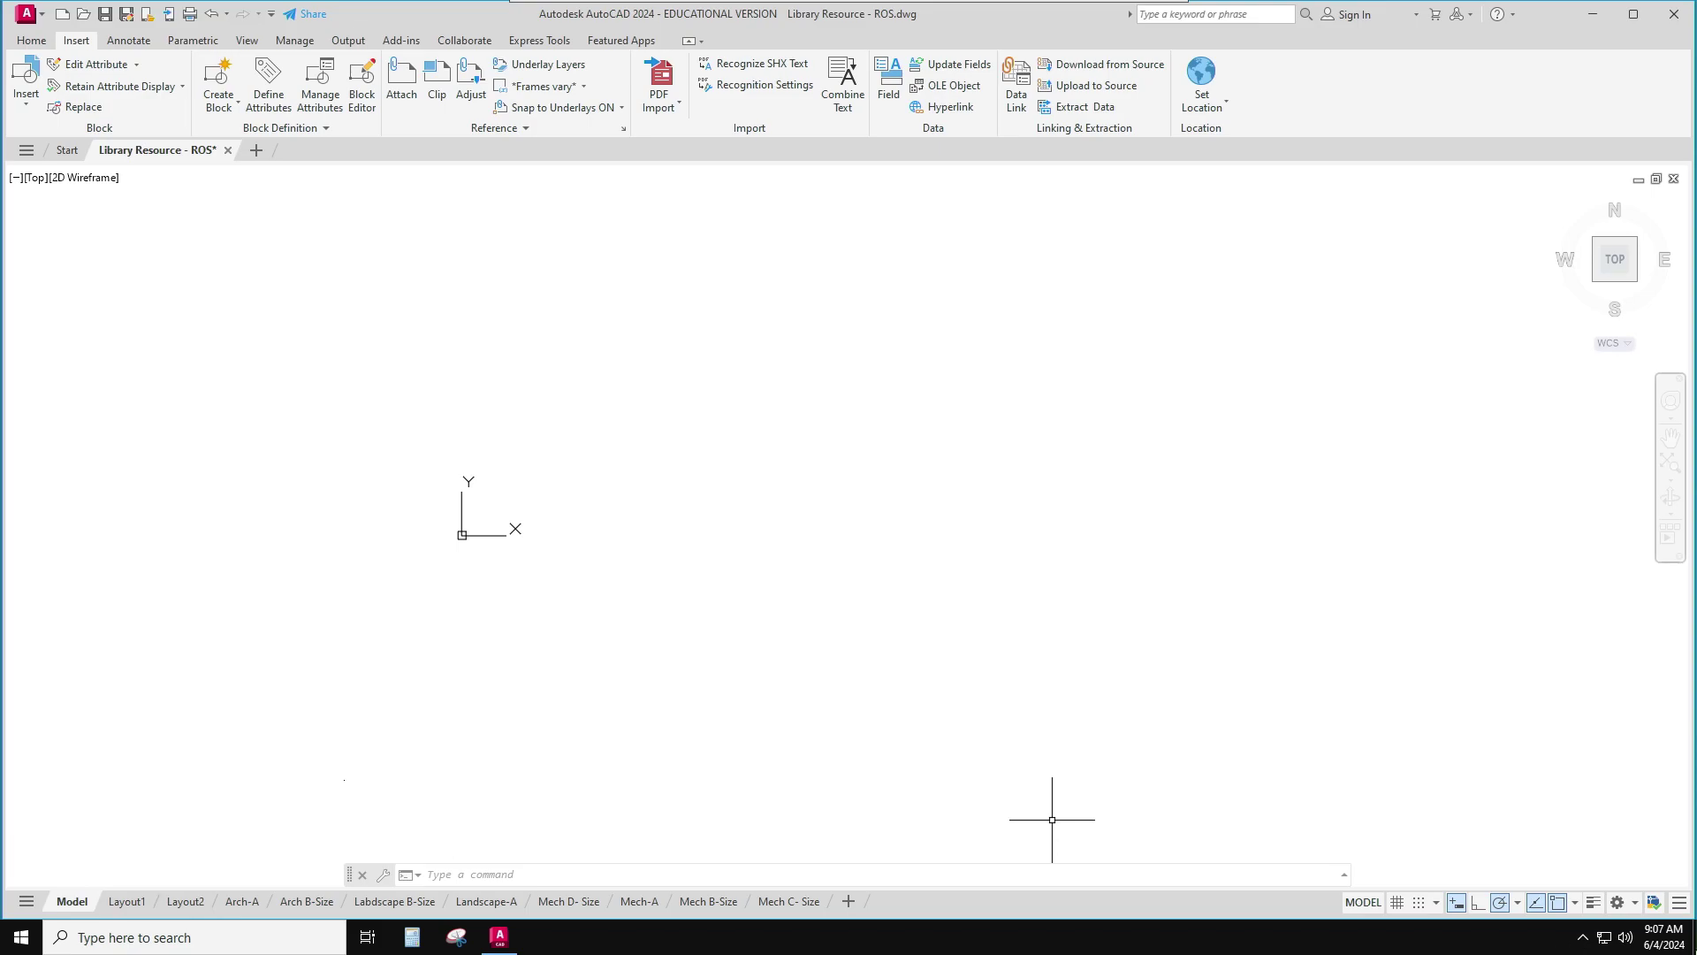
click(180, 160)
click(187, 159)
click(920, 547)
click(1680, 903)
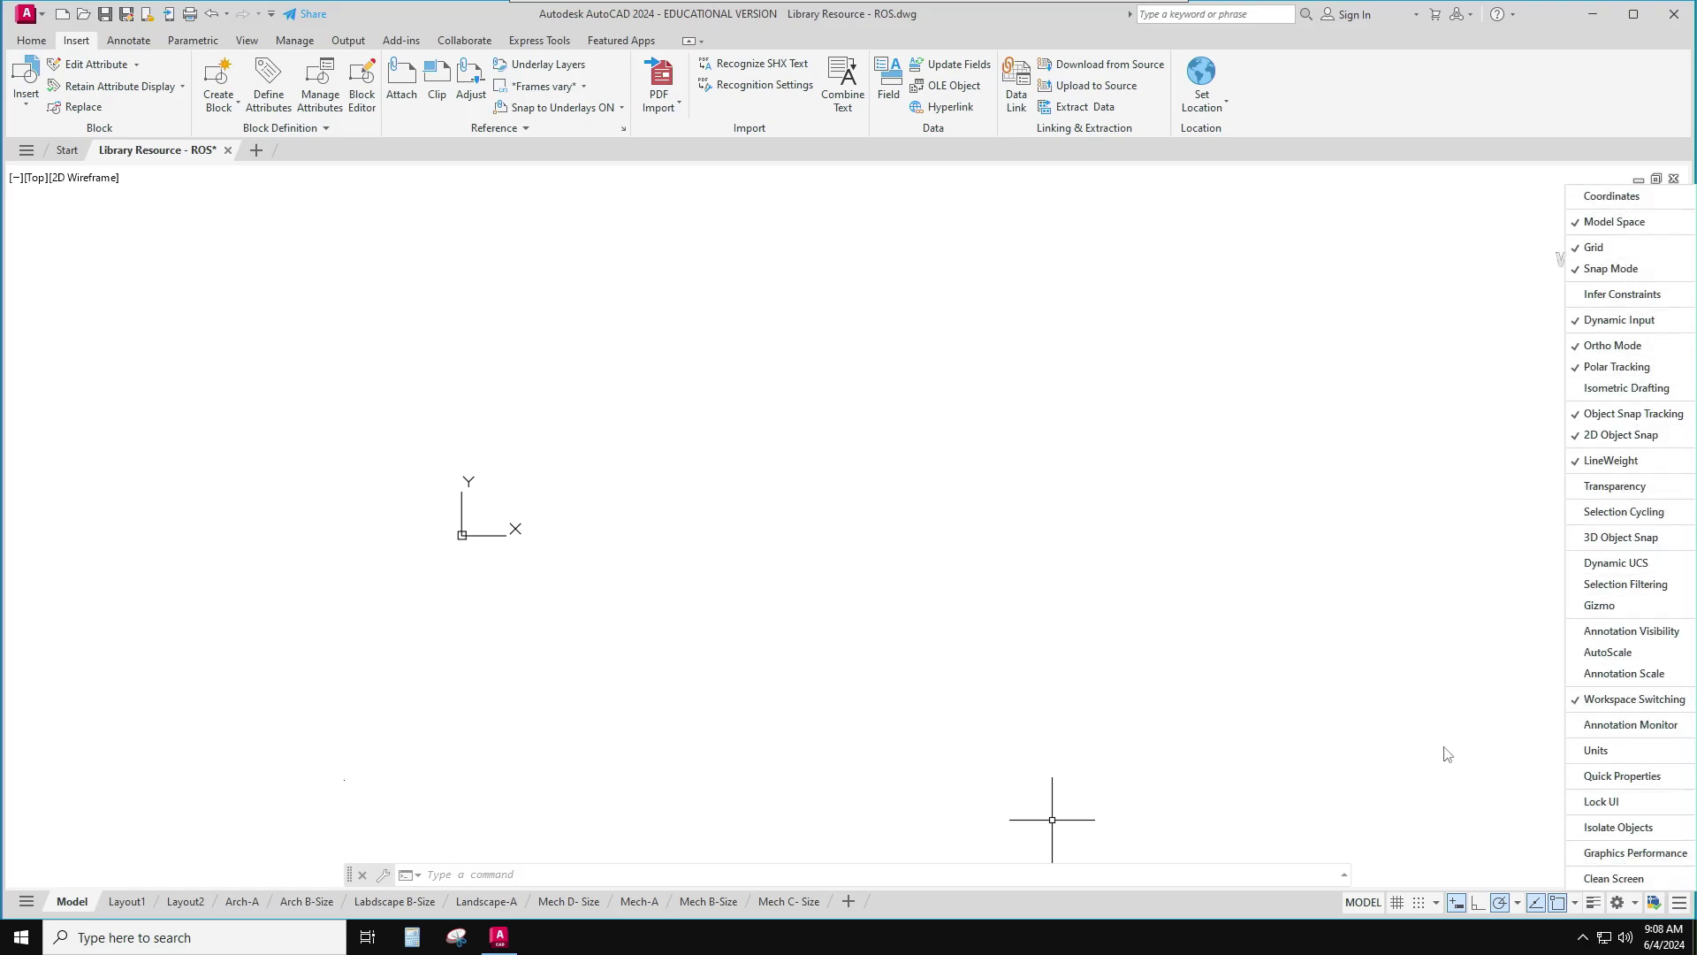
key(Escape)
key(Escape)
key(Escape)
key(Escape)
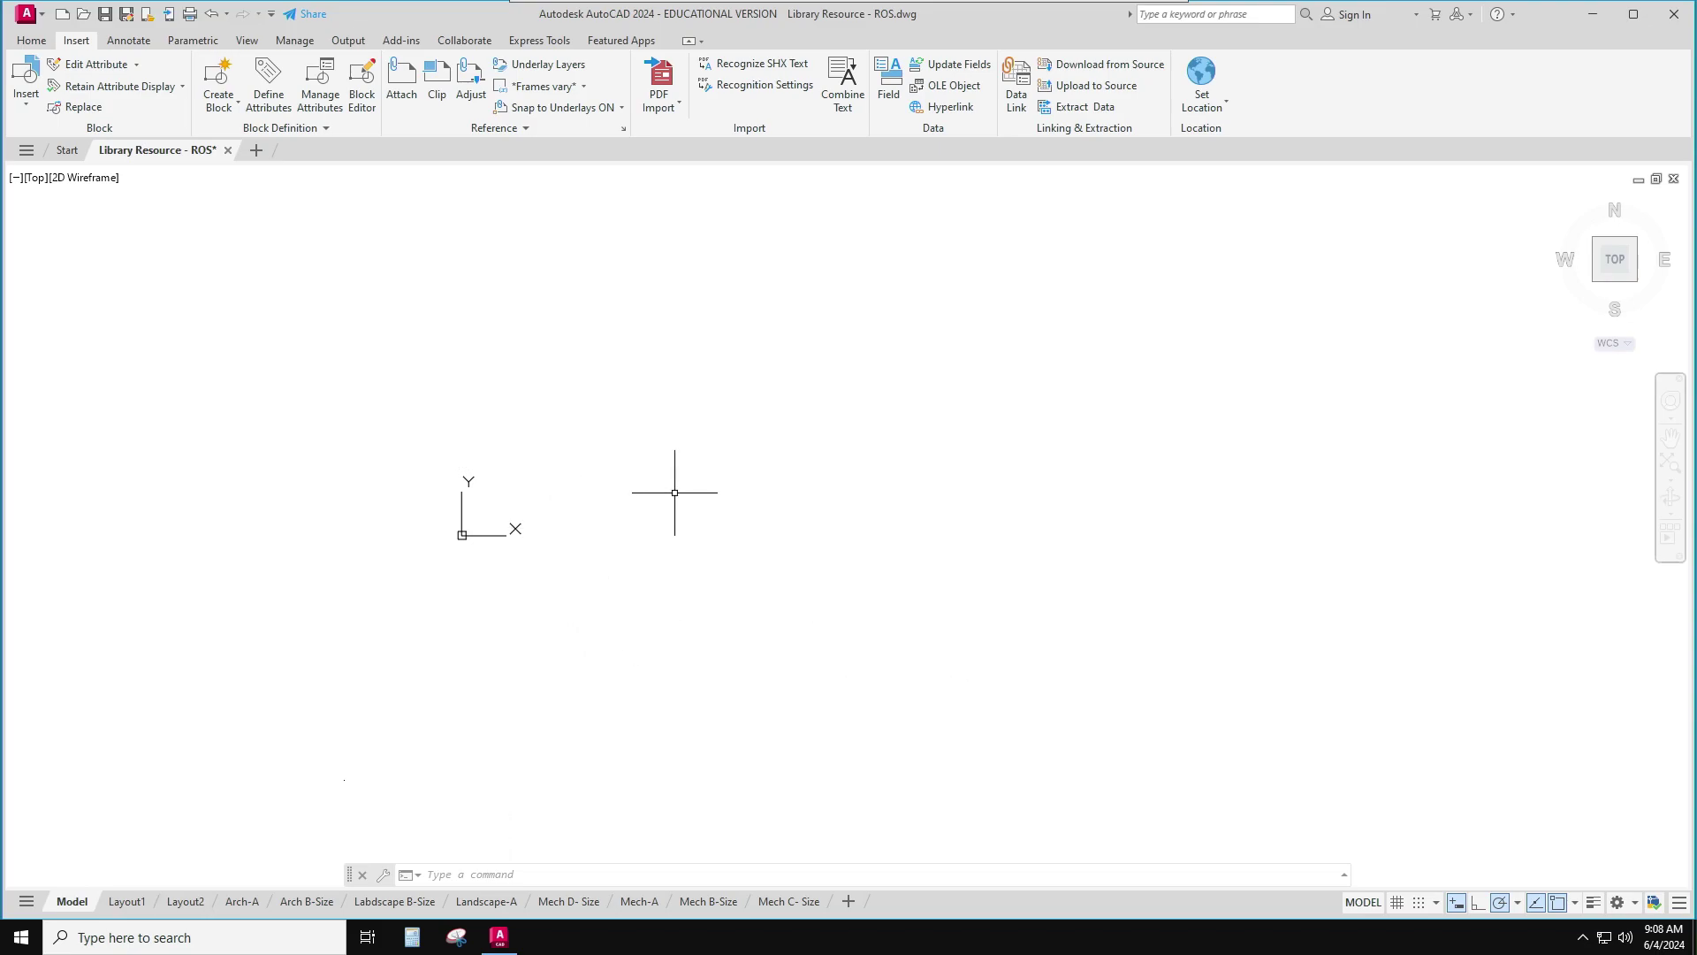
Open DesignCenter to show the contents of the open Library Resource - ROS drawing
text(DC)
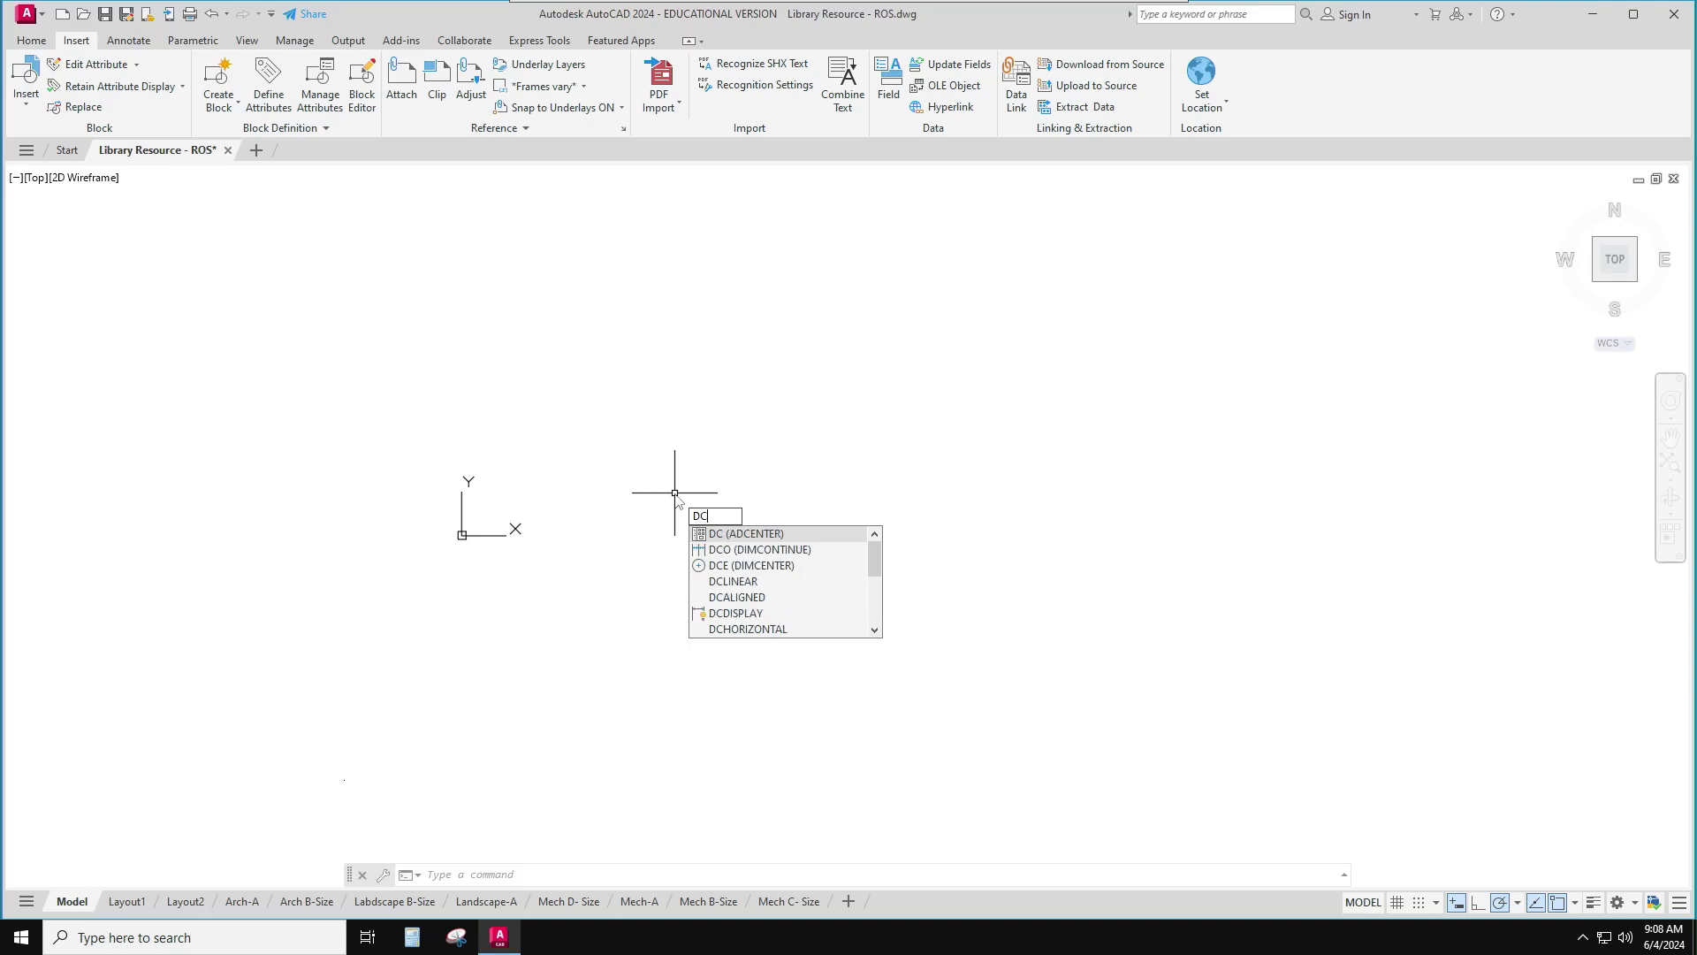
key(Return)
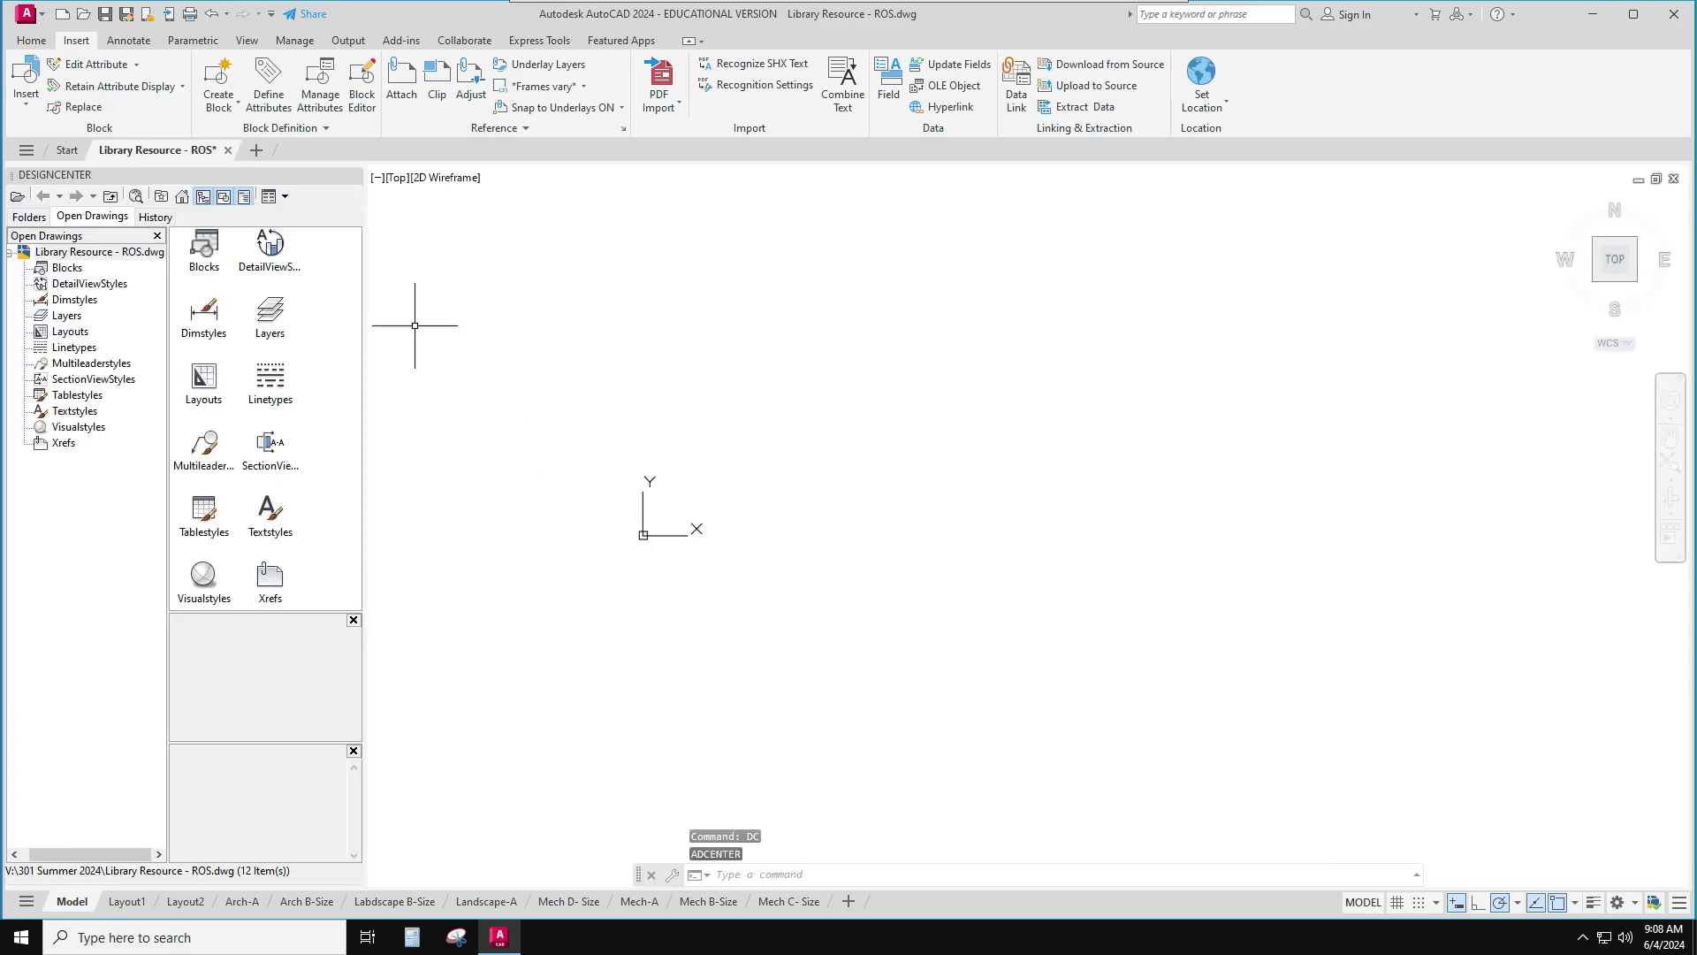
key(ctrl)
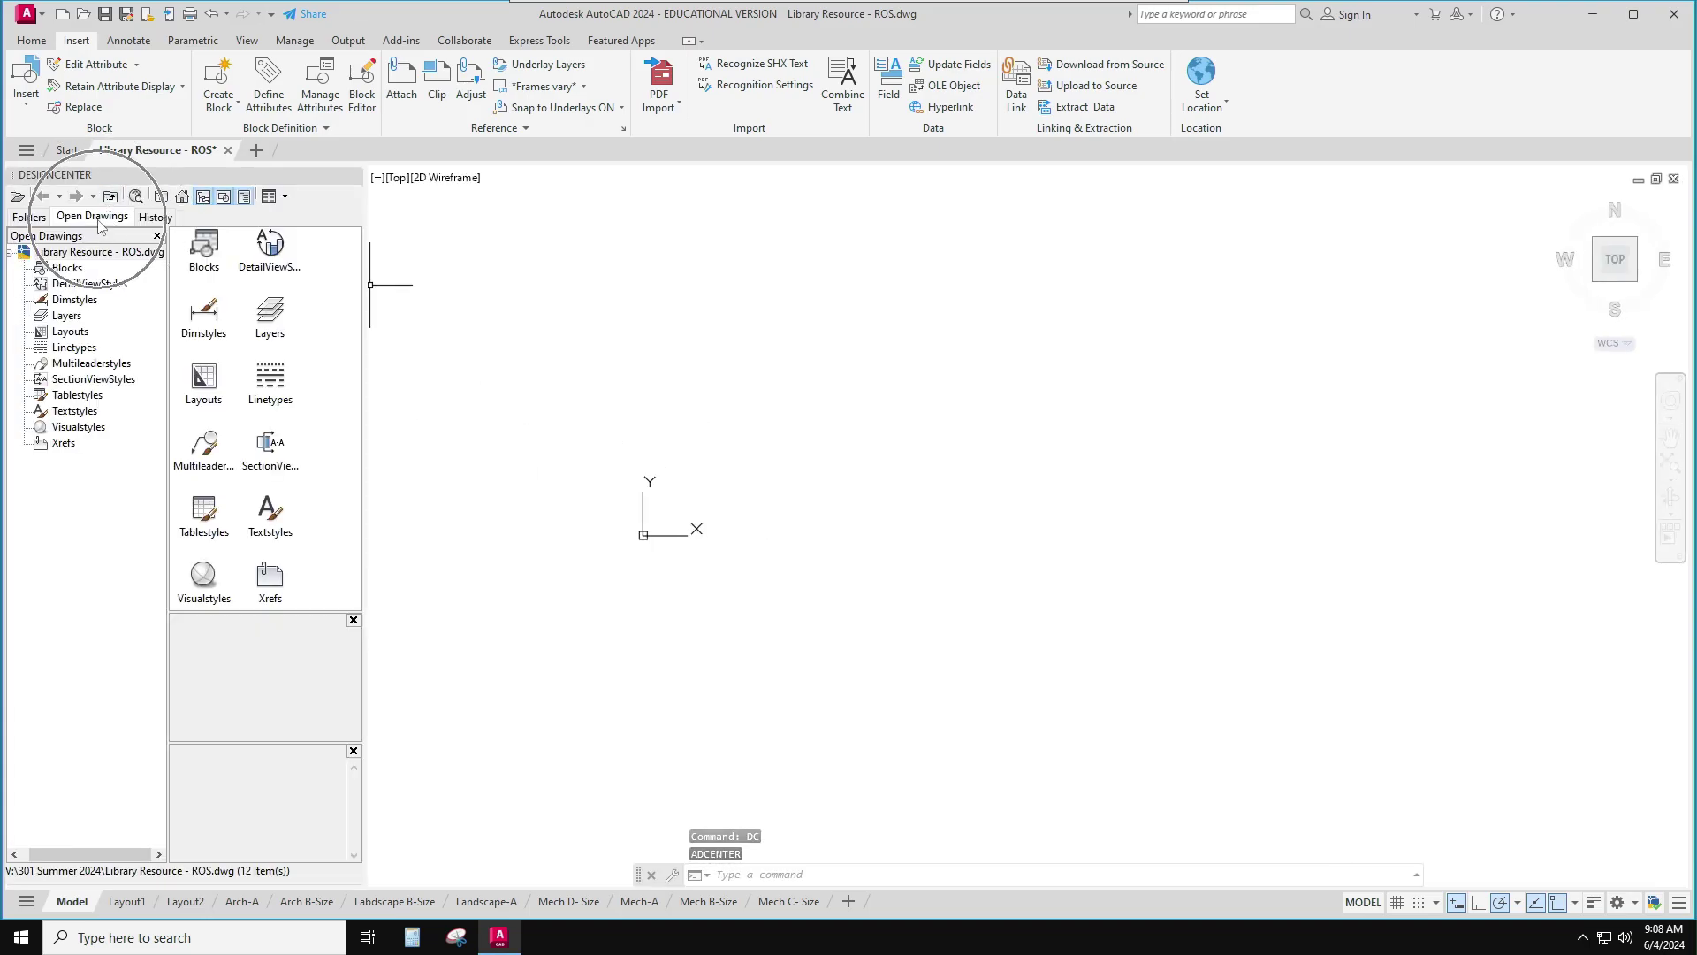
key(ctrl)
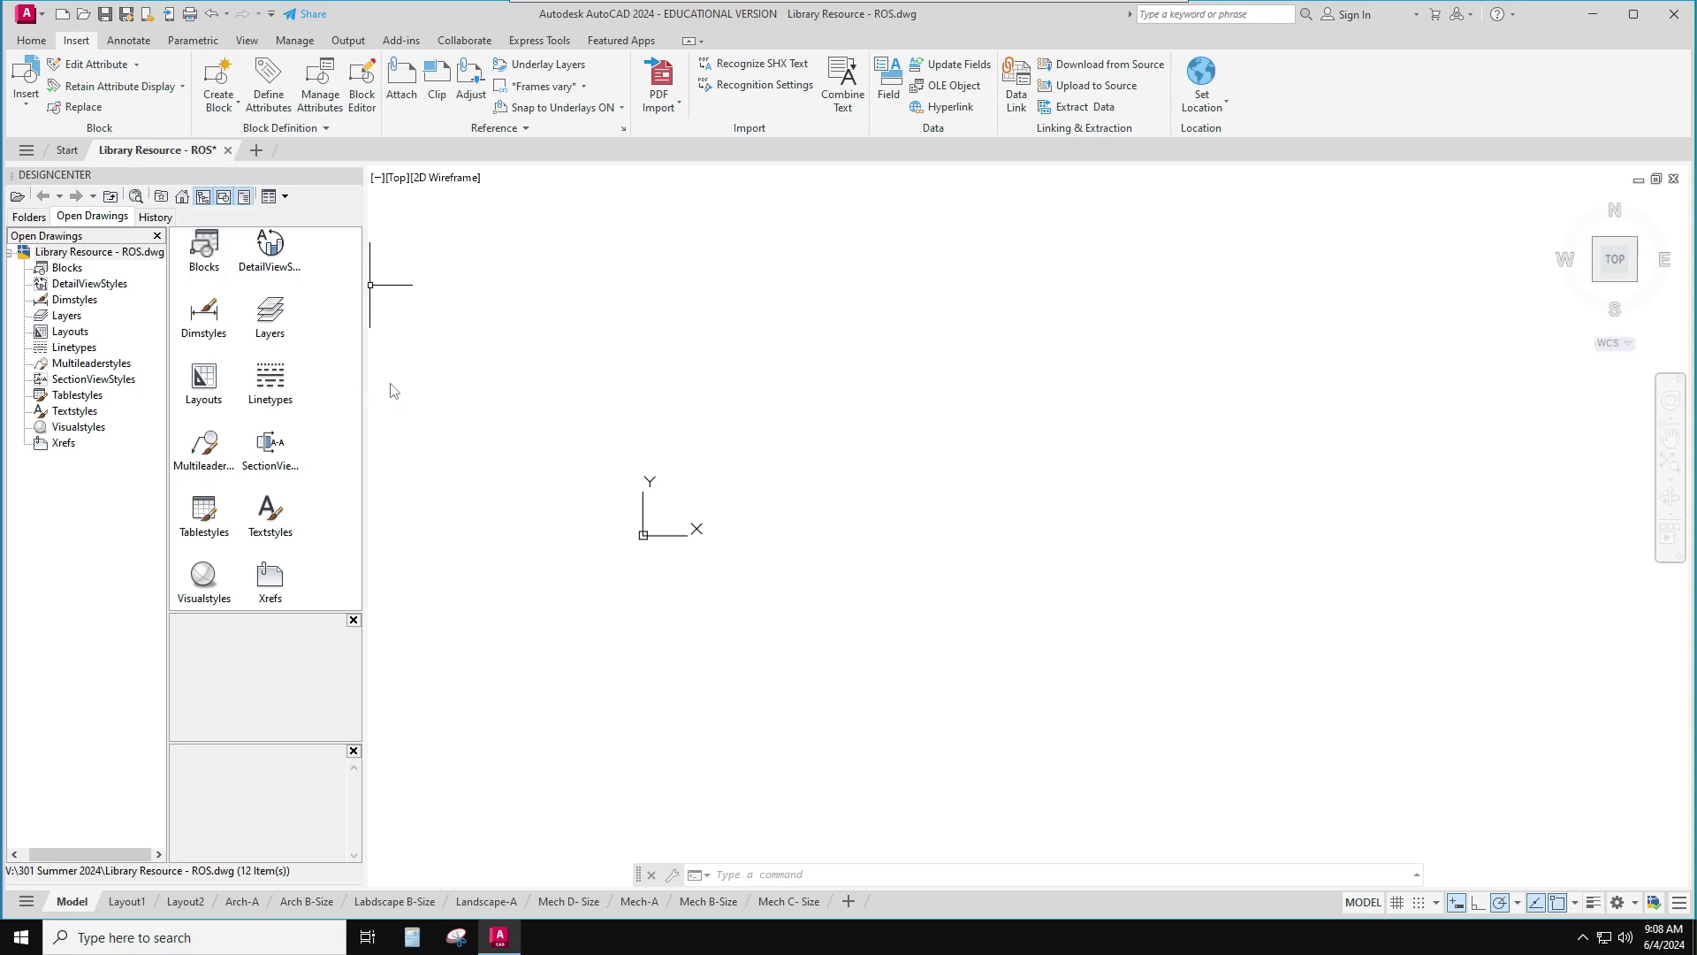
Create a new blank drawing and turn off its grid display
key(Escape)
click(257, 151)
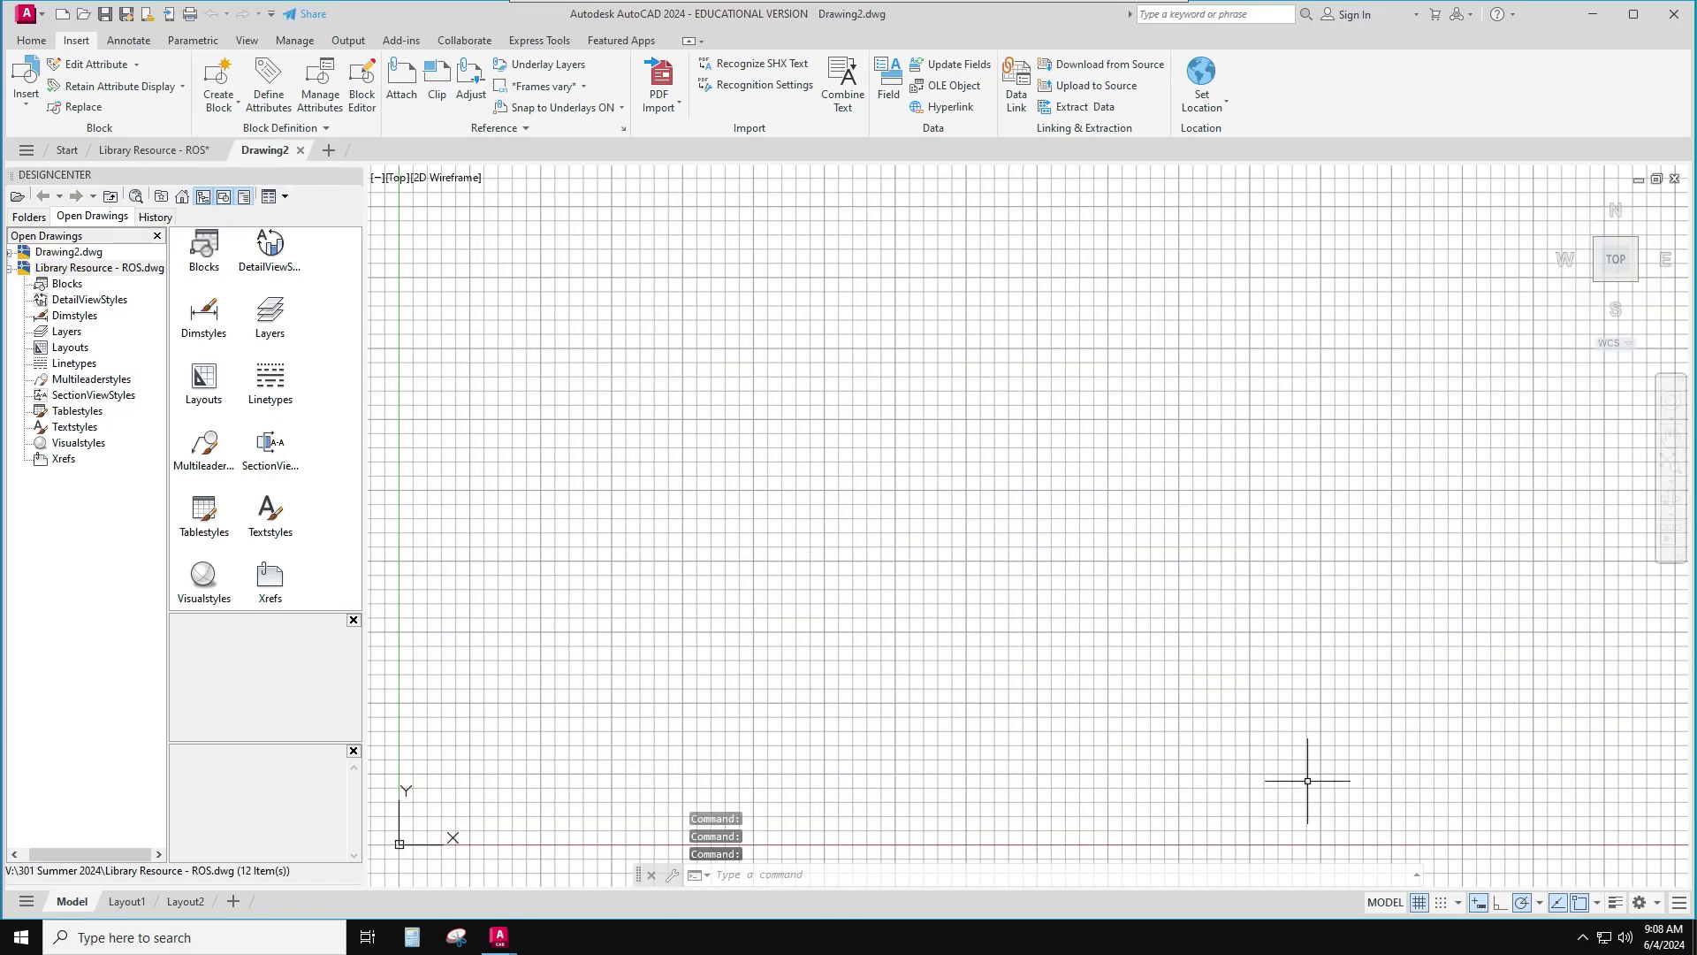
click(1420, 906)
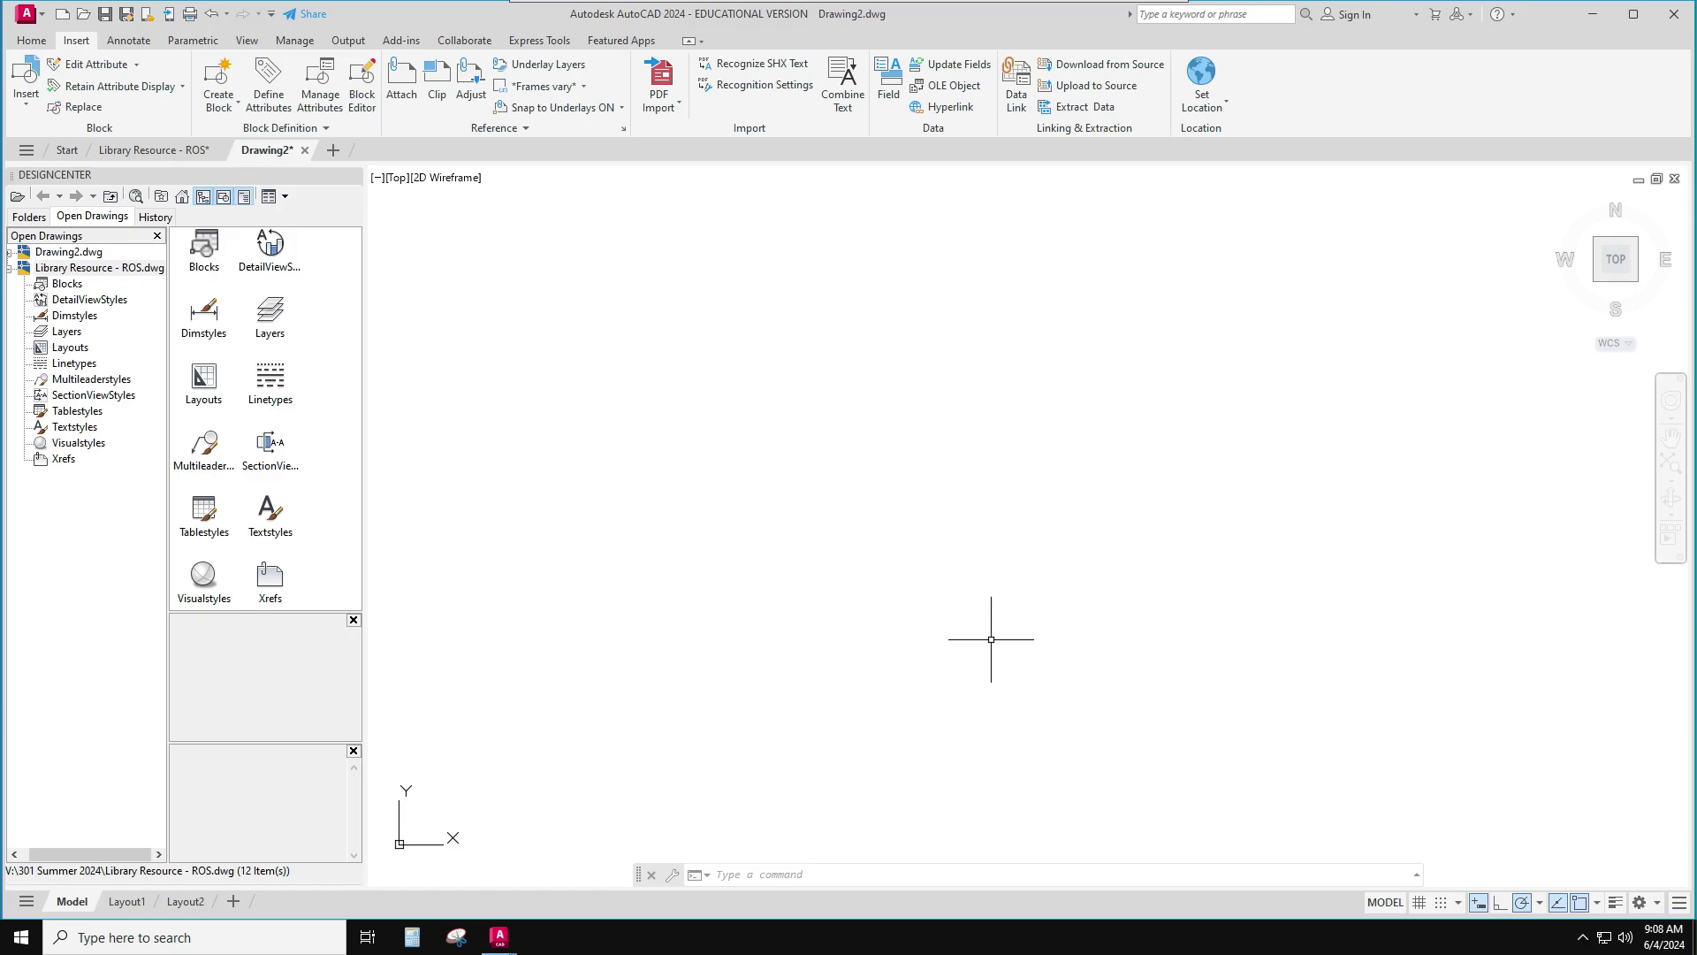
Set the angle precision in the new drawing's units to 0.00
text(uni)
key(Return)
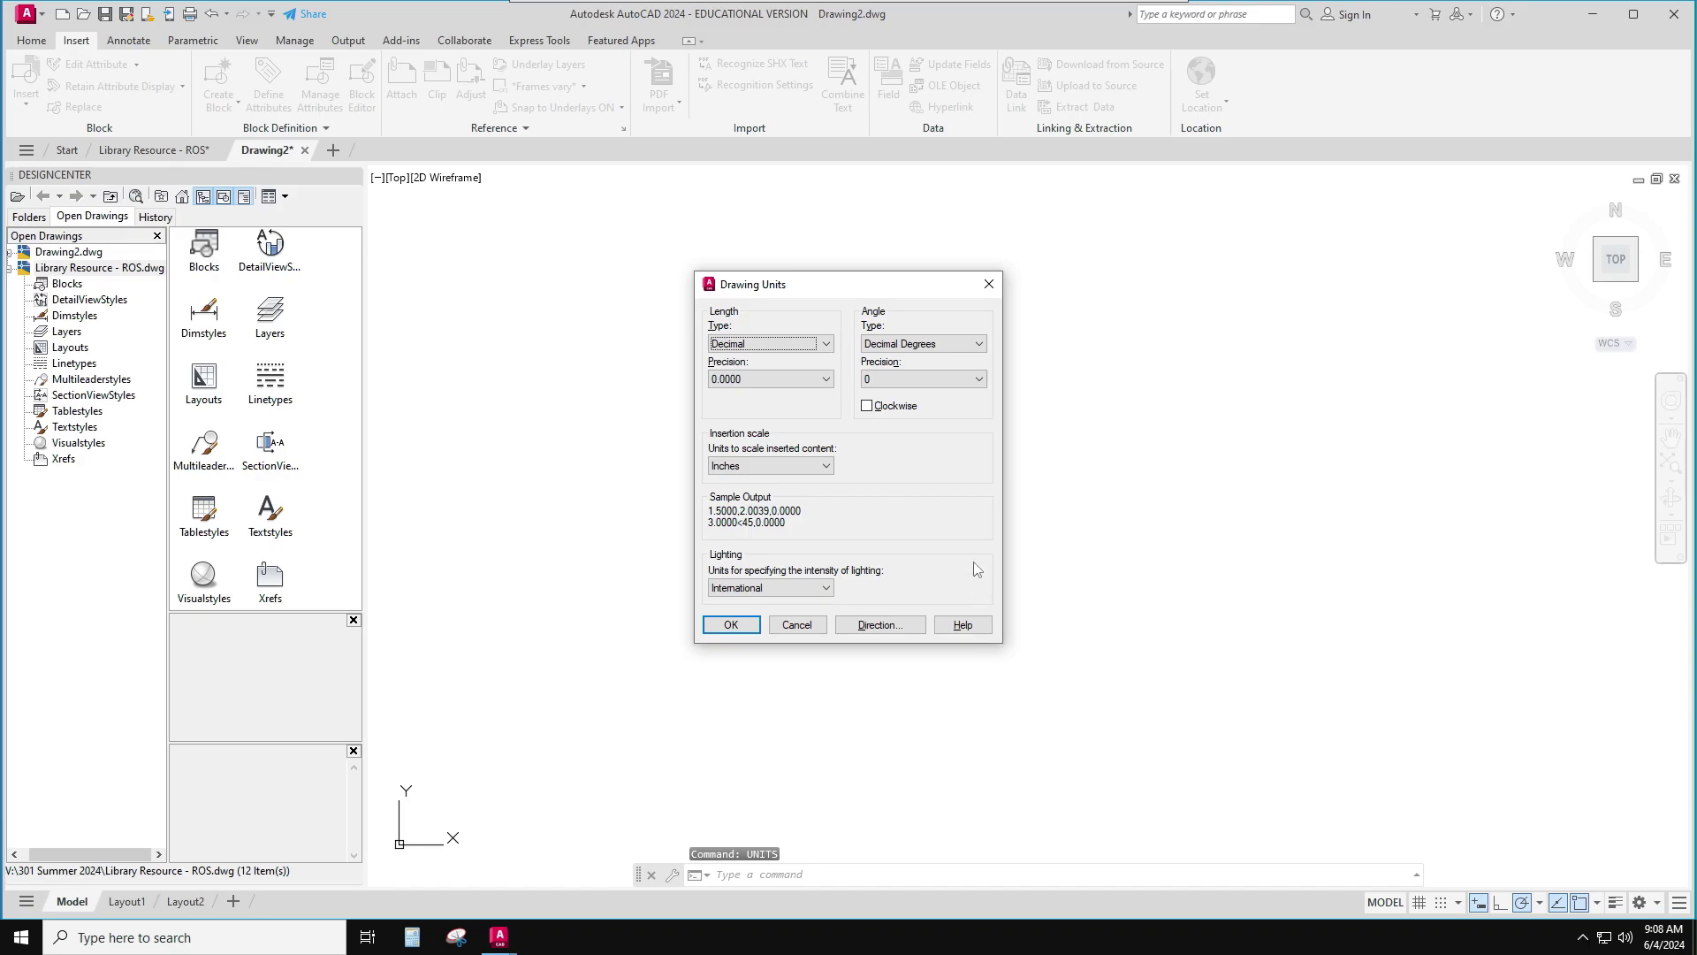
click(766, 380)
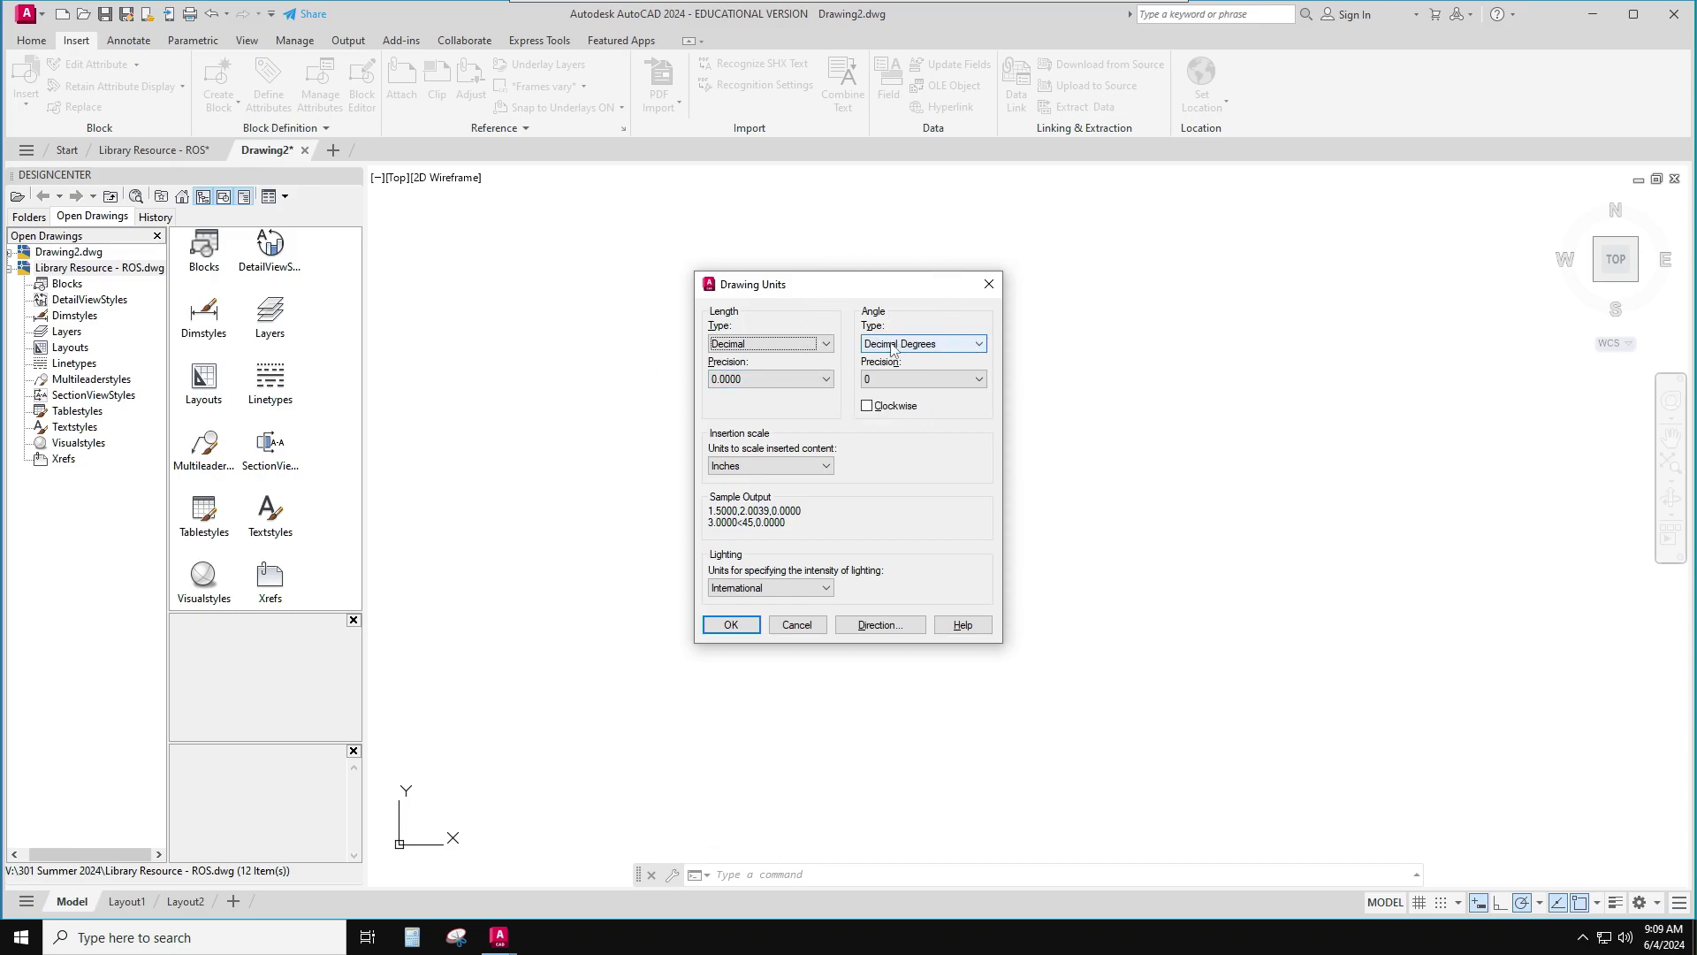
click(891, 385)
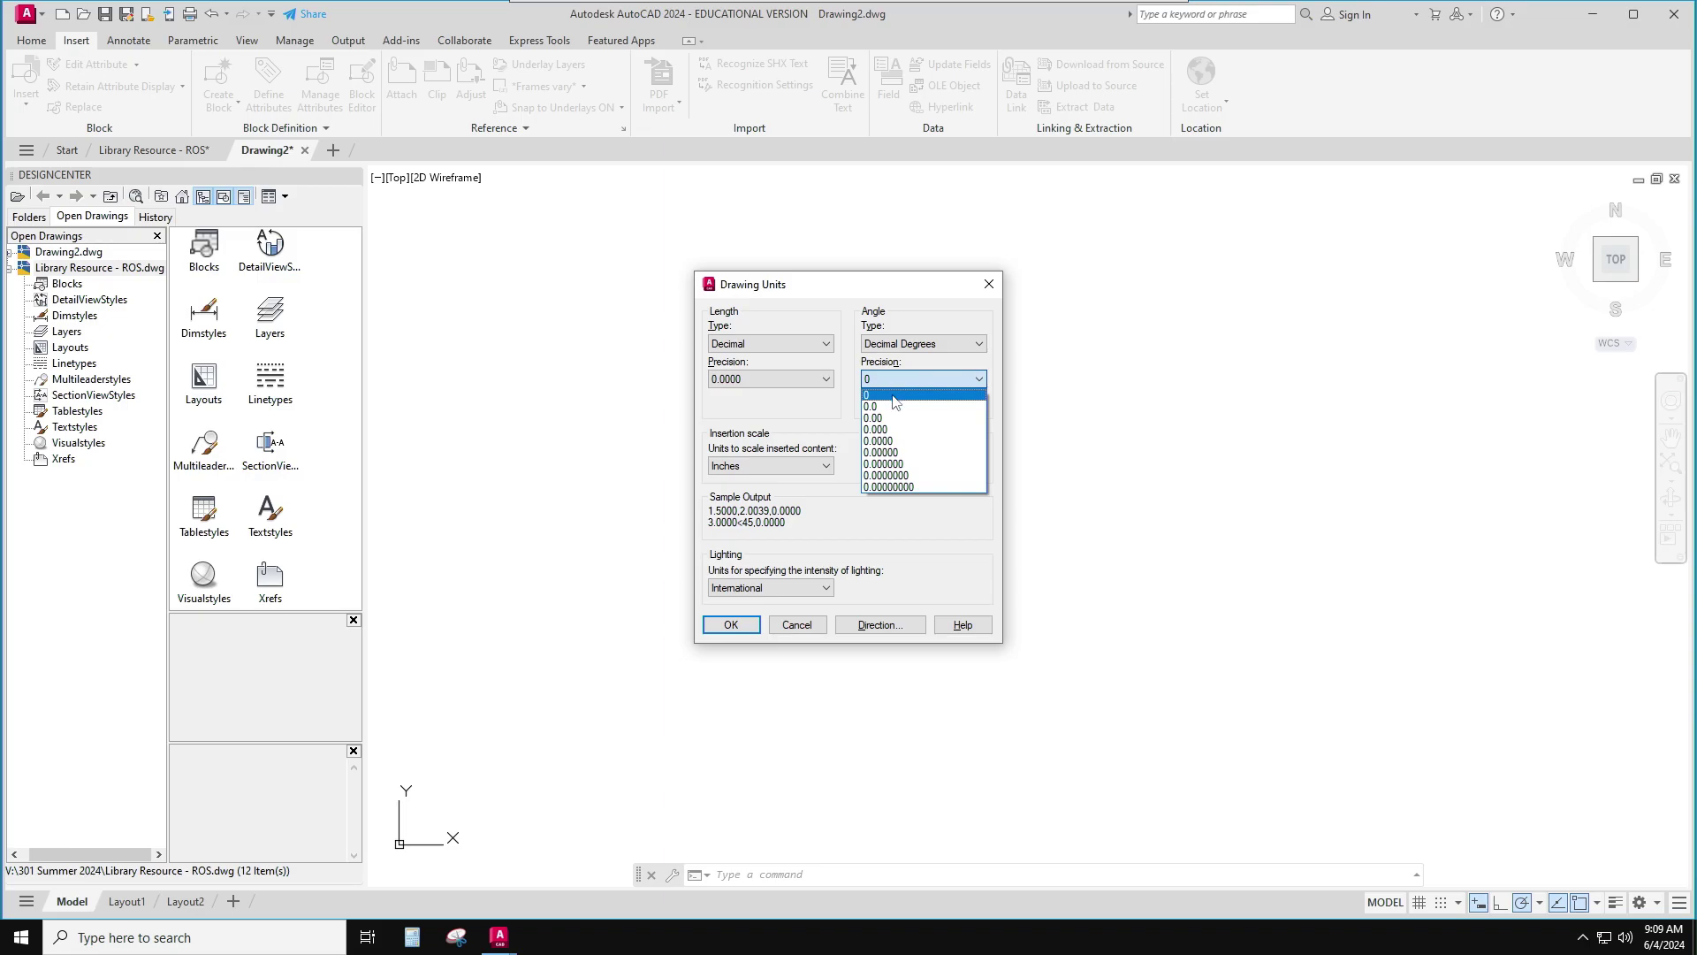
click(890, 419)
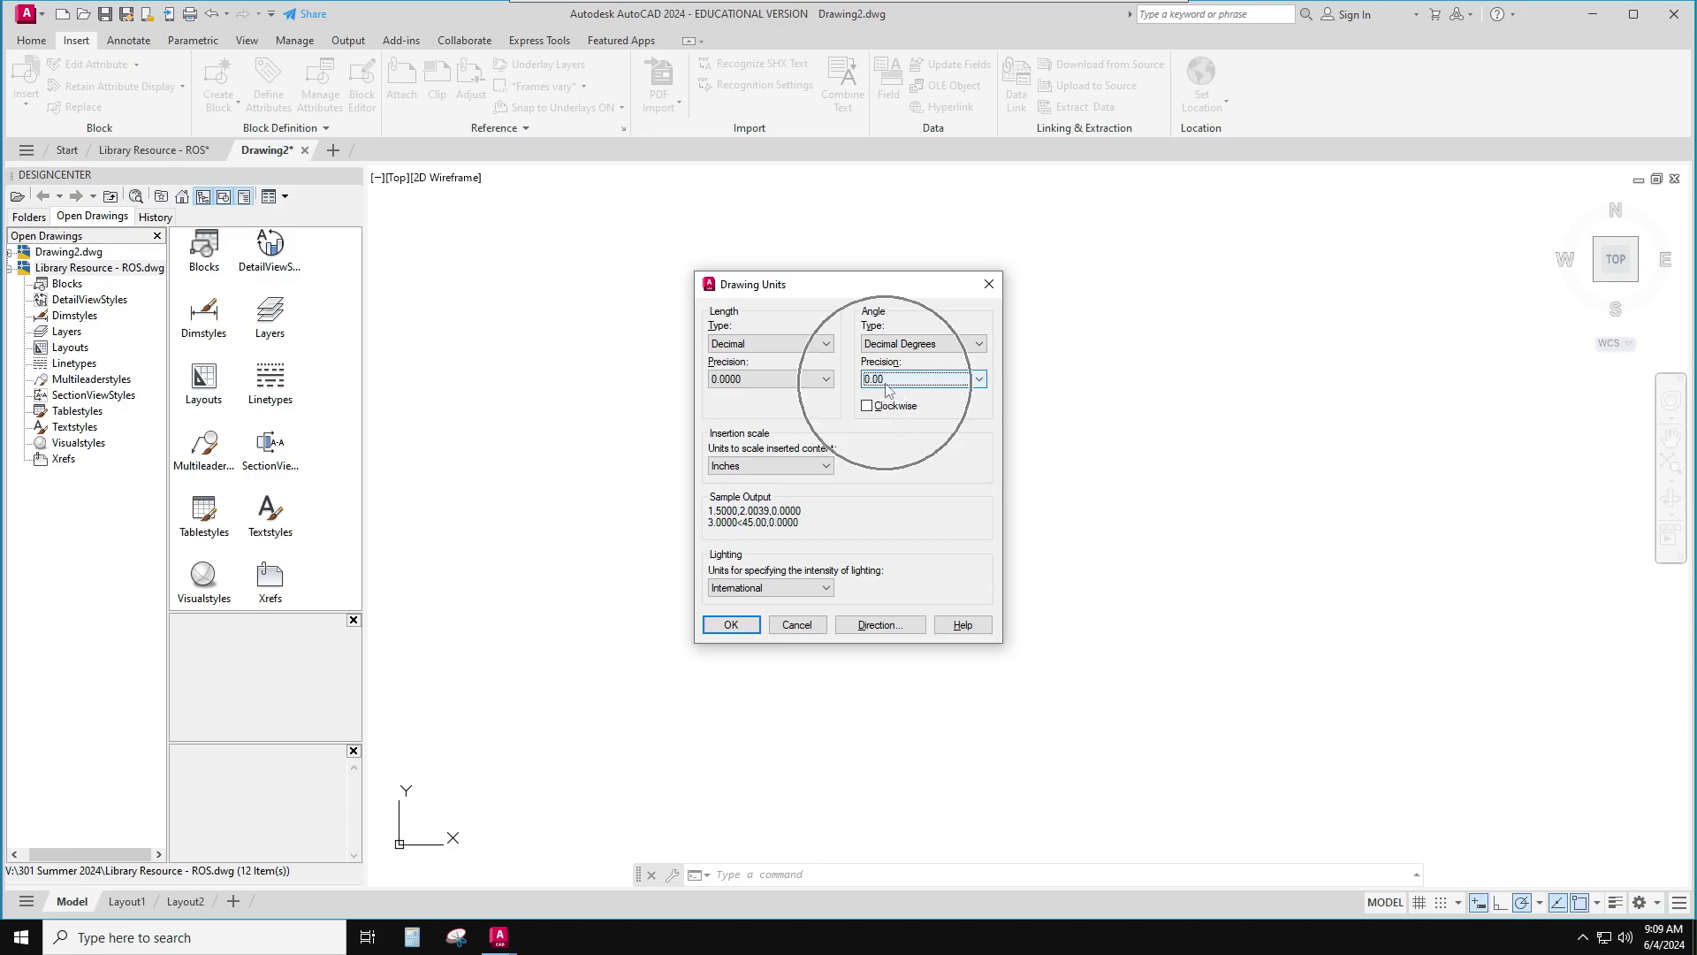
click(734, 626)
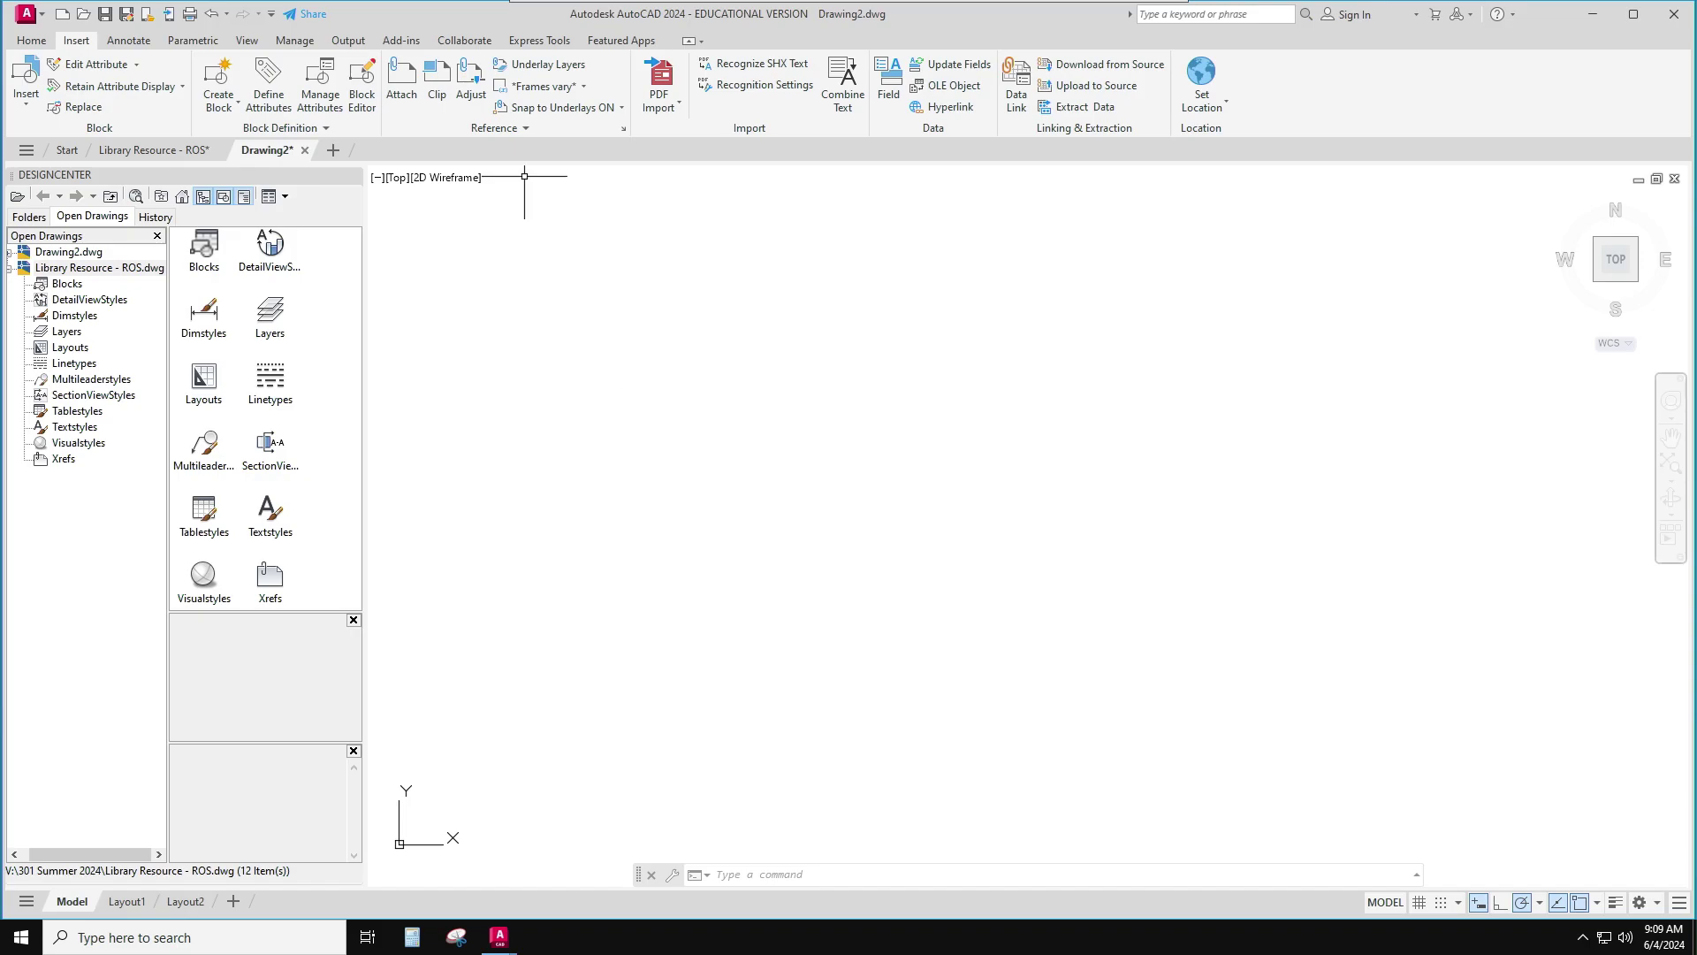
click(403, 88)
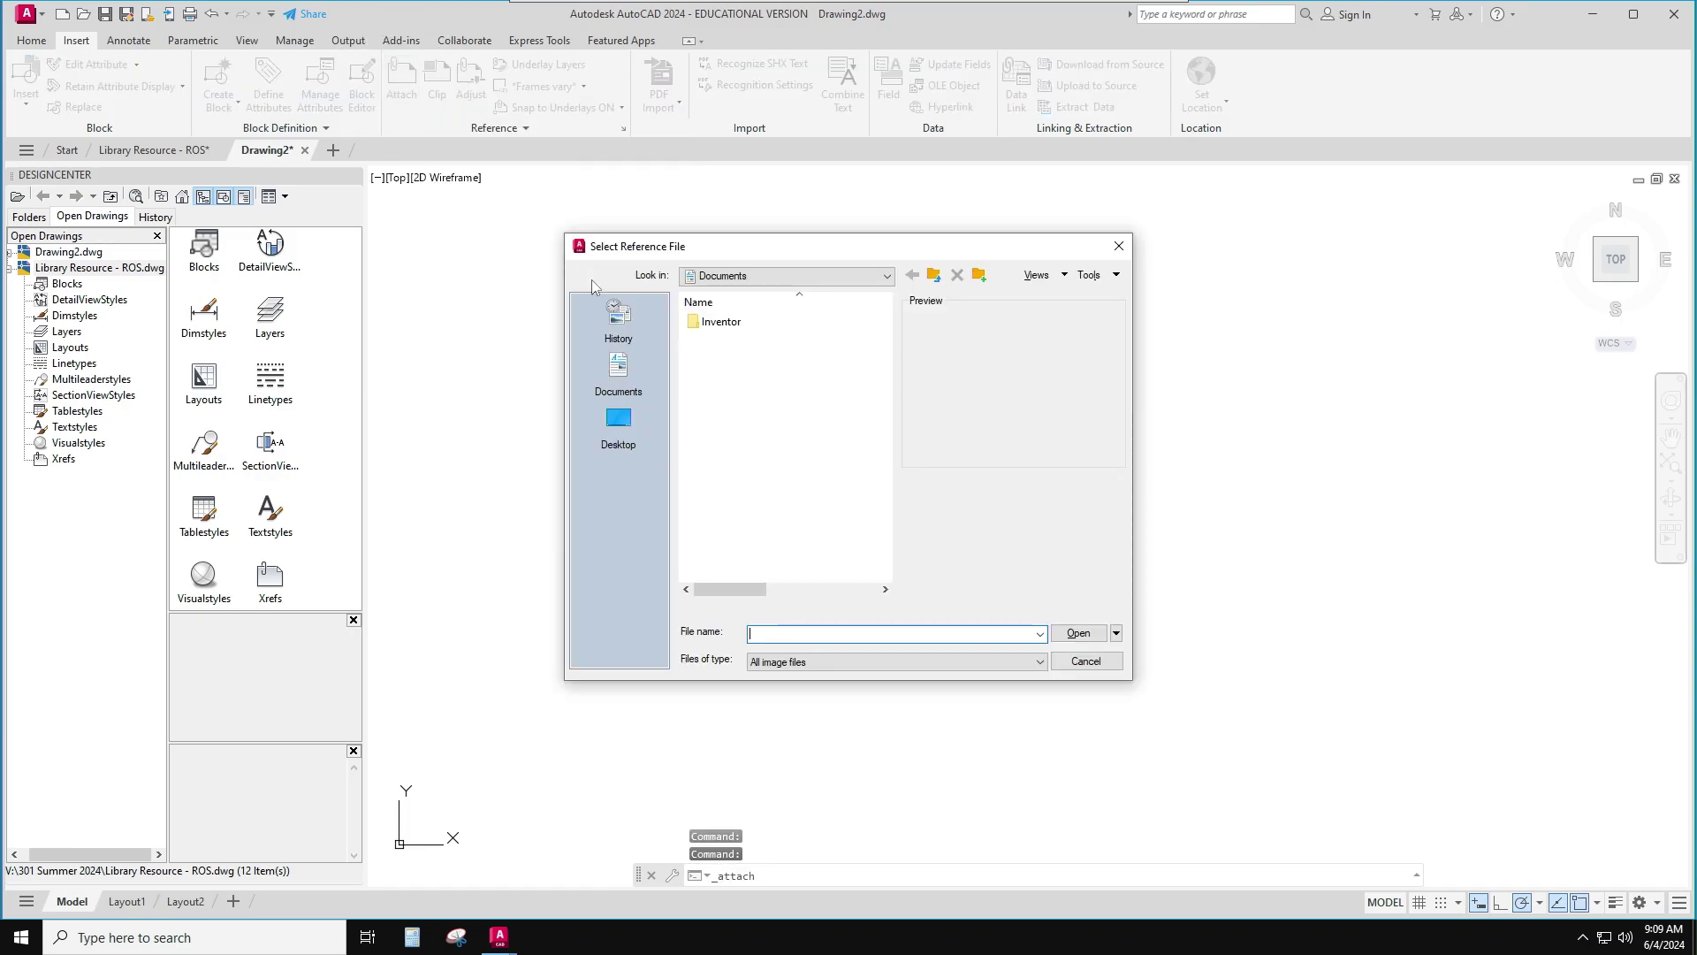
click(734, 276)
click(745, 421)
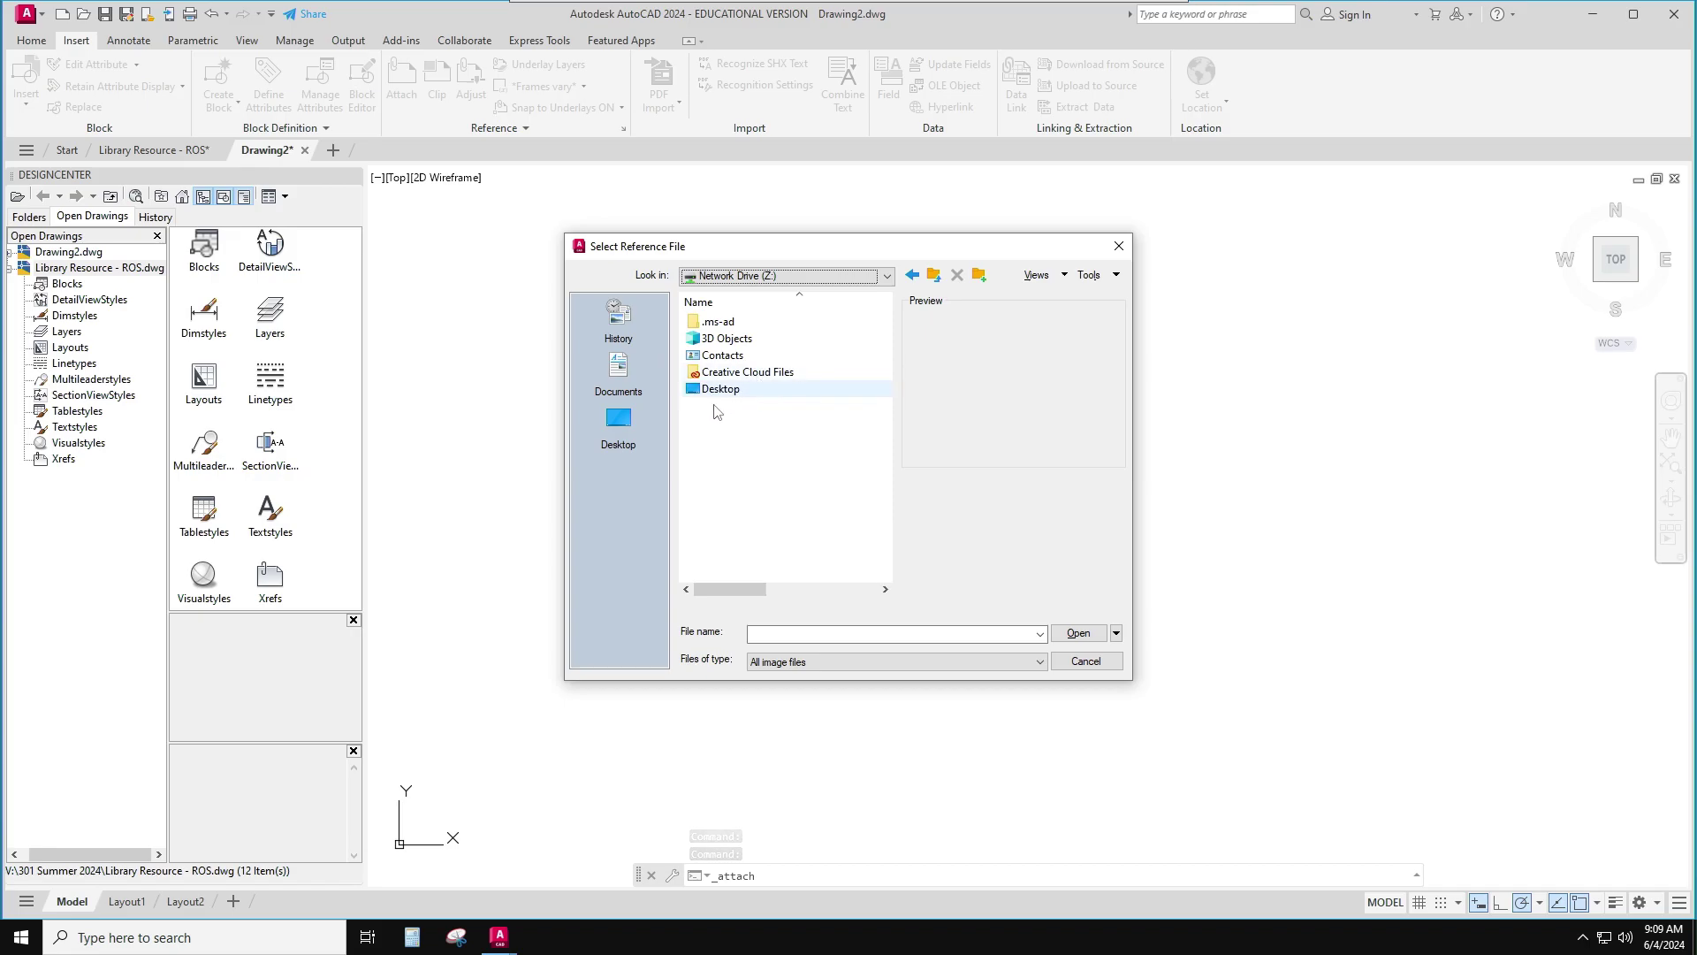
click(742, 289)
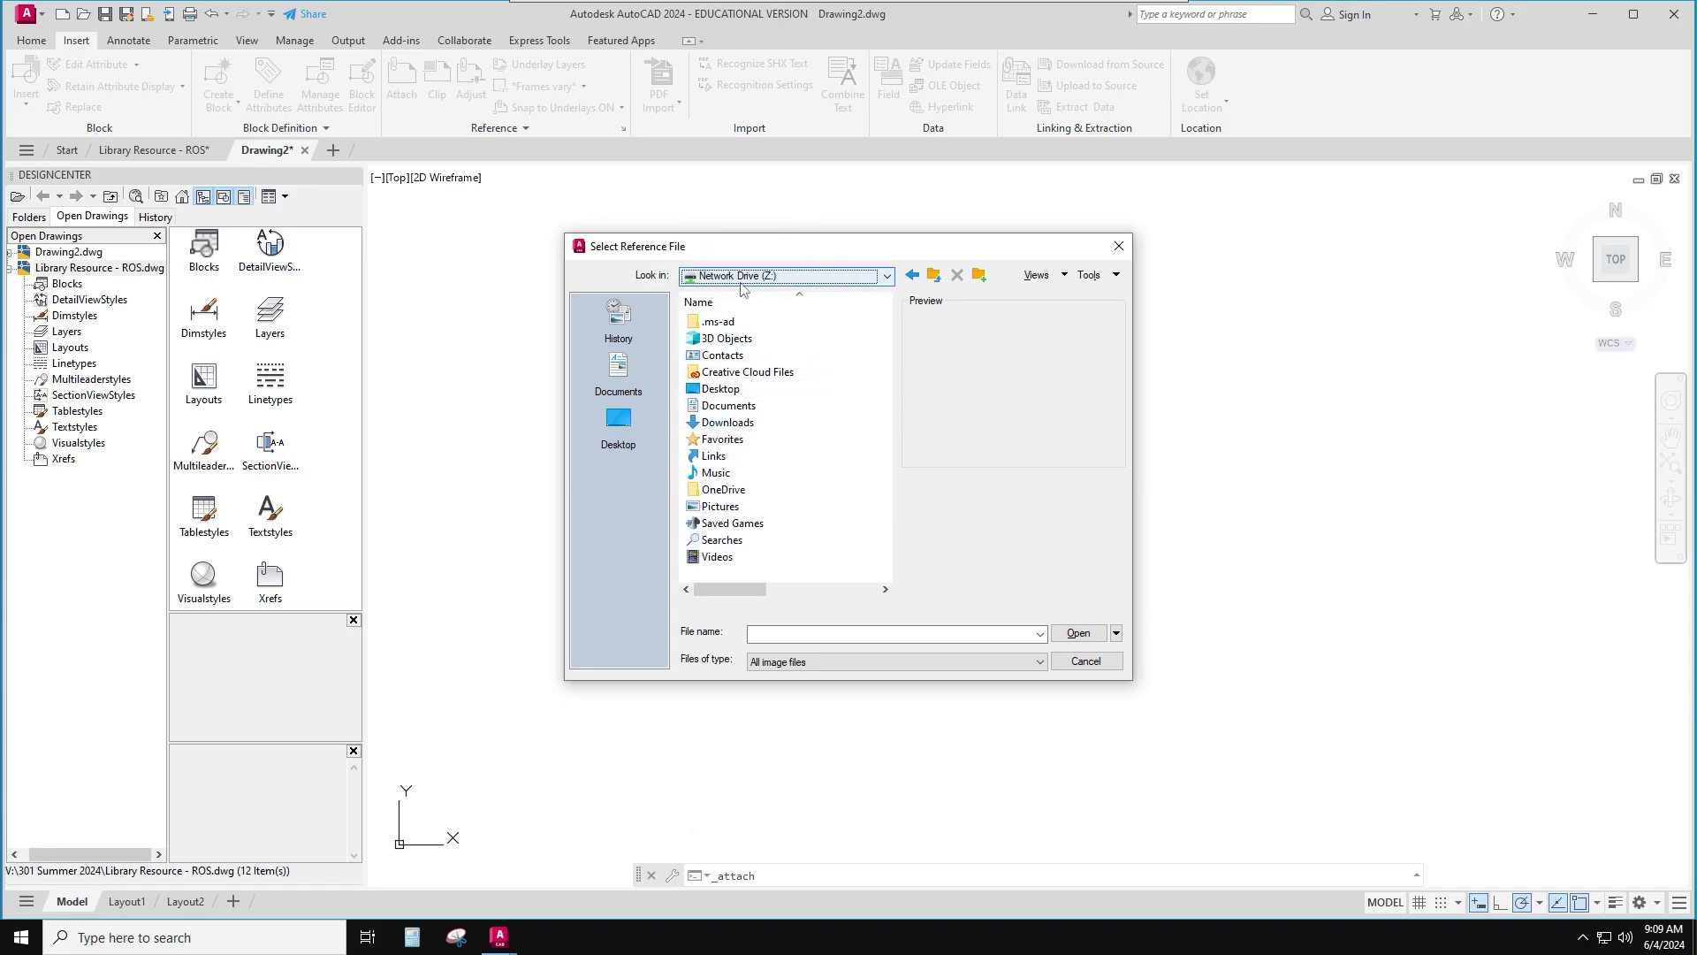
click(734, 423)
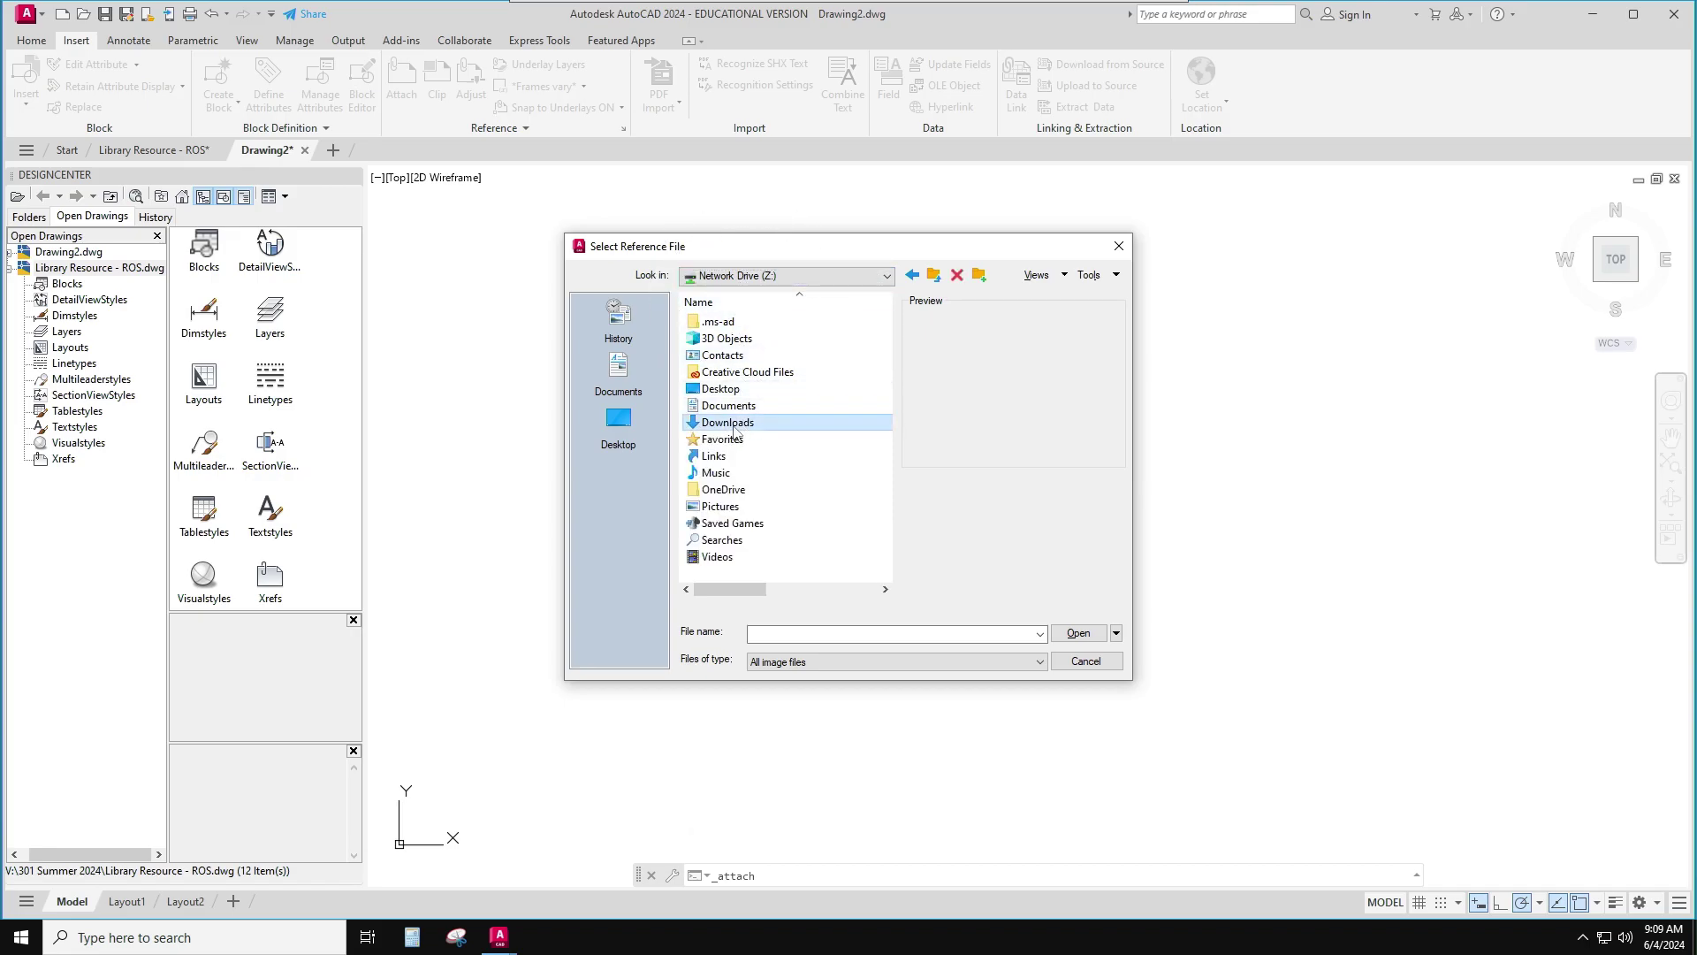
double_click(735, 424)
click(762, 328)
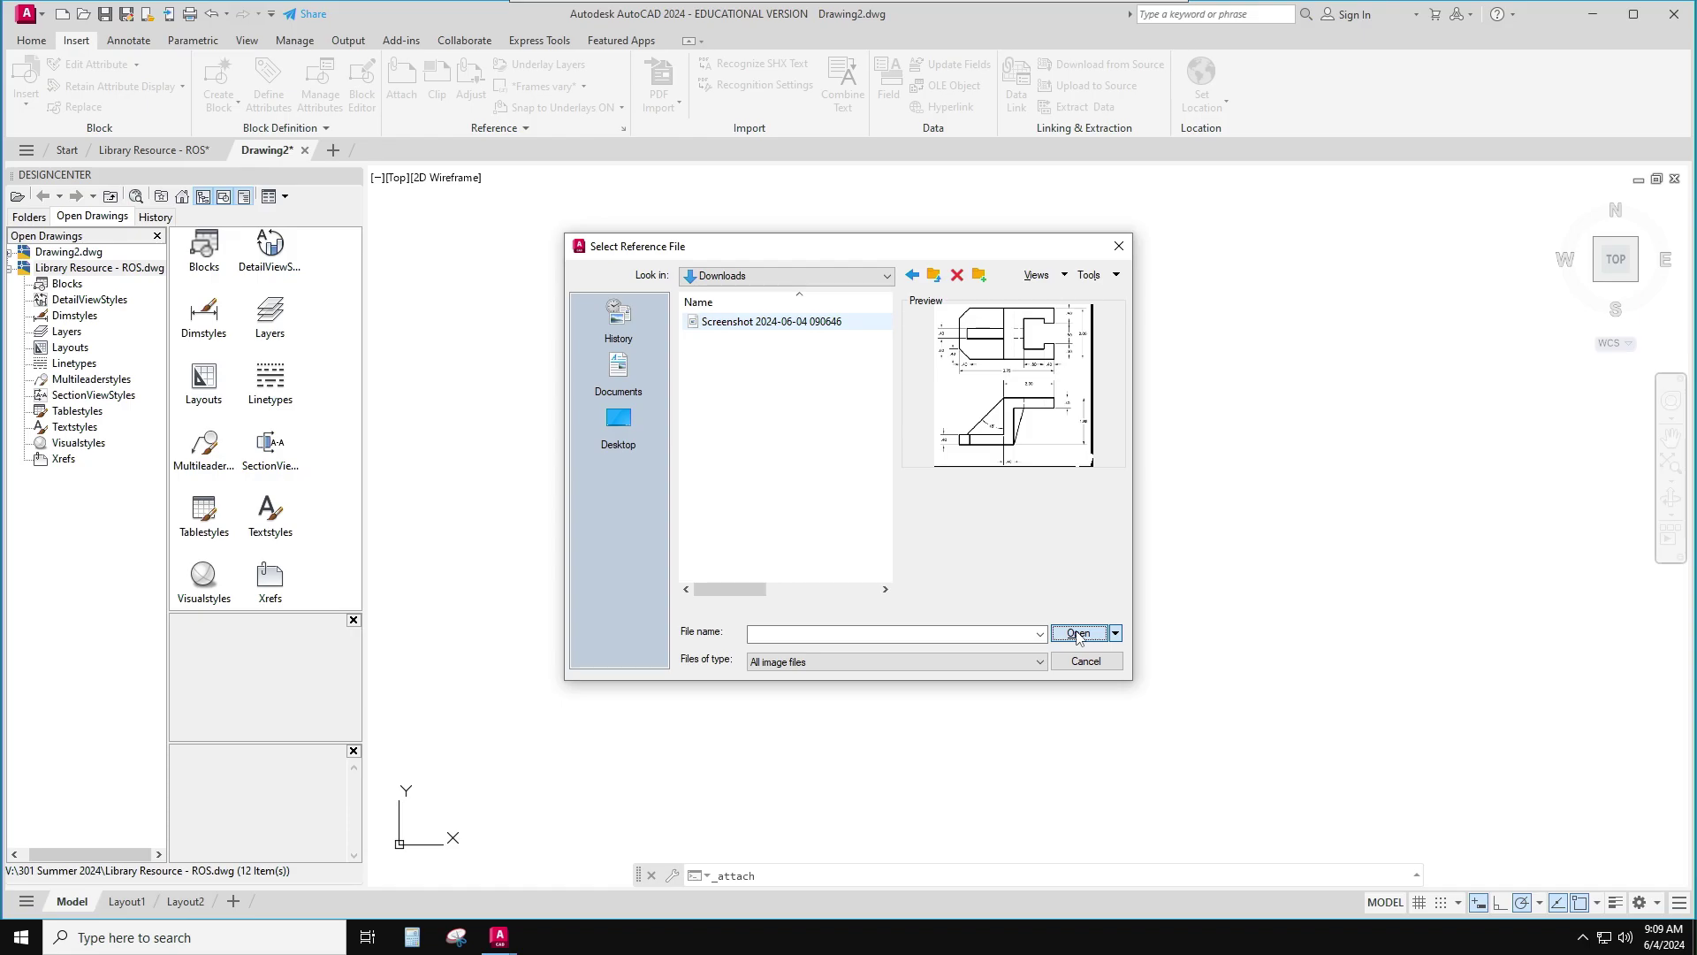
click(1078, 633)
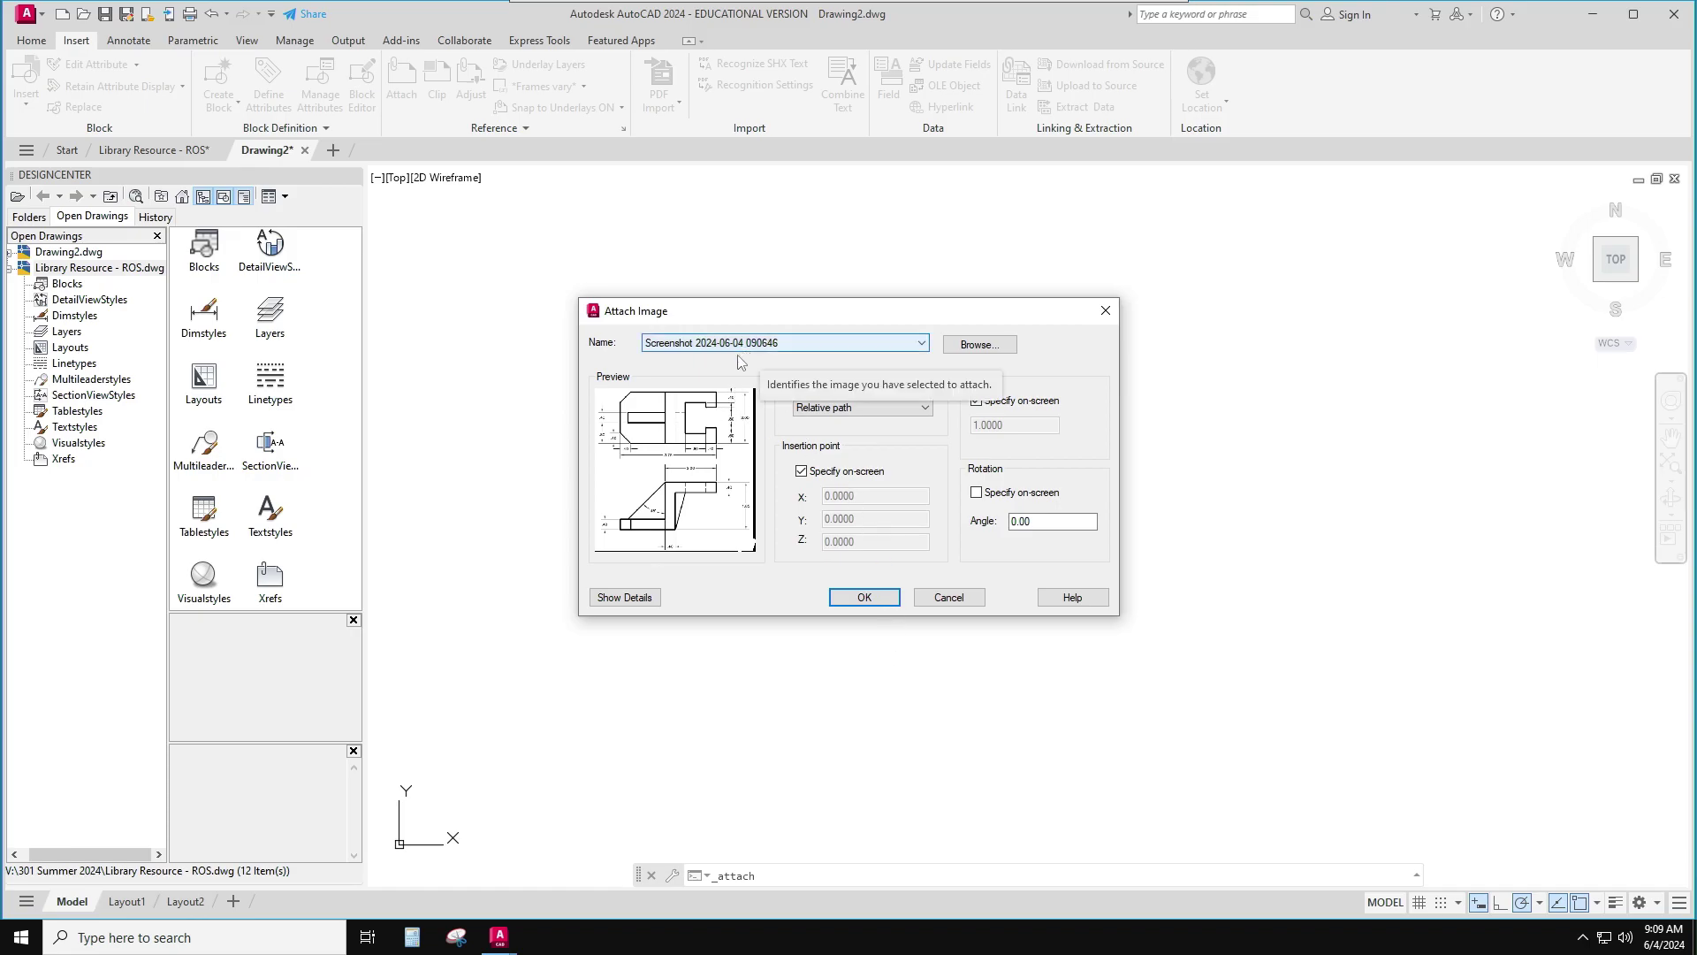
Place the attached bracket drawing image in the empty model space at the default scale factor of 1
click(865, 597)
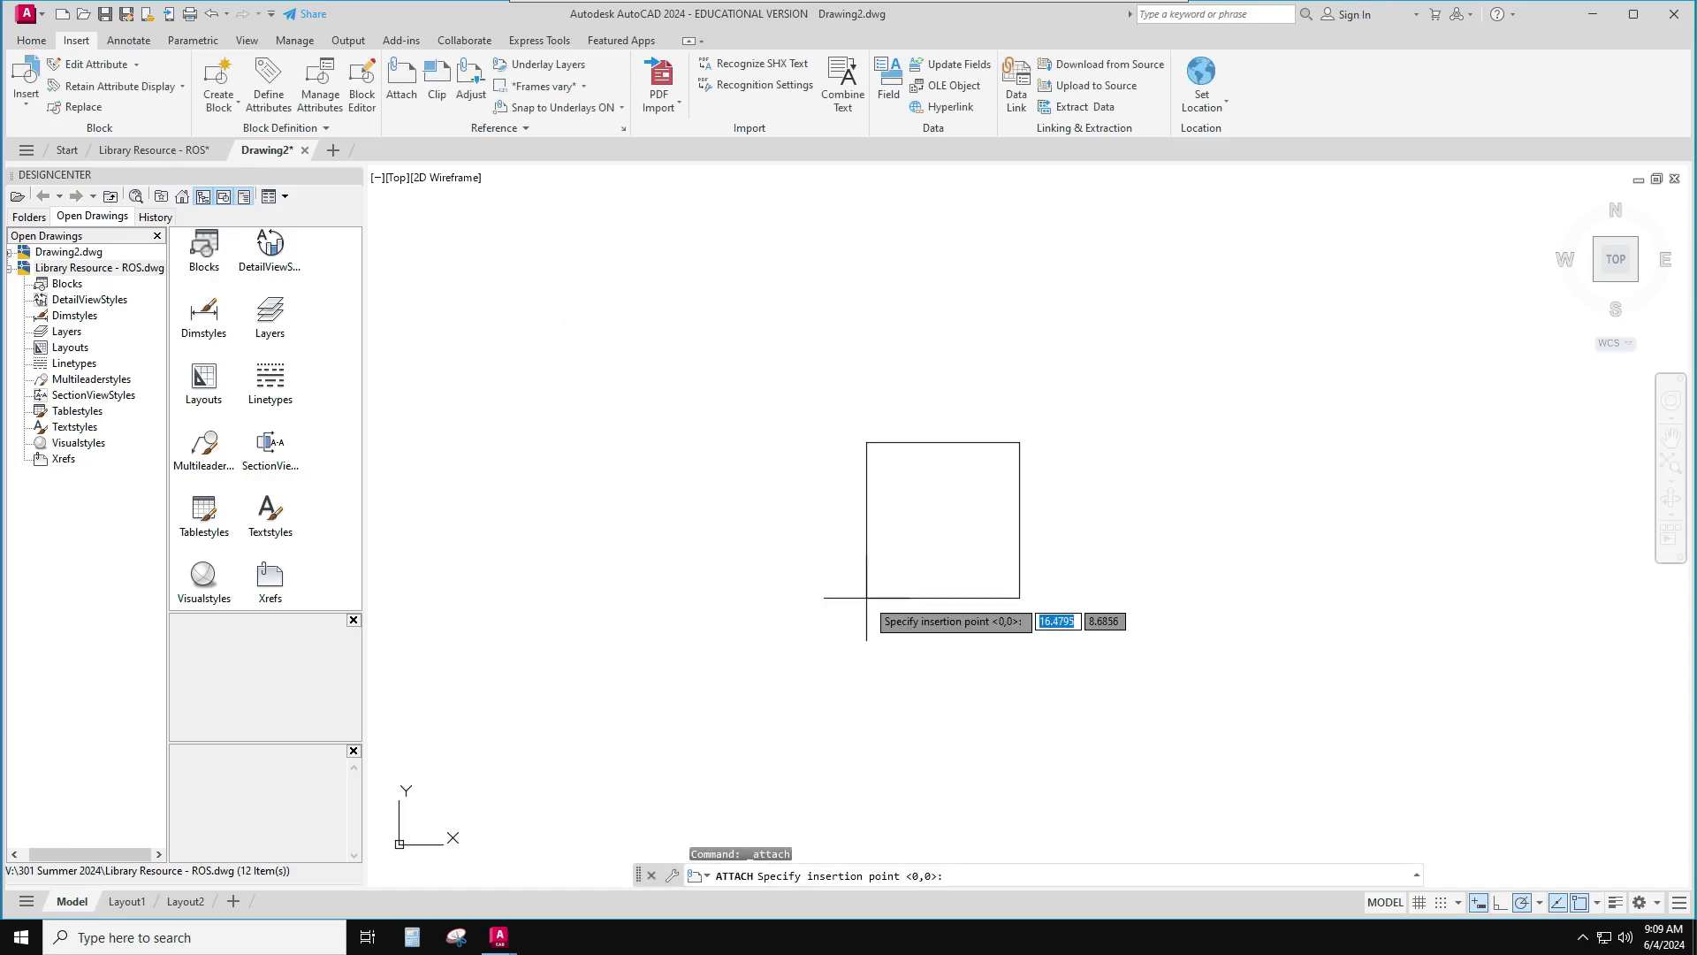
click(950, 657)
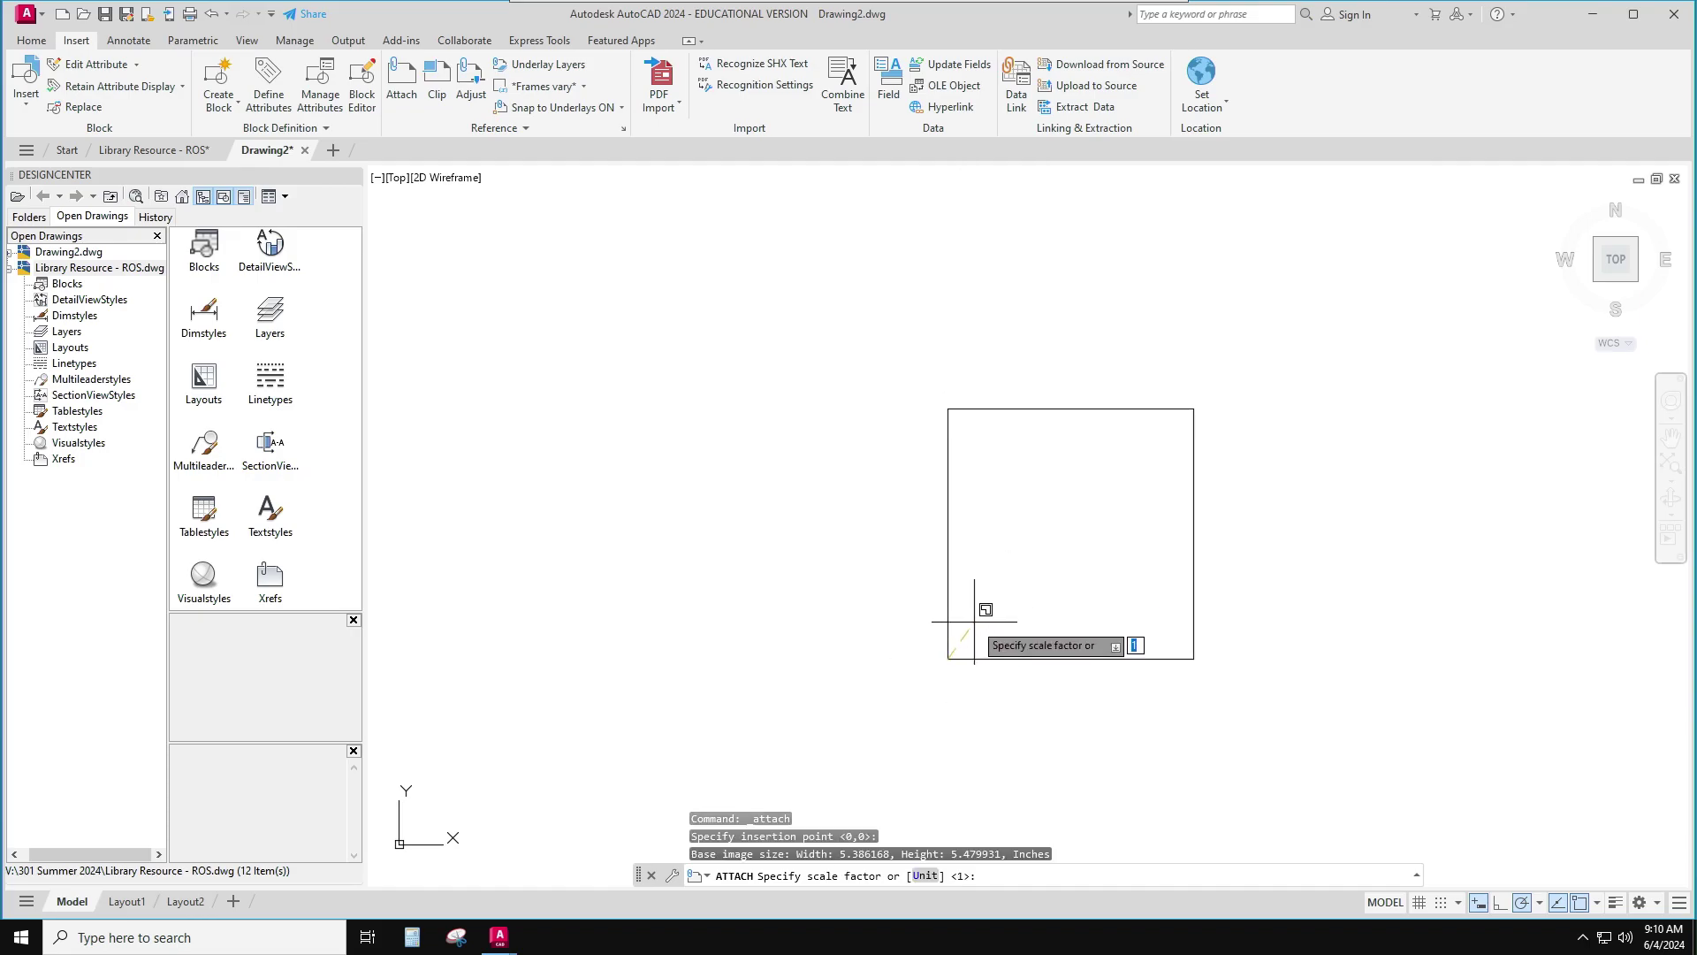
key(Return)
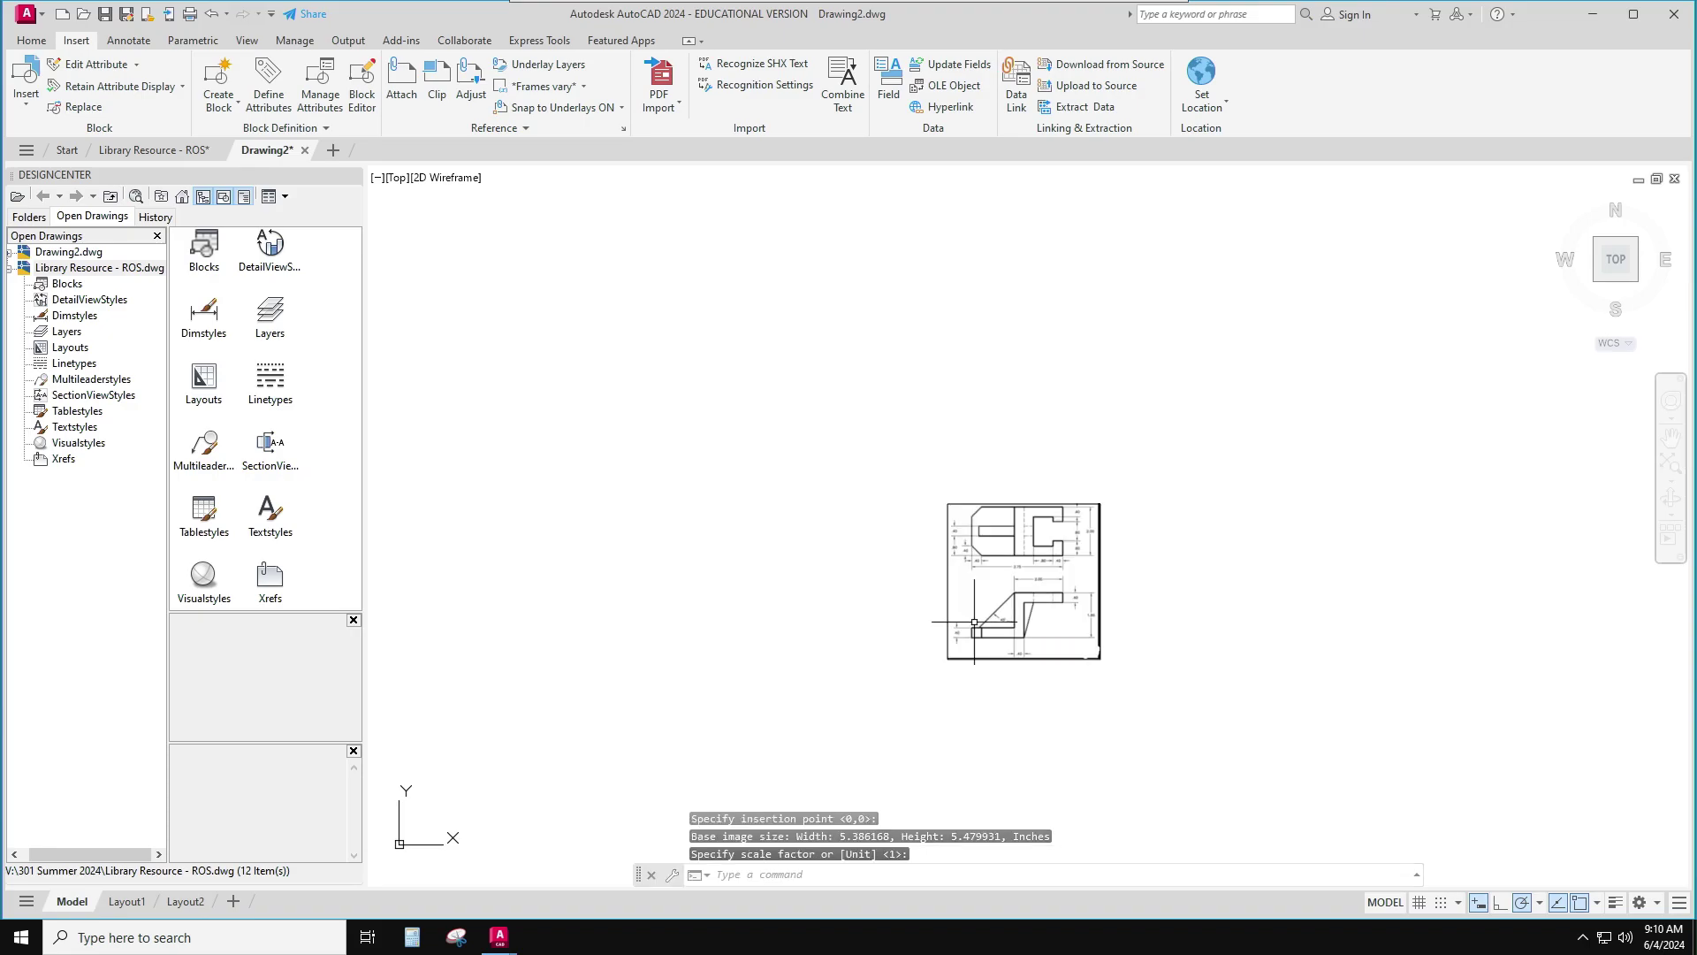
scroll(973, 601, up, 5)
scroll(972, 601, down, 2)
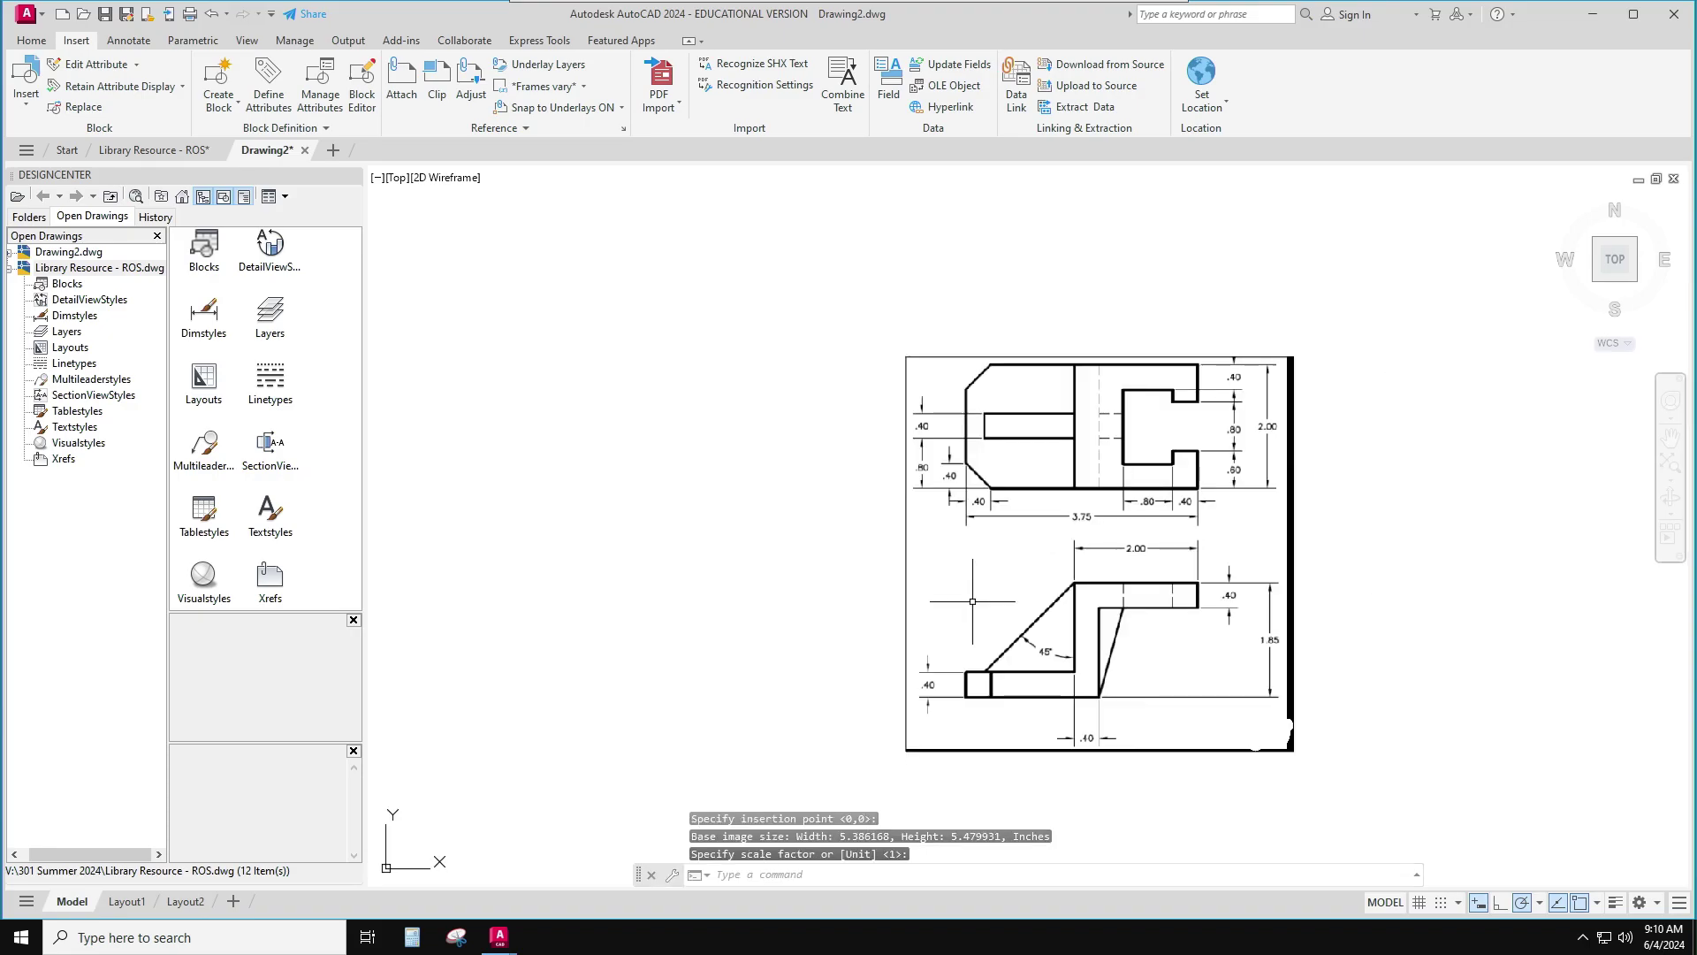
key(Escape)
middle_drag(973, 599, 1004, 586)
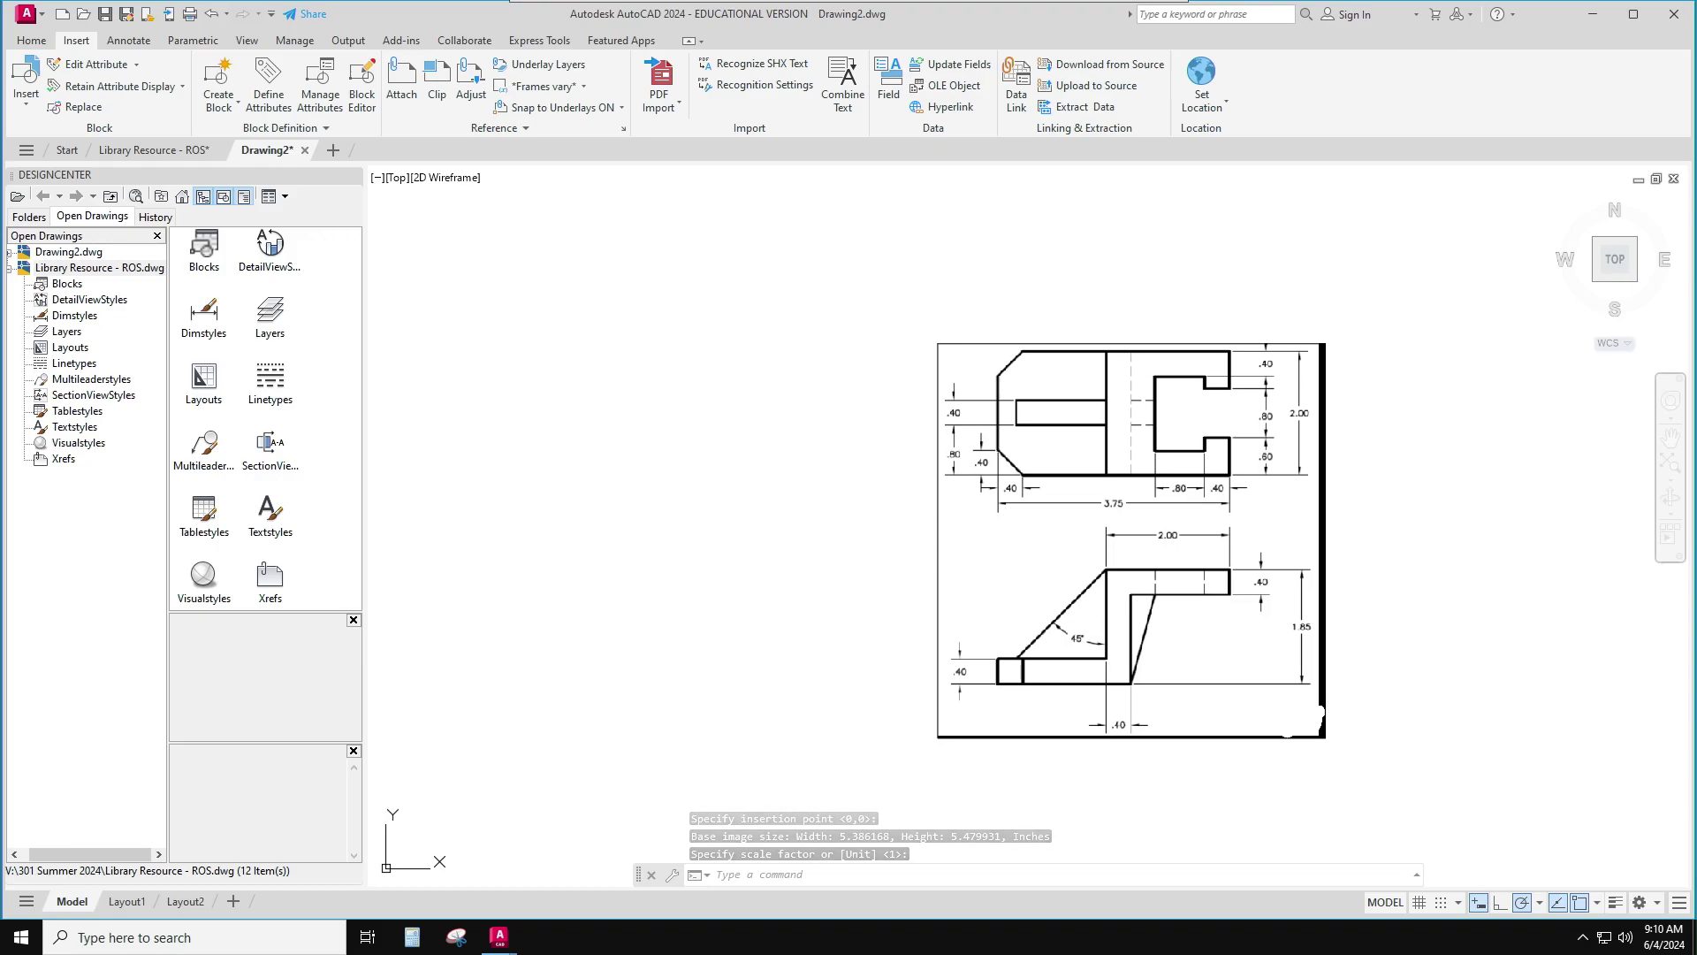
key(Escape)
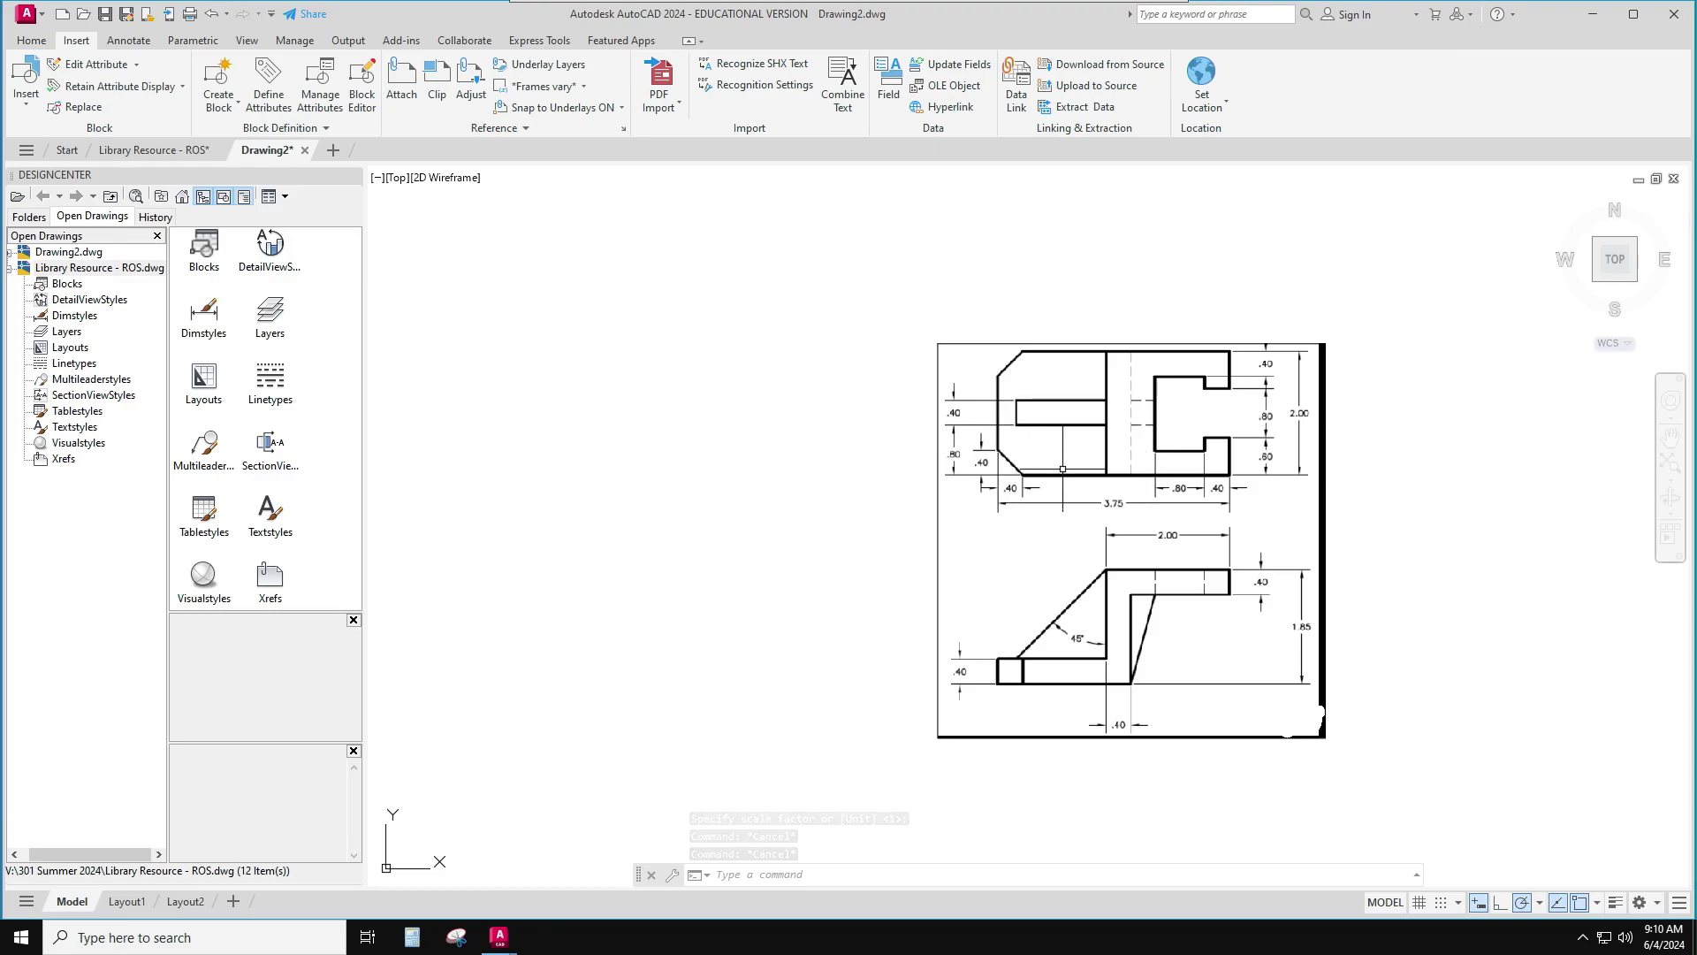
key(ctrl)
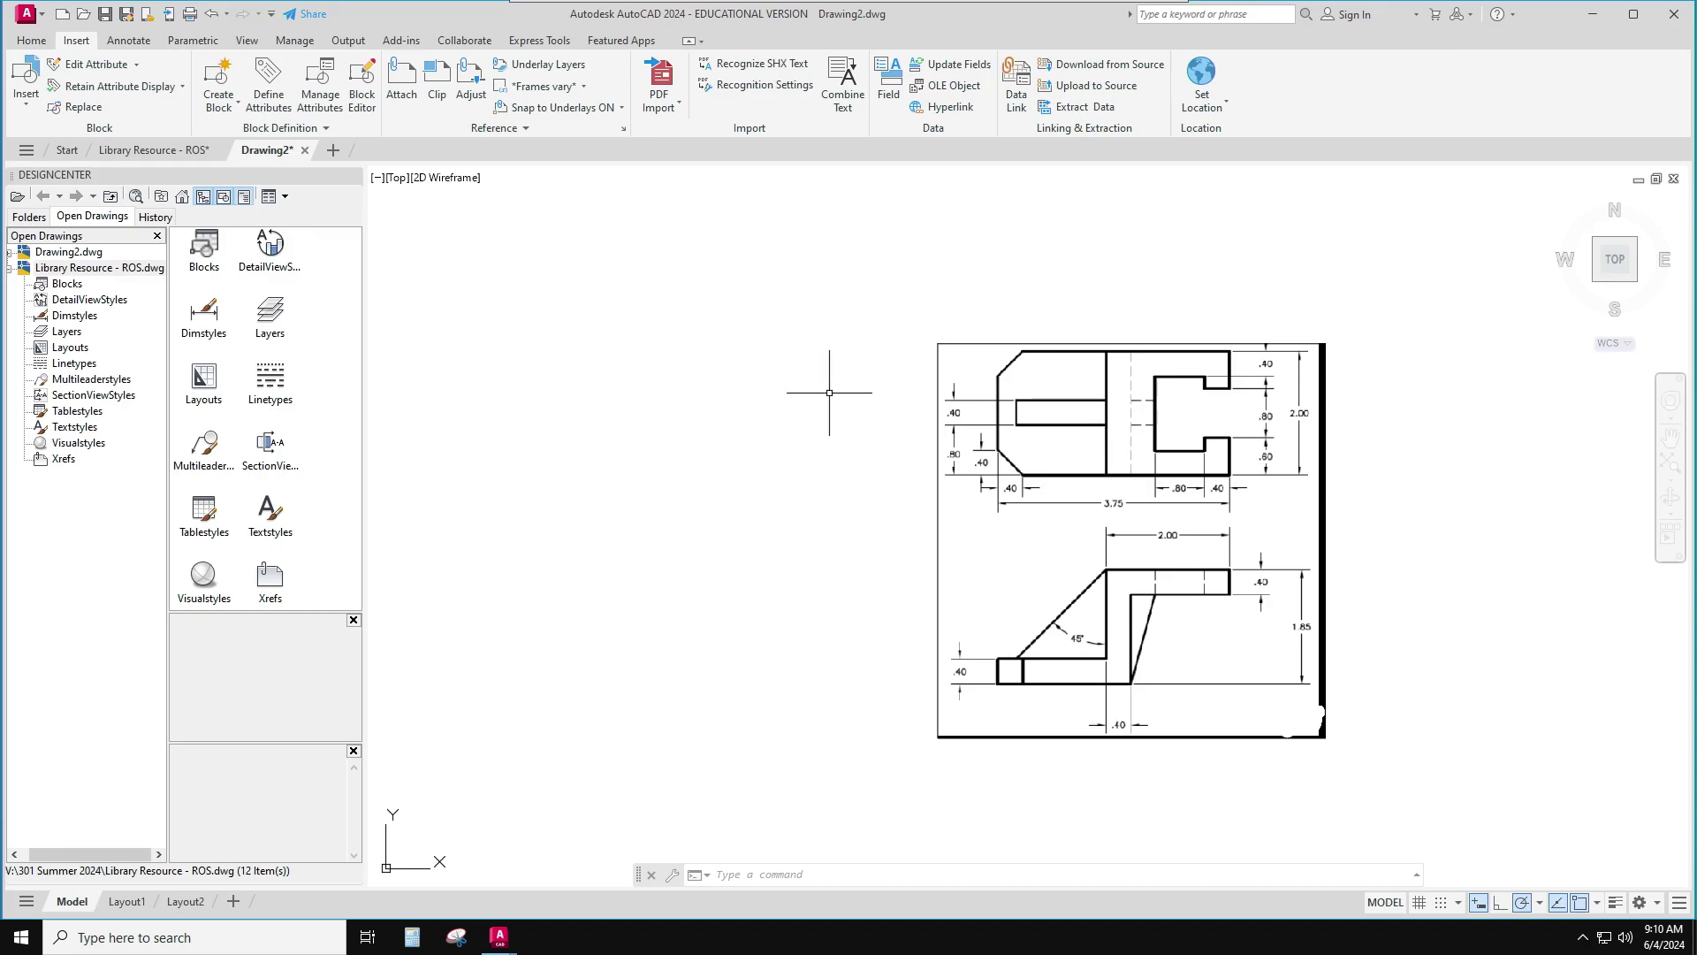
mouse_move(689, 485)
middle_down()
mouse_move(800, 421)
mouse_move(823, 451)
middle_up()
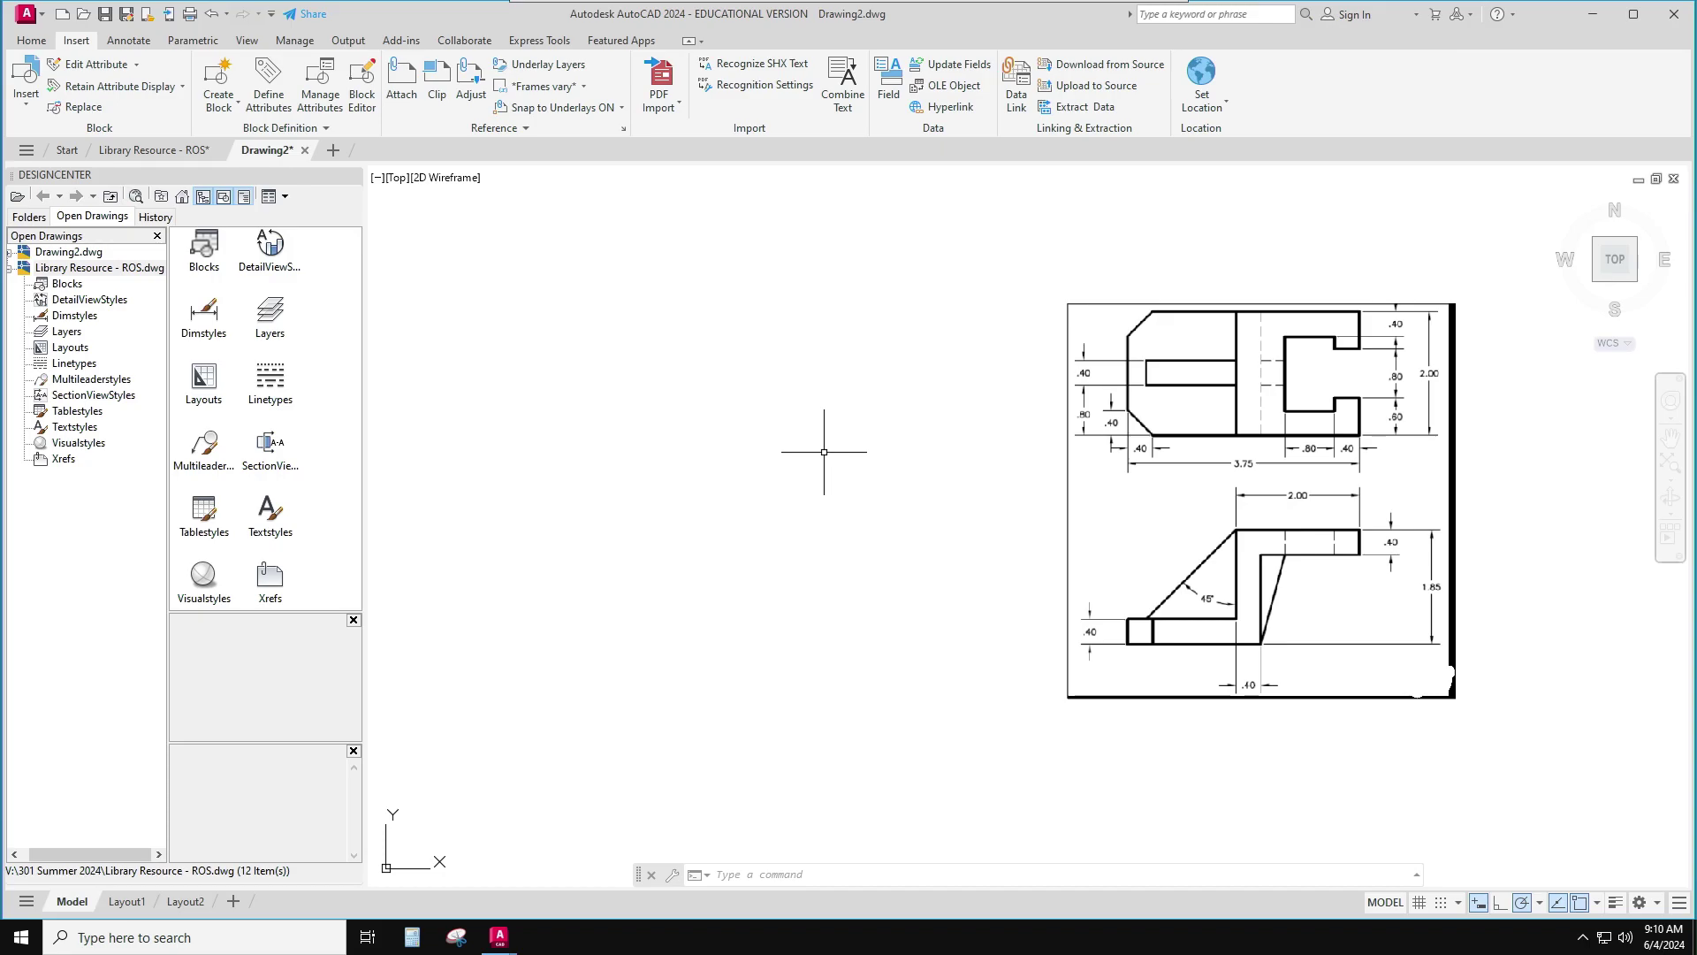
Copy the Geo, Hidden and Center layers from Library Resource - ROS.dwg into the new drawing and check its layer list
click(72, 338)
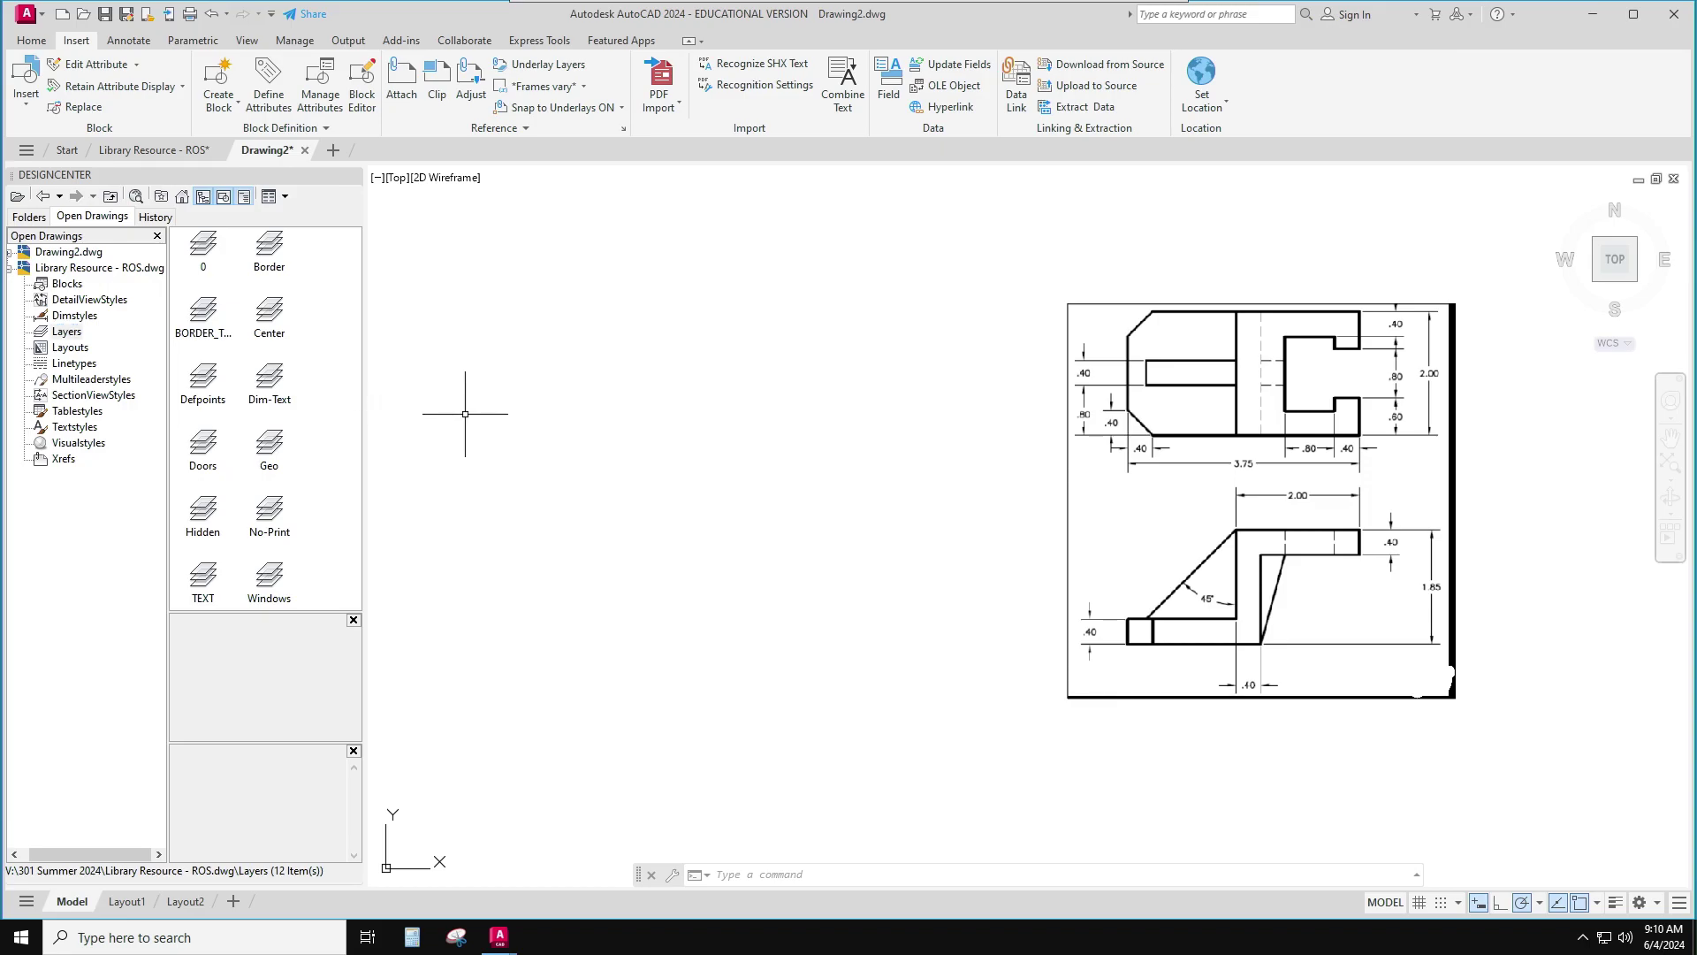
click(270, 452)
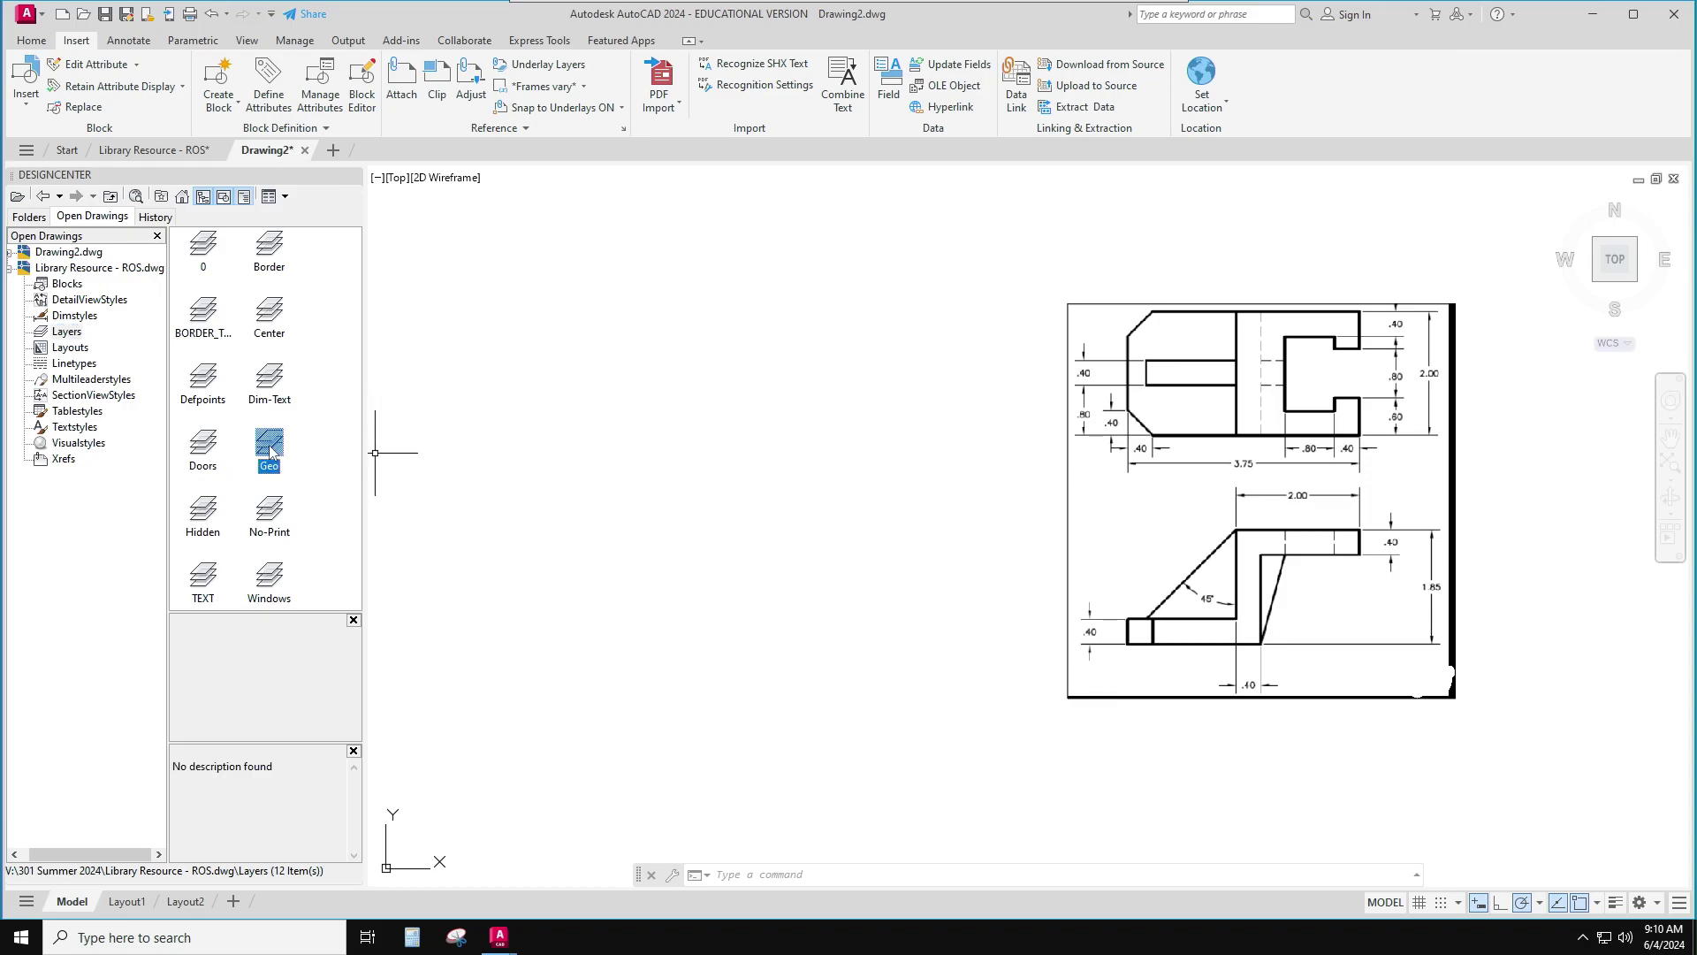
drag(271, 452, 619, 449)
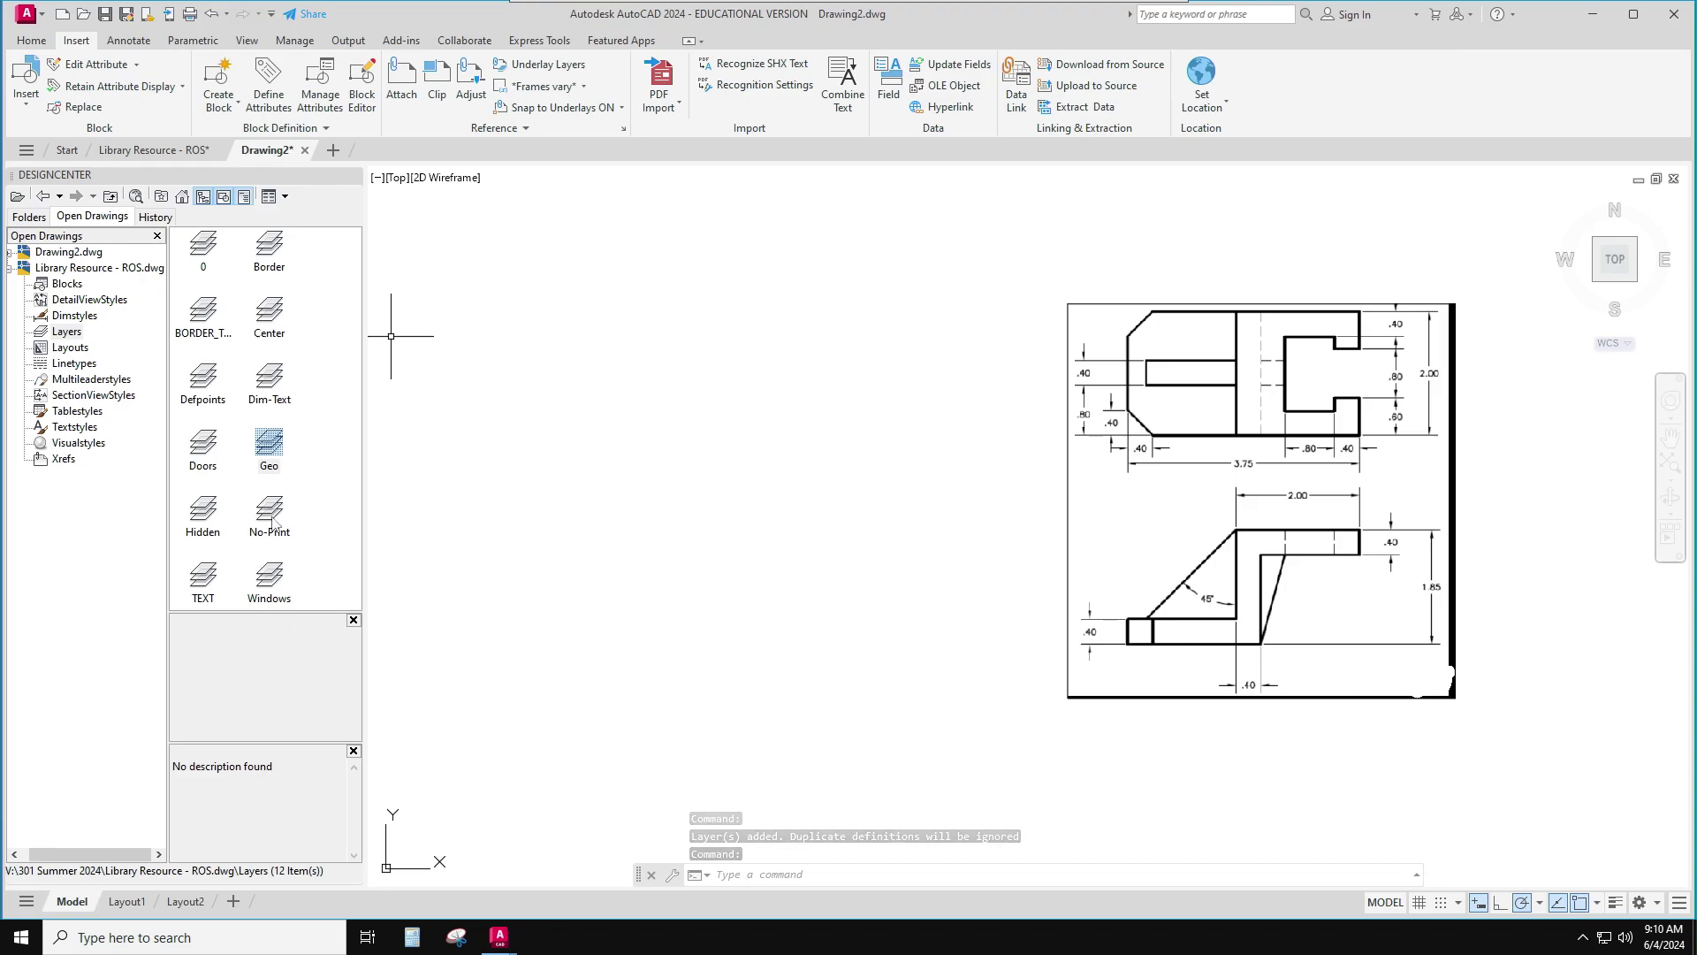
click(200, 525)
drag(200, 524, 531, 509)
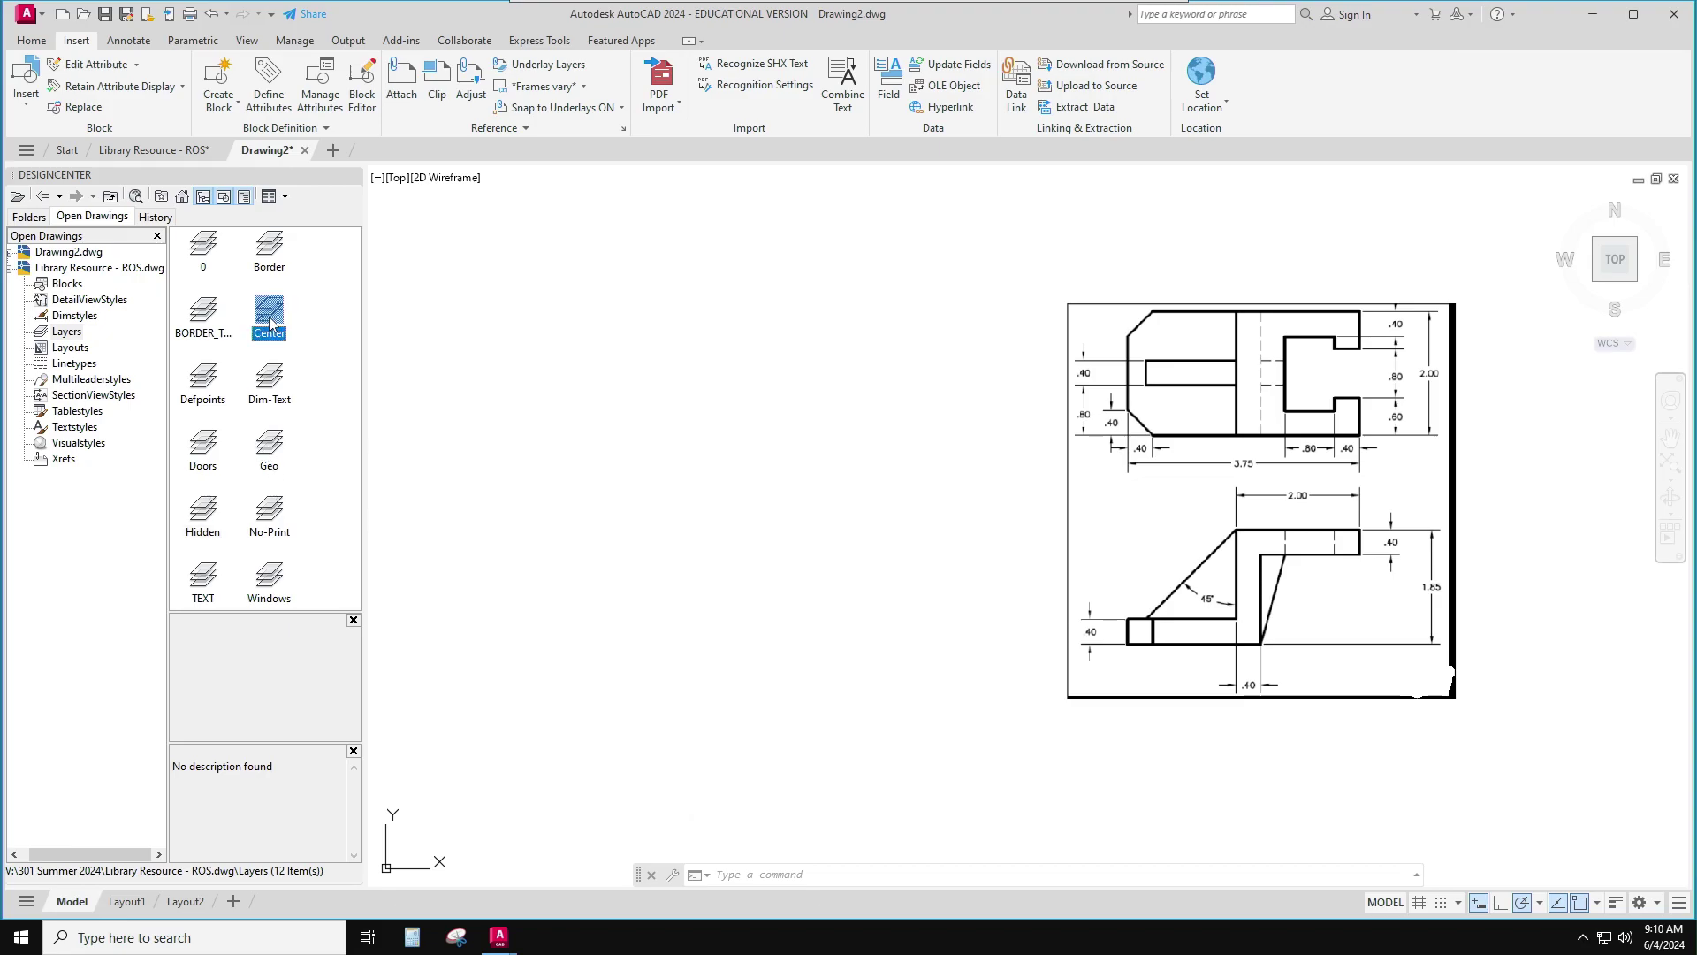
drag(470, 423, 614, 453)
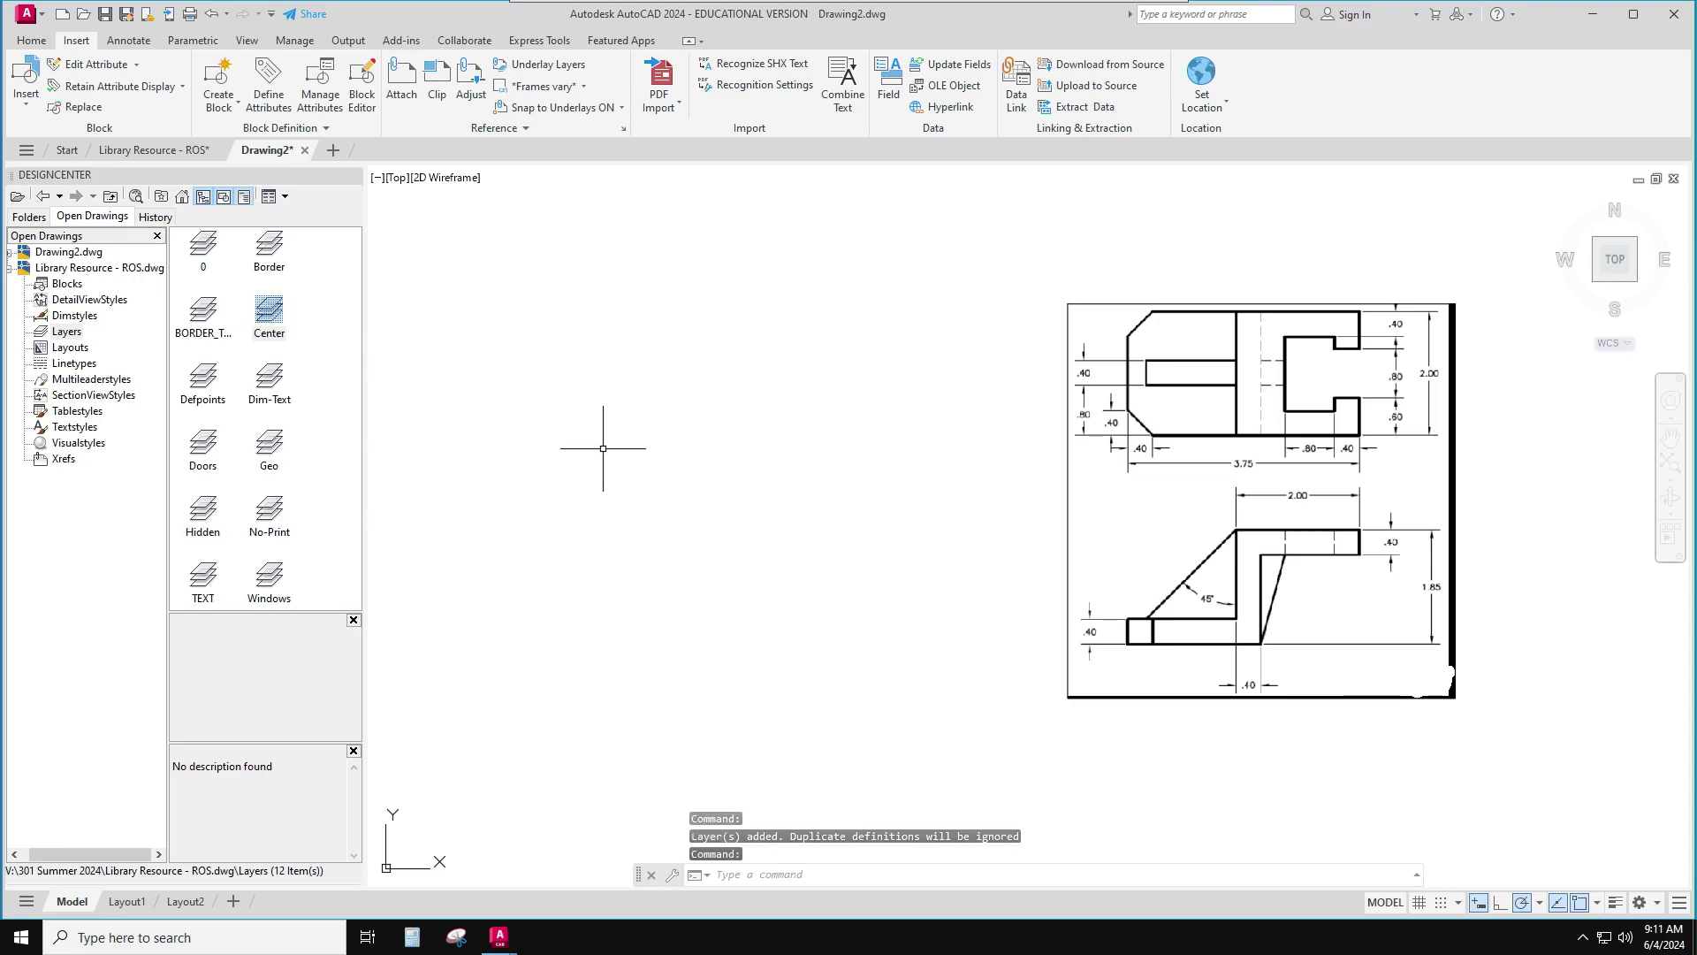
click(32, 40)
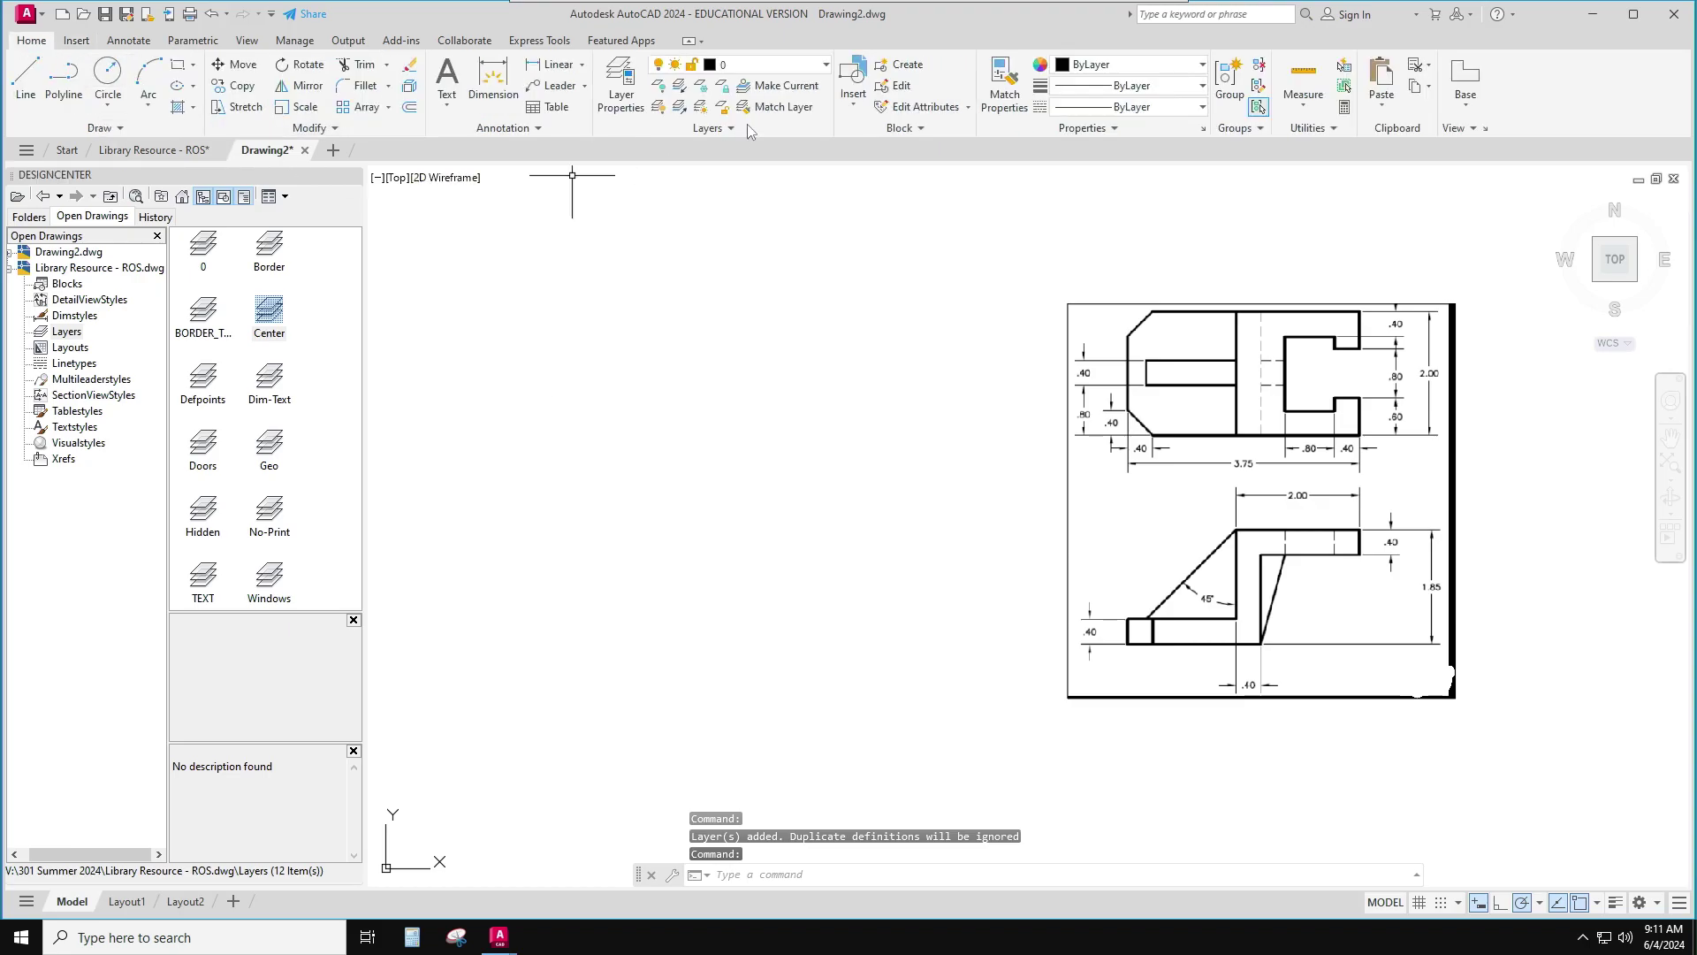
click(765, 65)
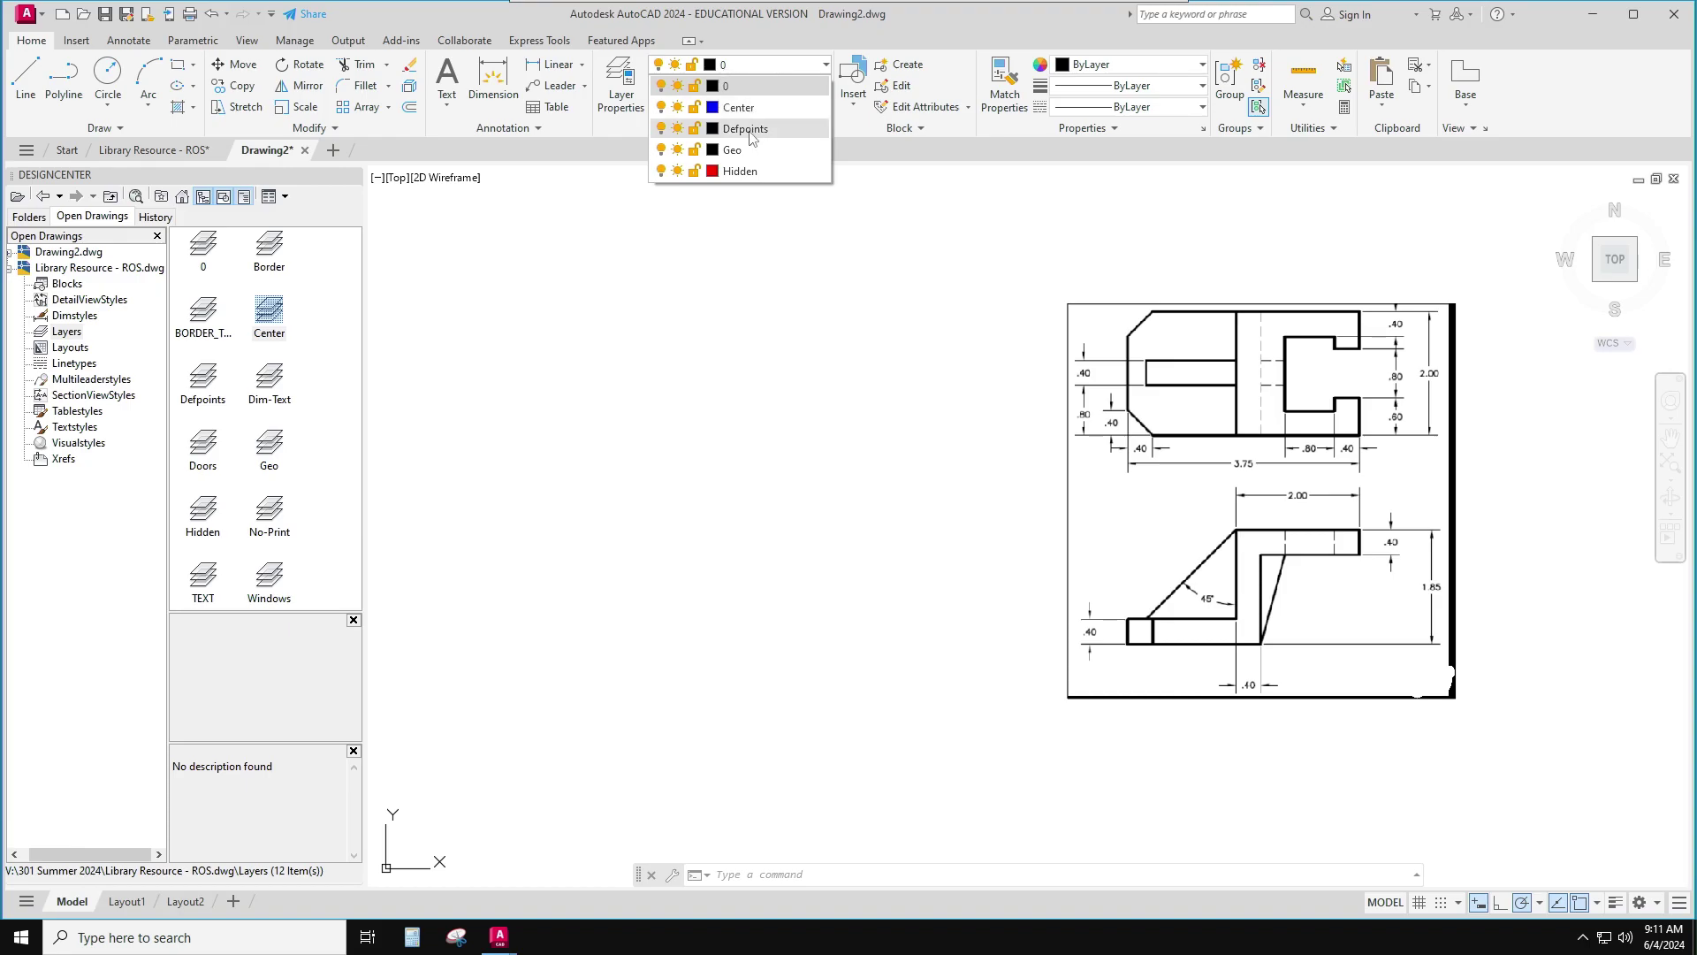
key(Escape)
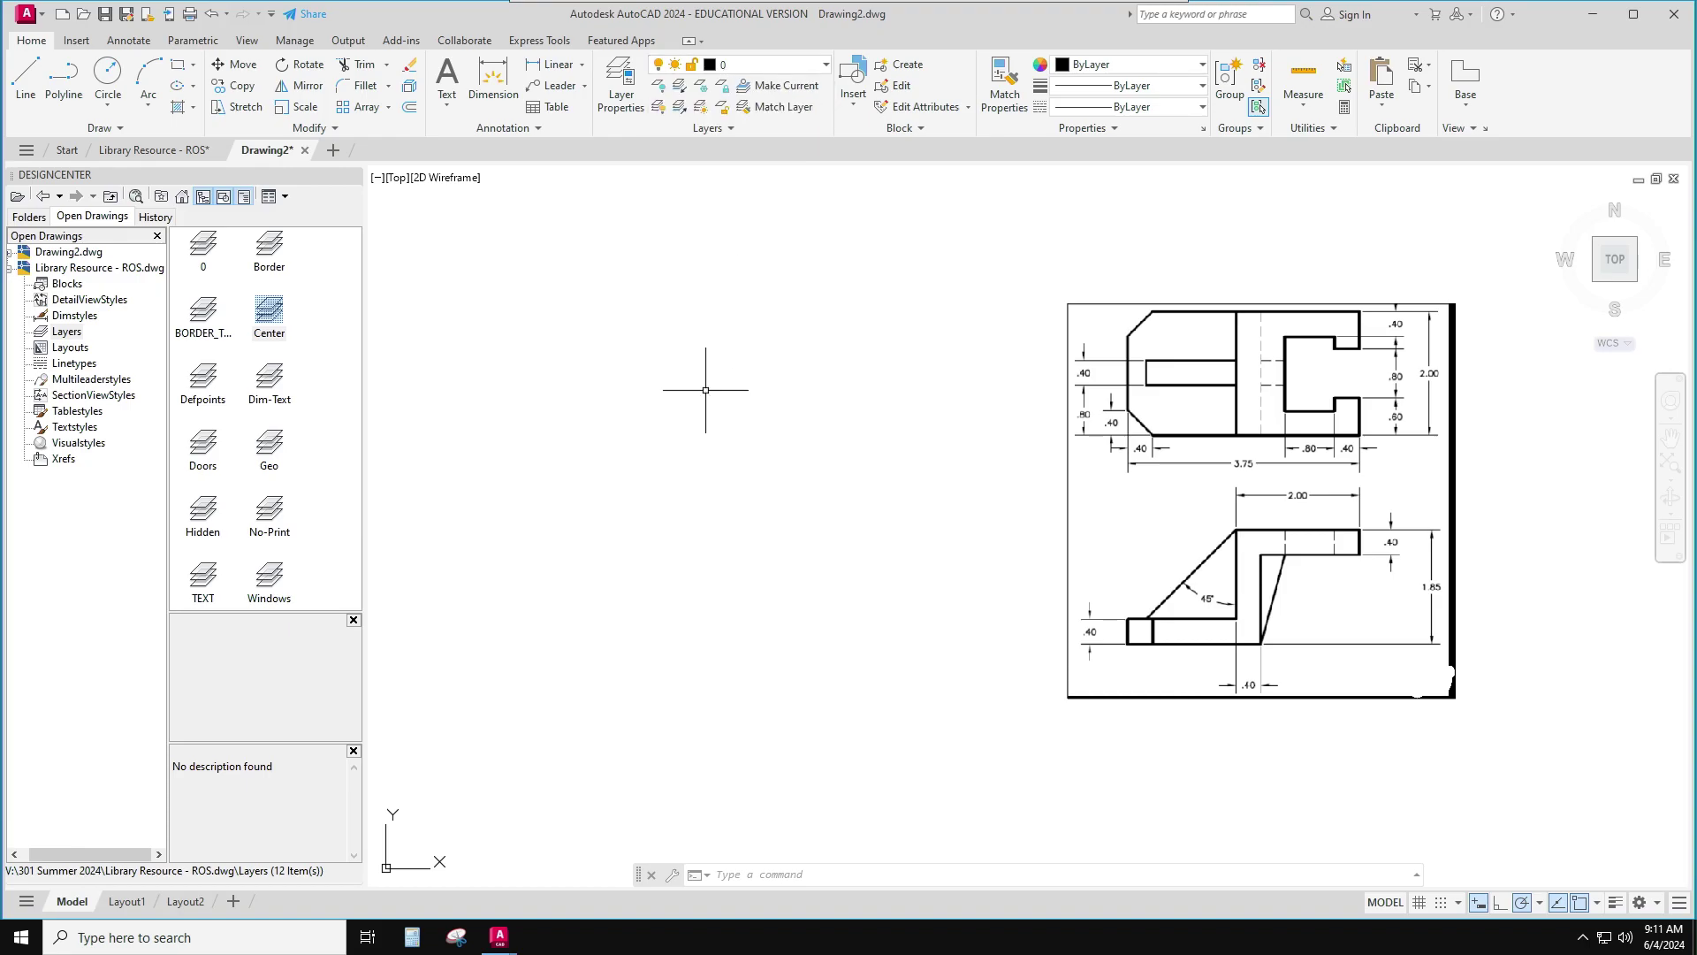
Make Center the current layer
key(Escape)
key(Escape)
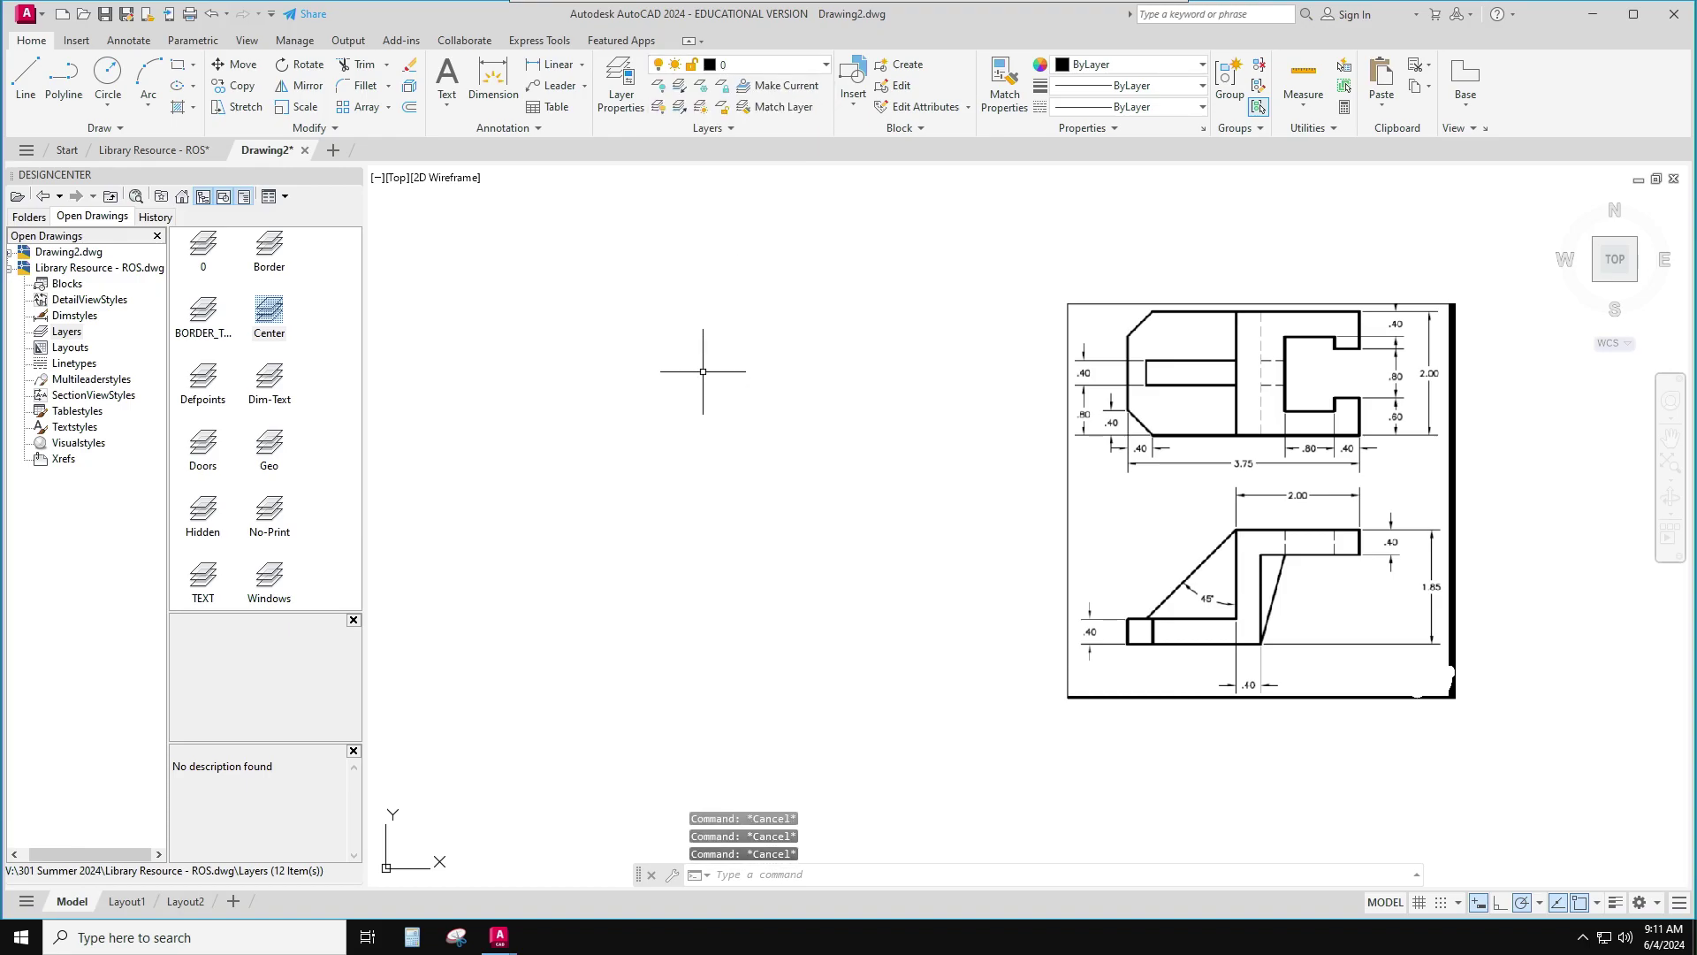
click(756, 67)
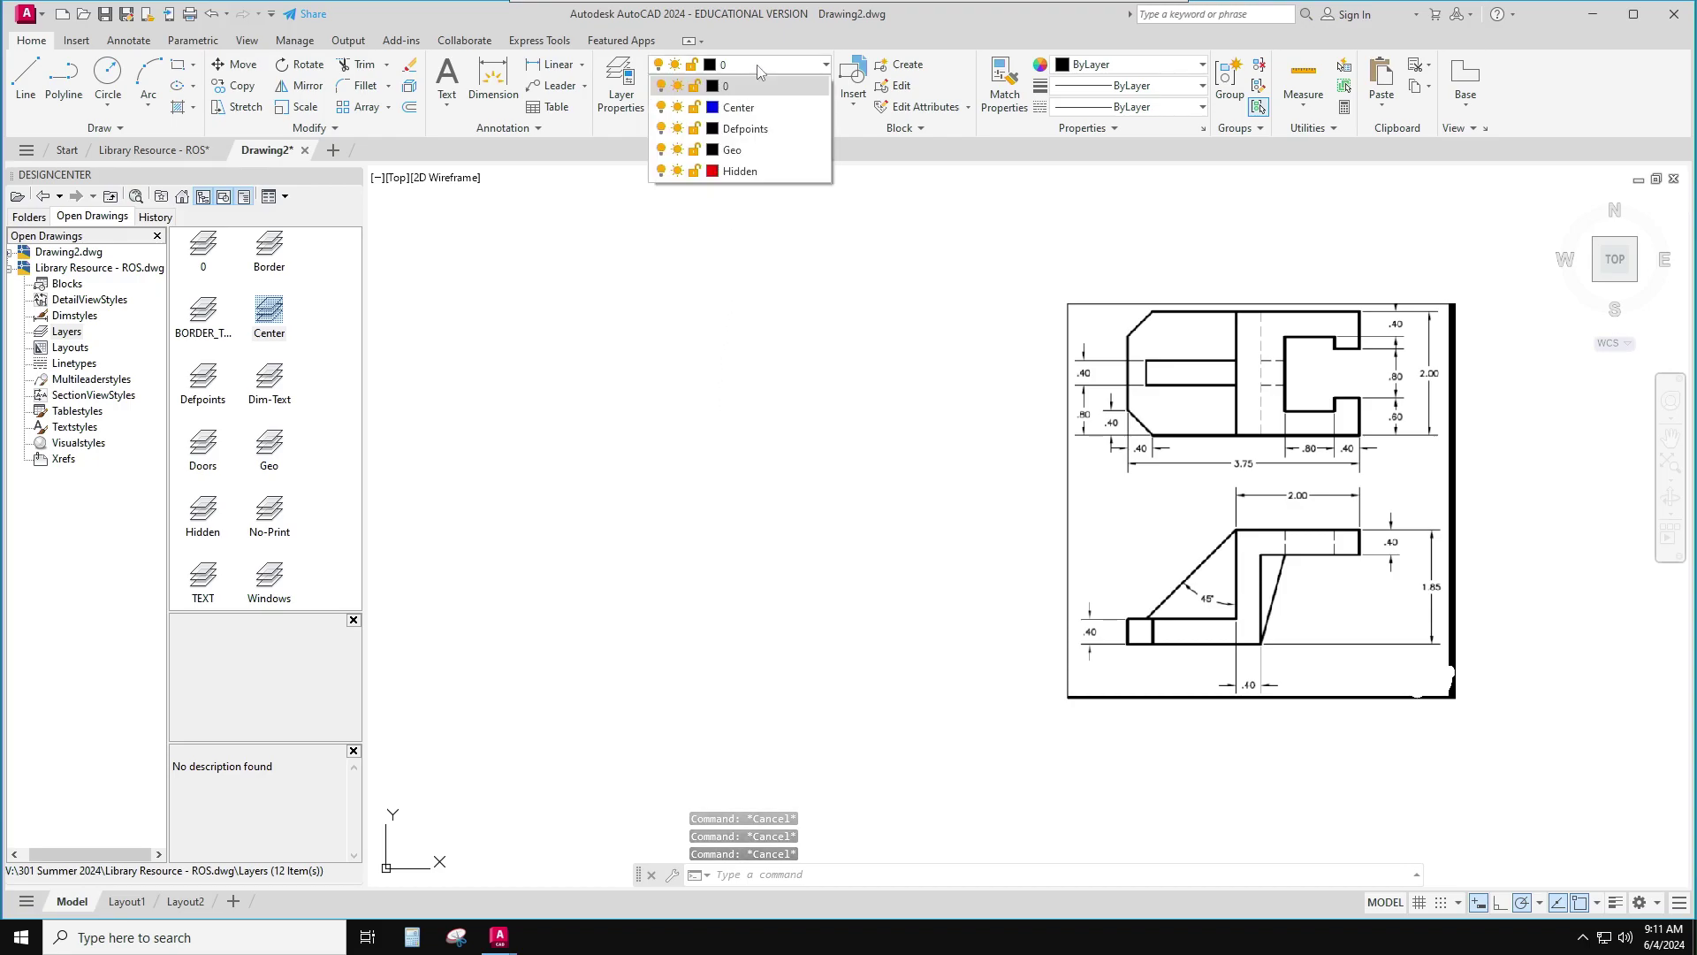
click(748, 108)
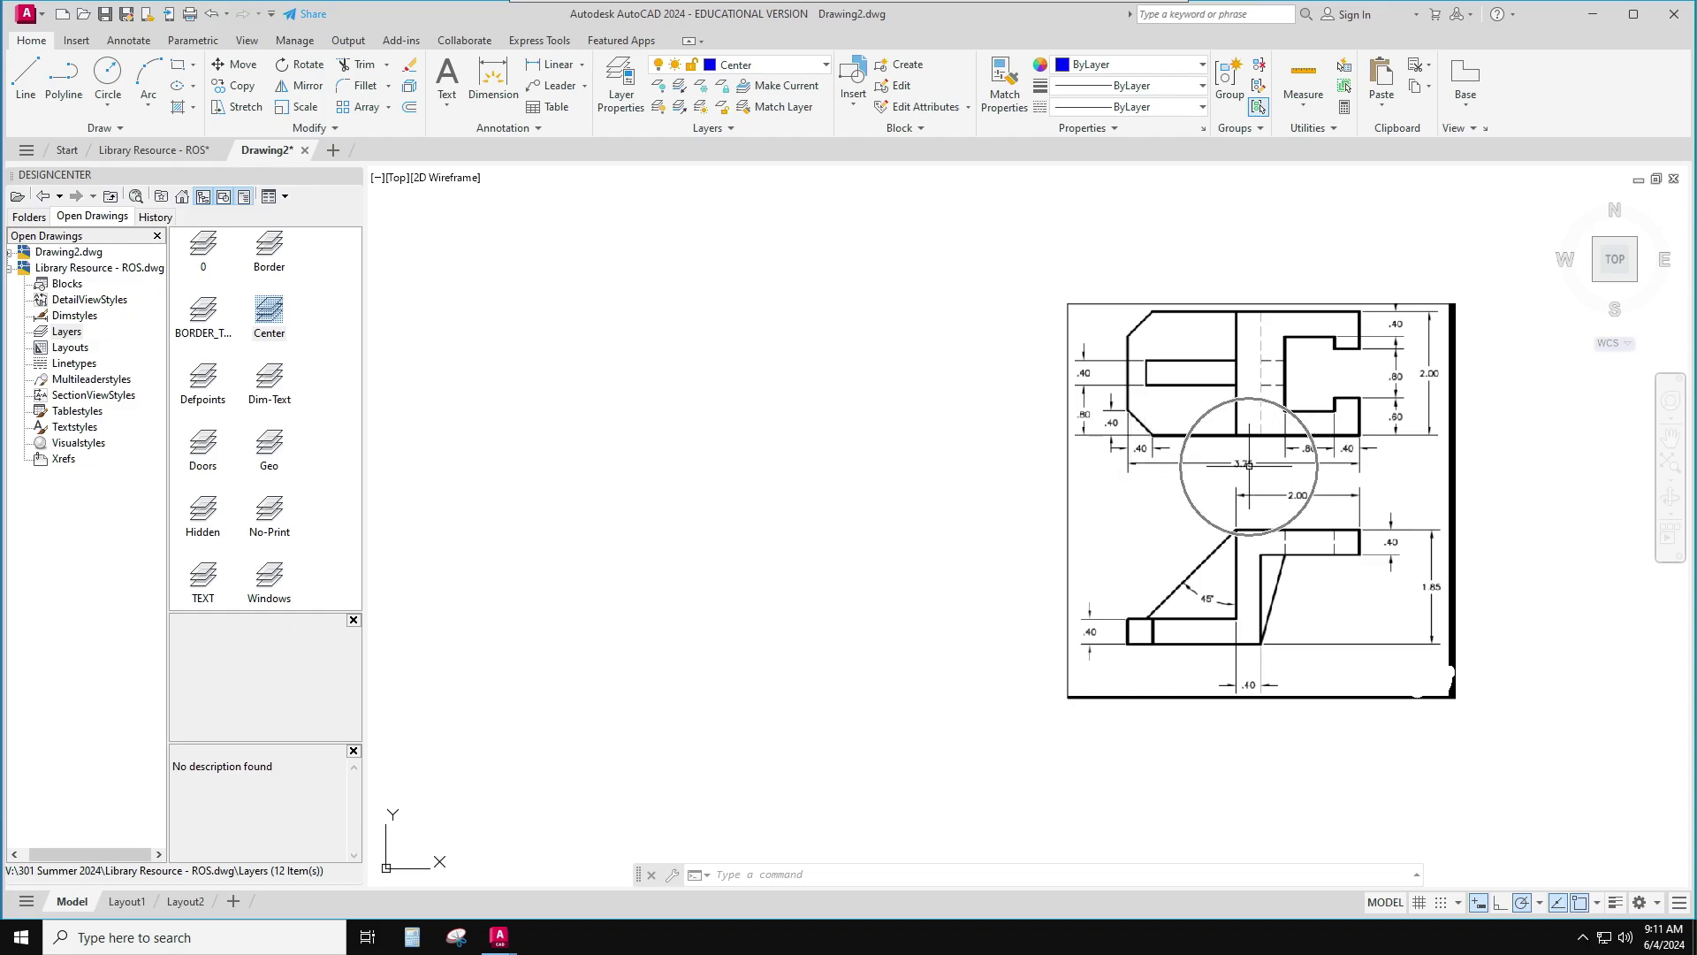
Draw a 3.75 horizontal line leftward from a point beside the reference image as the base of the front view's construction box
scroll(1257, 466, up, 8)
scroll(1249, 466, down, 8)
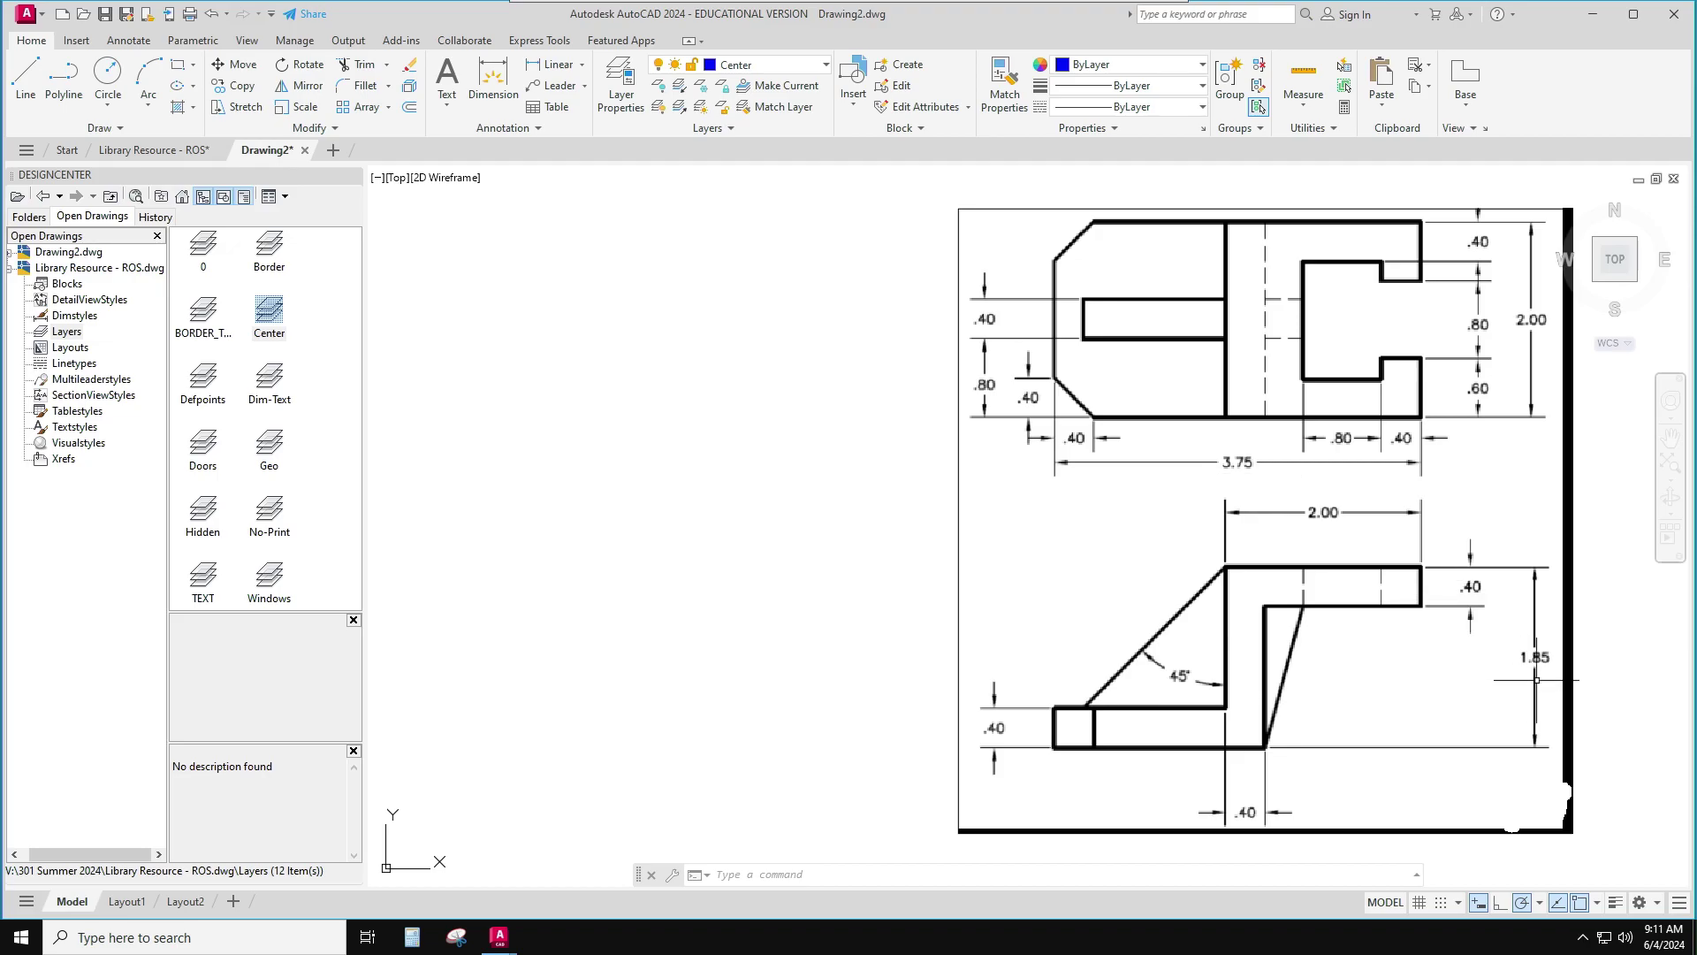
scroll(976, 644, down, 5)
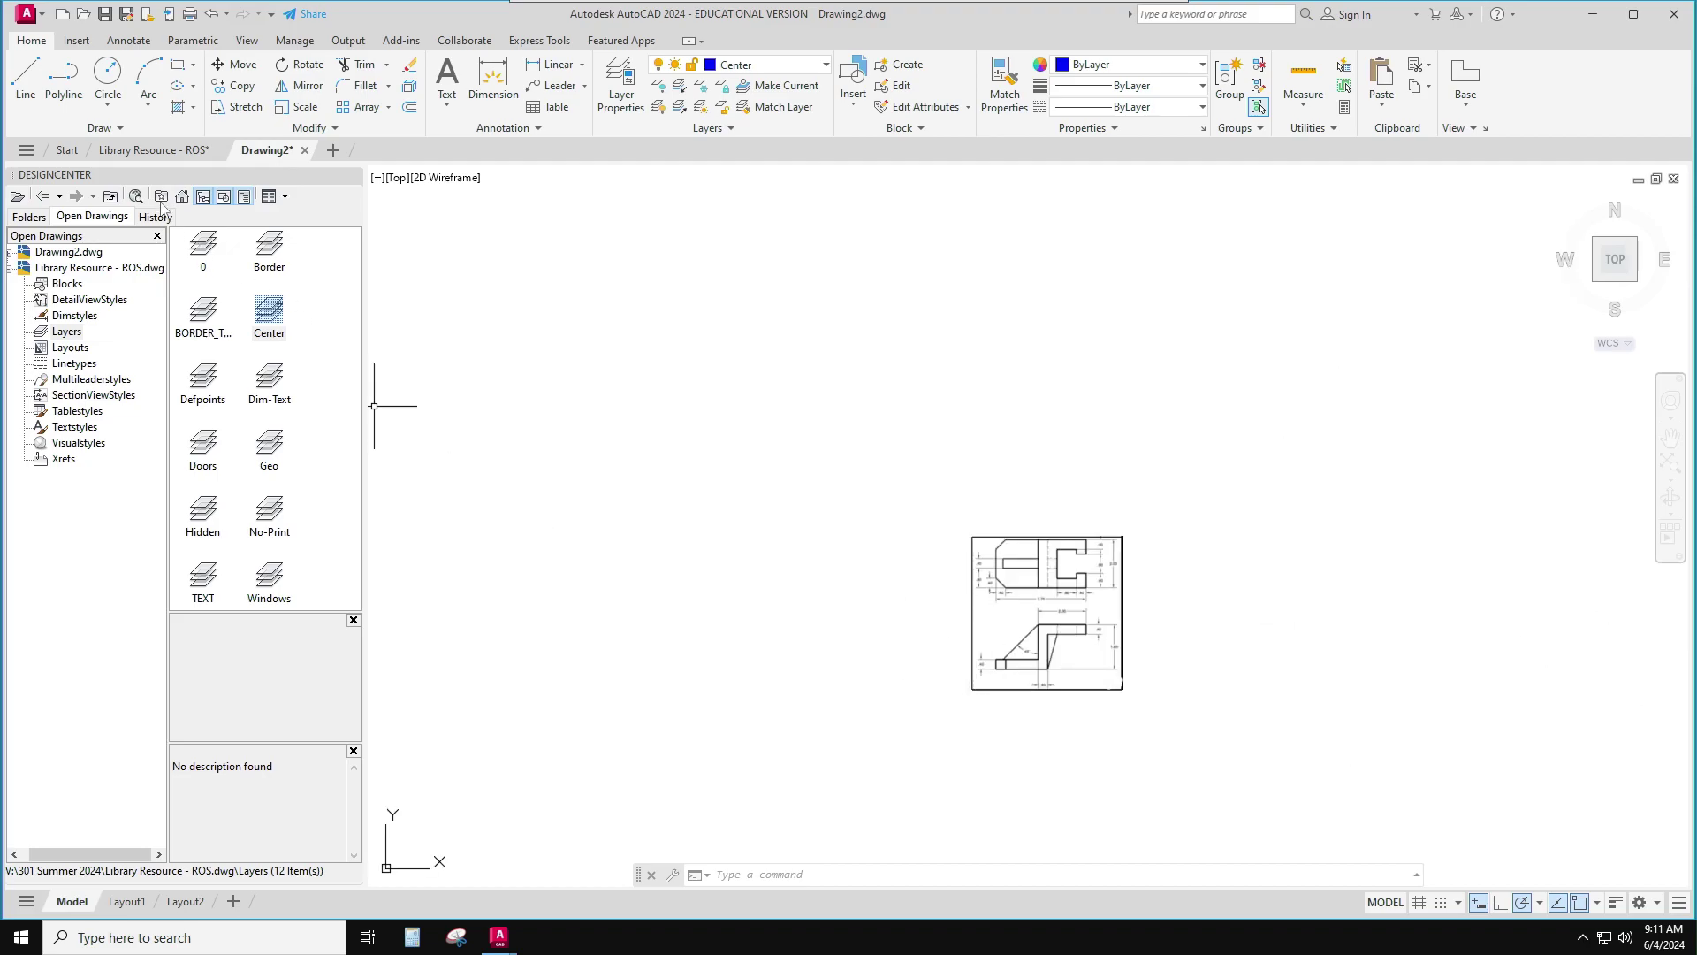
click(24, 78)
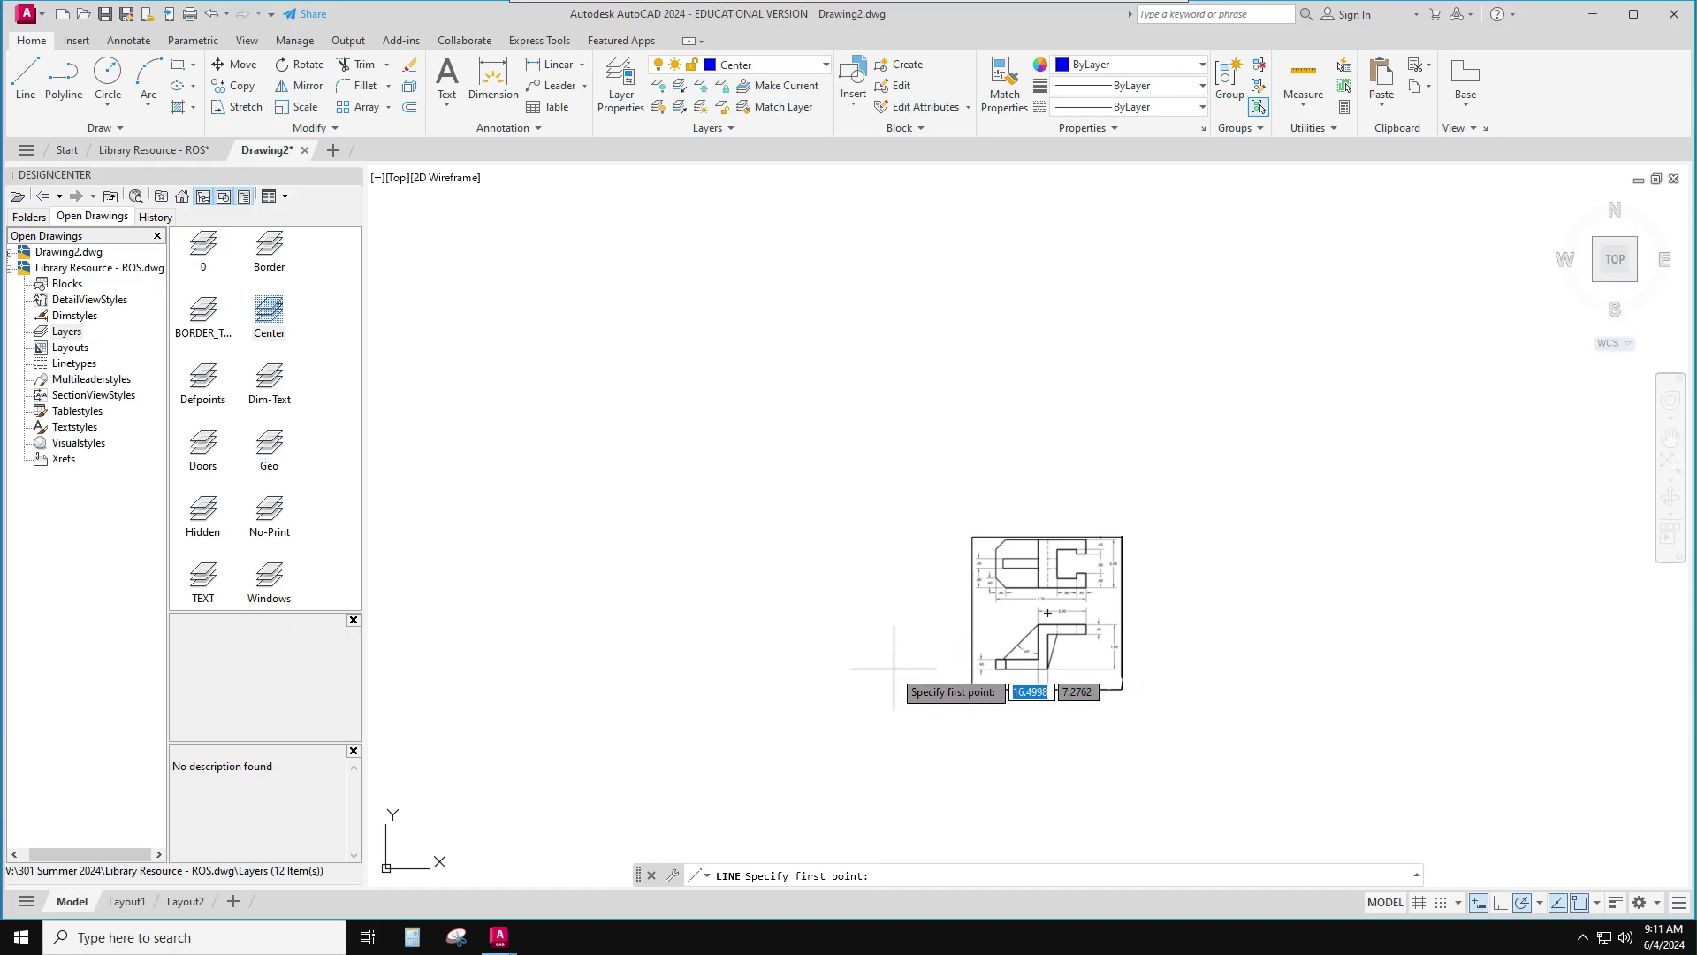
click(855, 671)
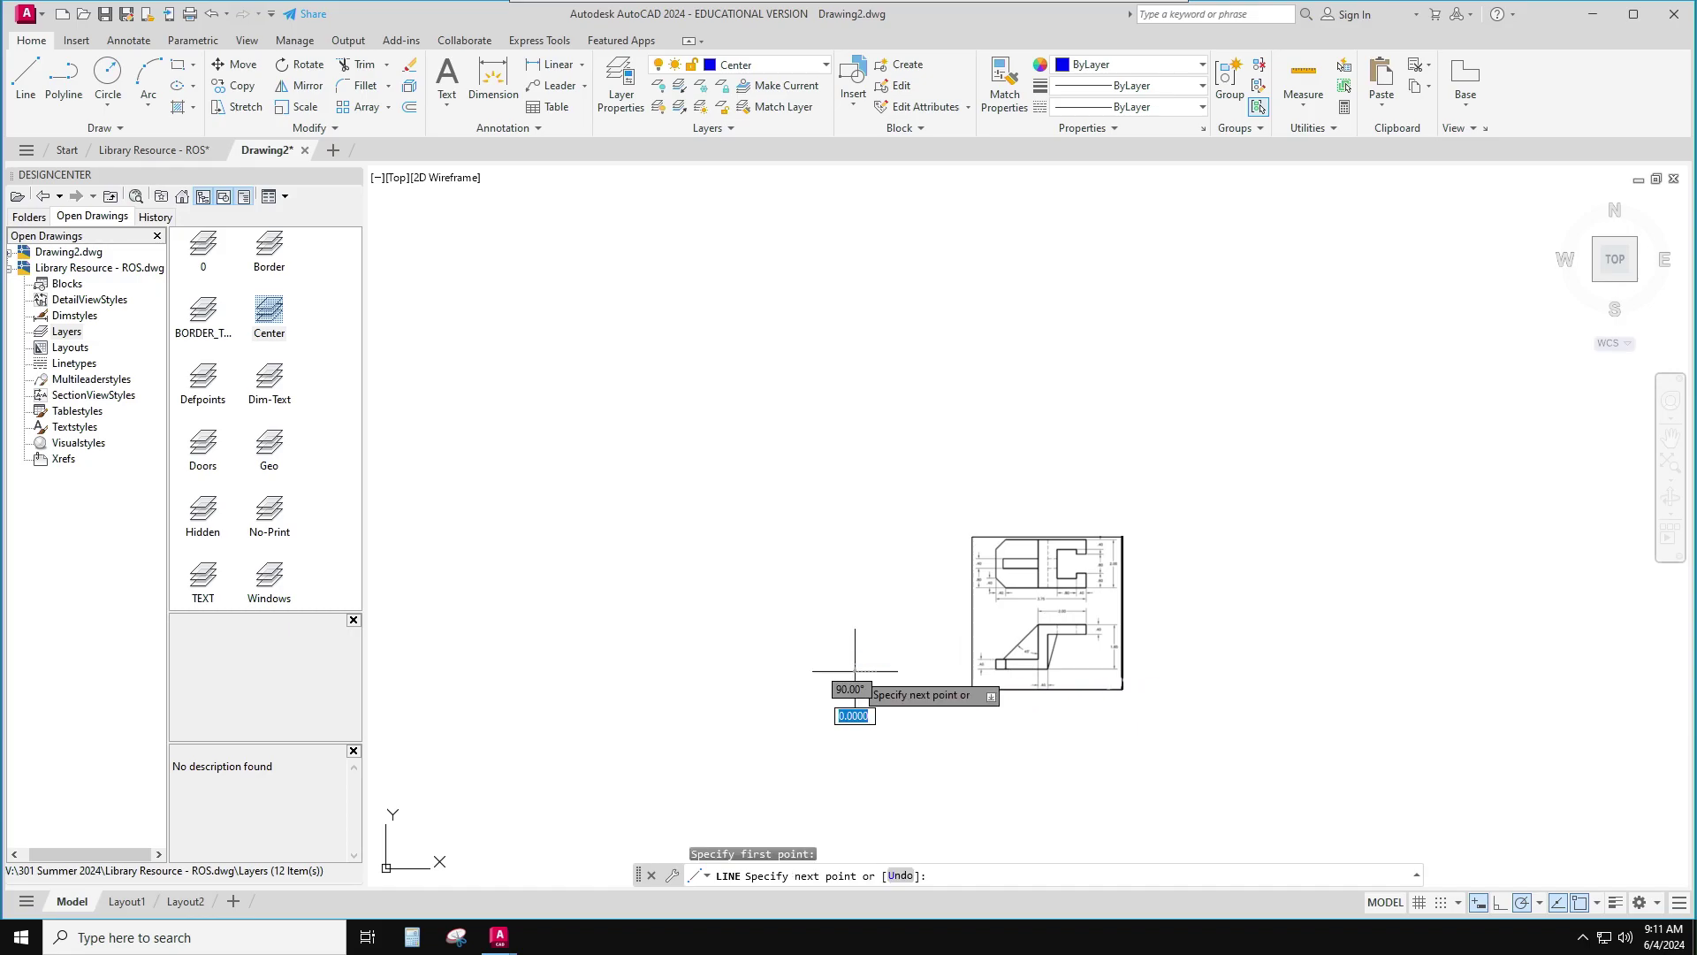
key(BackSpace)
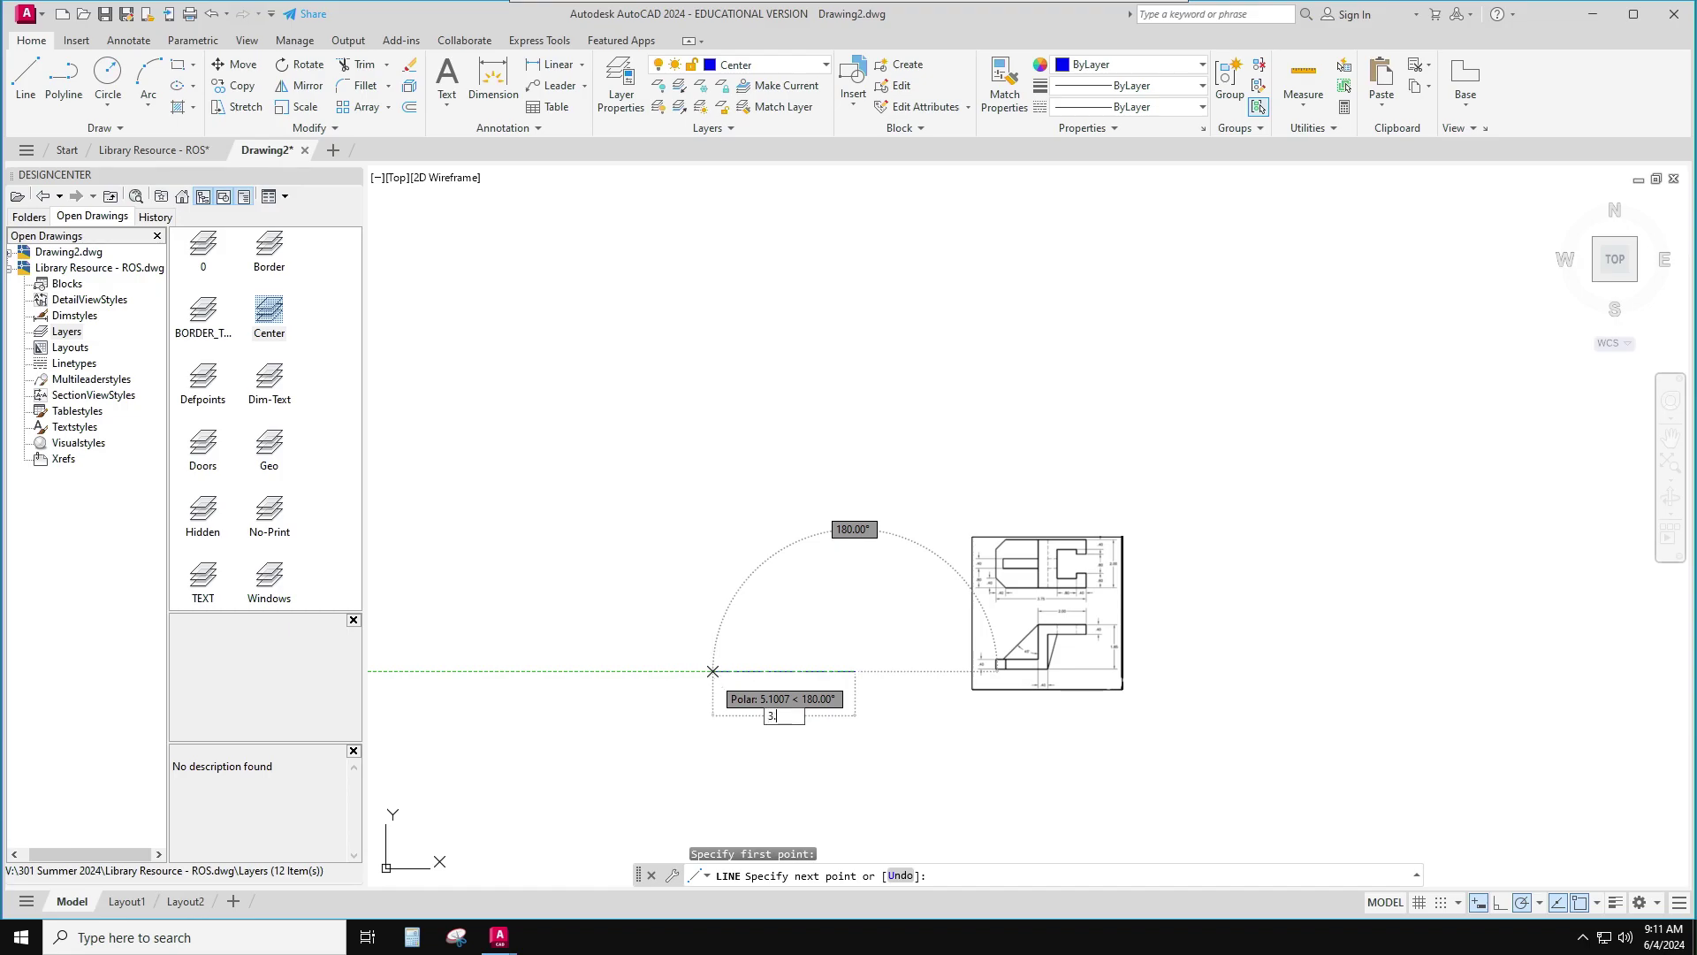
text(3.75)
key(Return)
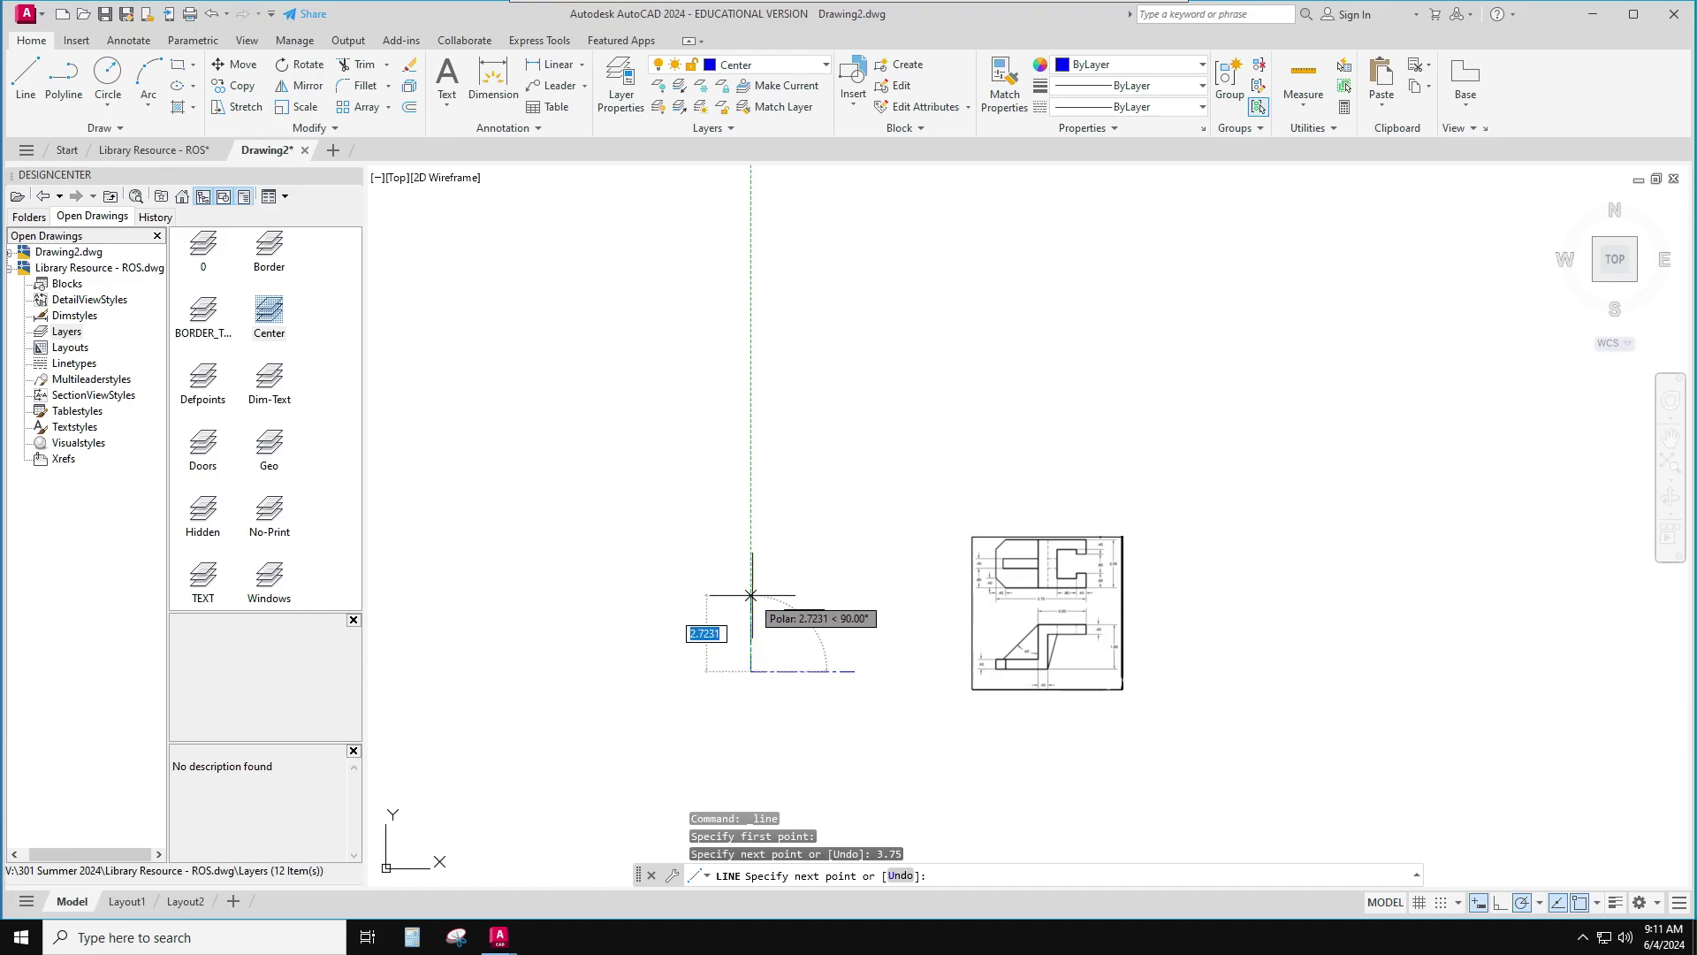
Continue 1.85 straight up from the base line's left end and complete the front view's rectangular construction box back to its starting corner
scroll(1049, 570, up, 8)
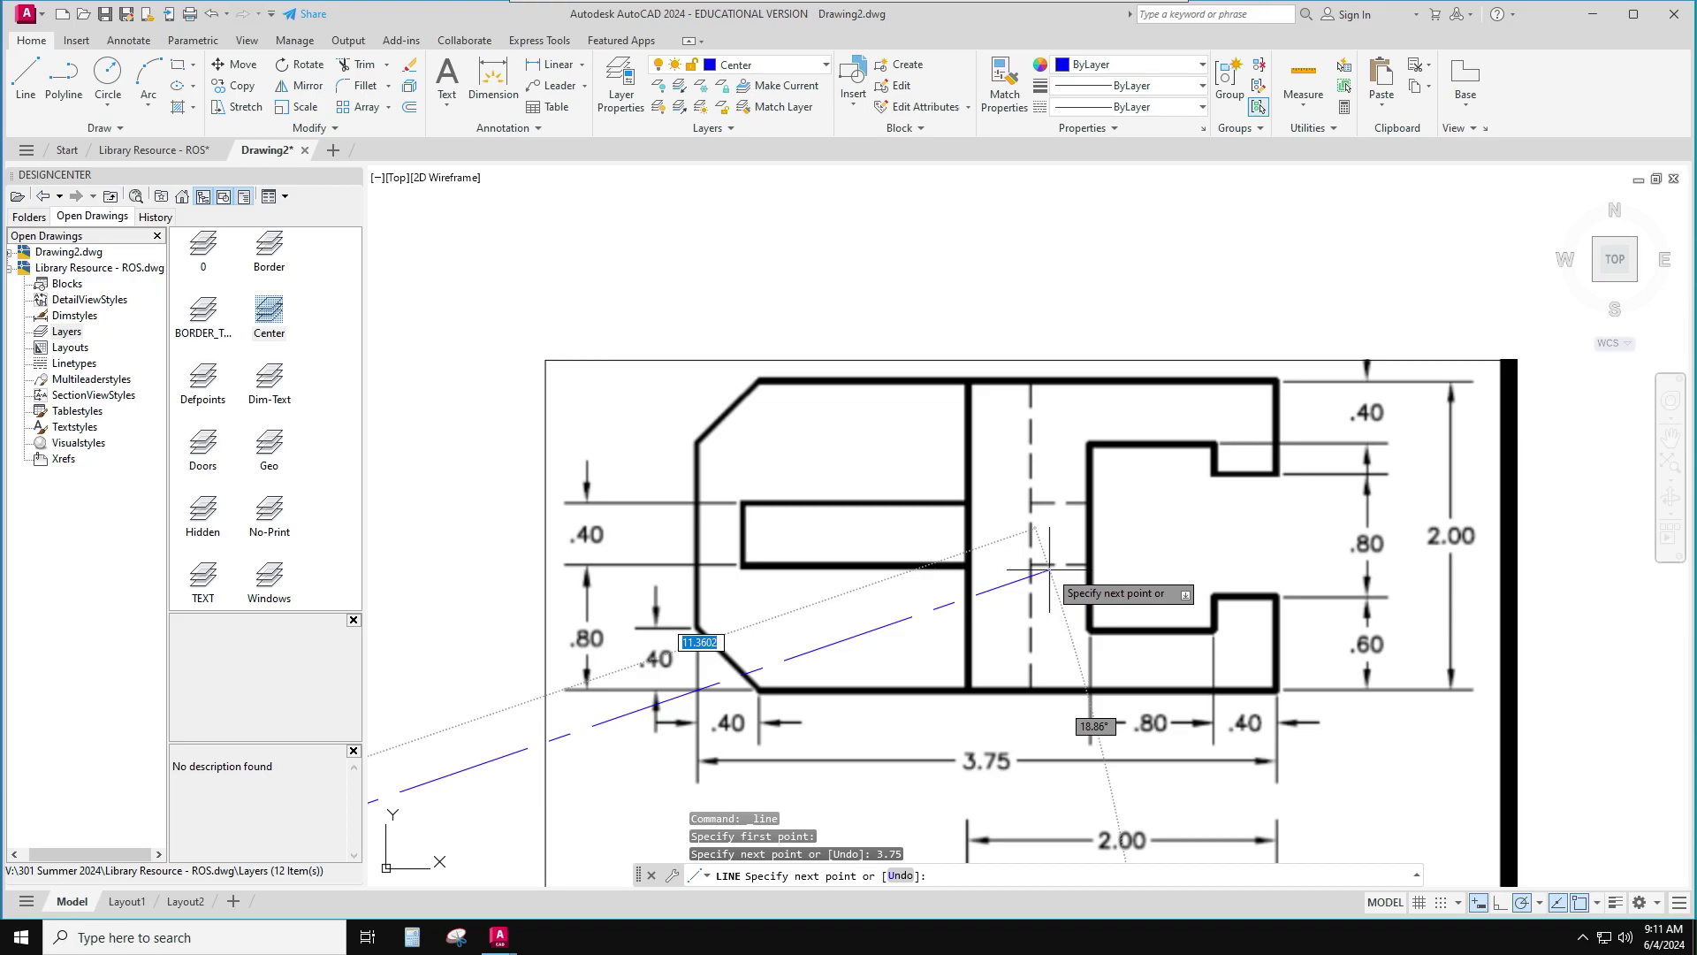
scroll(1050, 570, down, 8)
scroll(1143, 654, up, 6)
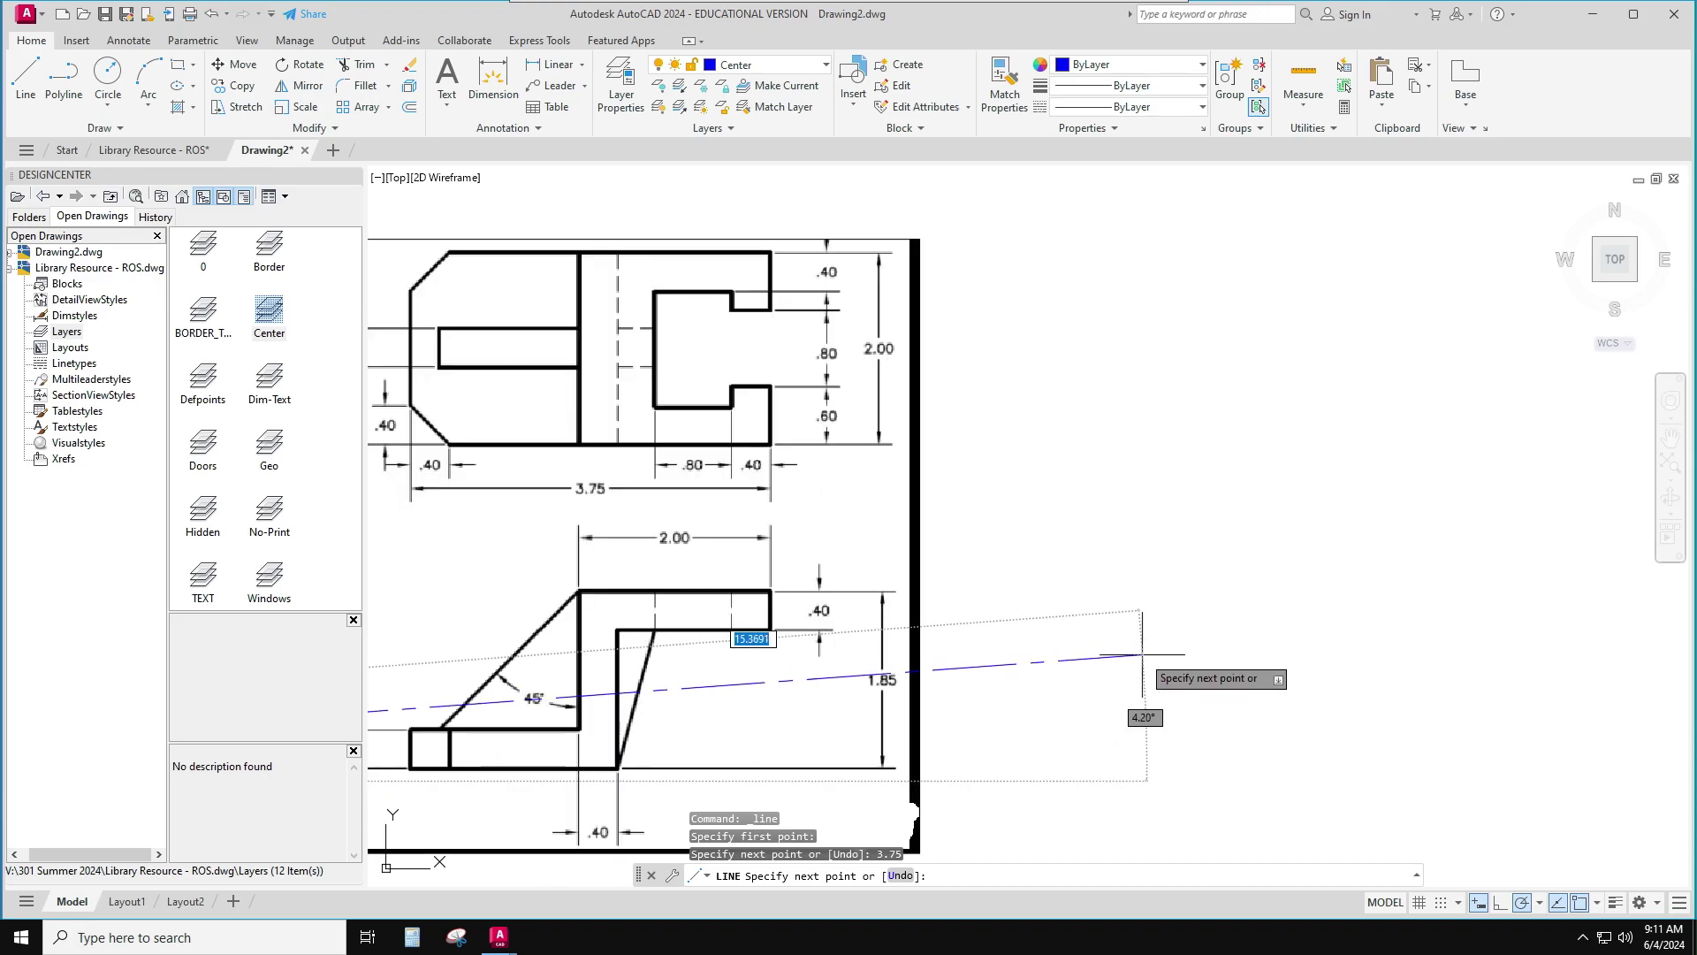
scroll(1143, 654, down, 6)
scroll(889, 639, up, 4)
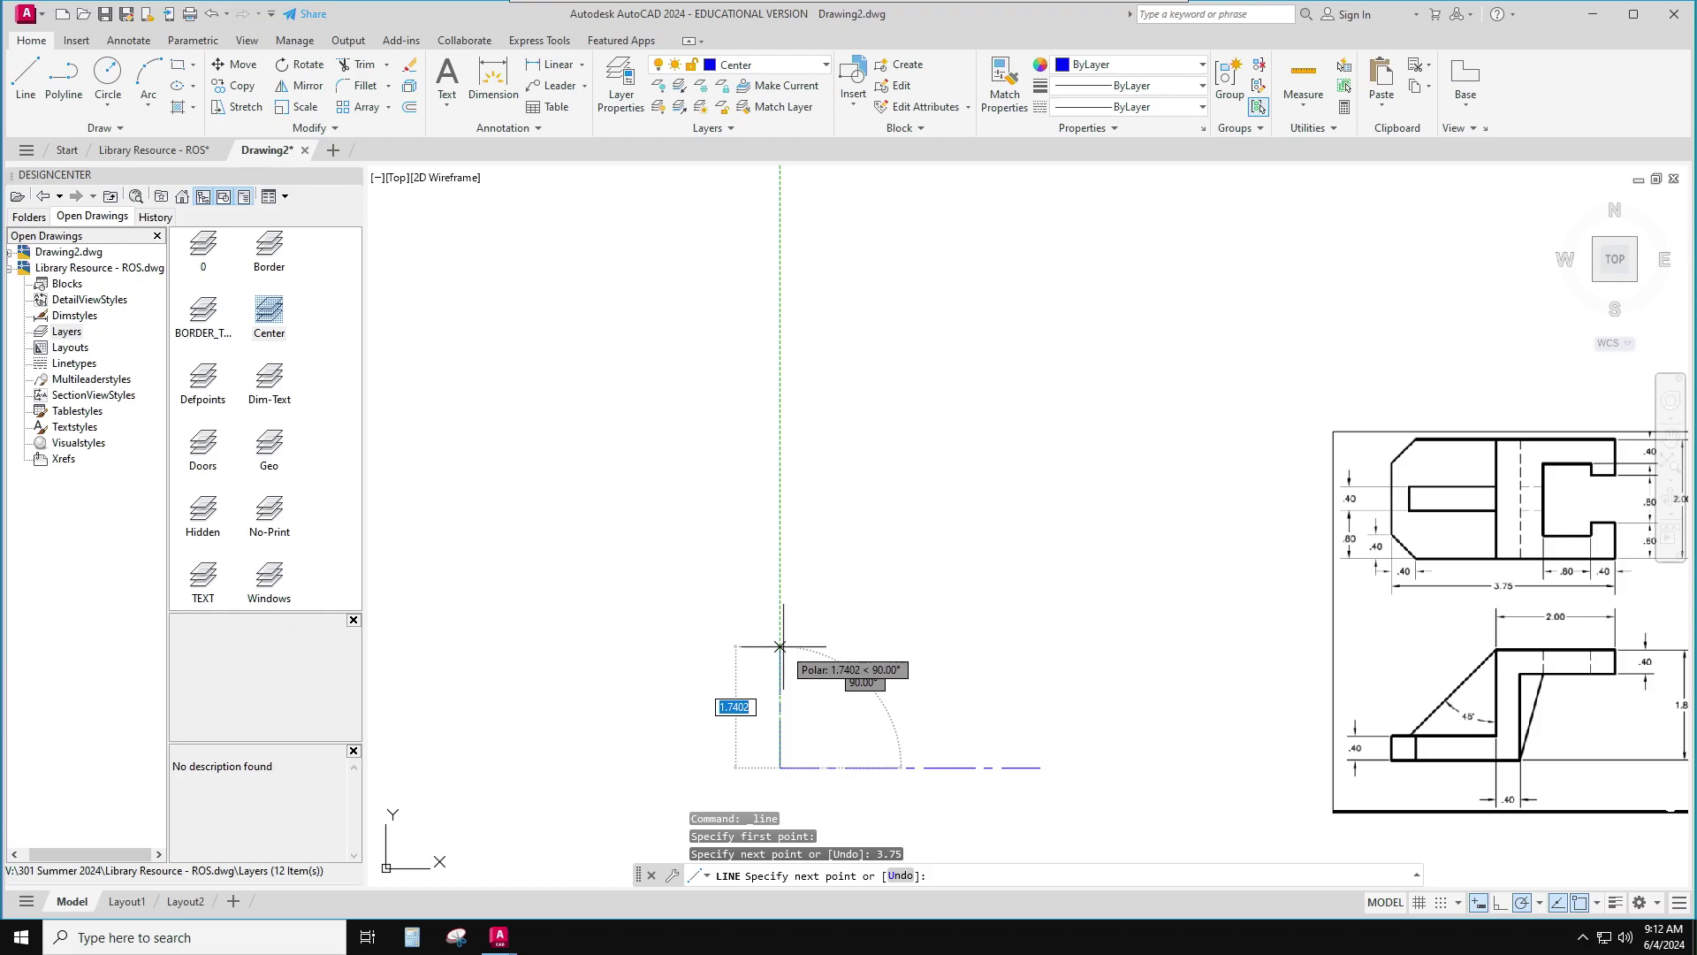
text(1.85)
key(Return)
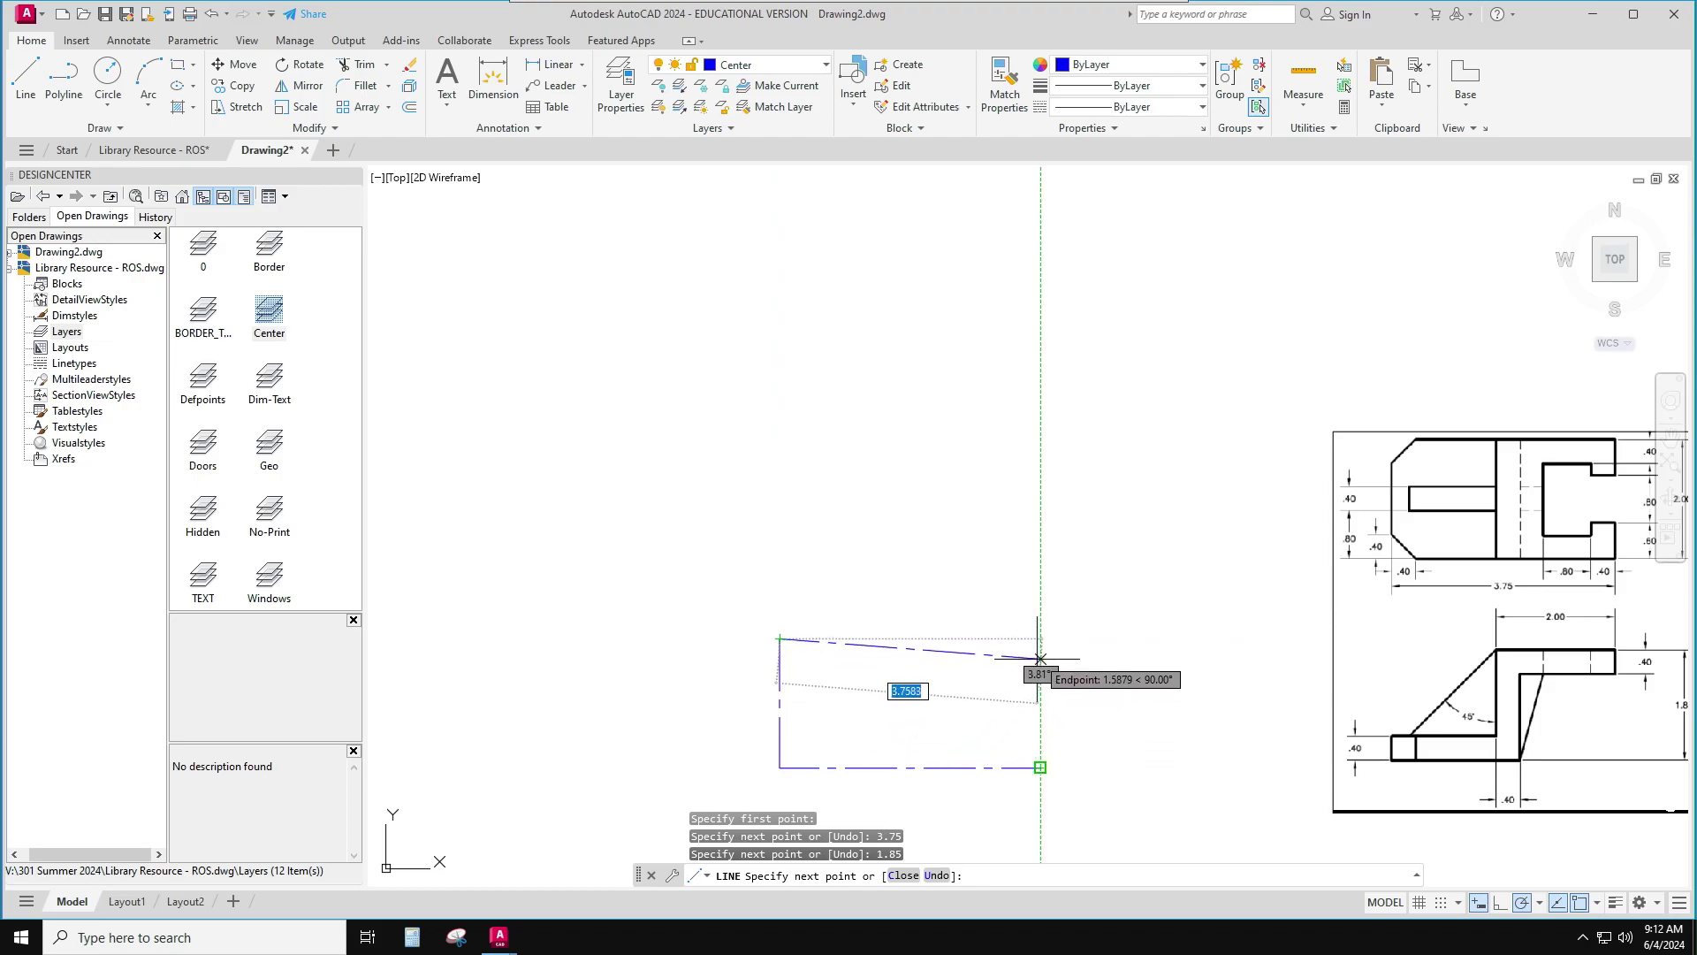
click(1040, 638)
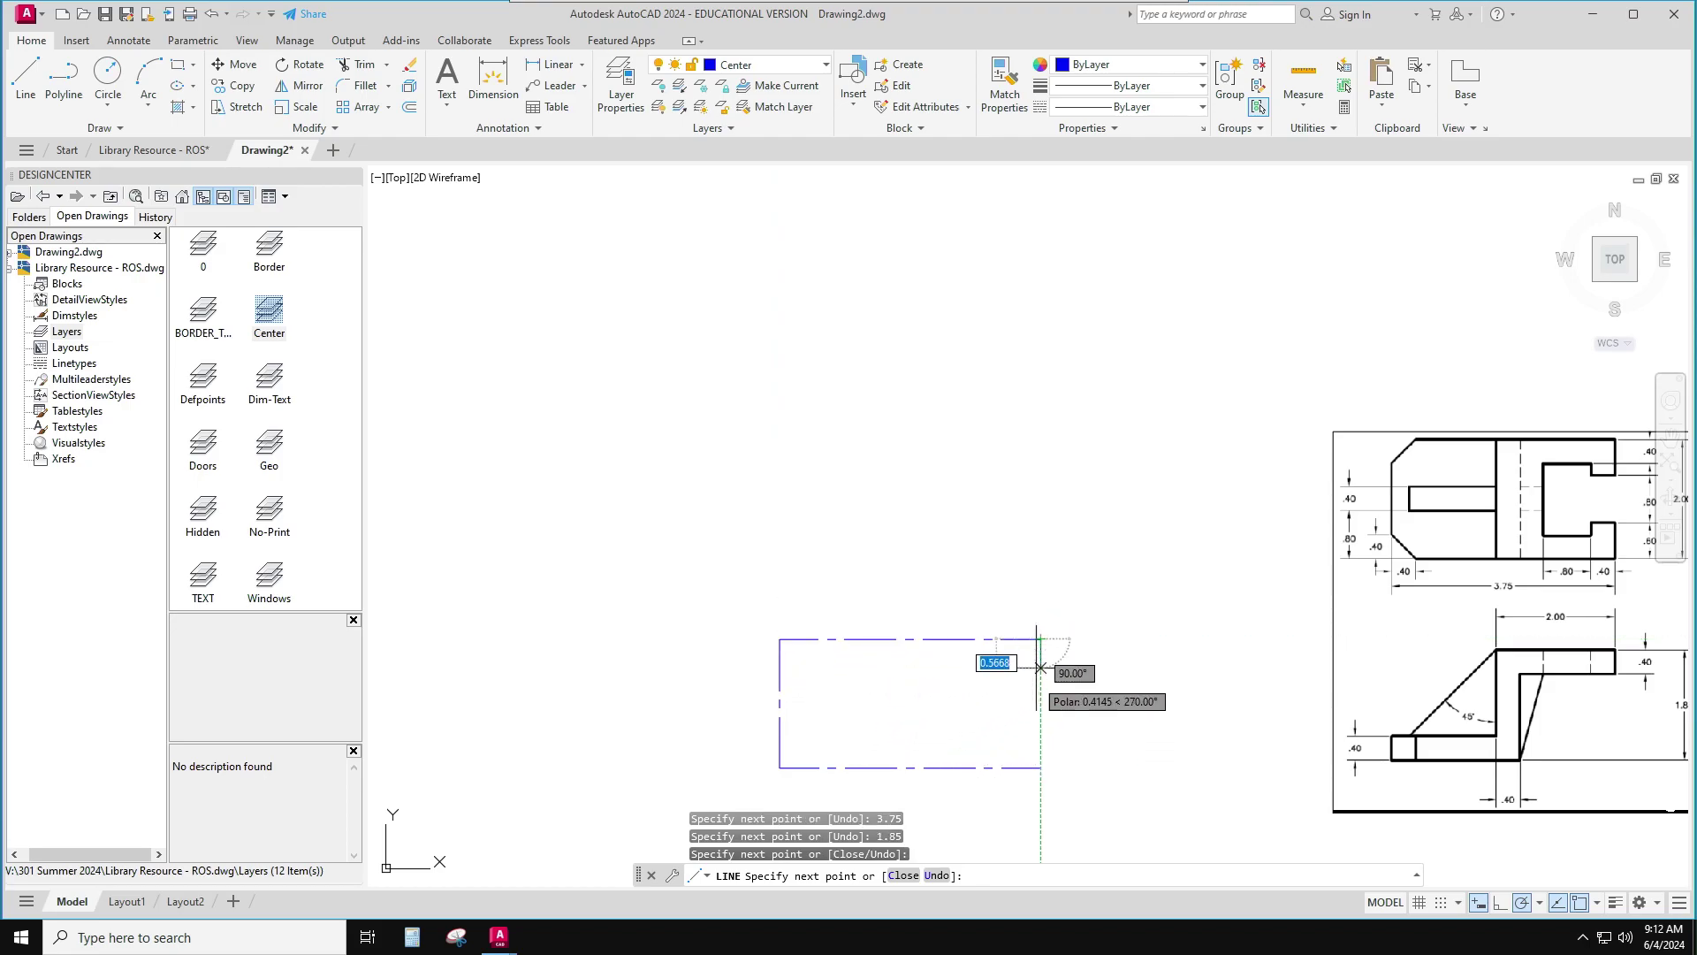
click(1040, 767)
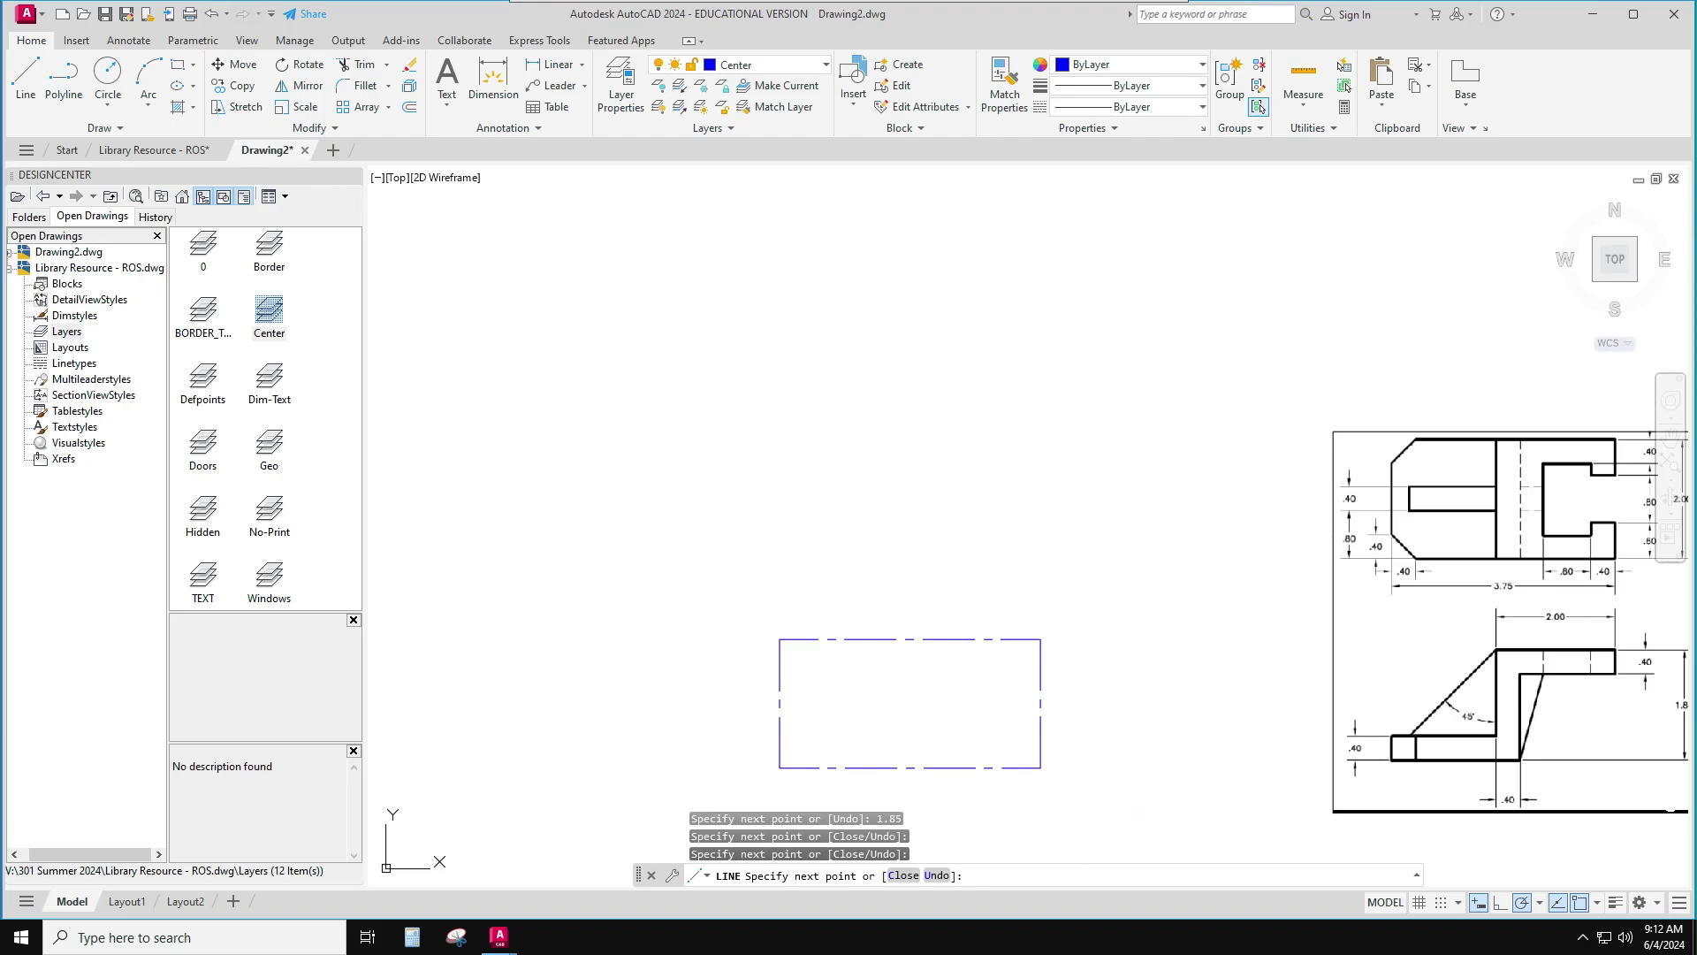
key(Escape)
Start the top view's construction box with a 3.75 line drawn leftward above the front view box, aligned with its right edge
scroll(1097, 809, up, 3)
scroll(1366, 777, down, 3)
scroll(1389, 767, down, 2)
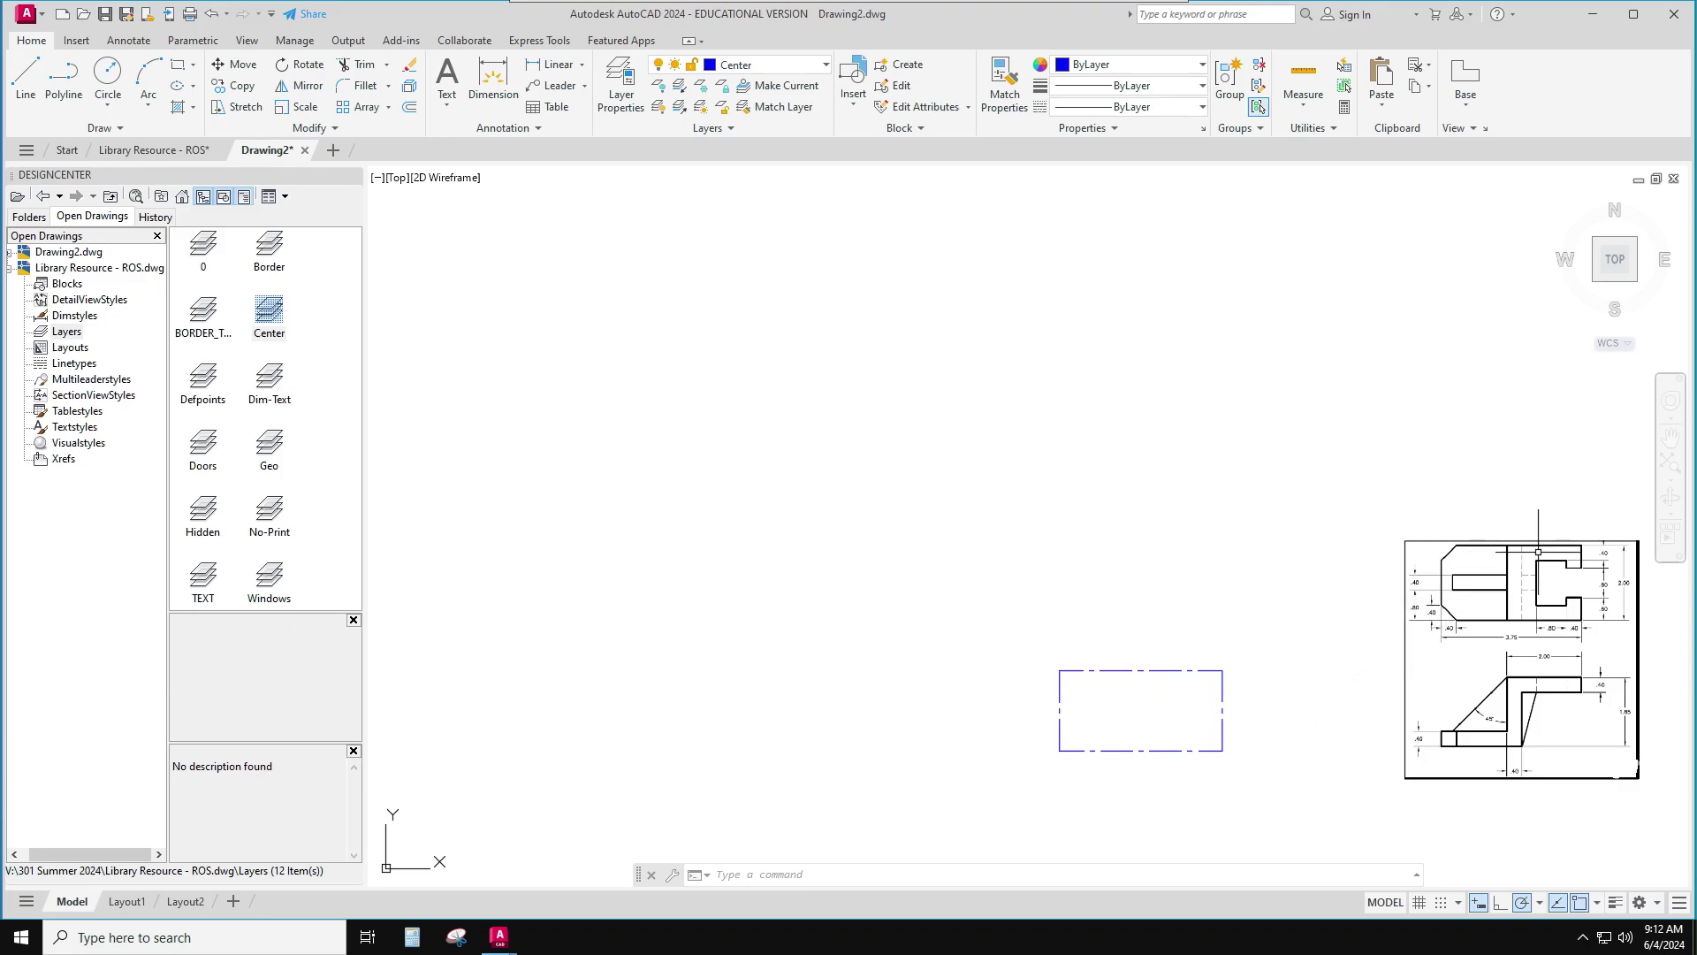
scroll(1540, 636, up, 4)
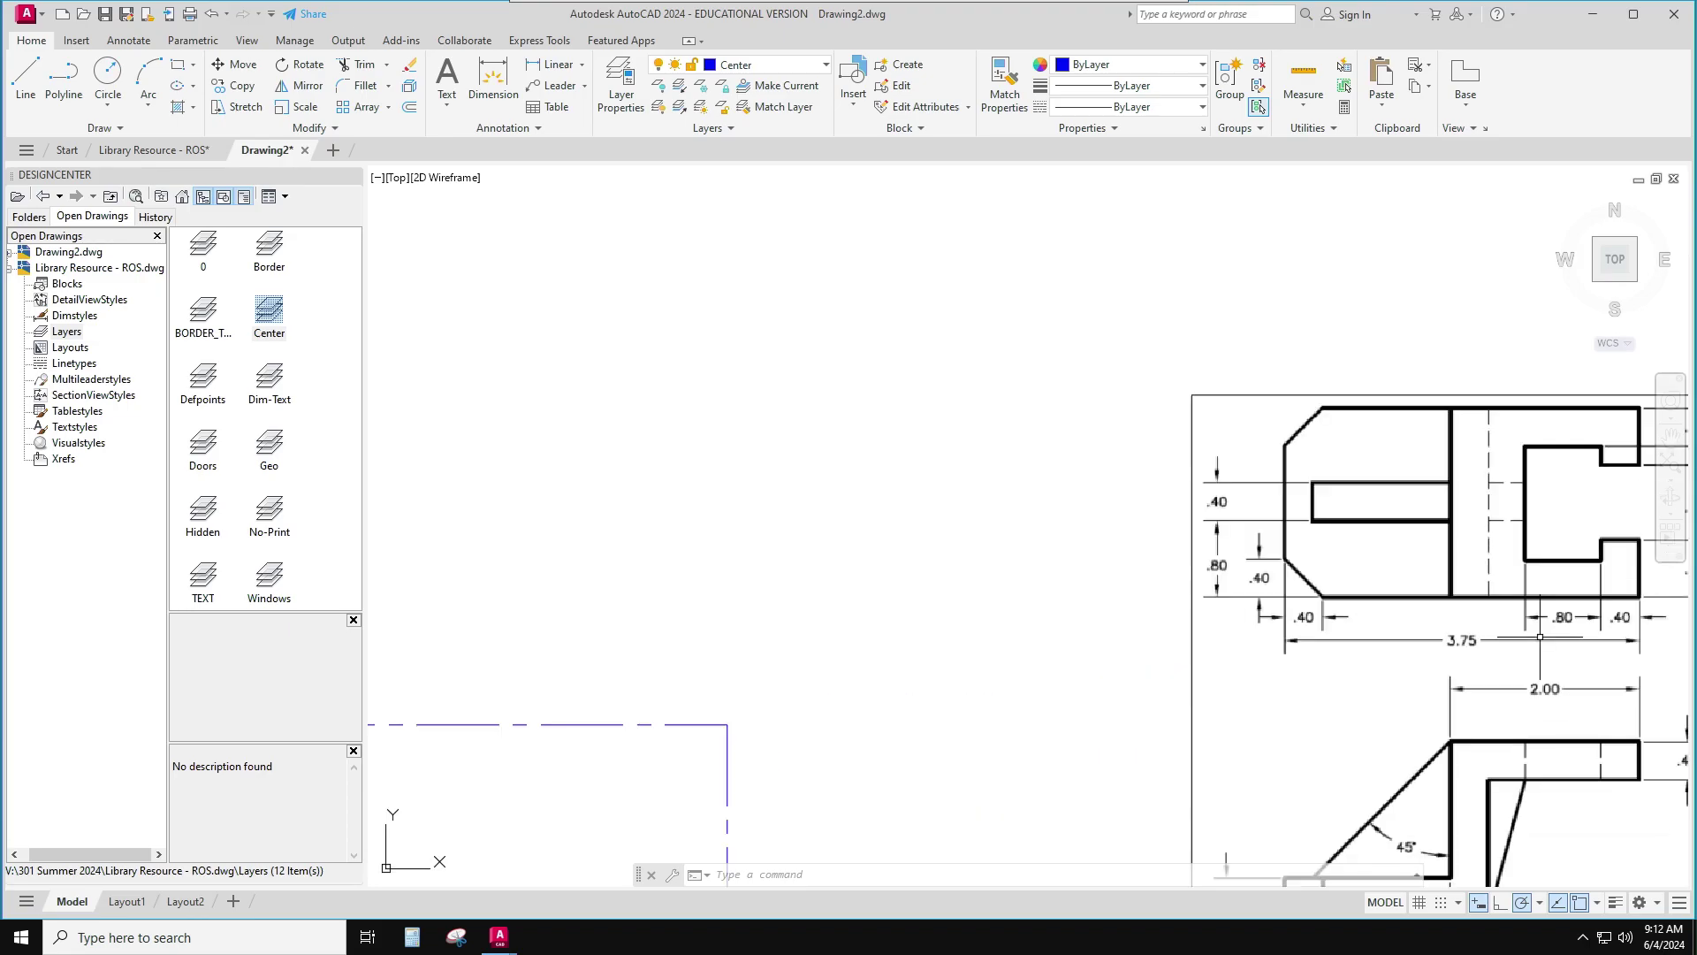
middle_drag(1537, 641, 1259, 619)
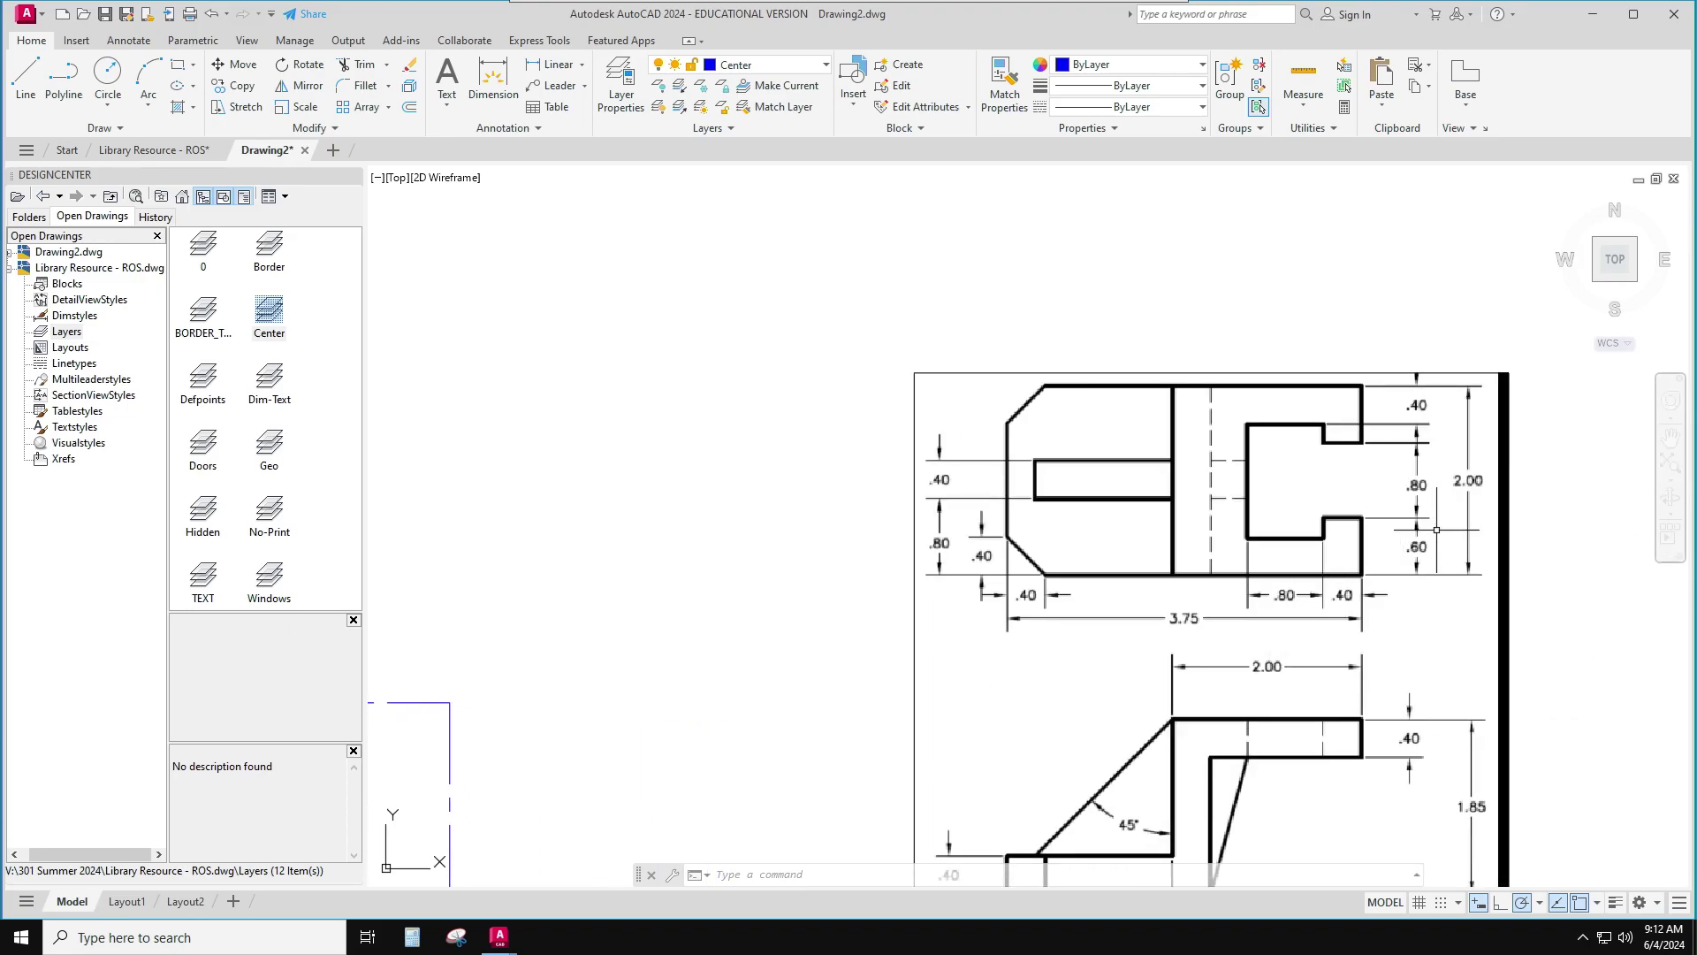
scroll(1441, 492, down, 4)
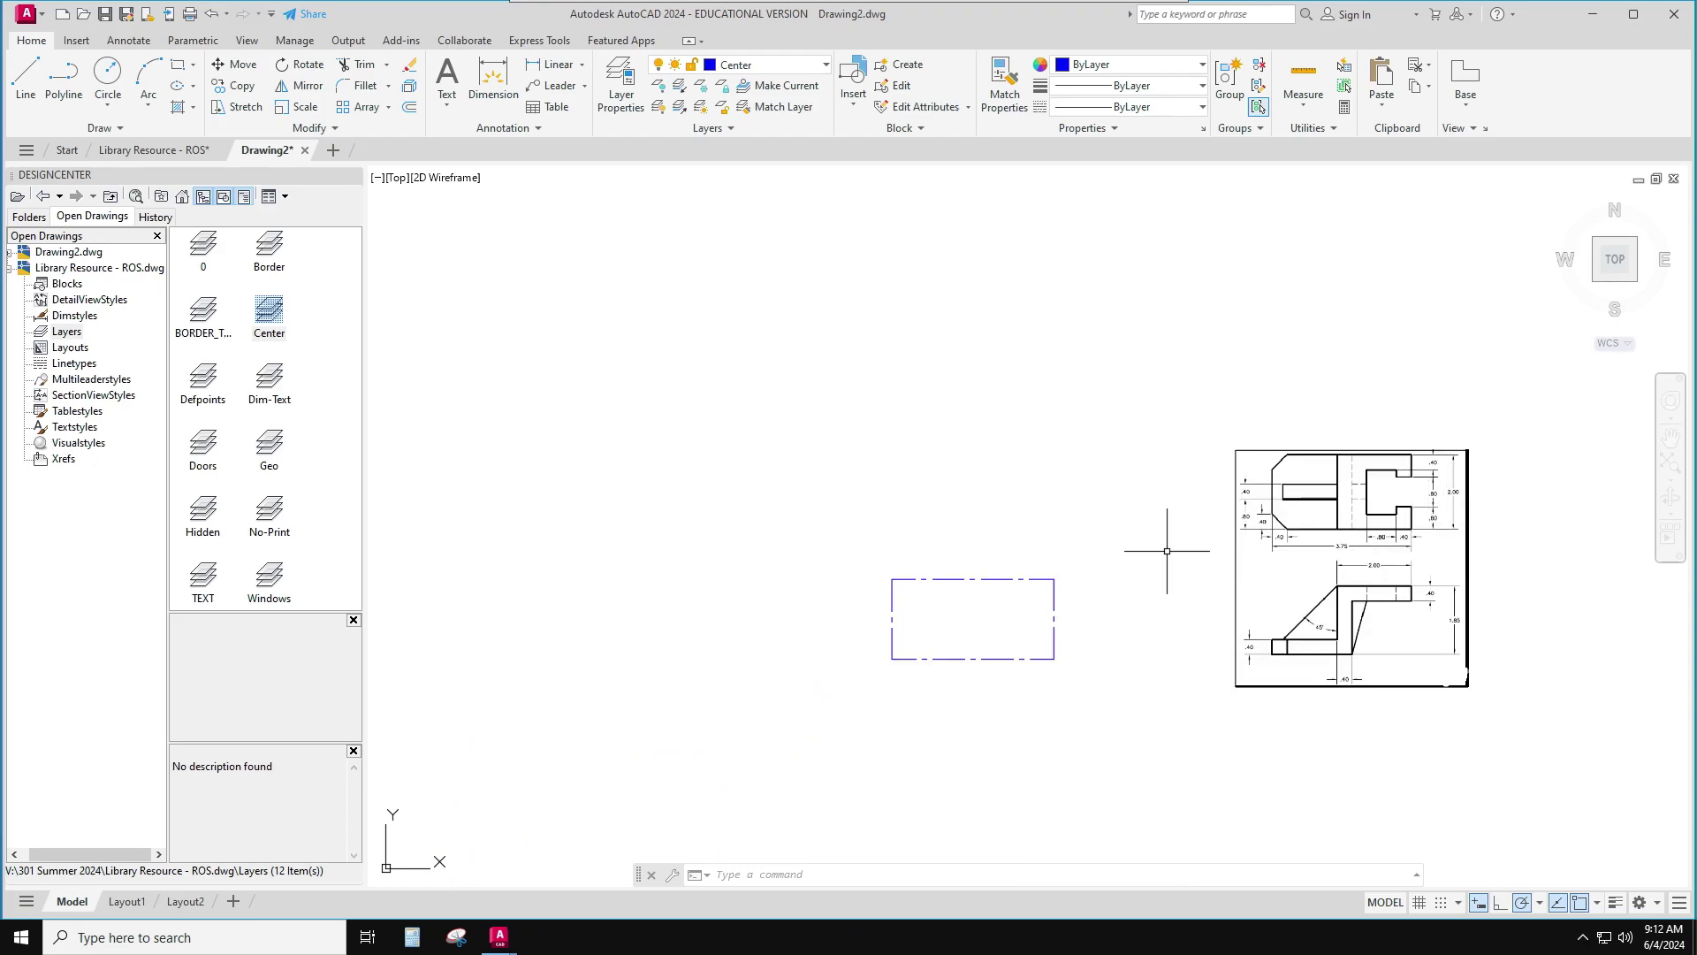
click(25, 77)
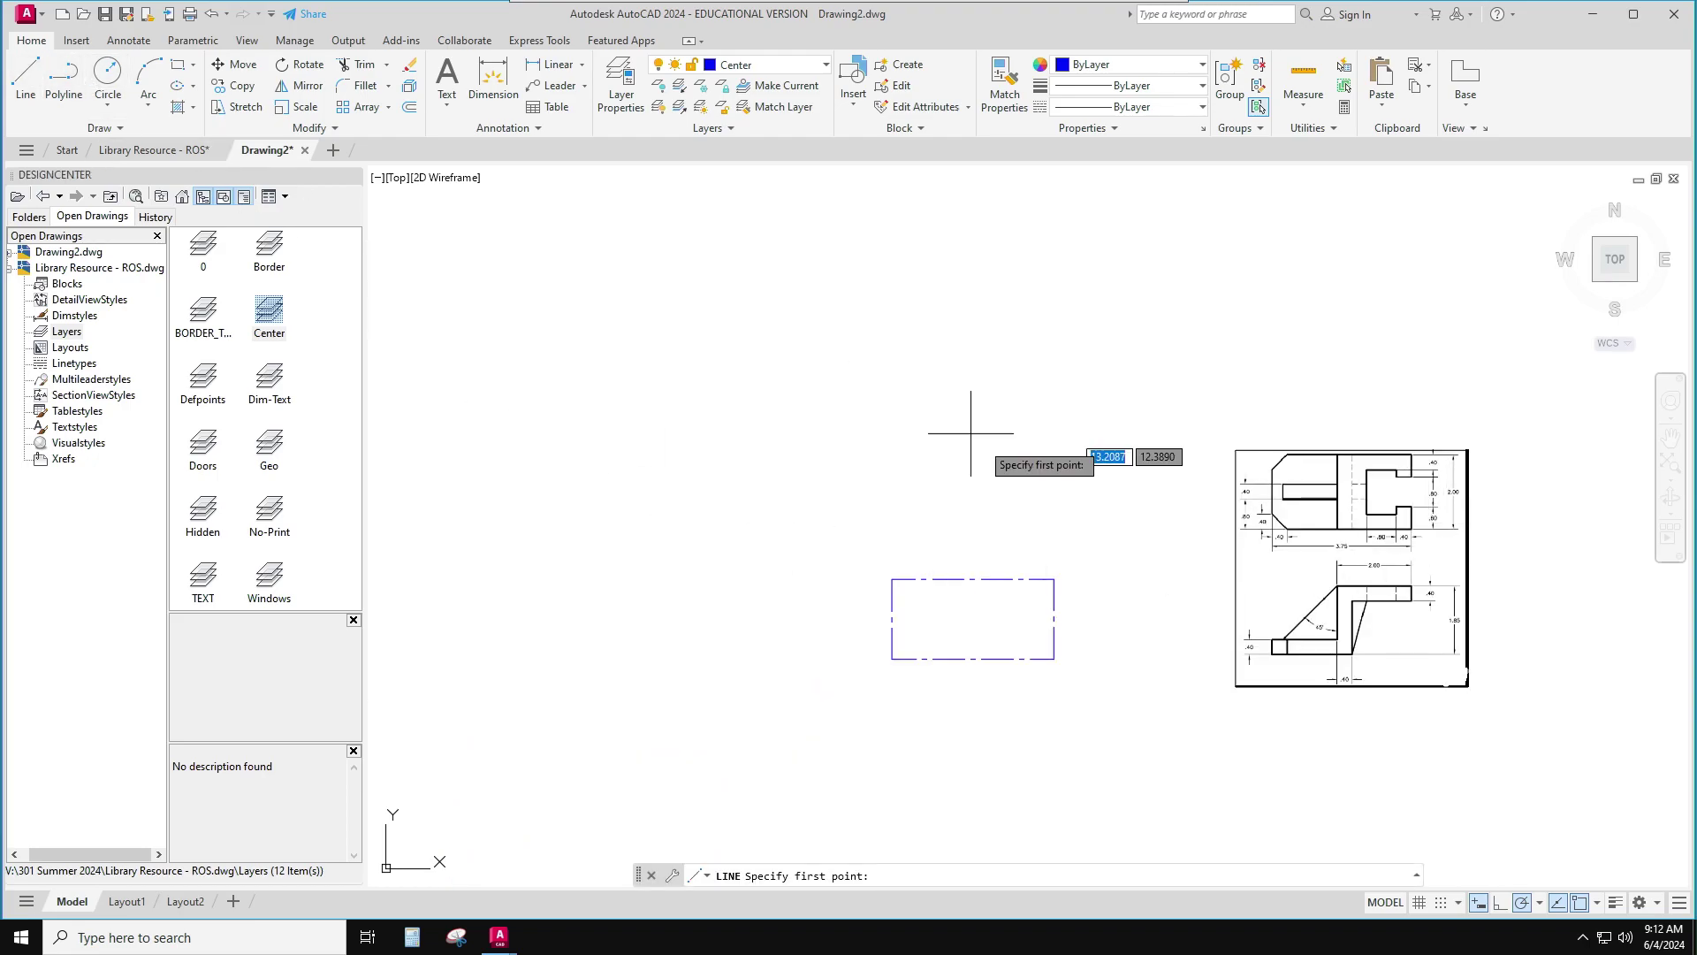
click(1054, 547)
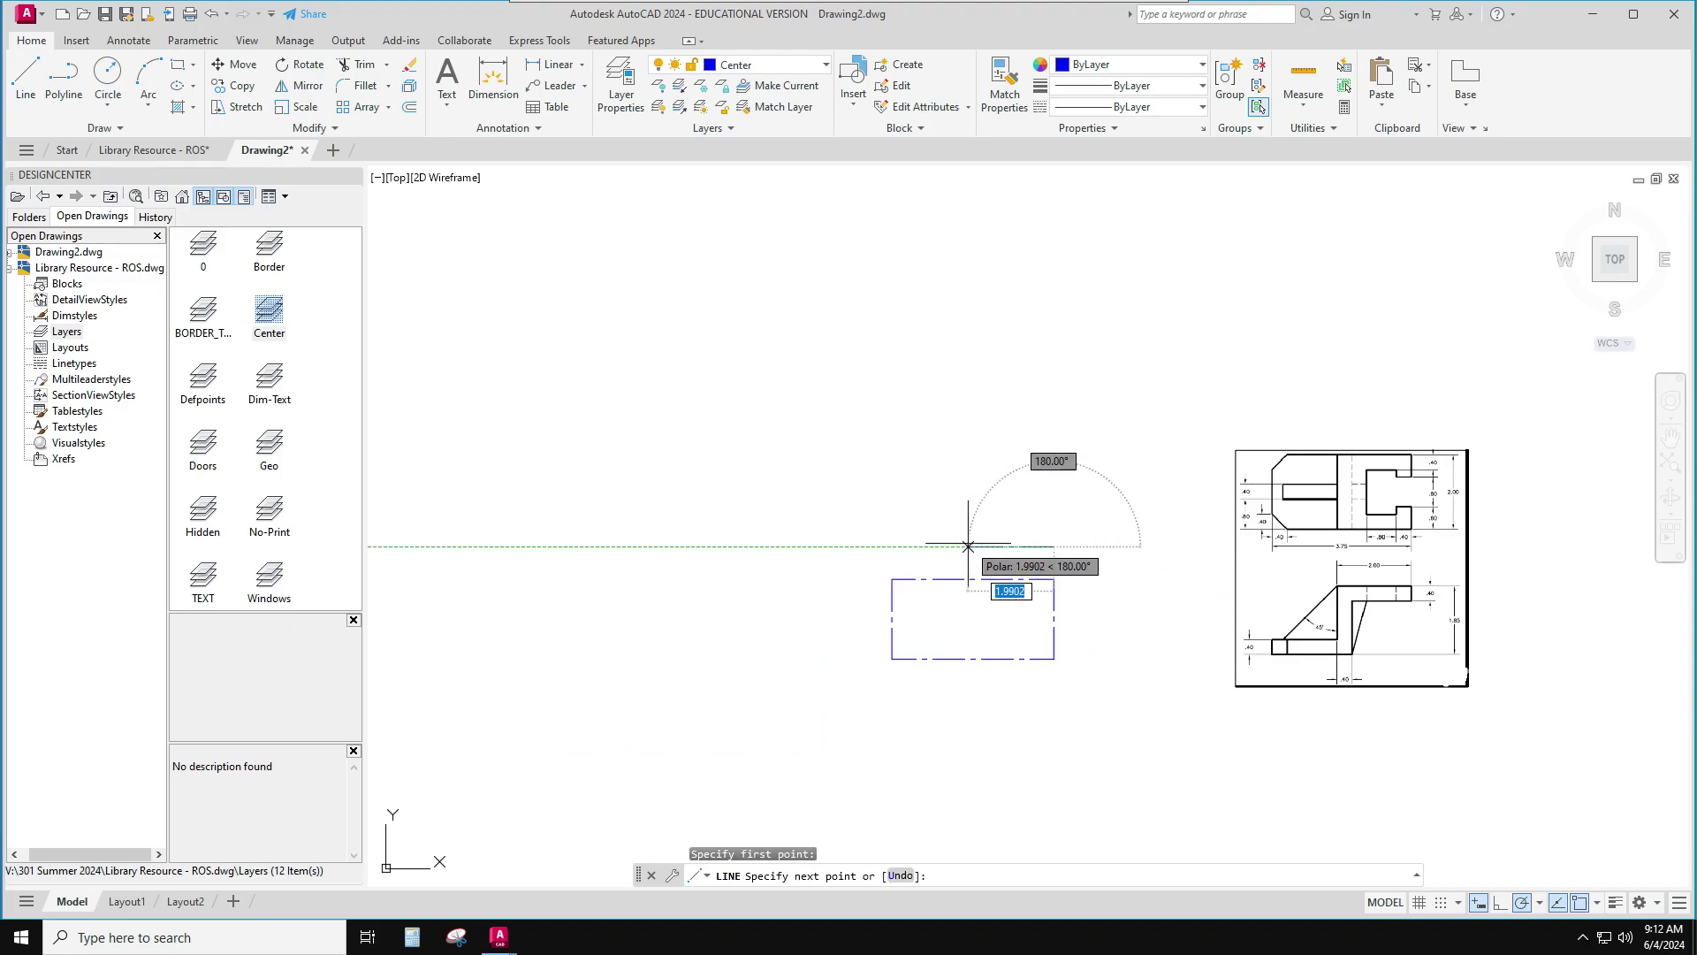
text(3.75)
key(Return)
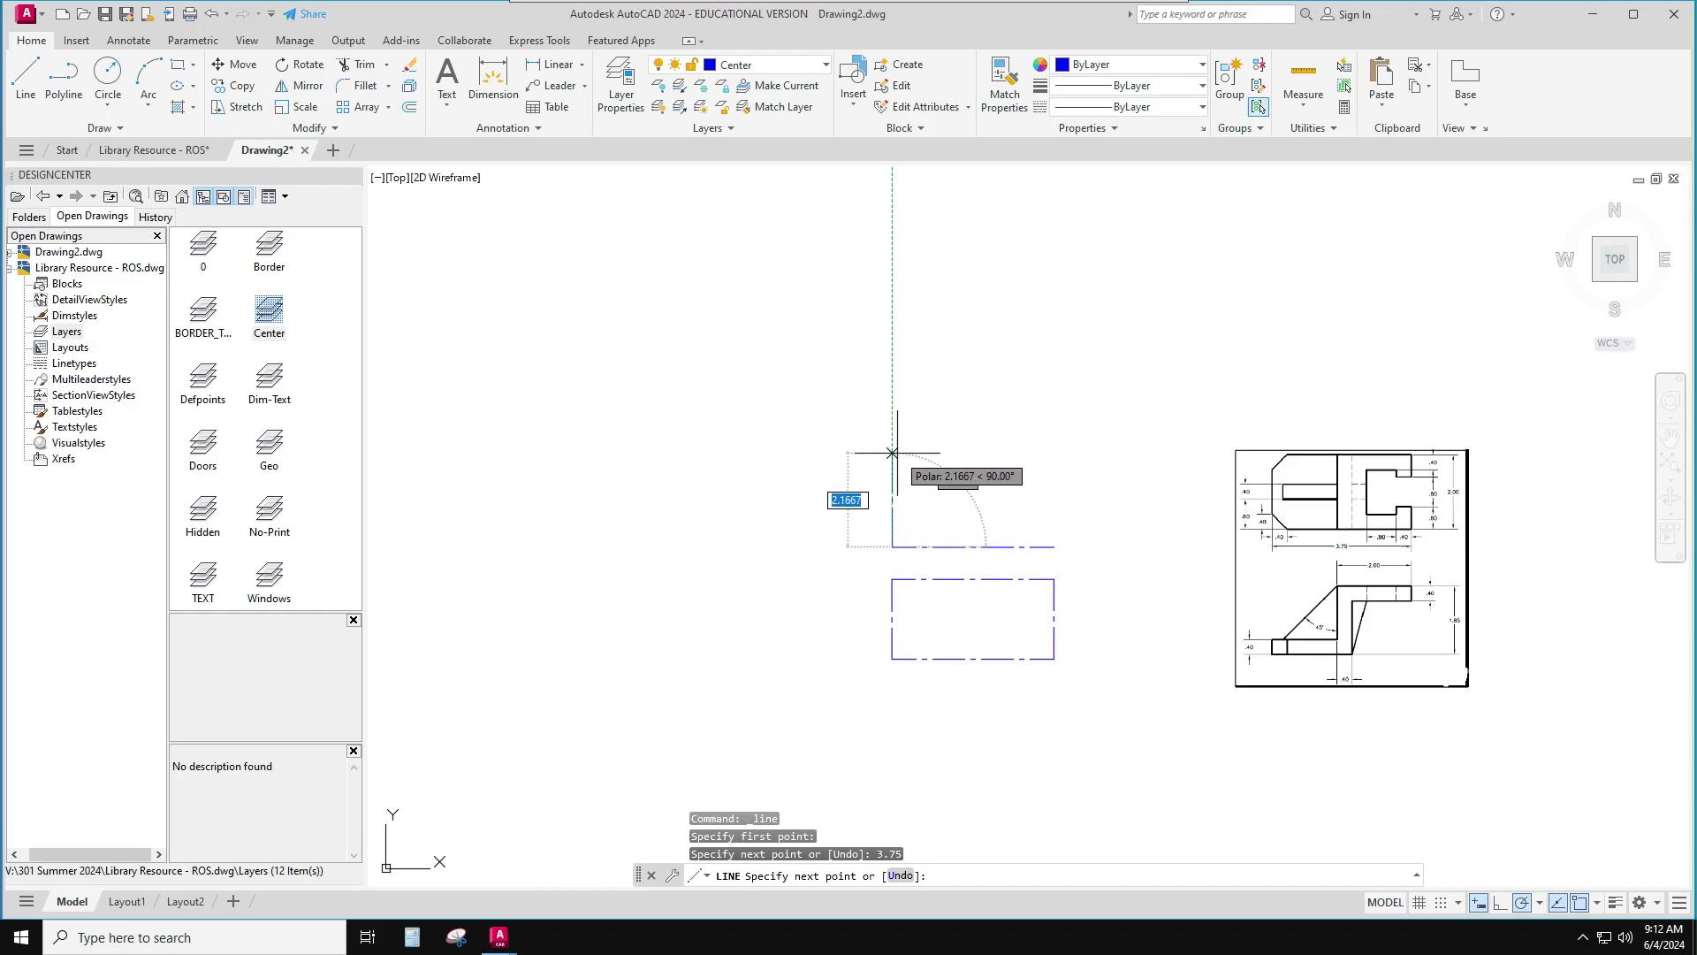
Continue 2 straight up from the upper line's left end and complete the top view's rectangular box back to its starting corner
text(2)
key(Return)
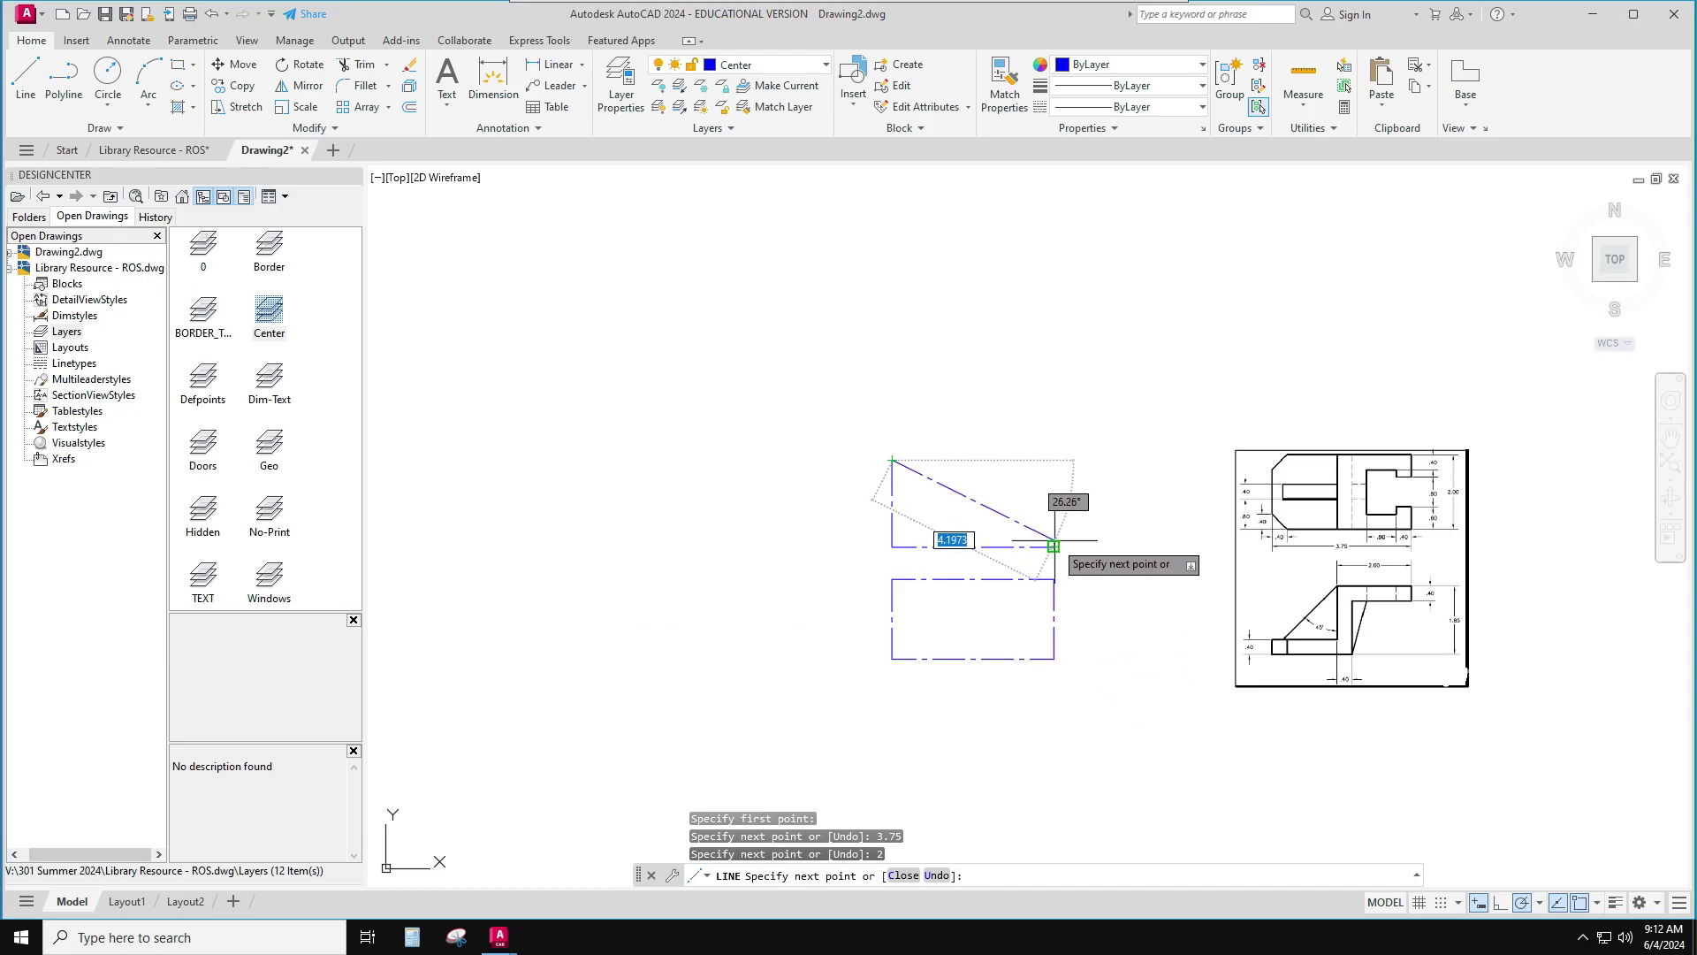
click(1054, 460)
click(1054, 546)
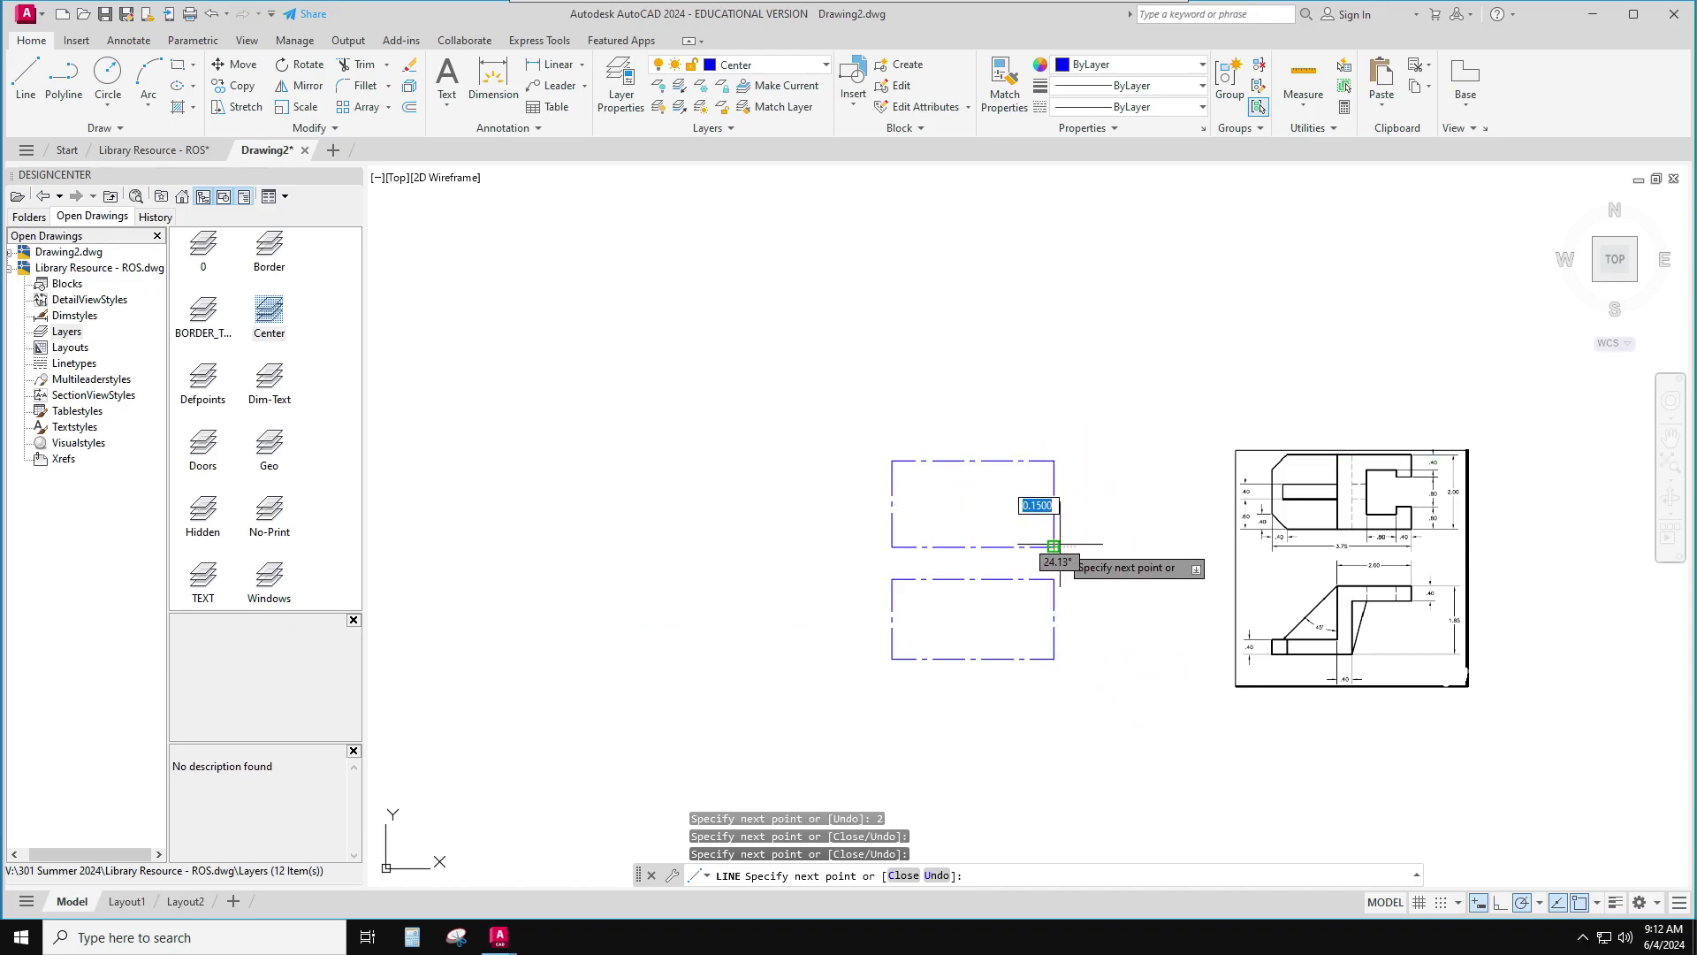
key(Escape)
key(Escape)
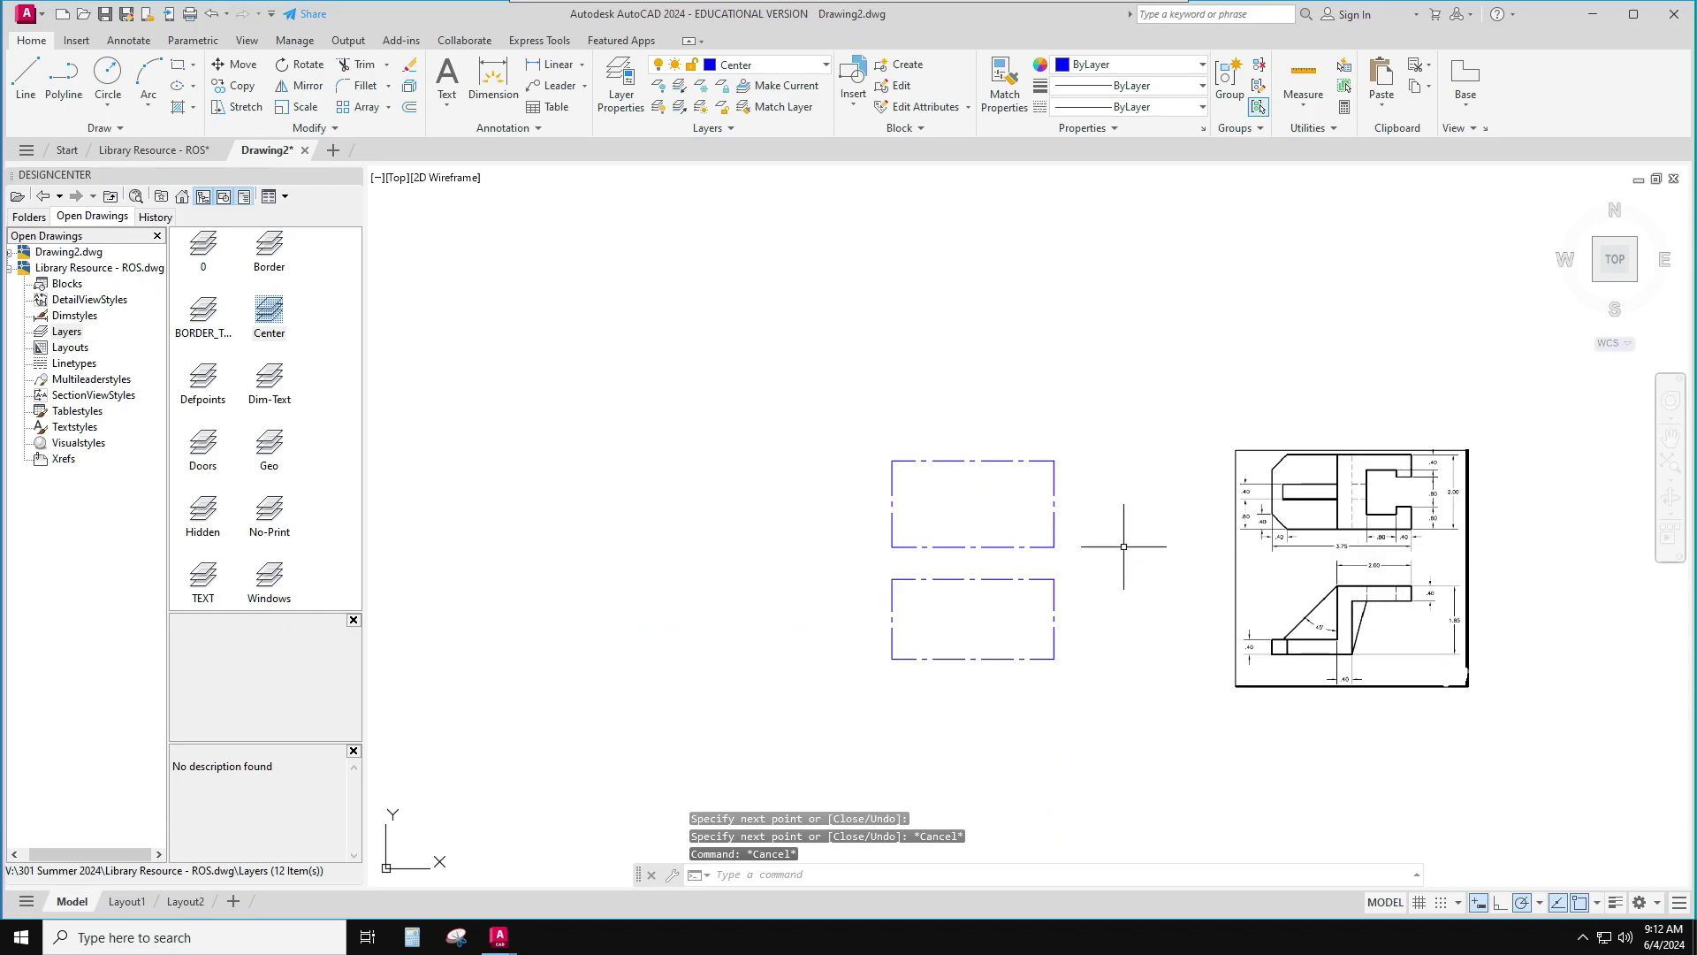
Move the four lines of the top view box a short distance straight up to widen the gap between the boxes
click(1099, 552)
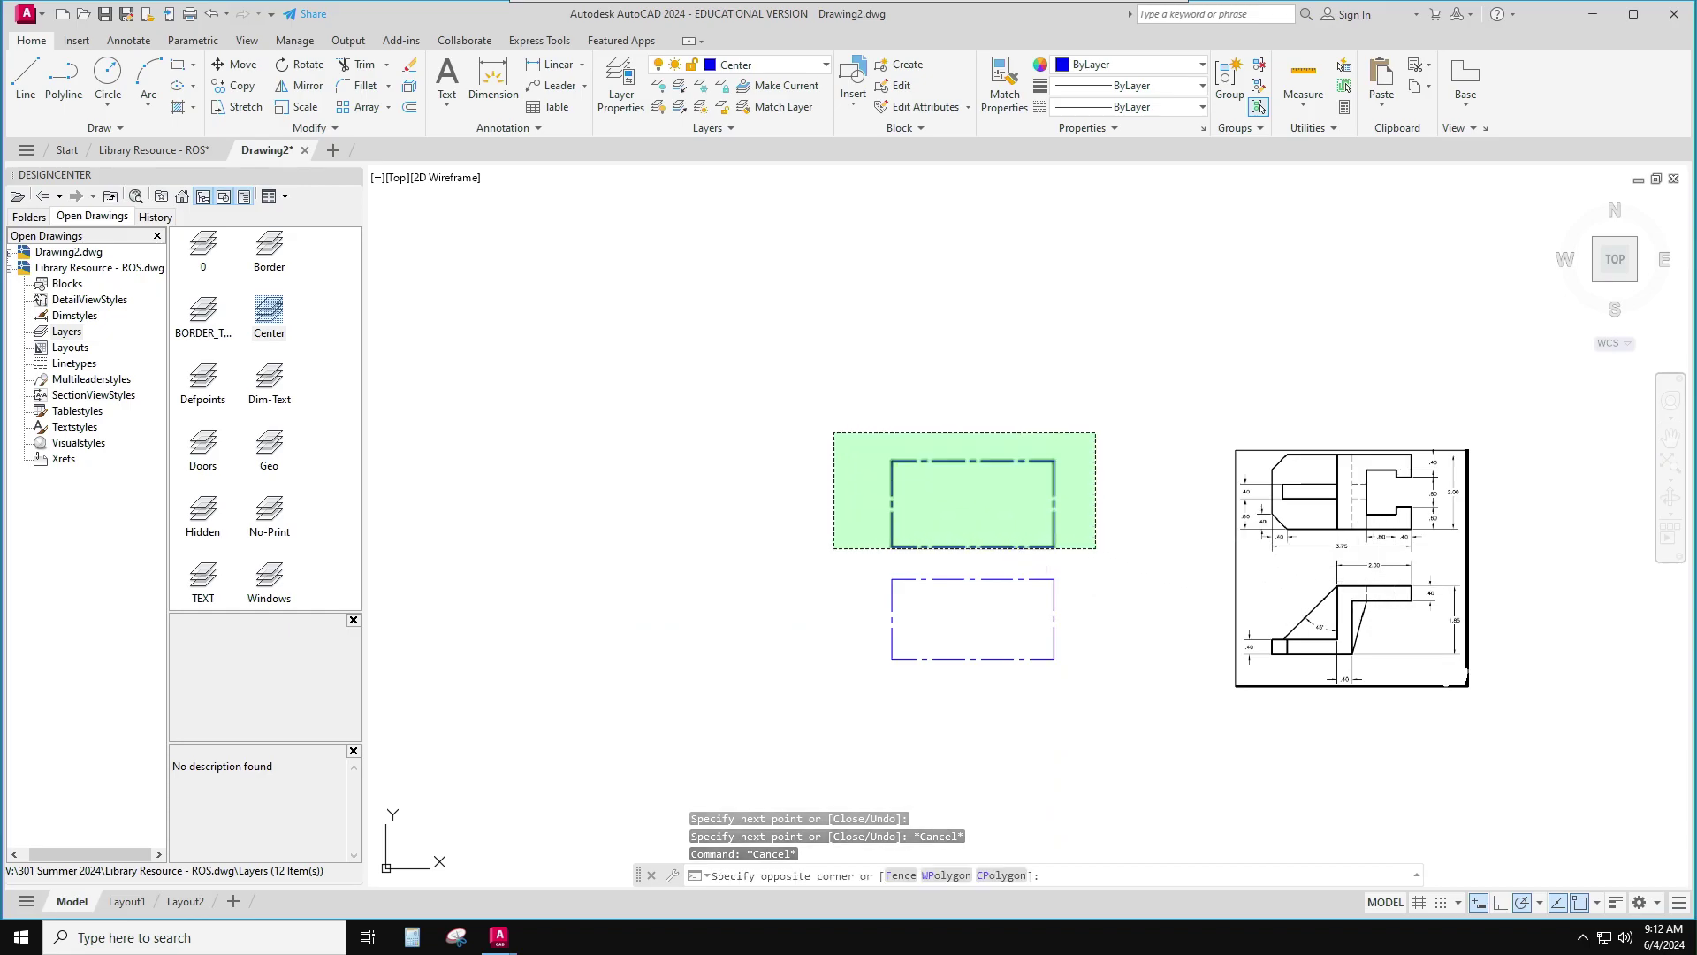
click(872, 443)
text(m)
key(Return)
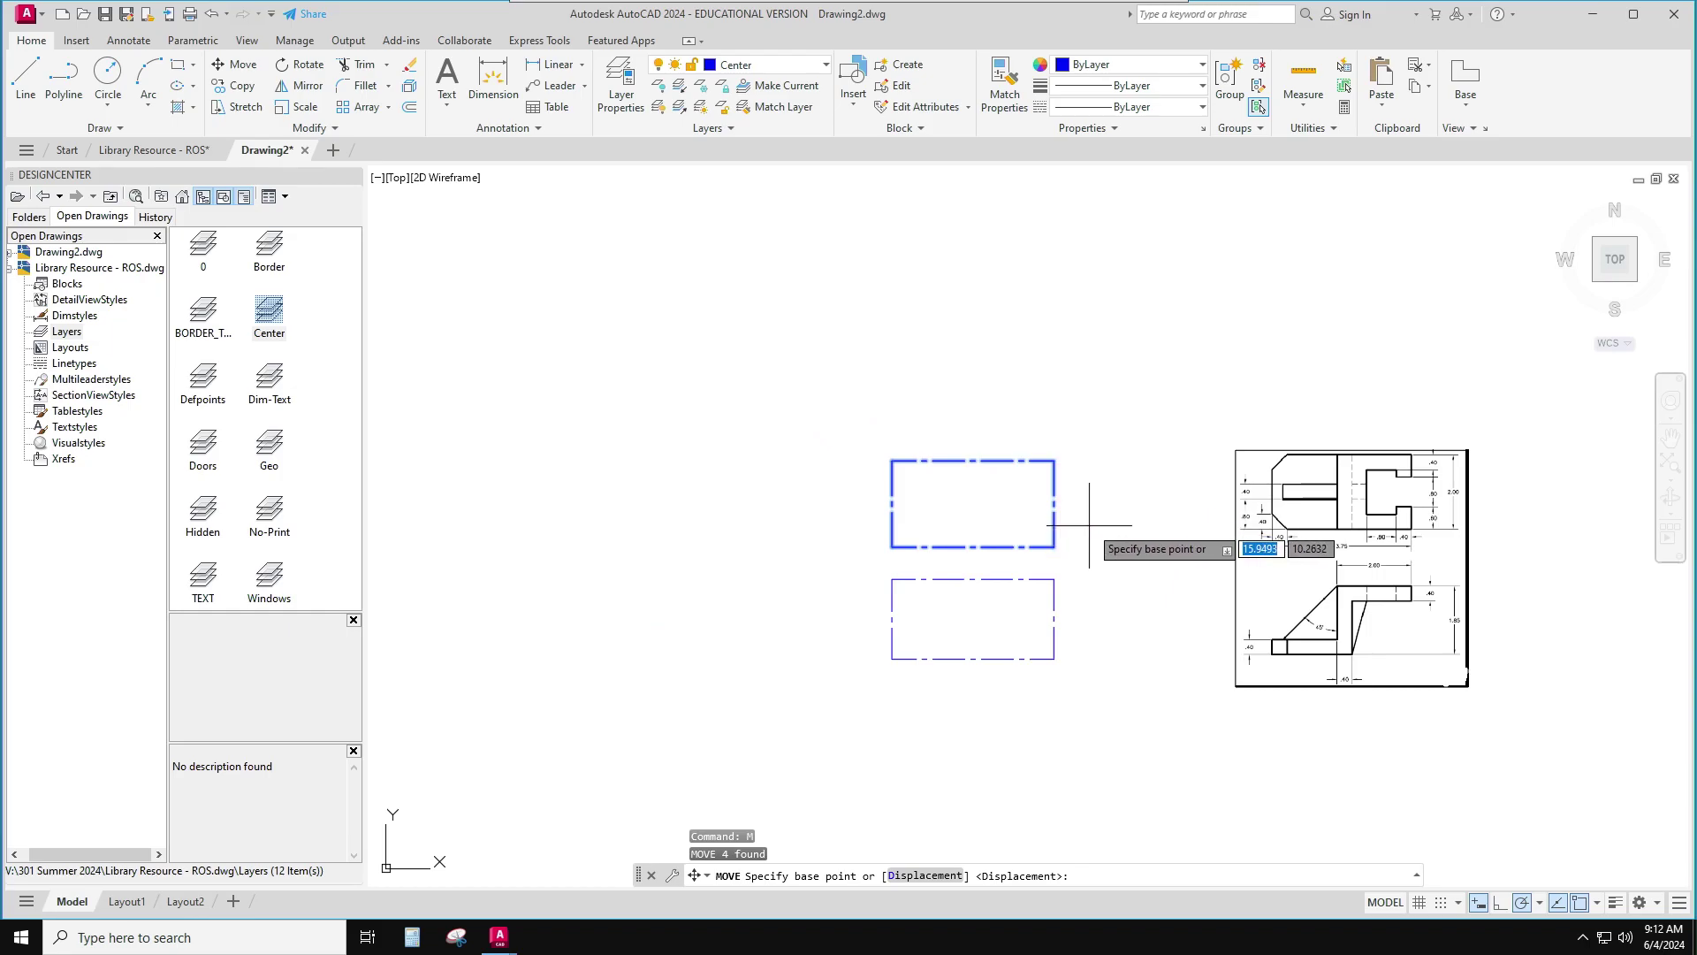
click(1091, 523)
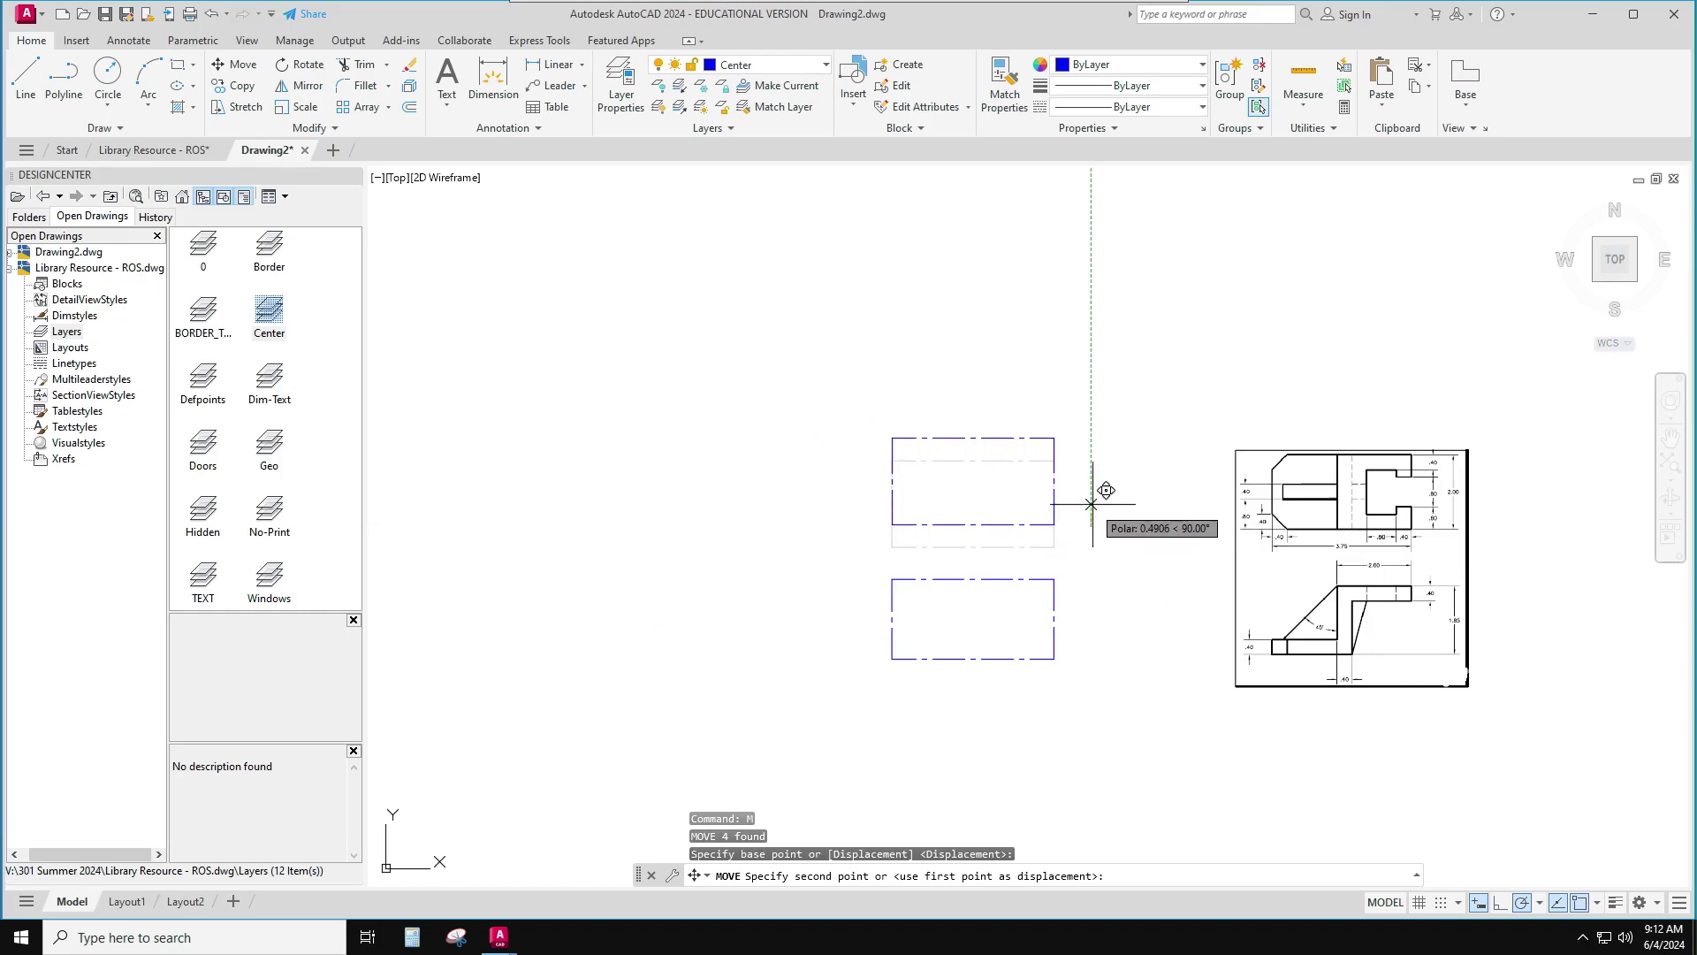
key(Escape)
key(Escape)
key(Escape)
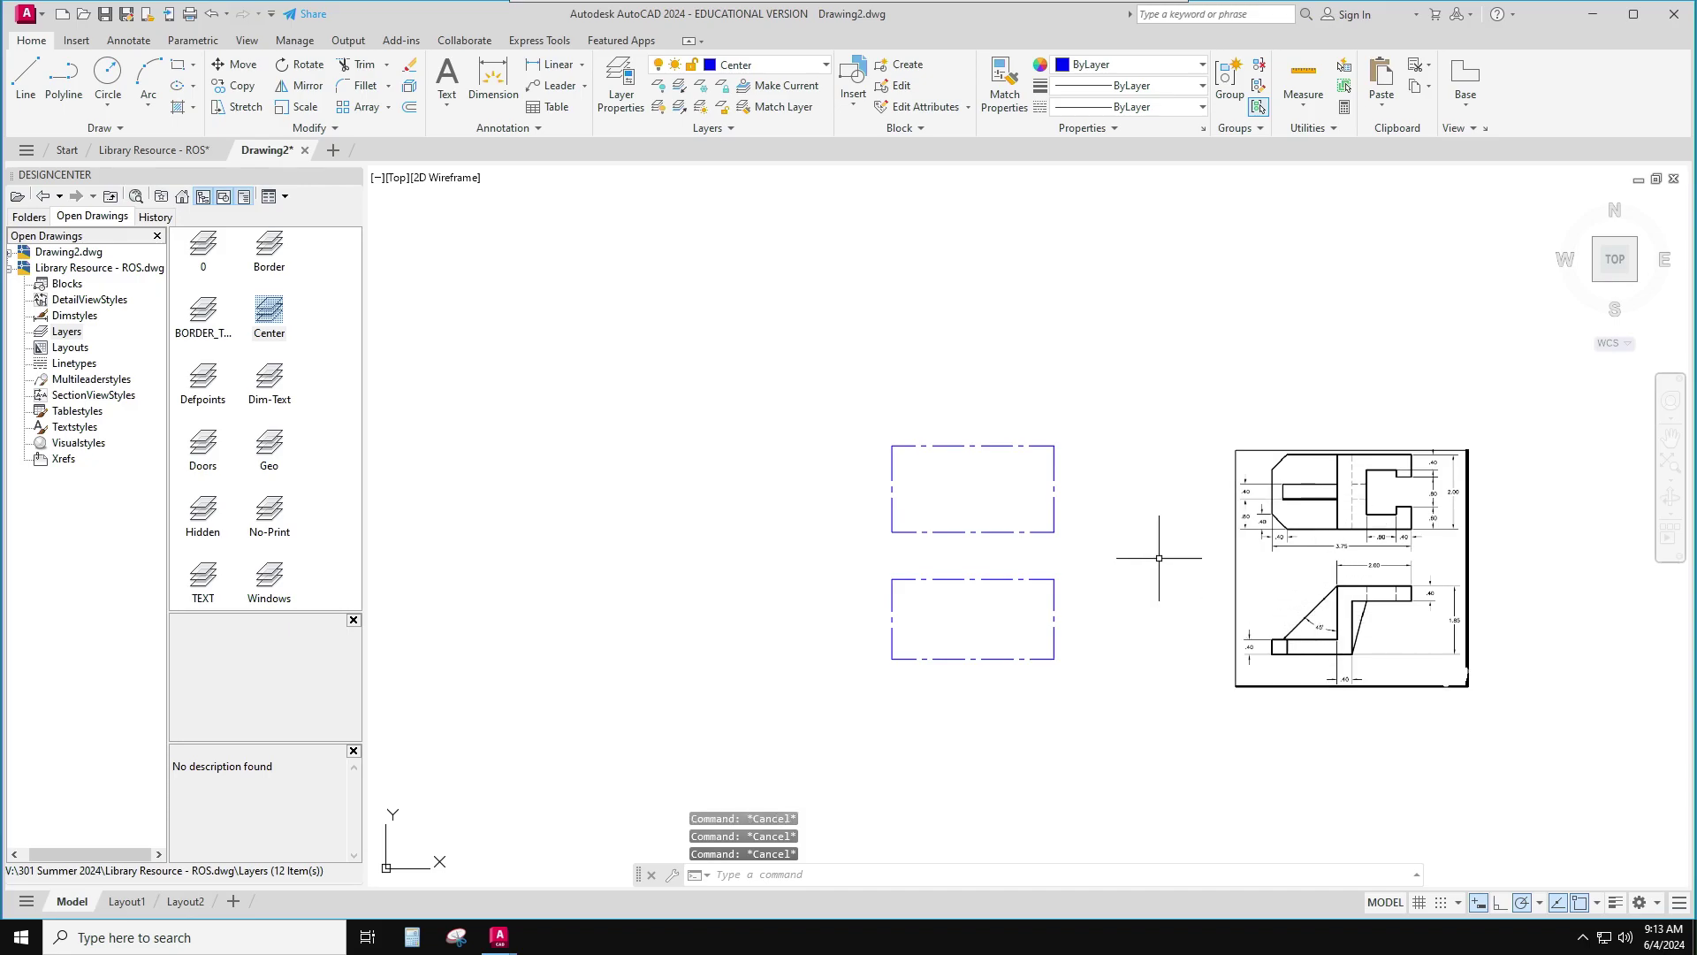
On the Geo layer, draw a 2-unit line leftward from the front view box's upper-right corner along its top edge
click(758, 66)
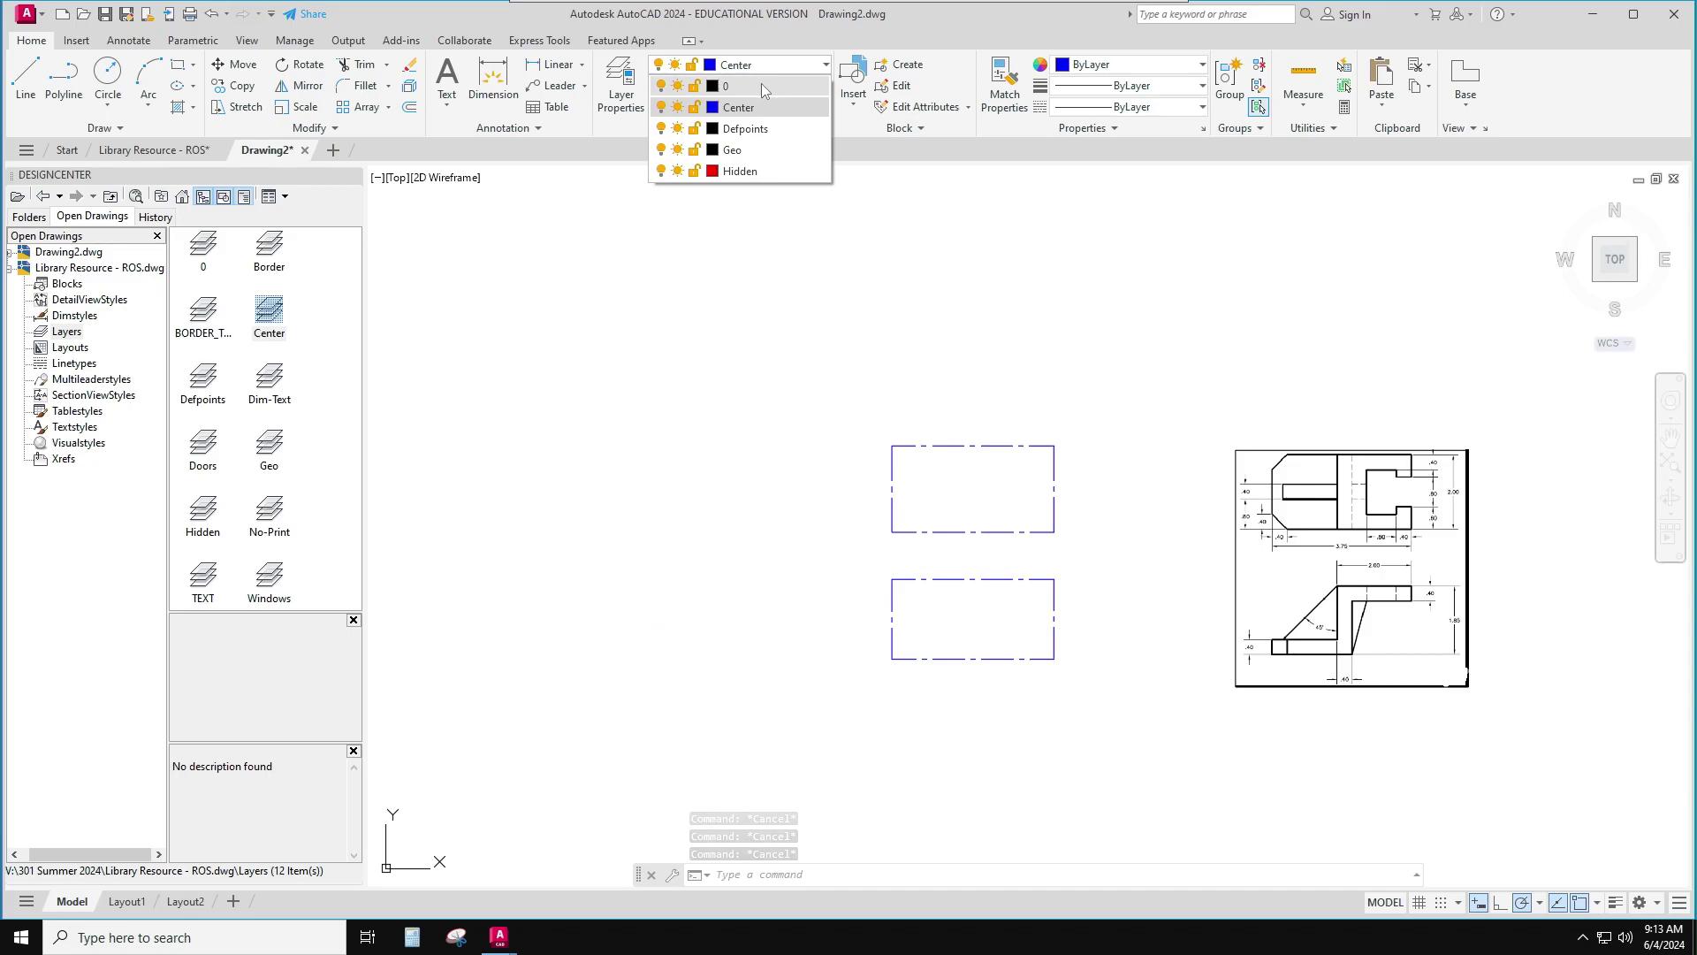
click(760, 148)
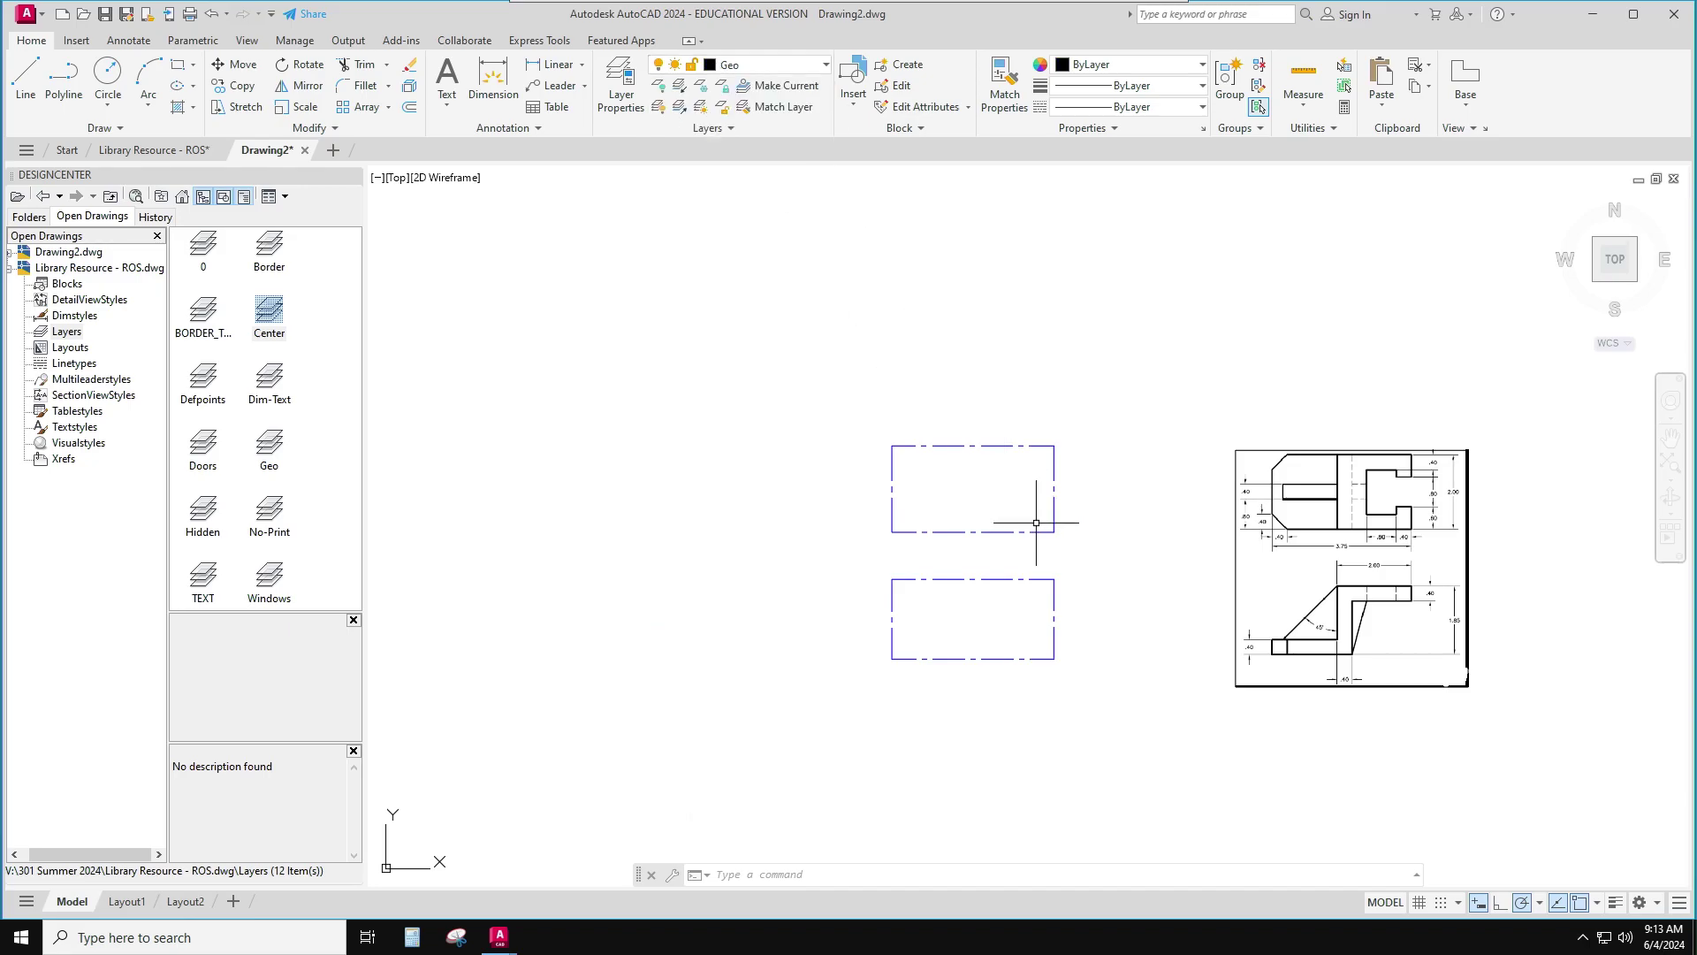
scroll(1089, 576, up, 2)
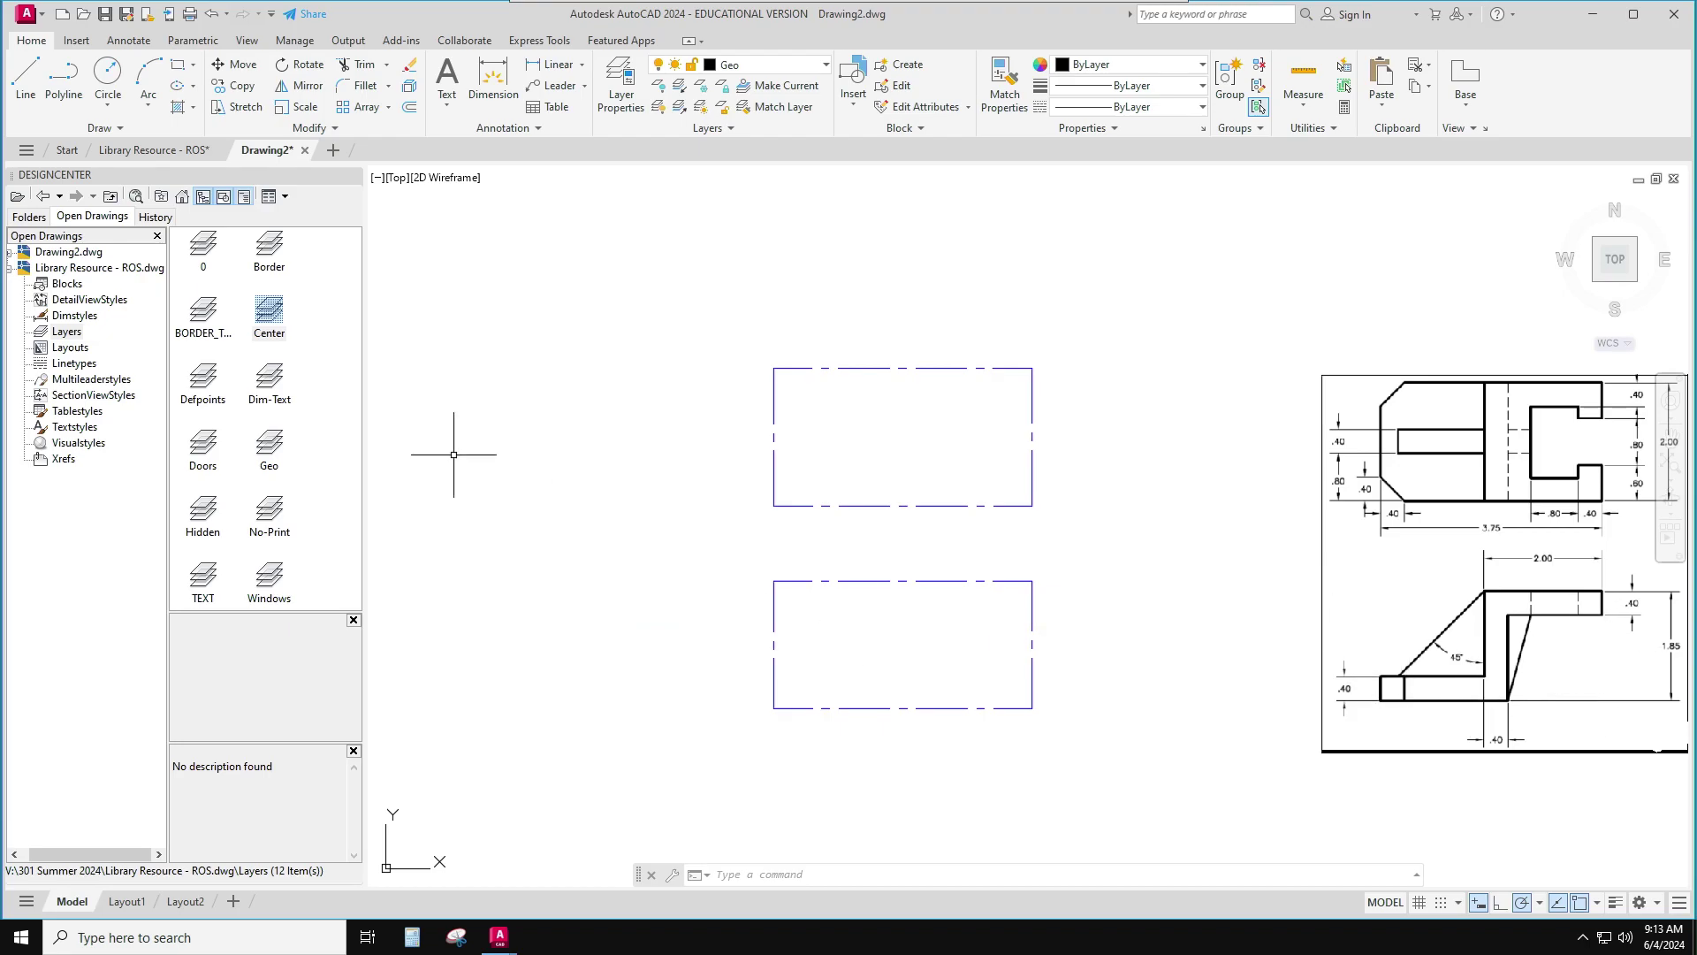
click(26, 79)
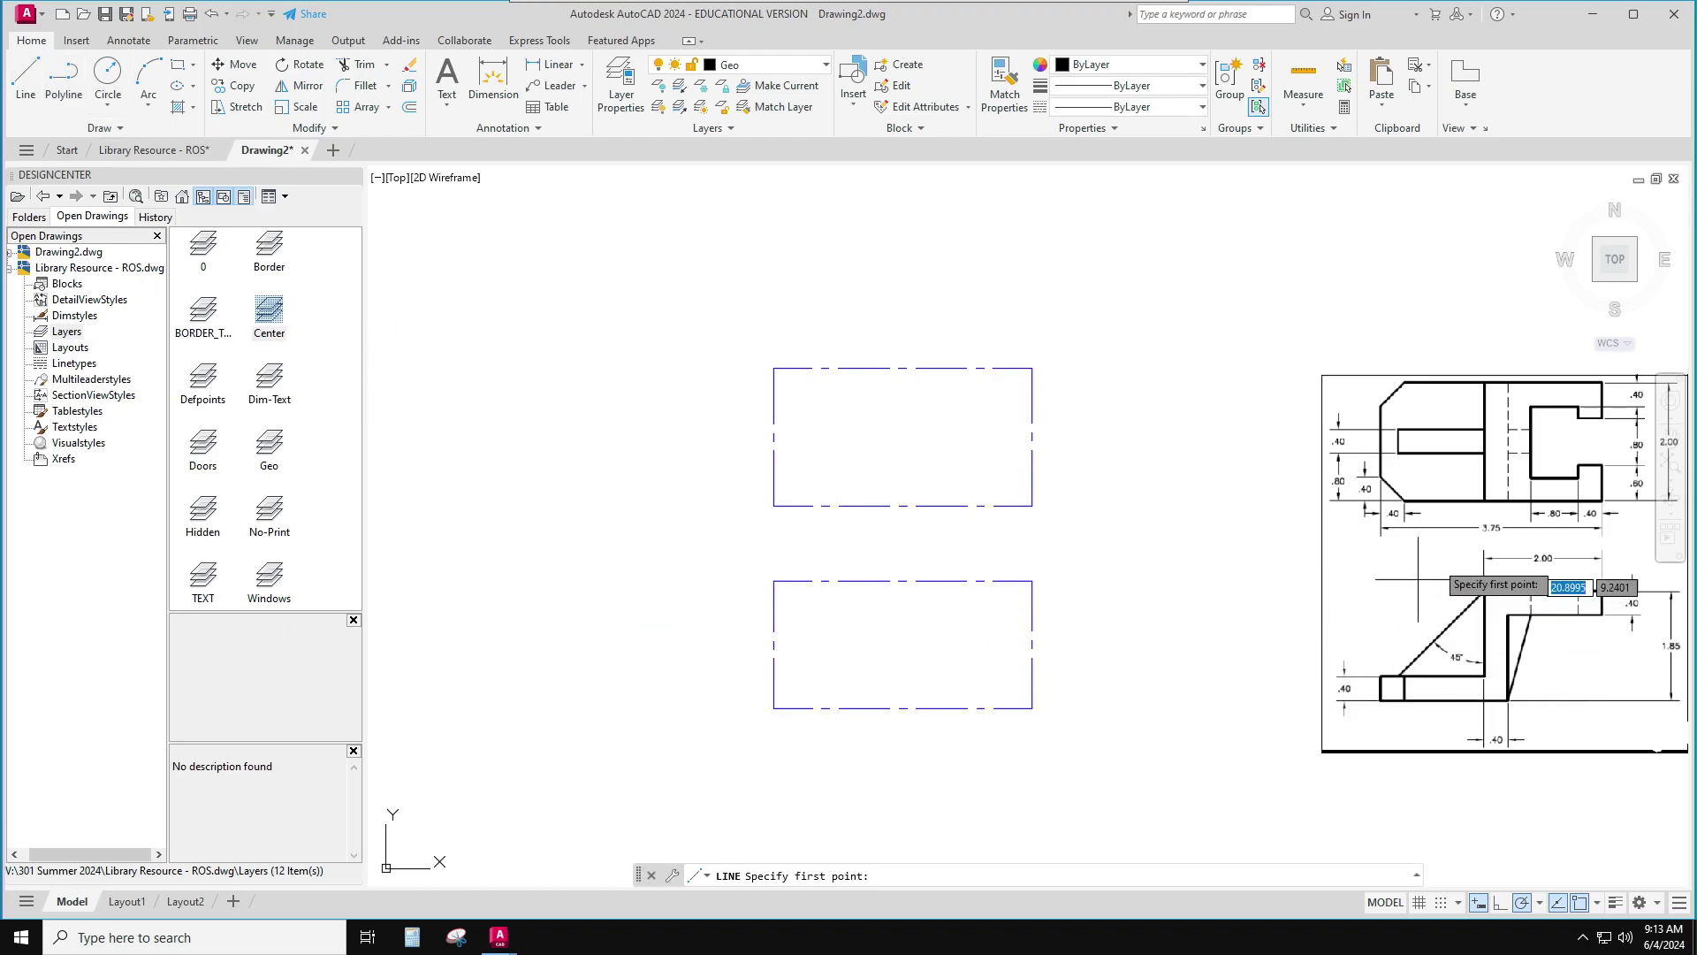
click(1041, 581)
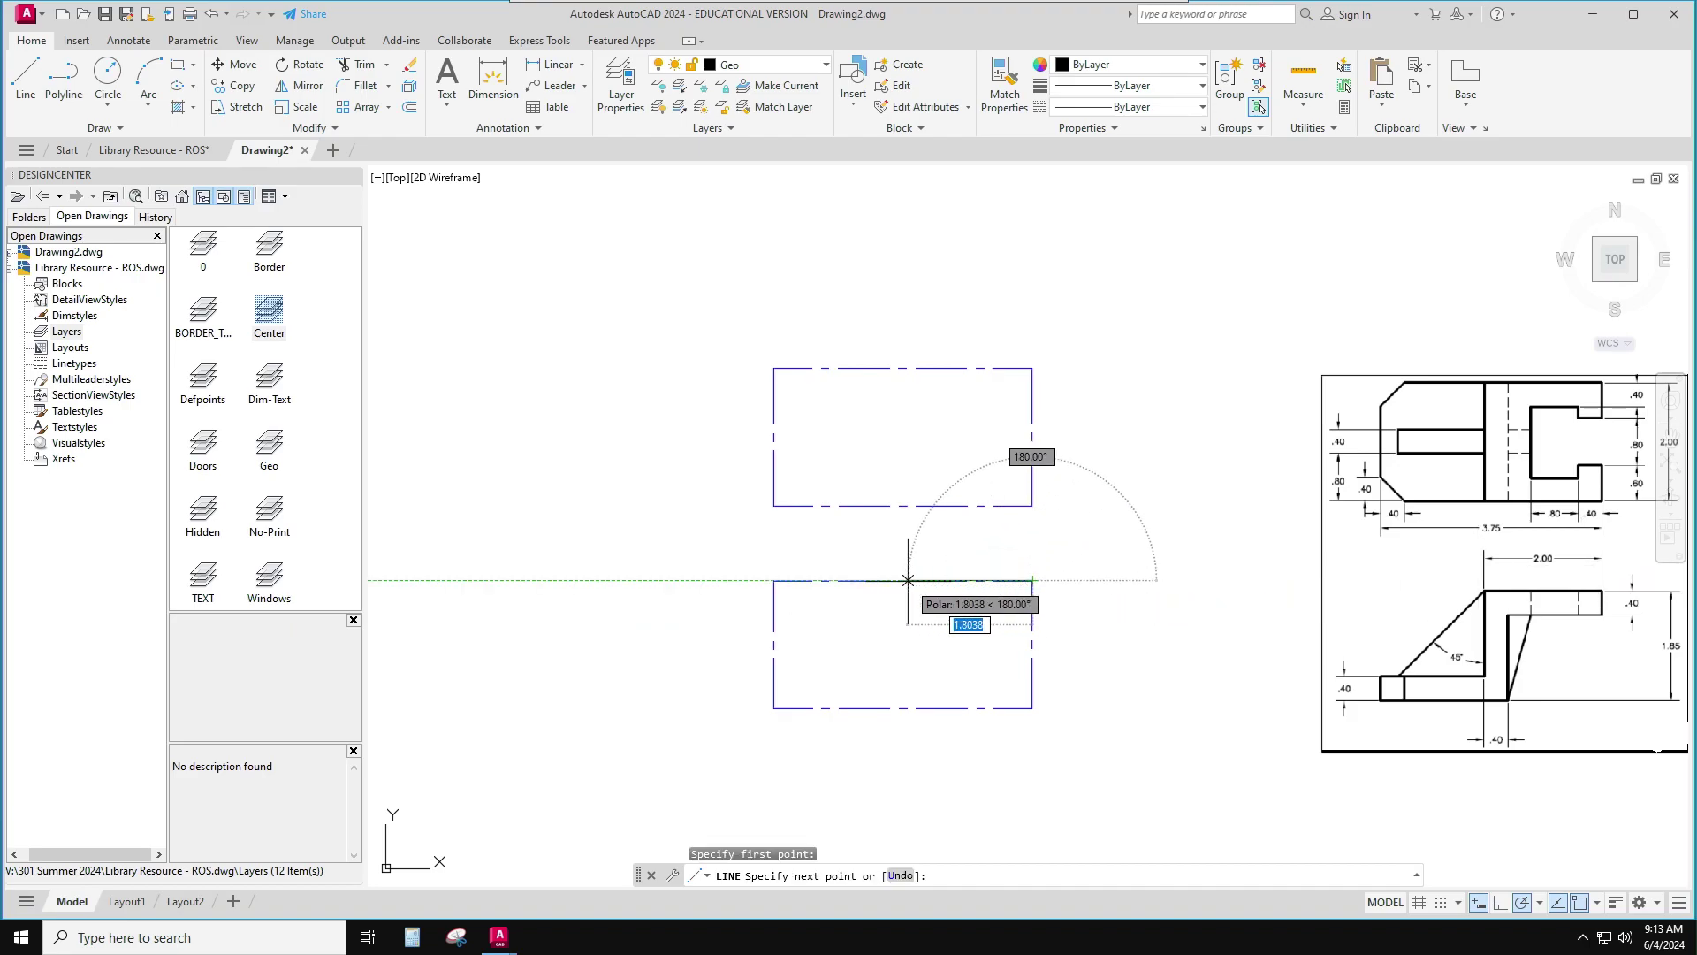
text(2)
key(Return)
key(Return)
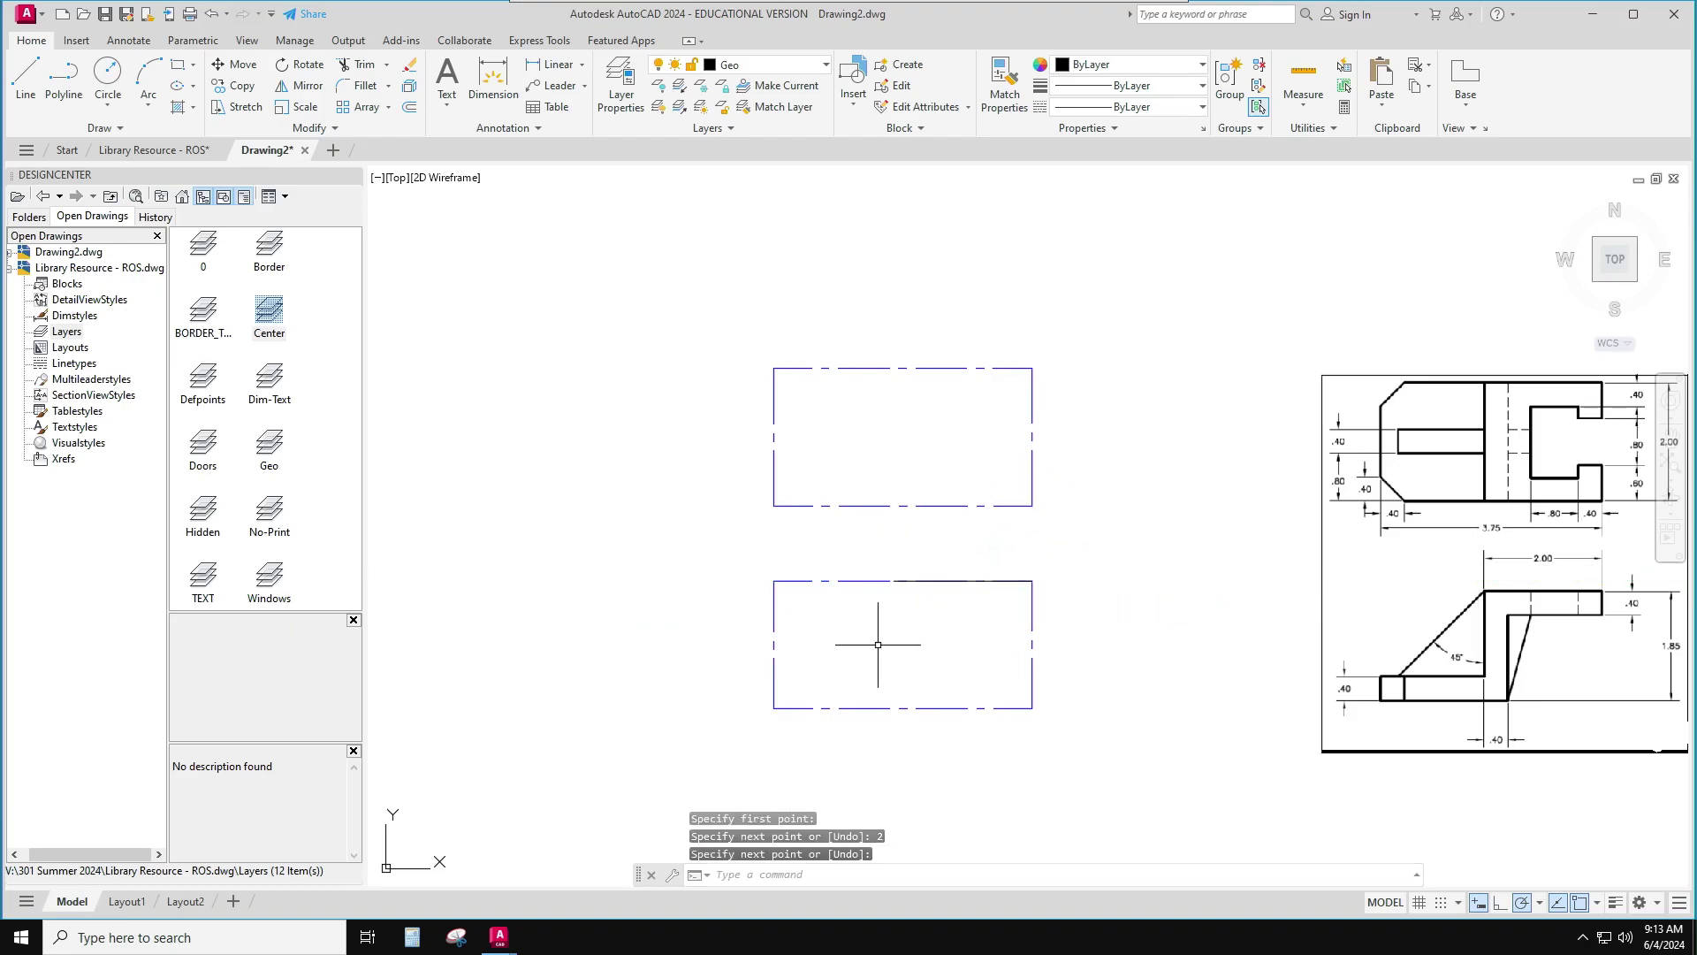
Turn on lineweight display and draw a 0.4 line straight down from the front view box's upper-right corner
click(1619, 905)
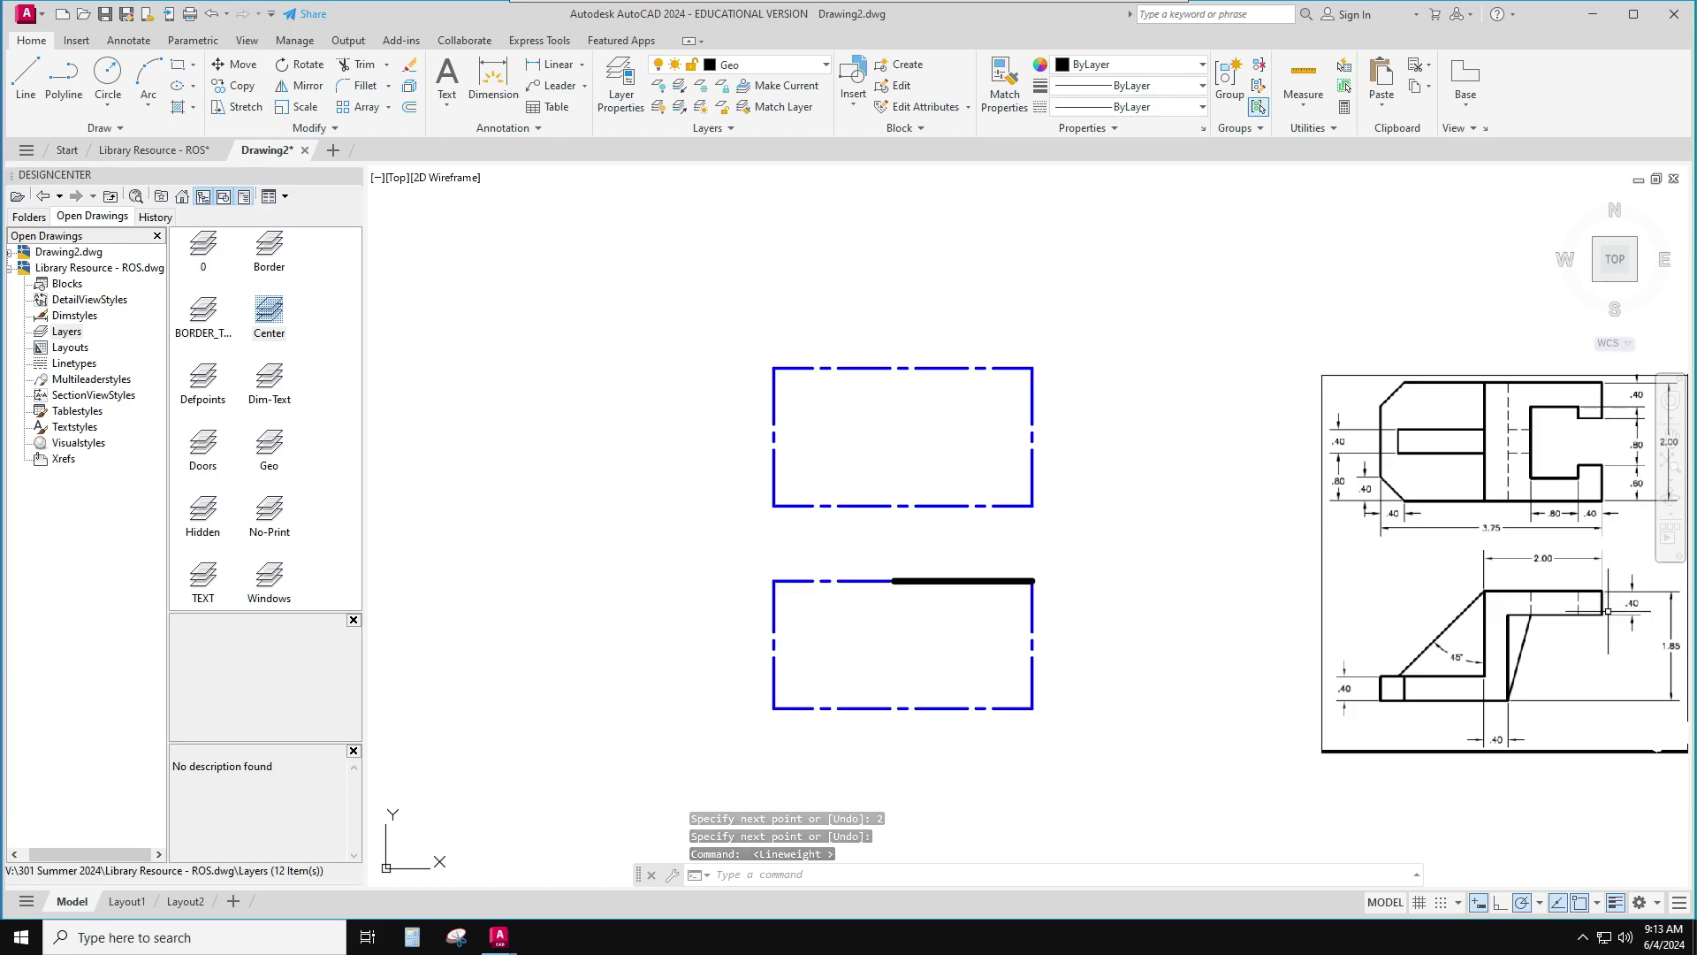
click(26, 80)
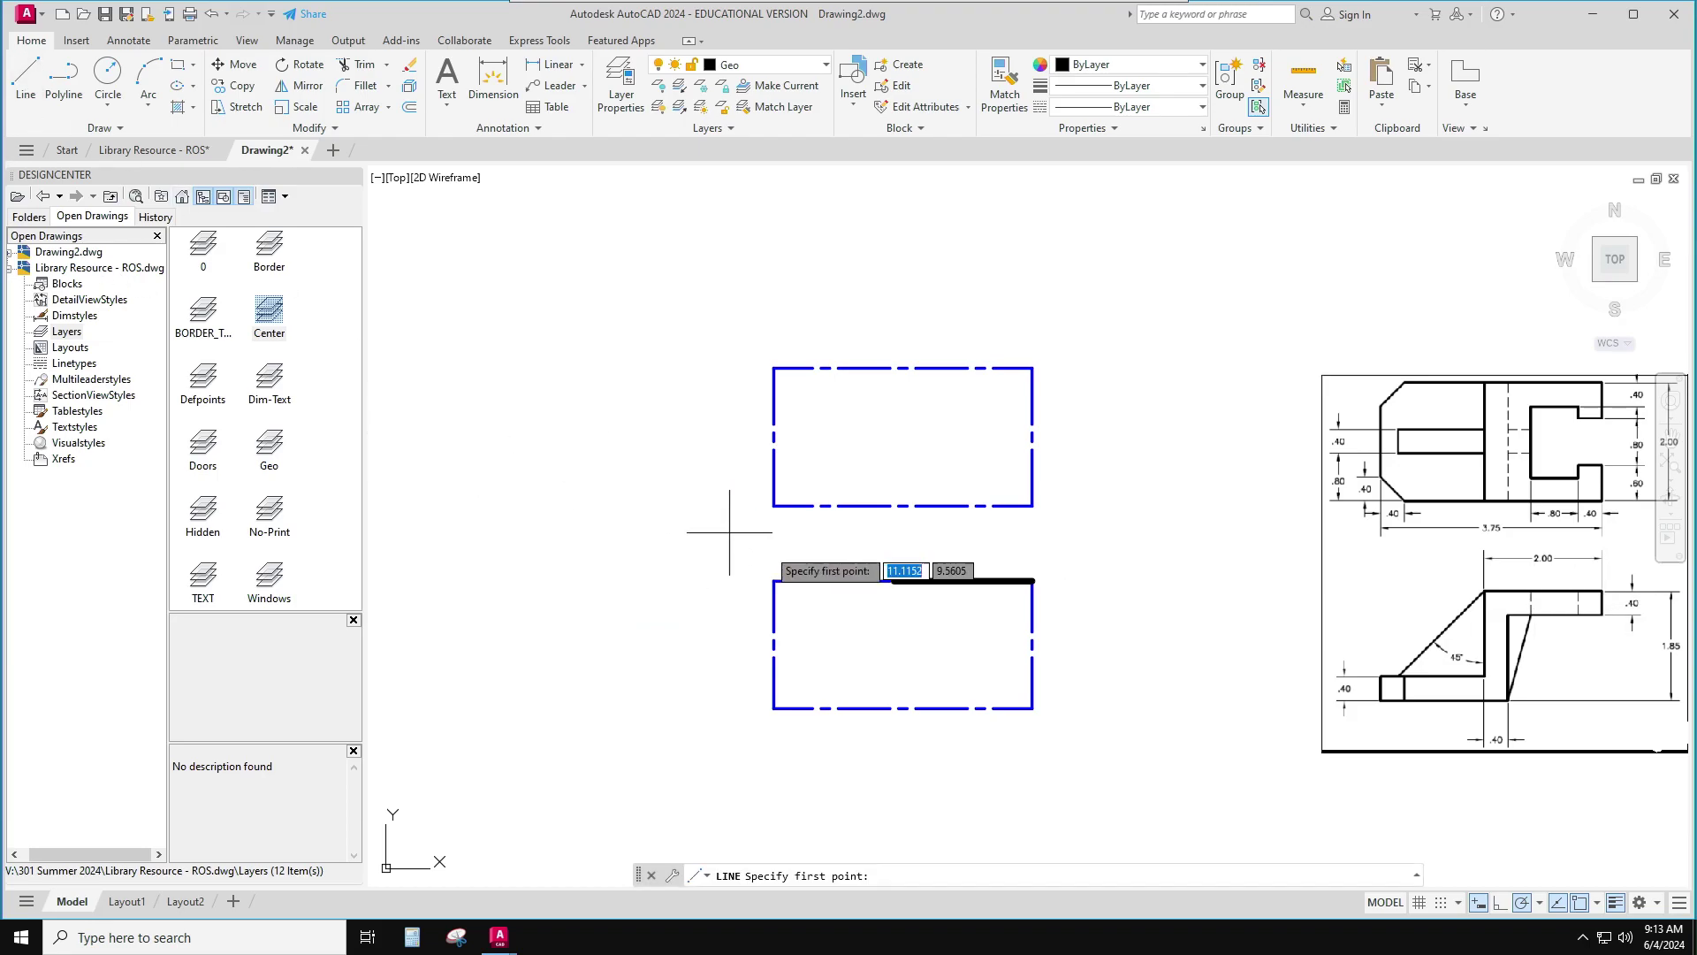
click(1033, 581)
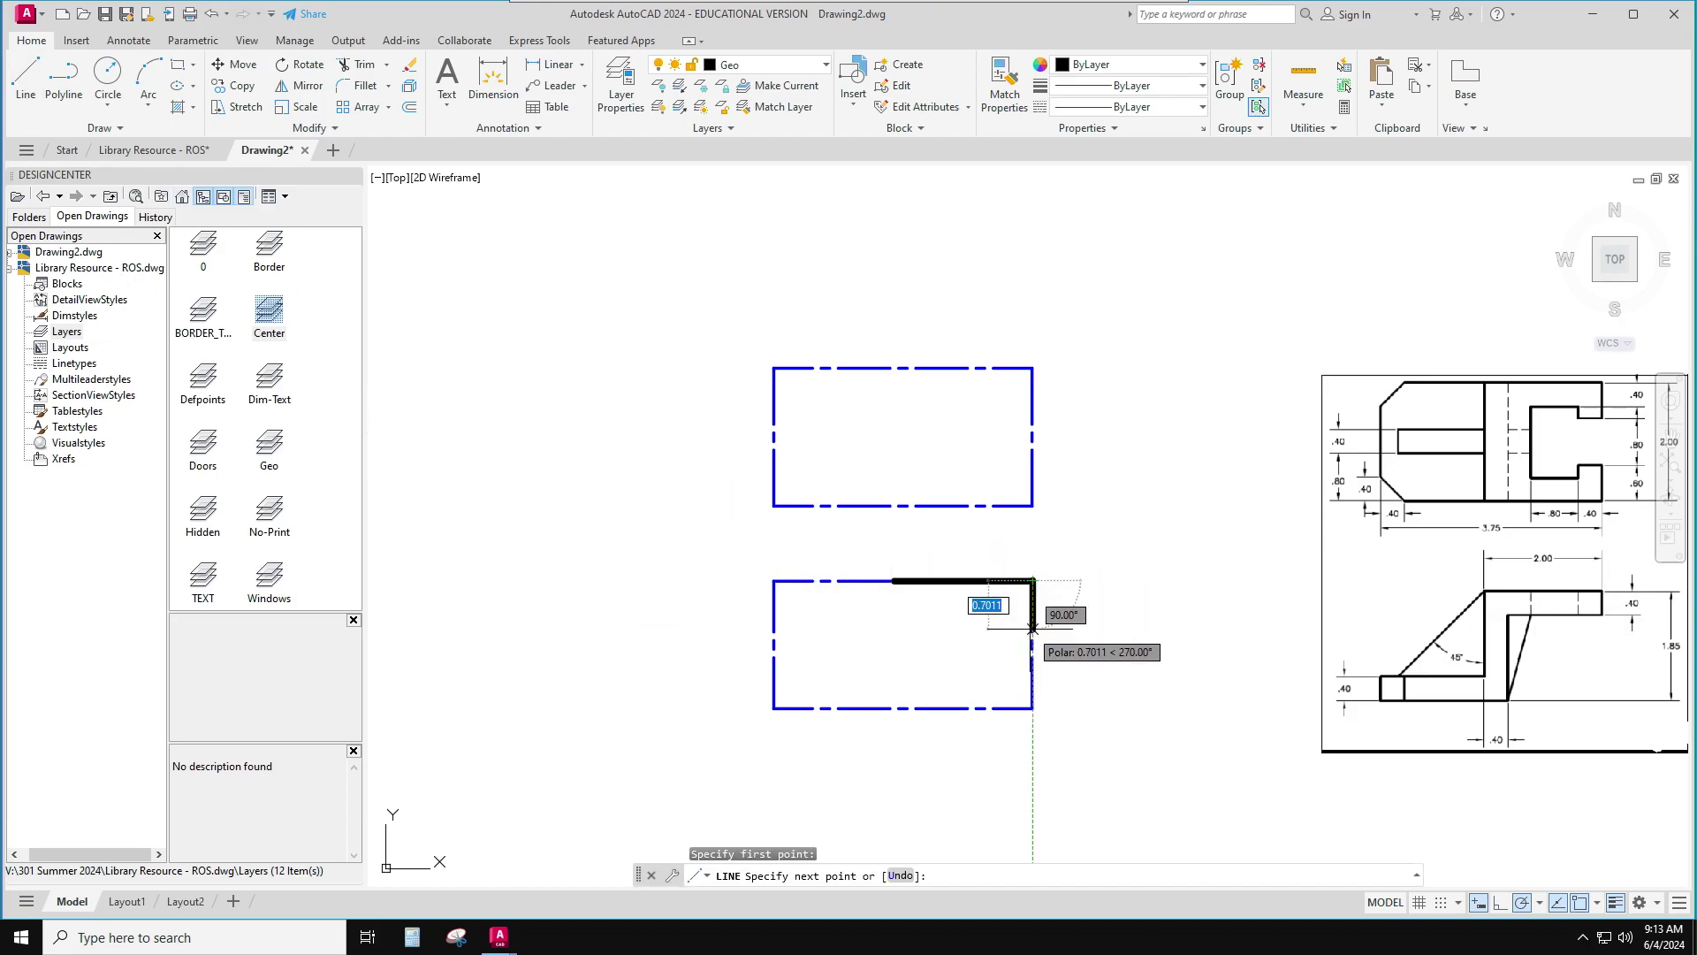
text(.4)
key(Return)
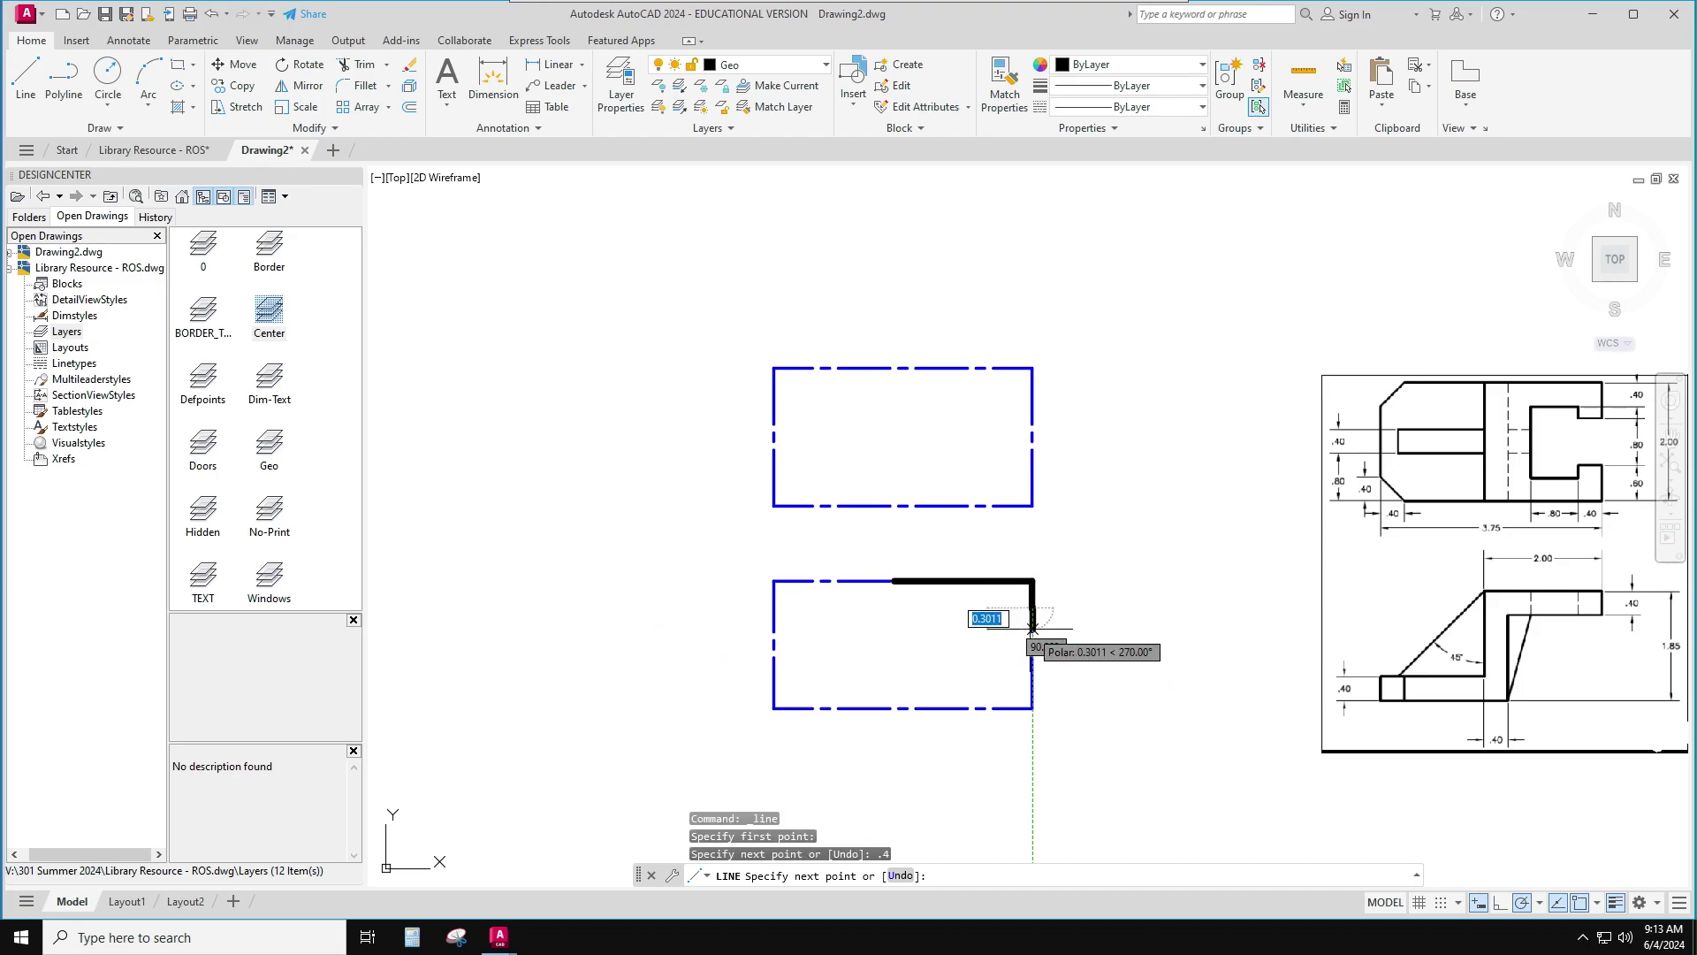
key(Return)
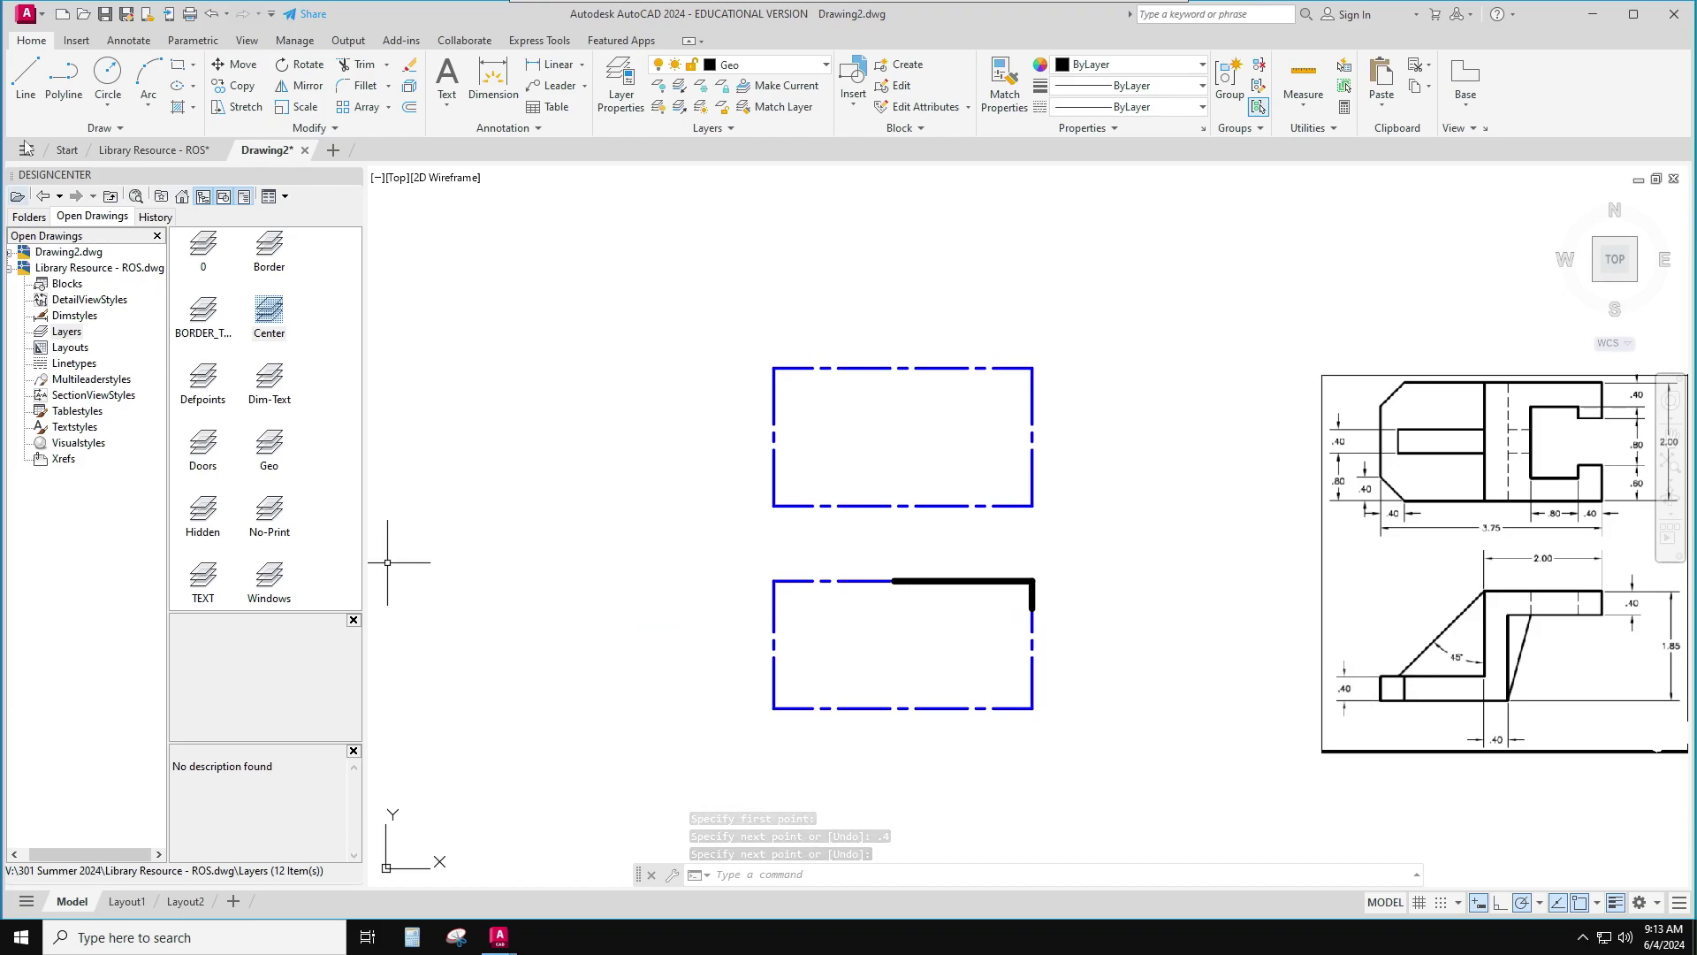
Draw a 0.4 line straight up from the front view box's lower-left corner
click(26, 78)
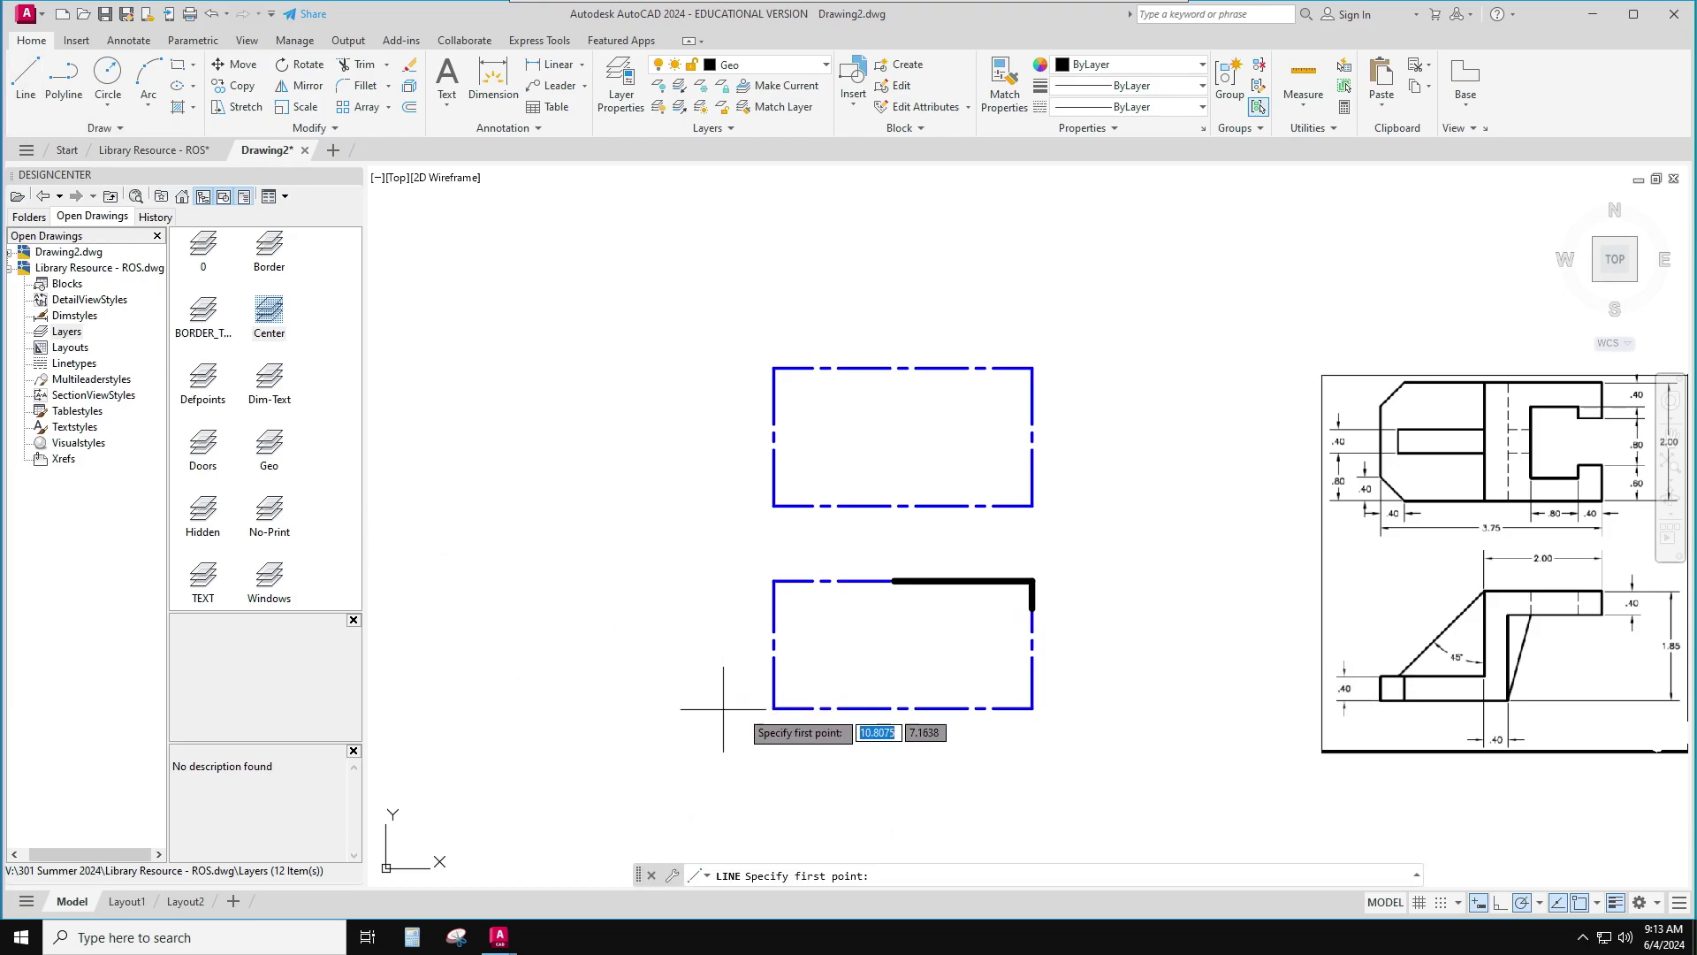
click(773, 707)
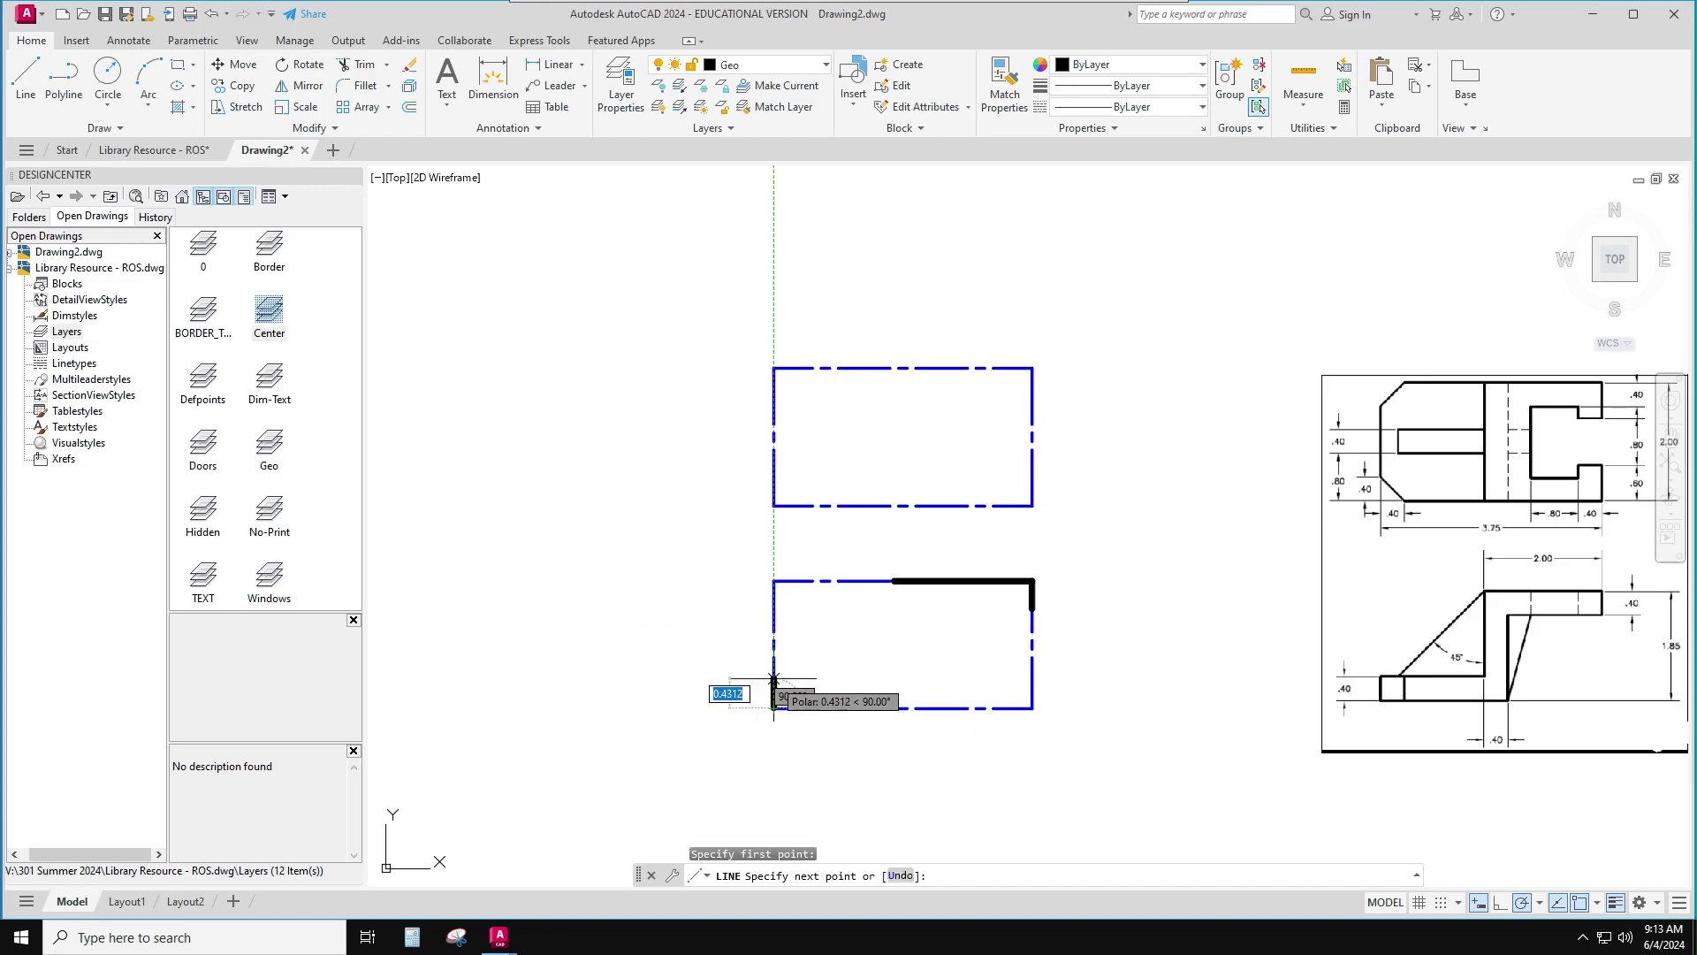
text(.4)
key(Return)
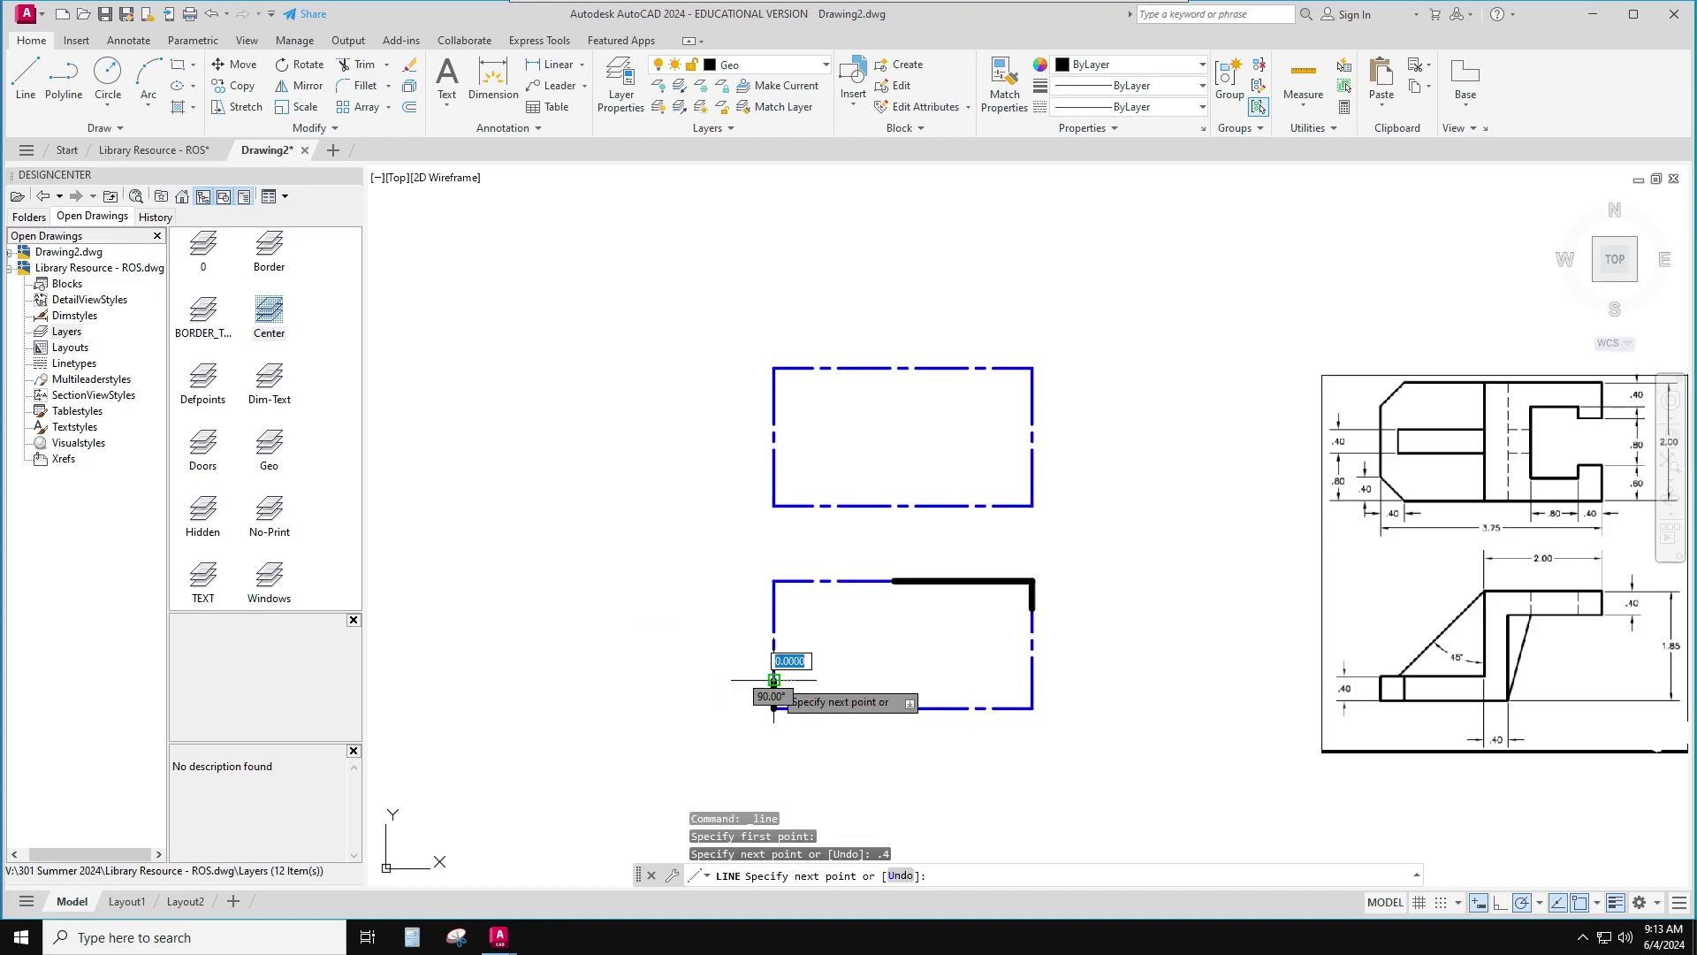
key(Return)
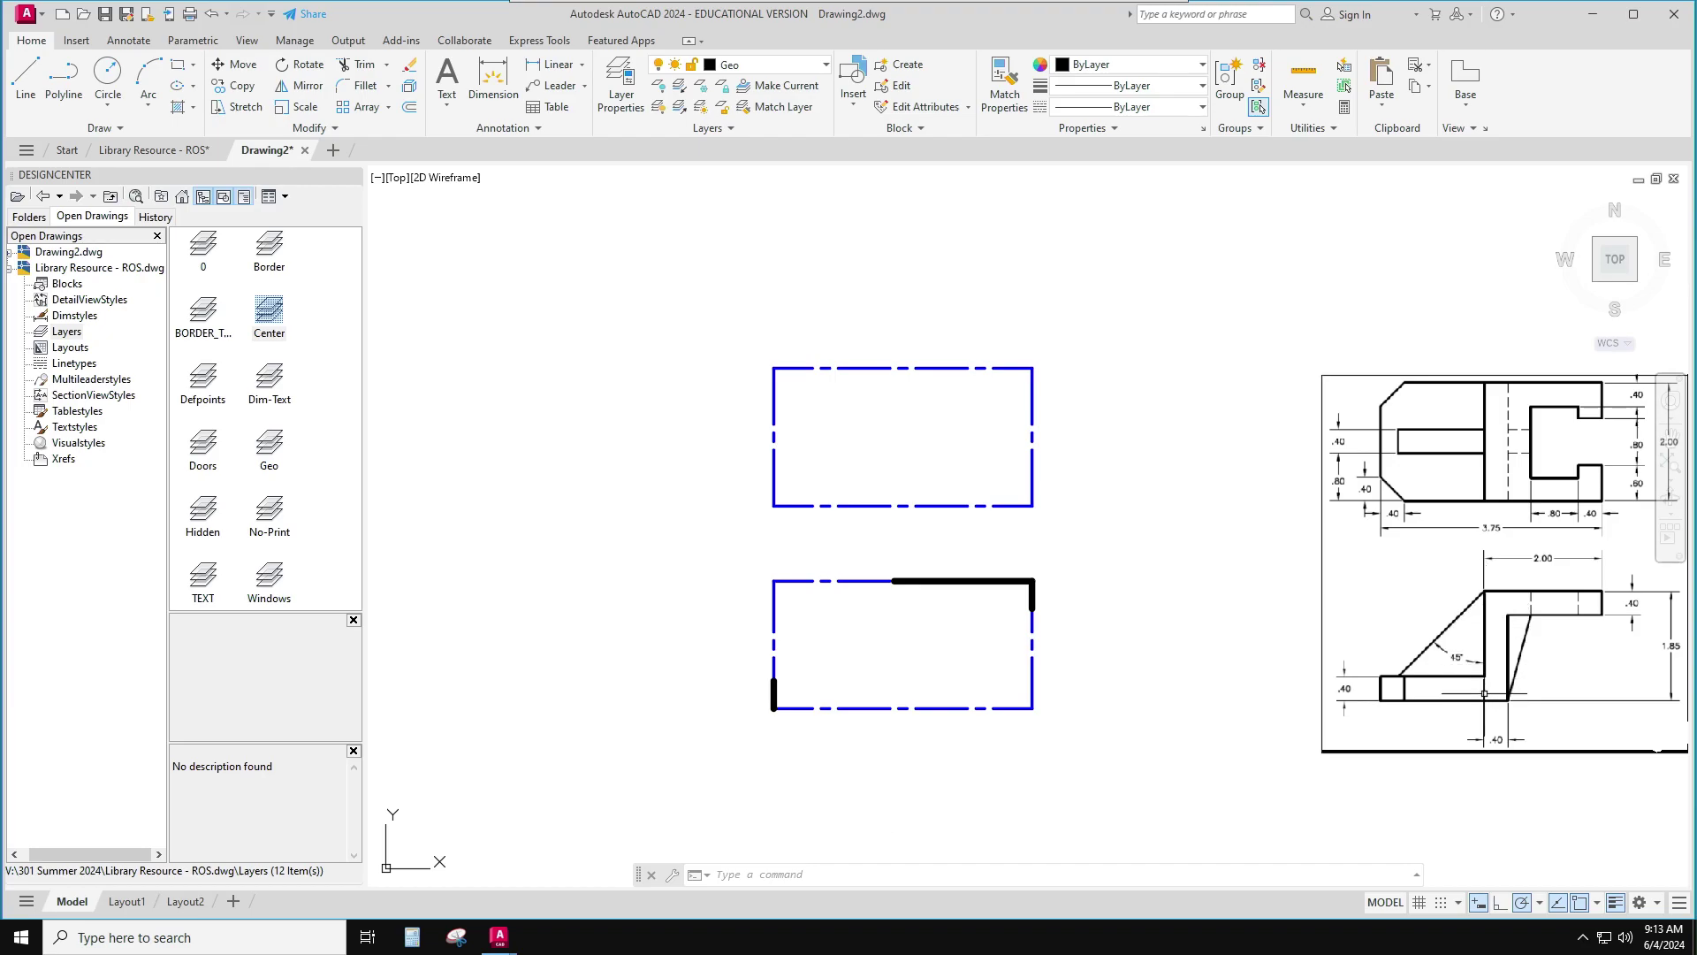
Draw a vertical line from the left end of the front view's 2-unit top edge down to the box's bottom edge
key(Return)
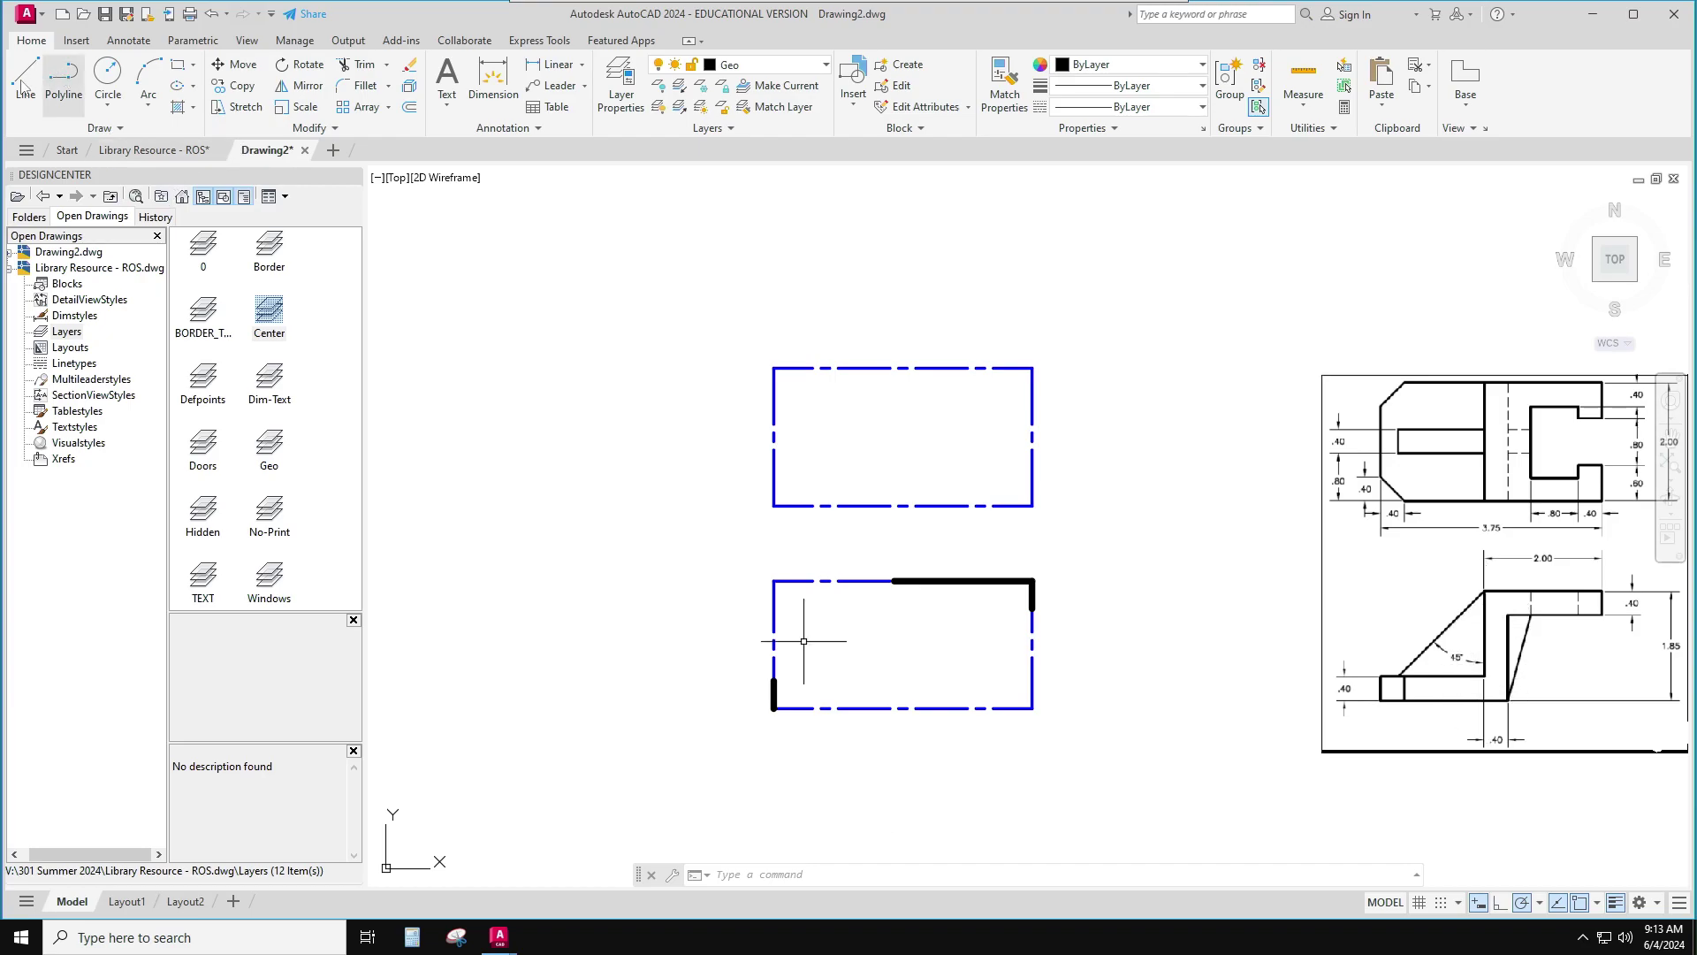
click(894, 581)
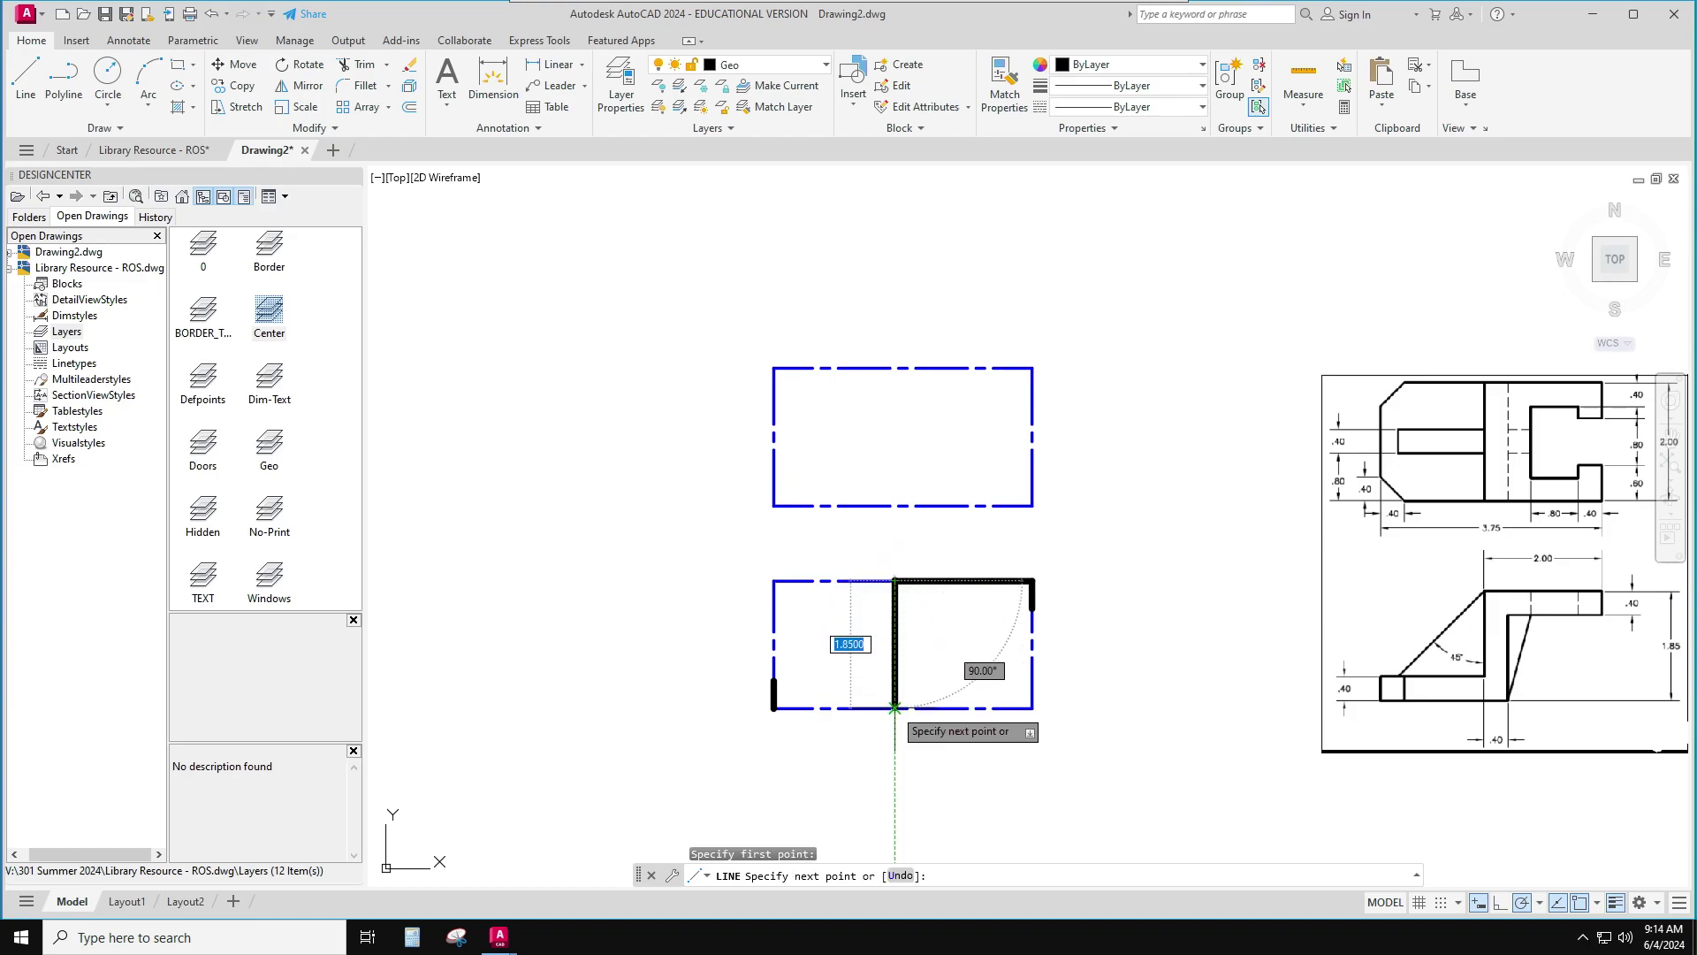
click(895, 707)
key(Escape)
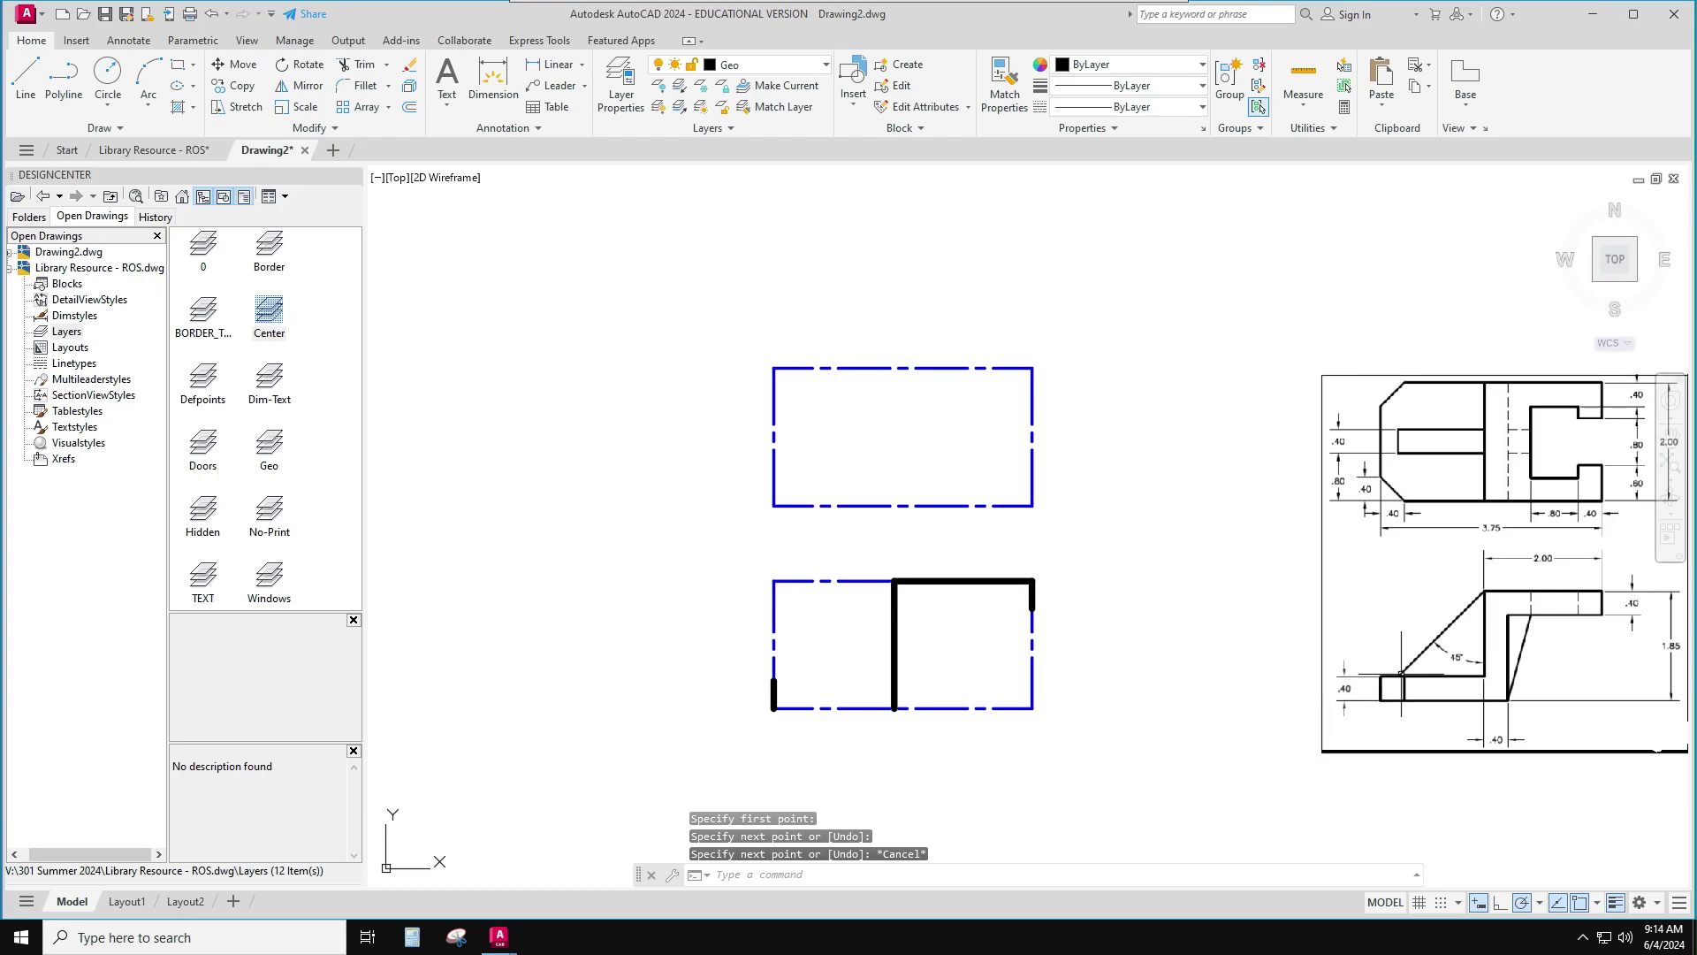
Draw a horizontal line from the upper end of the front view's short left edge to the vertical line
text(l)
key(Return)
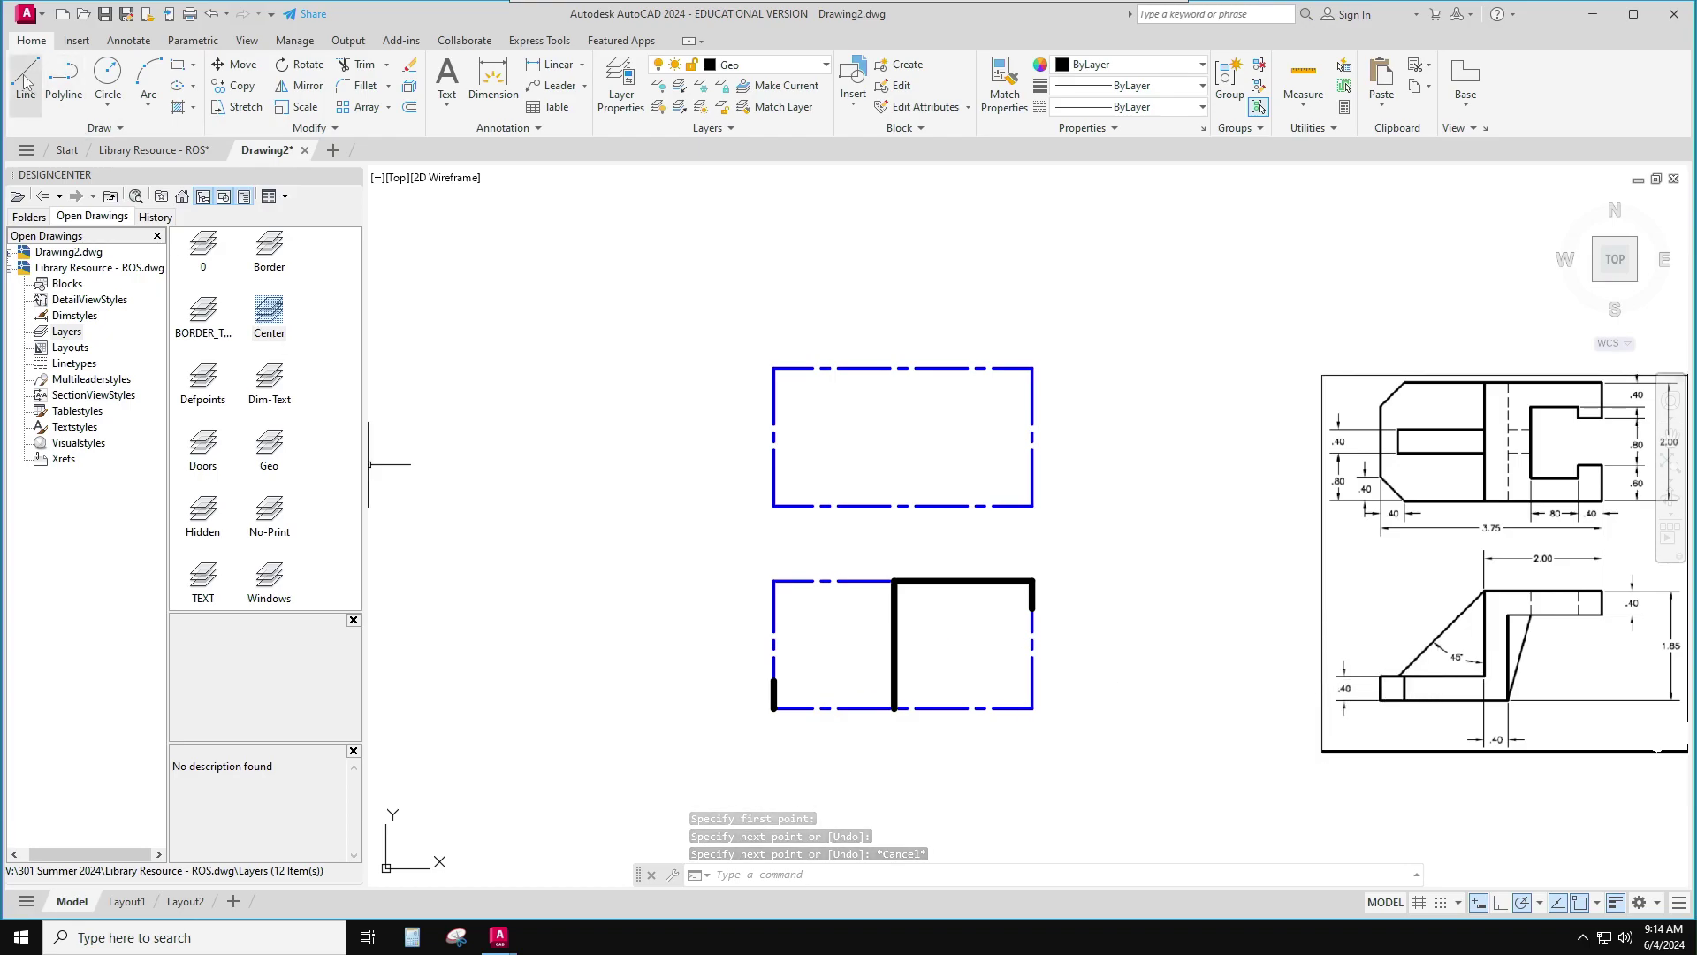
click(773, 680)
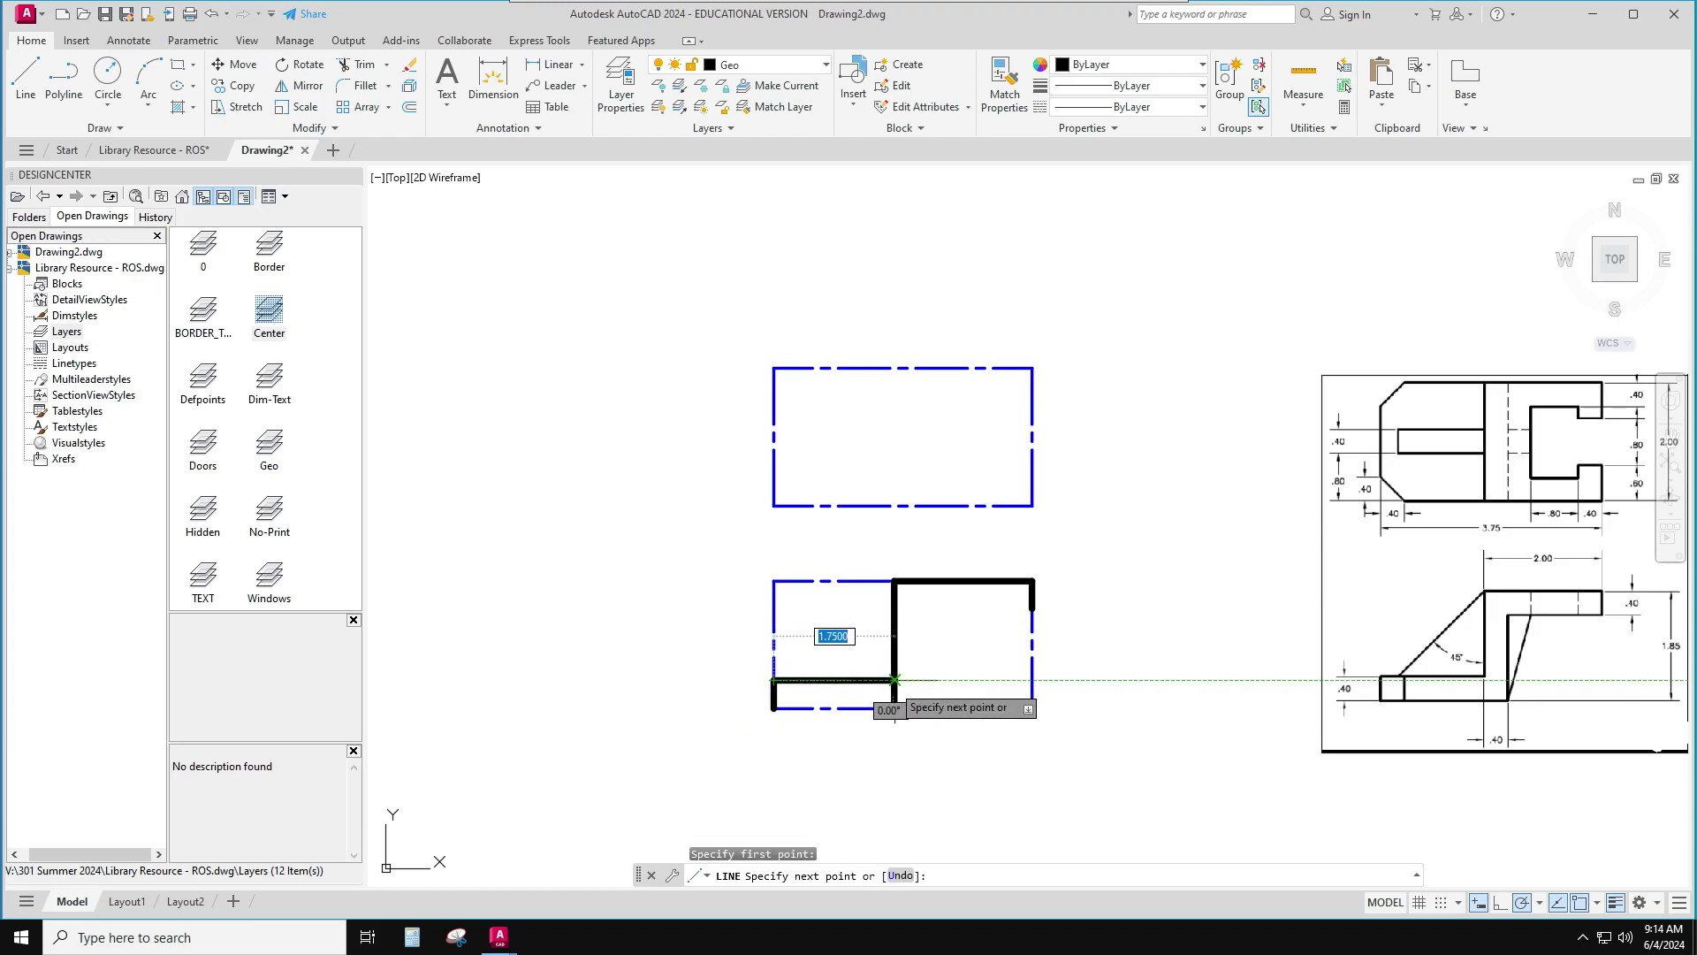
click(894, 680)
key(Return)
Trim the part of the front view's vertical line that extends below the base's upper edge
text(tr)
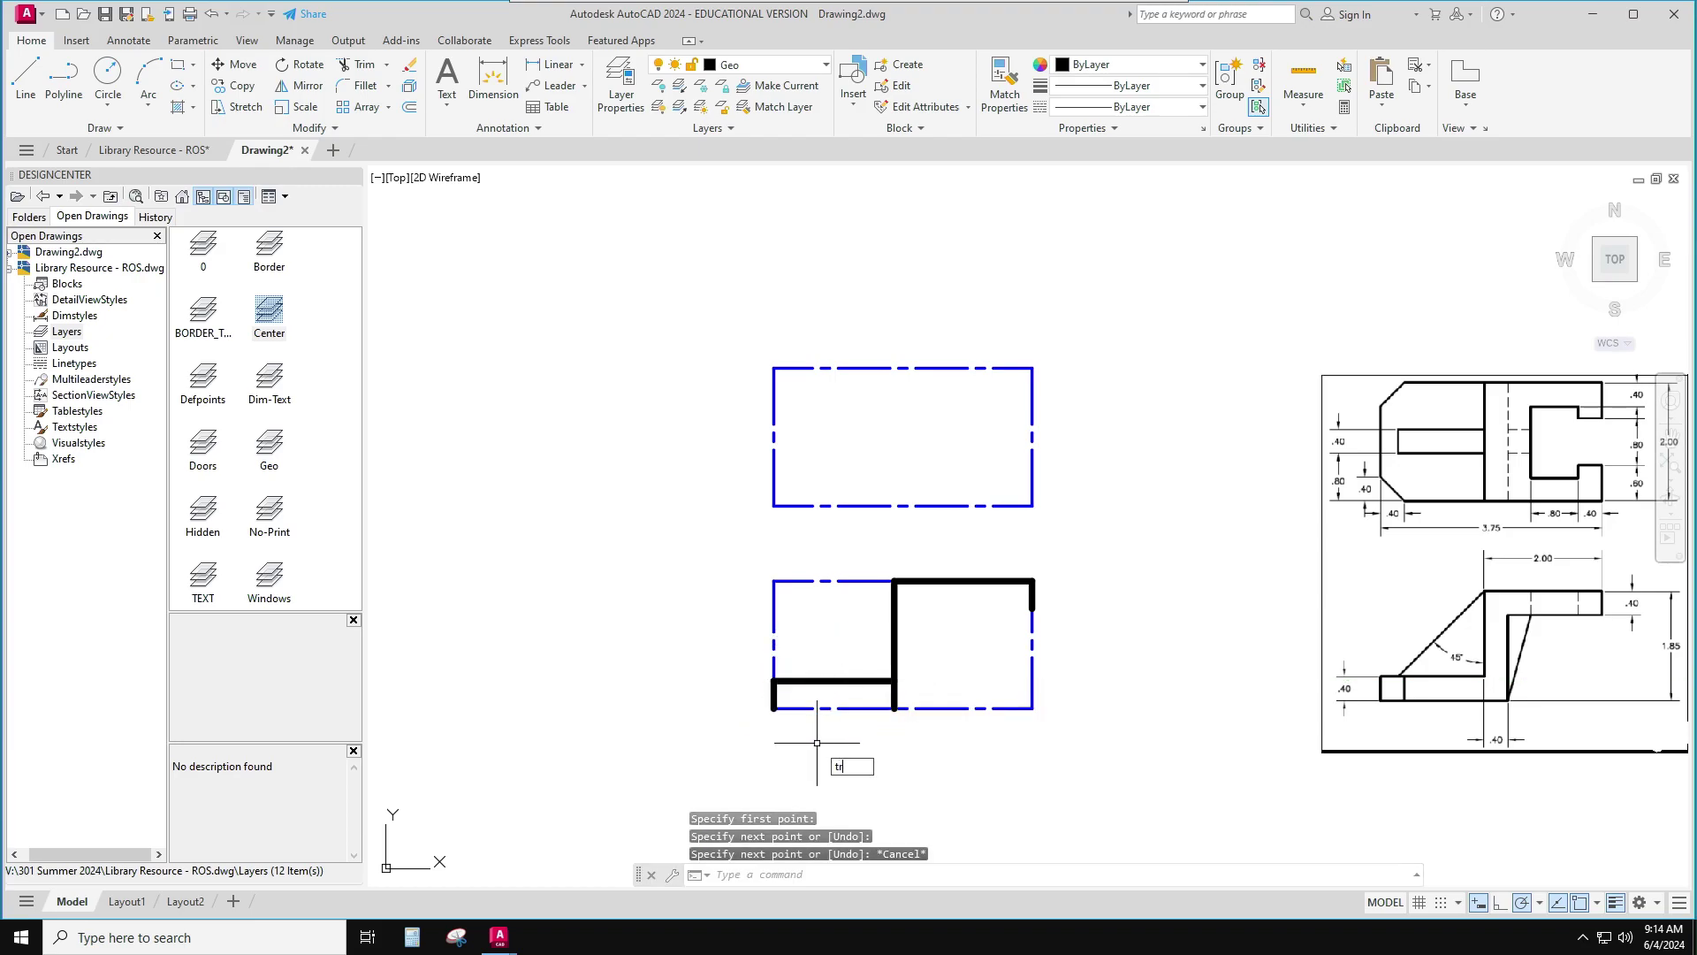
key(Return)
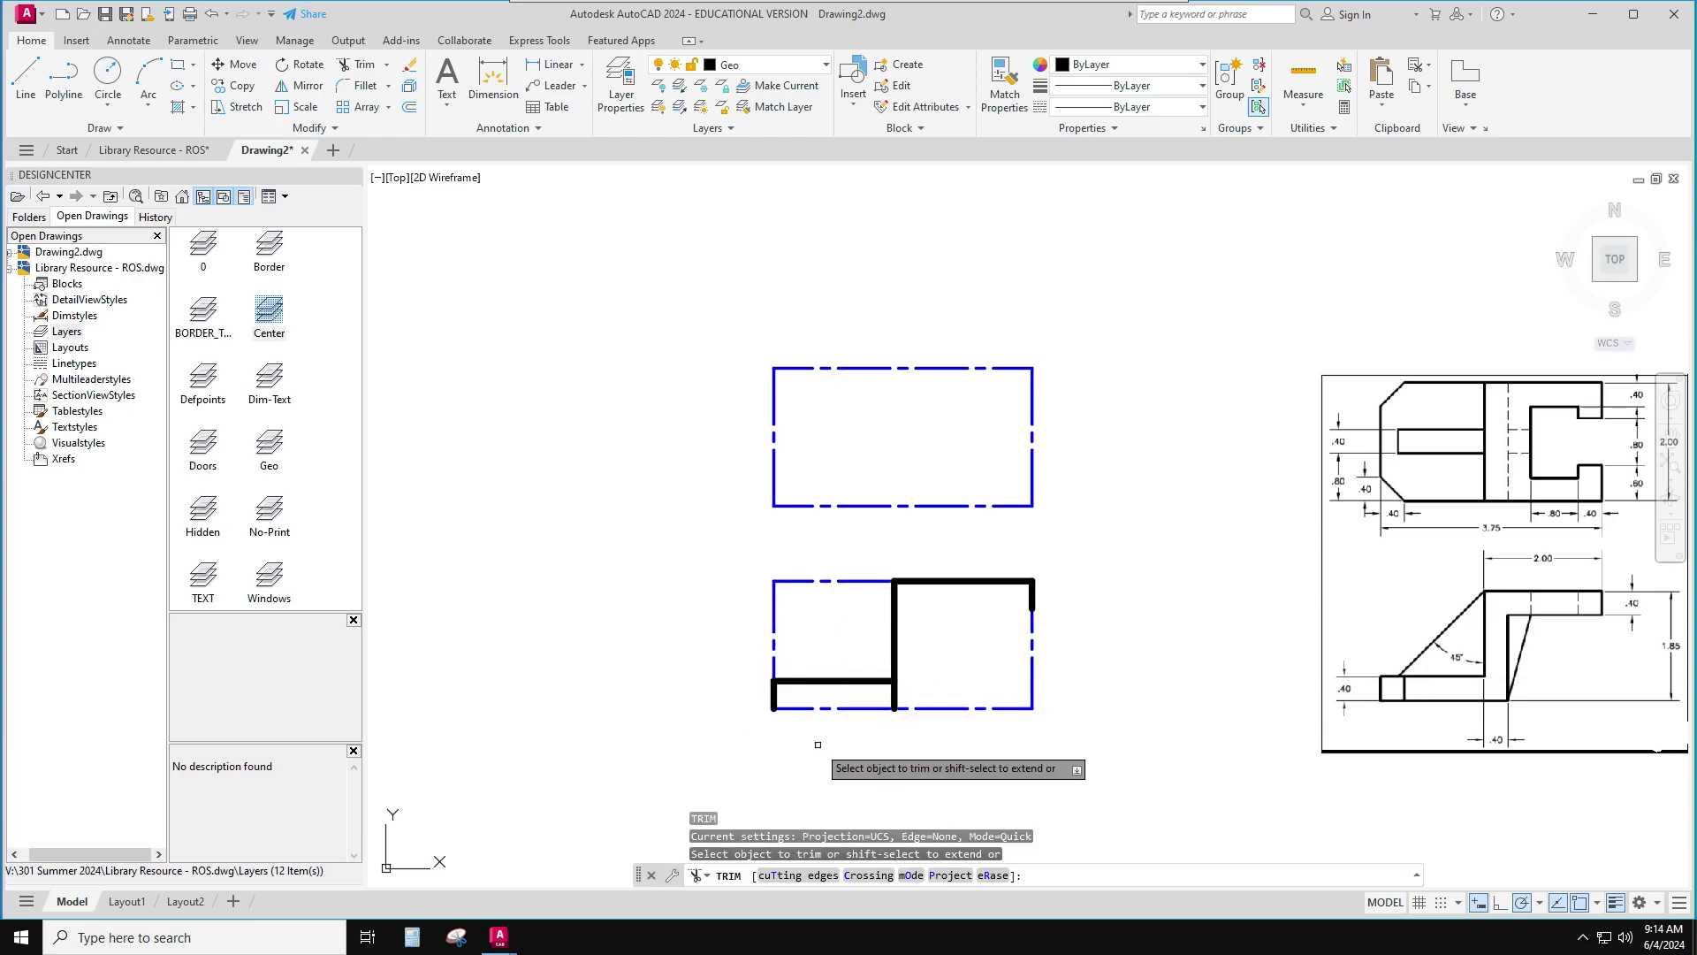
click(895, 696)
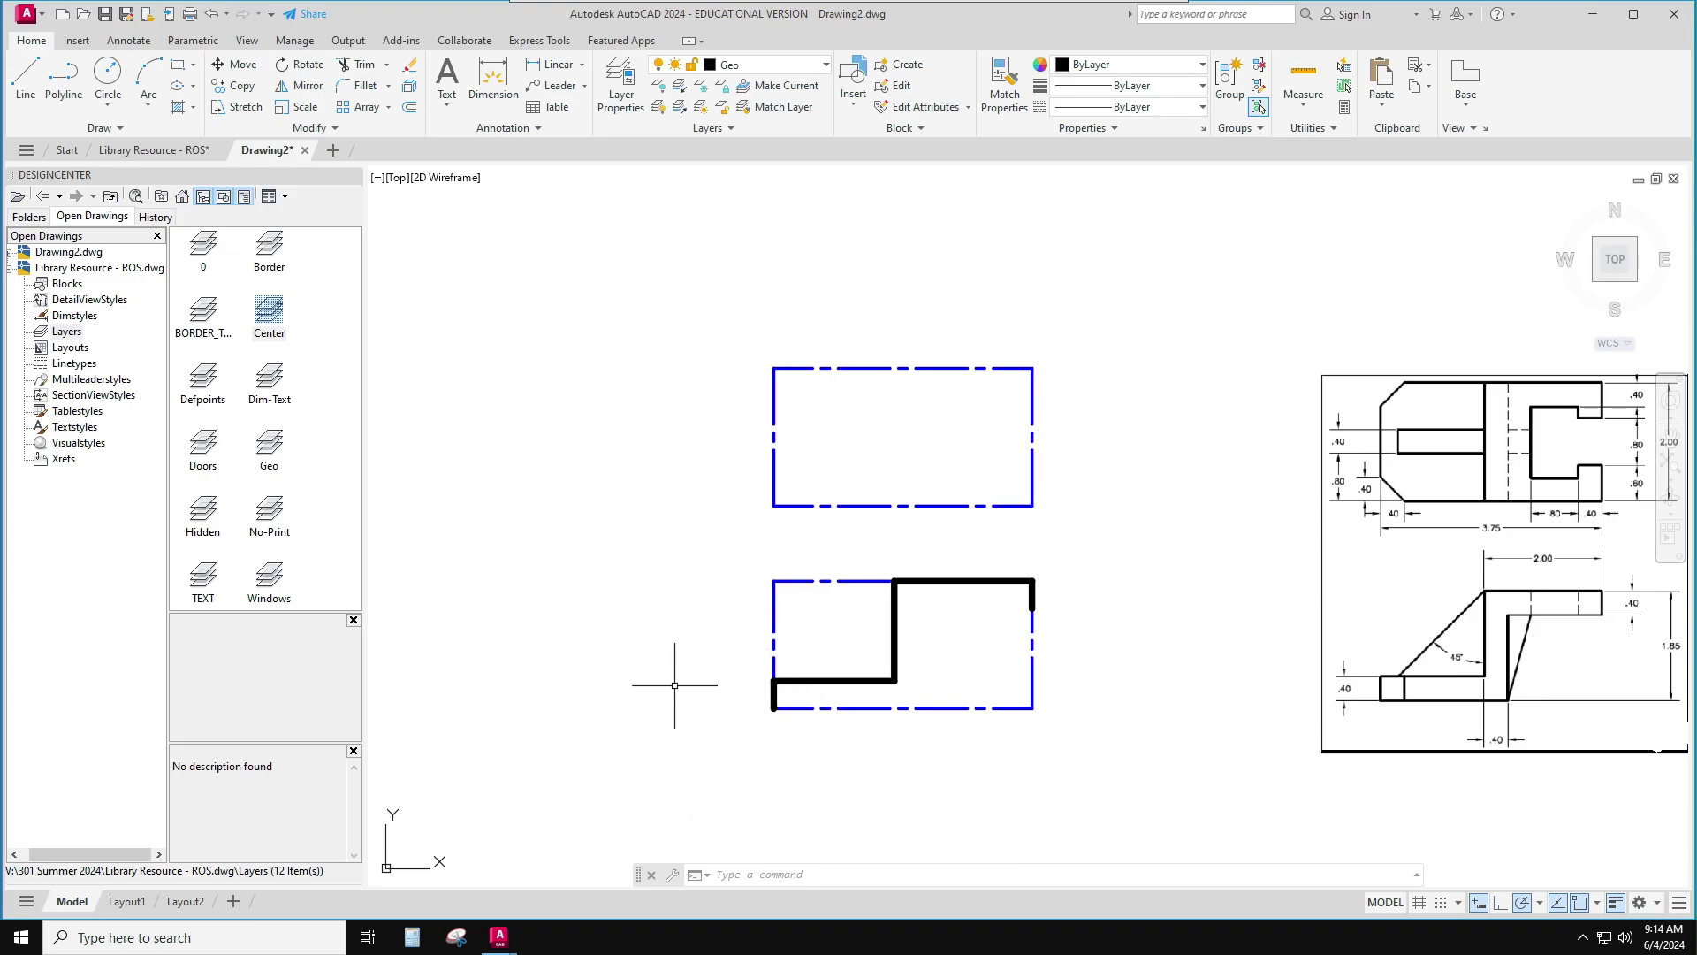
Draw the front view's bottom edge from the lower-left corner to below the vertical line, and continue it 0.4 to the right
click(27, 80)
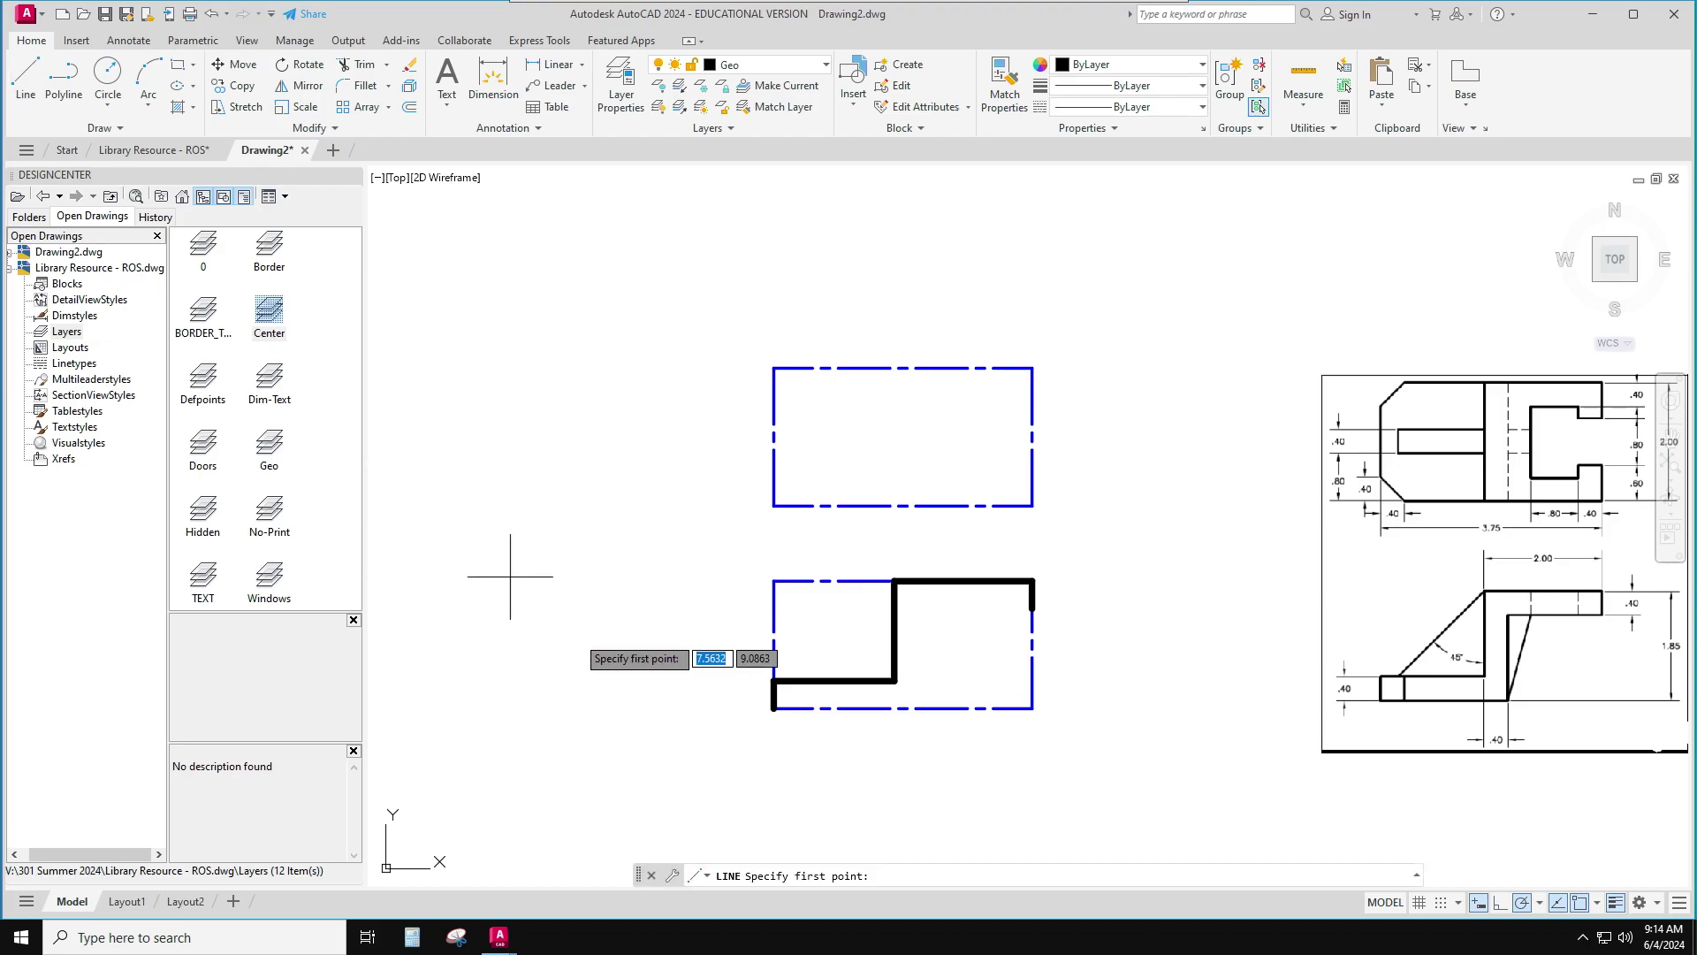
click(774, 708)
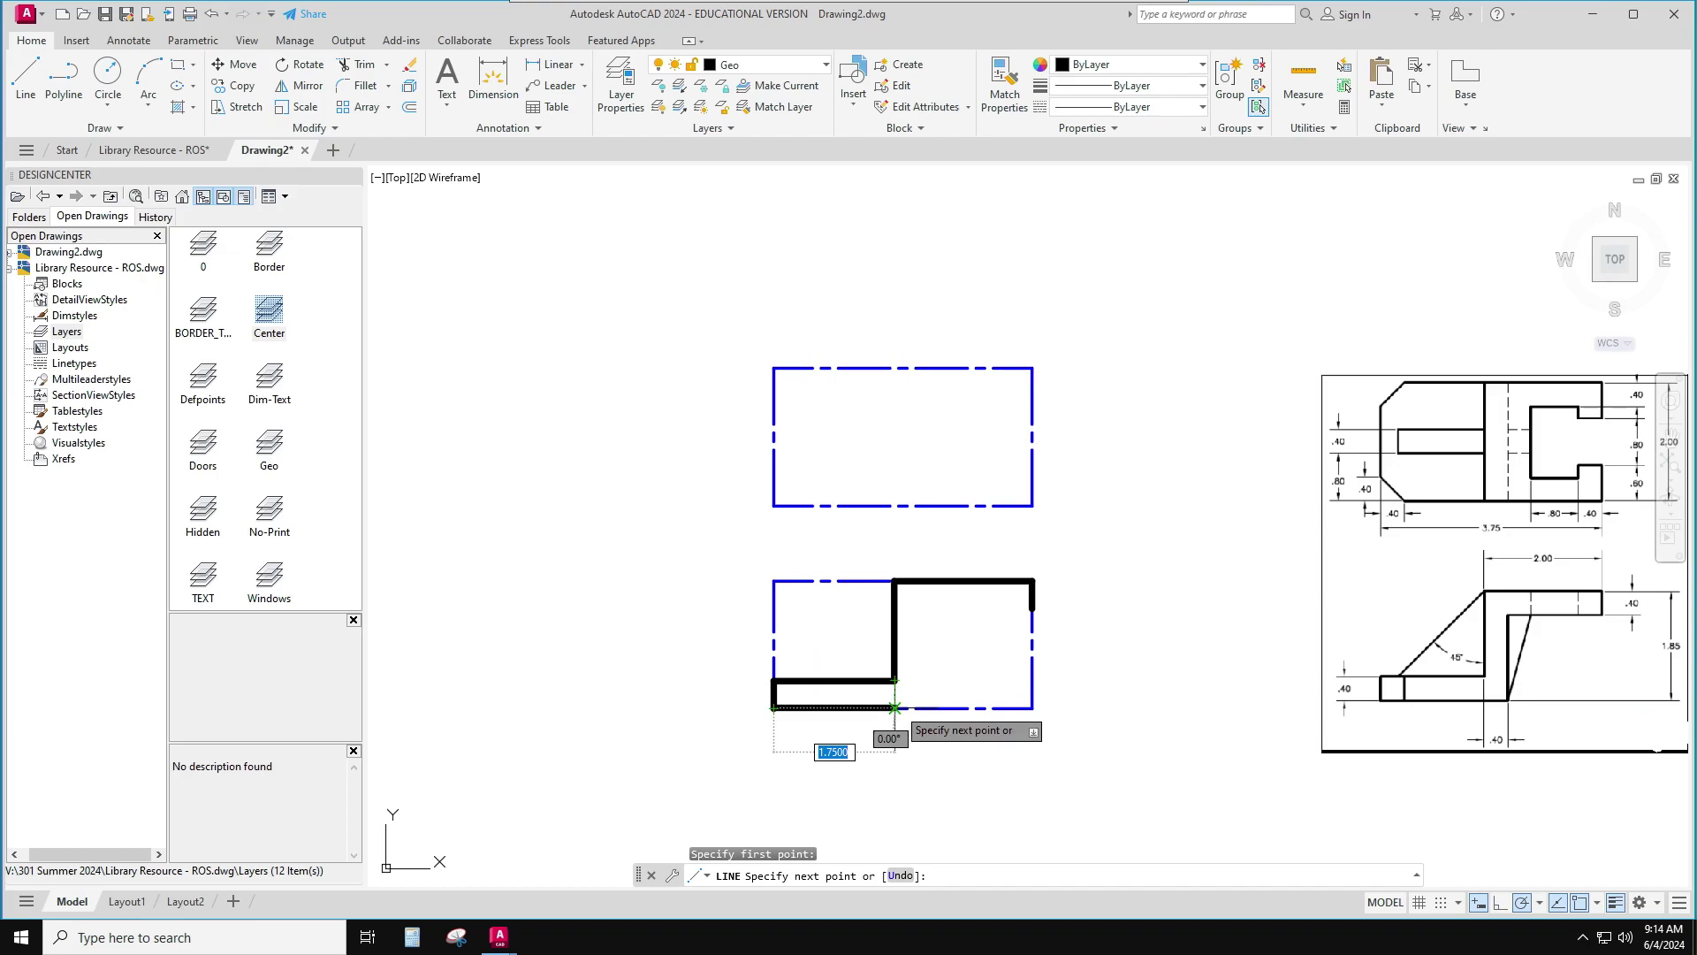
click(895, 707)
text(.4)
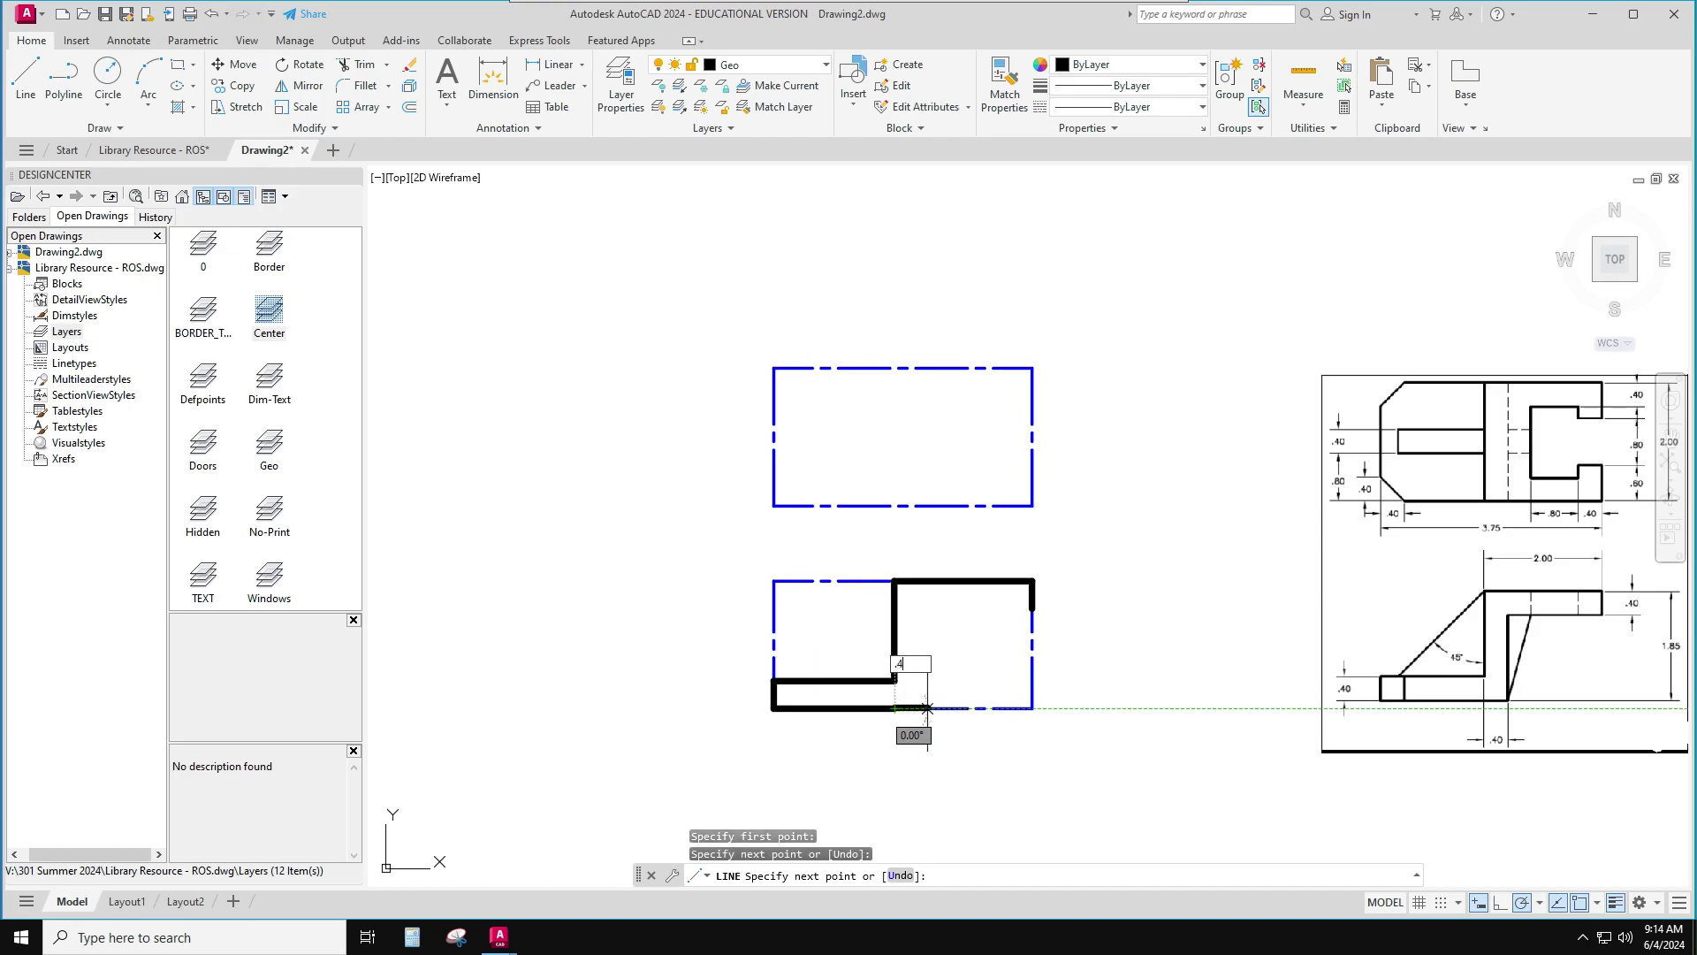
key(Return)
key(Return)
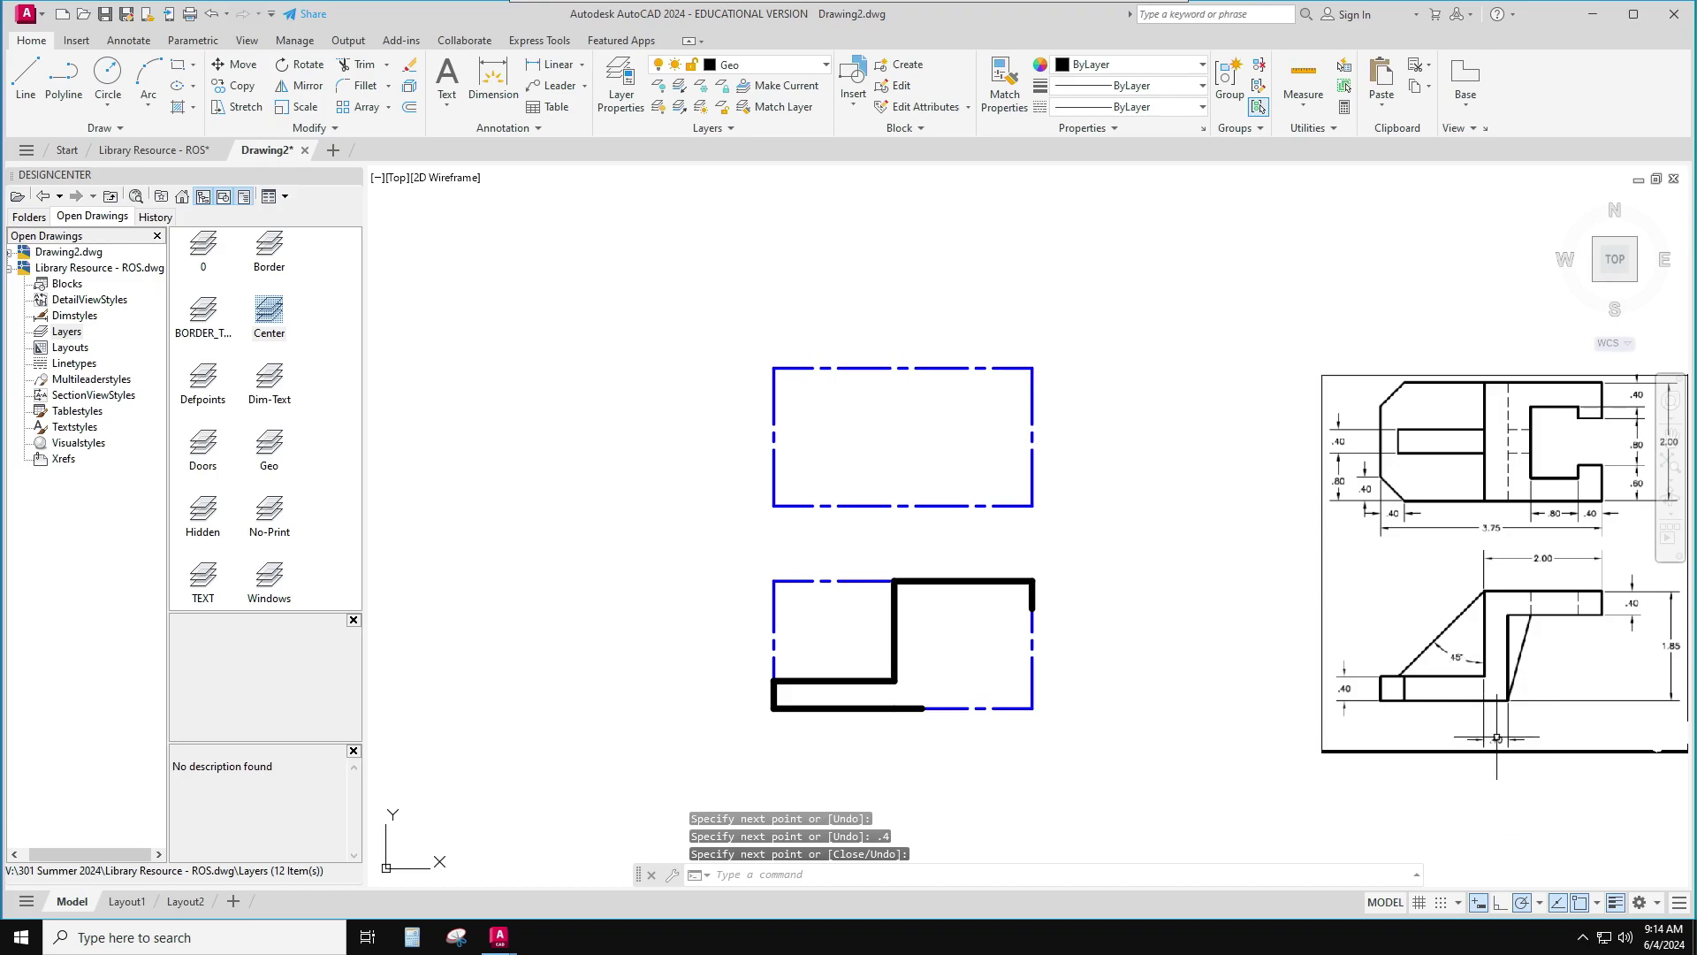
Draw a vertical line from the right end of the front view's bottom edge up to its top edge
text(l)
key(Return)
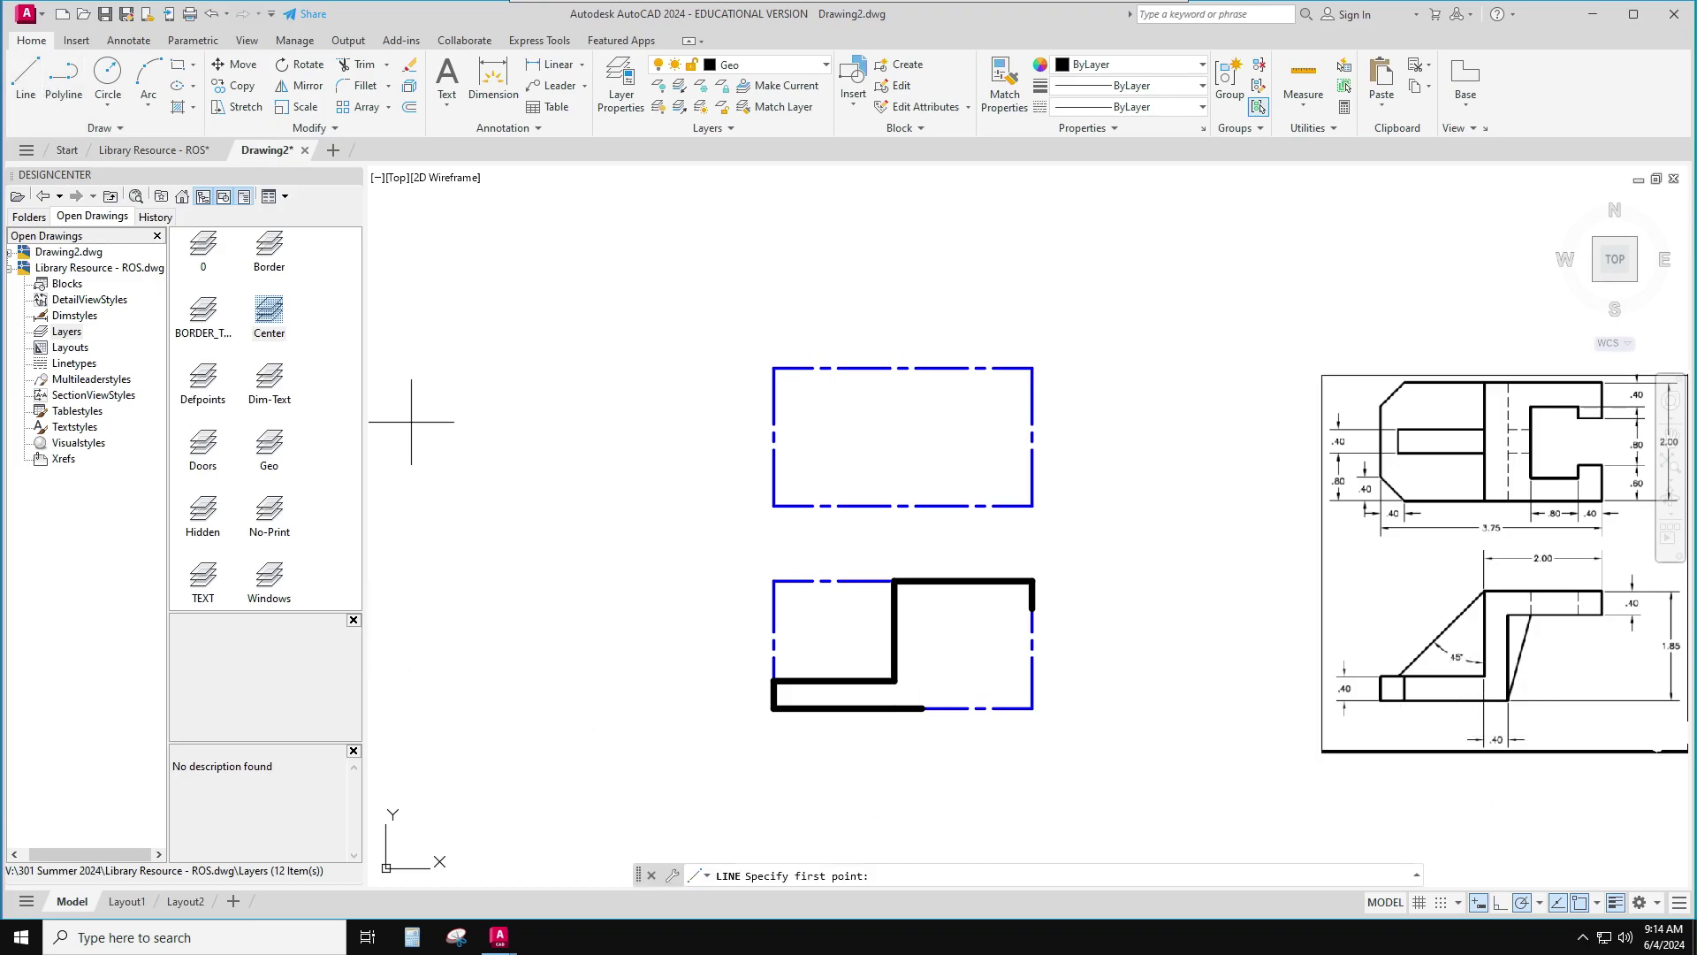
click(923, 708)
click(922, 580)
key(Return)
Draw the flange's lower edge leftward from the bottom of the short right edge to the second vertical line
key(Return)
click(1033, 608)
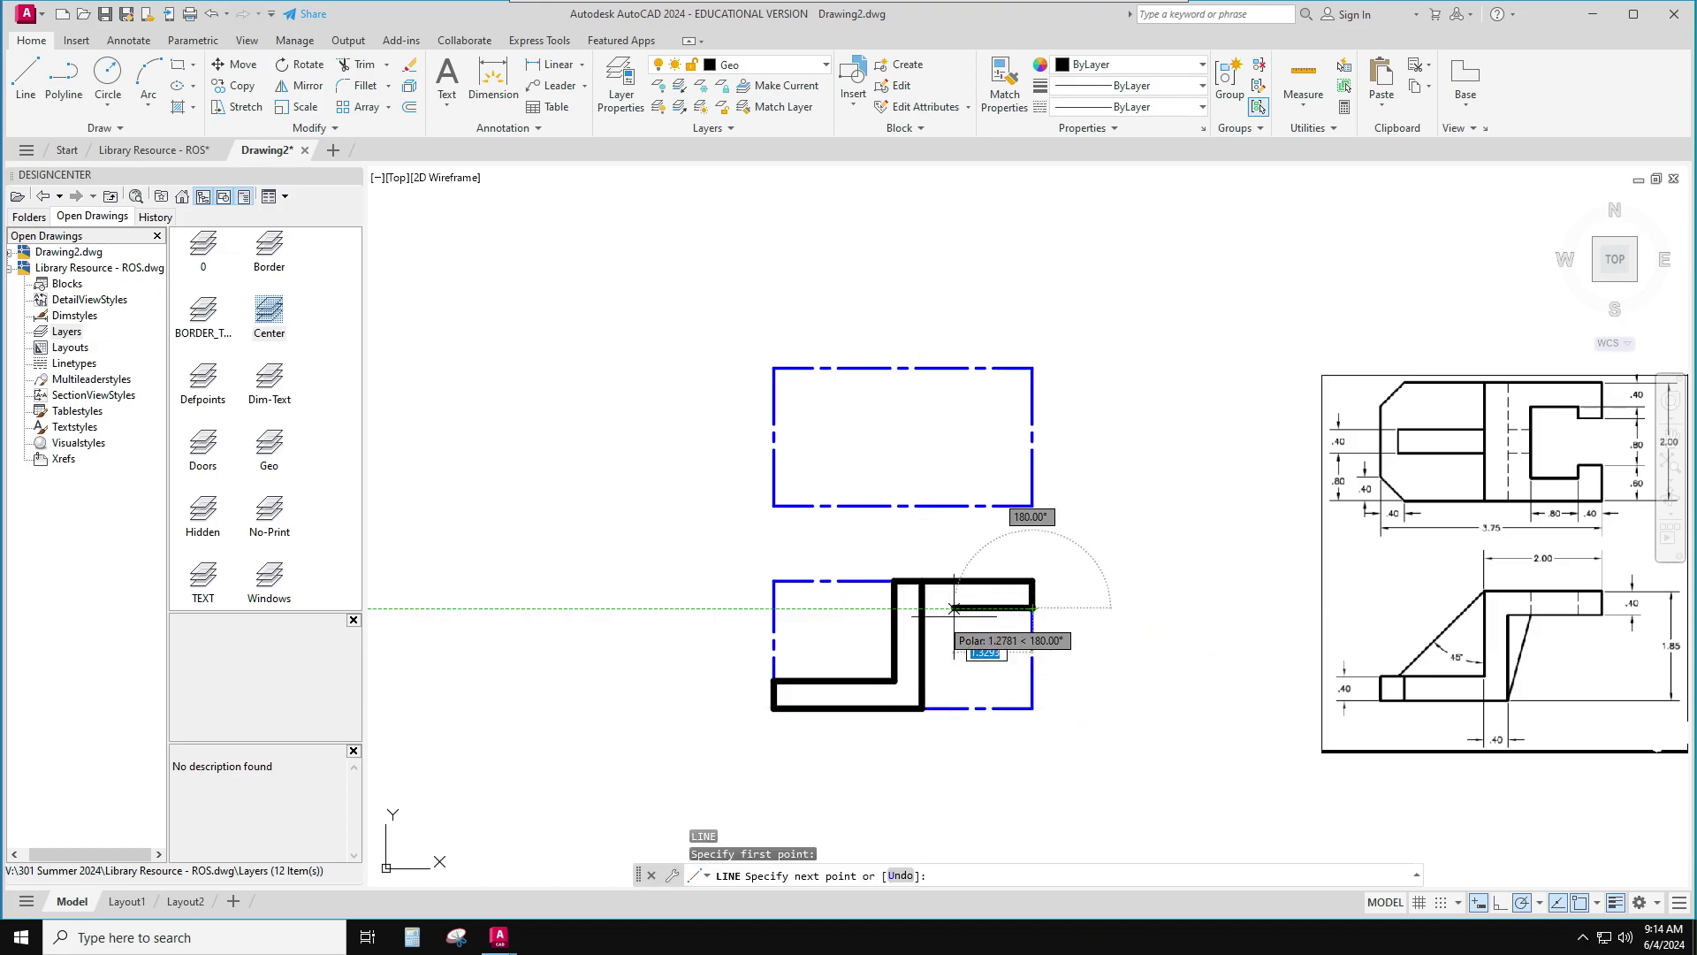
click(922, 608)
key(Return)
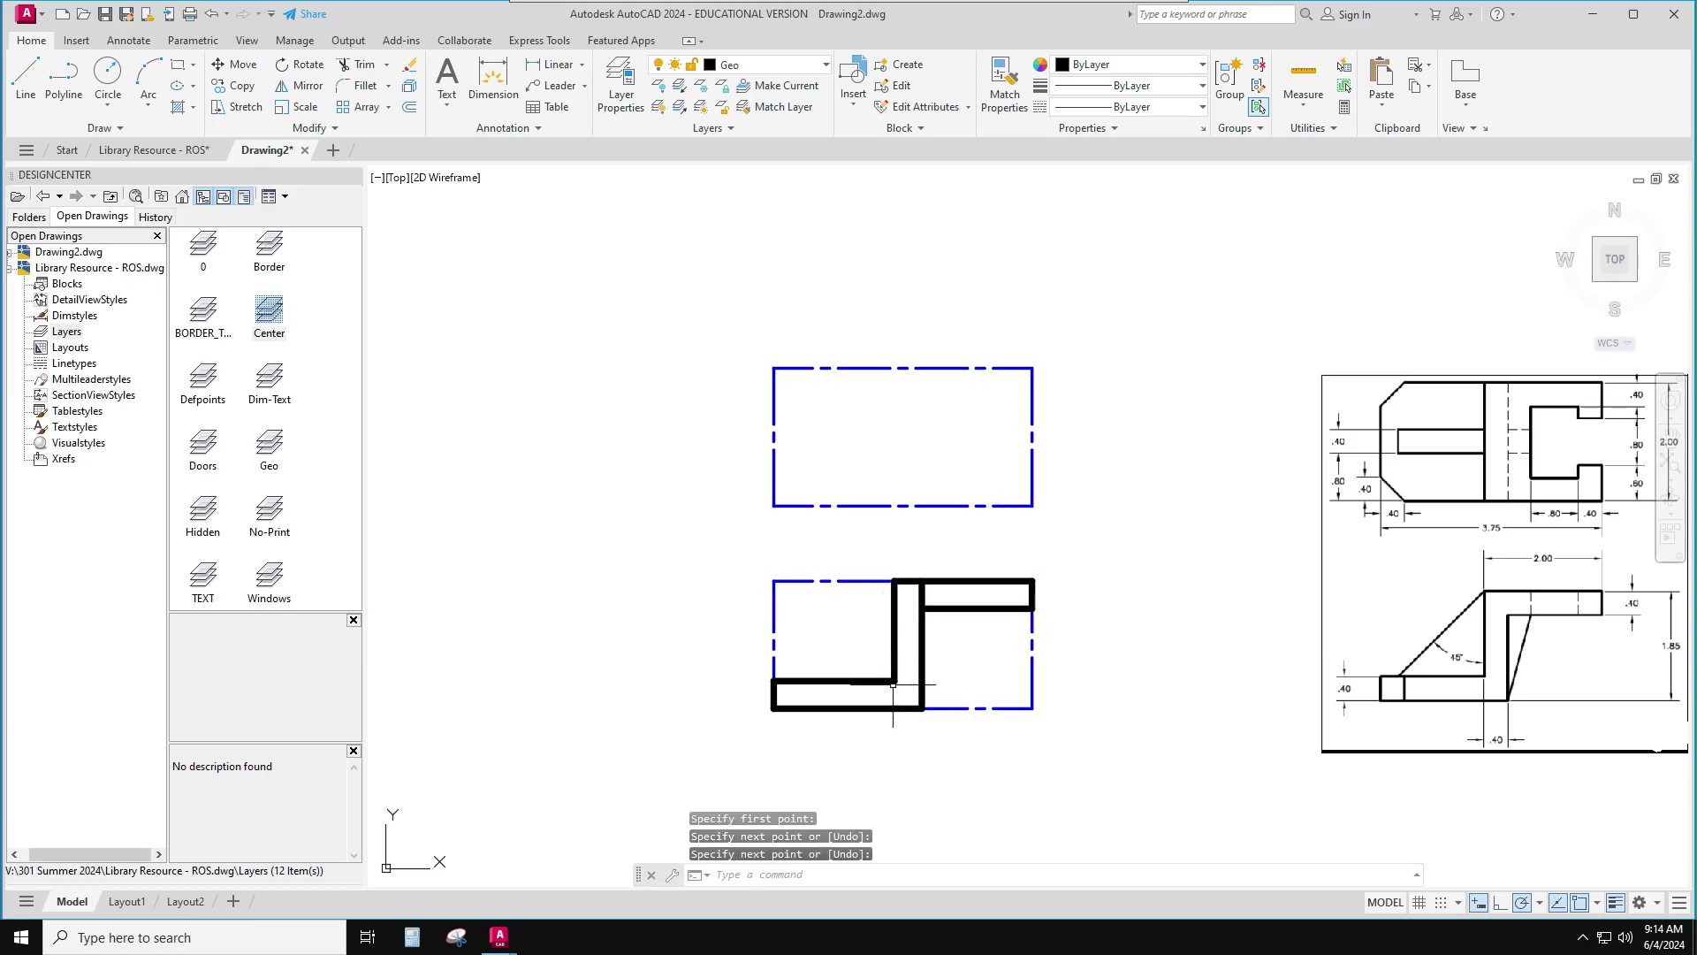
Trim the upper part of the second vertical line between the flange's top and lower edges
text(tr)
key(Return)
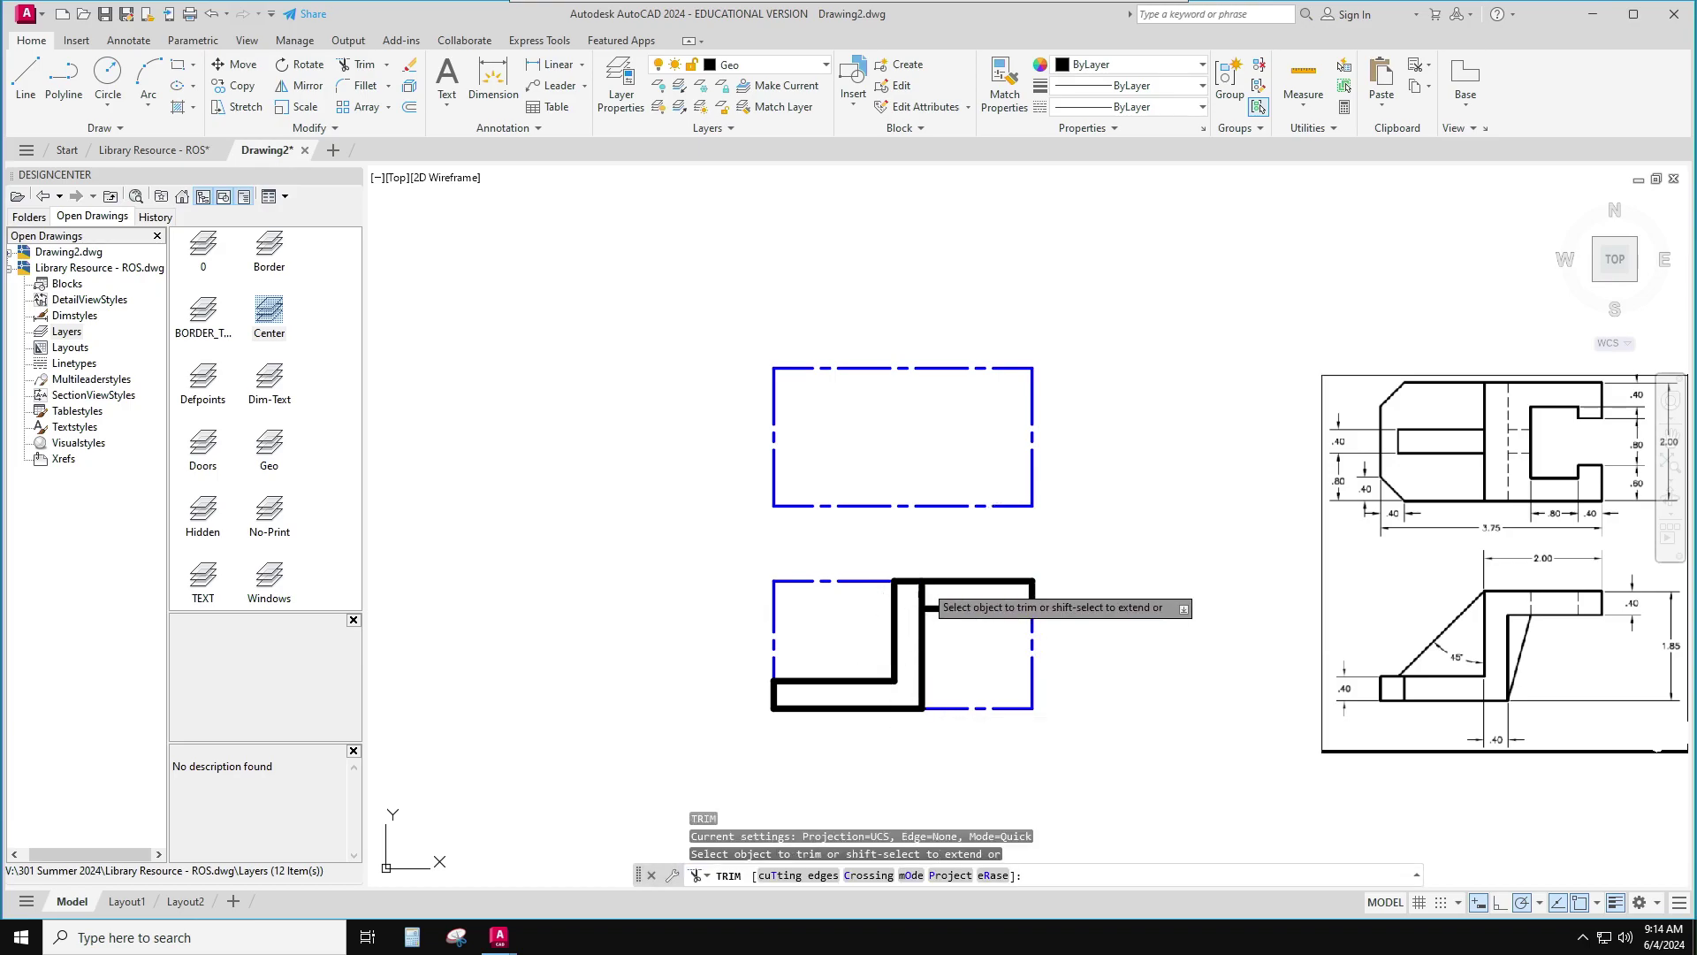
click(924, 593)
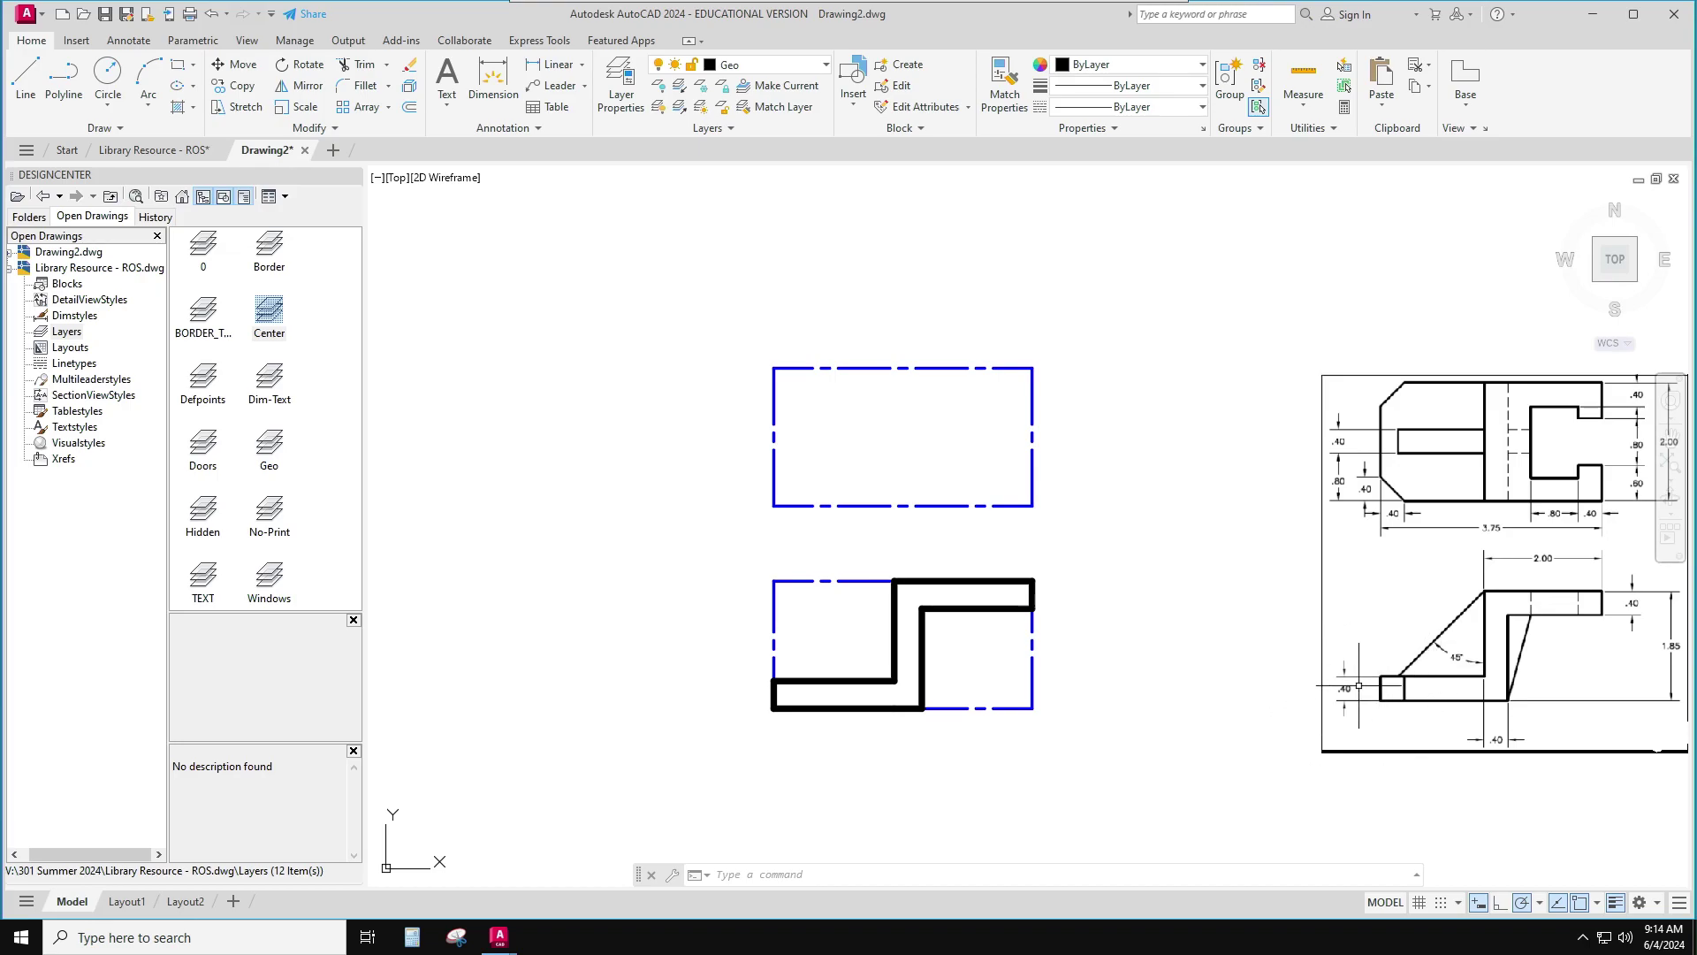
key(ctrl)
key(ctrl)
key(ctrl)
key(ctrl)
Set polar tracking to 45° increments and draw the 45° rib line from the flange's upper-left corner down to the base's upper edge
click(1539, 902)
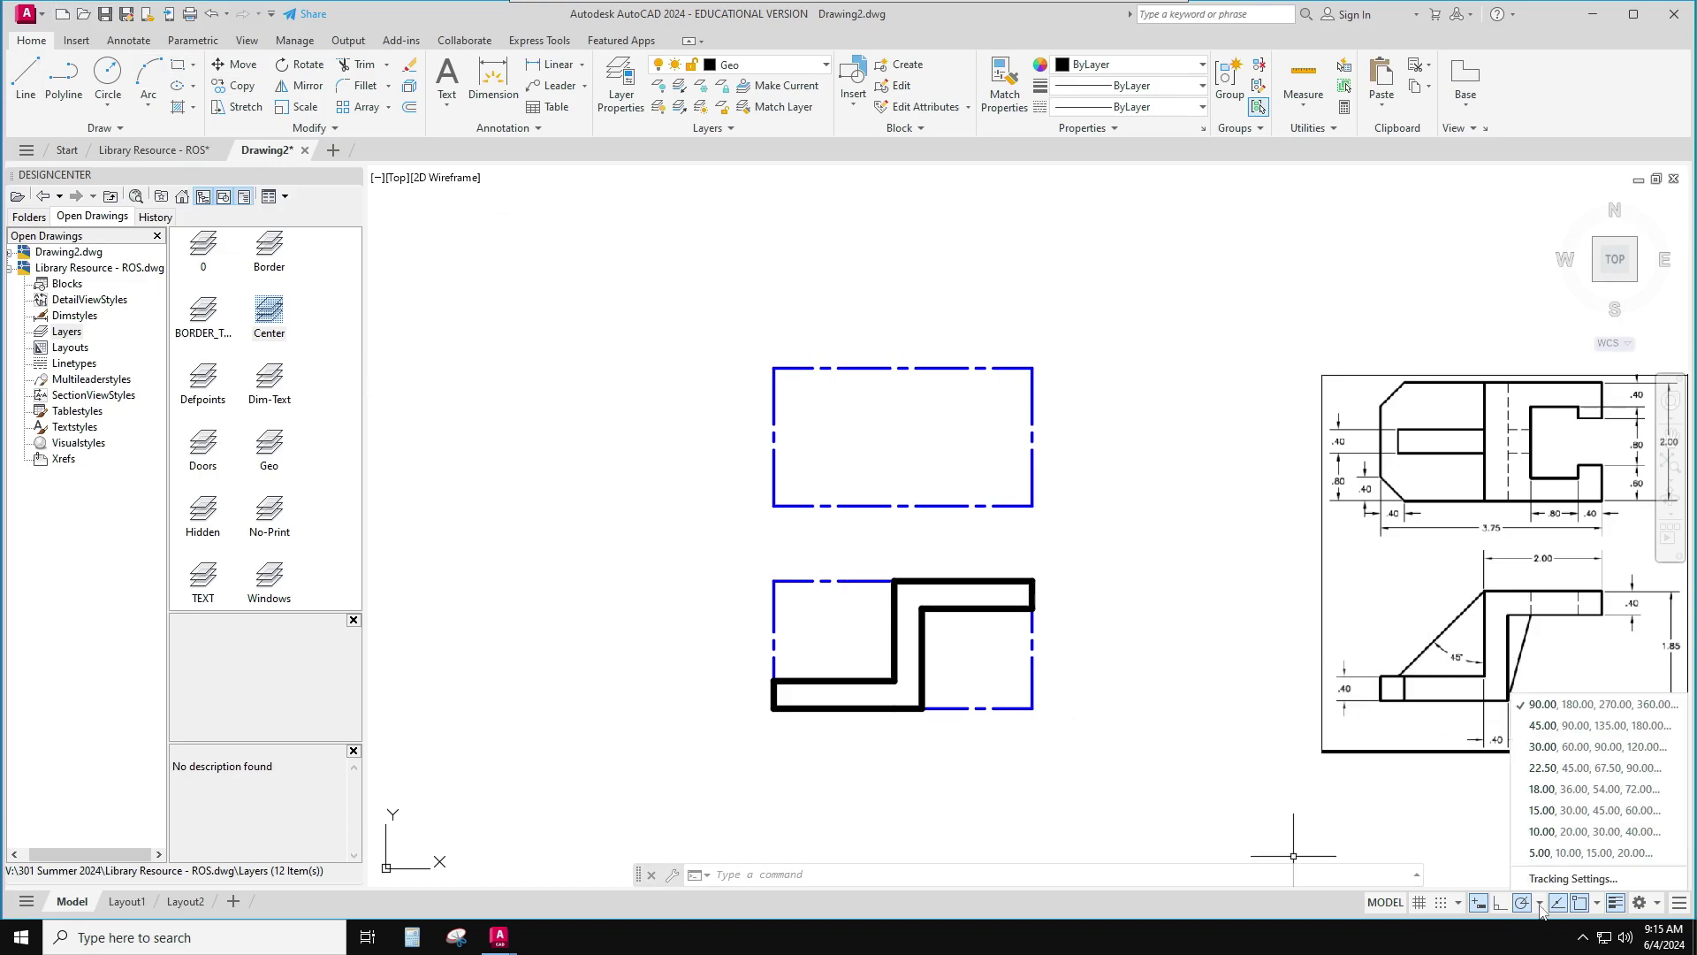
click(1549, 727)
text(l)
key(Return)
click(895, 581)
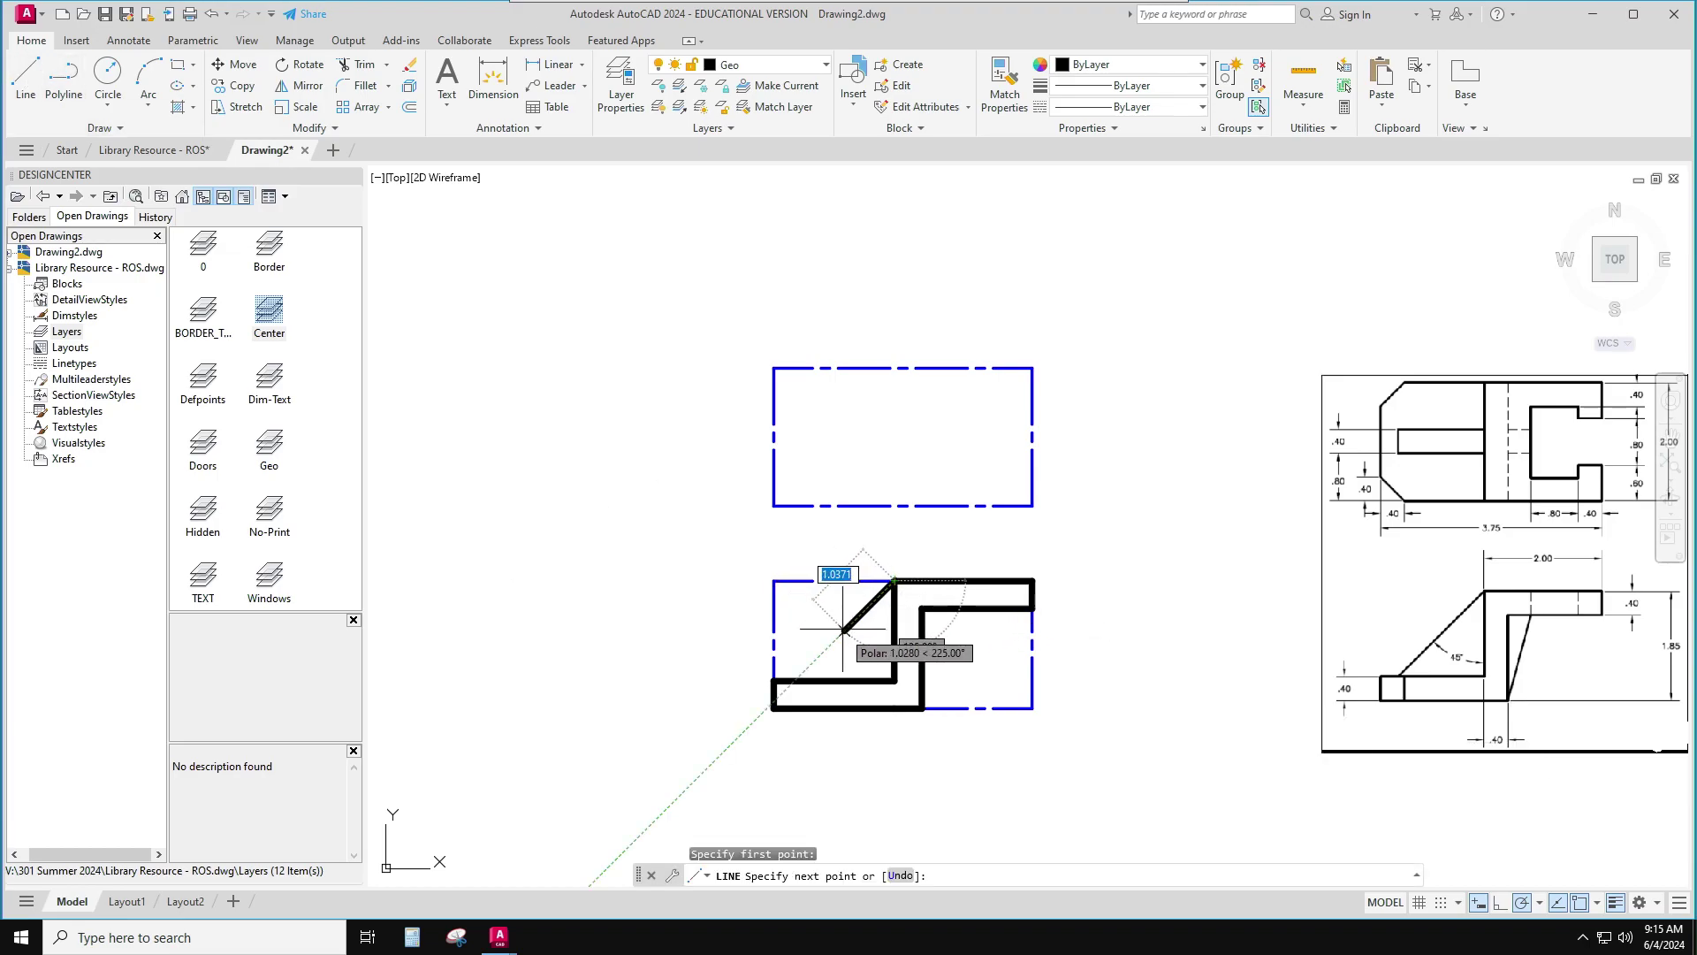
click(794, 680)
key(Escape)
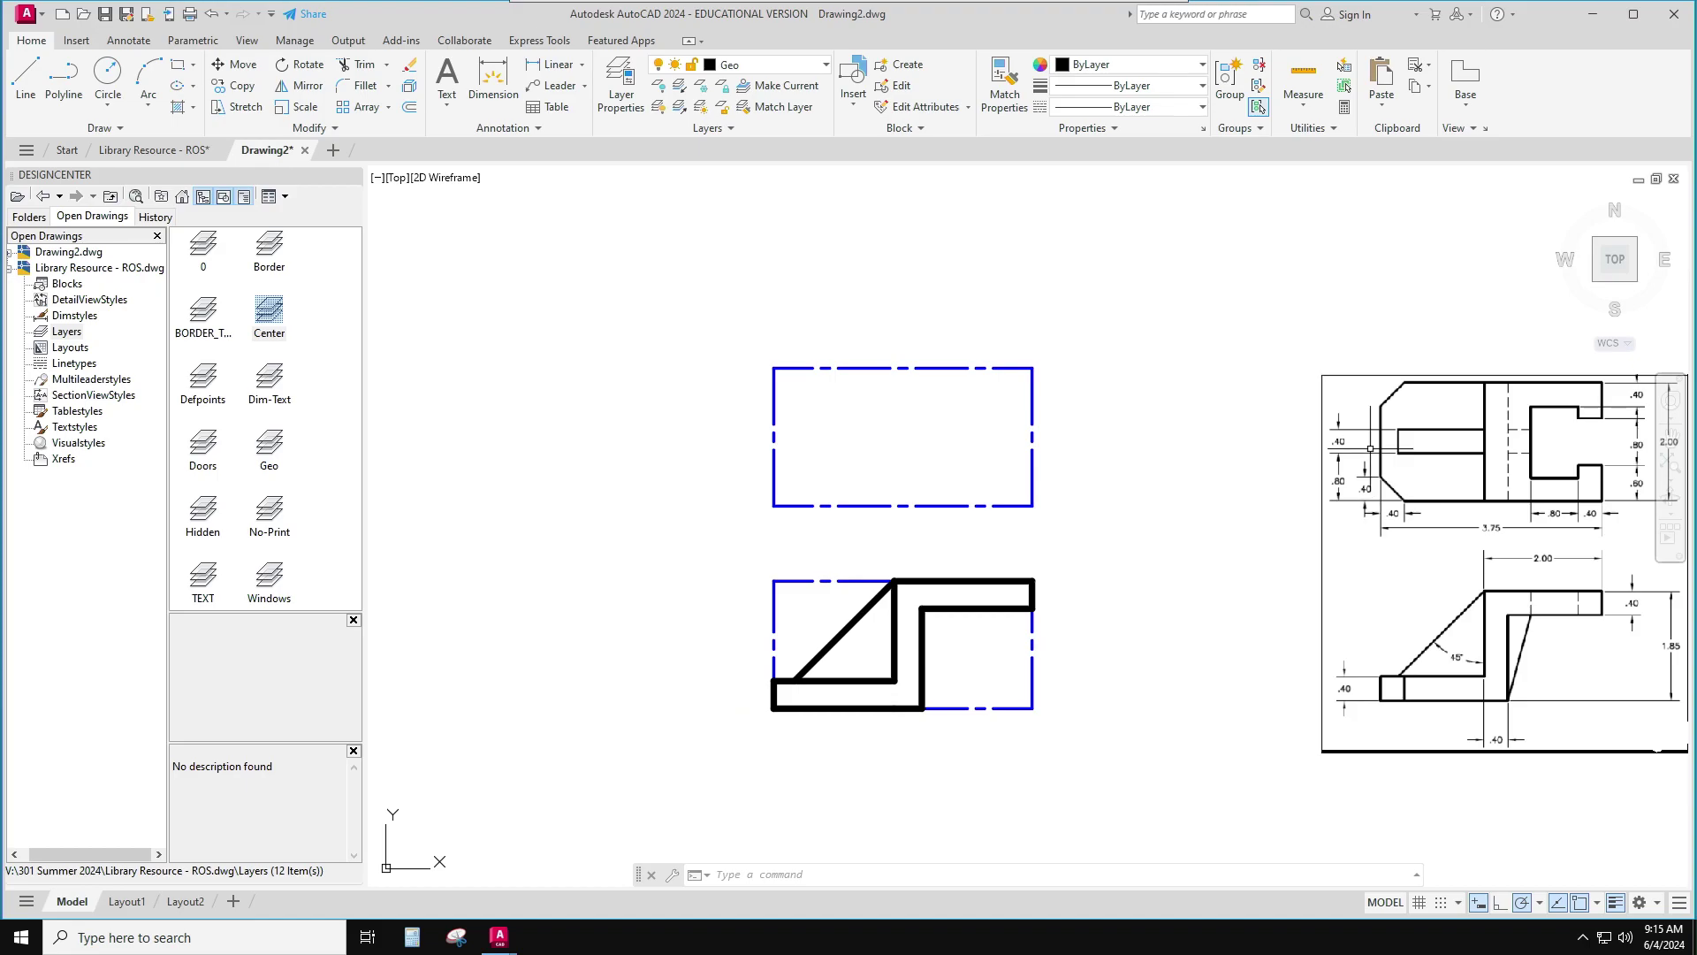
Trace the top, left and bottom edges of the top view box with continuous lines, leaving the right side open
click(25, 78)
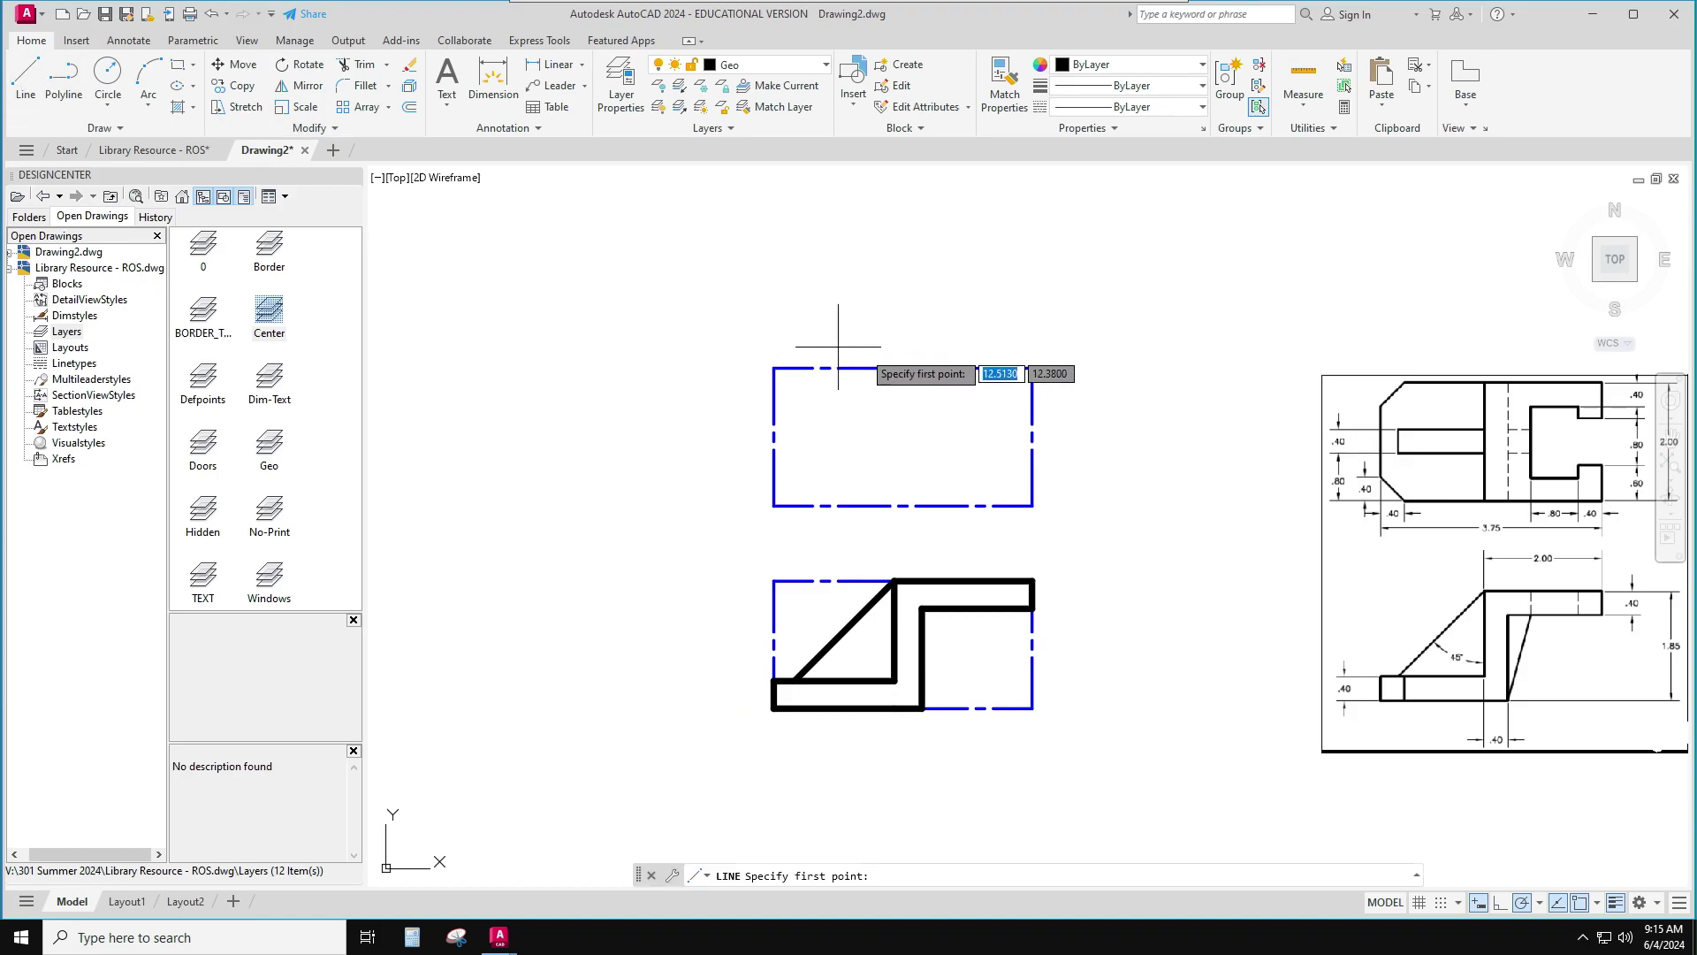
click(1032, 368)
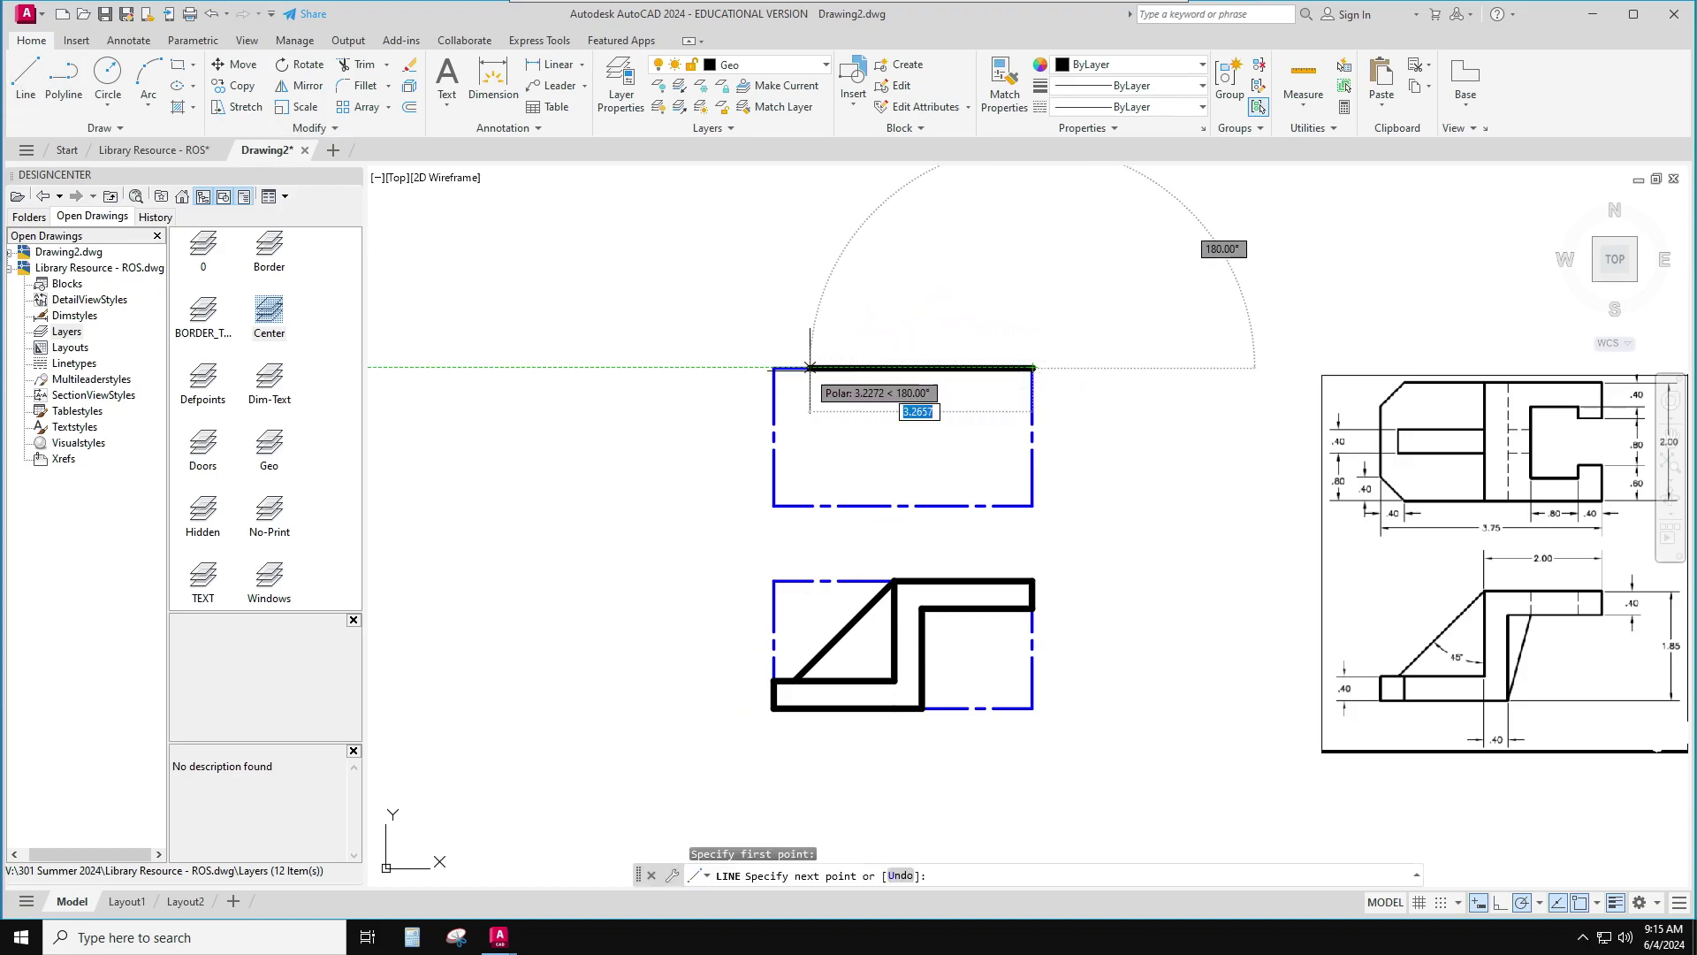
click(774, 367)
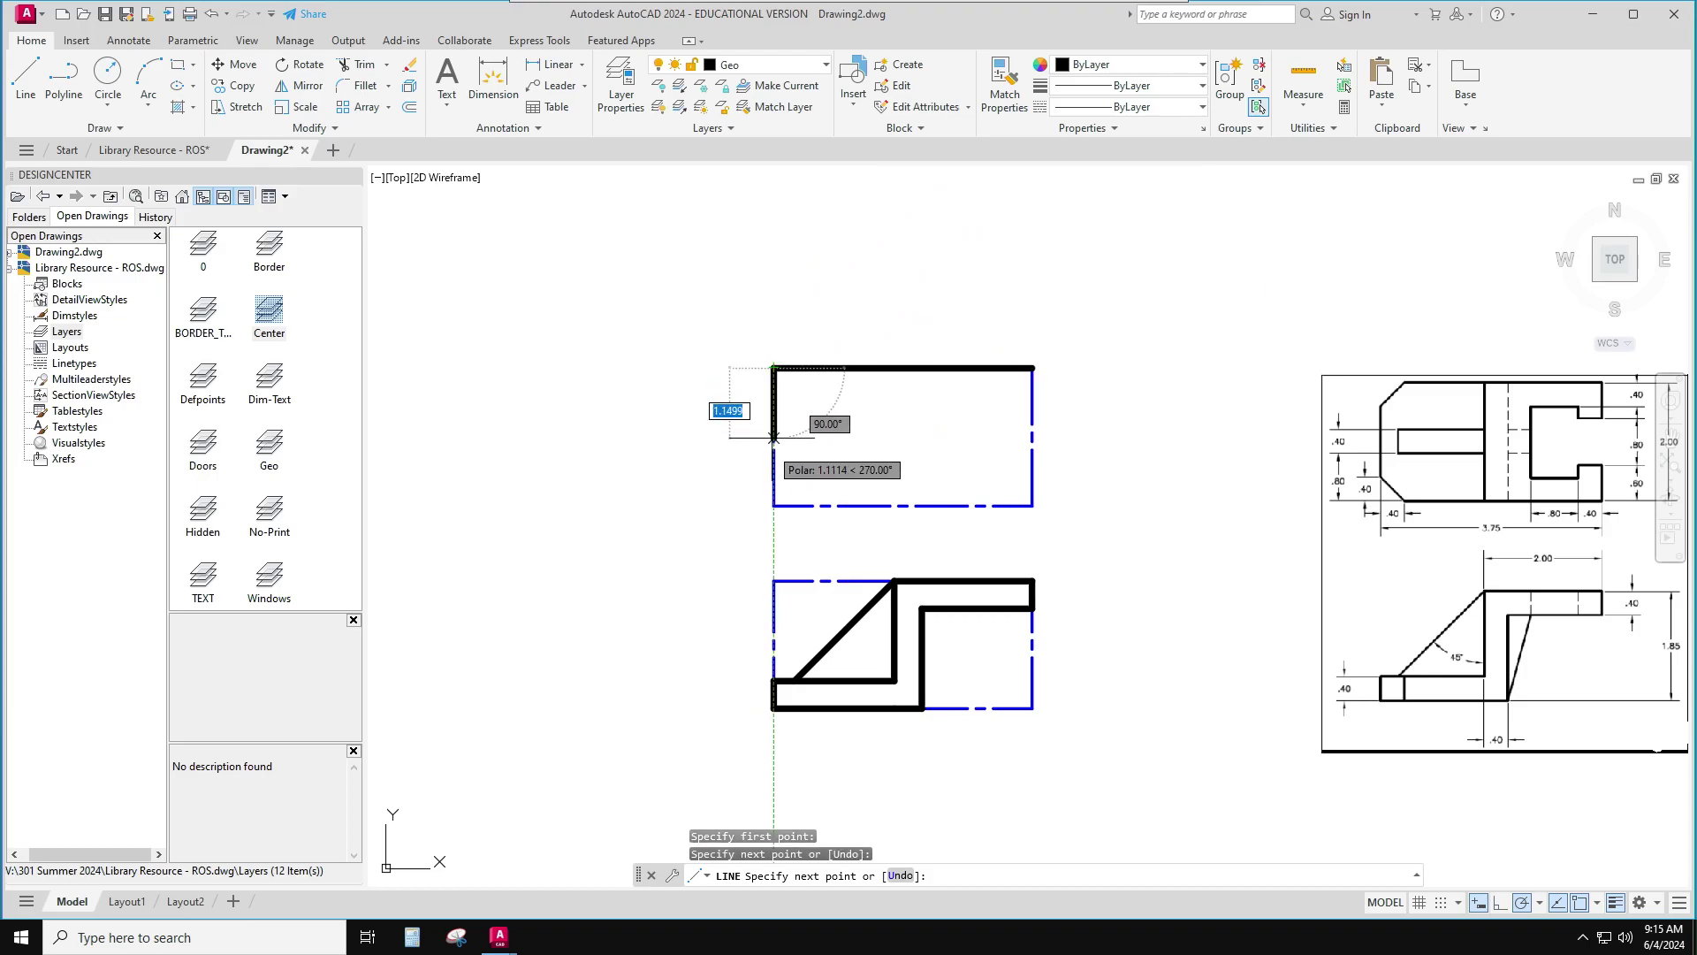
click(774, 505)
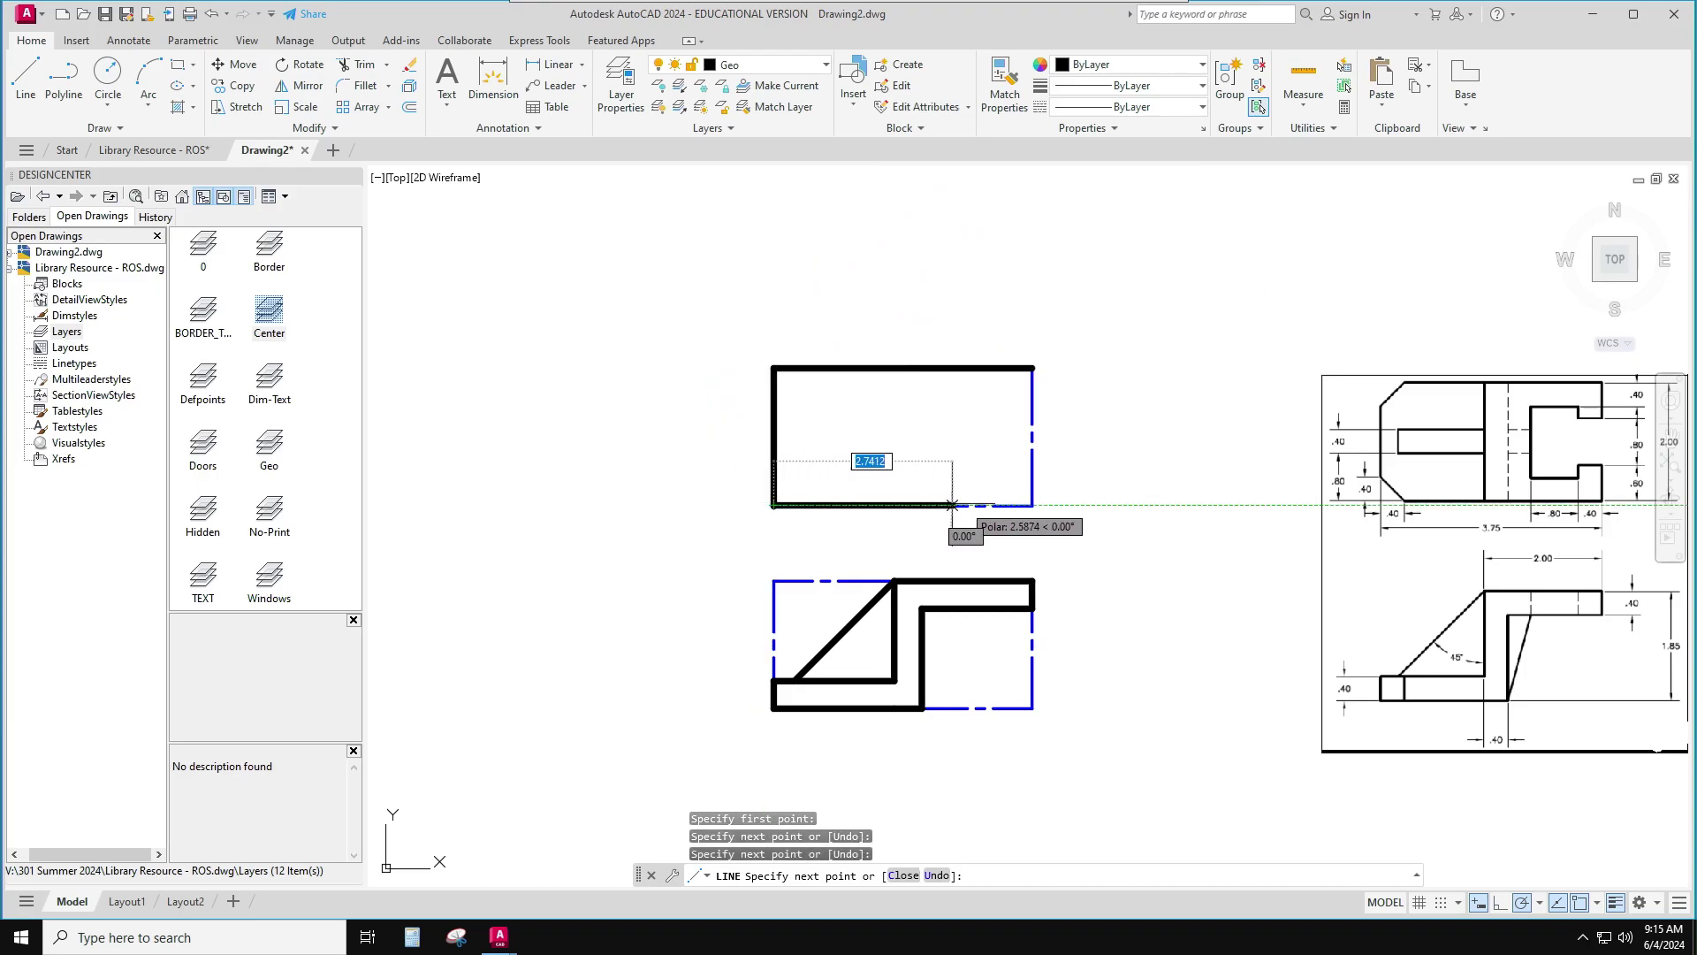
click(1033, 505)
key(Return)
key(Escape)
key(Escape)
Chamfer the lower-left corner of the top view outline with both chamfer distances set to 0.4
text(chan)
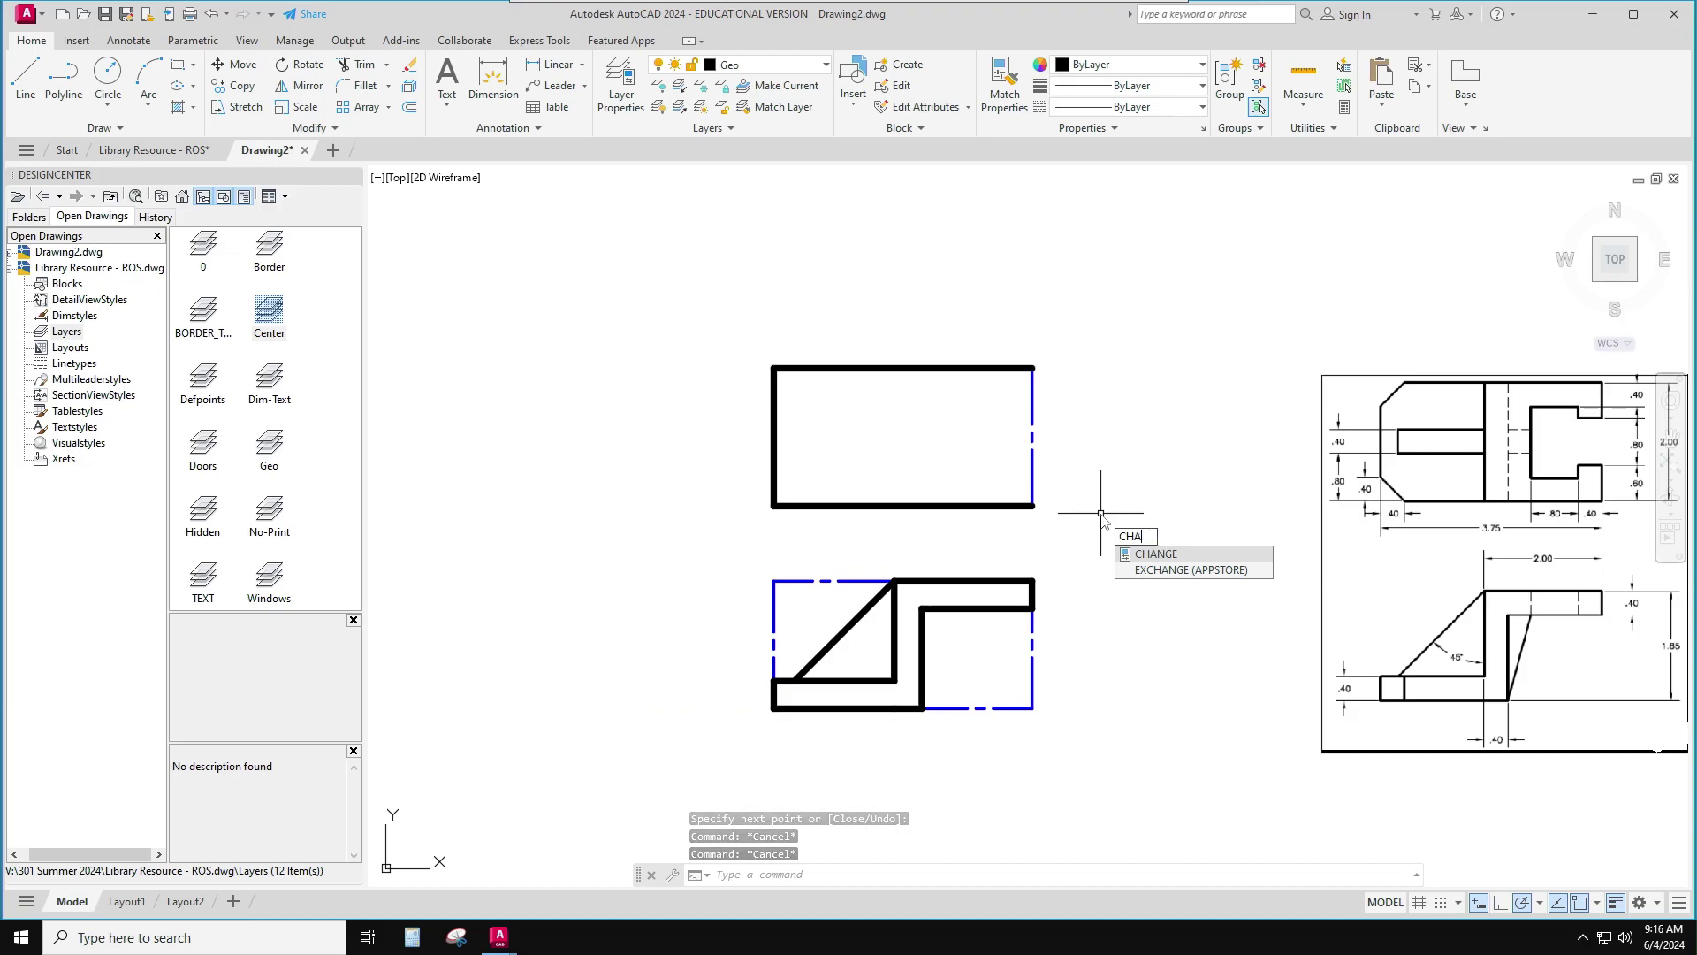
key(BackSpace)
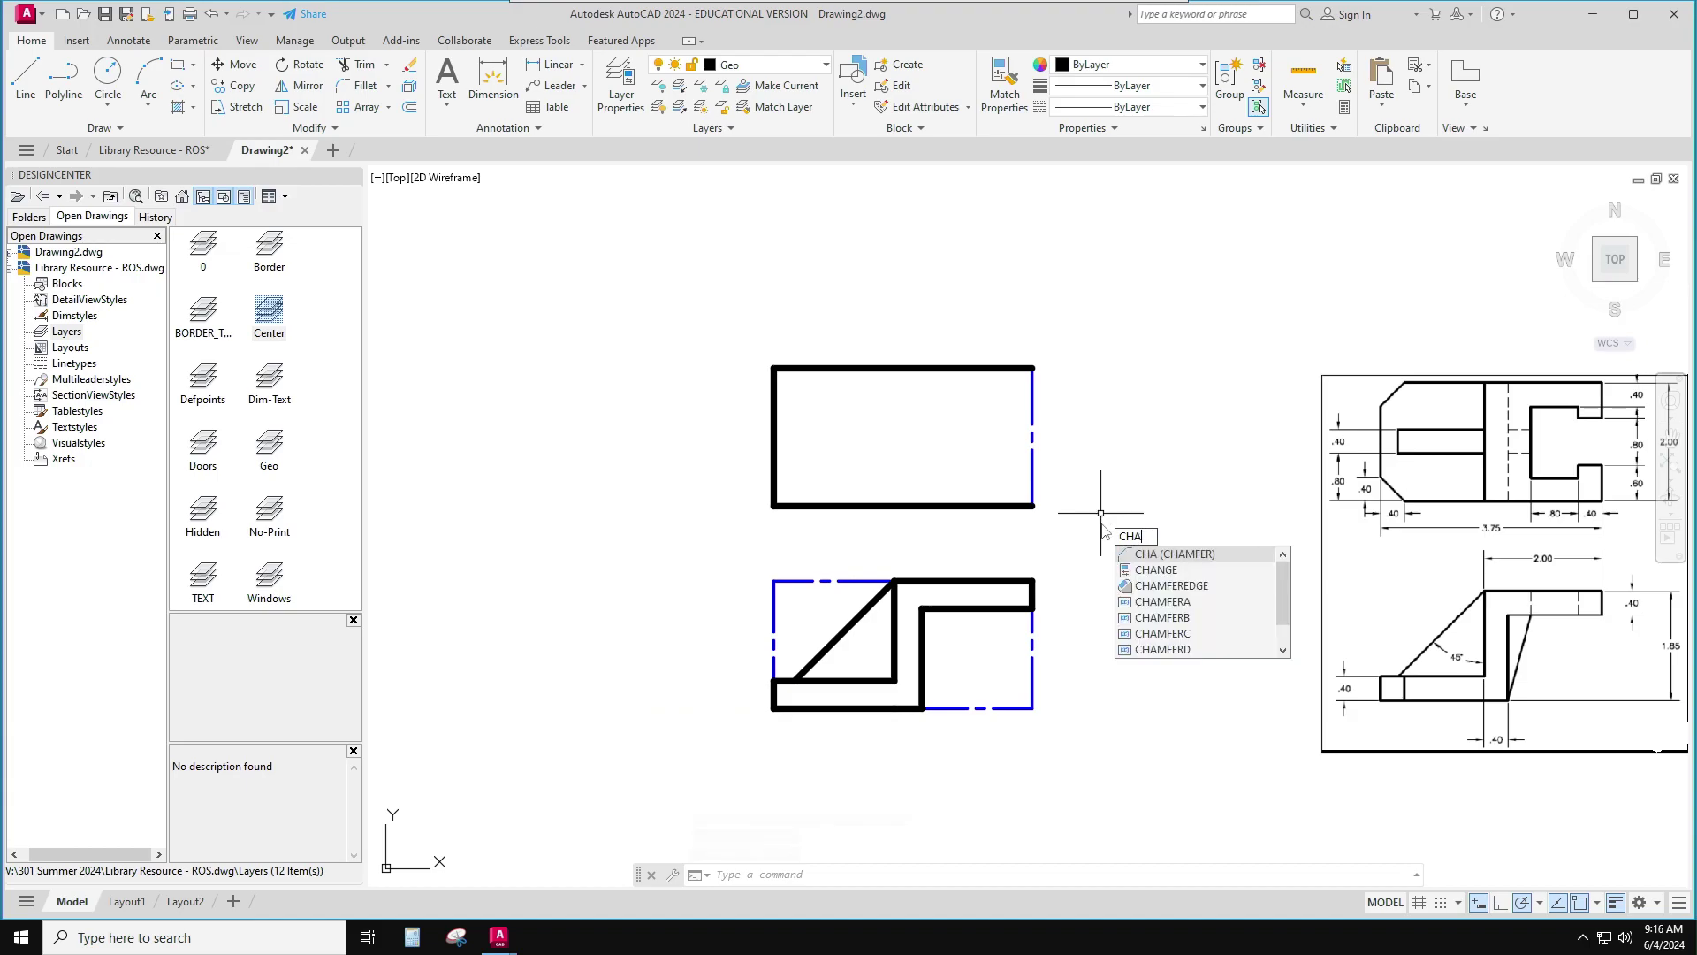
key(Return)
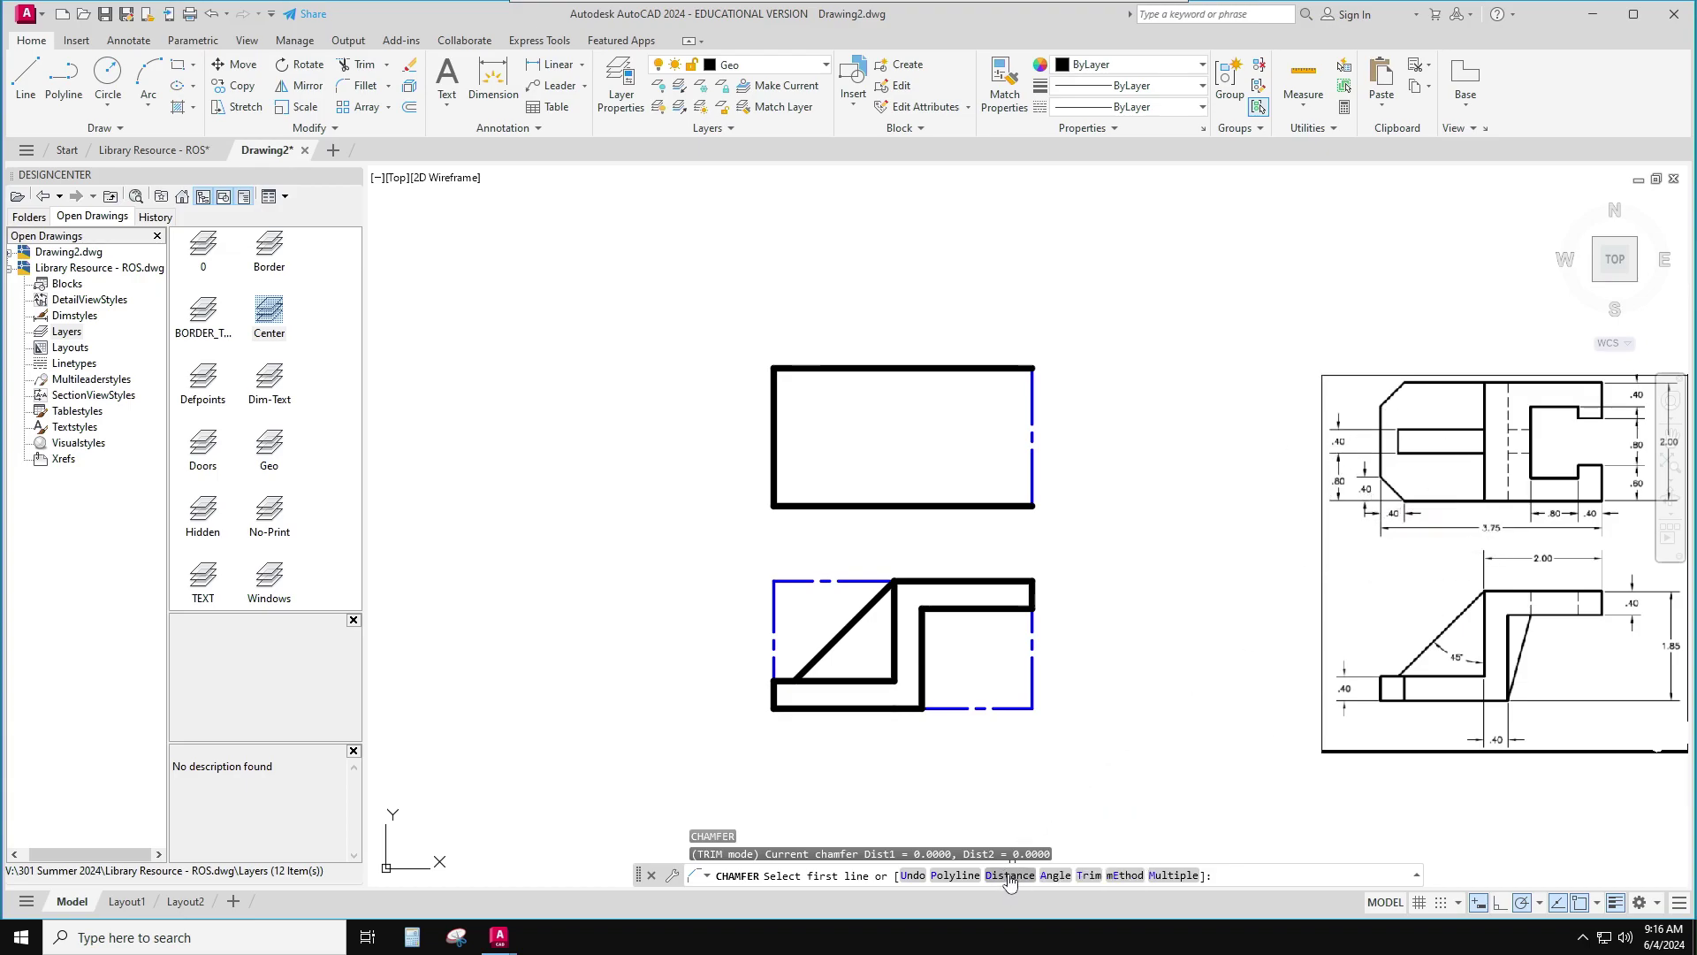
text(d)
key(Return)
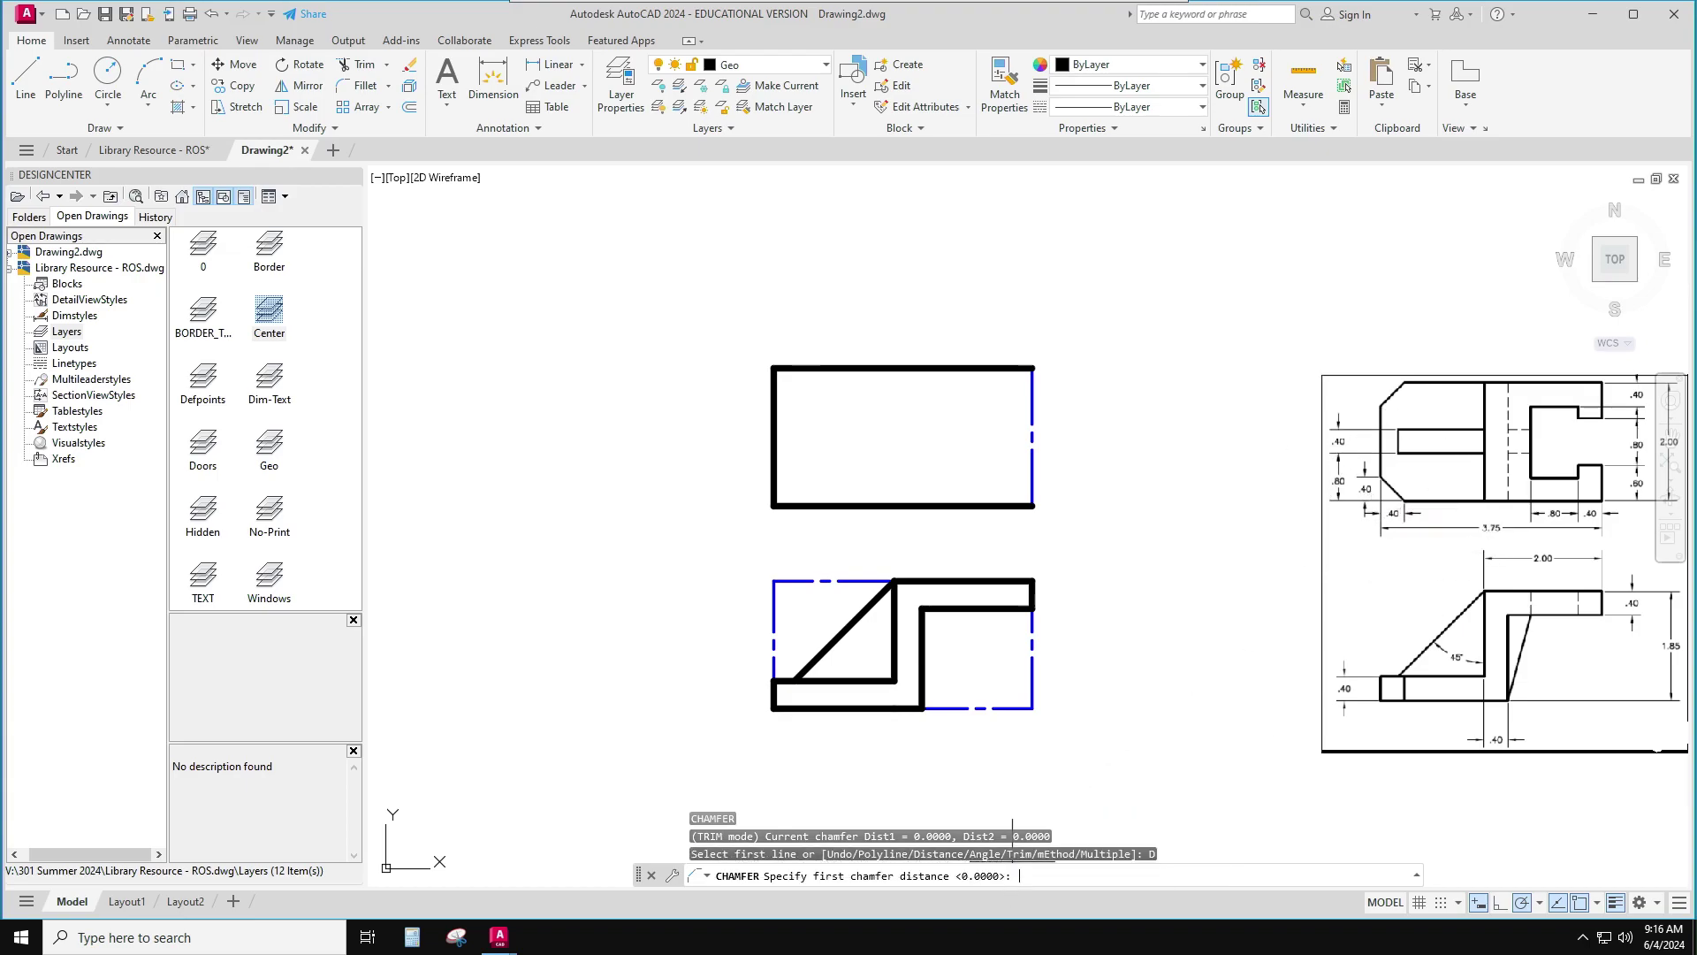
text(.4)
key(Return)
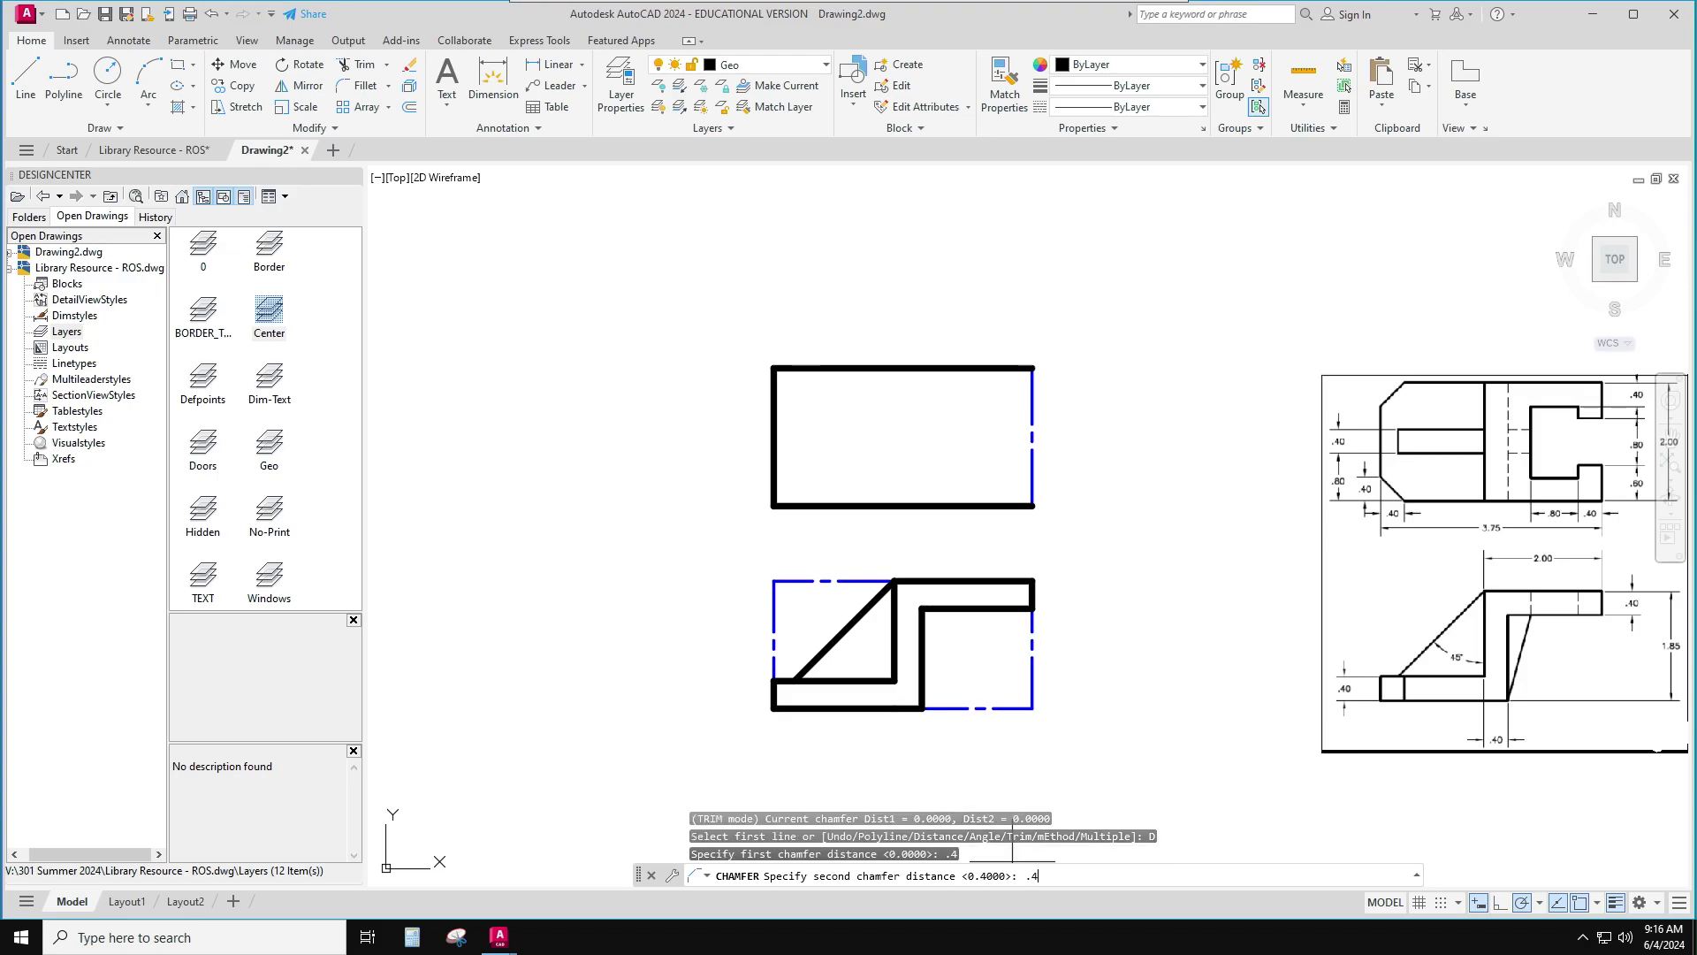
text(.4)
key(Return)
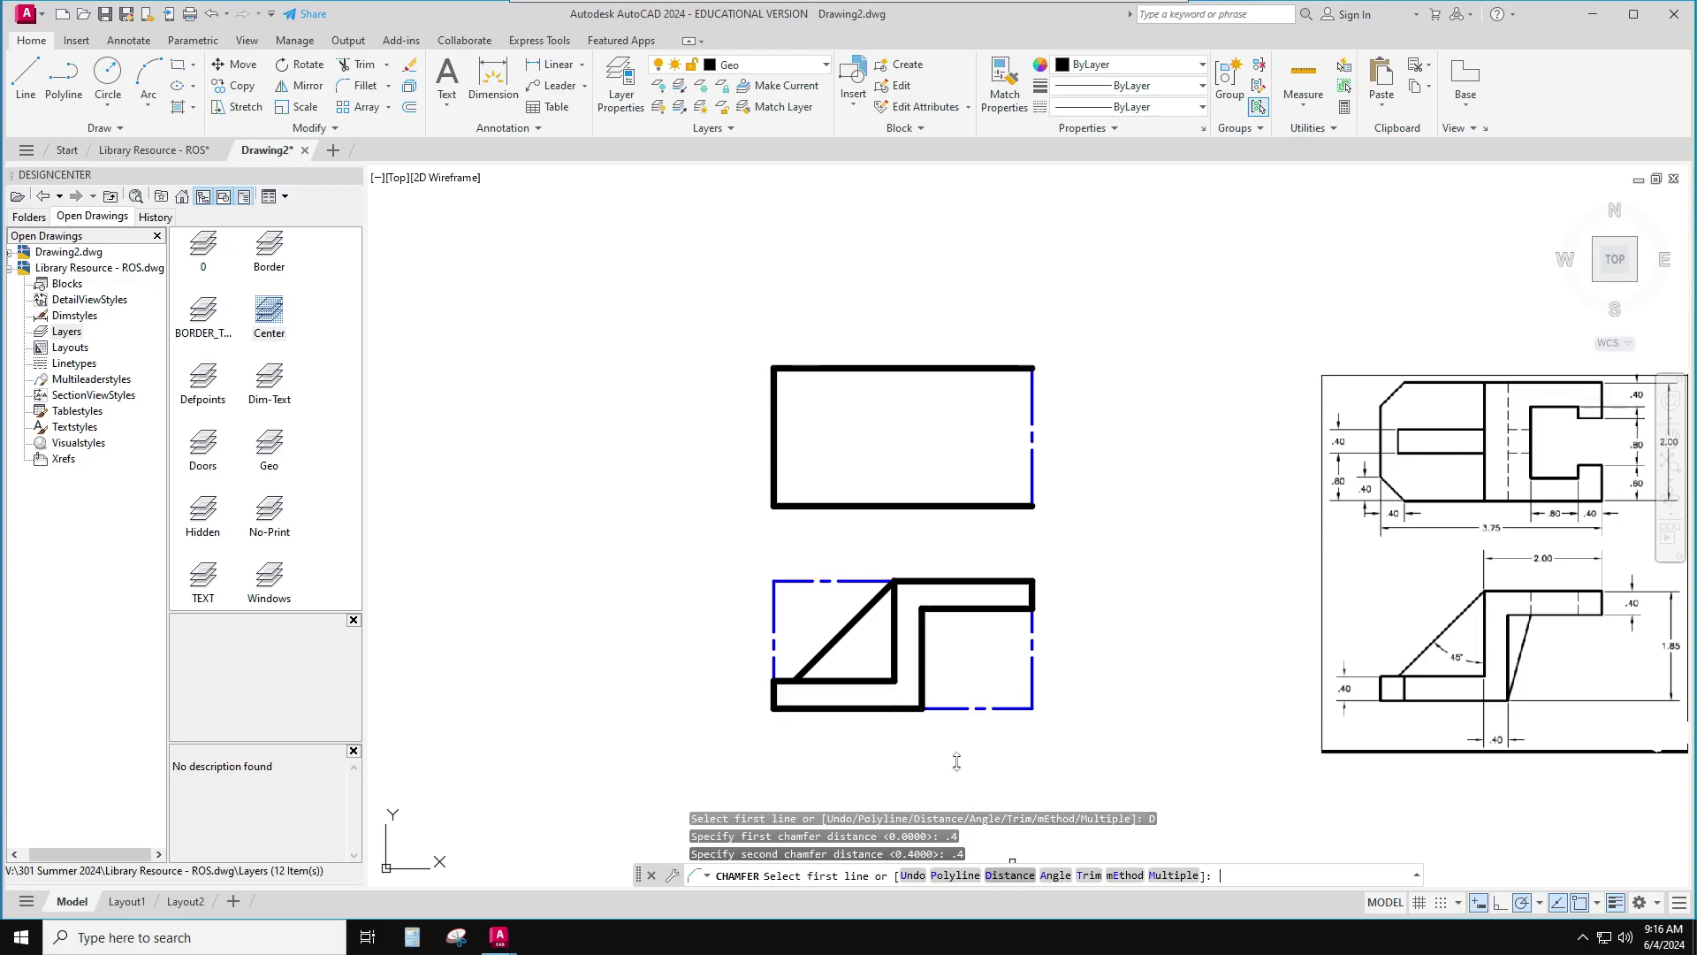
click(798, 504)
click(775, 488)
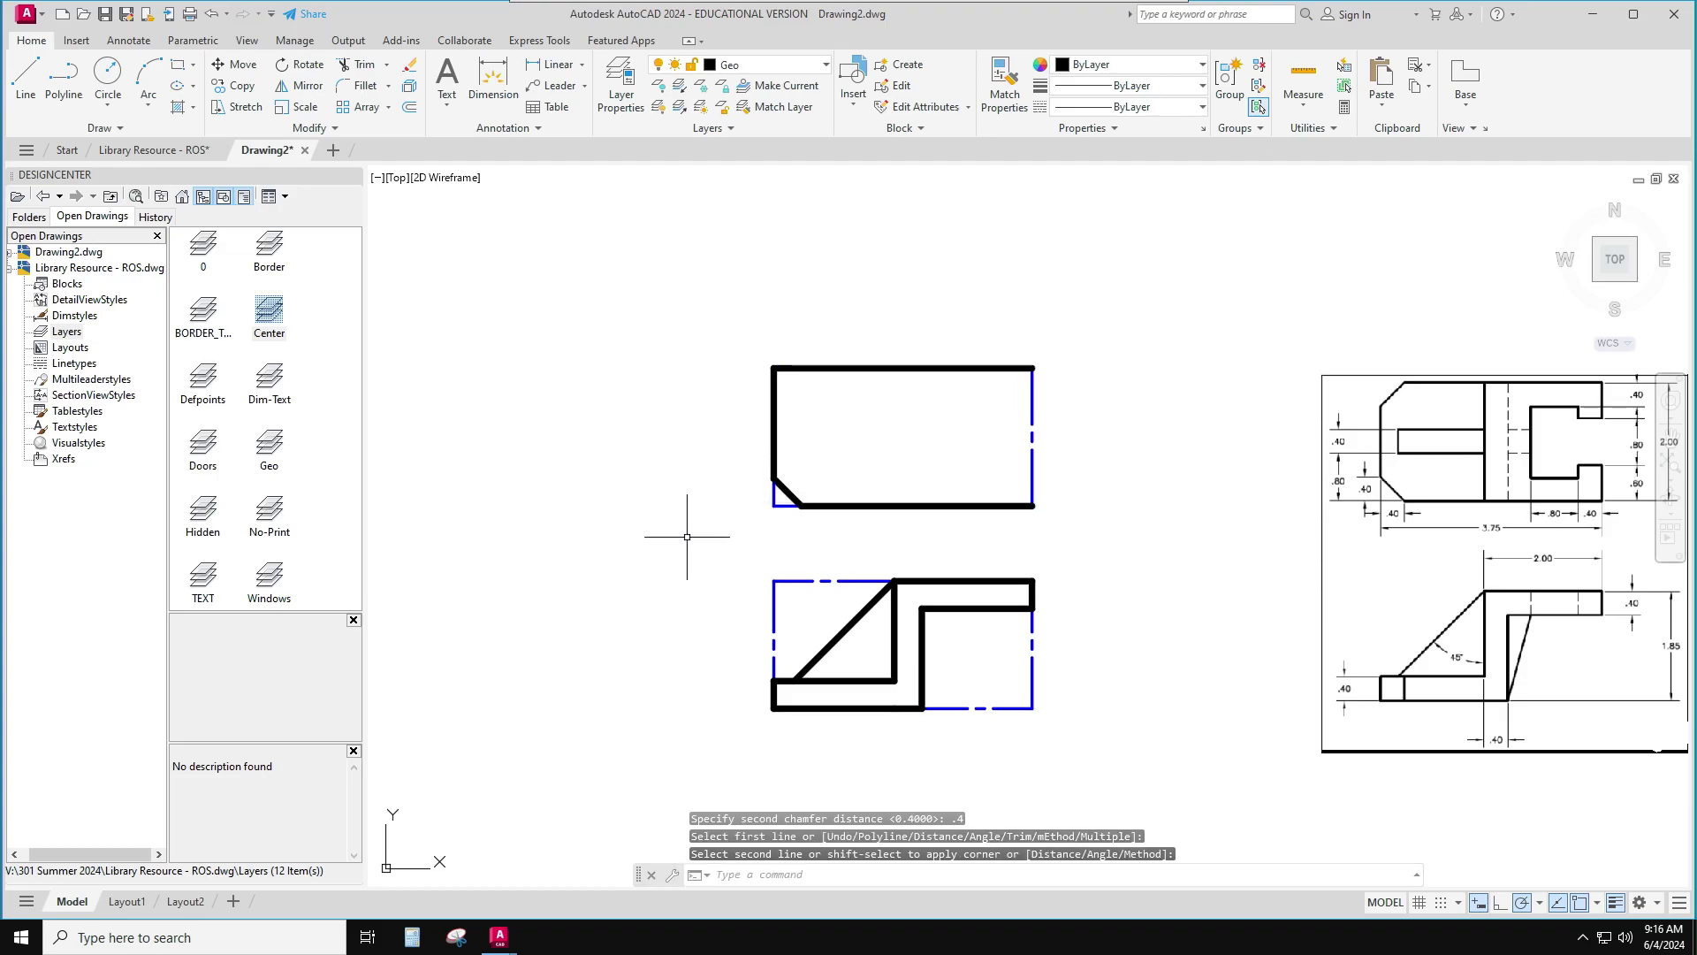
Chamfer the upper-left corner of the top view outline with the same 0.4 distances
key(Return)
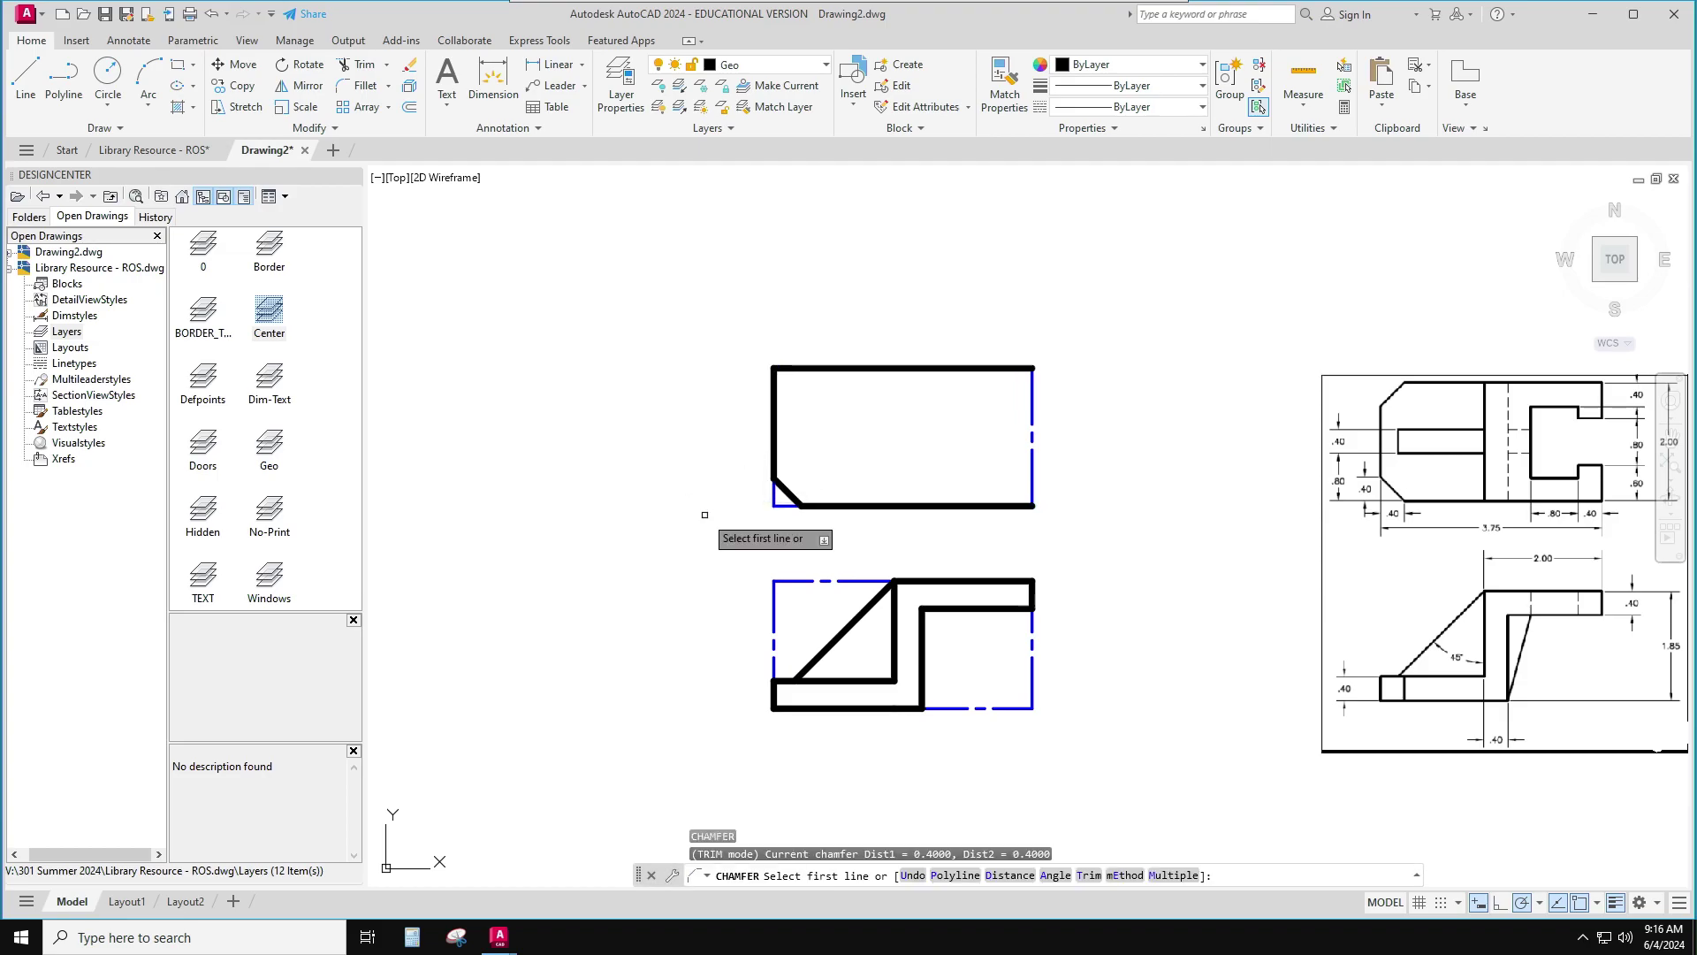
click(774, 392)
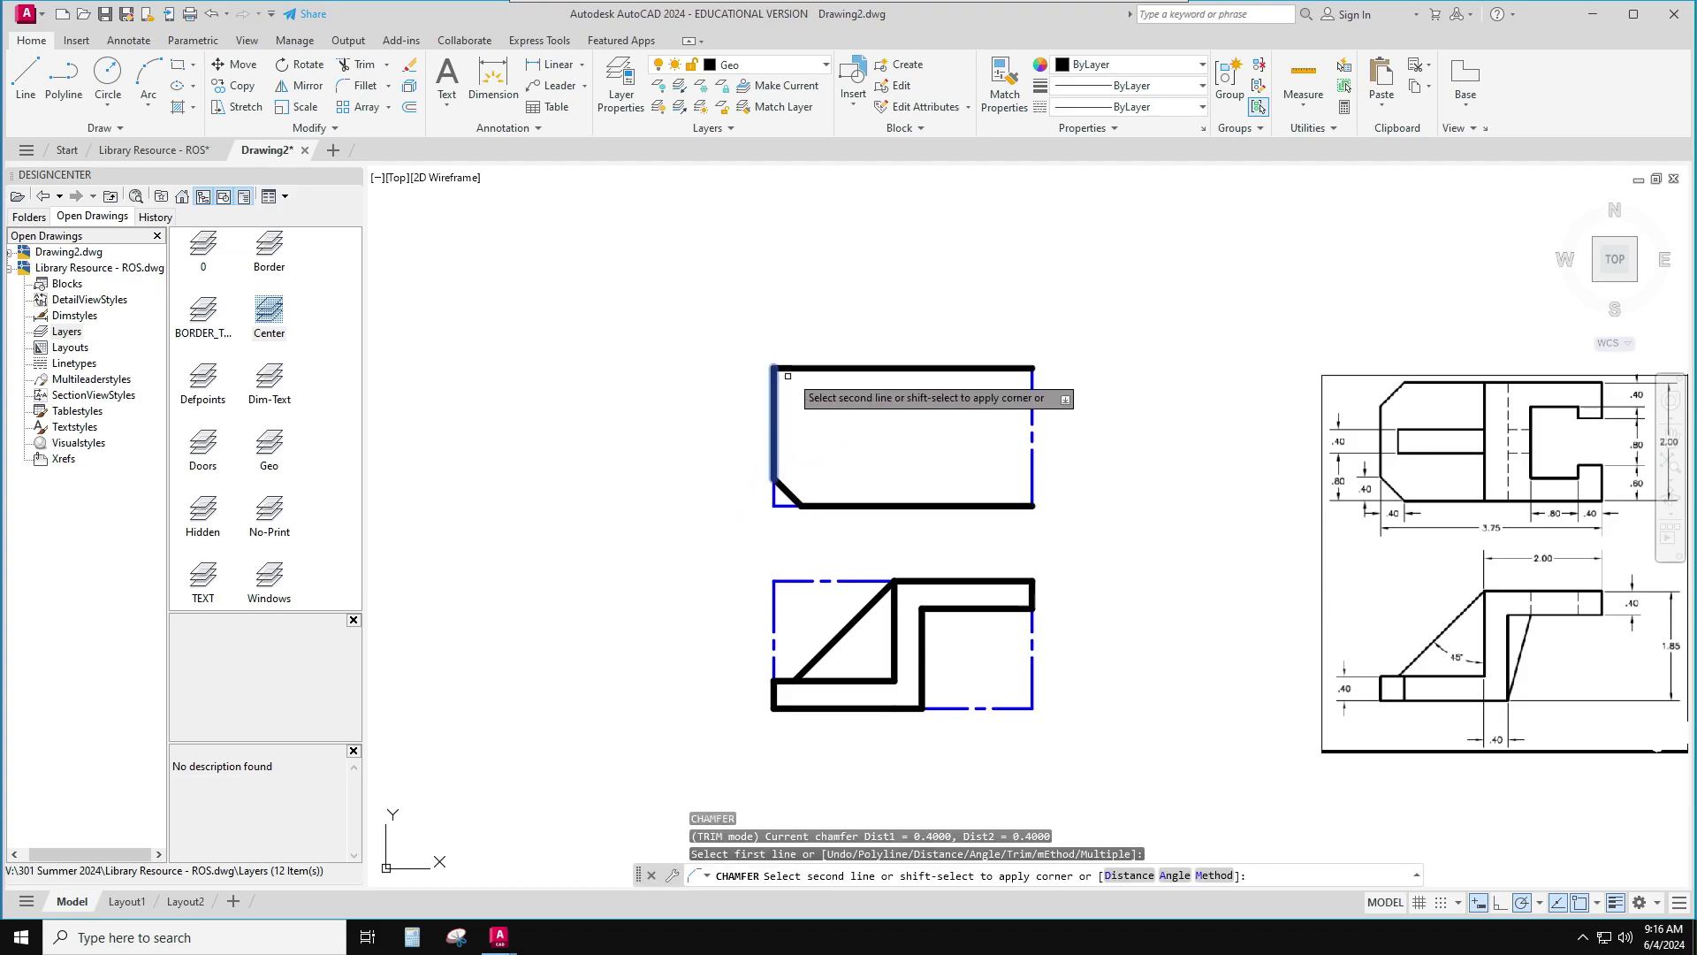
click(791, 368)
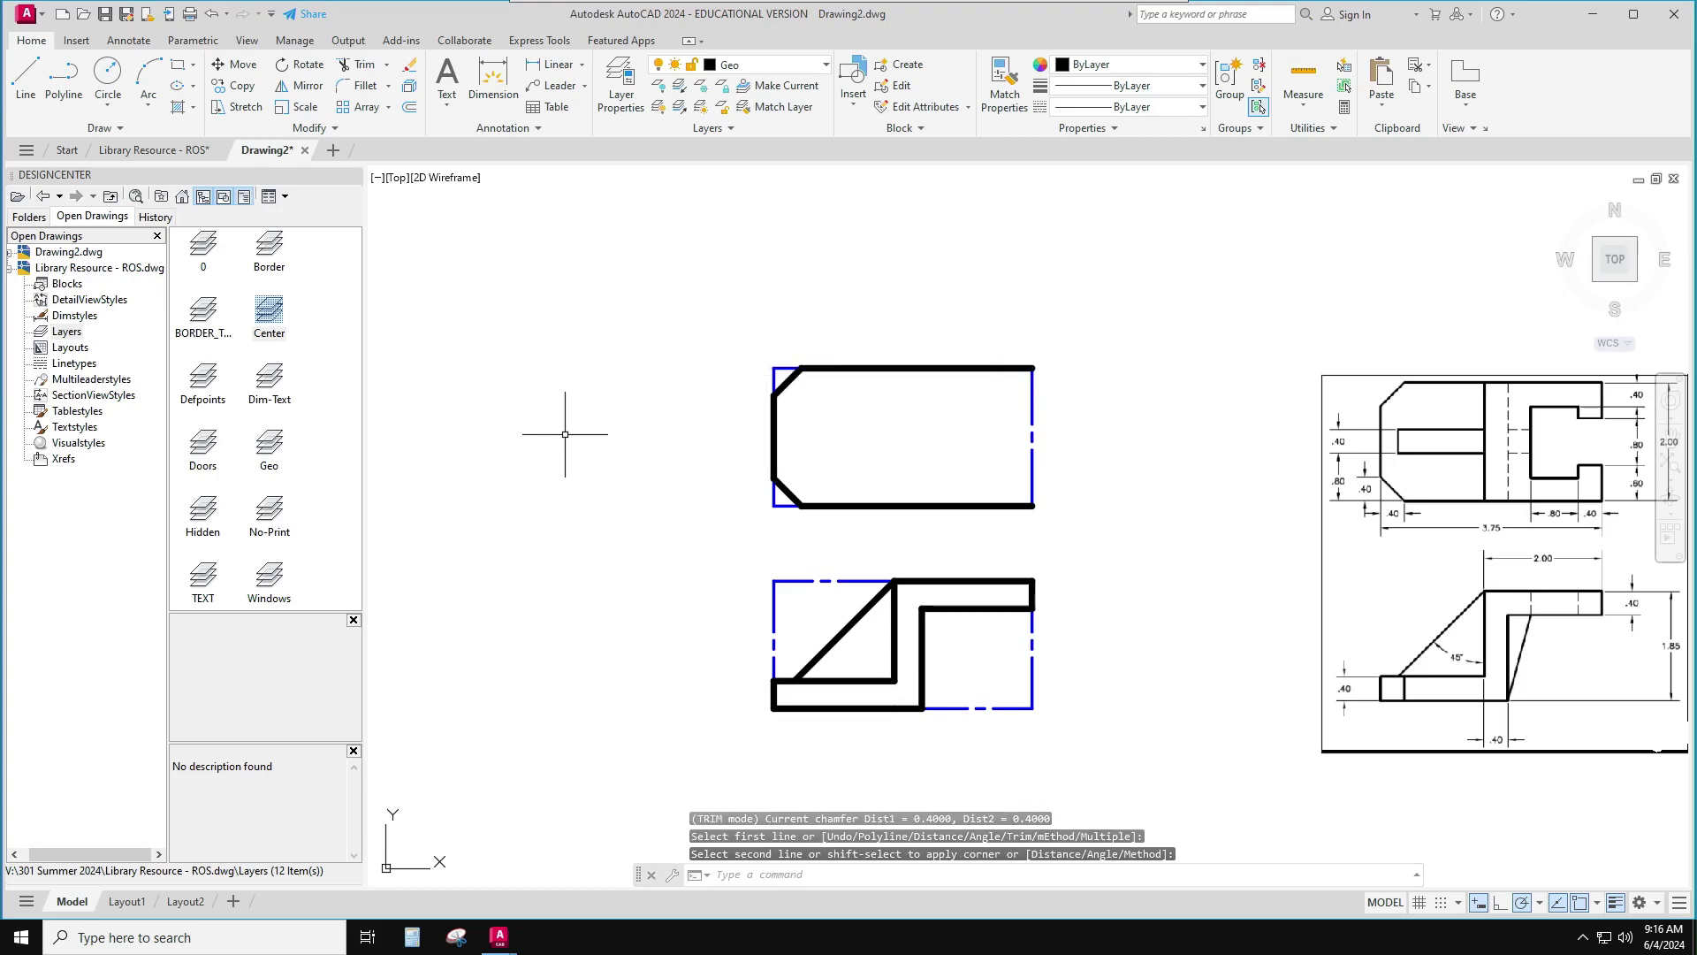
key(Escape)
key(Escape)
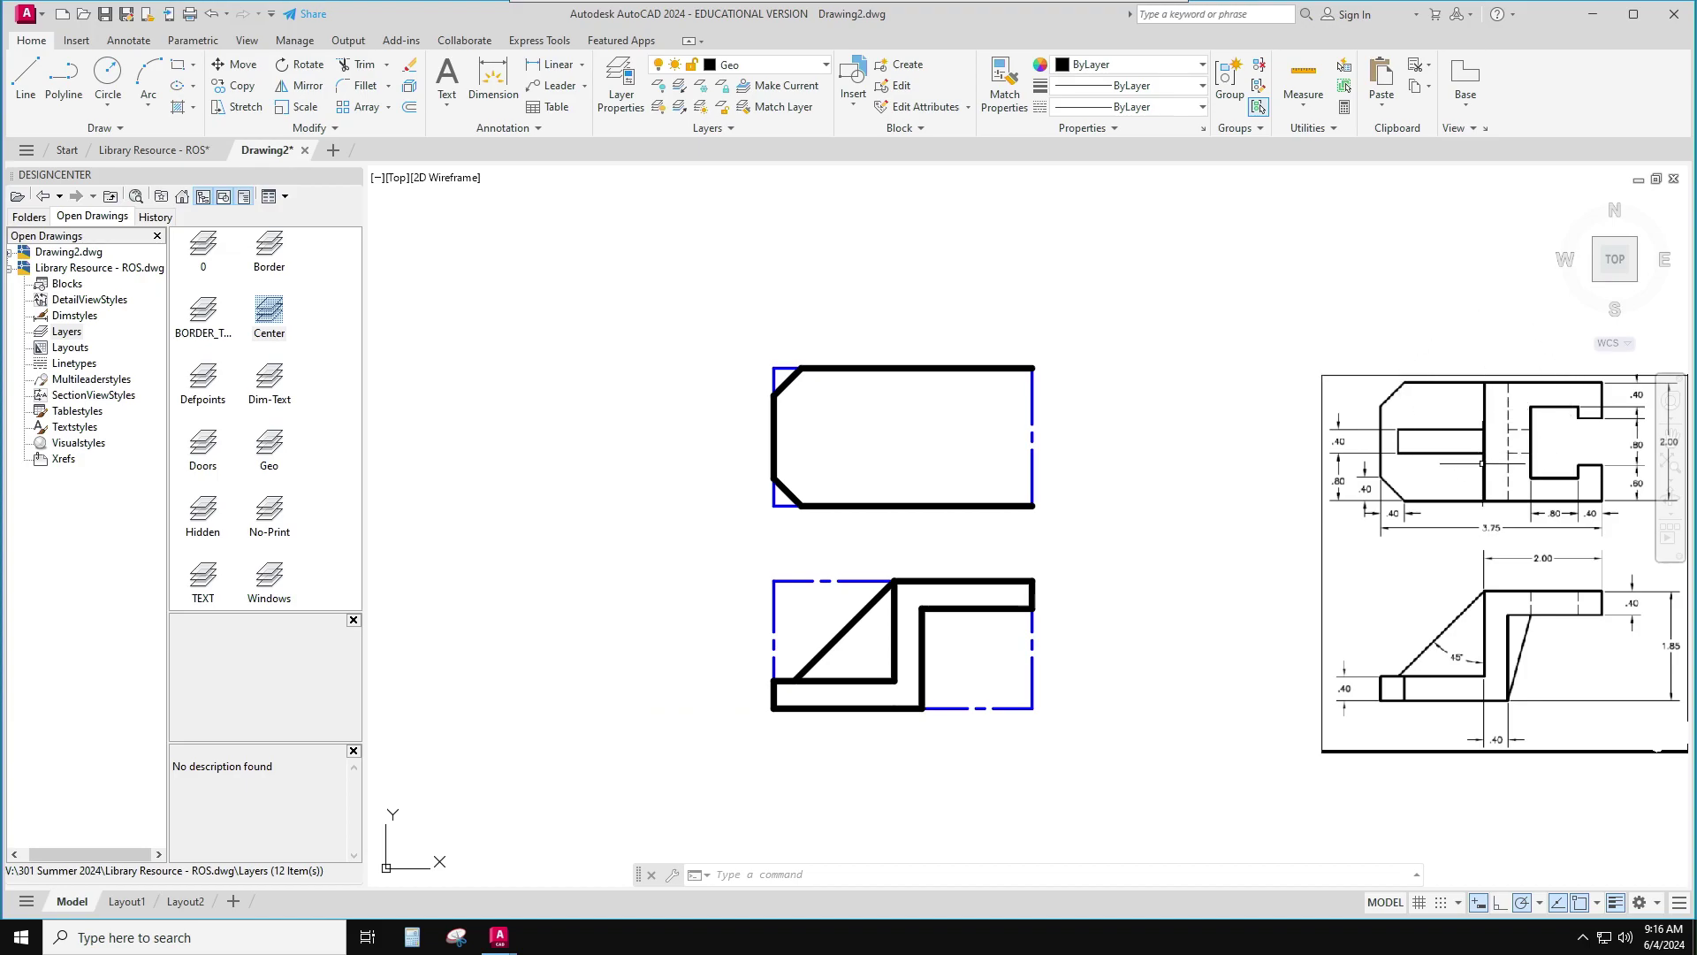
On the Center layer, project a vertical line from the front view flange's upper-left corner up to the top view's upper edge
key(ctrl)
click(769, 64)
click(760, 106)
click(25, 78)
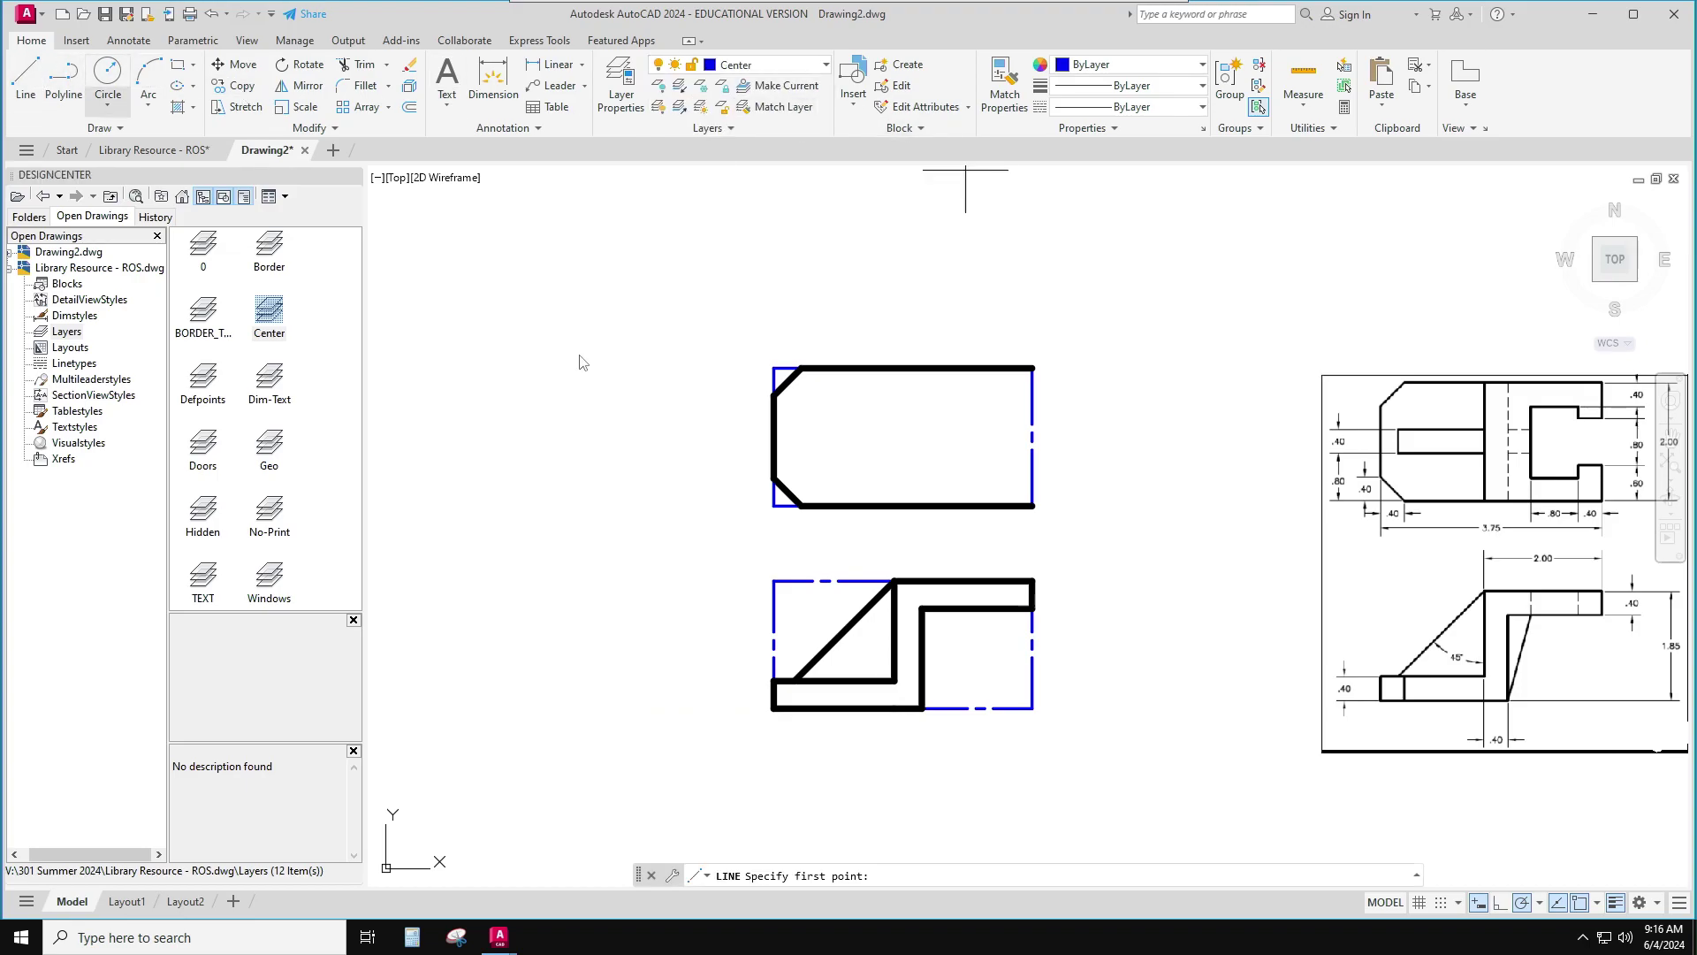
click(896, 582)
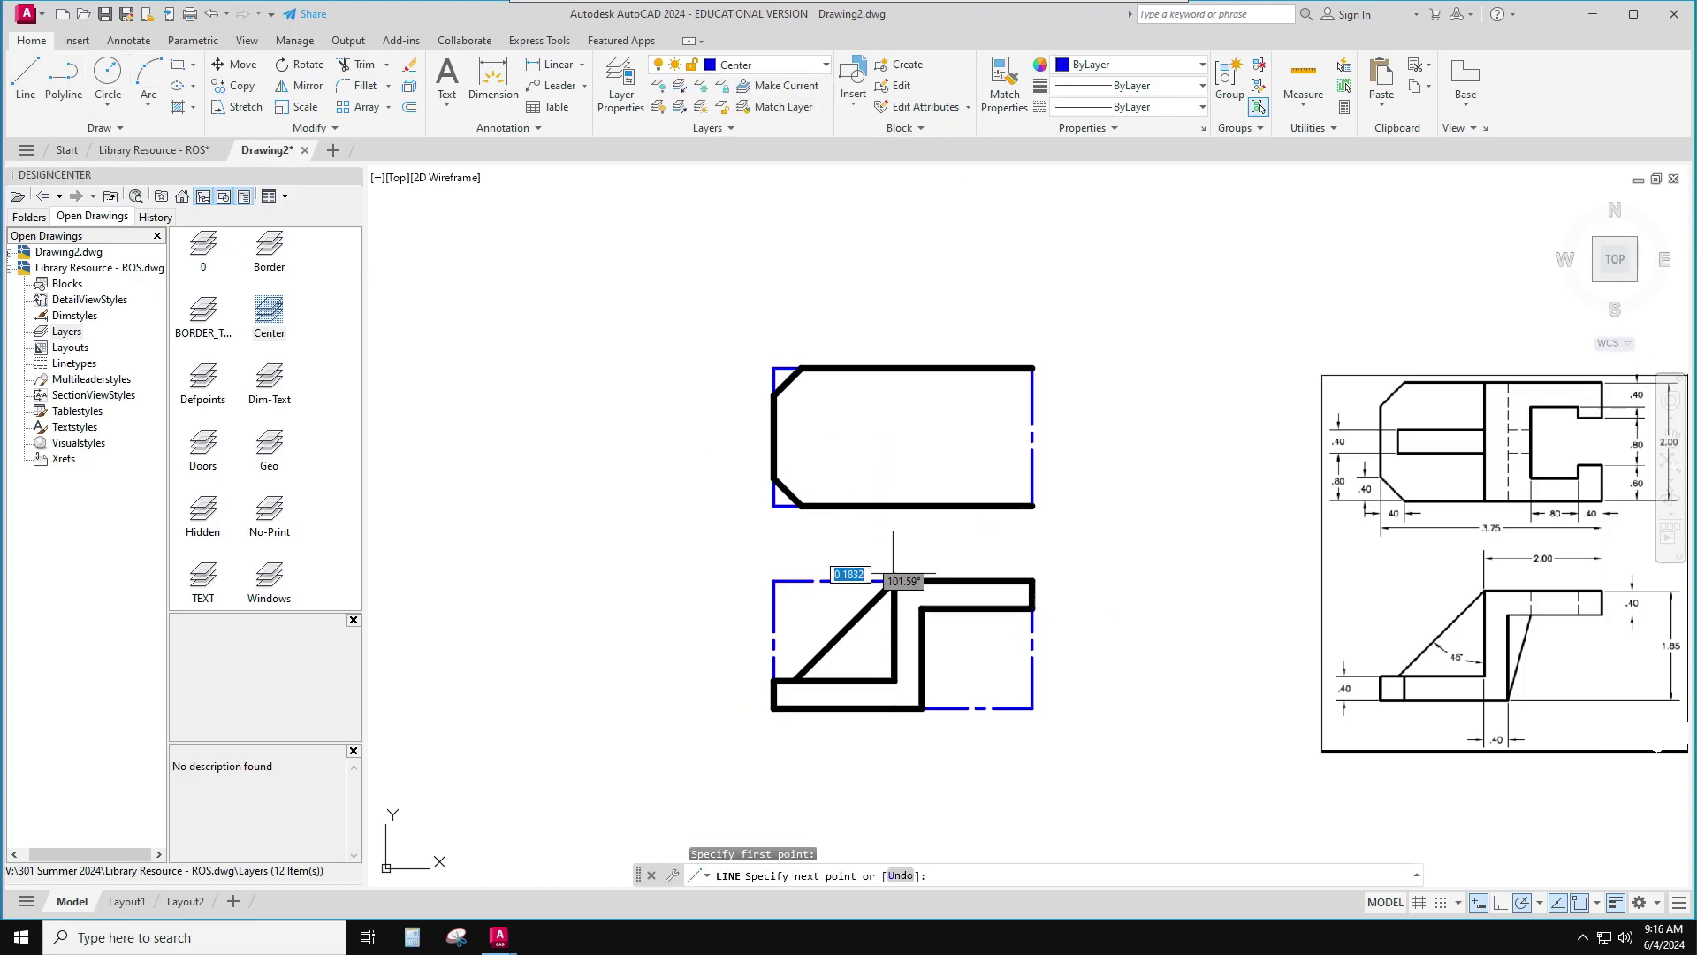
click(896, 369)
key(Escape)
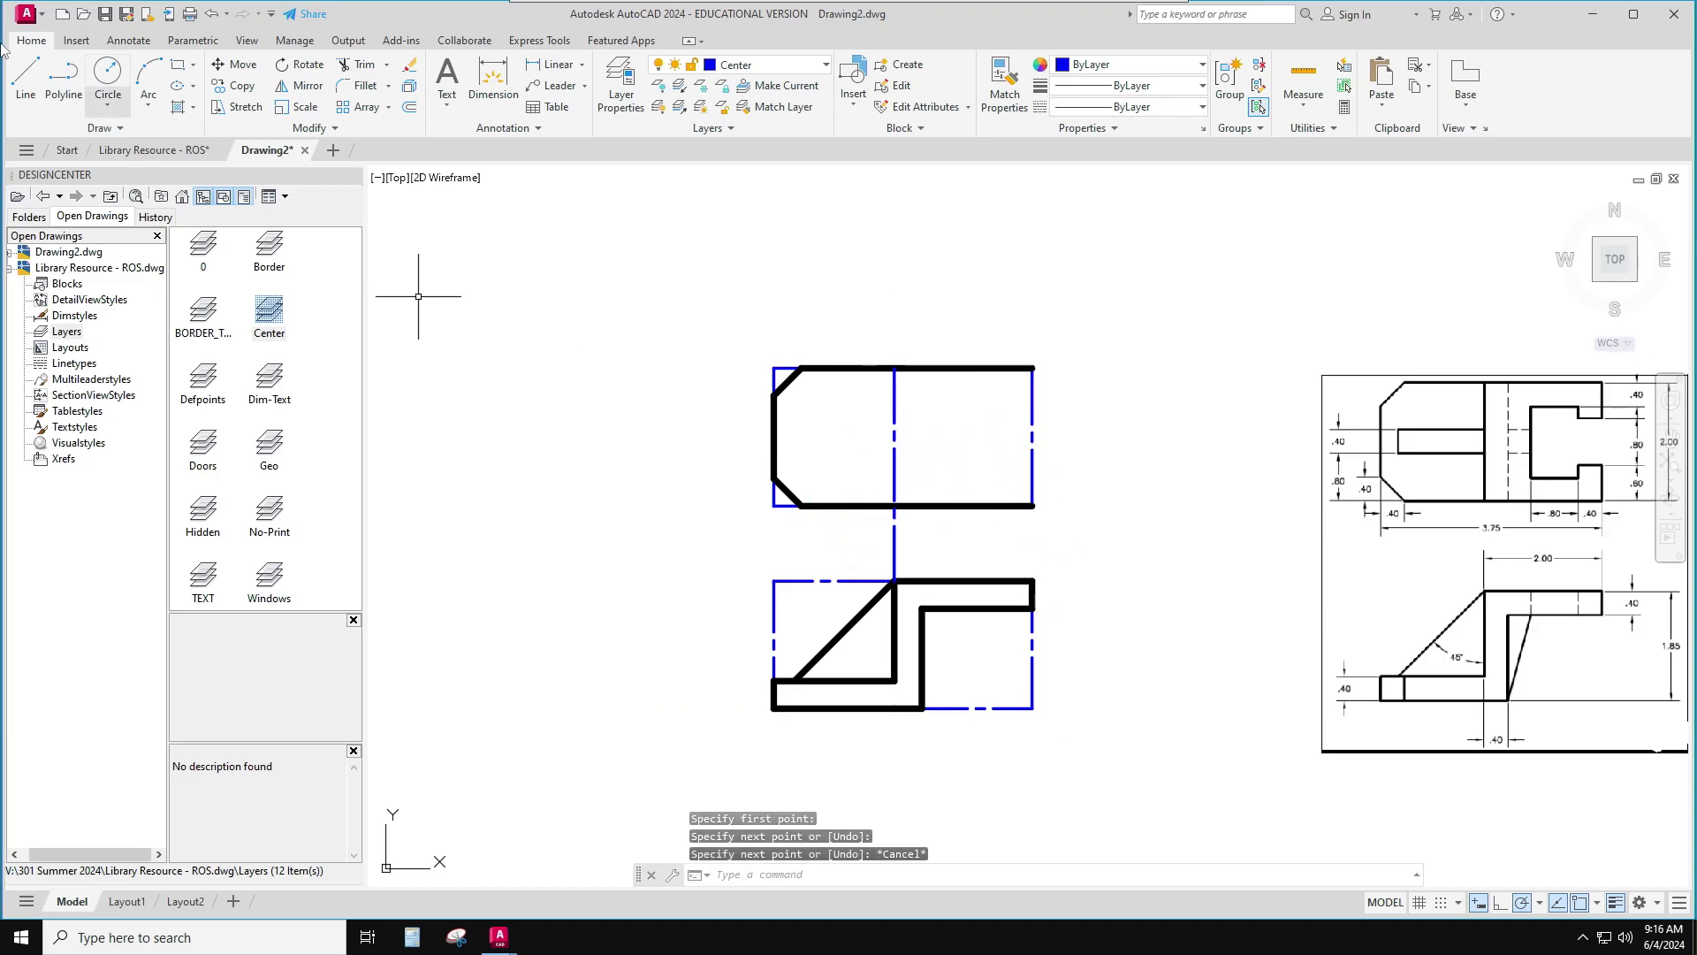
On the Geo layer, draw a vertical line along that projection from the top view's upper edge to its lower edge
click(756, 65)
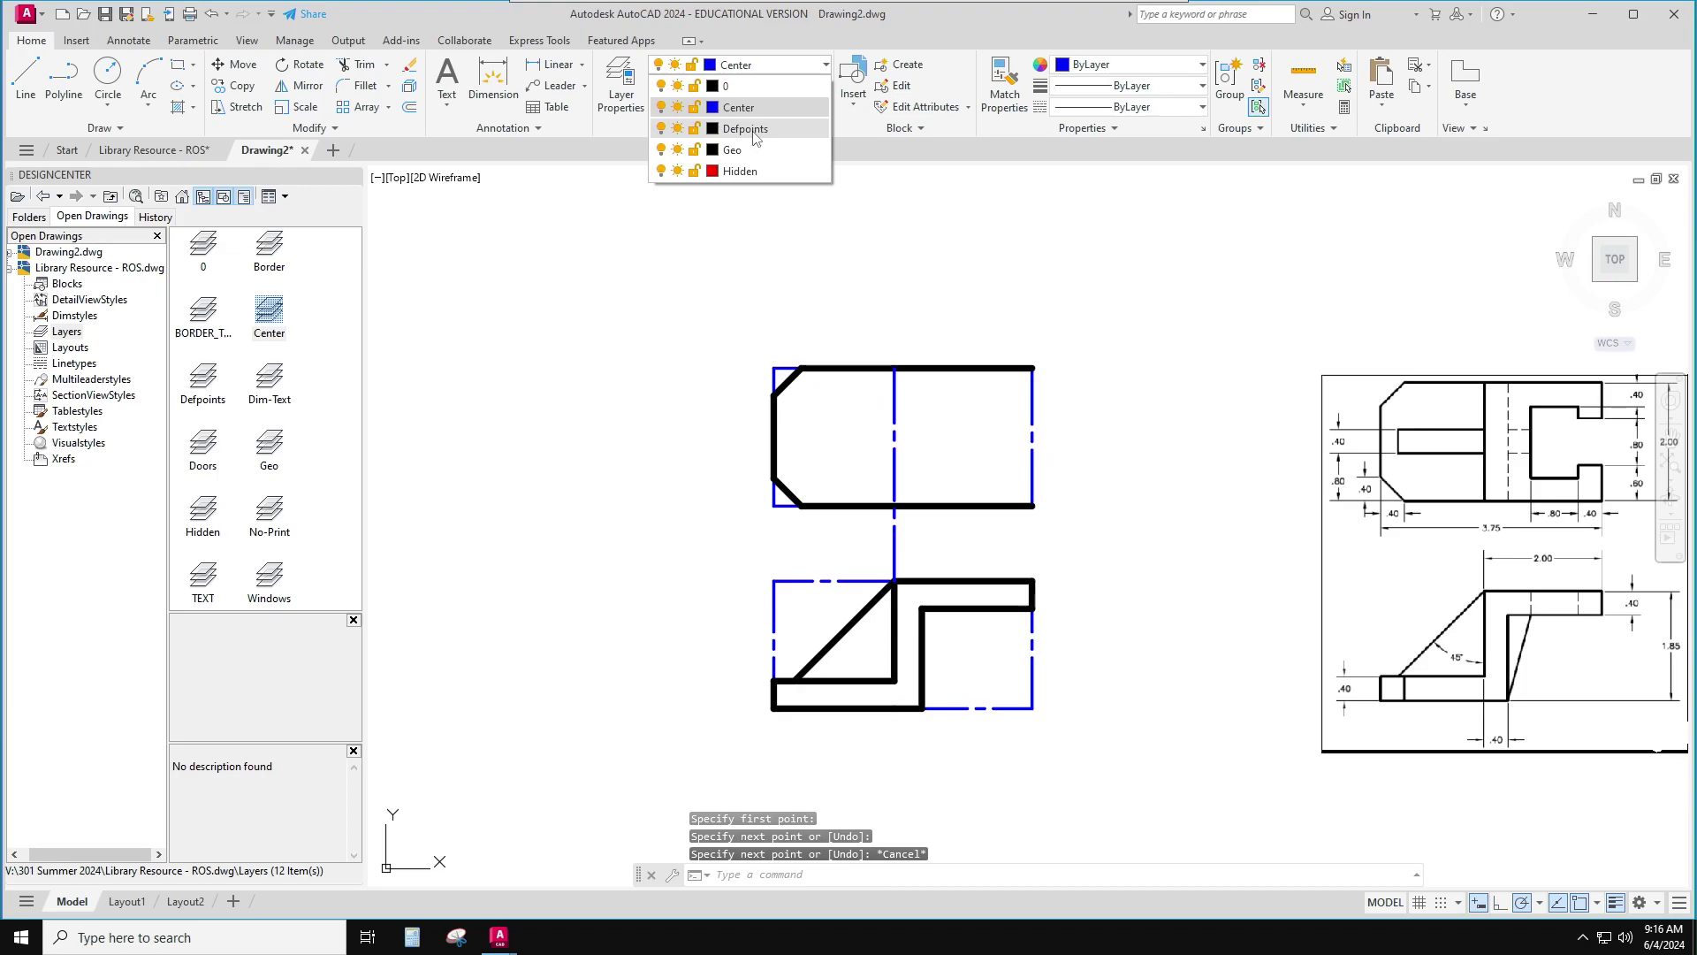
click(732, 149)
click(26, 75)
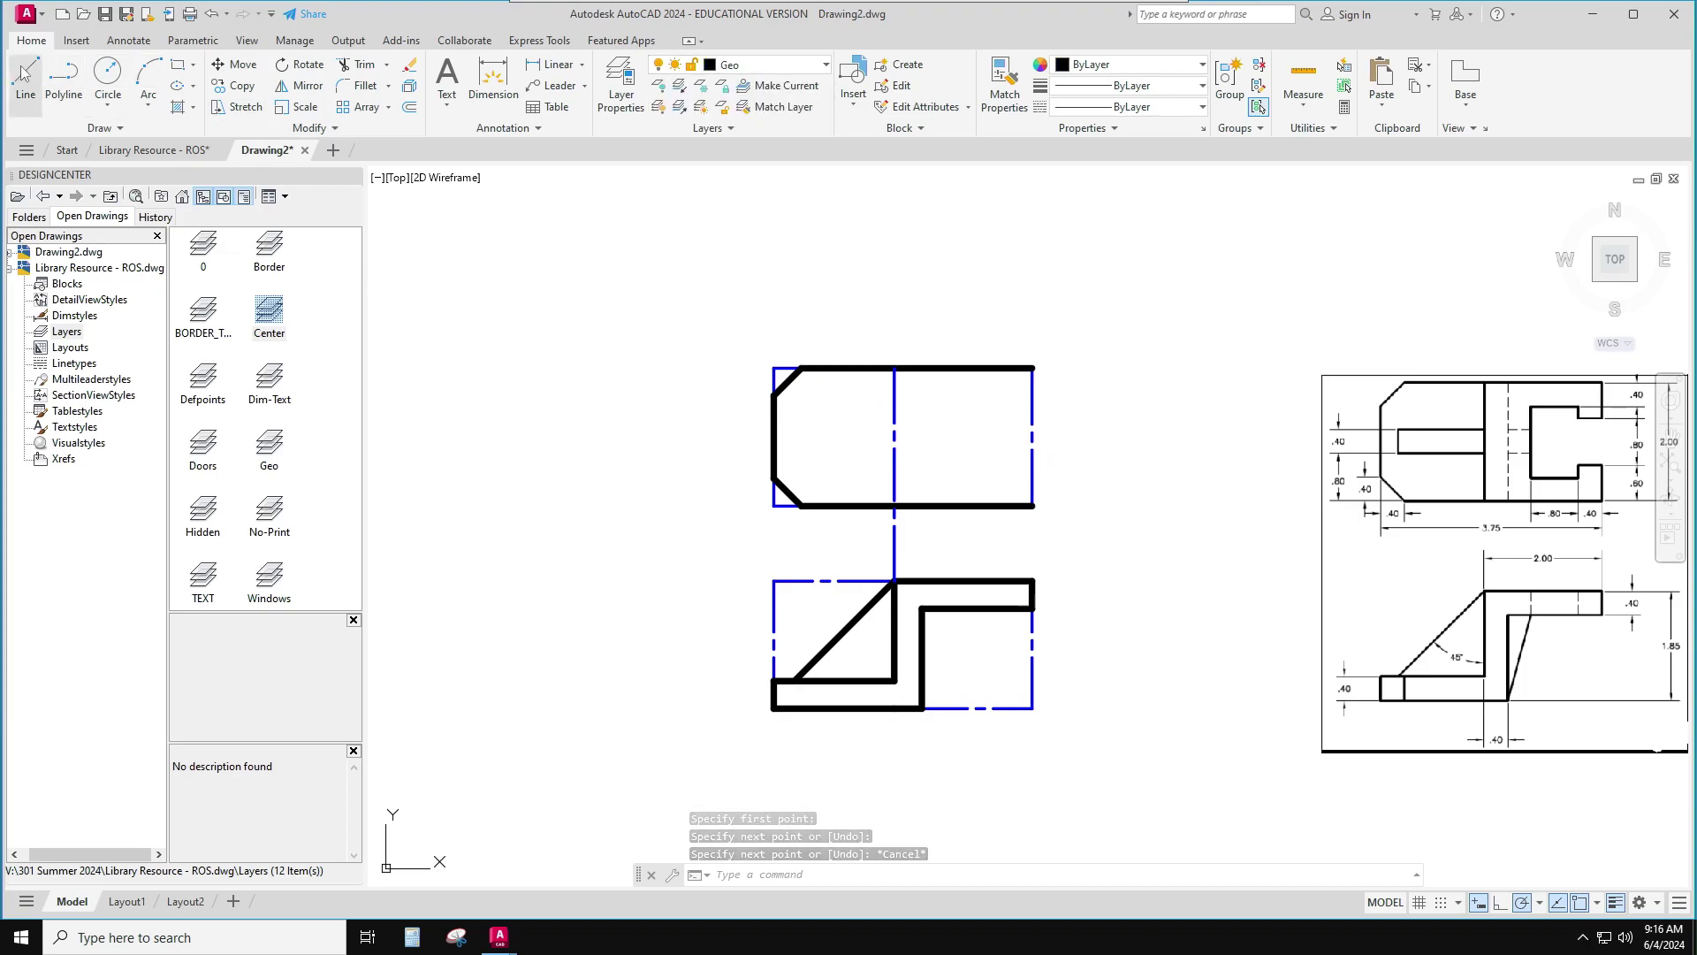
click(895, 367)
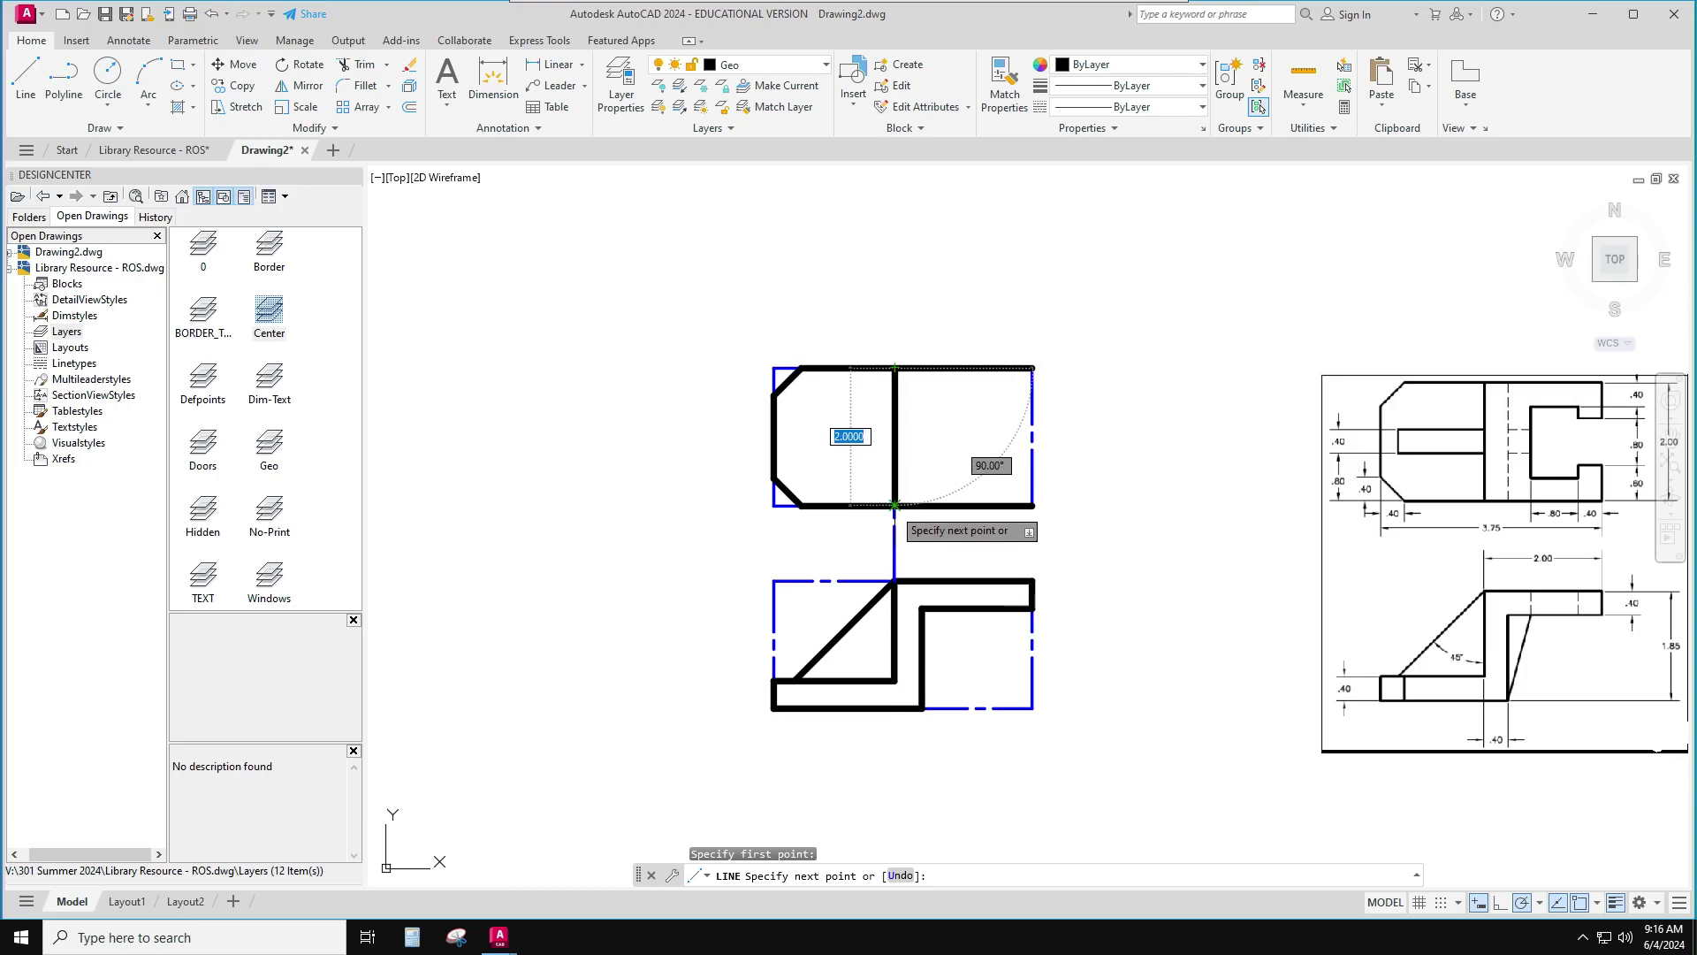
click(895, 506)
key(Return)
key(Escape)
key(Escape)
key(Escape)
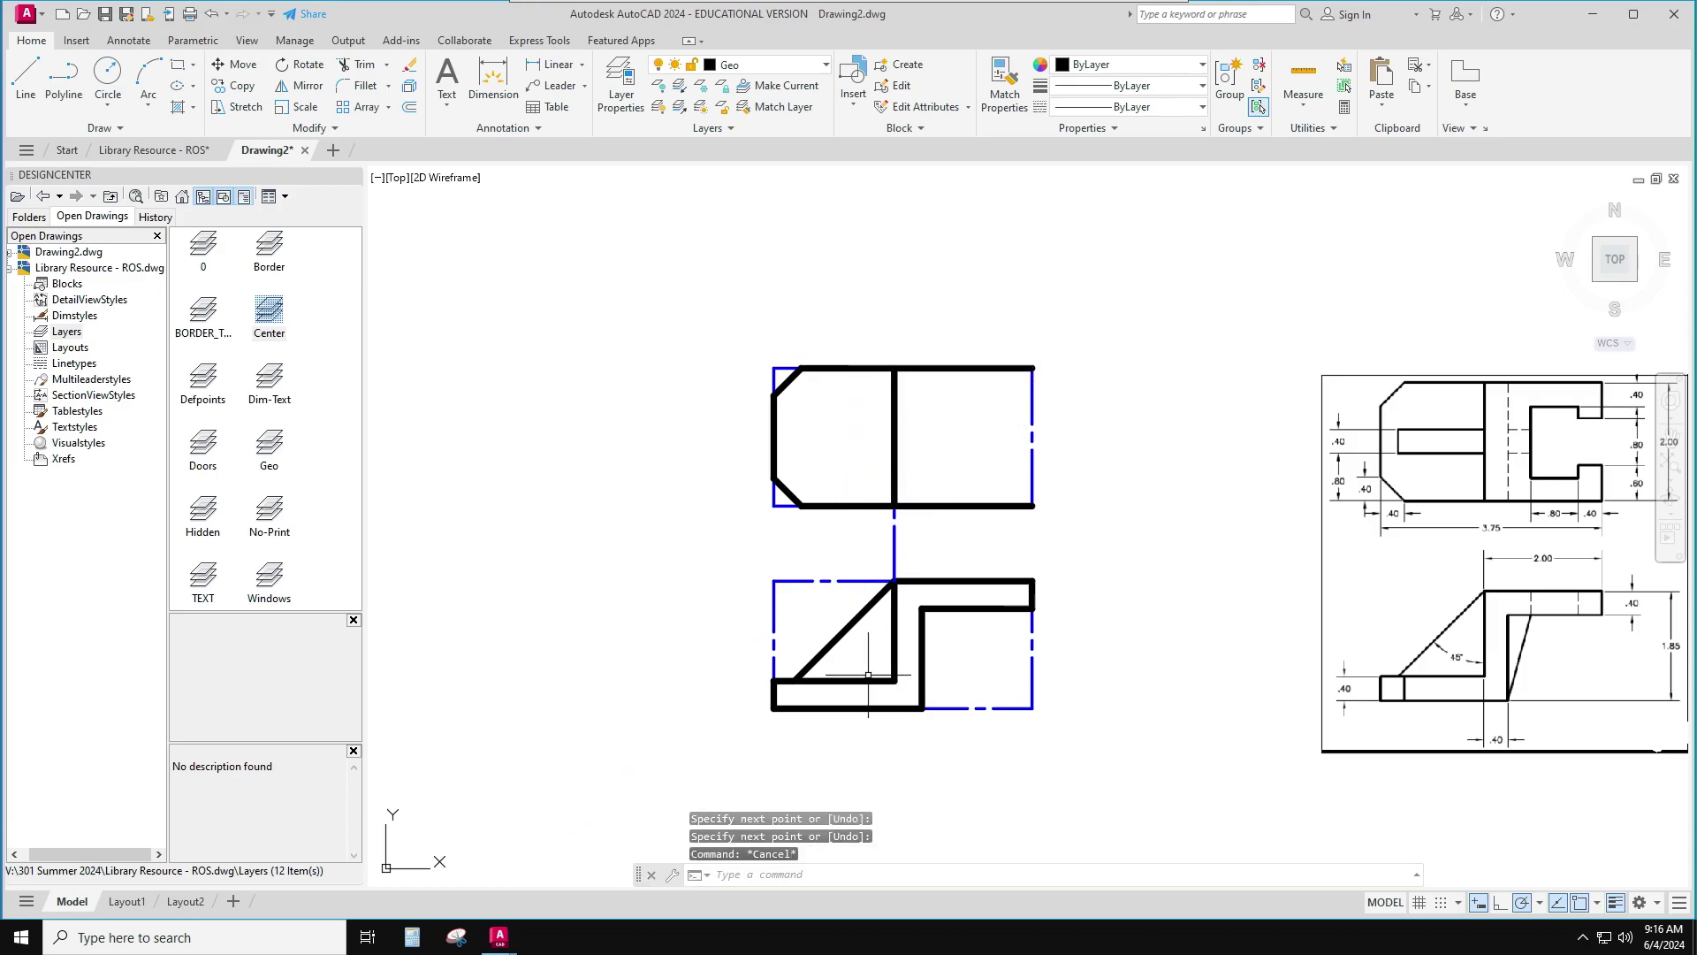
On the Center layer, project a vertical line from the front view's inner corner under the flange up to the top view's upper edge
click(1509, 474)
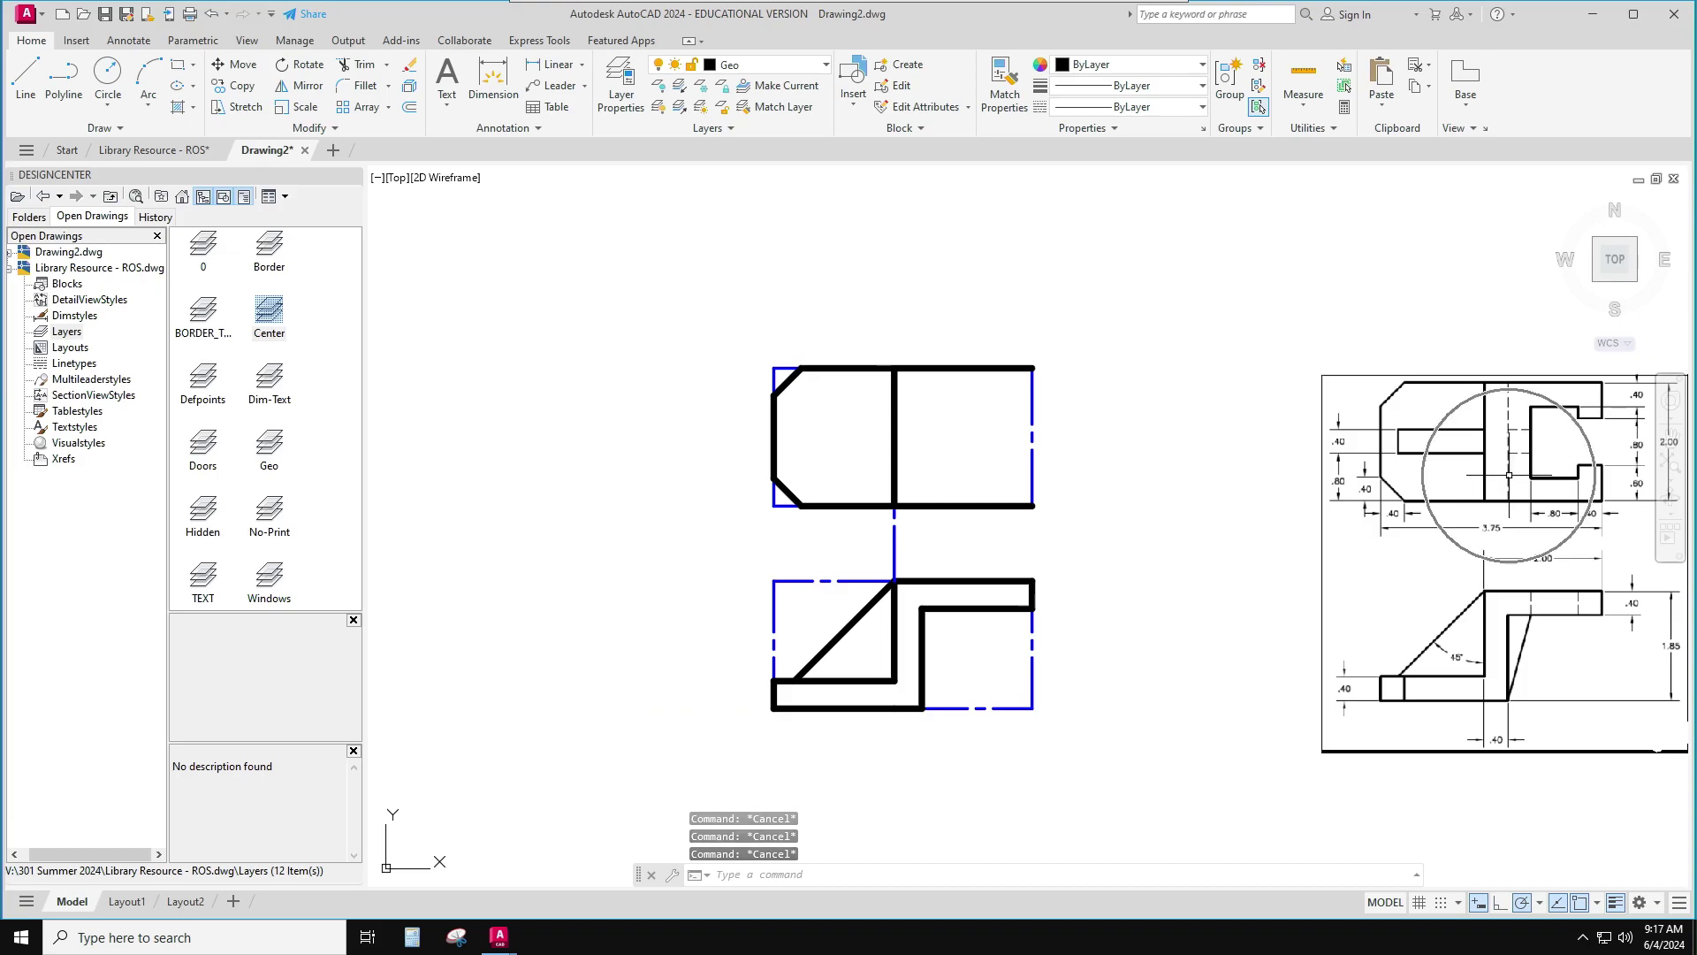
click(1509, 475)
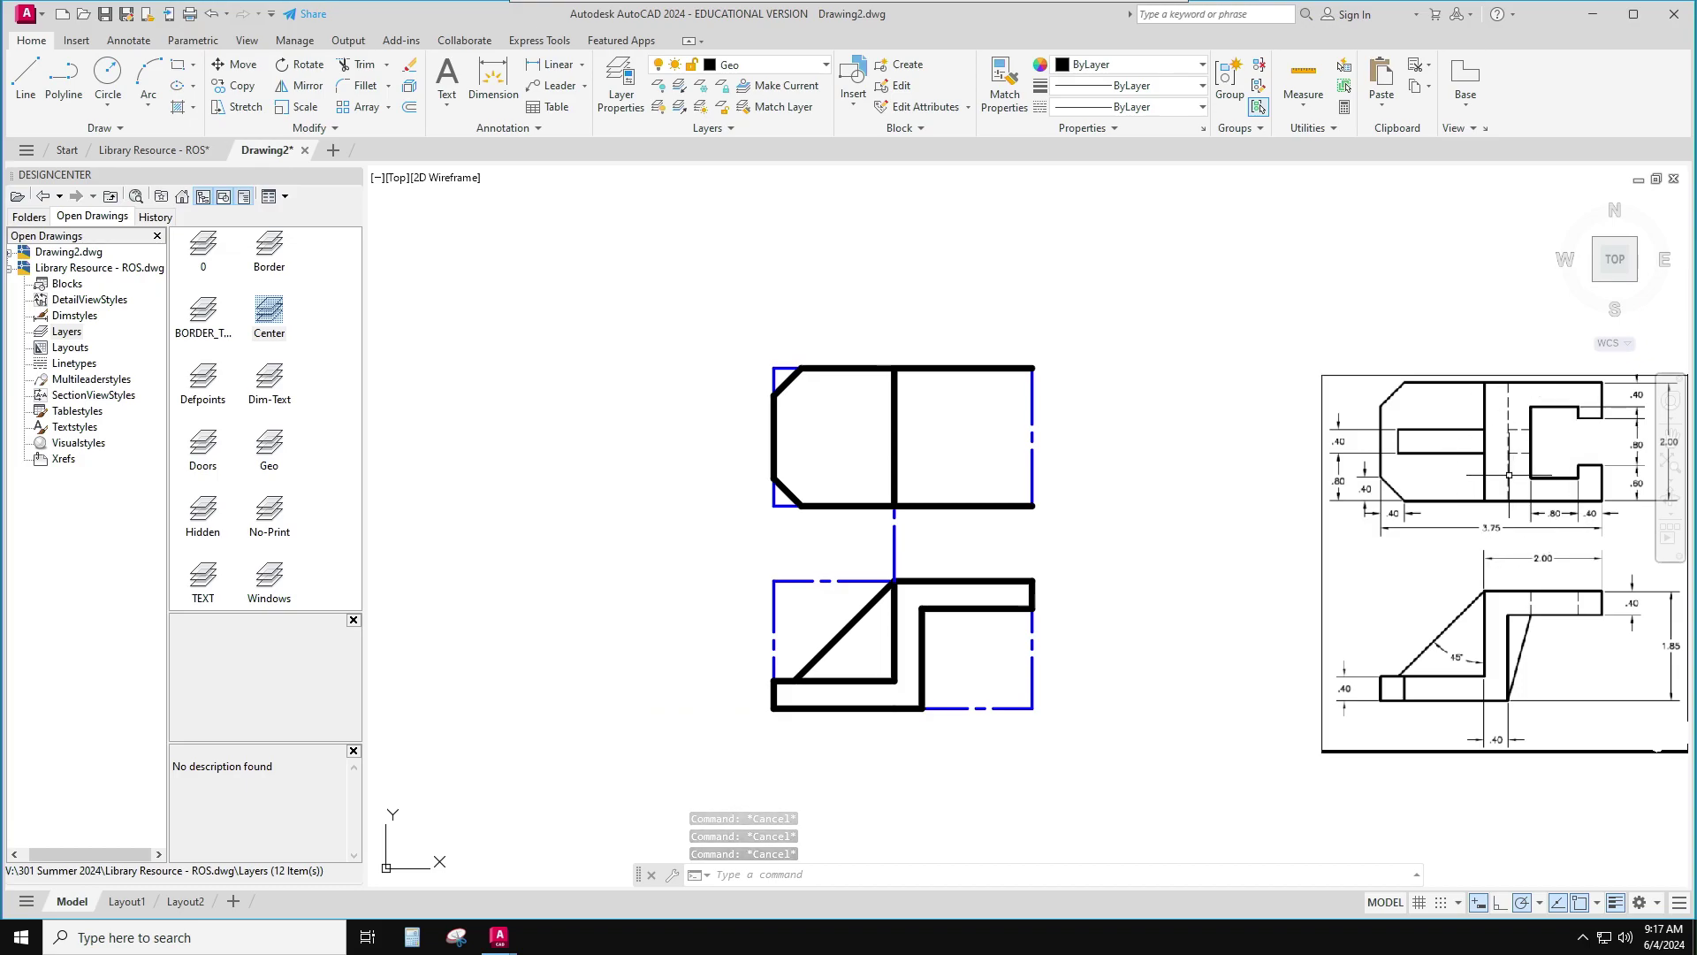
click(1510, 616)
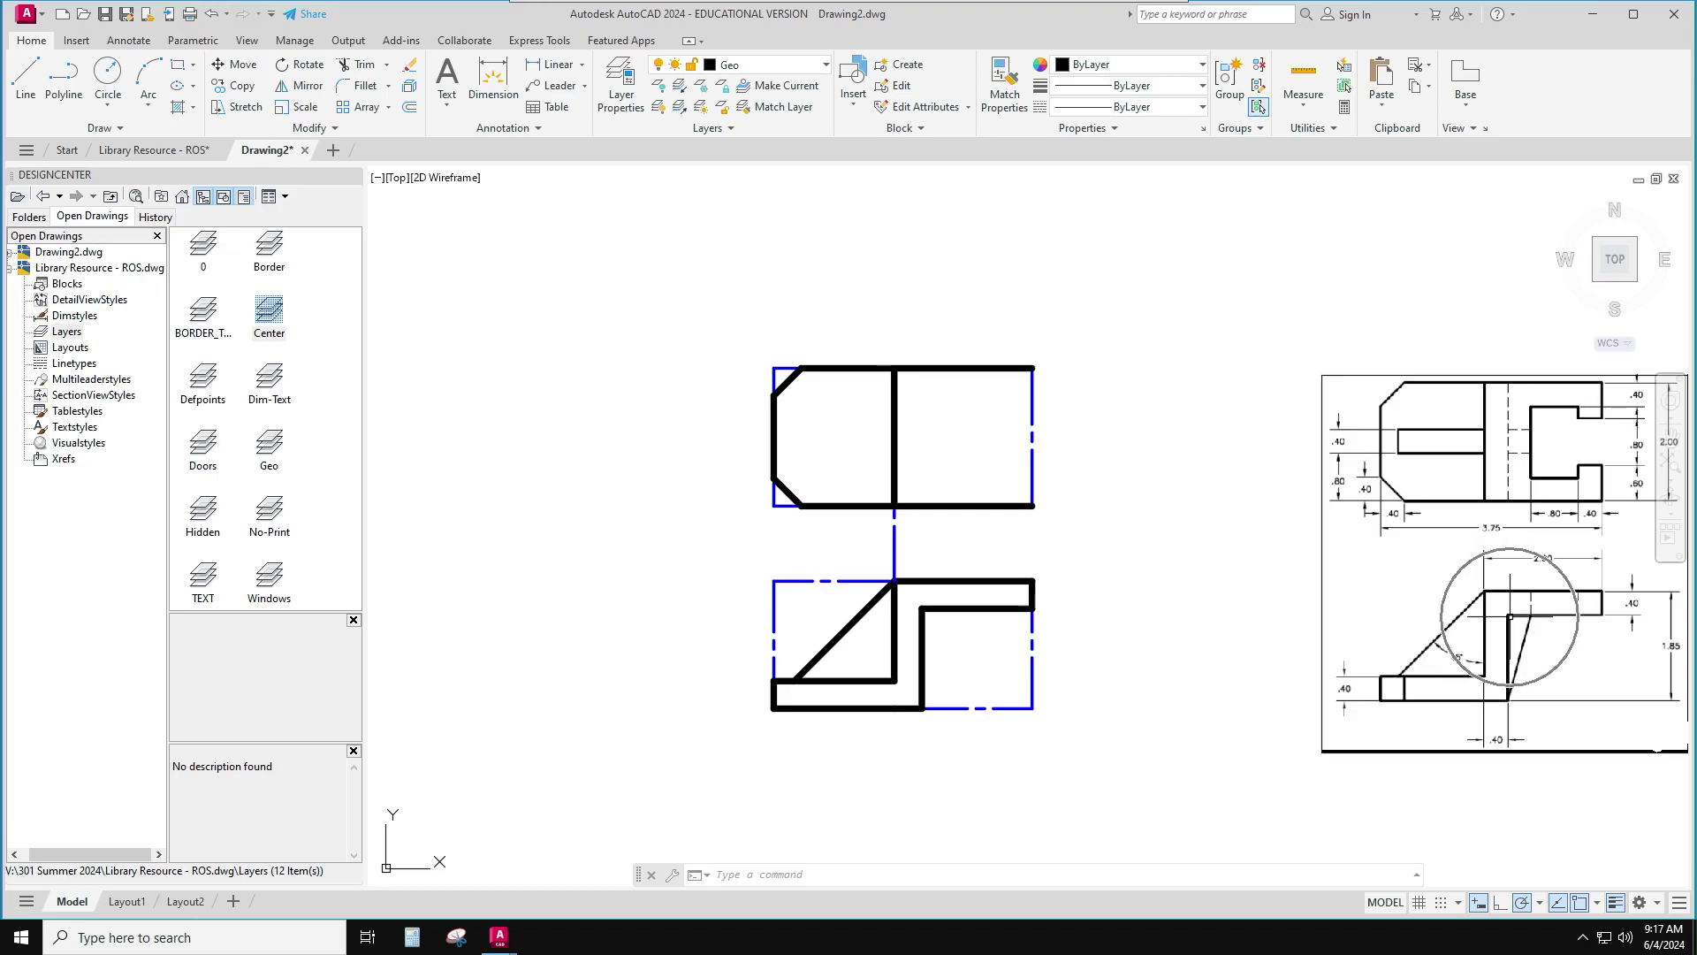
click(762, 65)
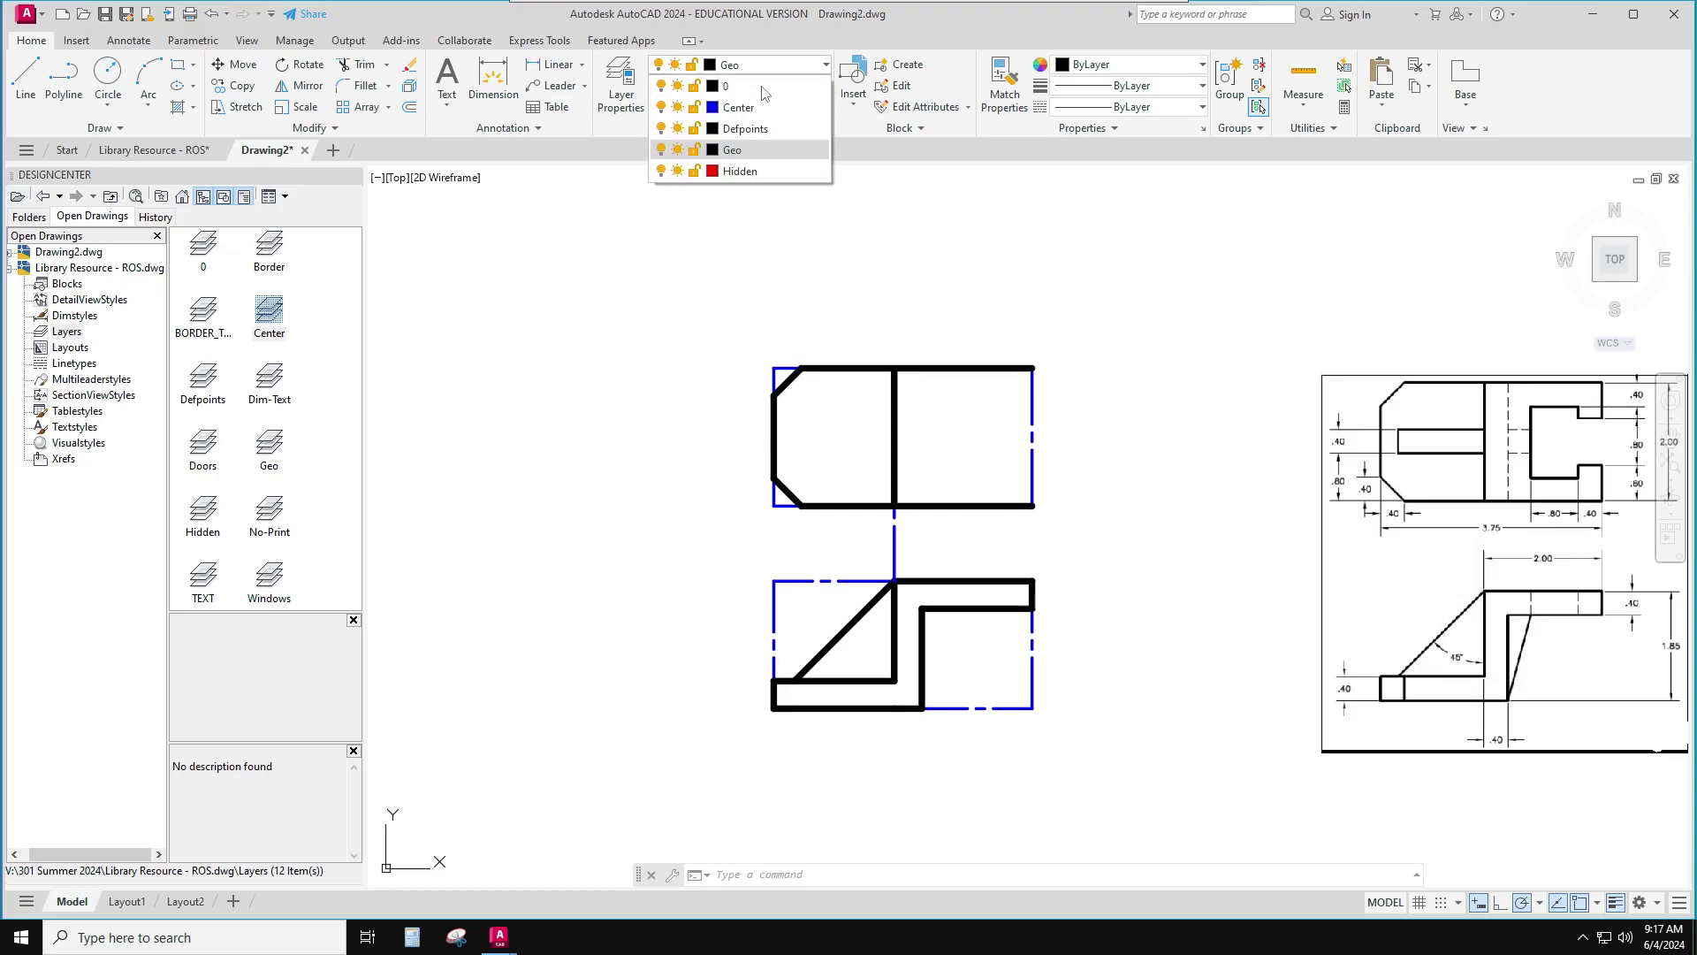
click(766, 116)
click(26, 78)
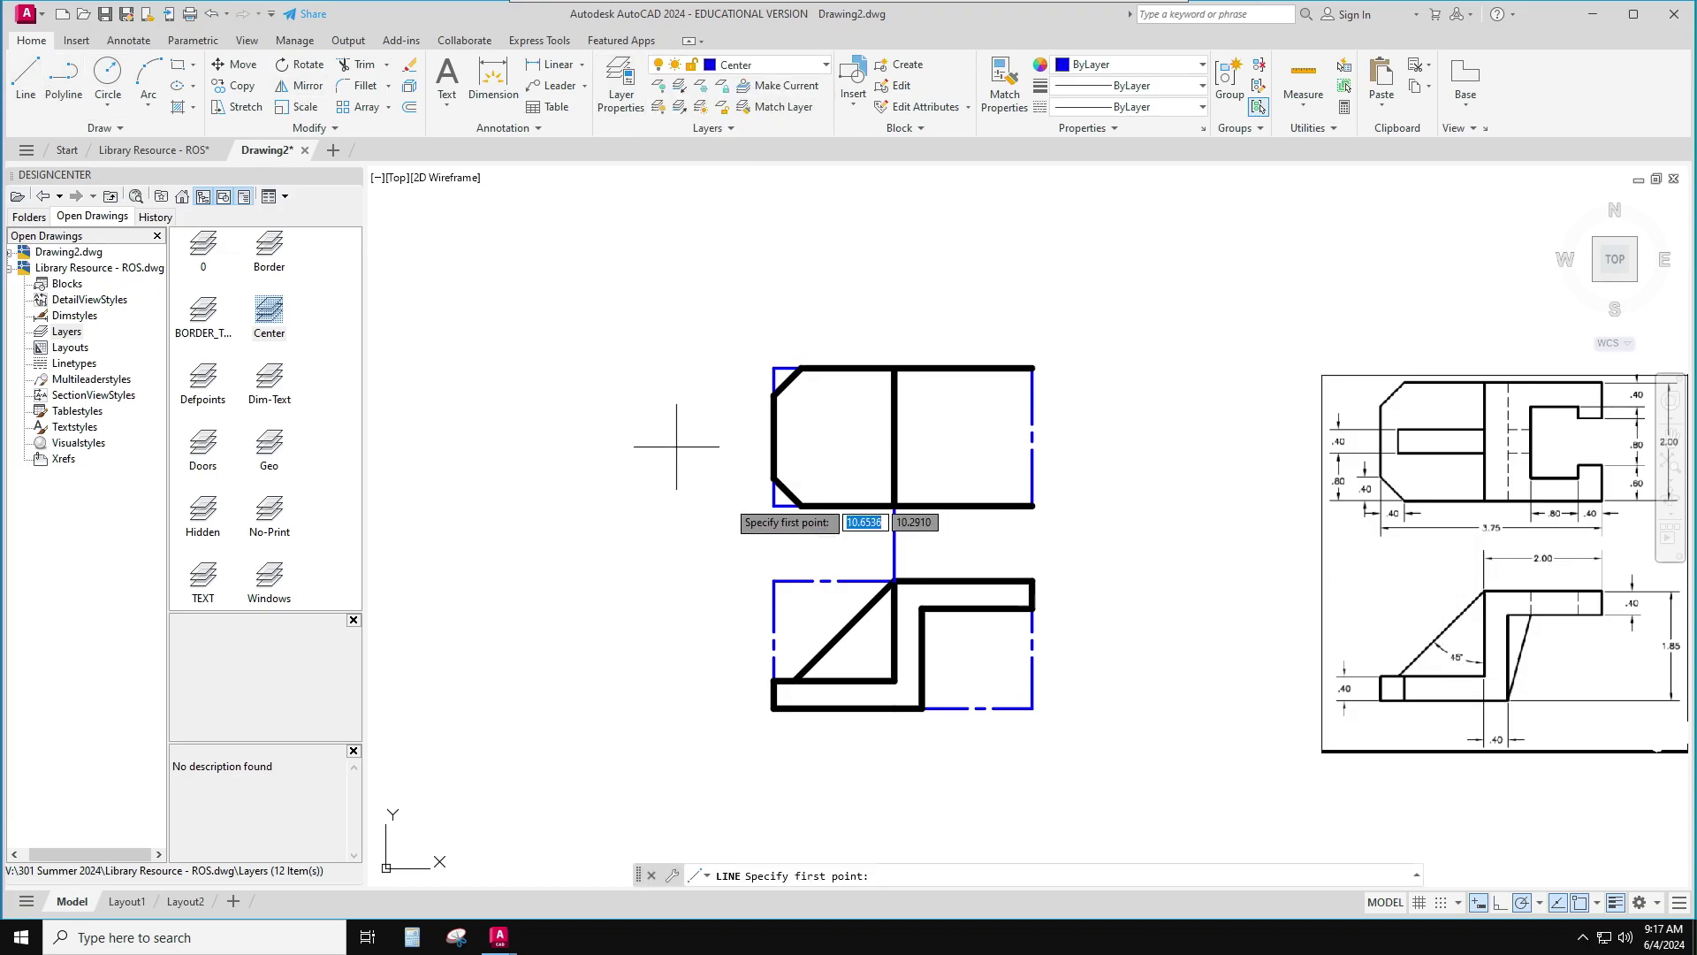
click(893, 583)
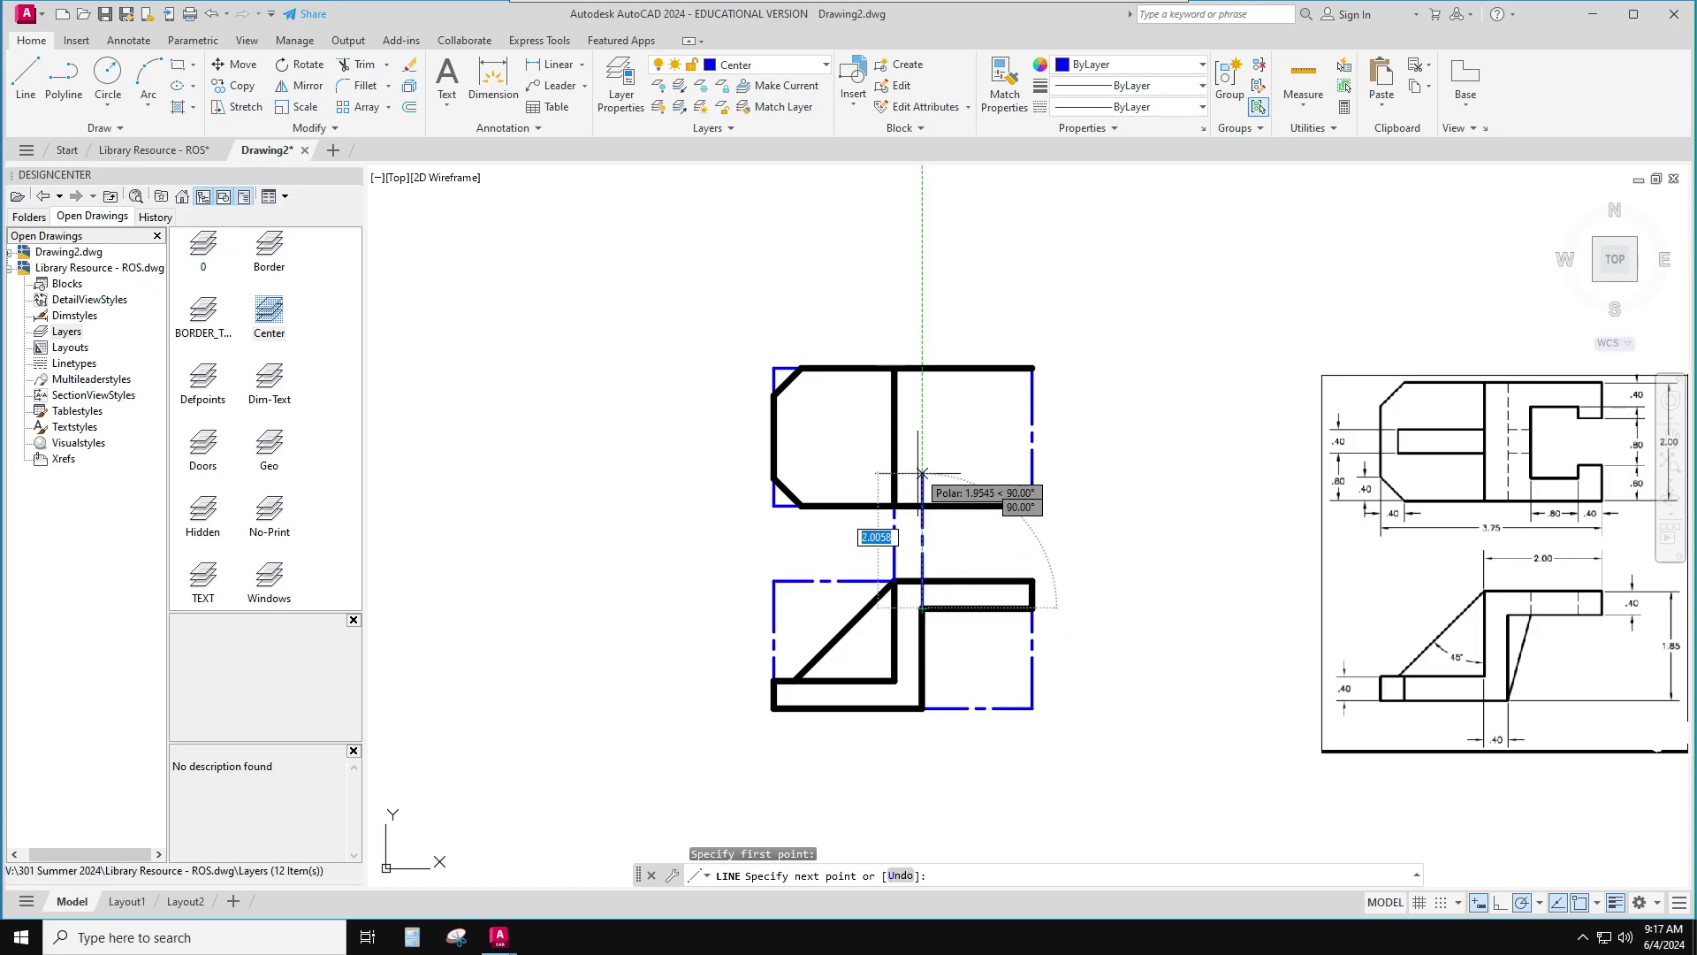
click(922, 366)
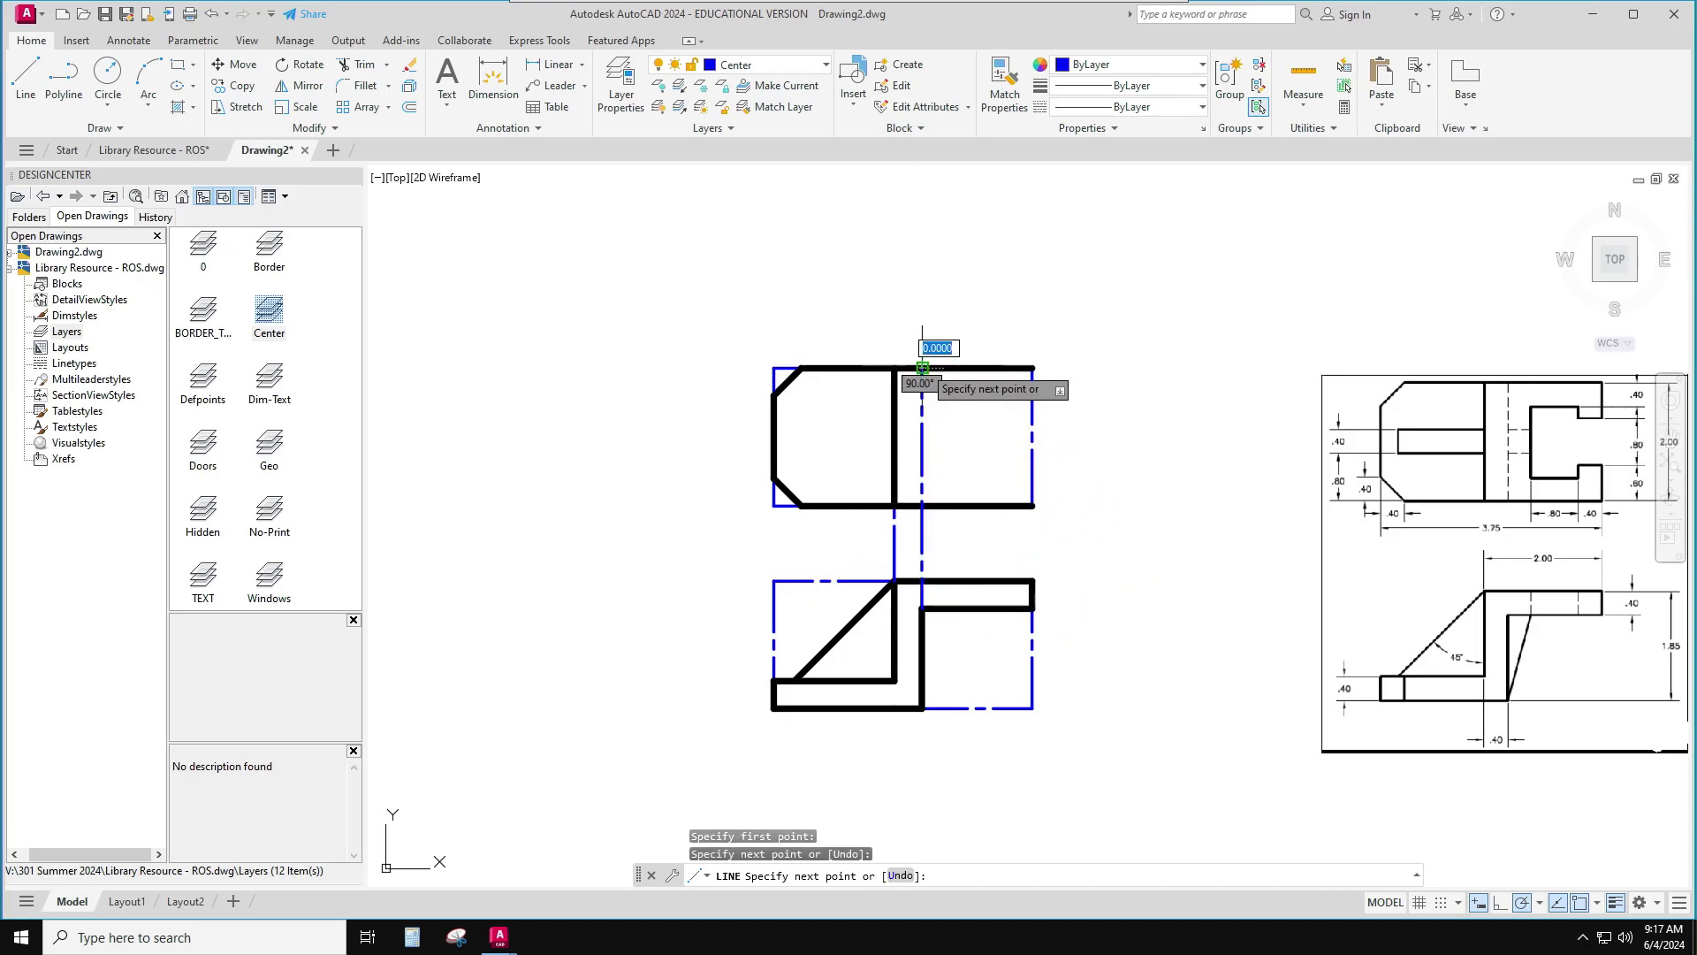
key(Escape)
key(Escape)
key(Escape)
key(Escape)
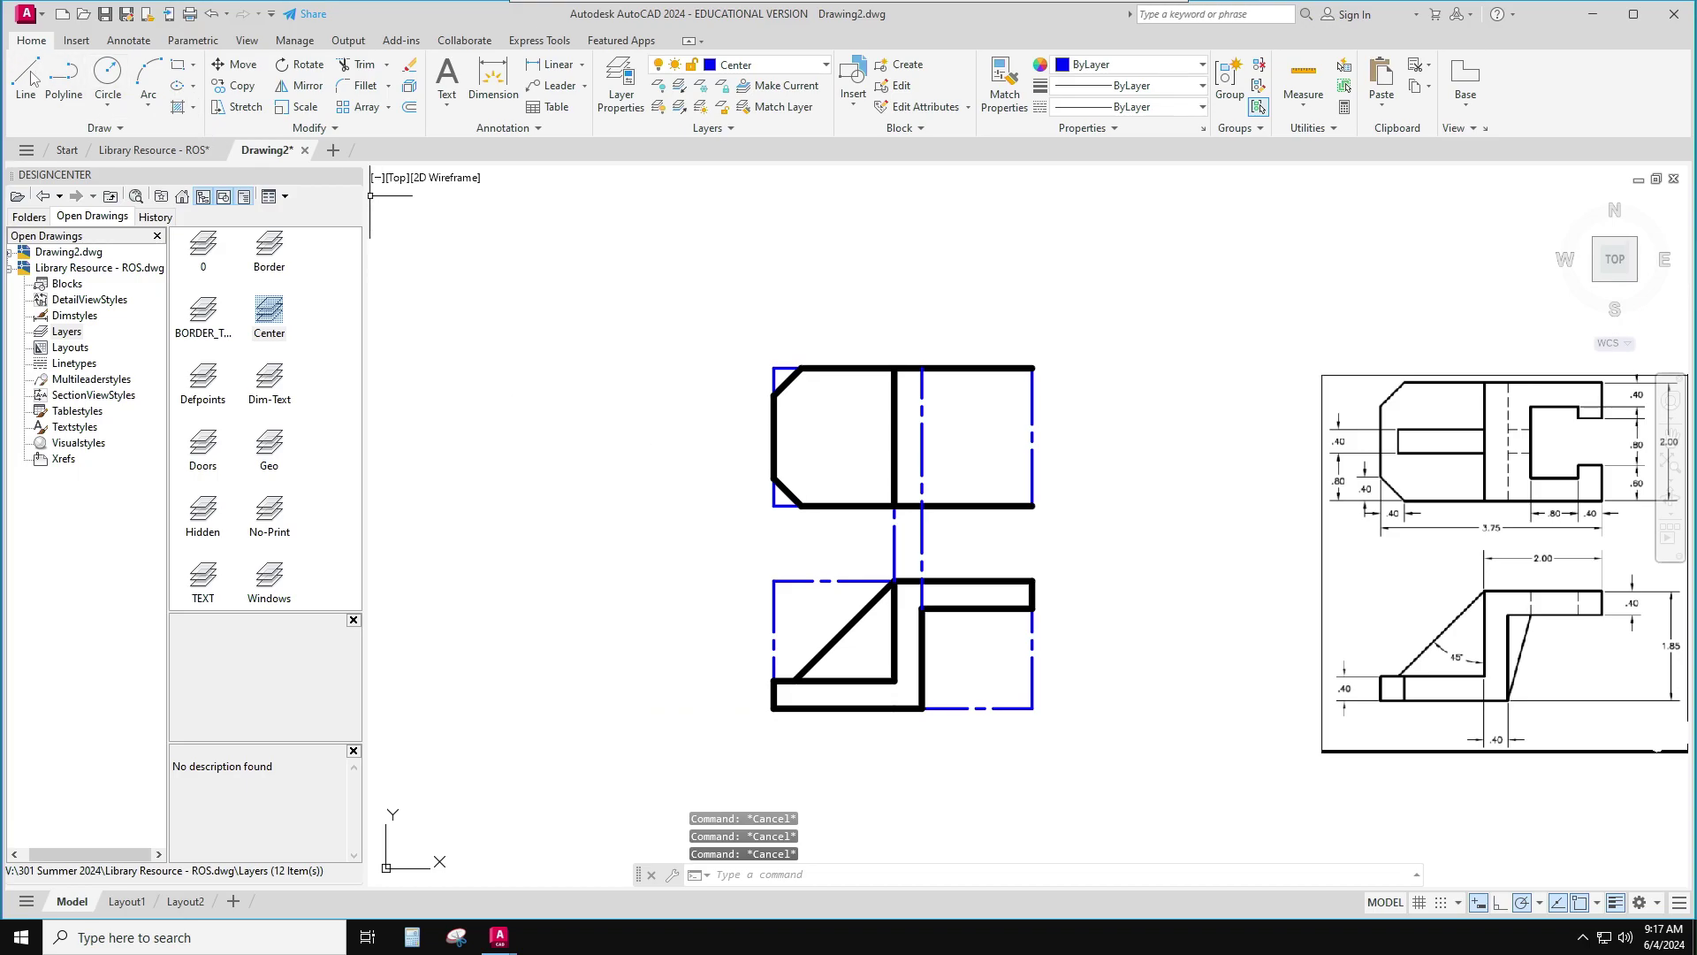
On the Geo layer, draw a vertical line along the second projection from the top view's lower edge to its upper edge
click(766, 68)
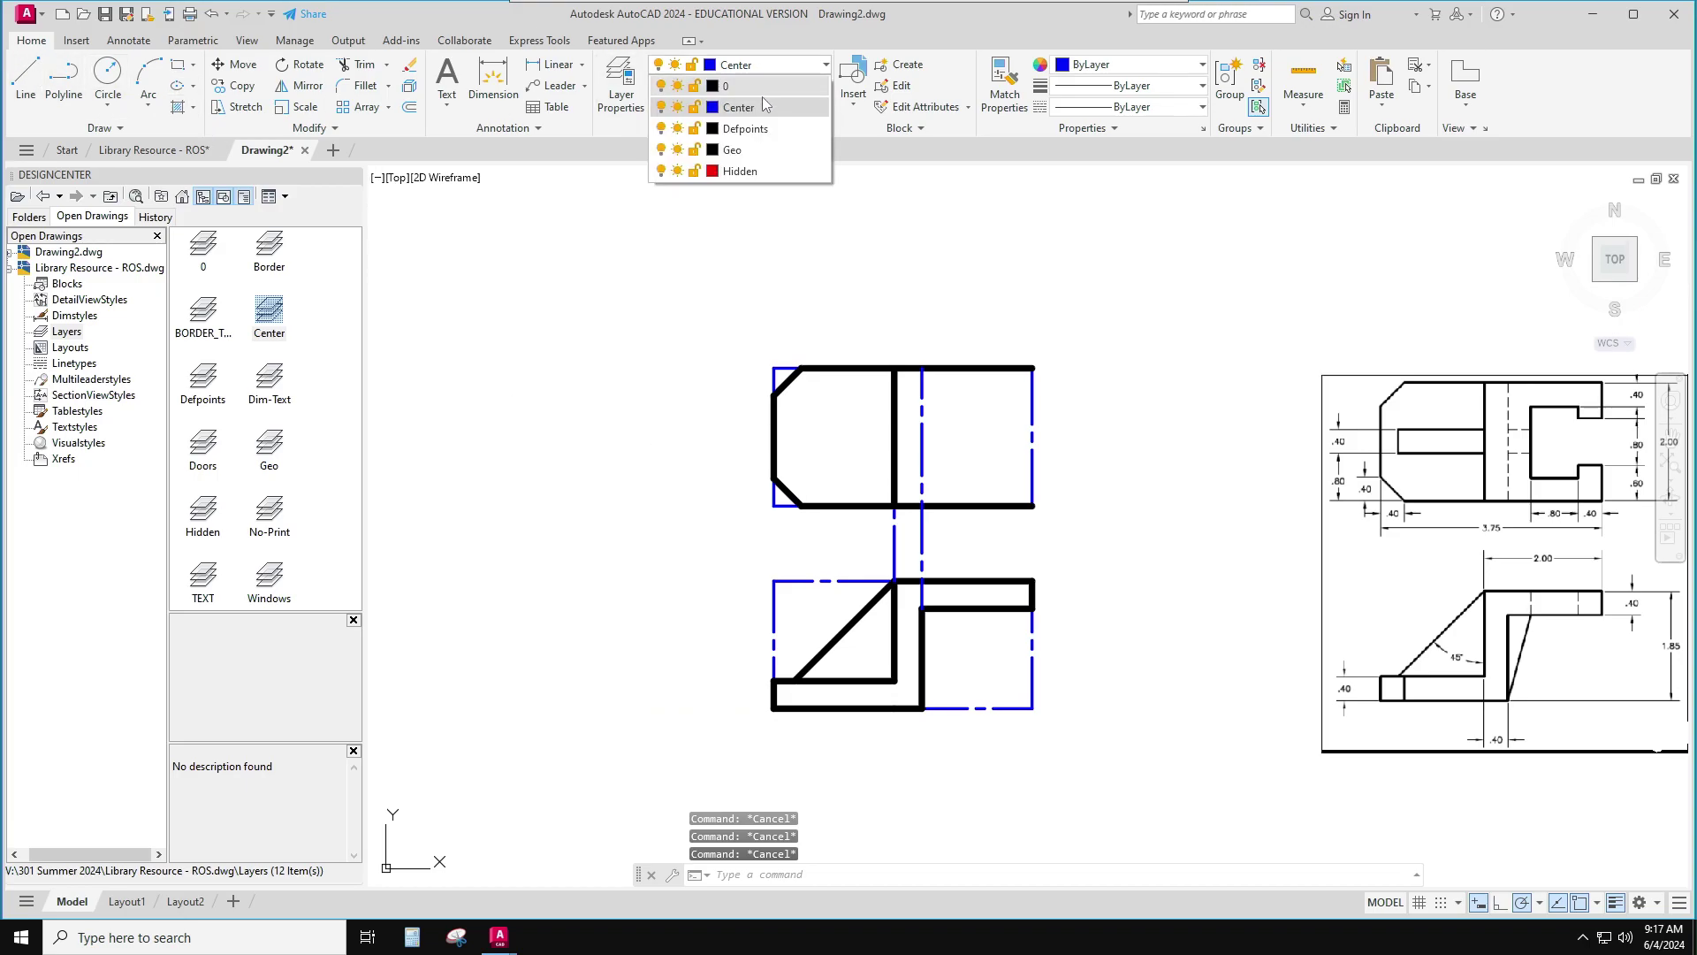
click(720, 151)
click(26, 79)
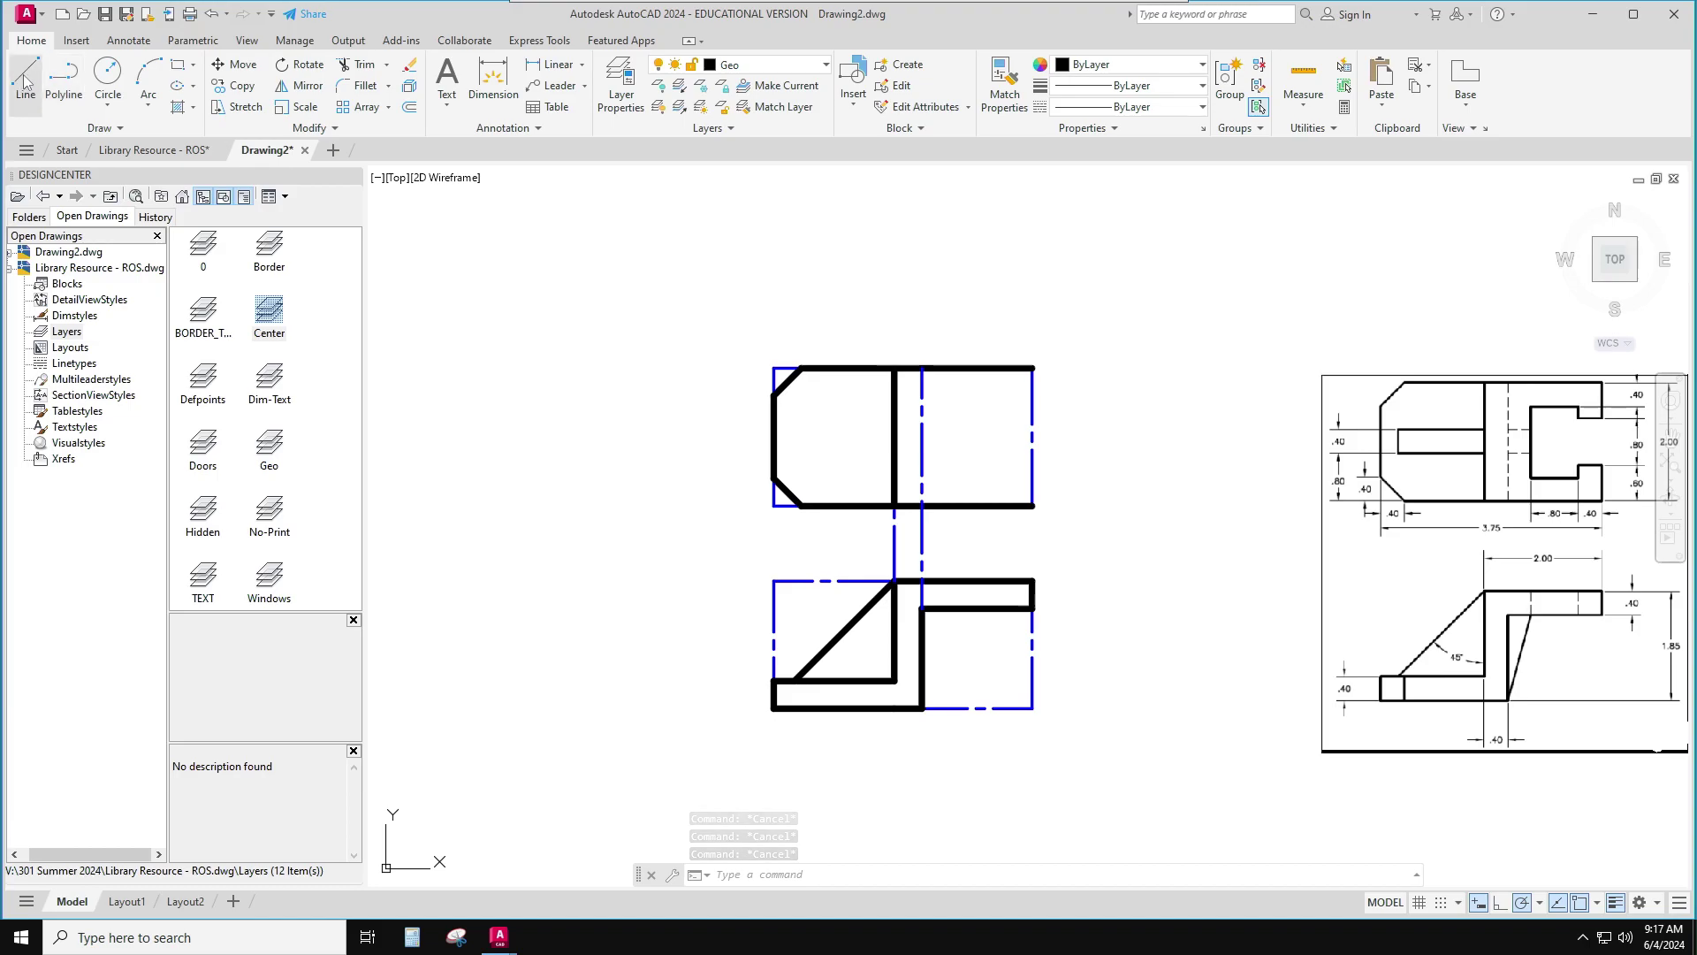
click(922, 506)
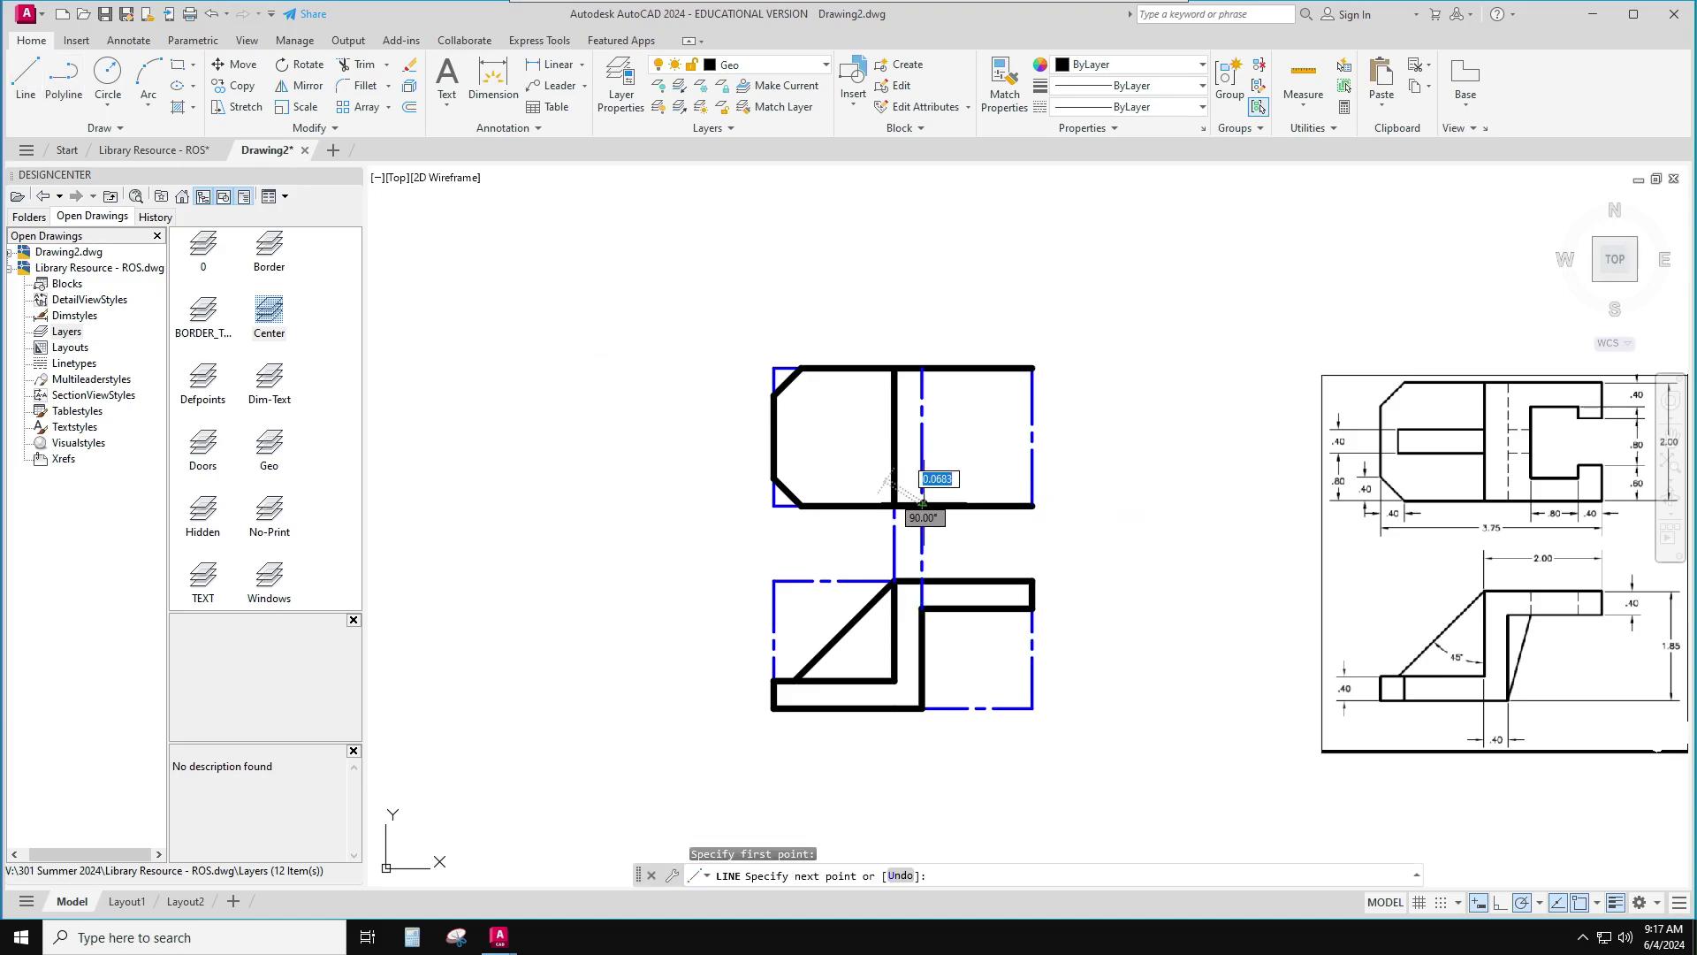
click(923, 366)
key(Escape)
key(Escape)
key(Escape)
key(Escape)
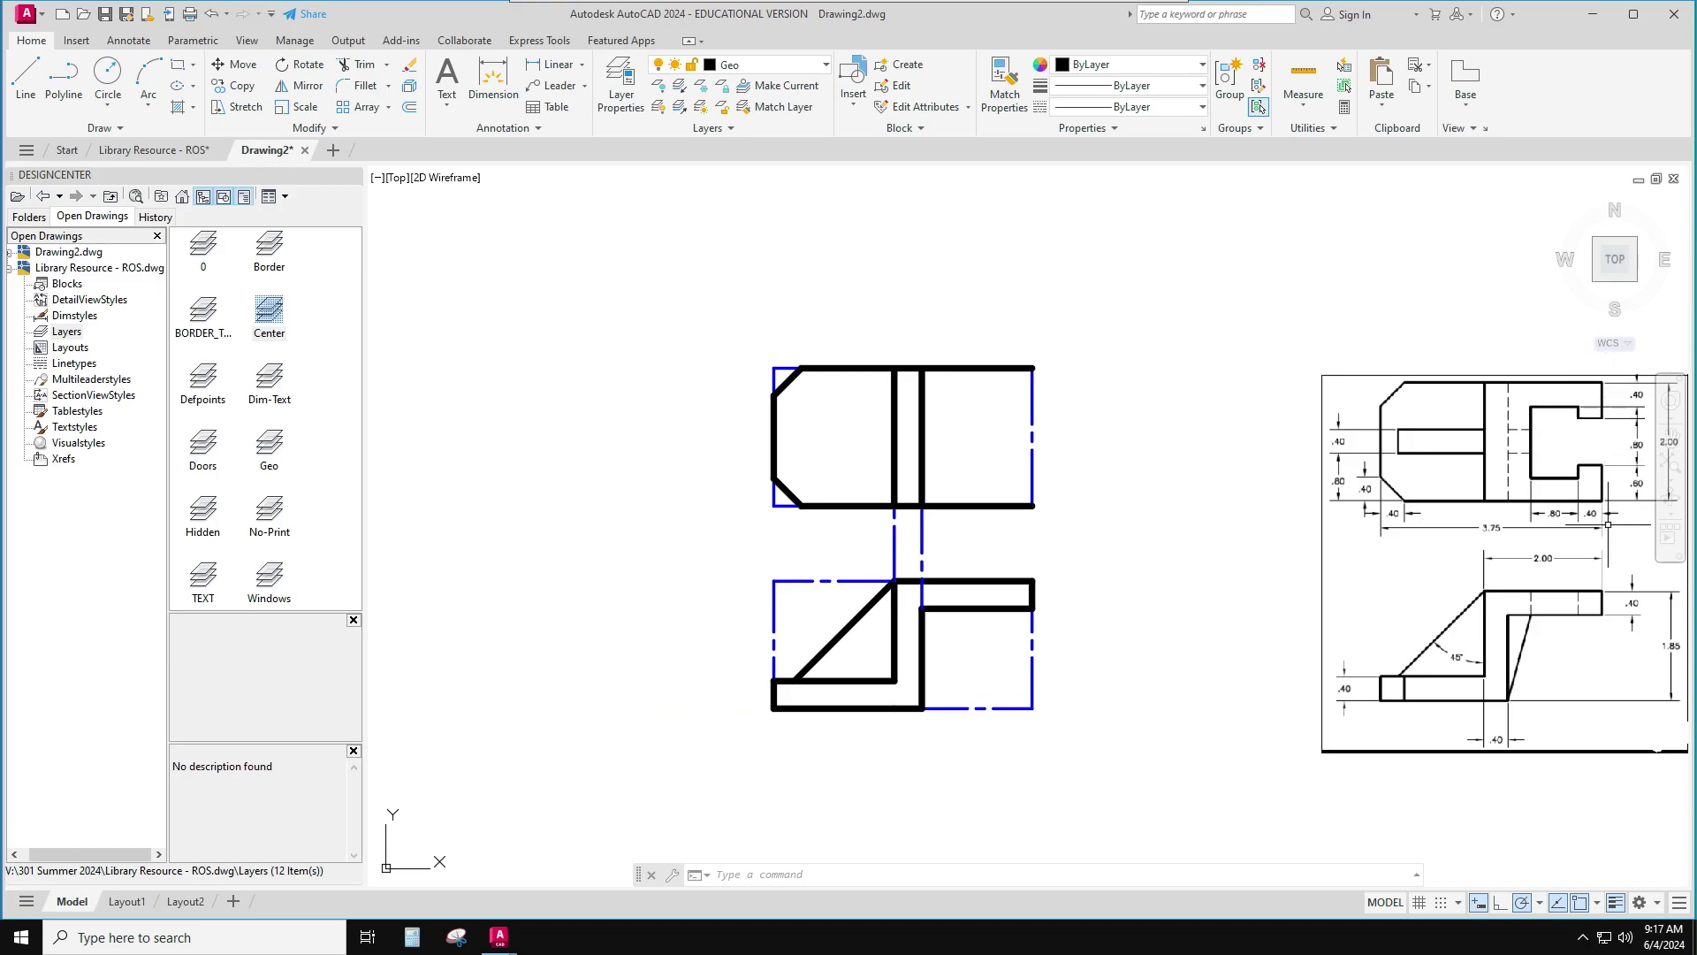
scroll(1611, 511, up, 4)
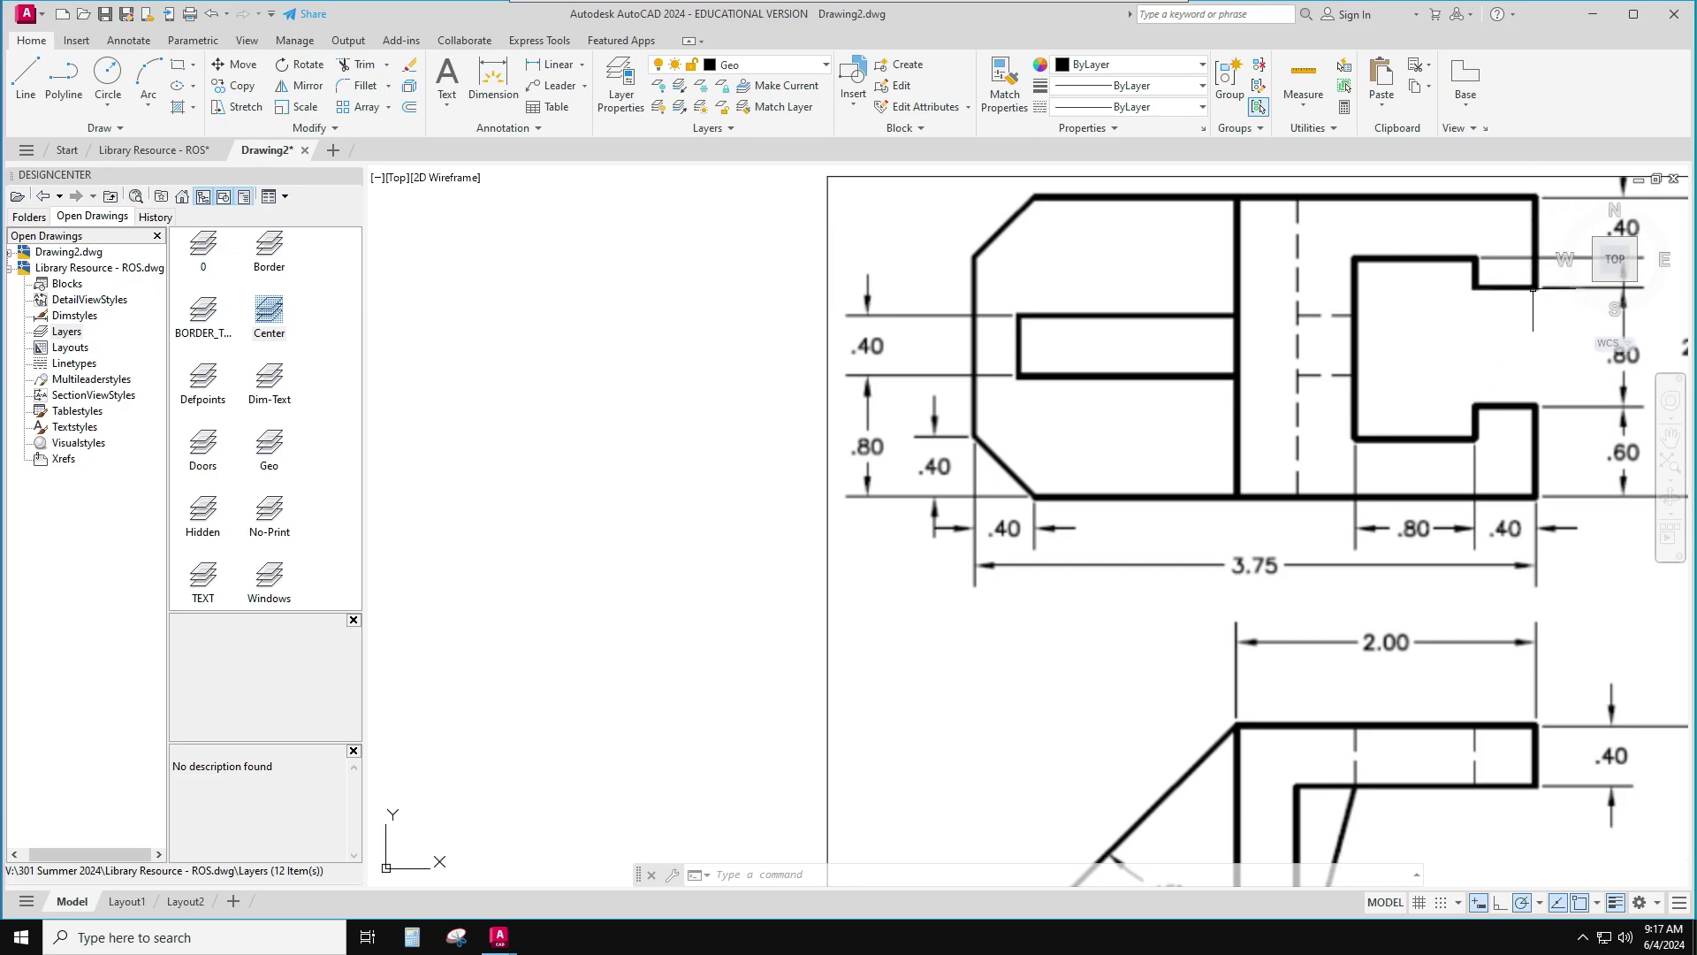
scroll(650, 624, down, 4)
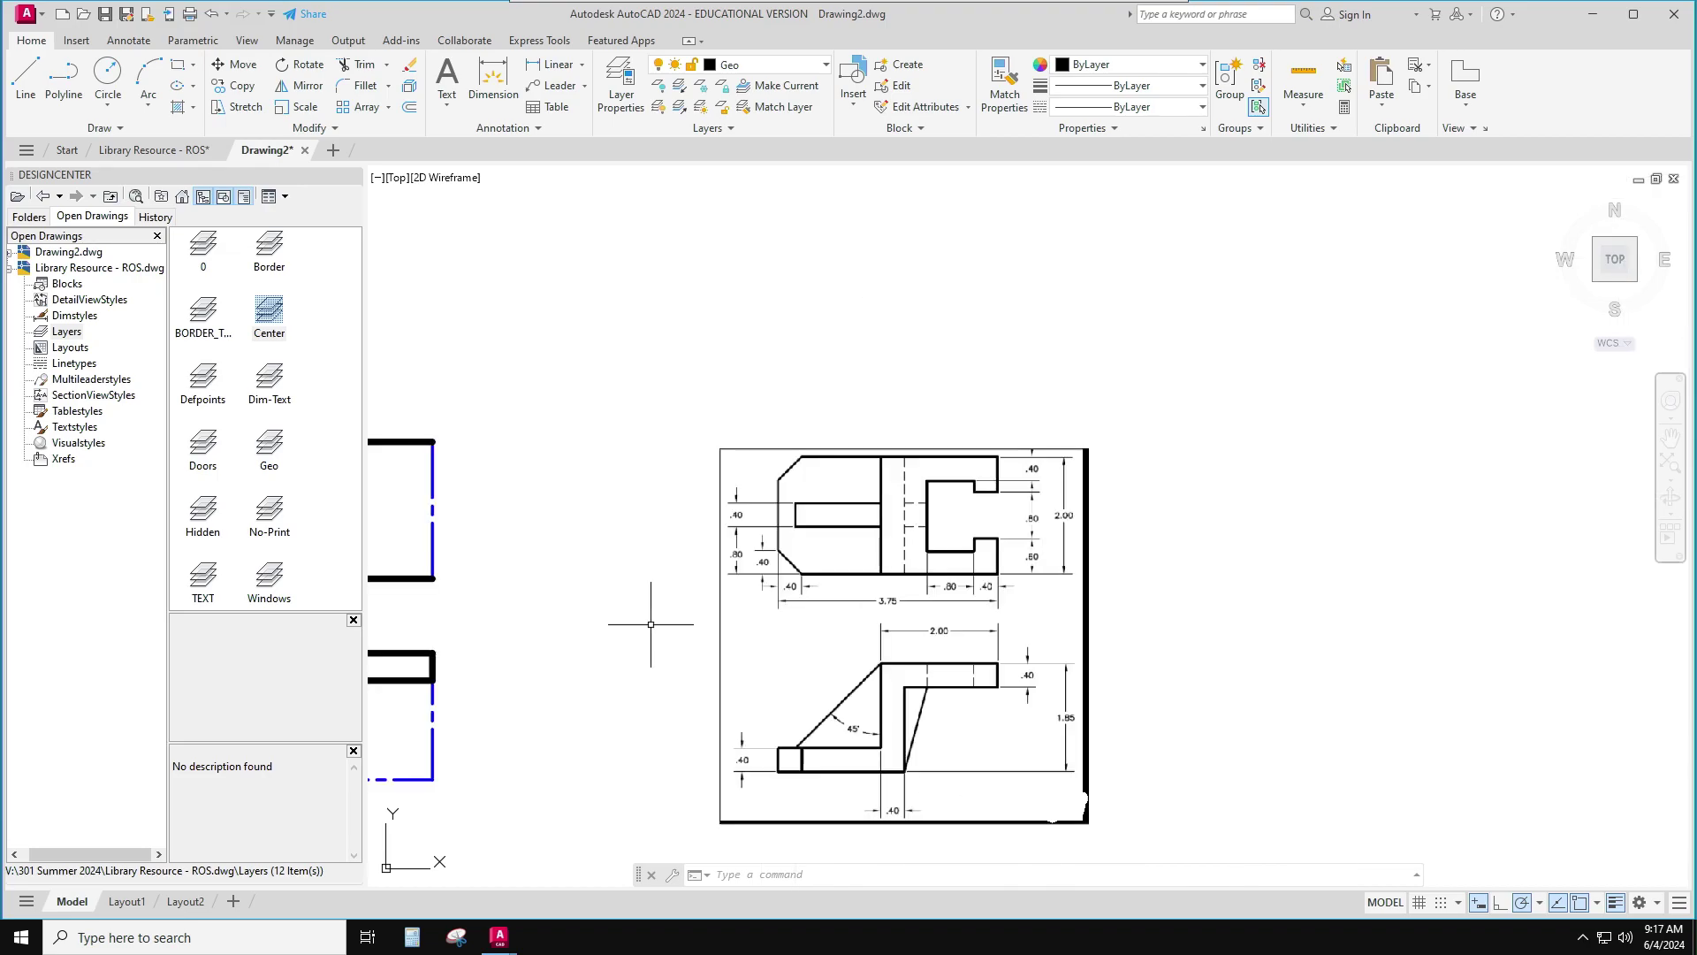
middle_drag(646, 616, 1021, 596)
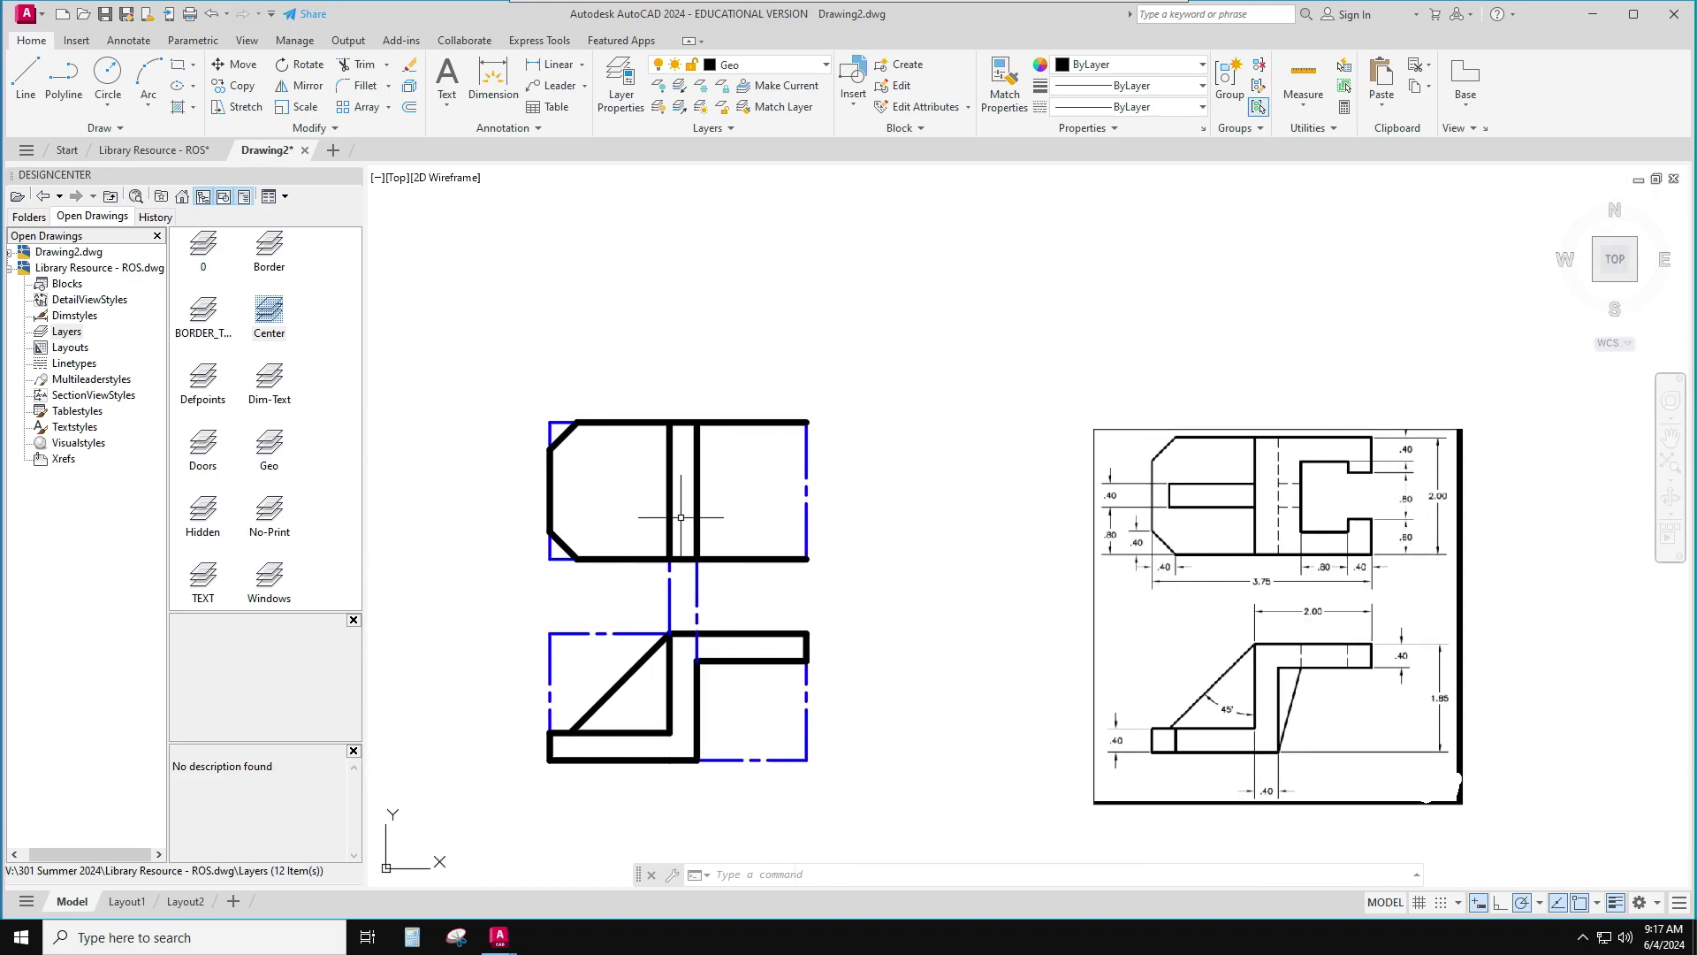
click(25, 84)
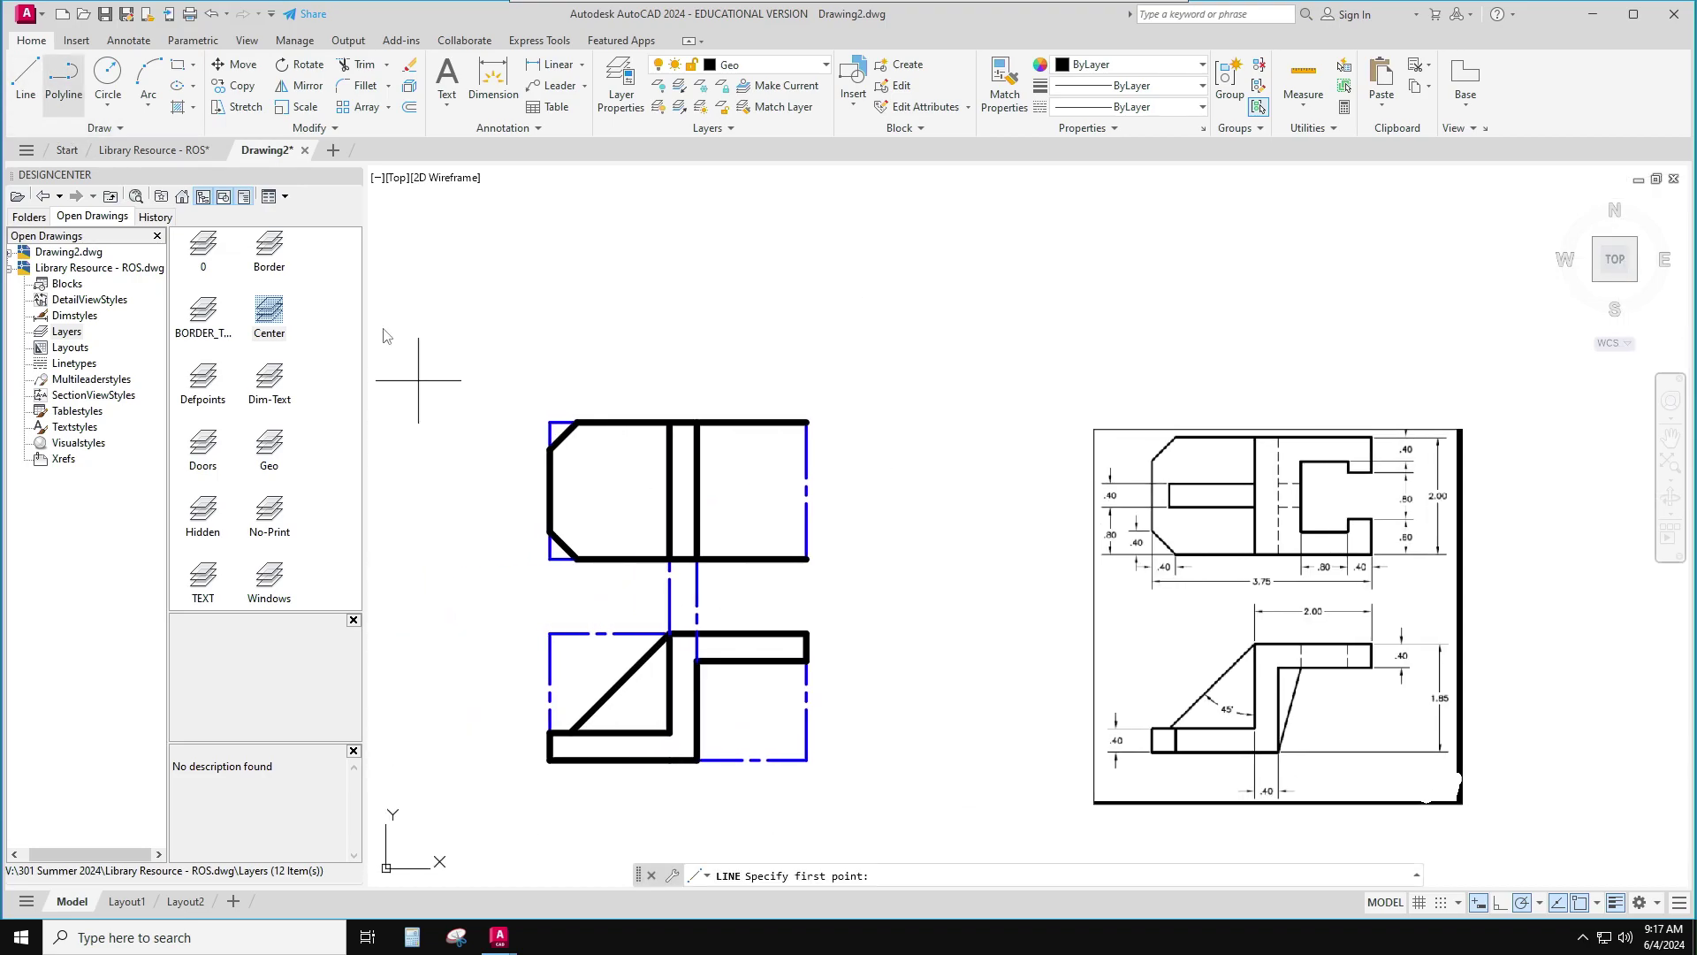
click(807, 422)
key(Escape)
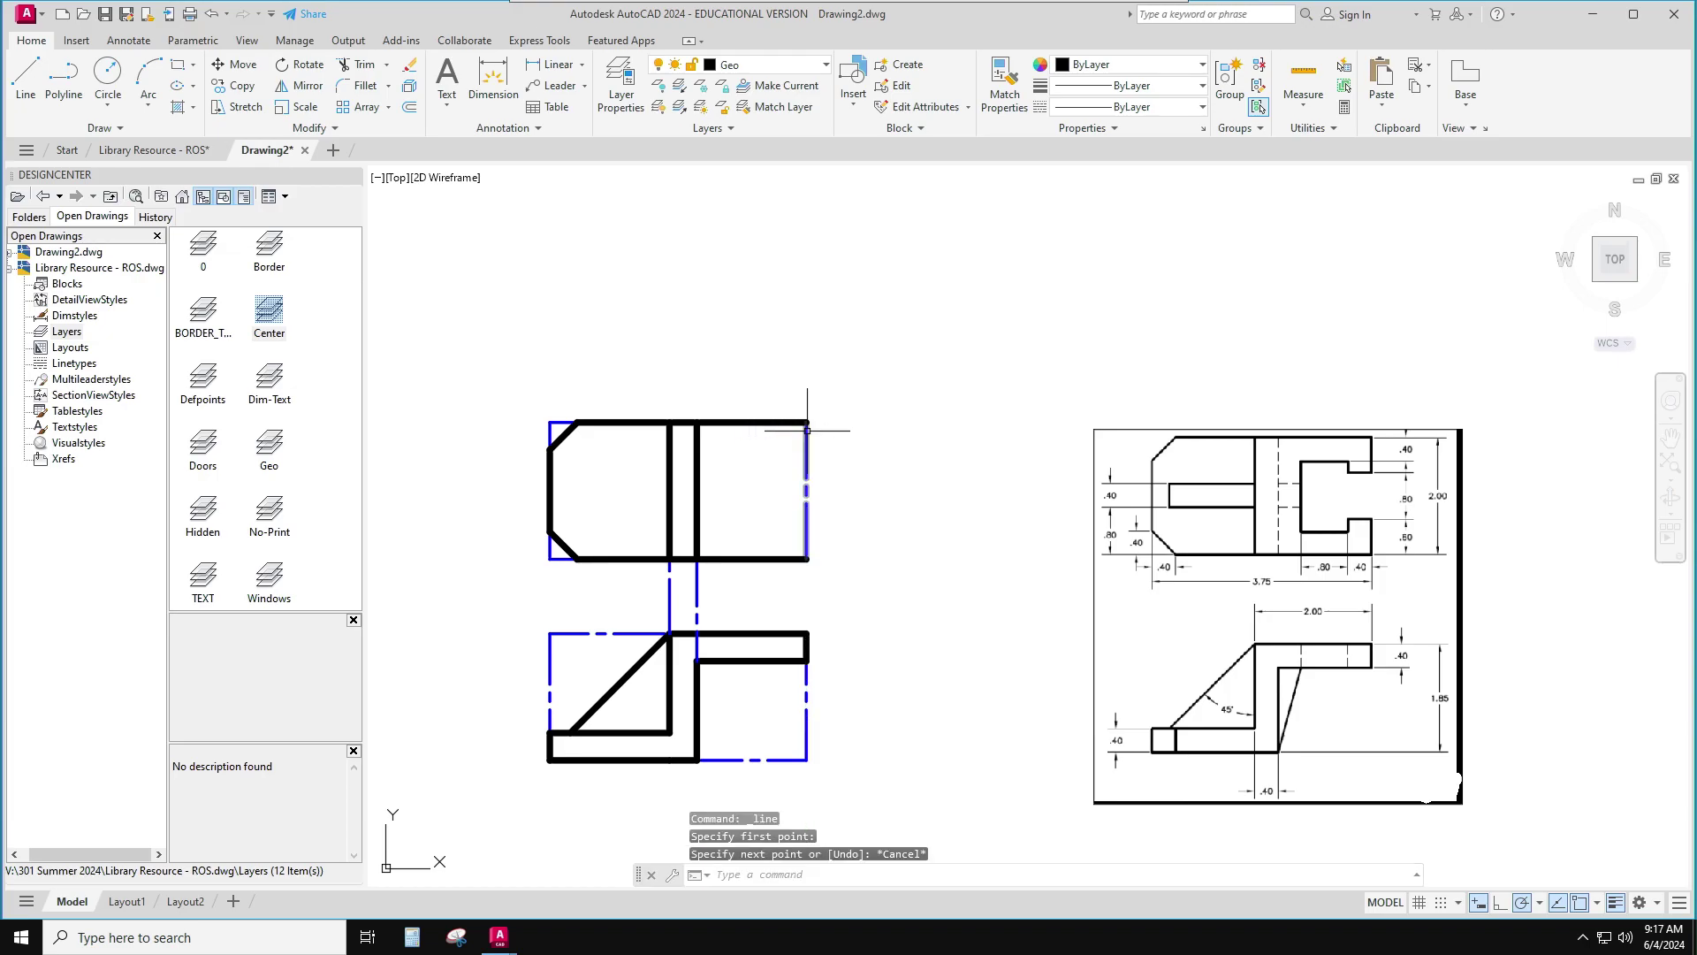
On the Geo layer, draw a line from the top view's lower-right corner 0.6 up and 0.4 to the left
click(25, 84)
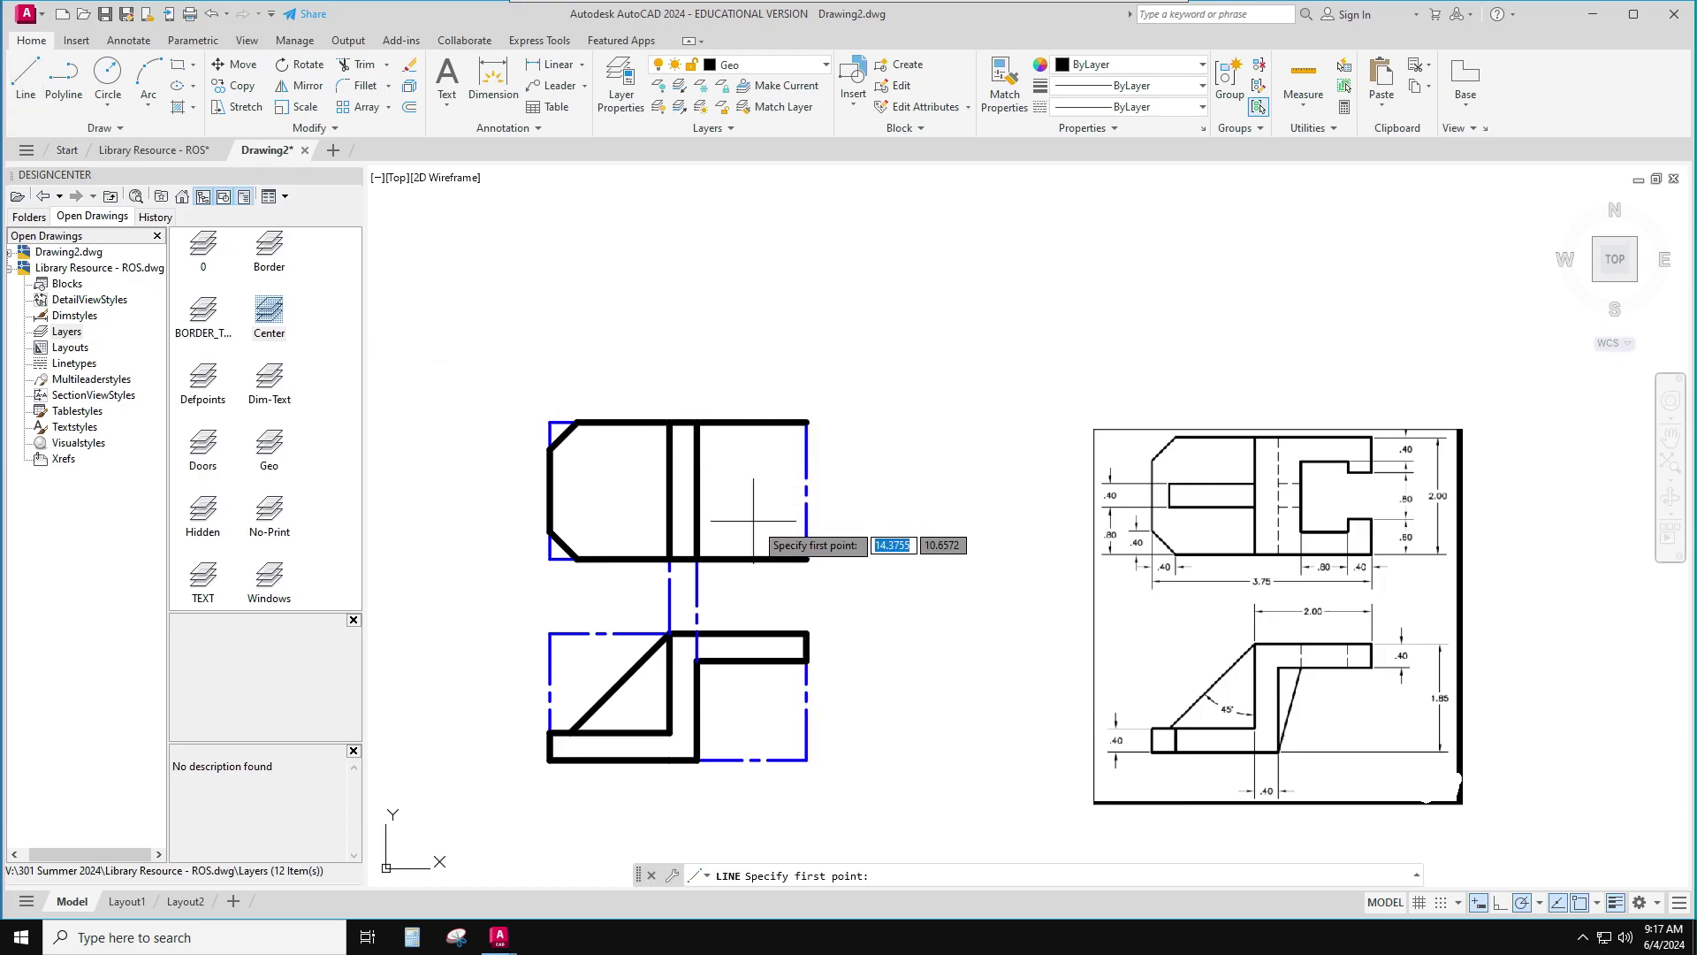
click(806, 559)
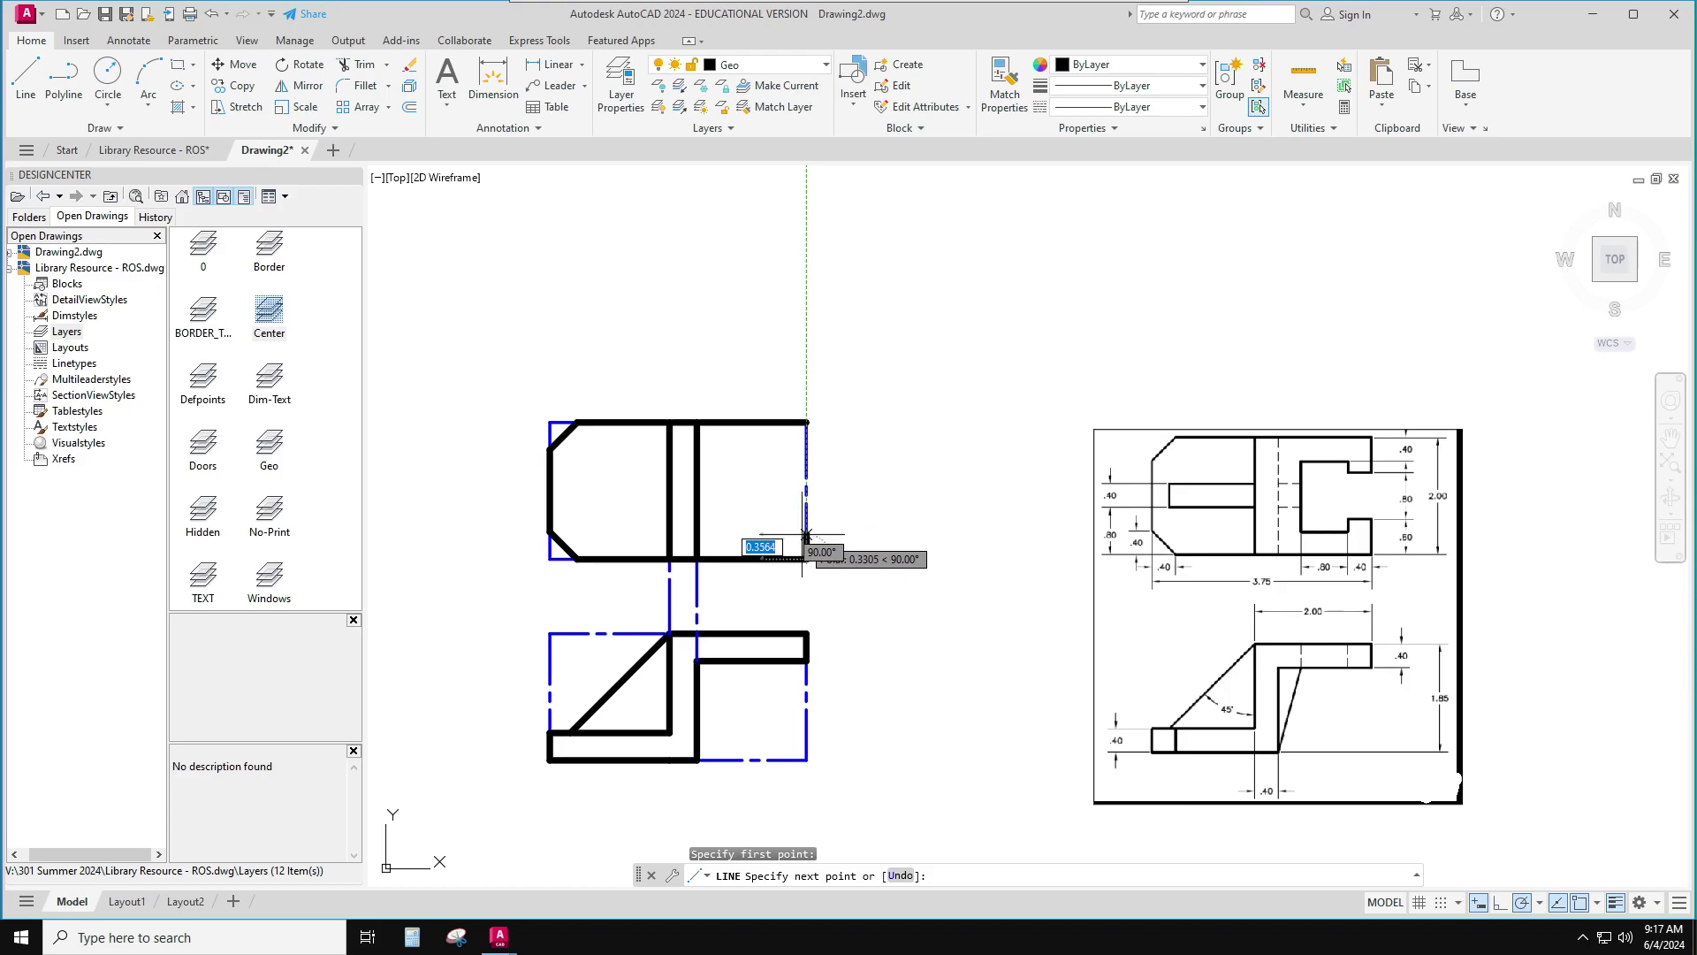
key(BackSpace)
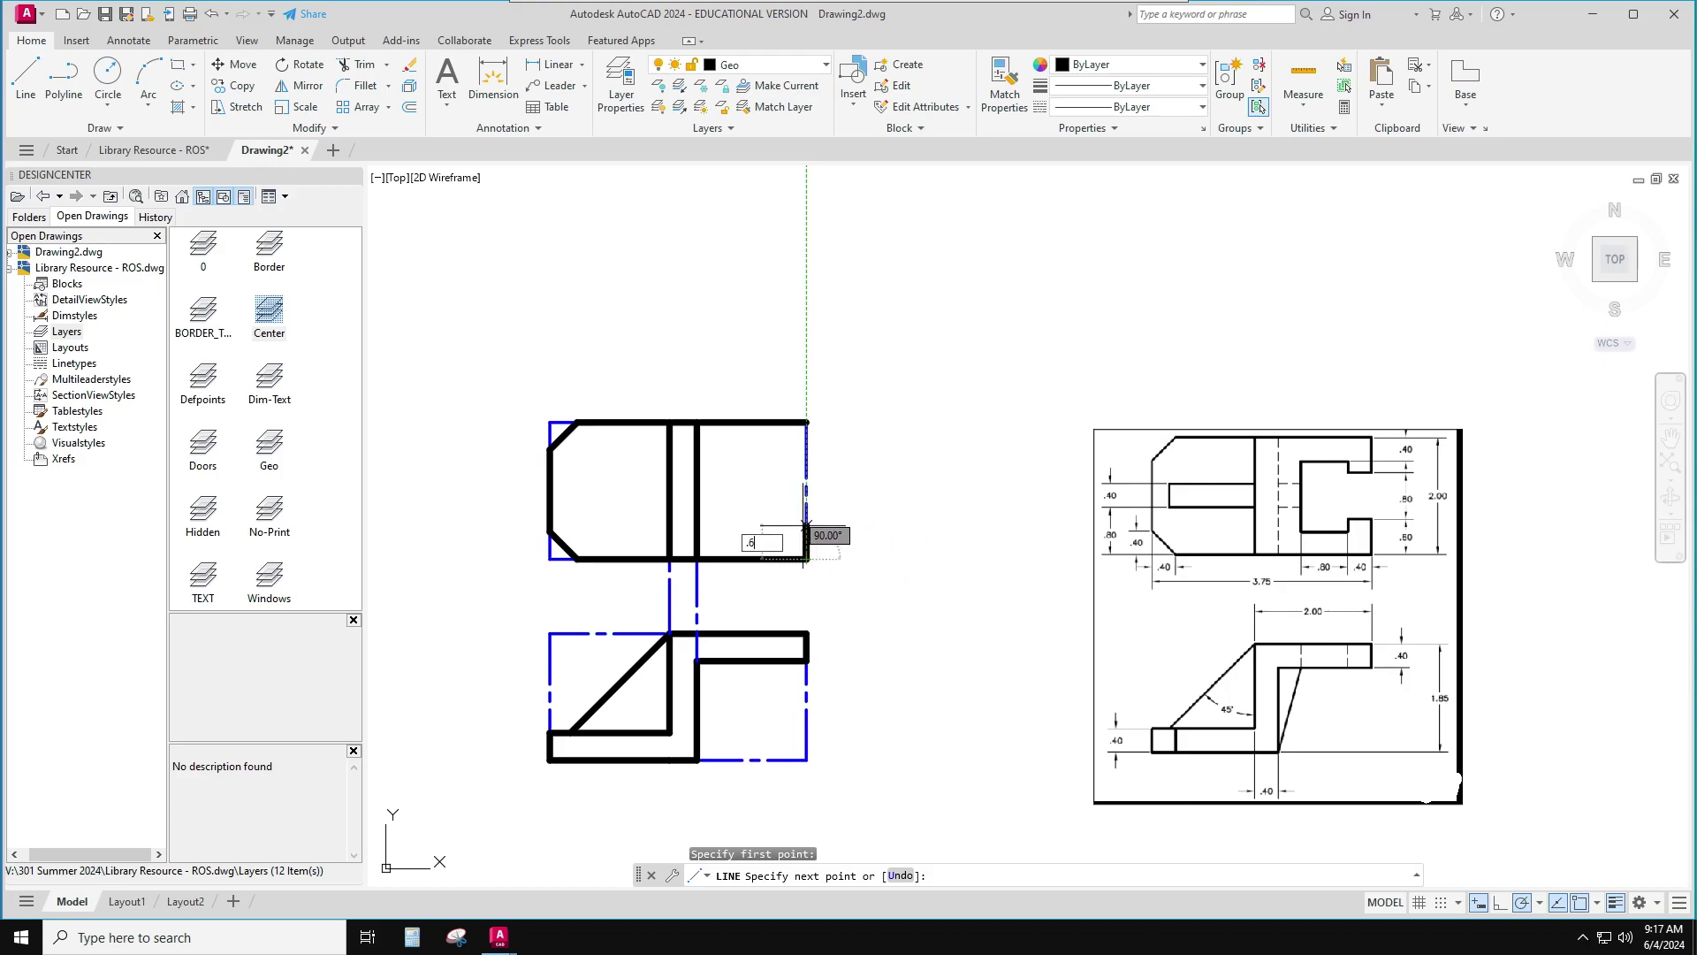
text(.6)
key(Return)
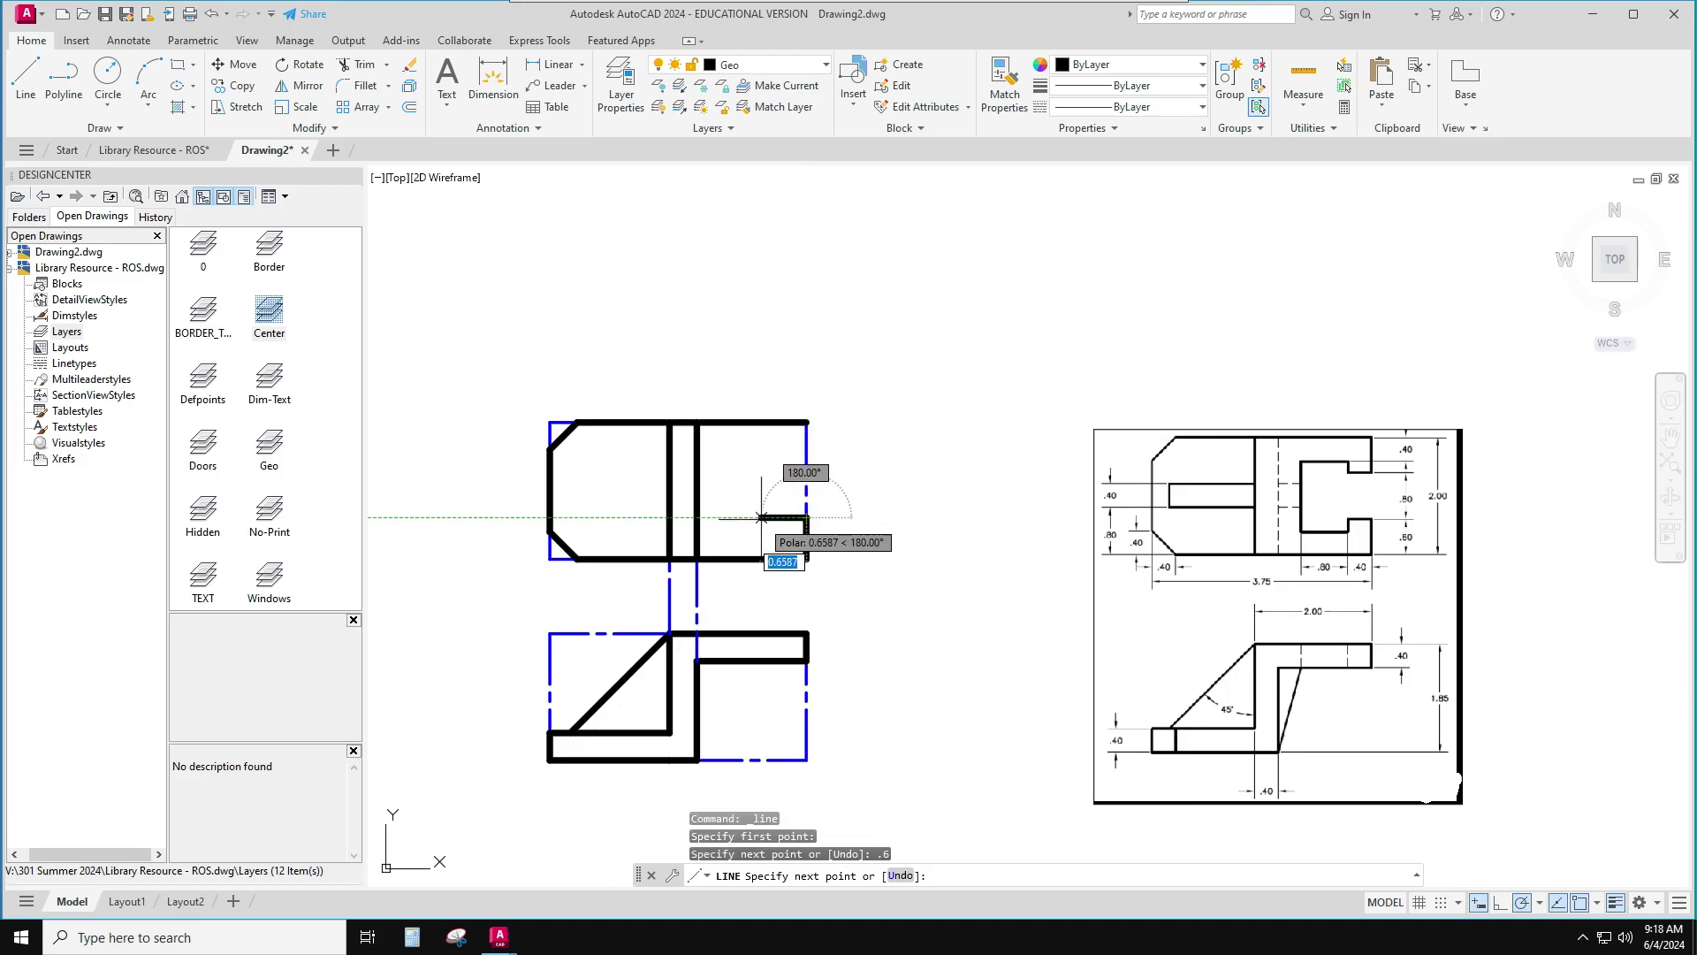
key(BackSpace)
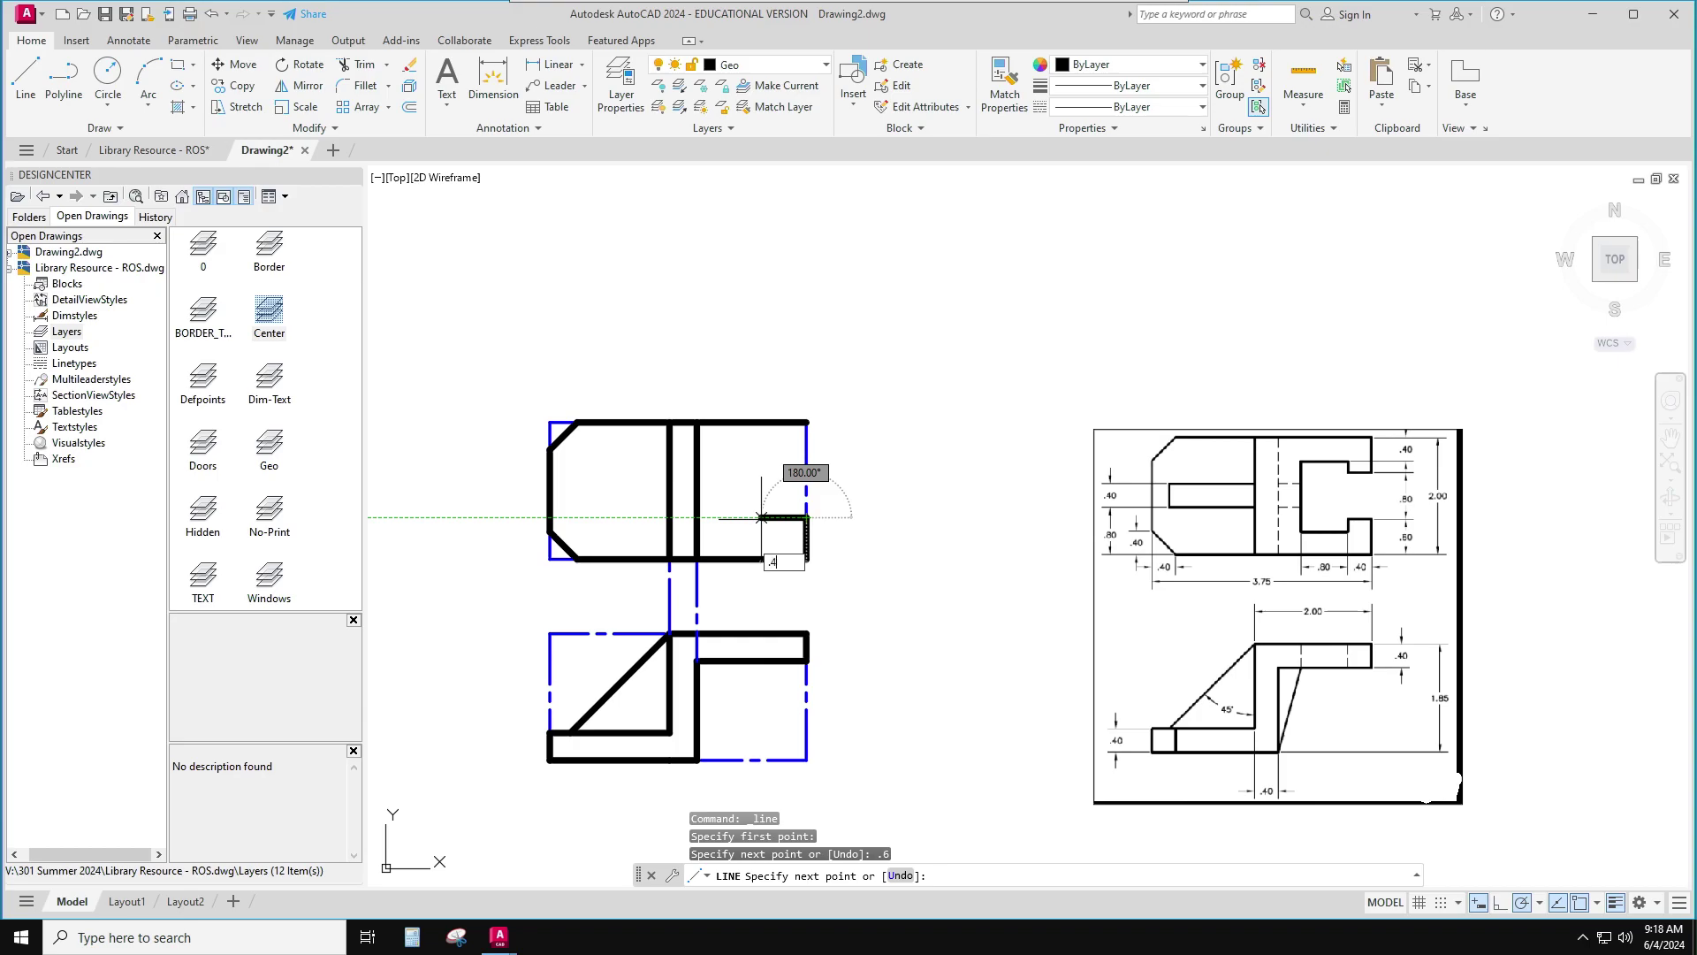
text(.4)
key(Return)
key(Return)
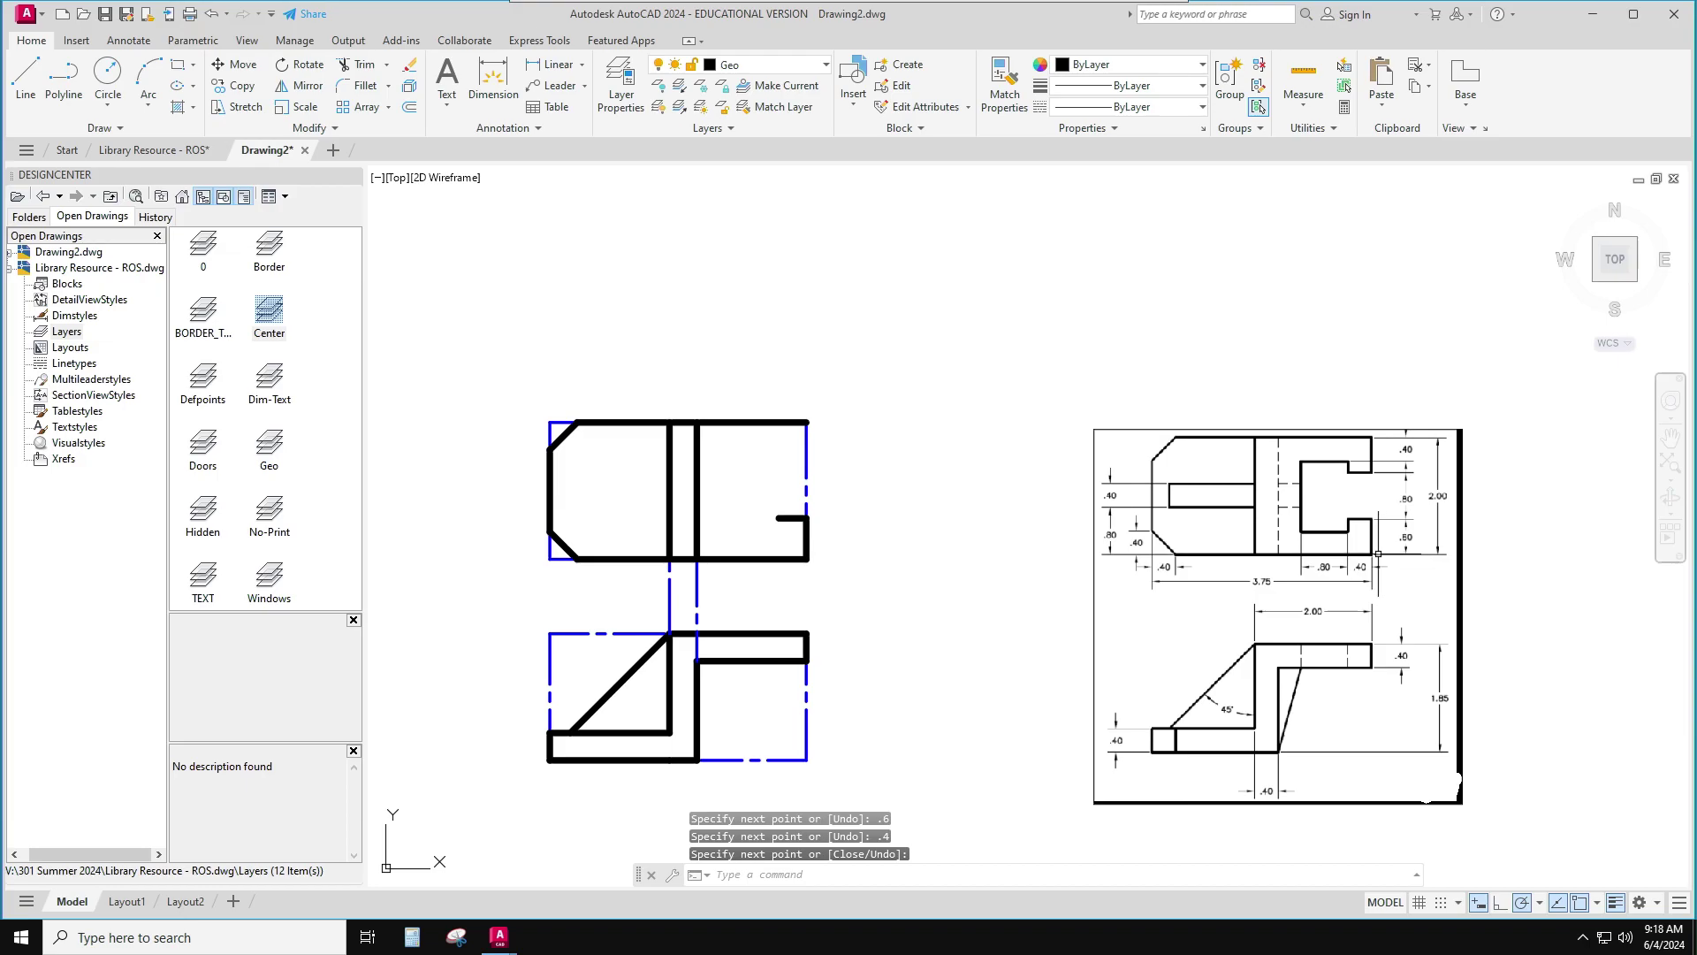
Continue the top view's notch outline from the 0.4 line's left end, going 0.2 down and 0.8 to the left
scroll(1377, 553, up, 4)
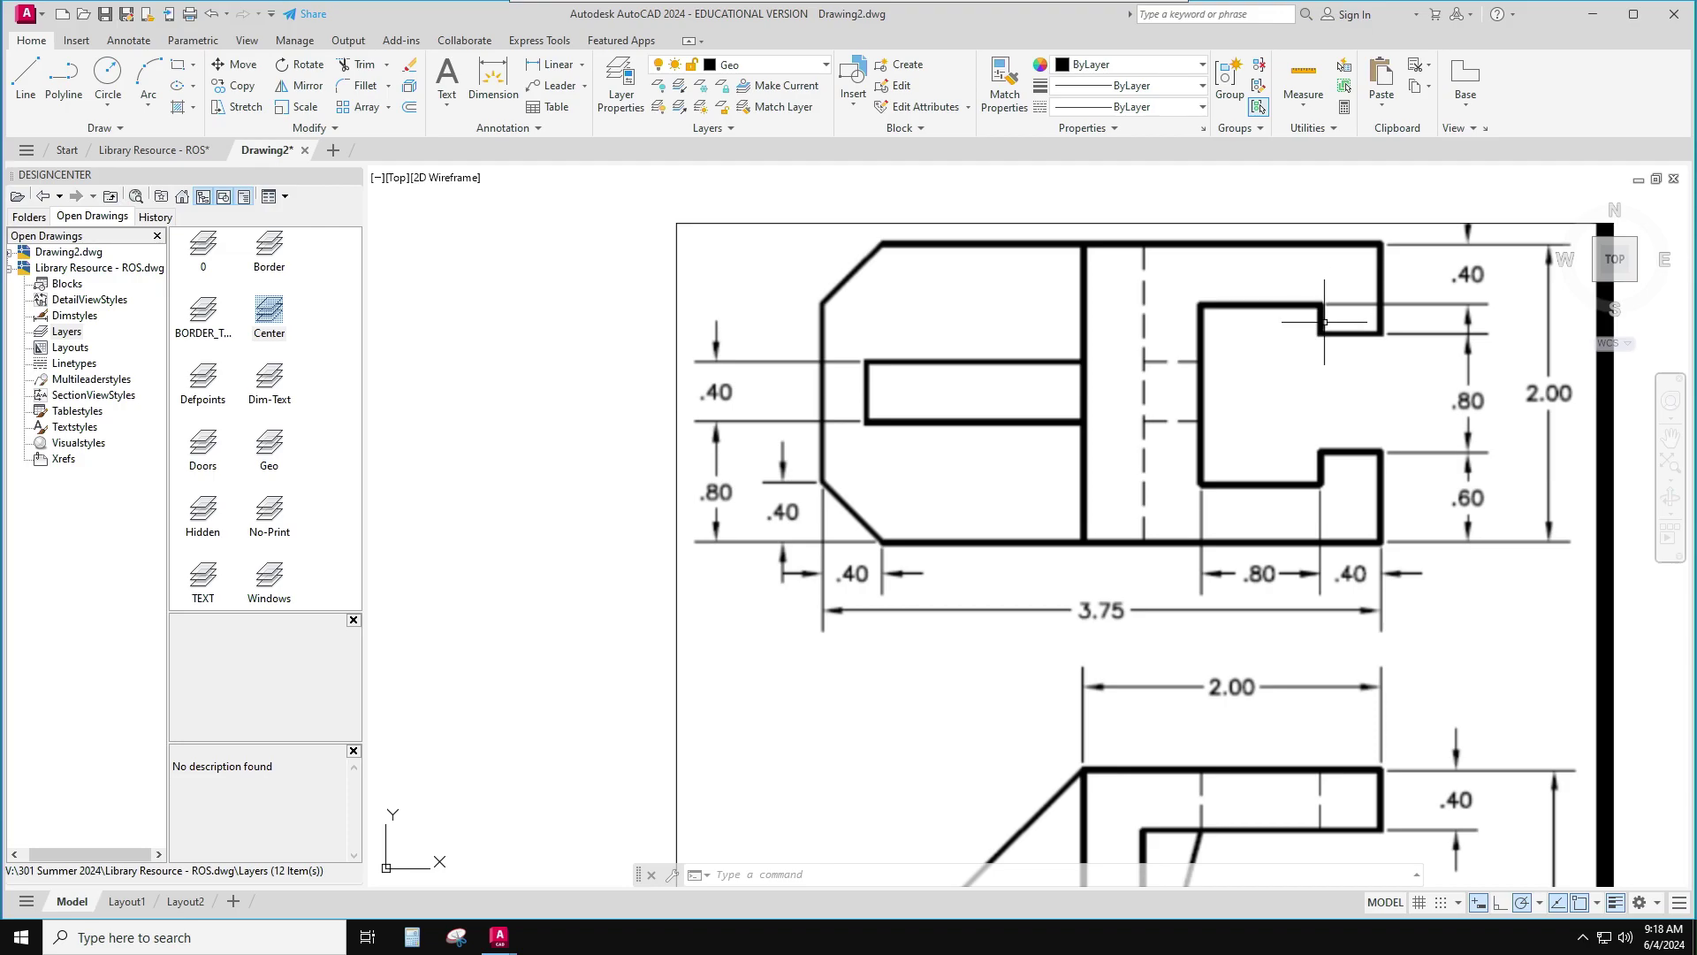
scroll(1018, 504, down, 2)
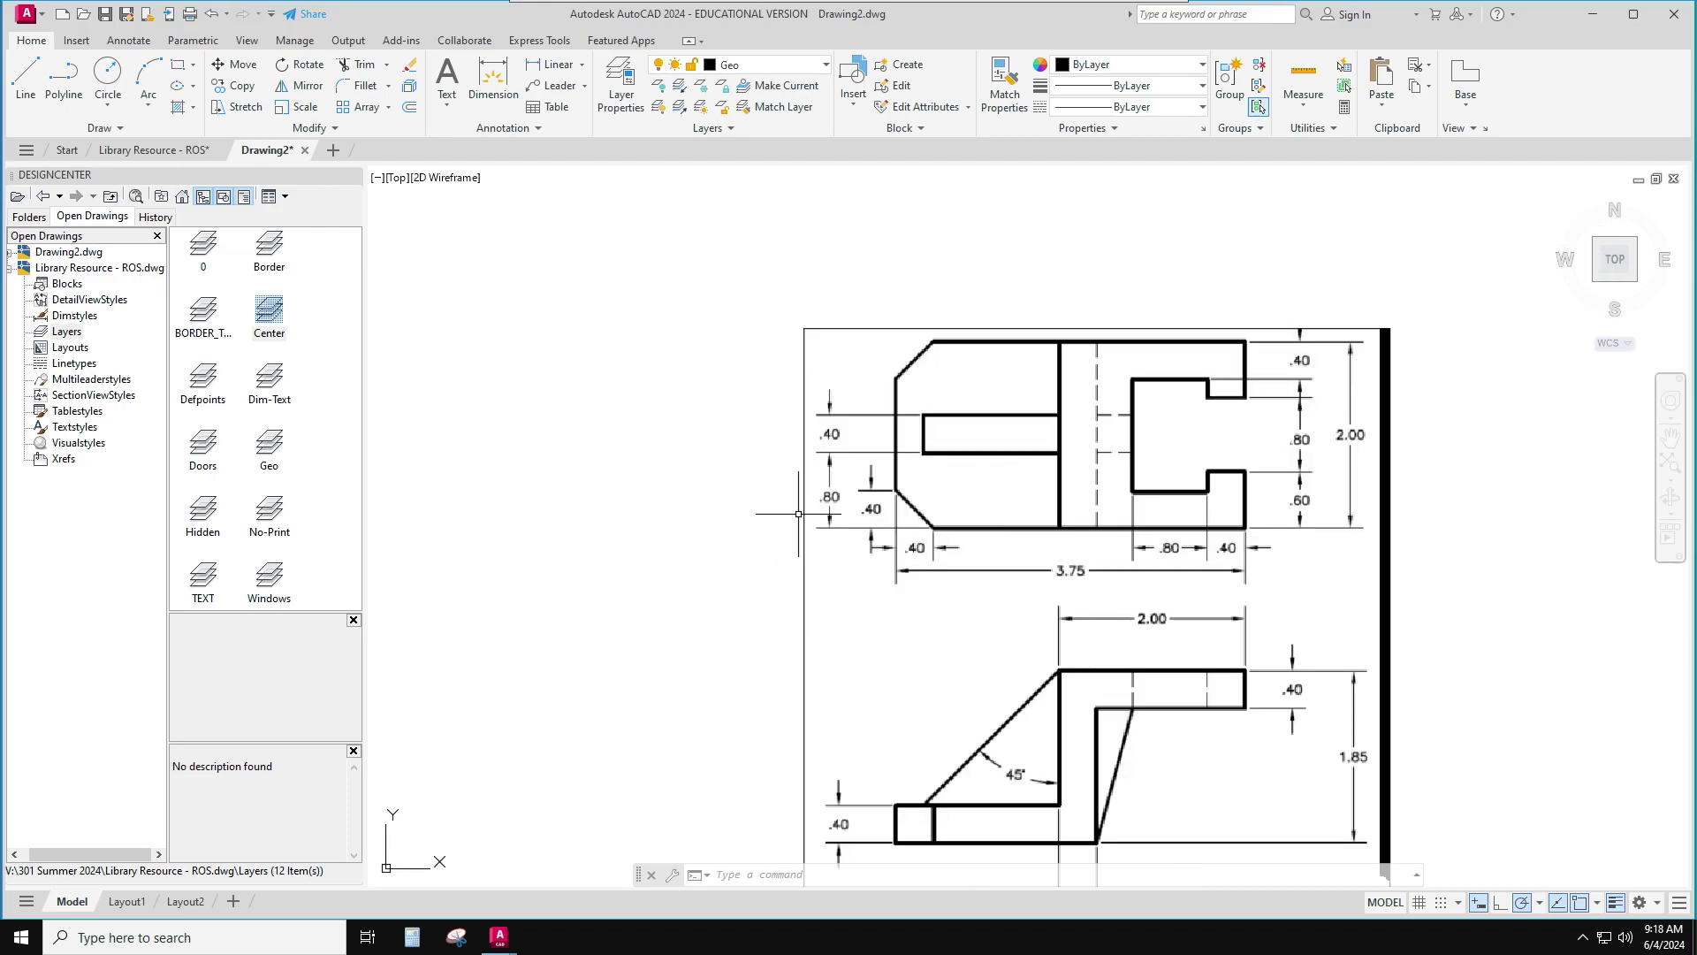
middle_drag(477, 437, 854, 412)
click(26, 78)
click(679, 444)
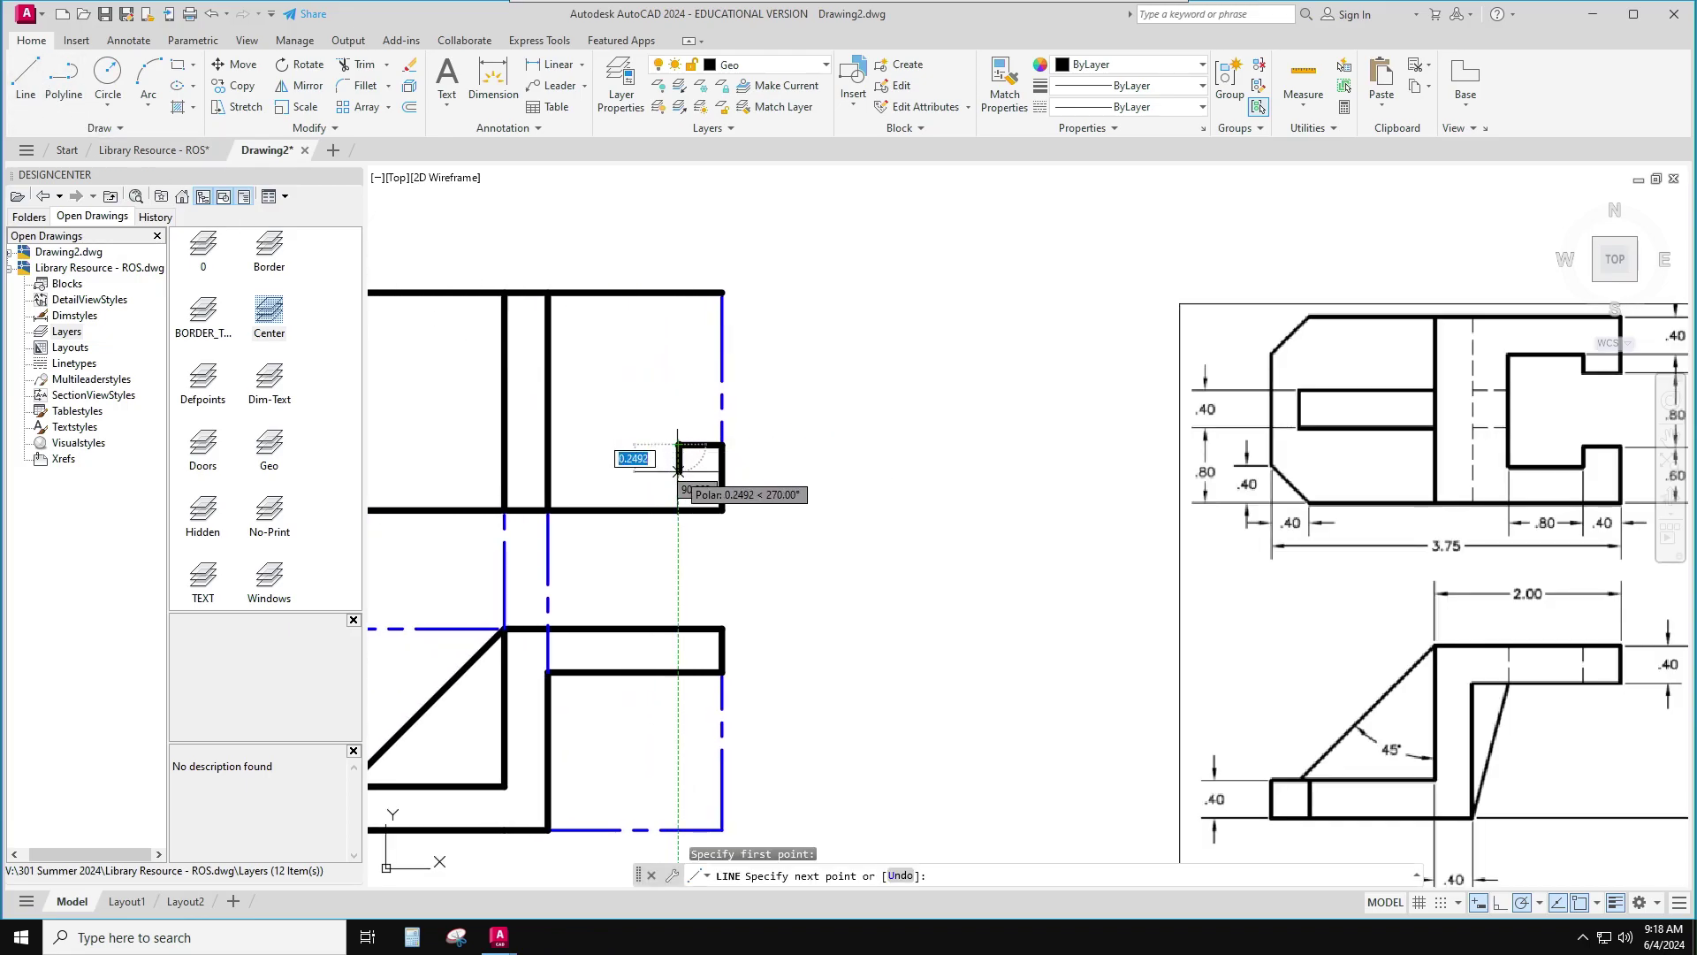
text(.2)
key(Return)
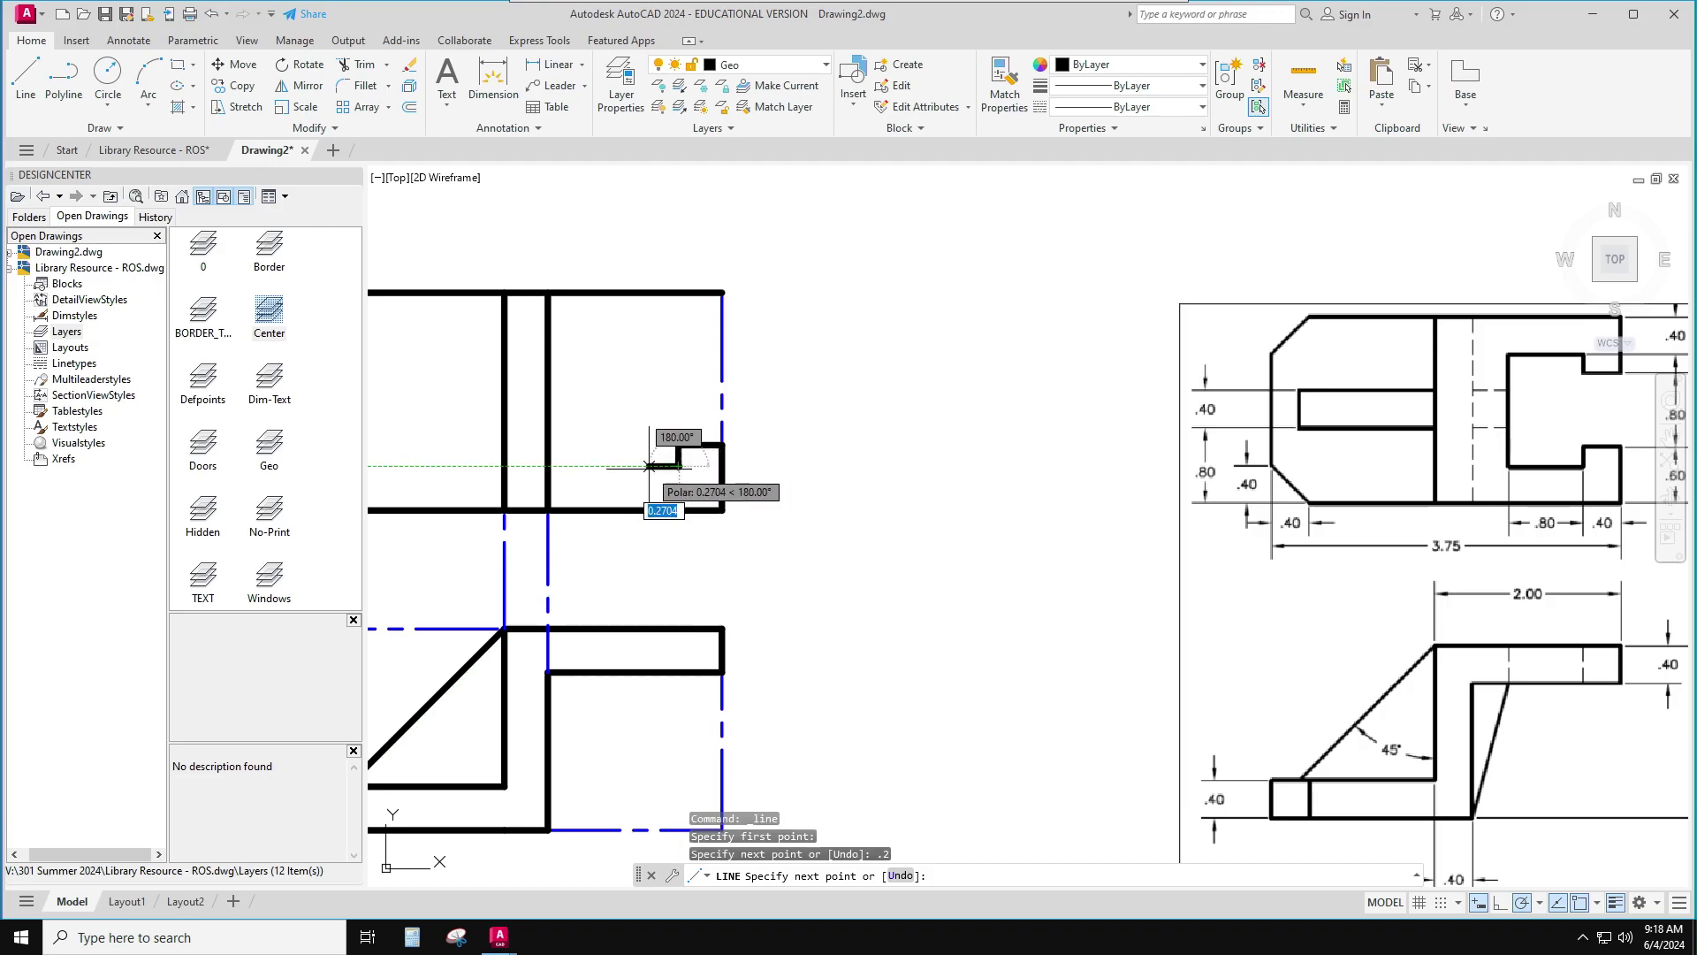
text(.8)
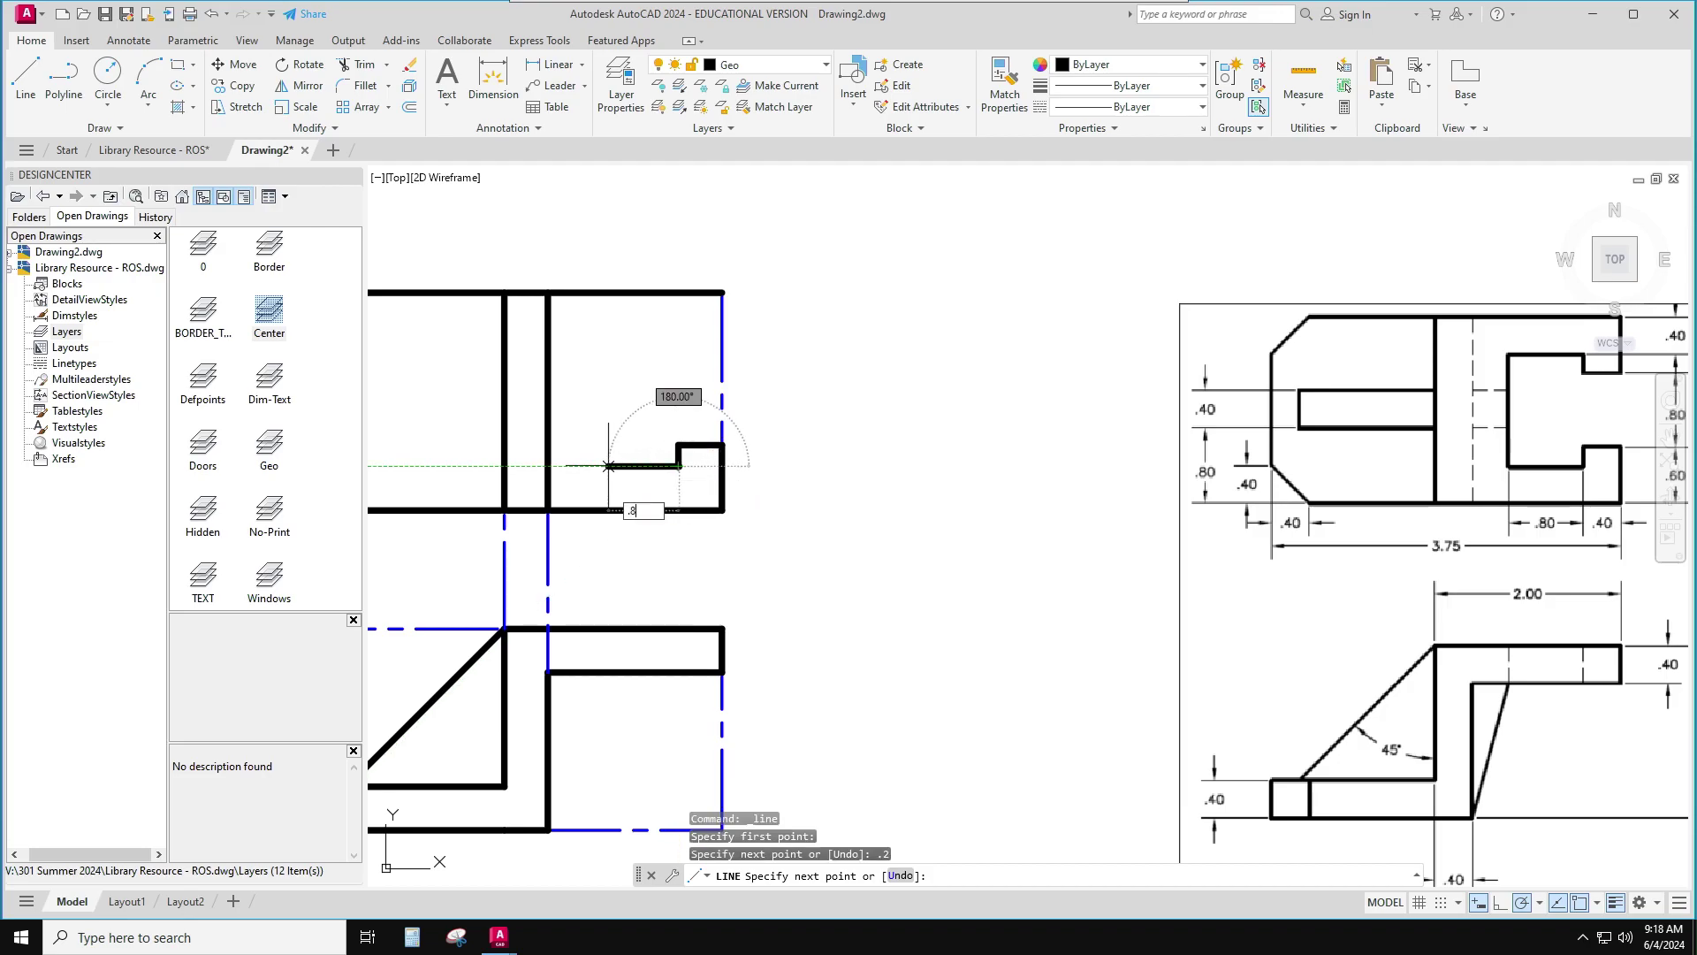
key(Return)
key(Return)
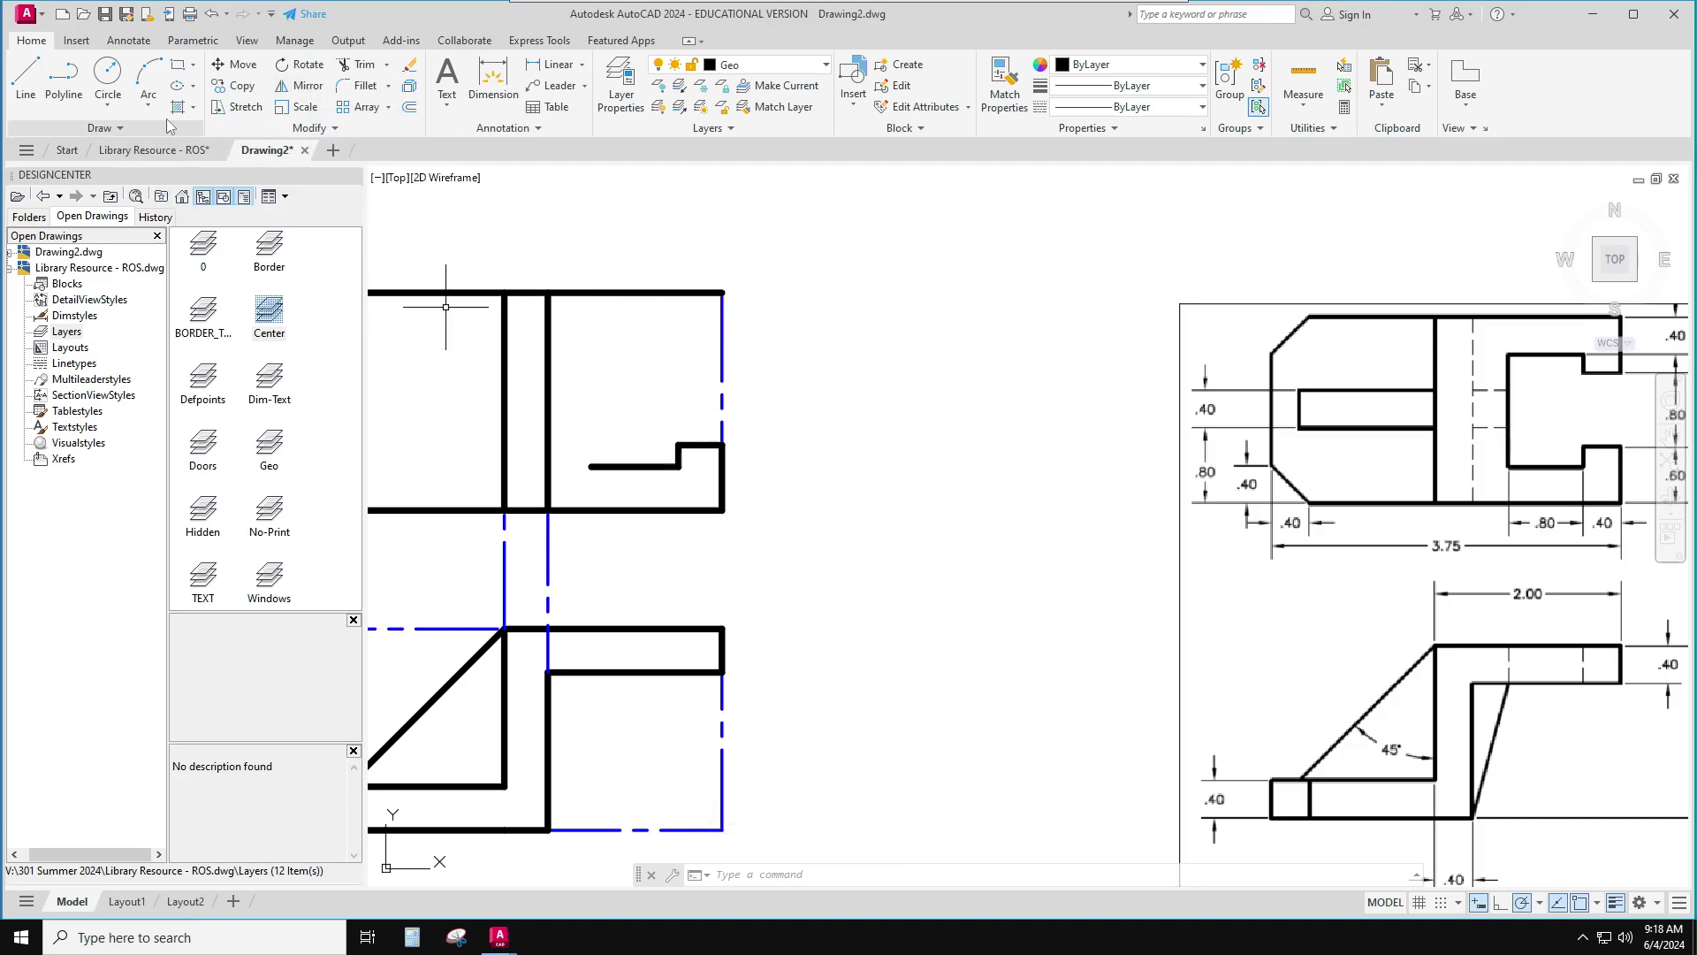
Mirror the four lower notch lines about a horizontal axis through the top view's vertical midpoint, keeping the source objects
click(307, 88)
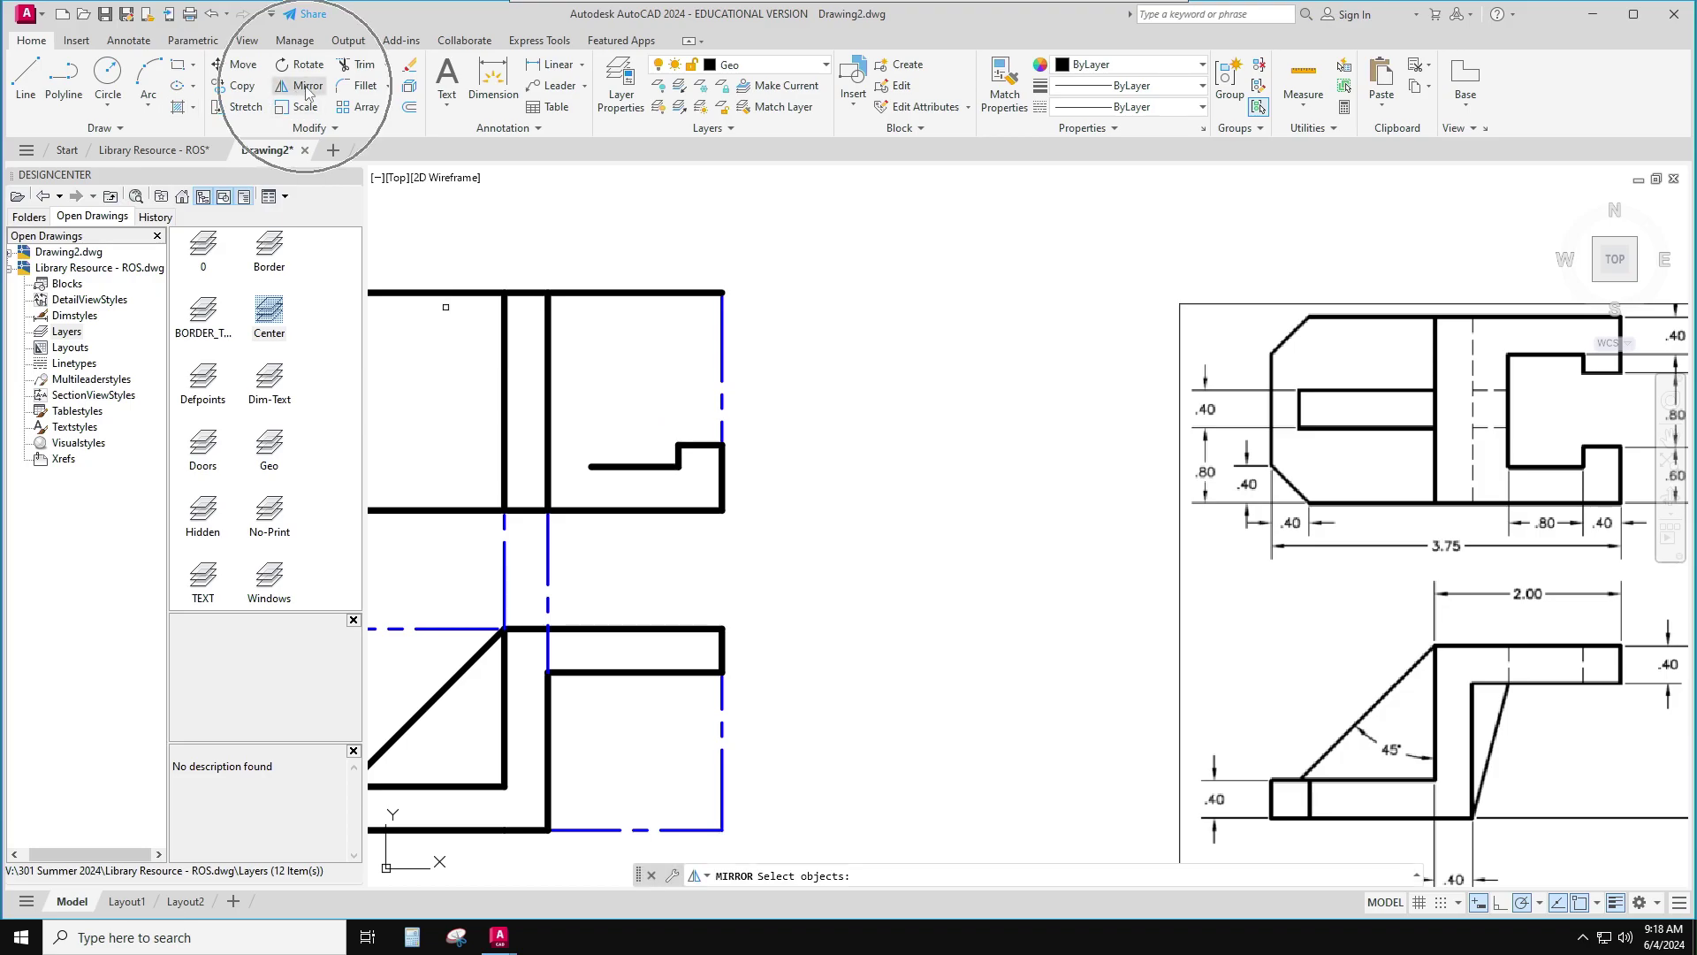
click(574, 408)
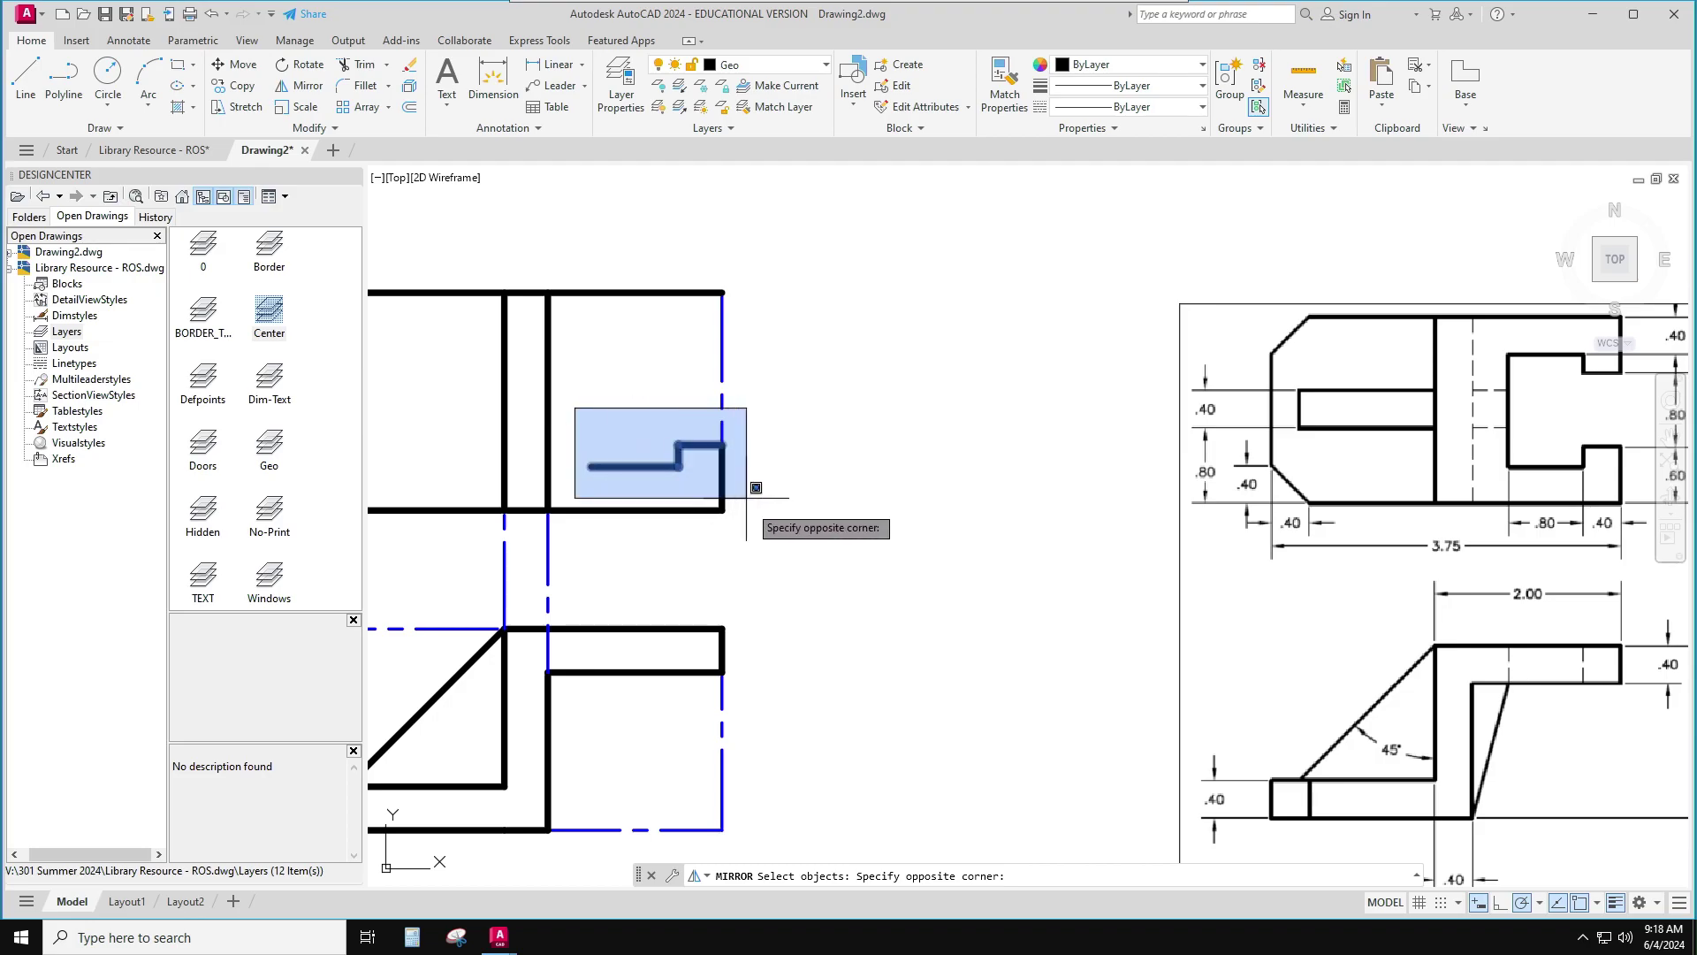
click(757, 527)
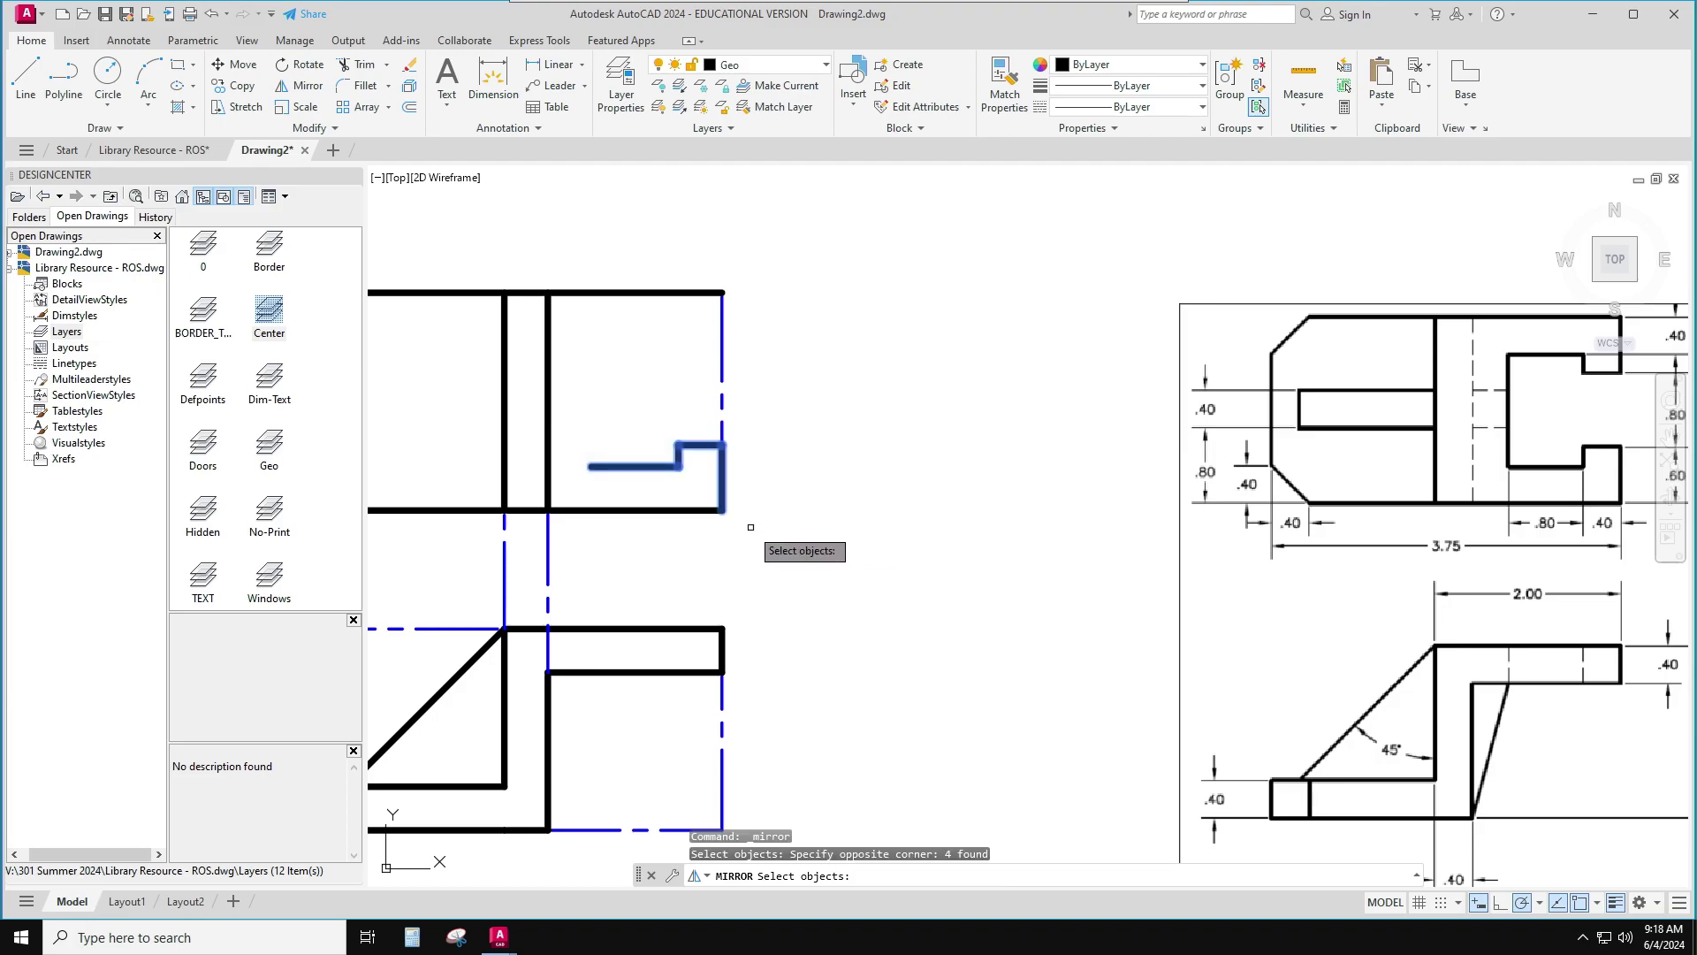
key(Return)
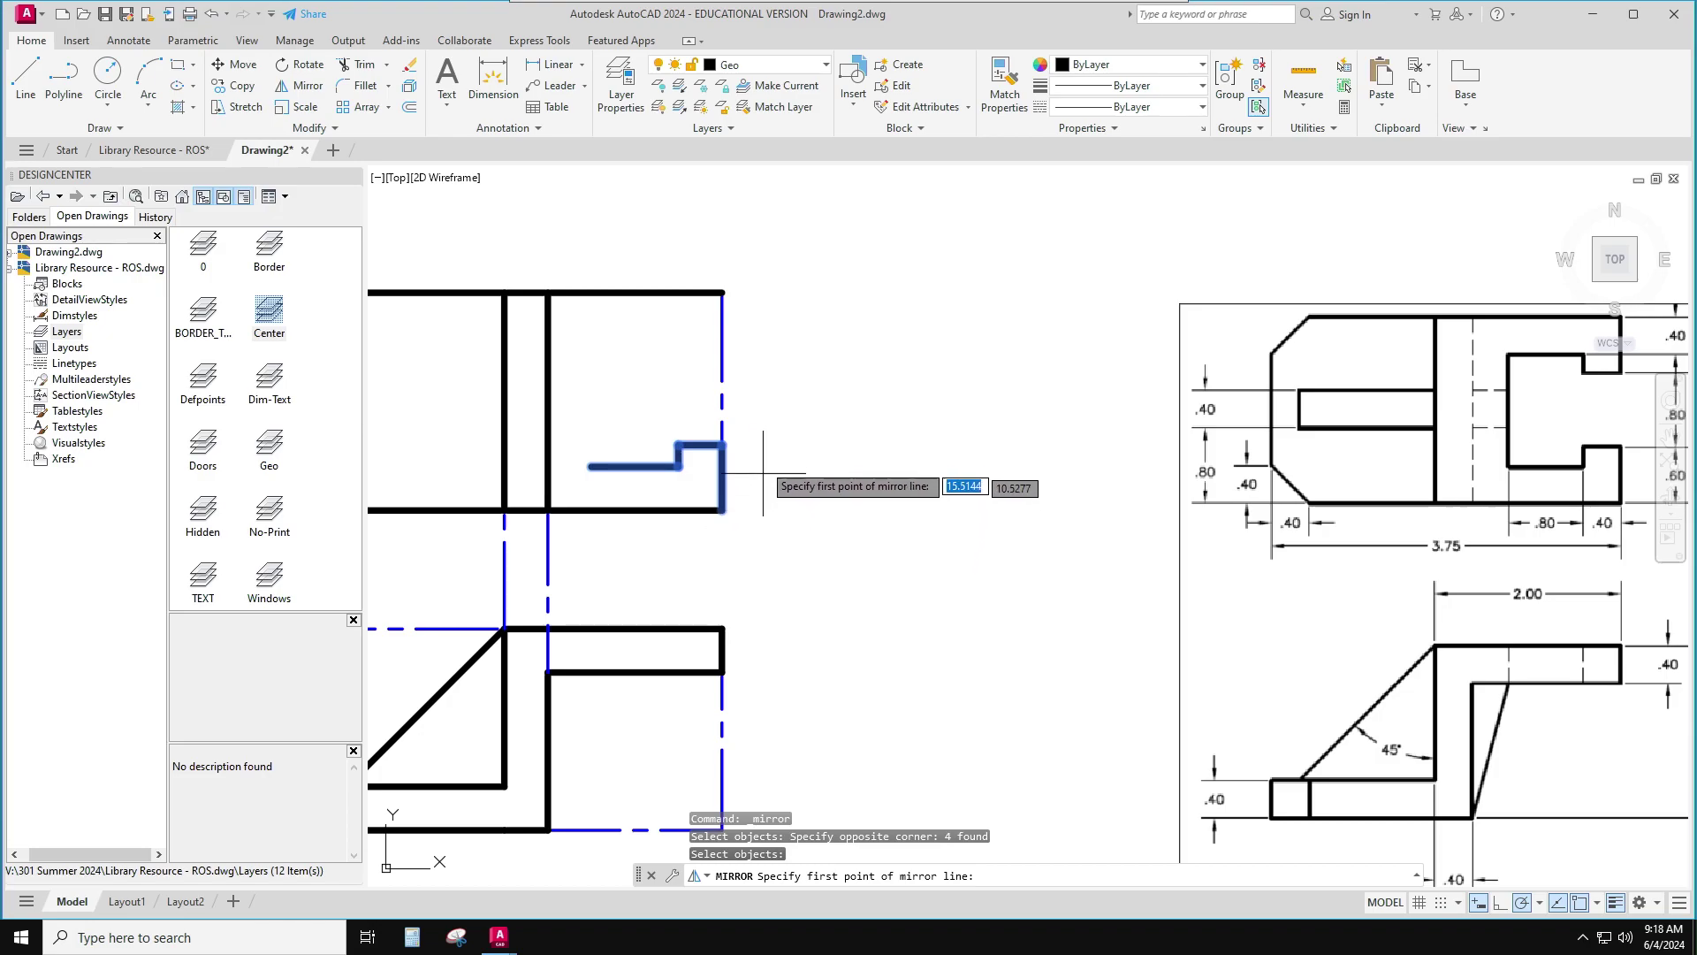
shift+right_click(590, 389)
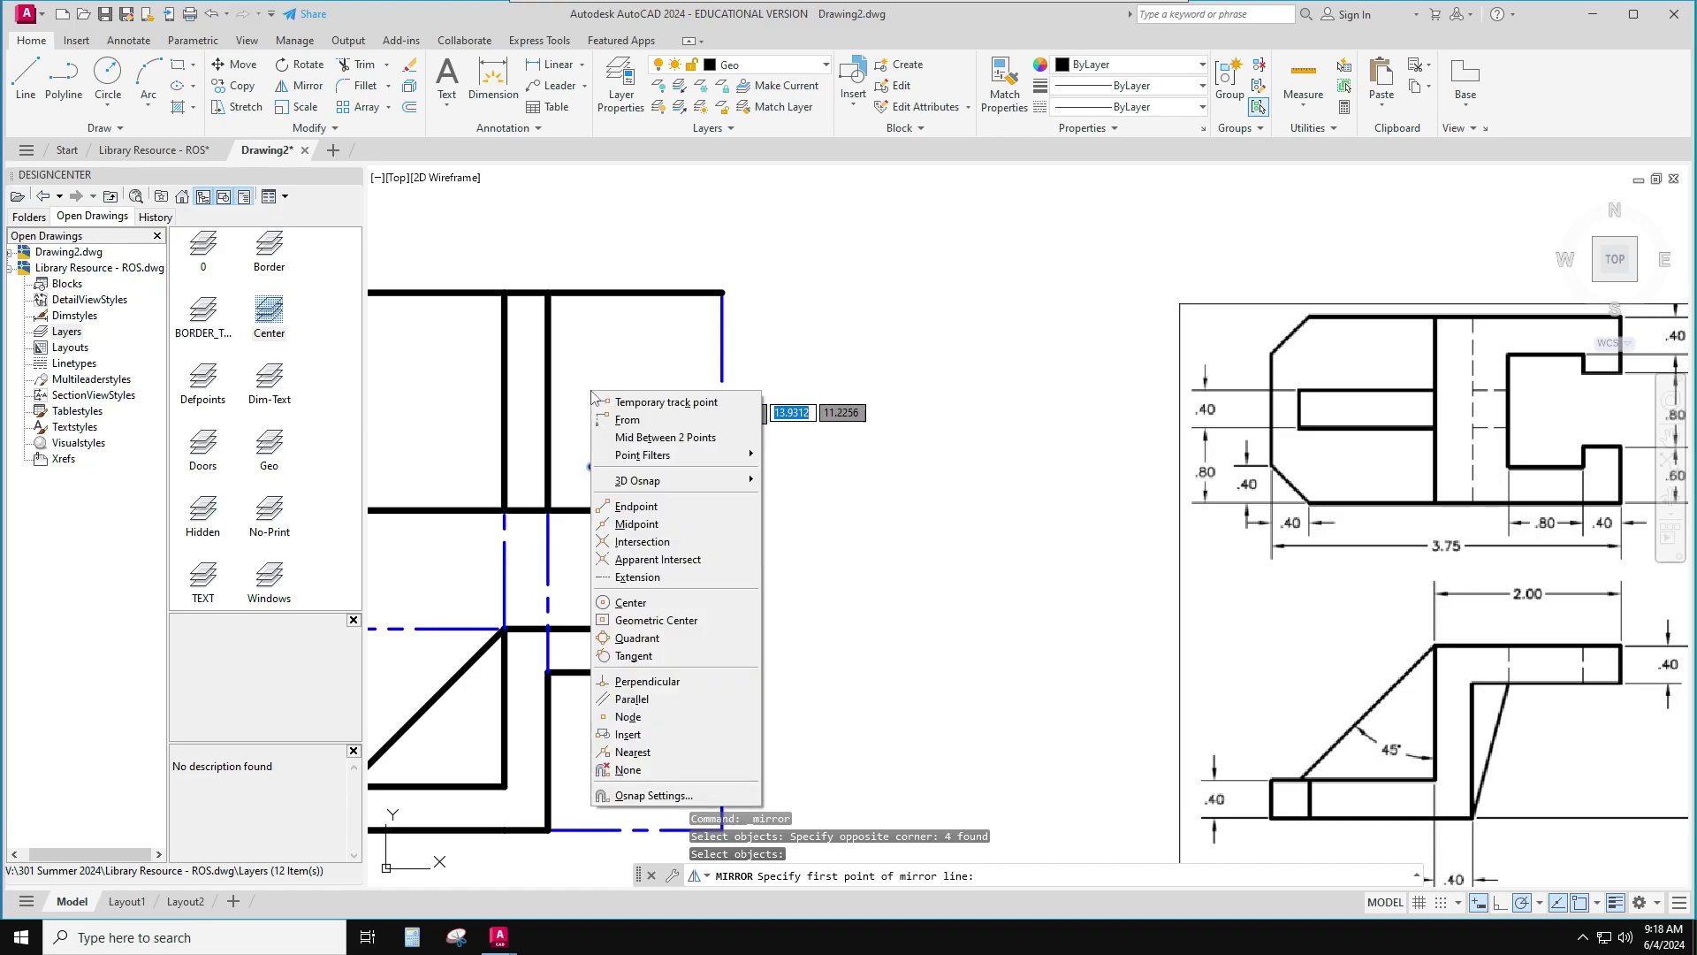
click(625, 521)
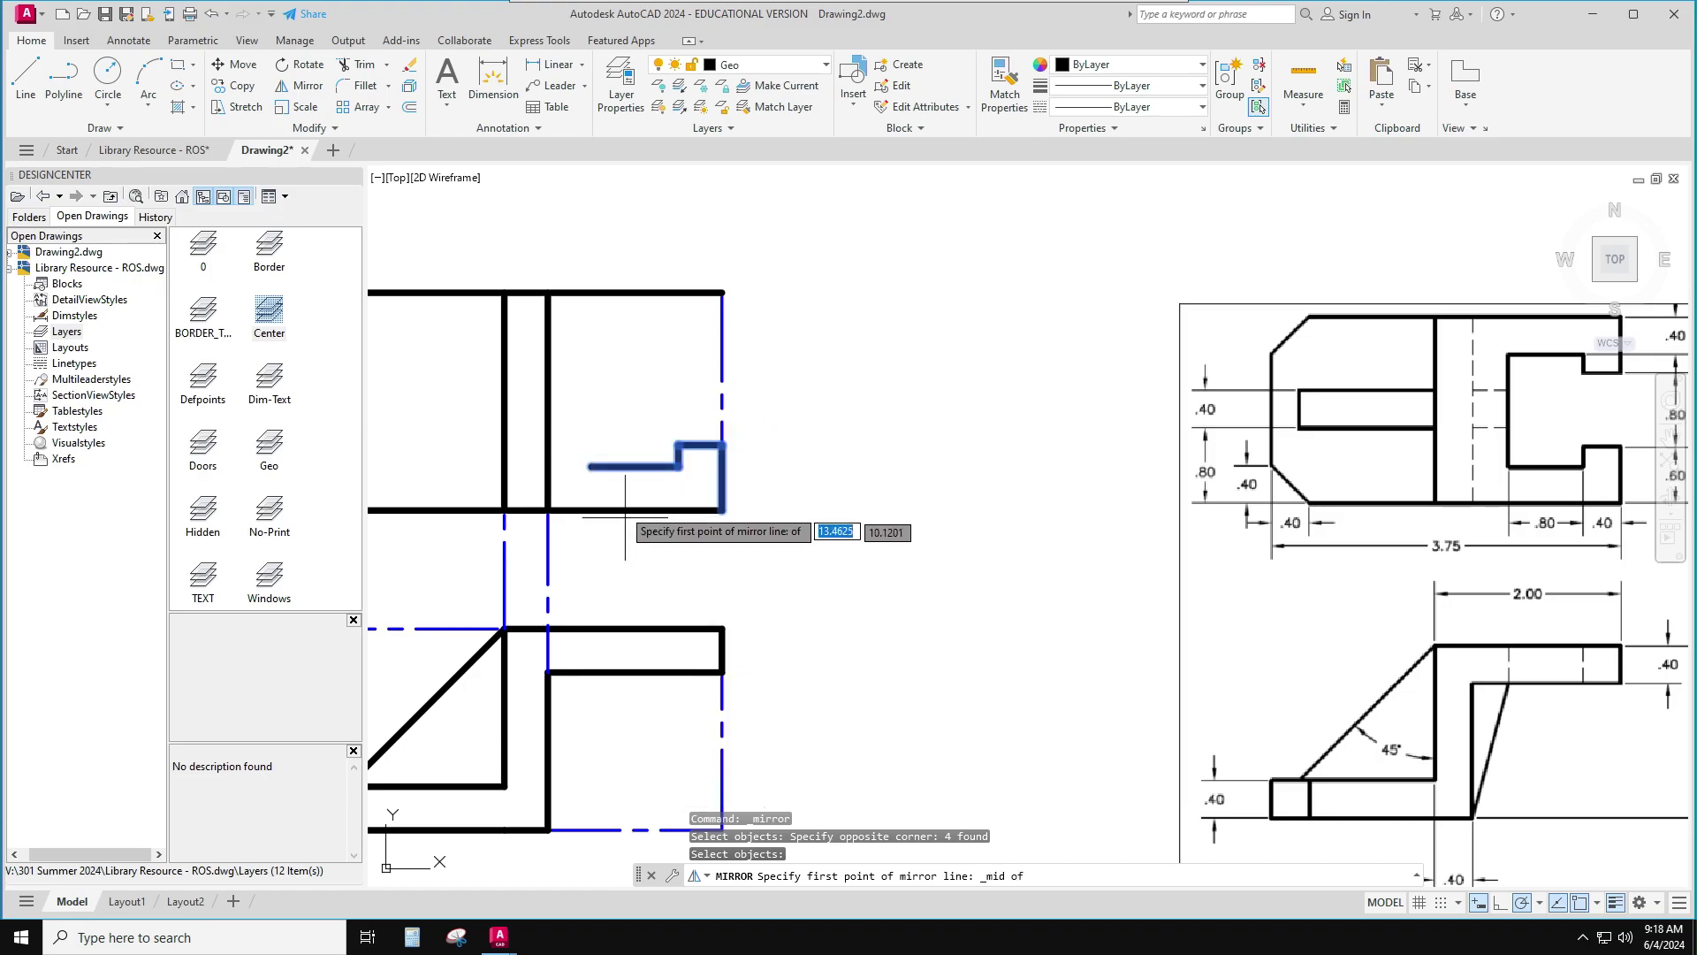
click(548, 401)
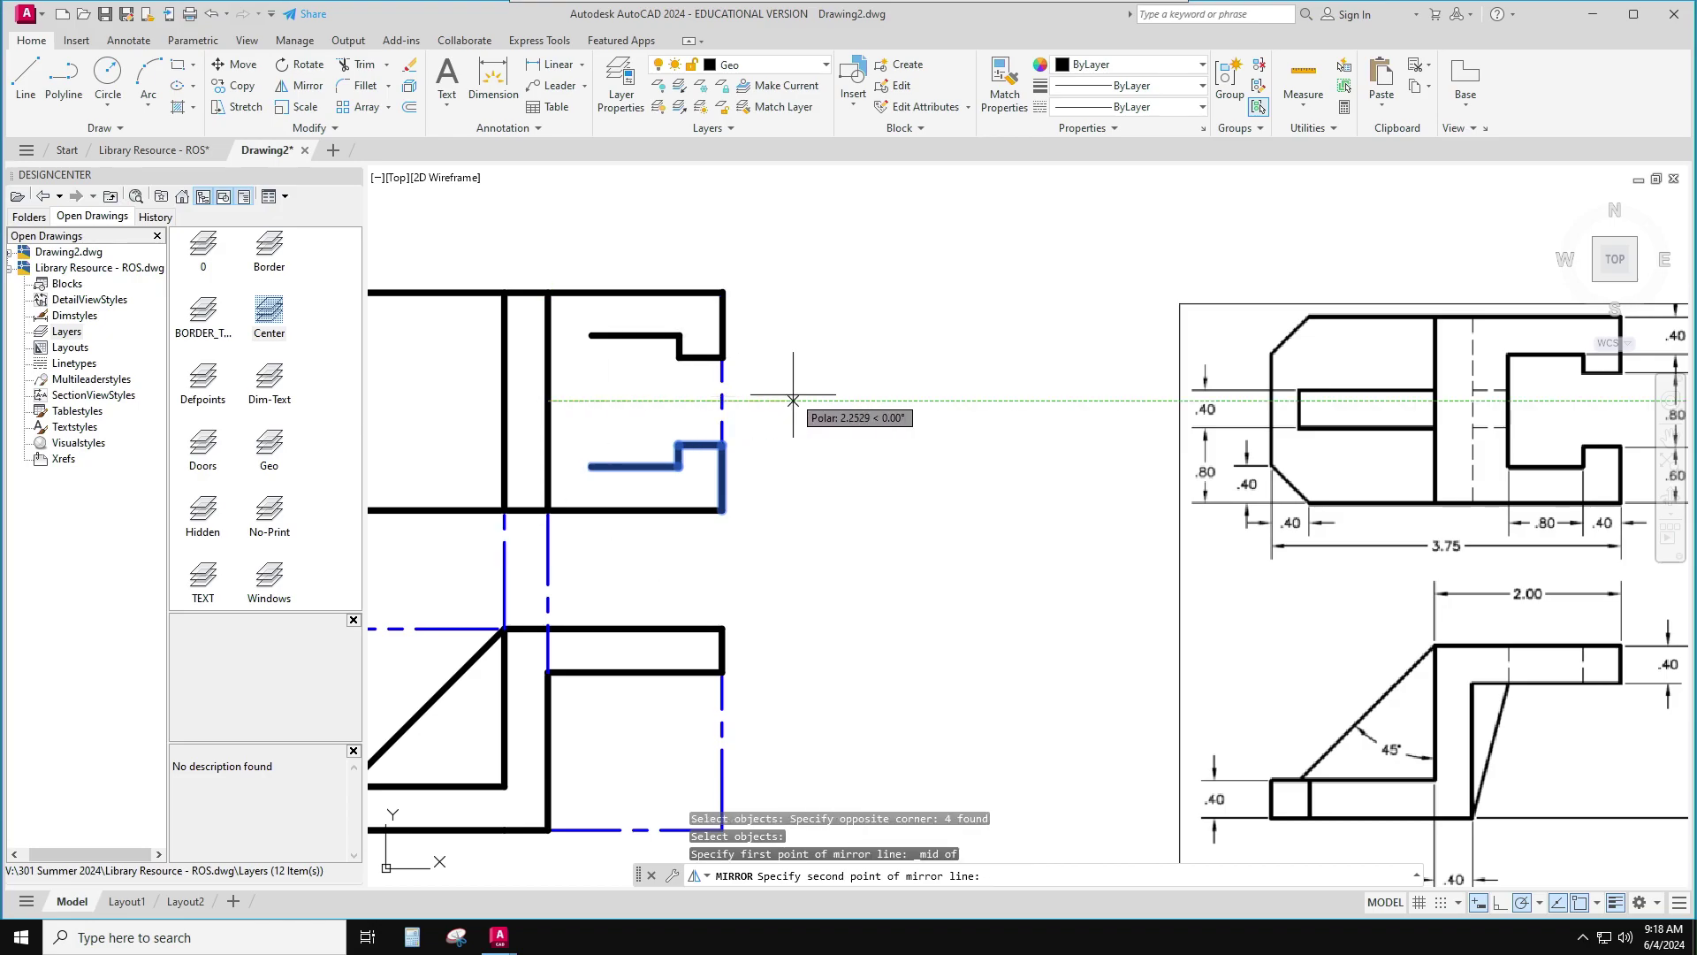
click(820, 401)
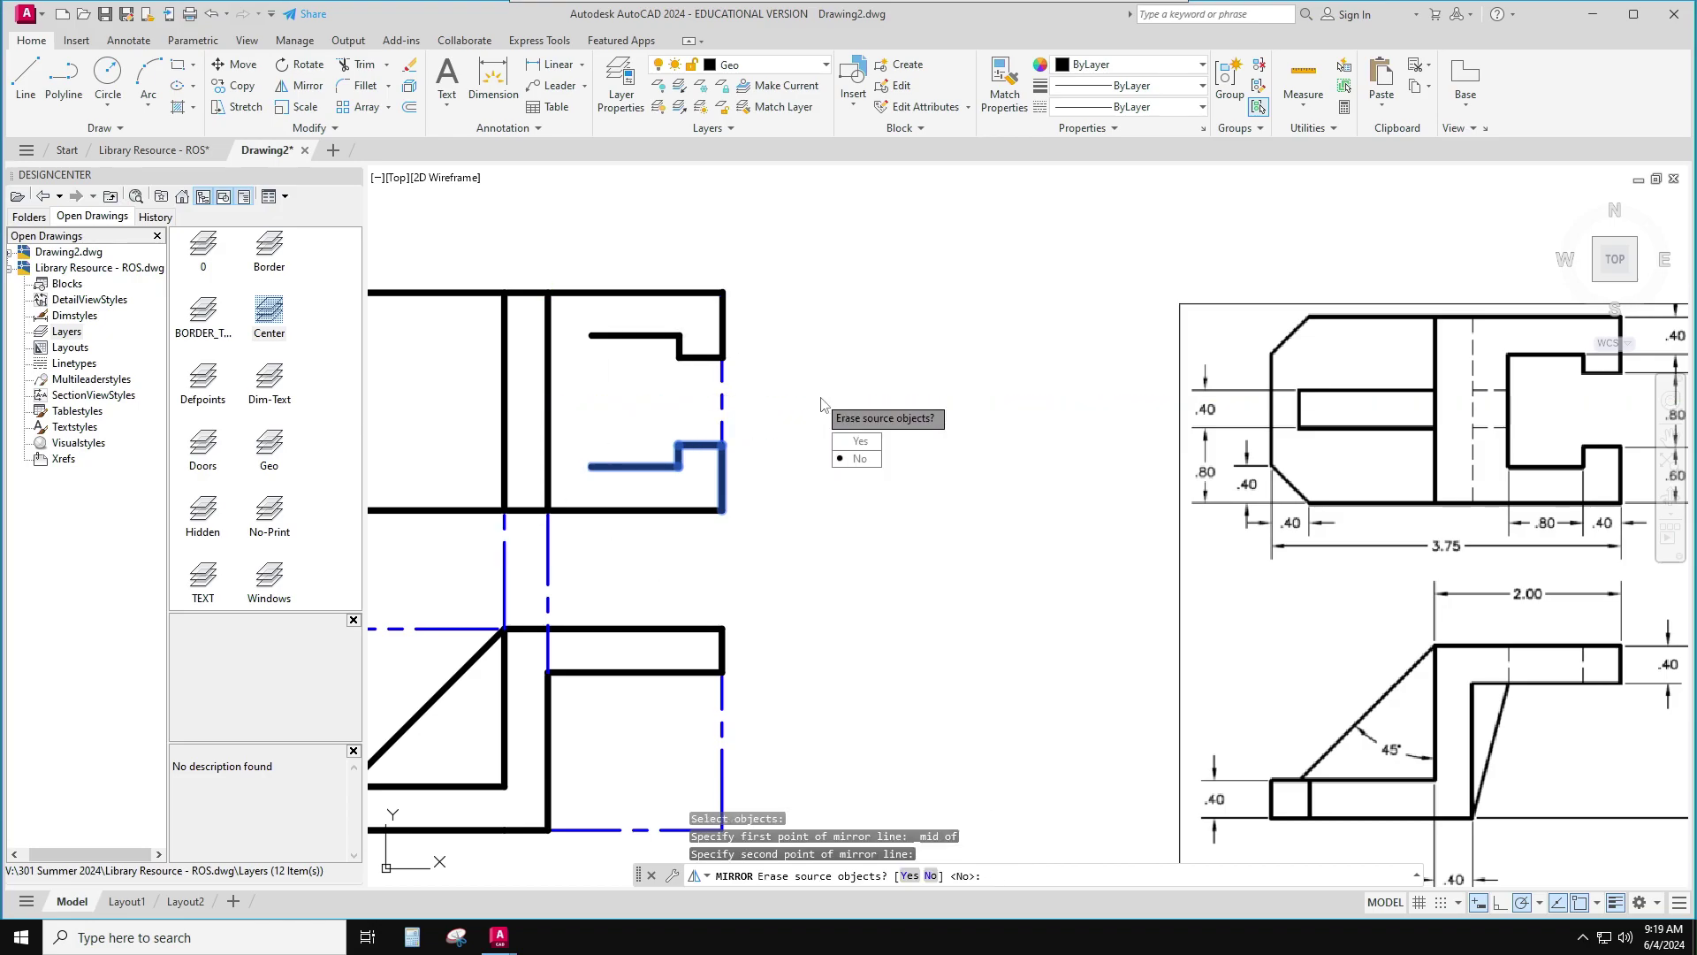
click(856, 457)
Close the notch with a vertical line joining the left ends of its upper and lower edges
click(34, 78)
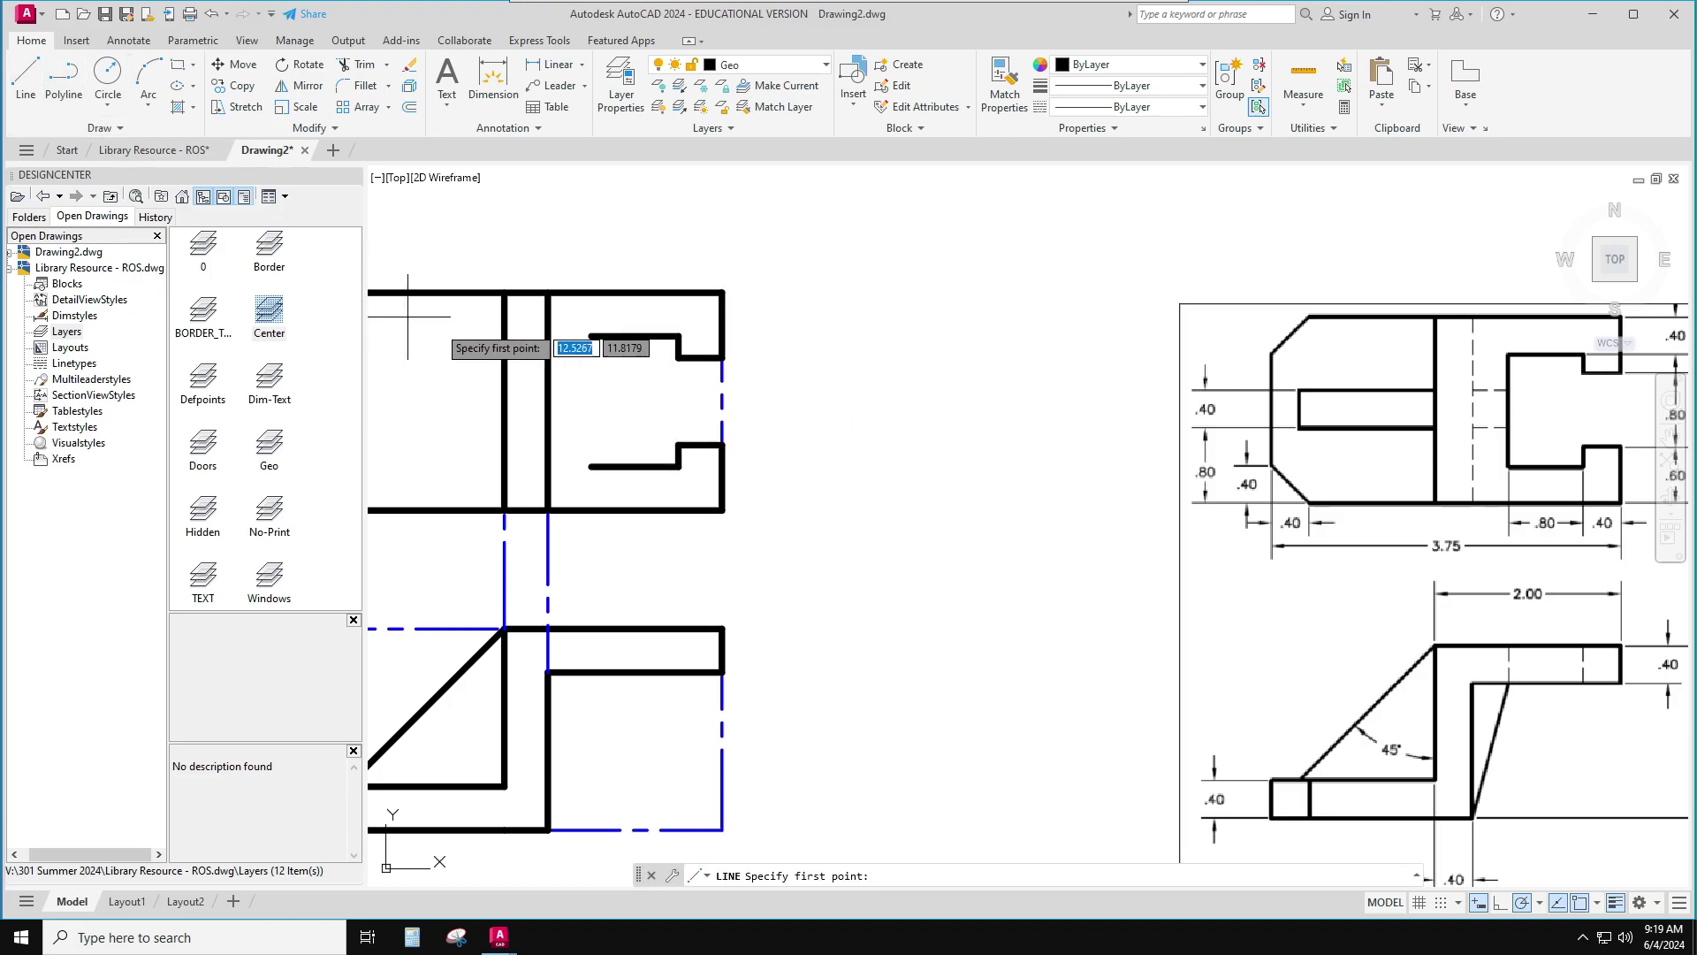
click(589, 336)
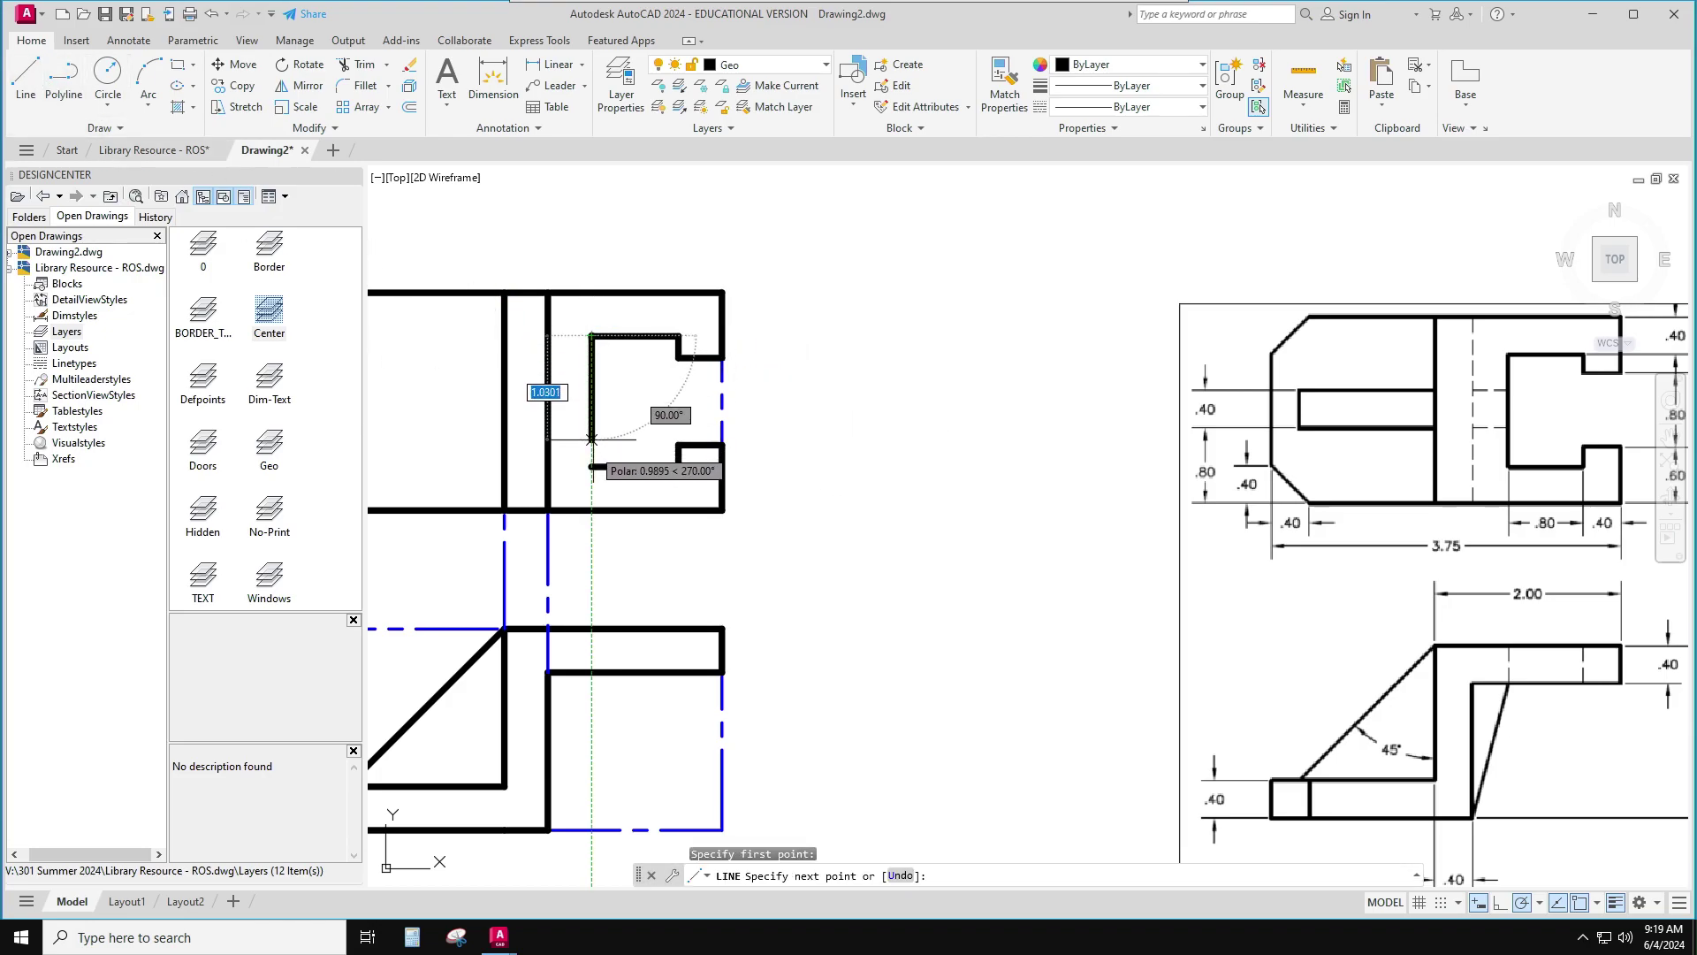
click(590, 466)
key(Escape)
scroll(819, 470, down, 2)
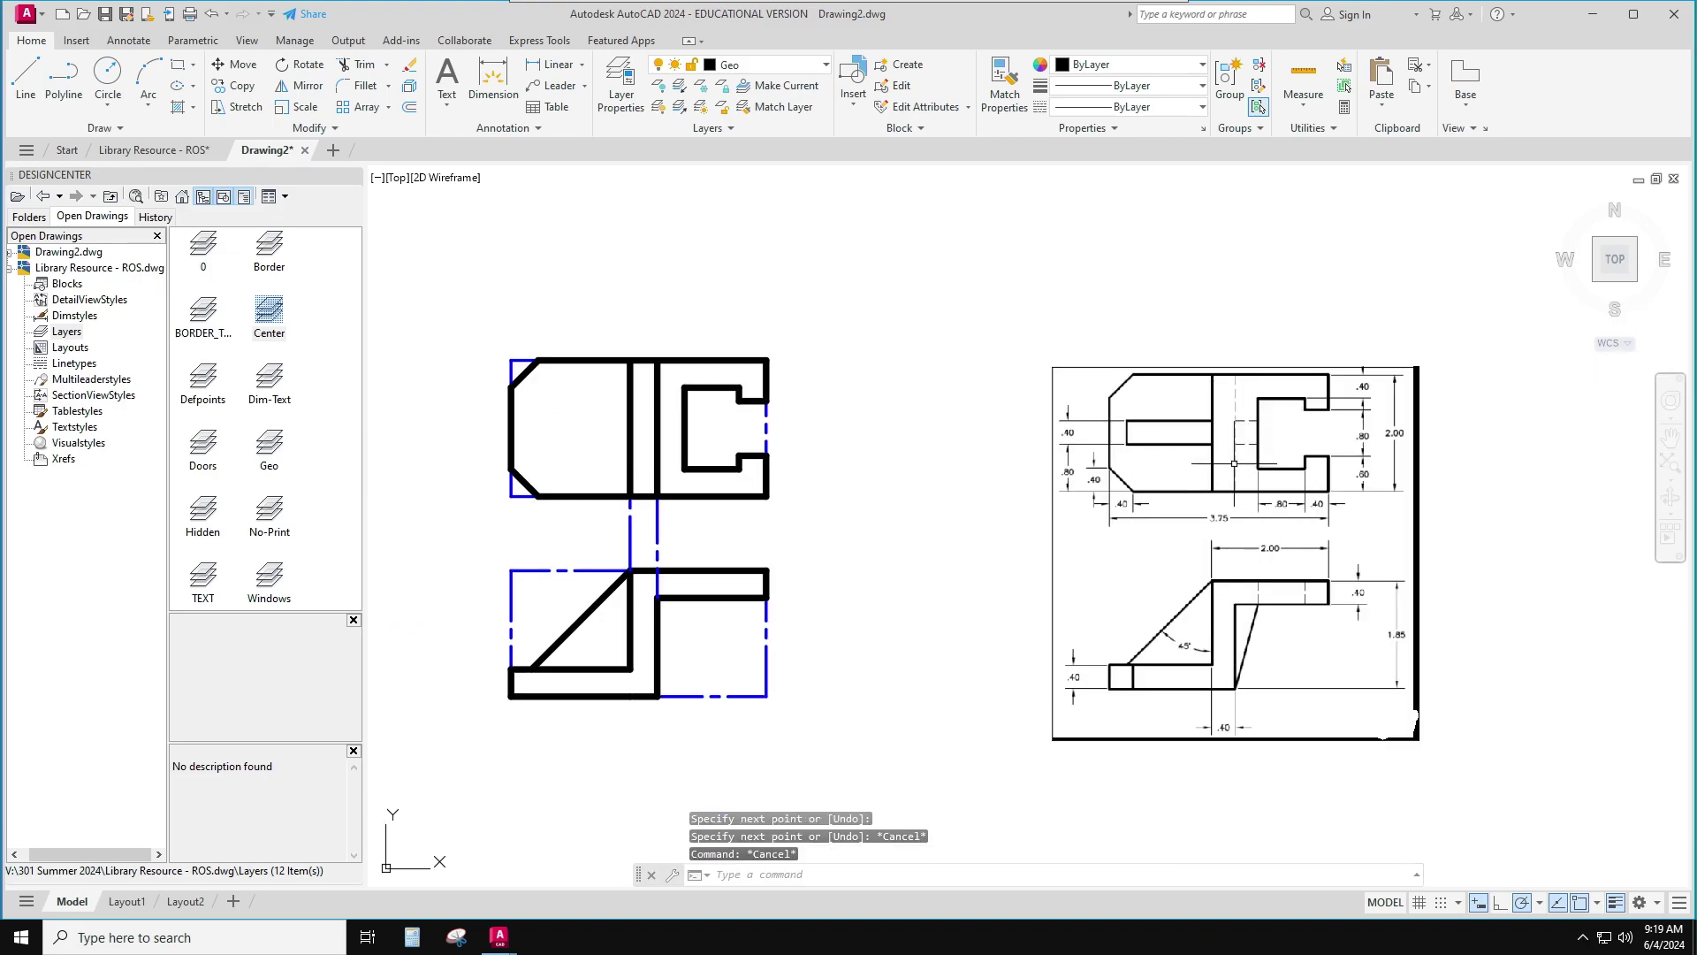
Move the top view's second inner vertical line, nearest the notch, to the Hidden layer
click(659, 419)
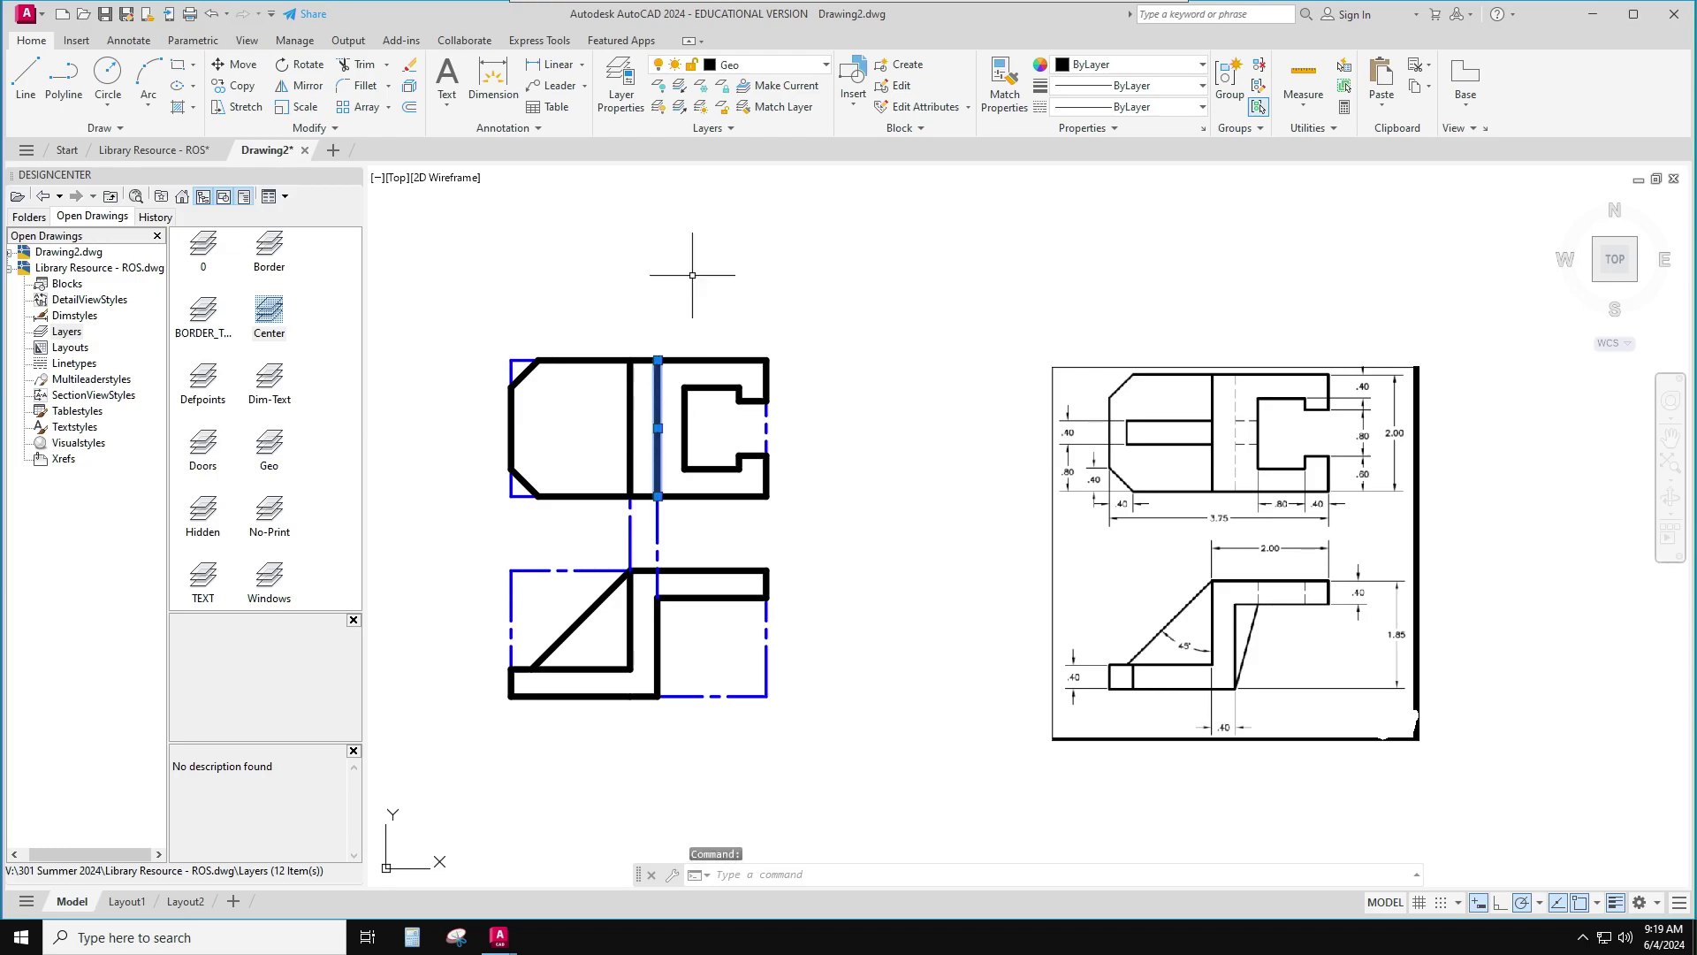
click(762, 66)
click(747, 174)
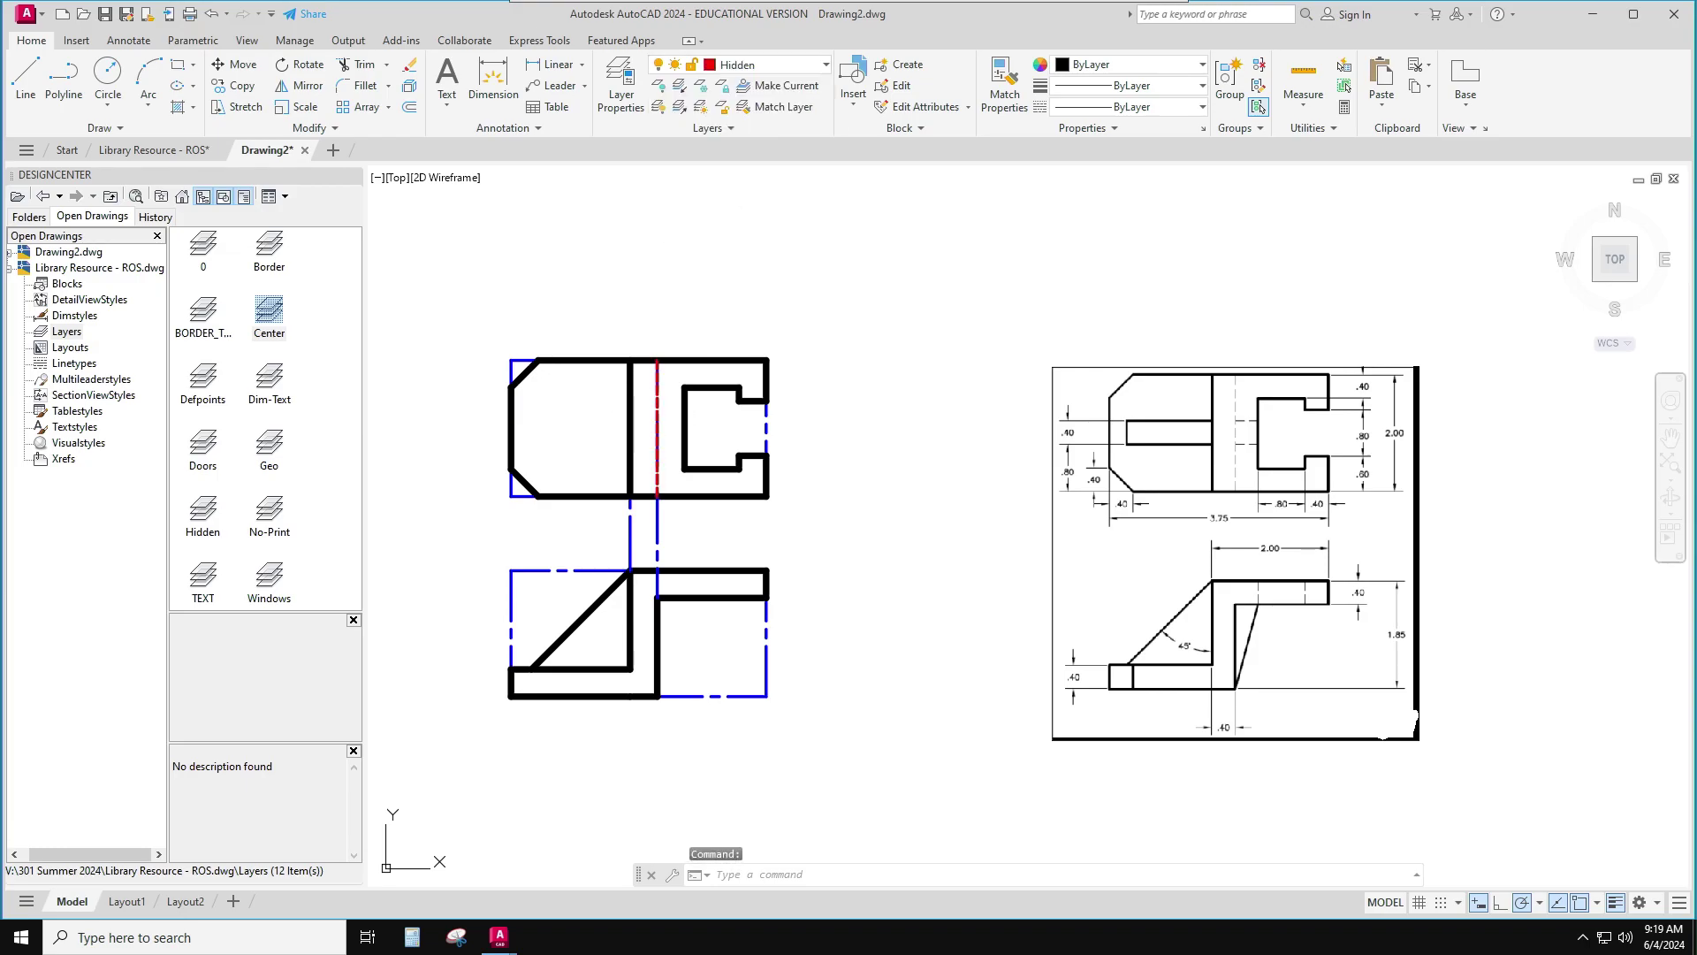
key(Escape)
key(Escape)
key(Escape)
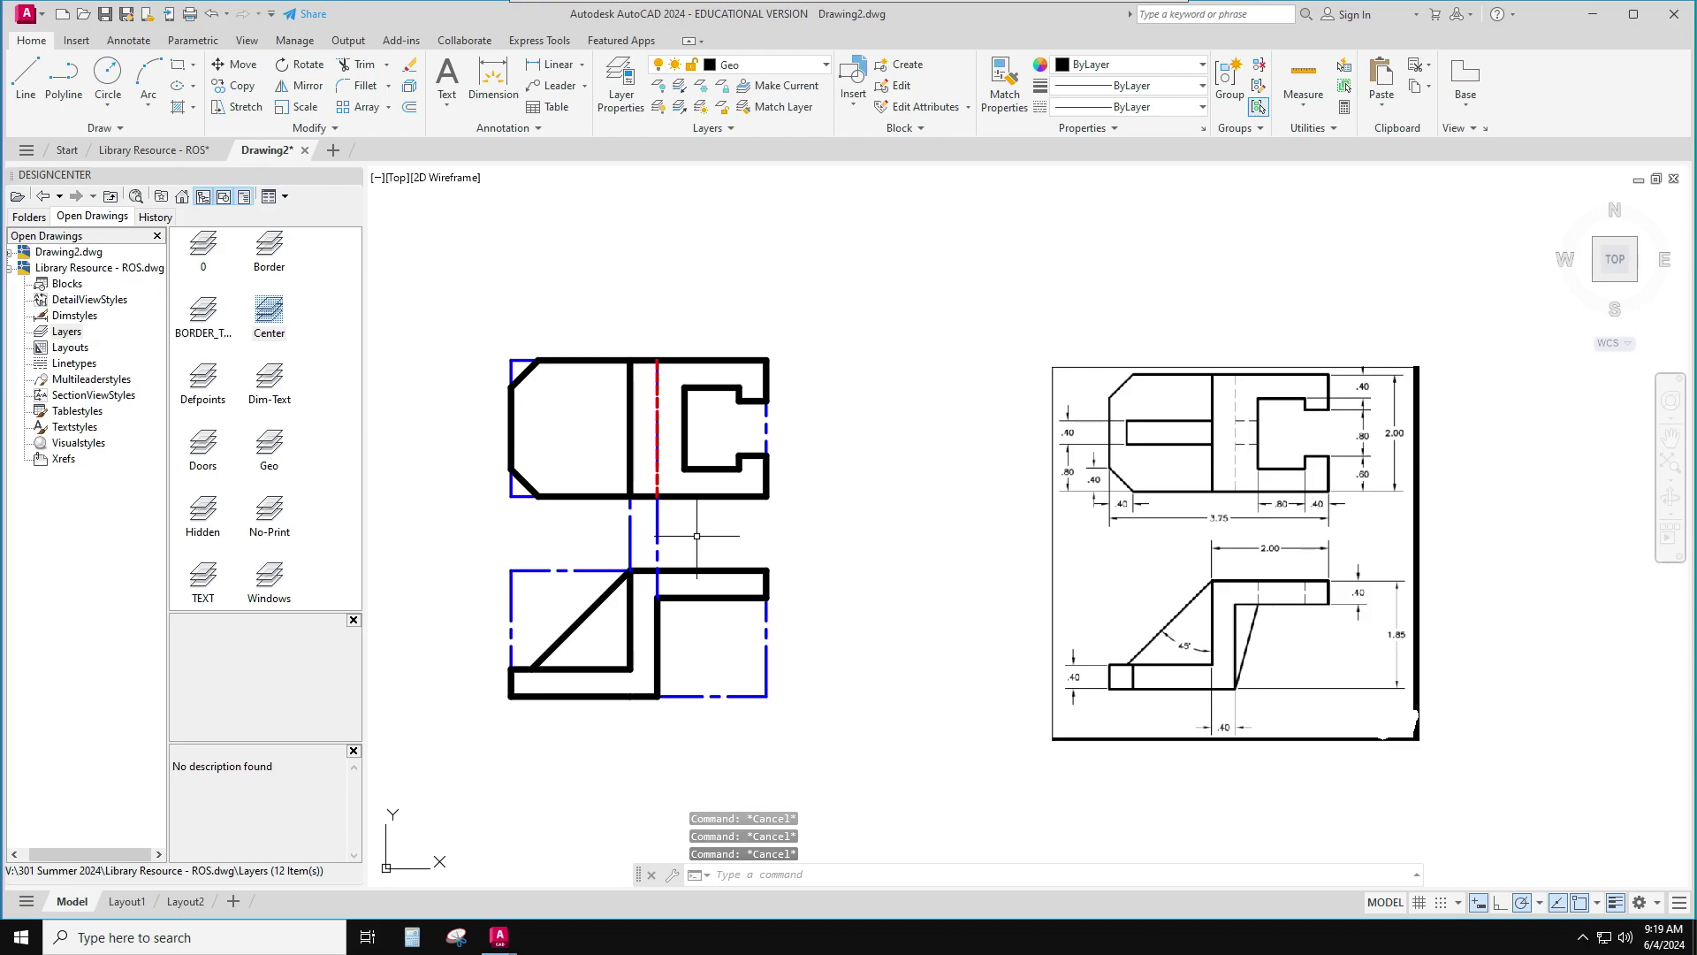
Turn off the Center layer with Geo current to view the outlines without the construction lines
click(779, 69)
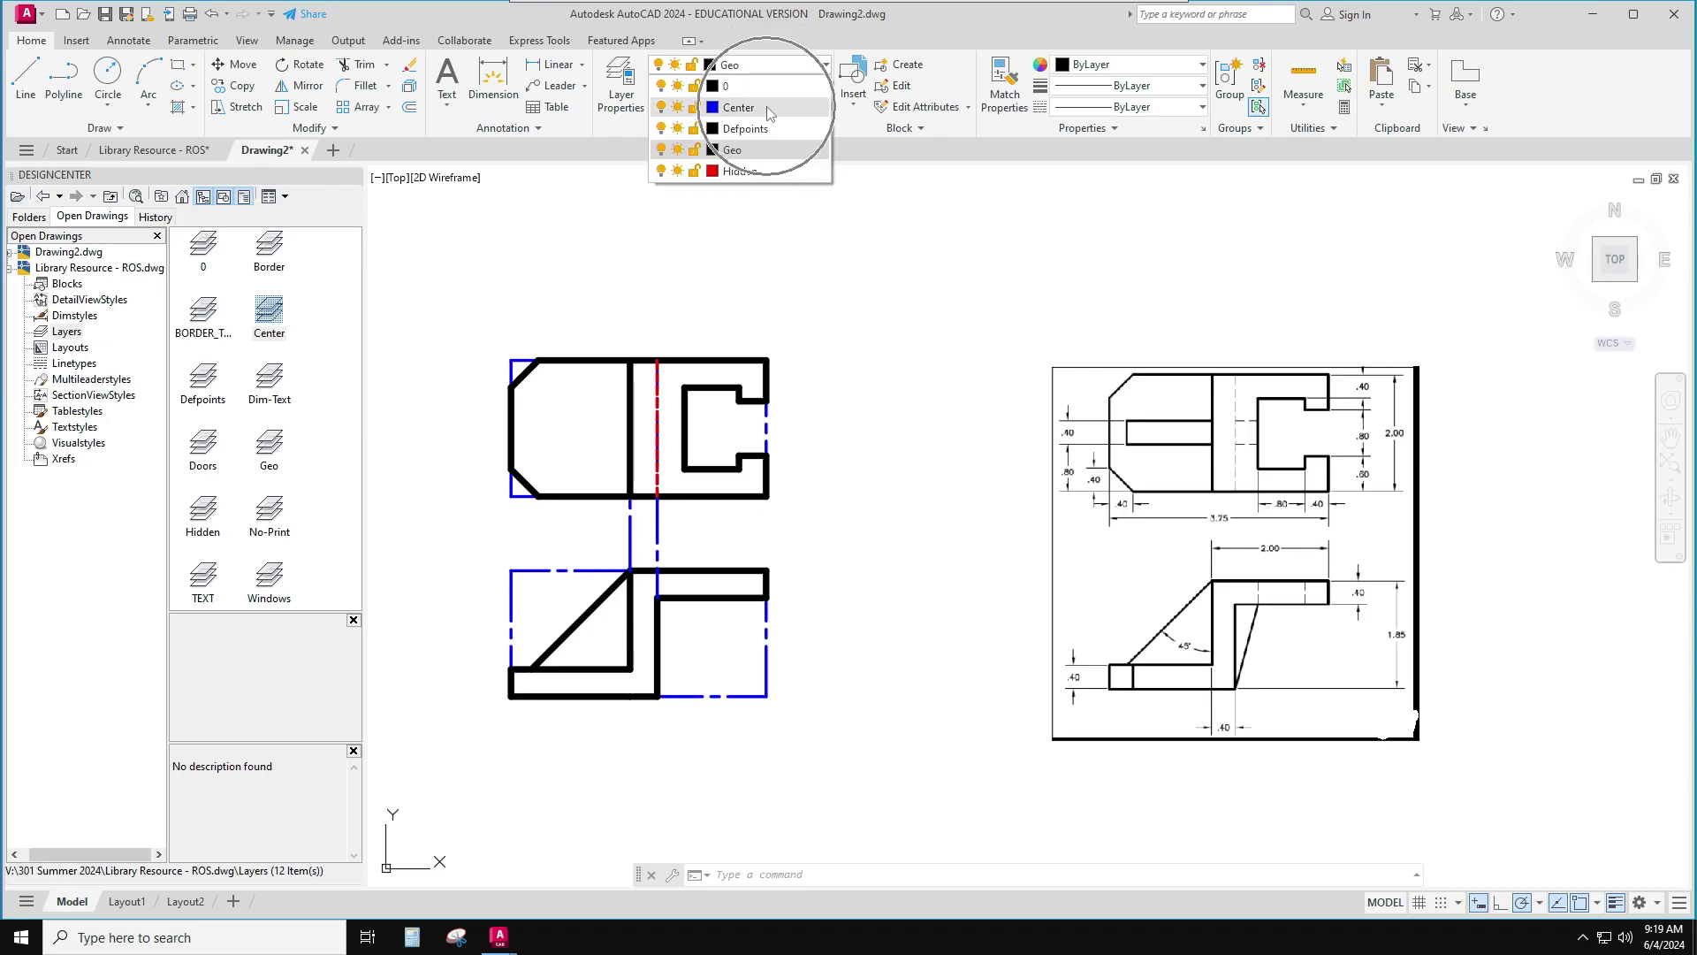
click(661, 109)
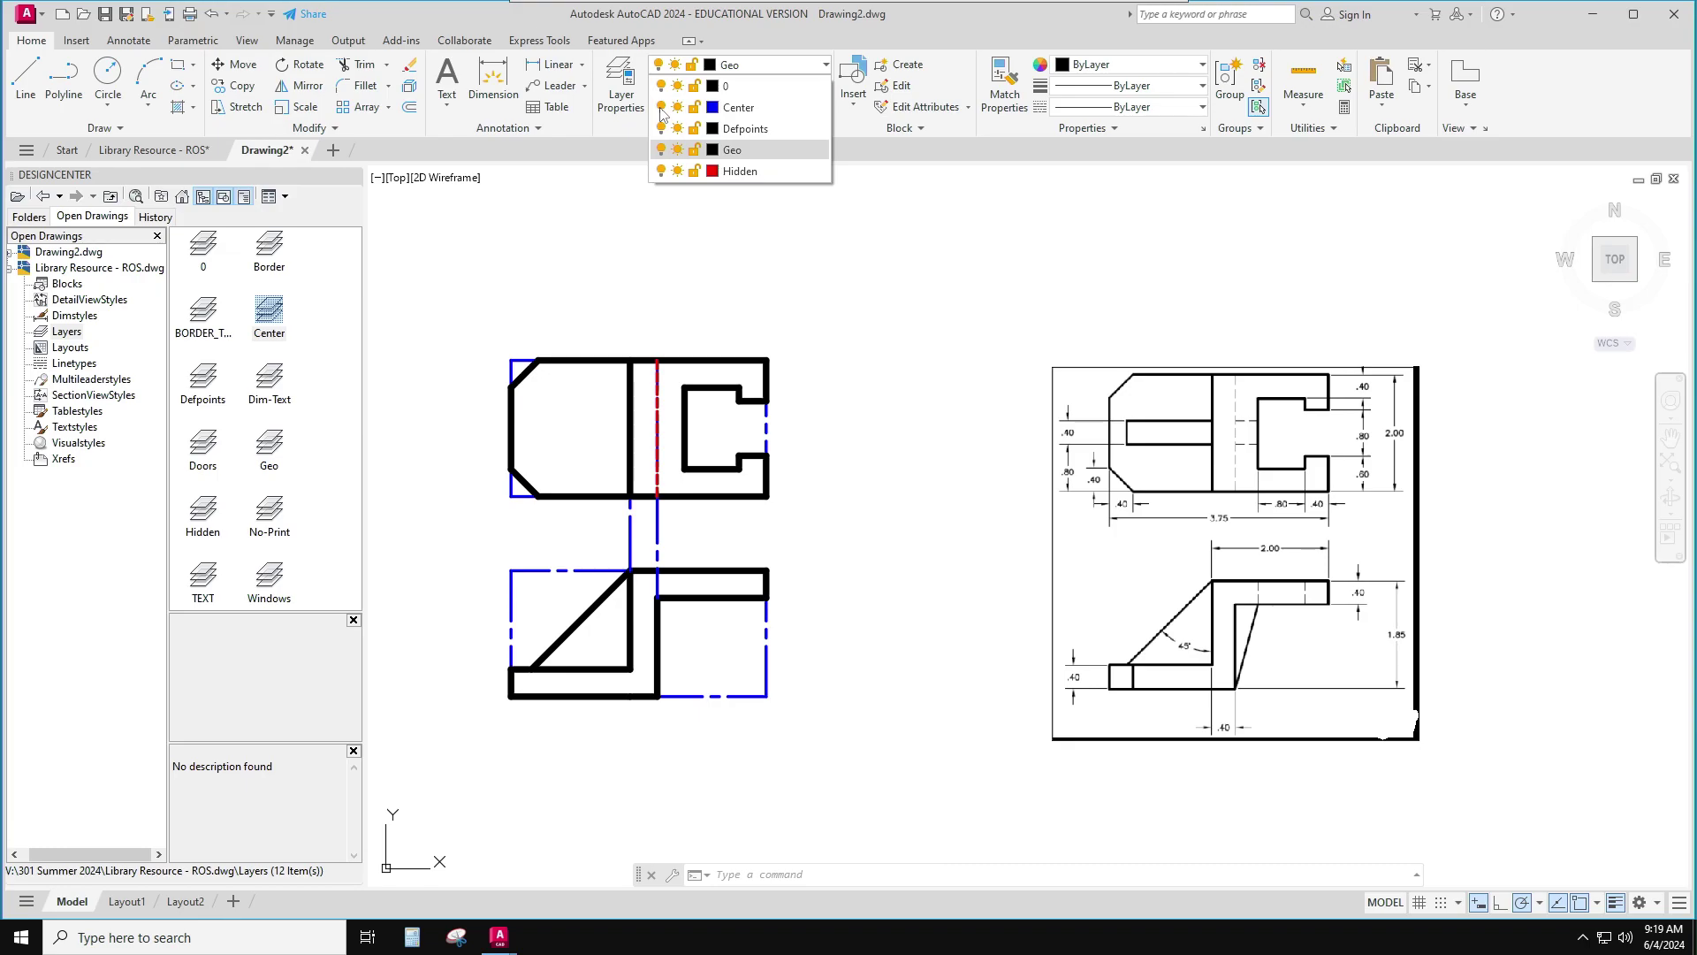
click(741, 110)
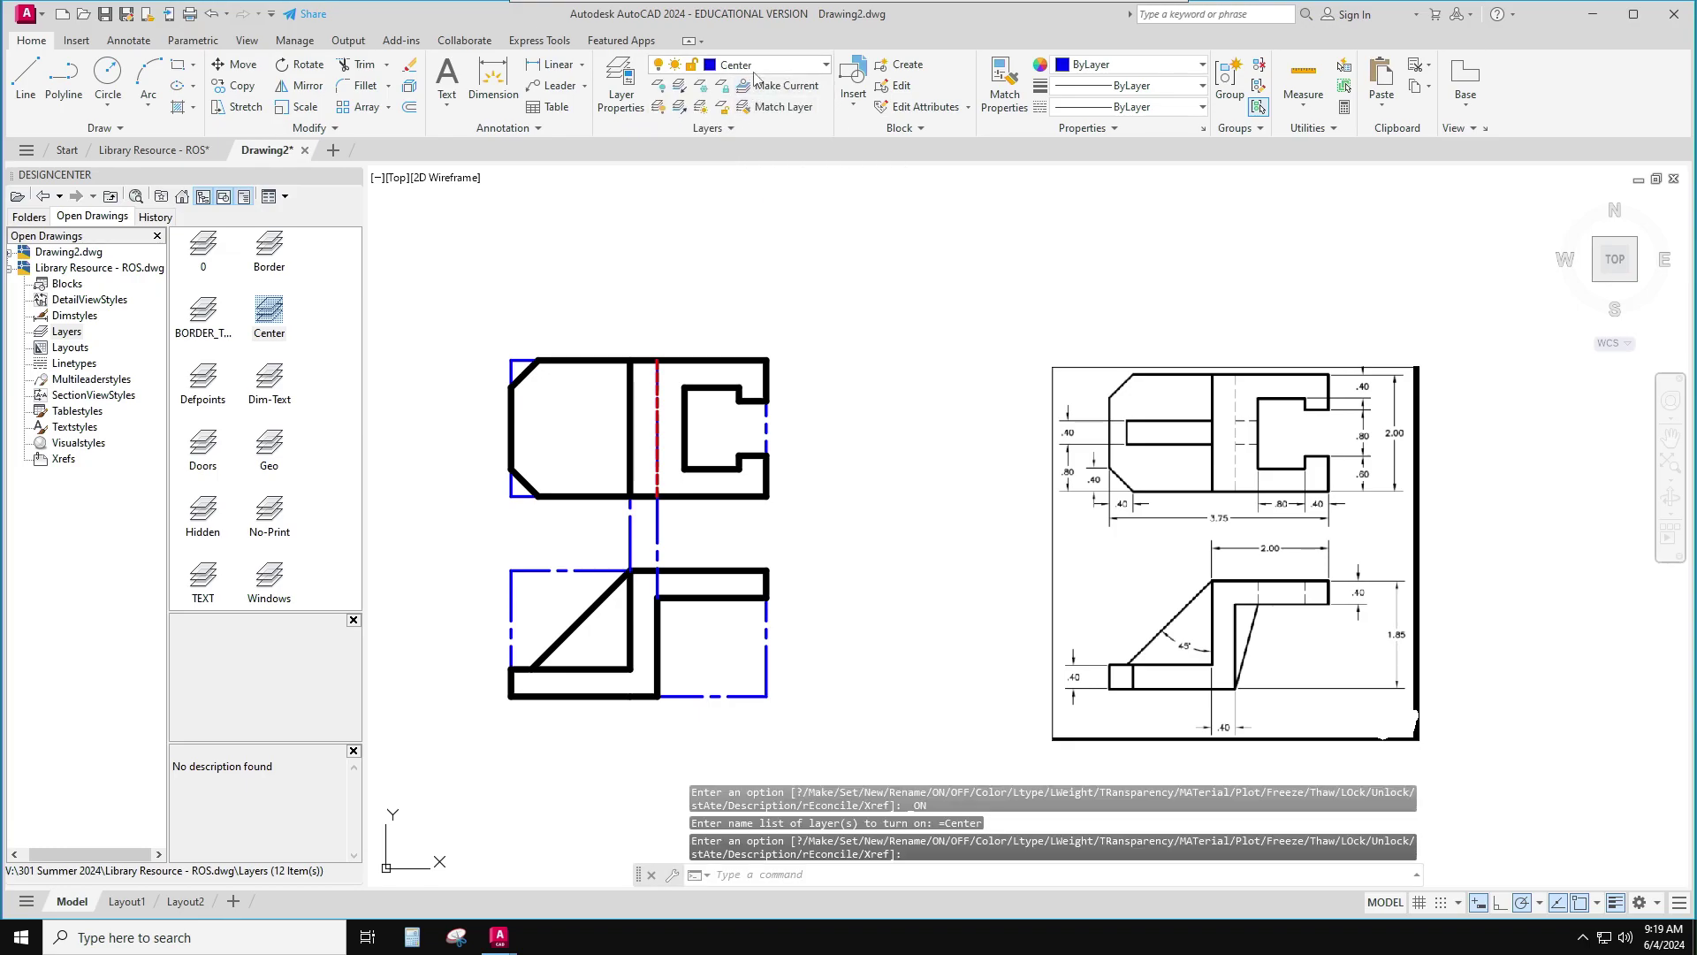
click(754, 71)
click(757, 150)
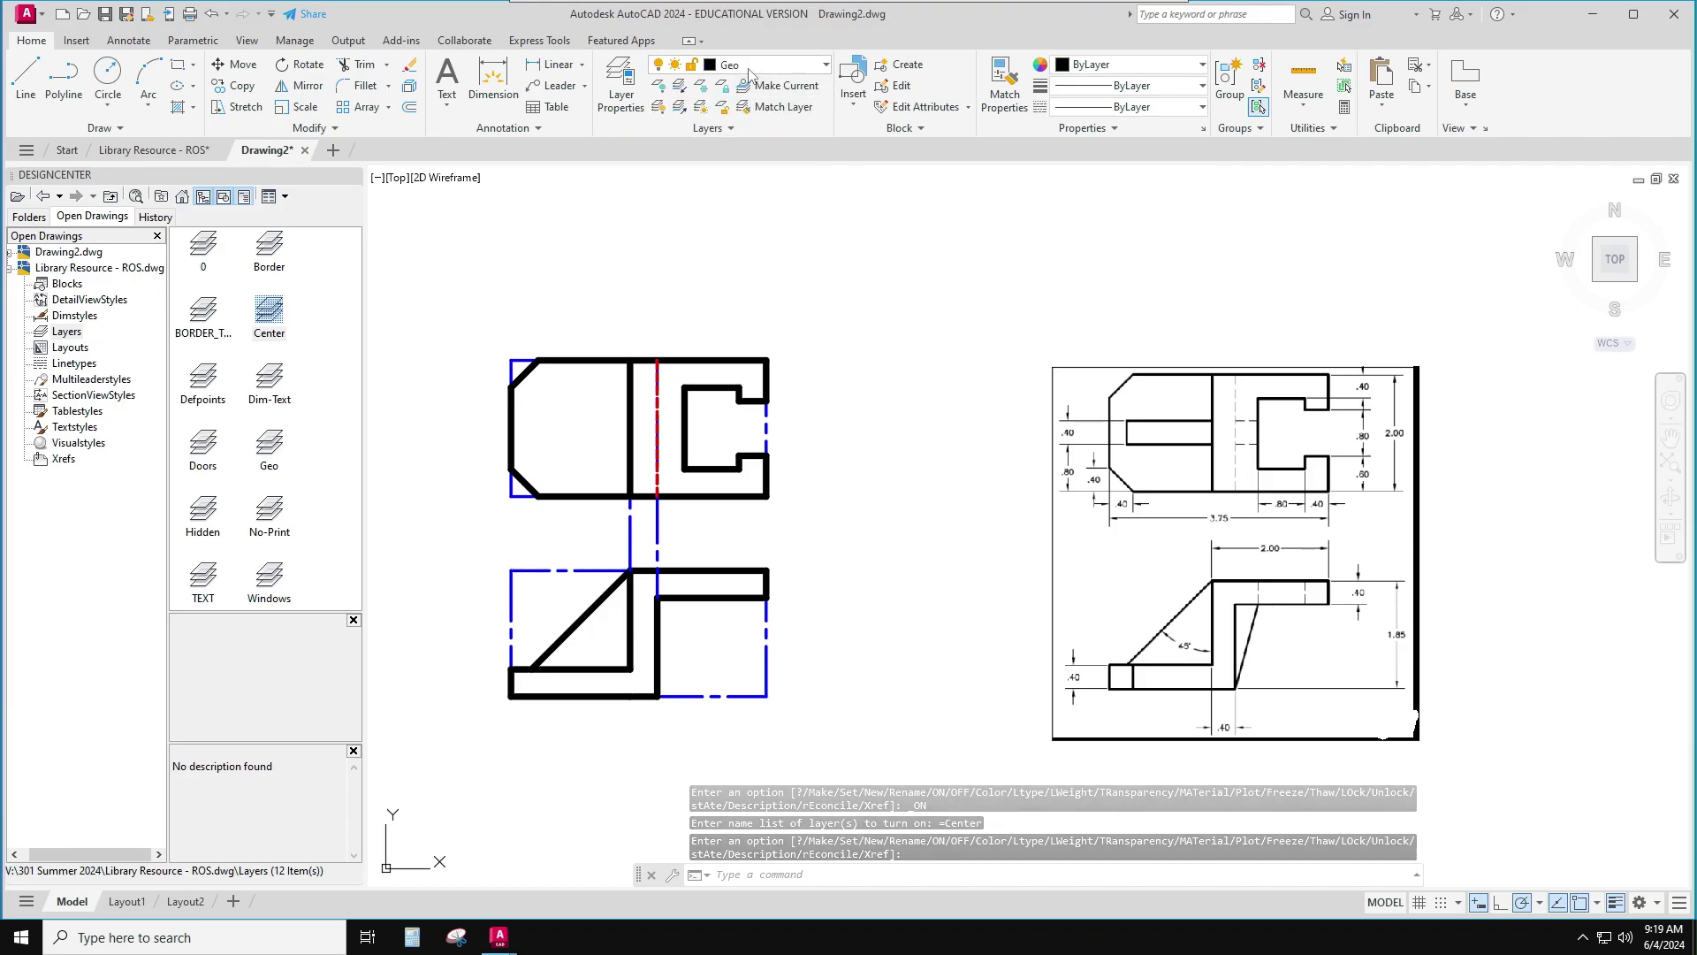
click(749, 70)
click(663, 107)
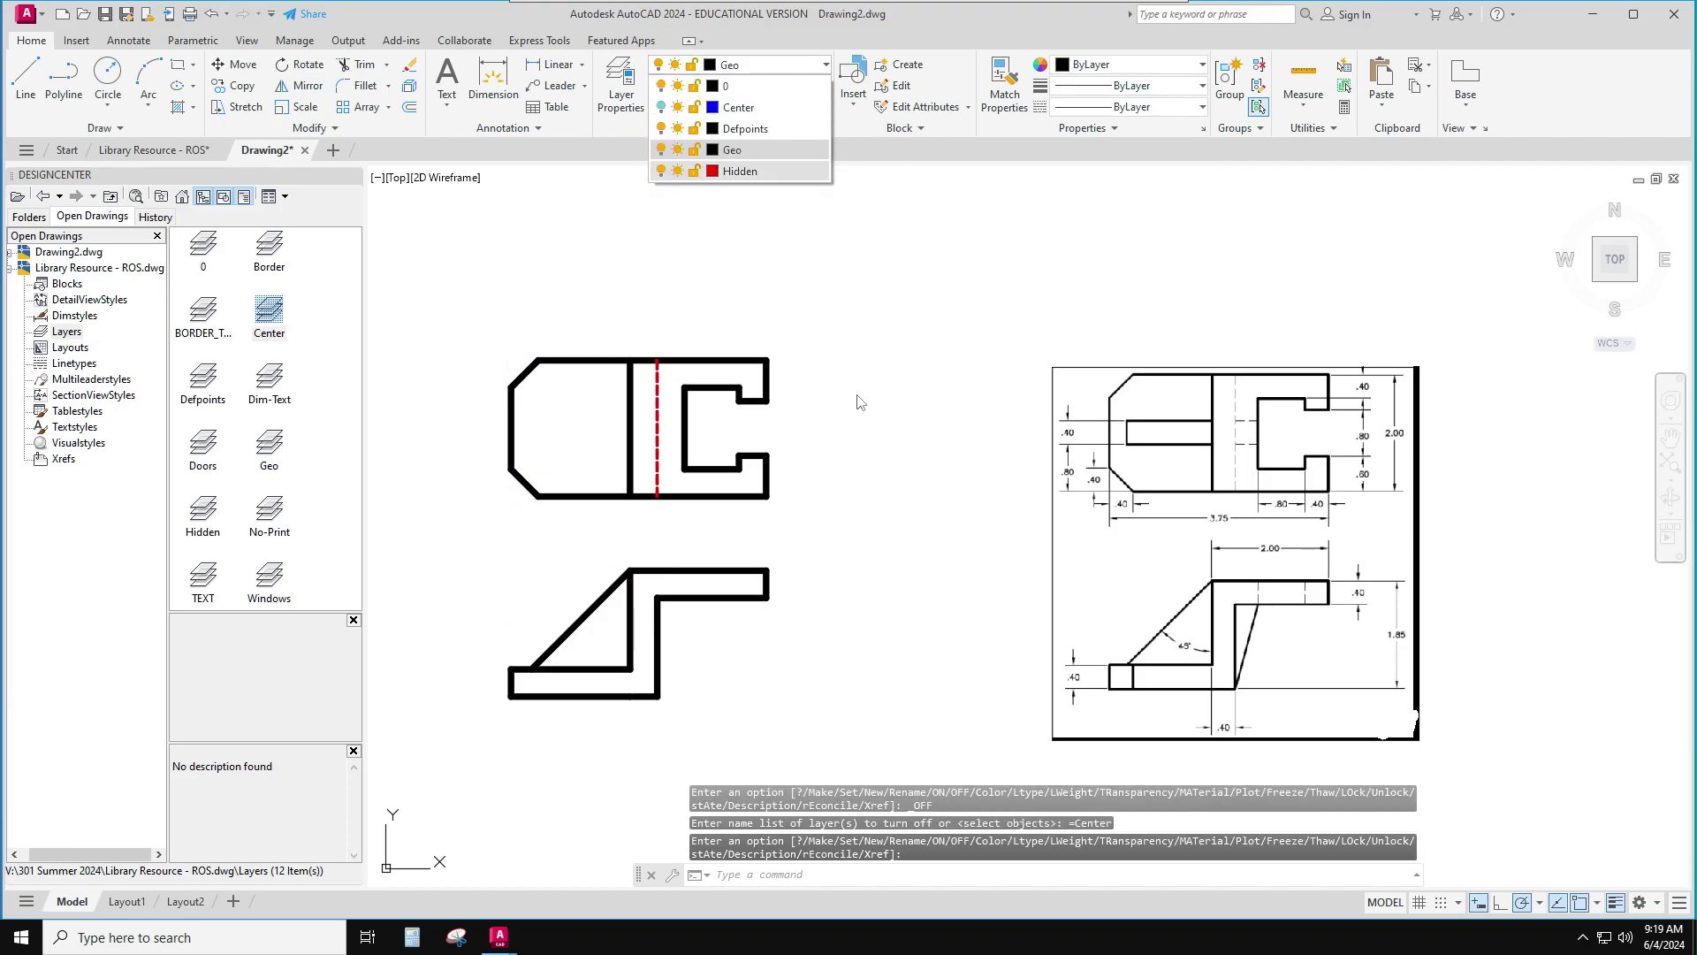
click(856, 554)
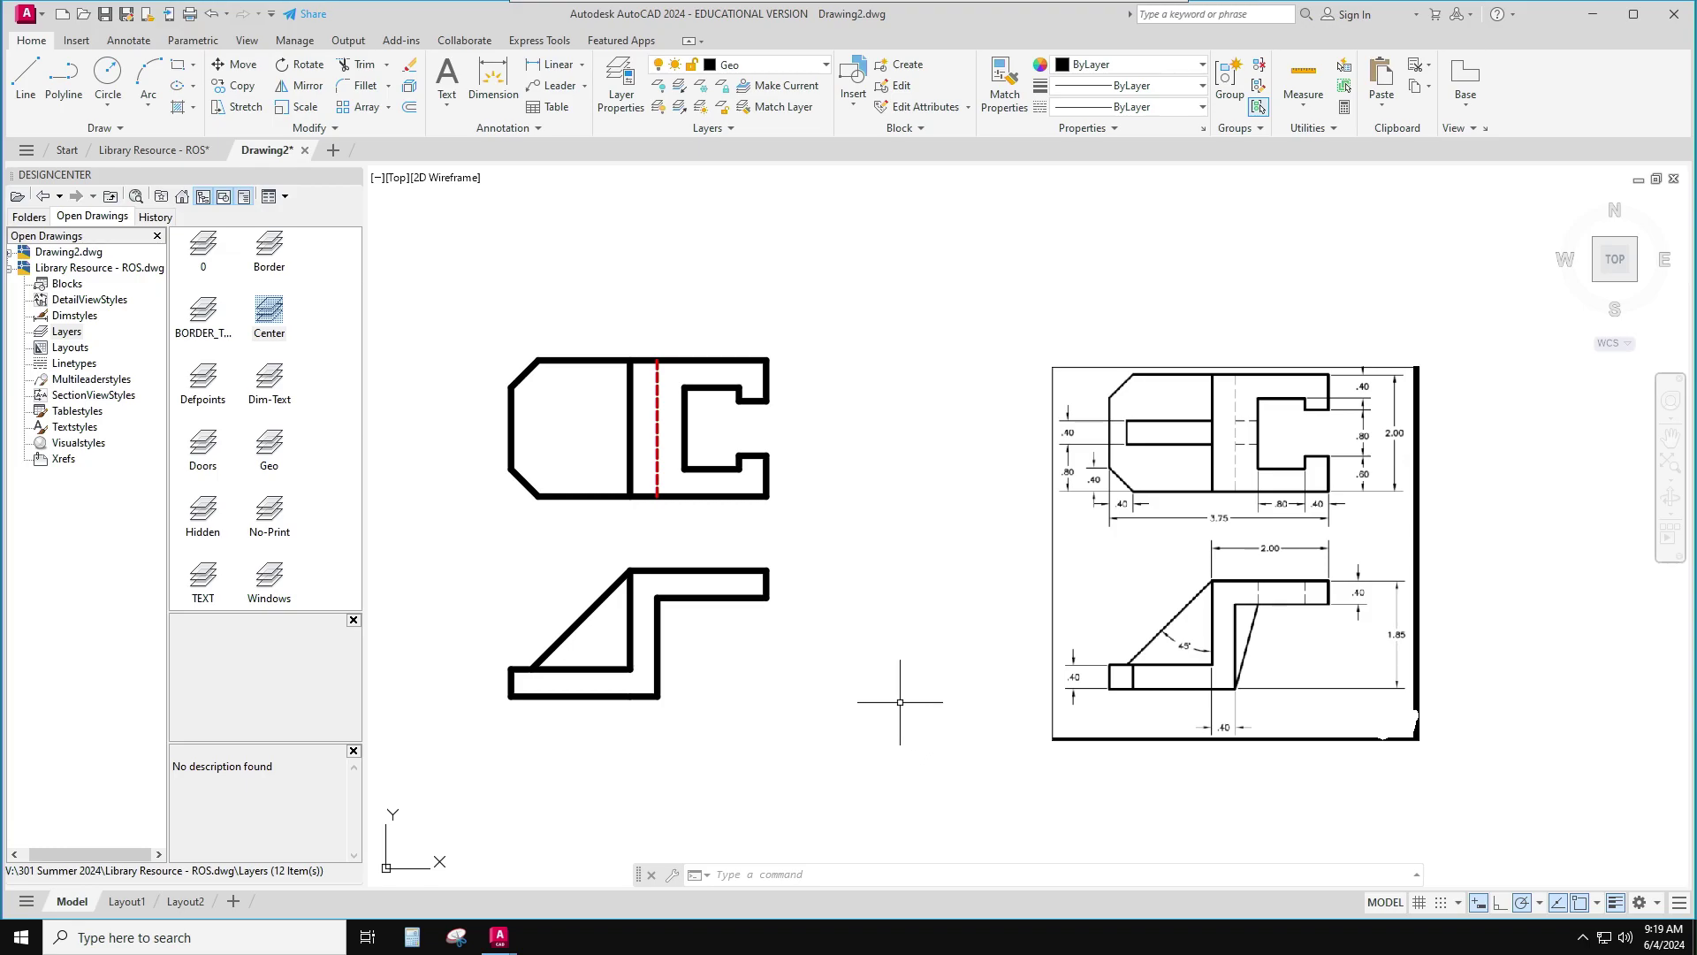
Turn the Center layer back on and make it the current layer
click(783, 65)
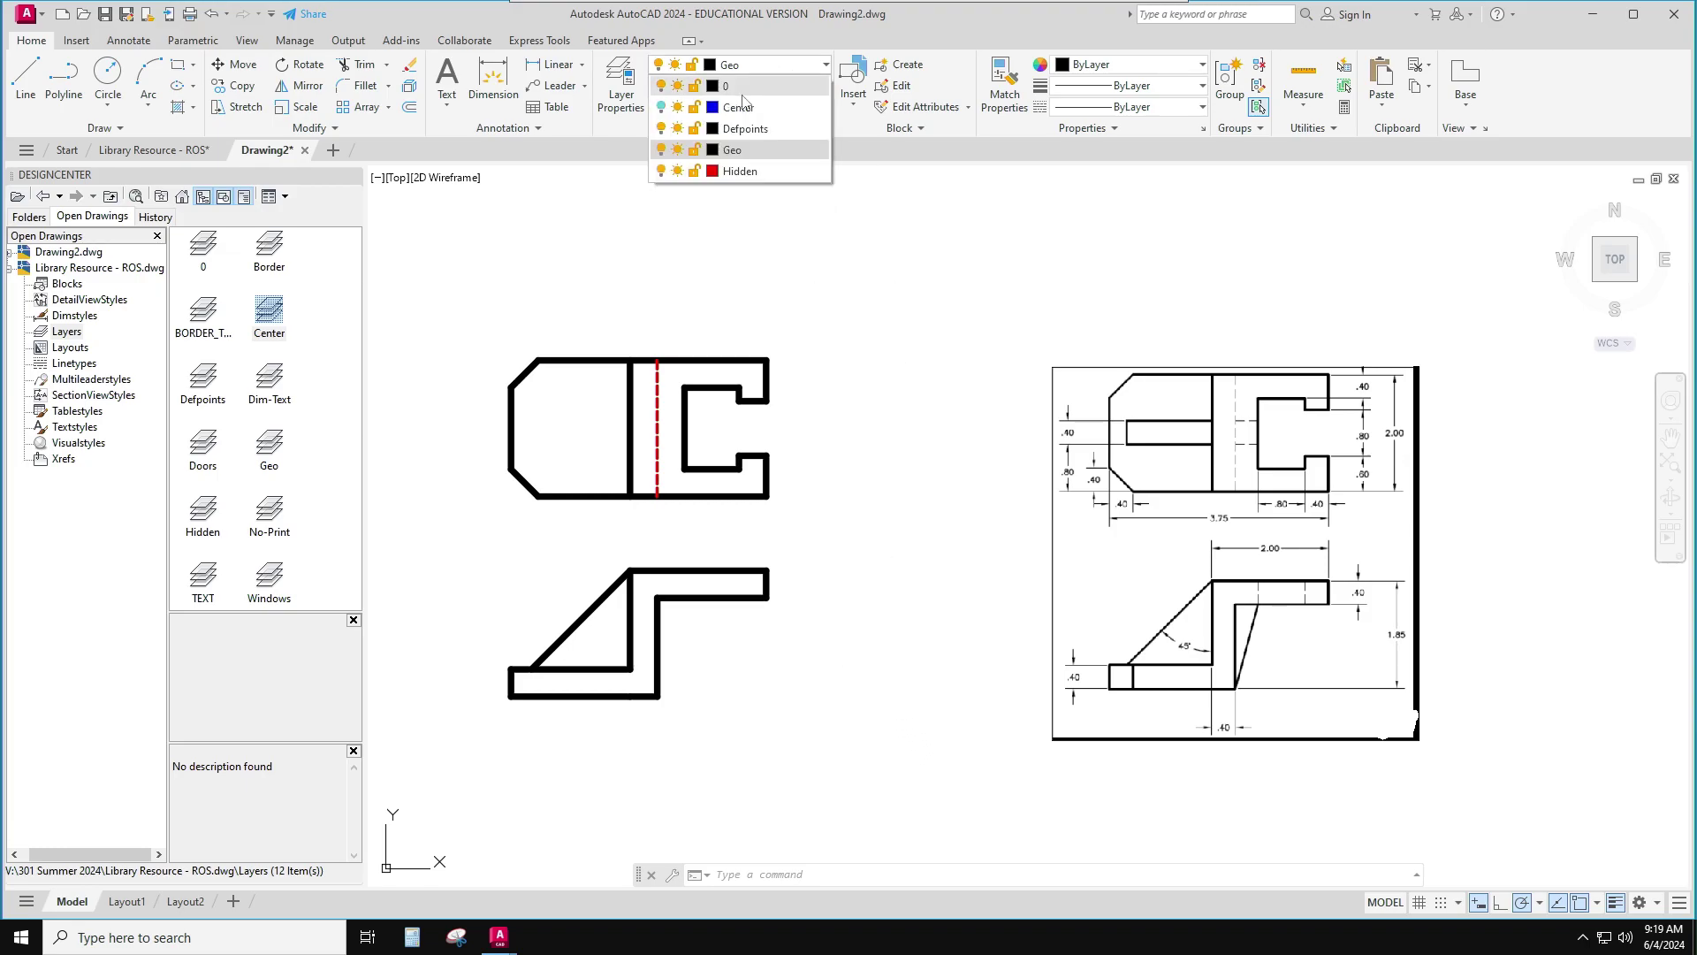
click(662, 107)
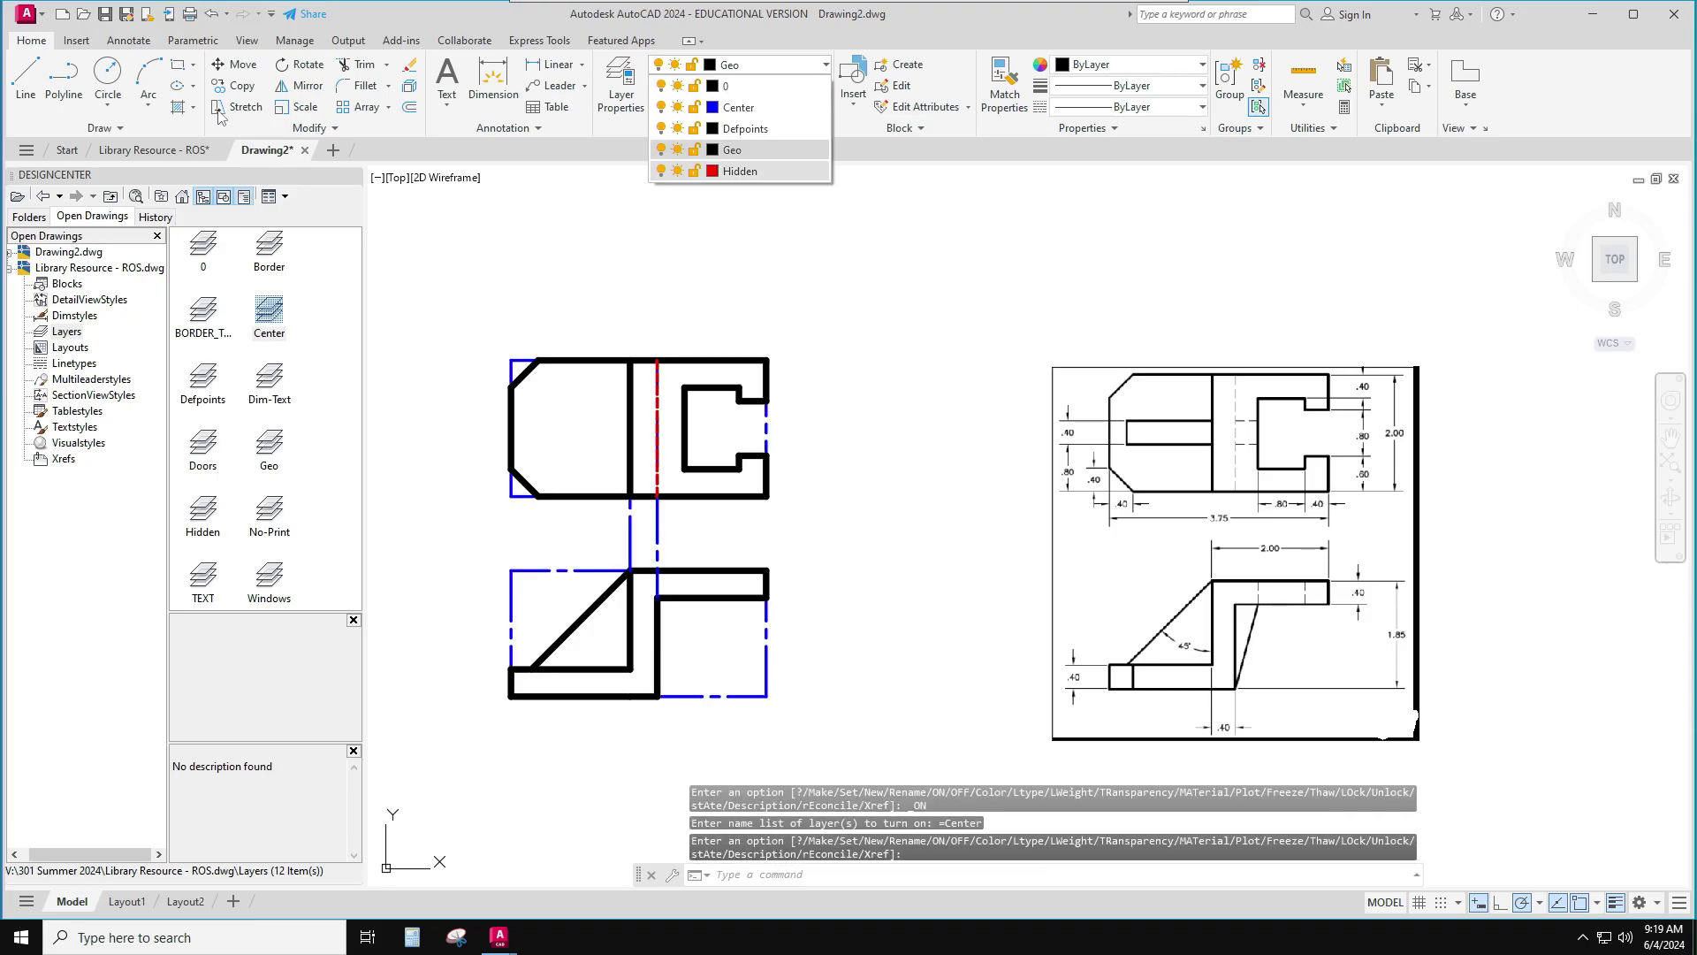
click(736, 107)
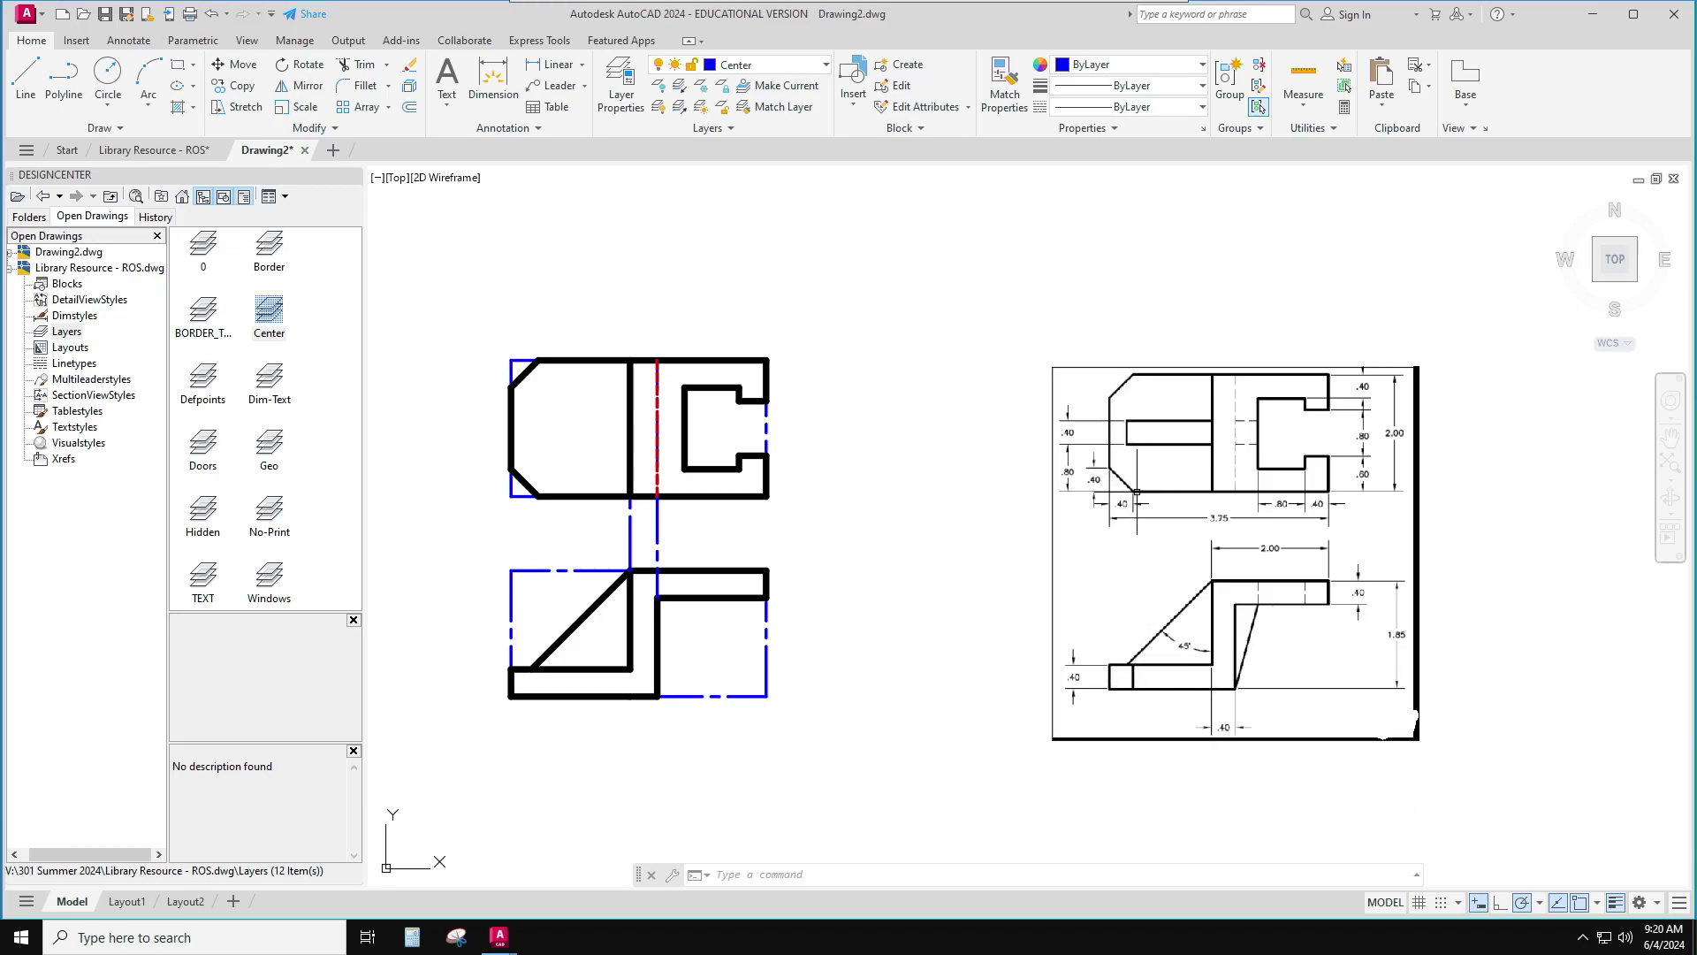
Draw a vertical projection line from the lower end of the top view's lower-left chamfer to the front view's bottom edge
click(26, 80)
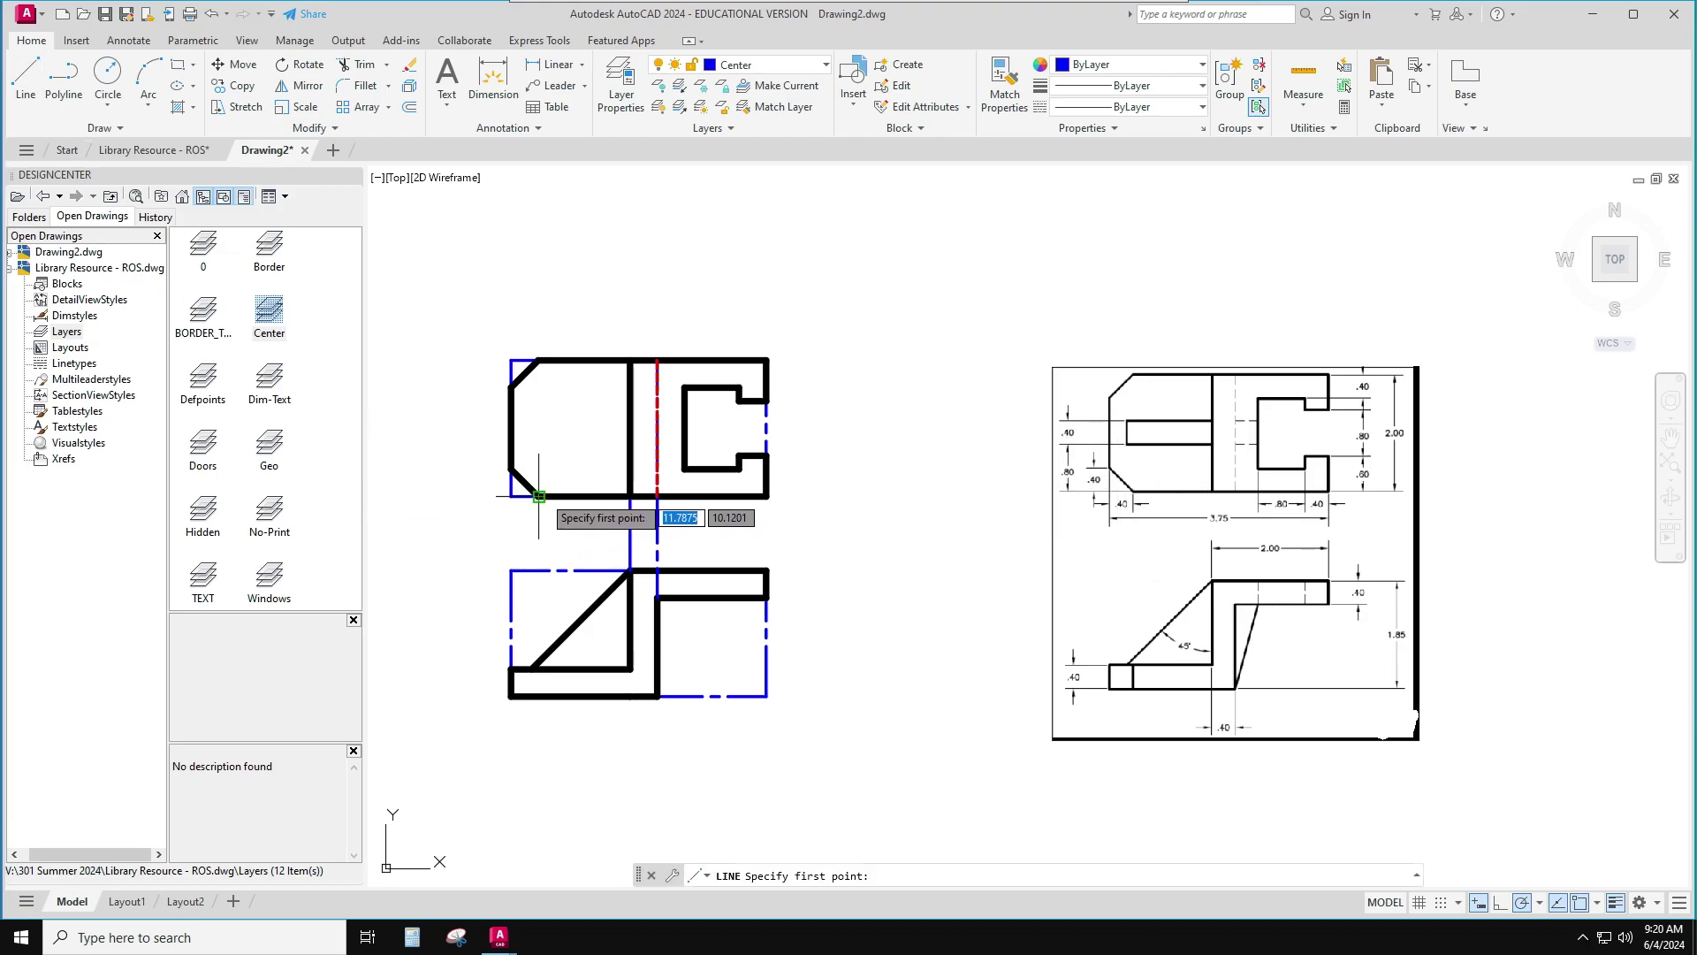
click(538, 696)
key(Escape)
key(Escape)
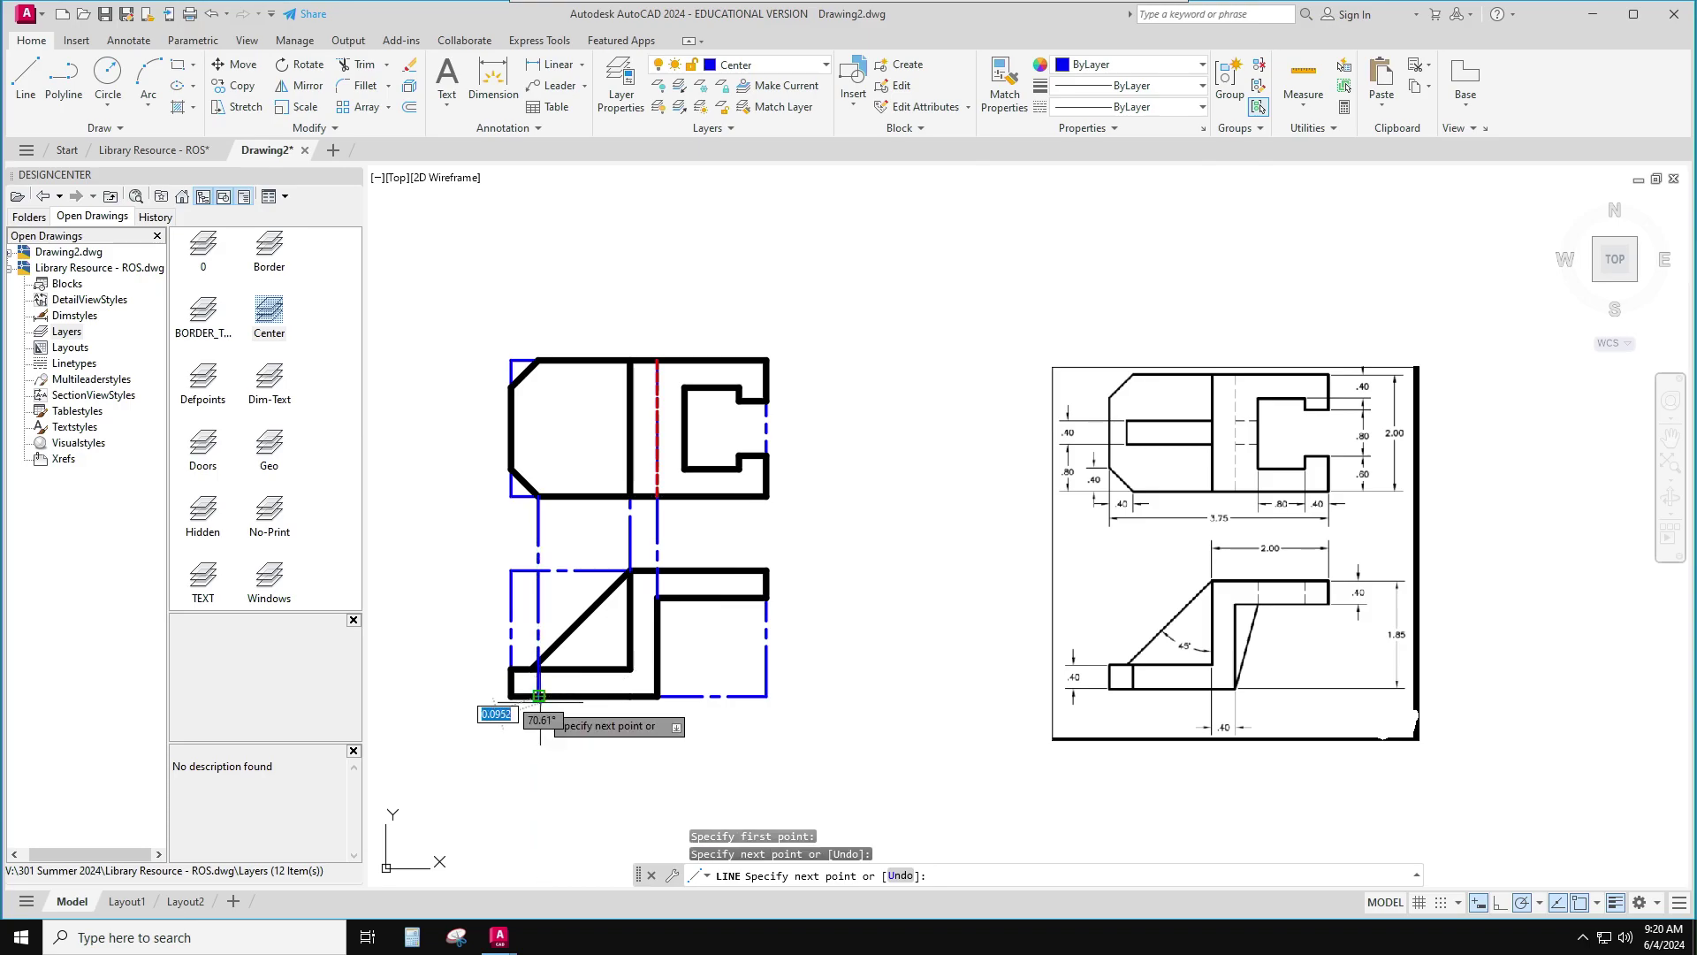
On the Geo layer, draw the vertical line across the front view's base along the chamfer projection line
scroll(551, 685, up, 6)
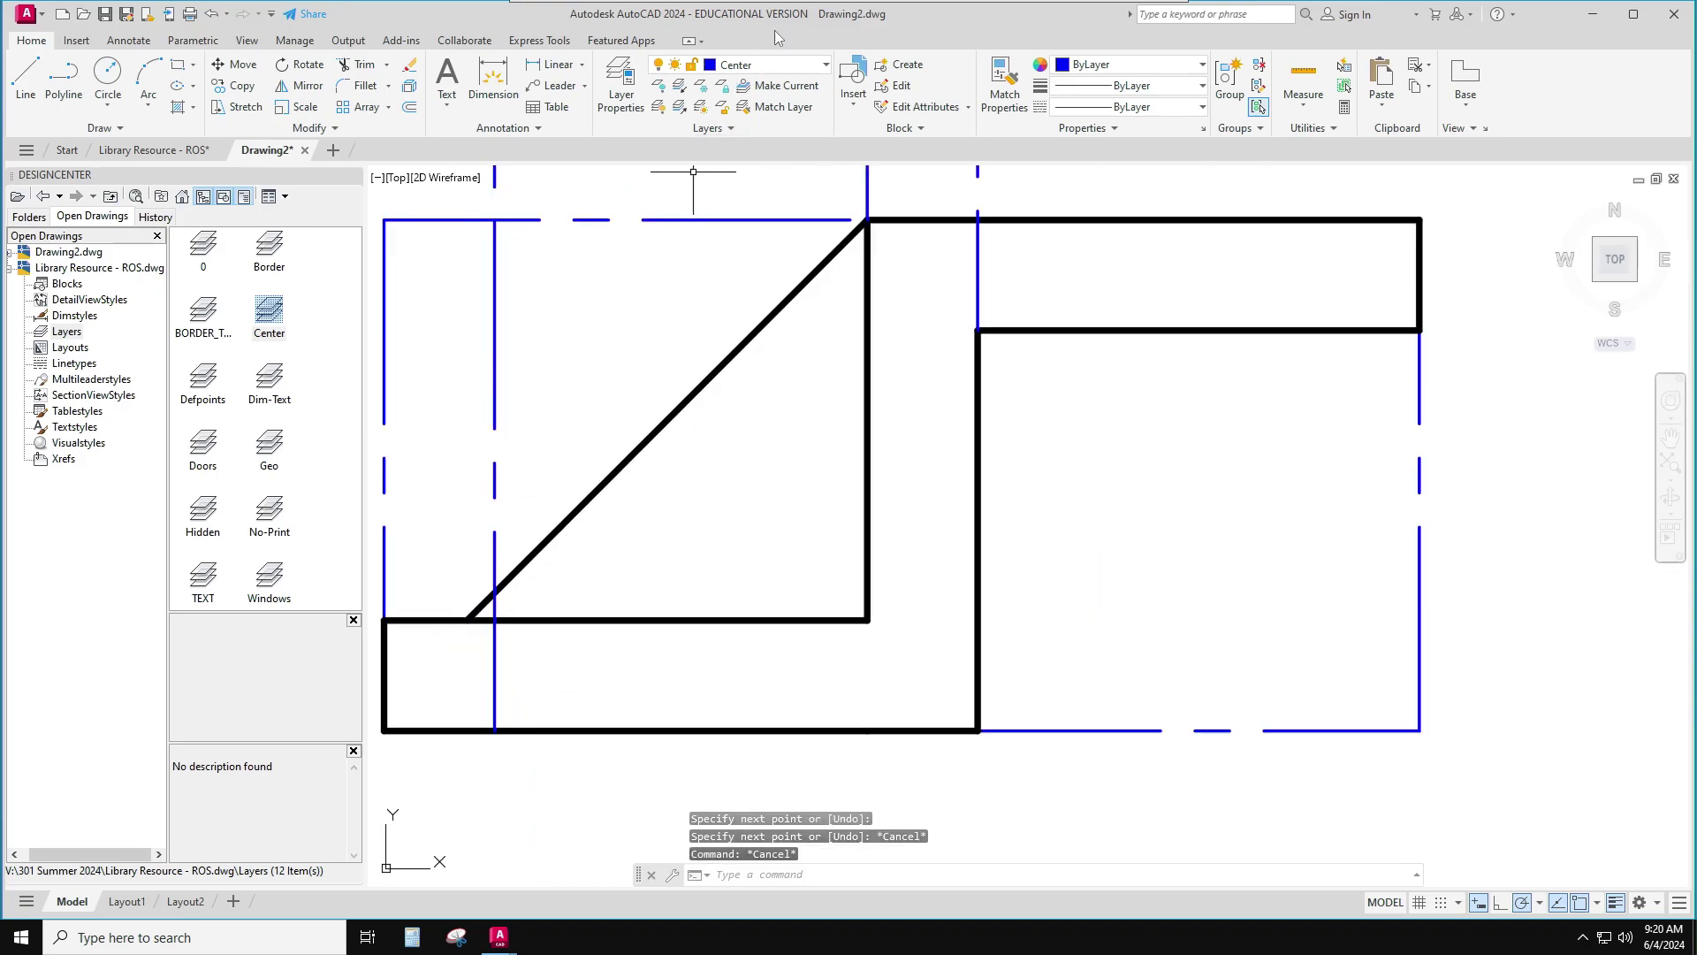
click(760, 69)
click(754, 148)
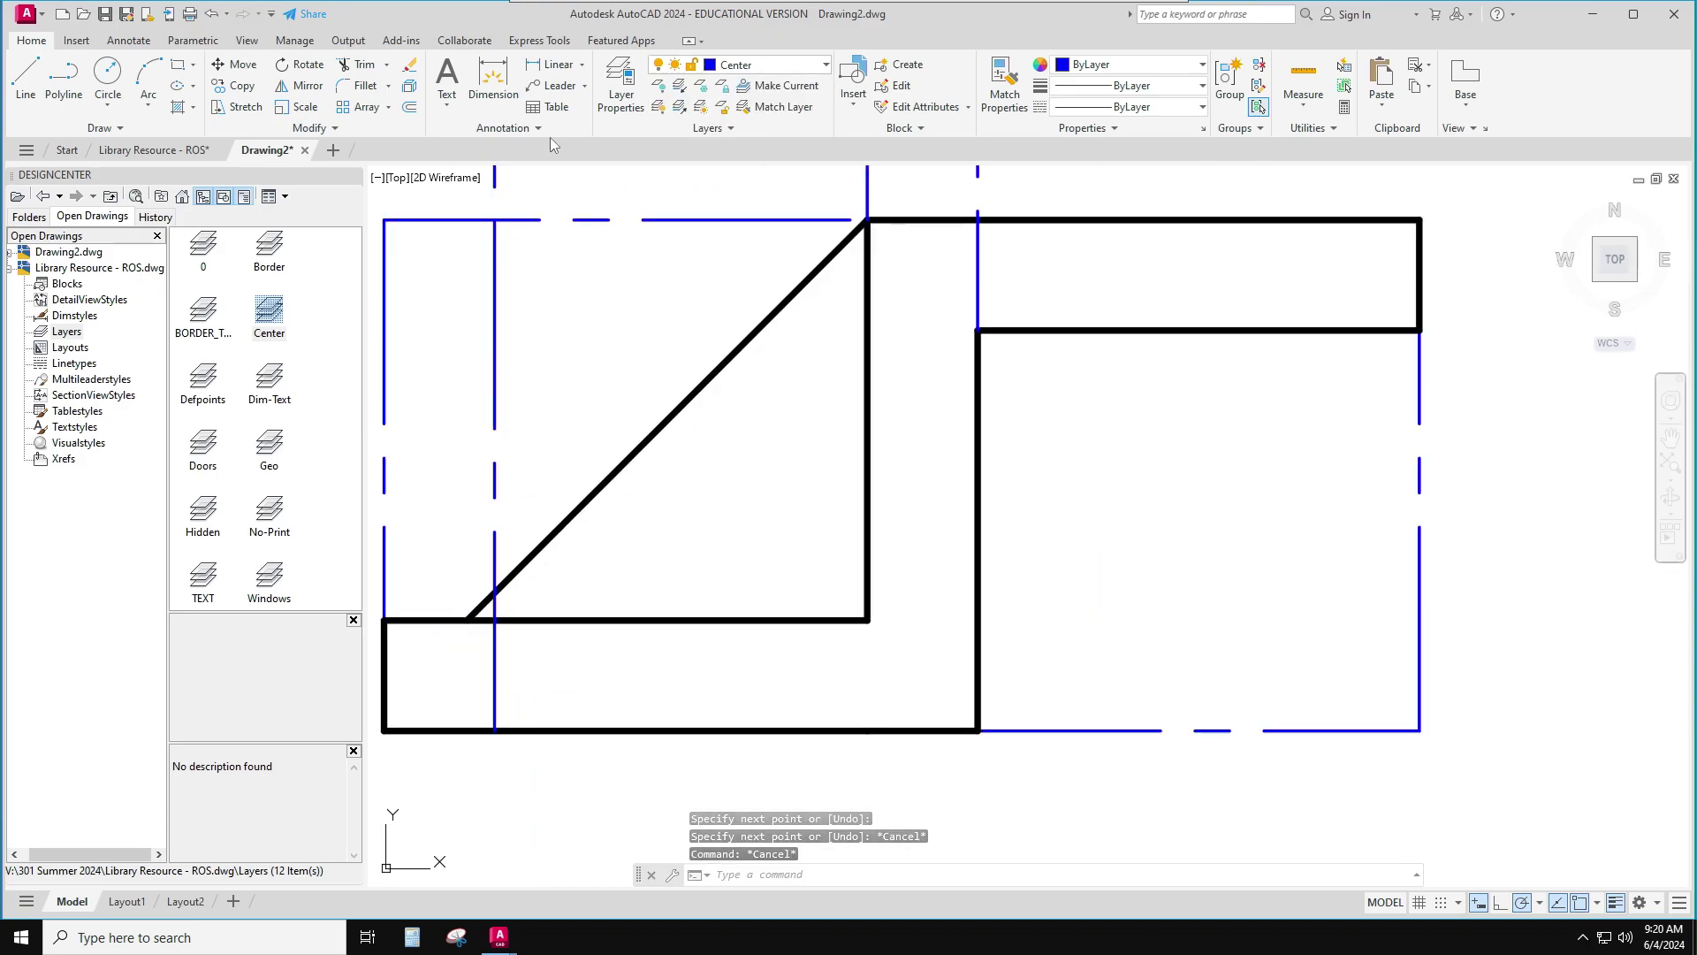
click(28, 80)
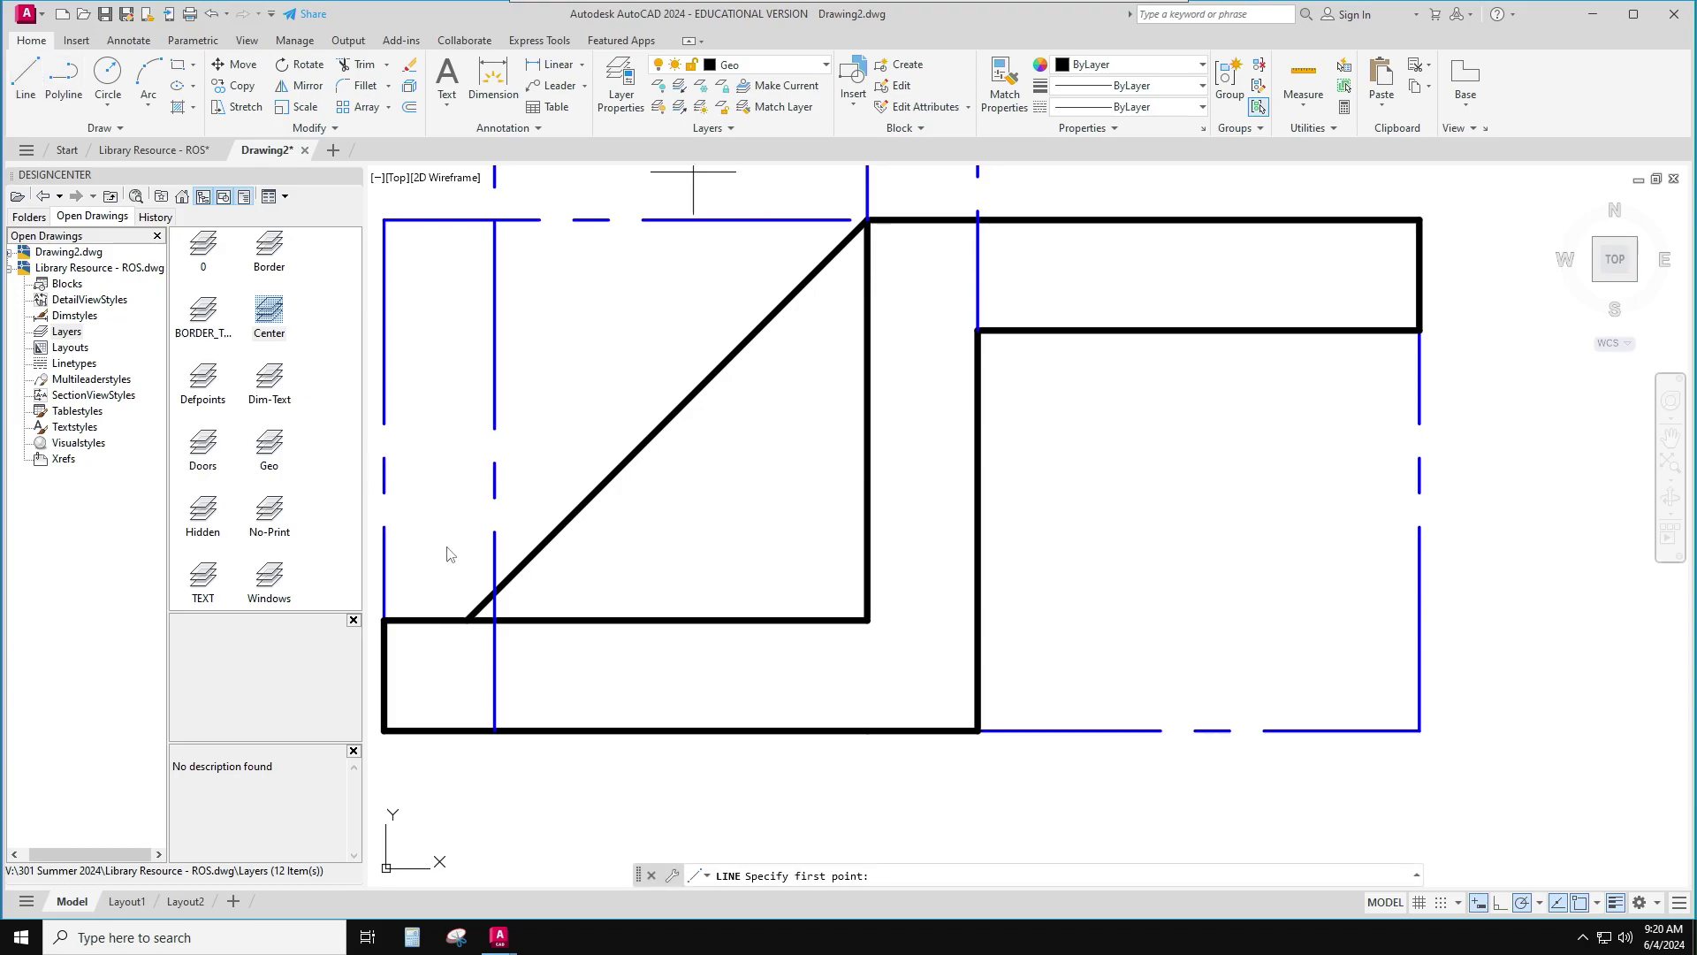
click(494, 620)
click(495, 731)
key(Escape)
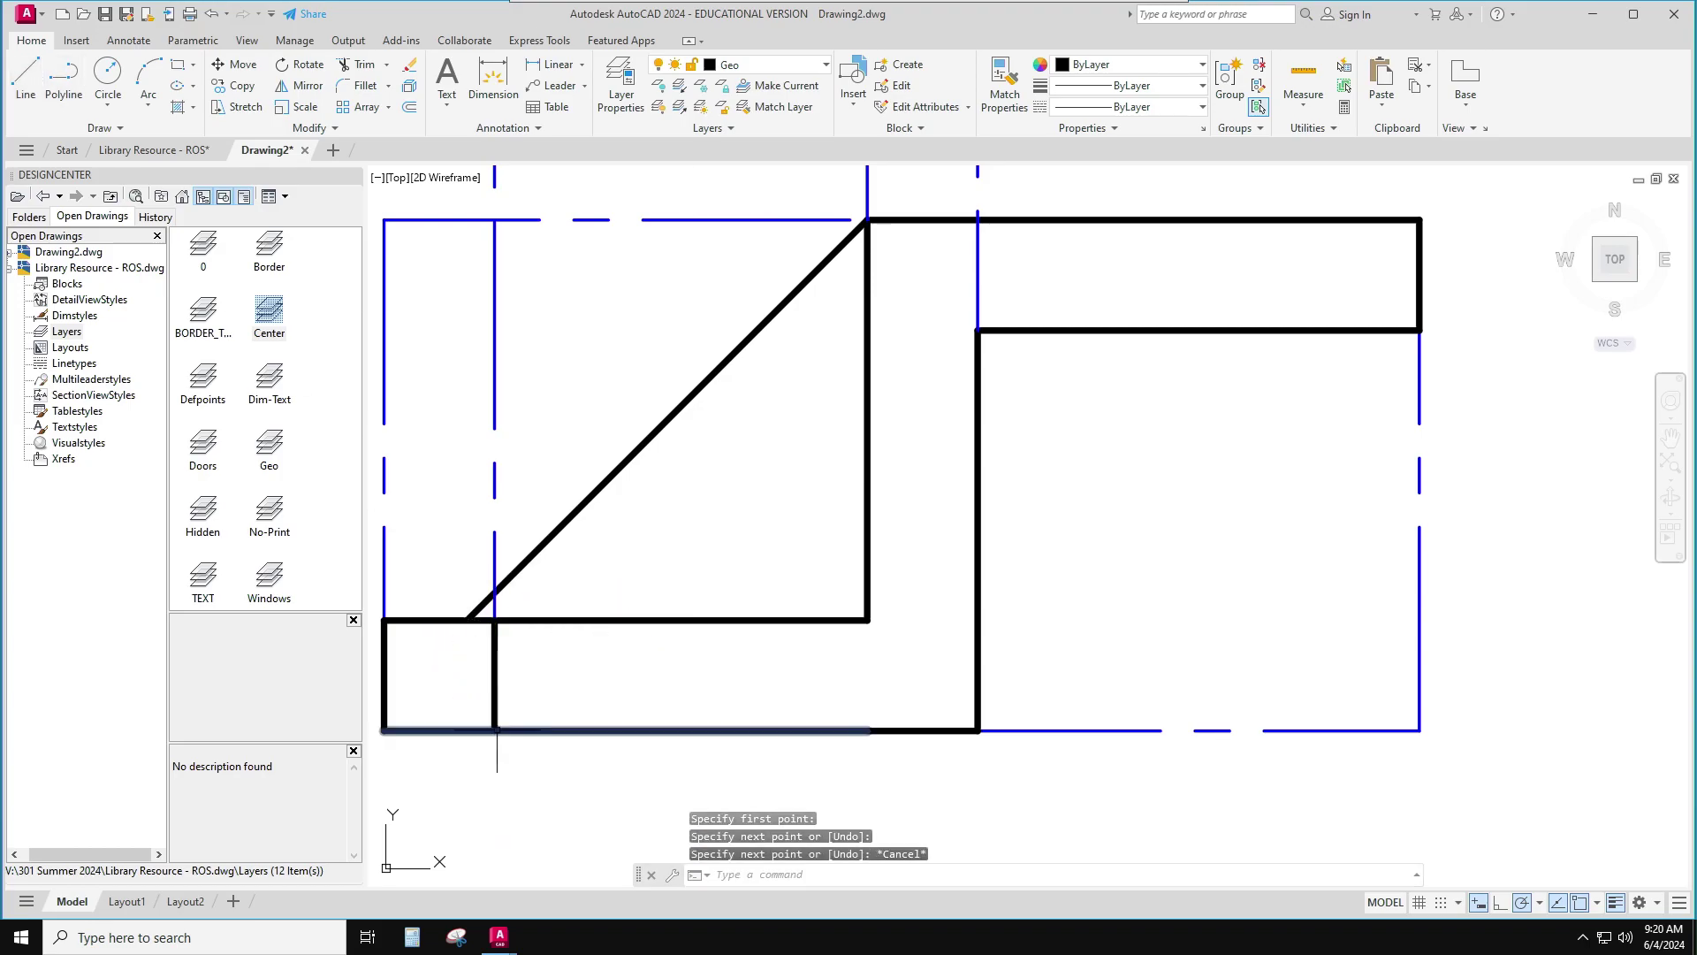
On the Center layer, project the notch's lower-left corner vertically down to the underside of the front view's upper flange
scroll(535, 732, down, 4)
scroll(539, 734, down, 2)
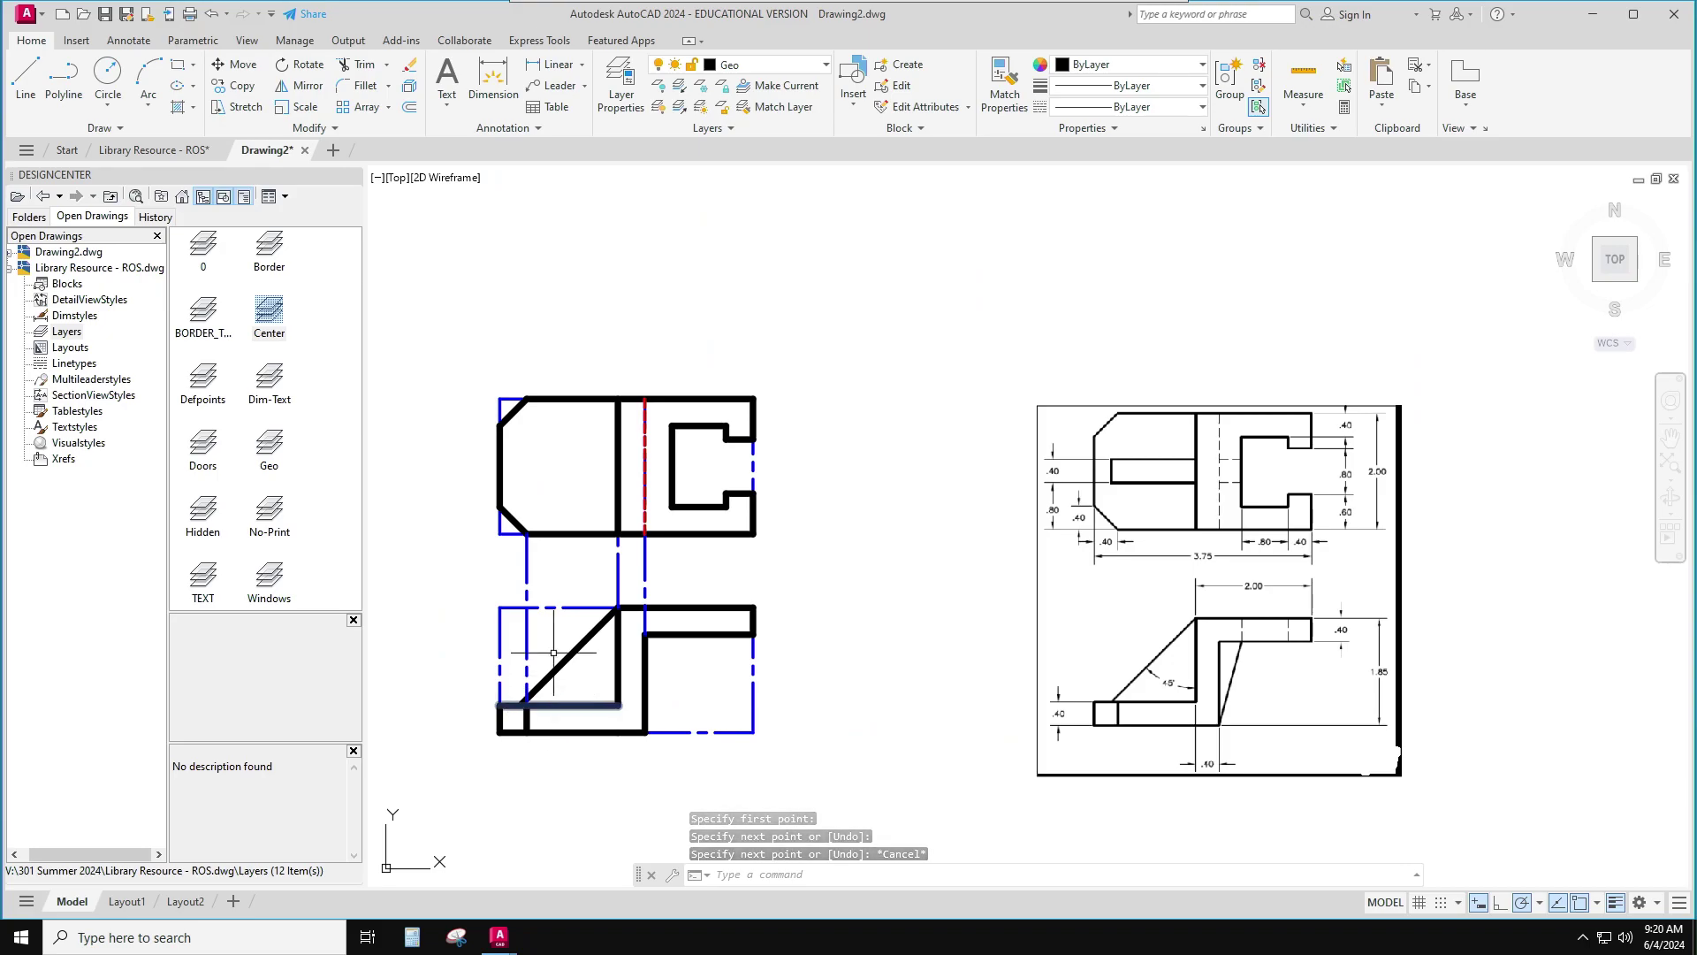
click(775, 67)
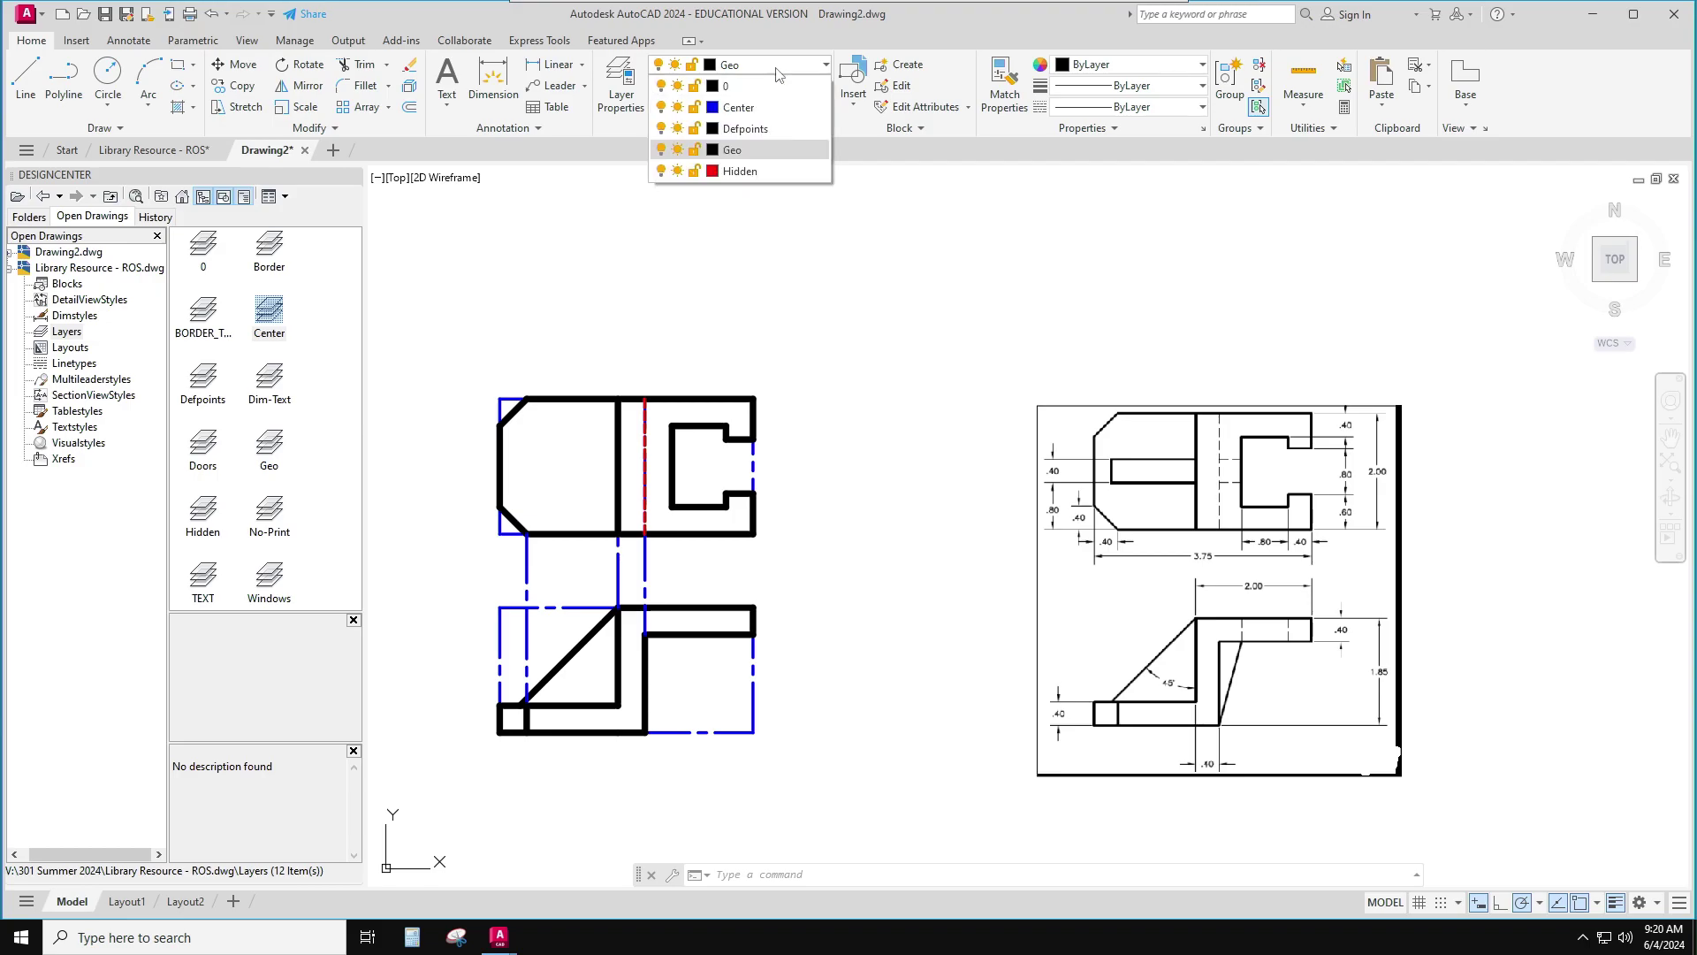
click(751, 107)
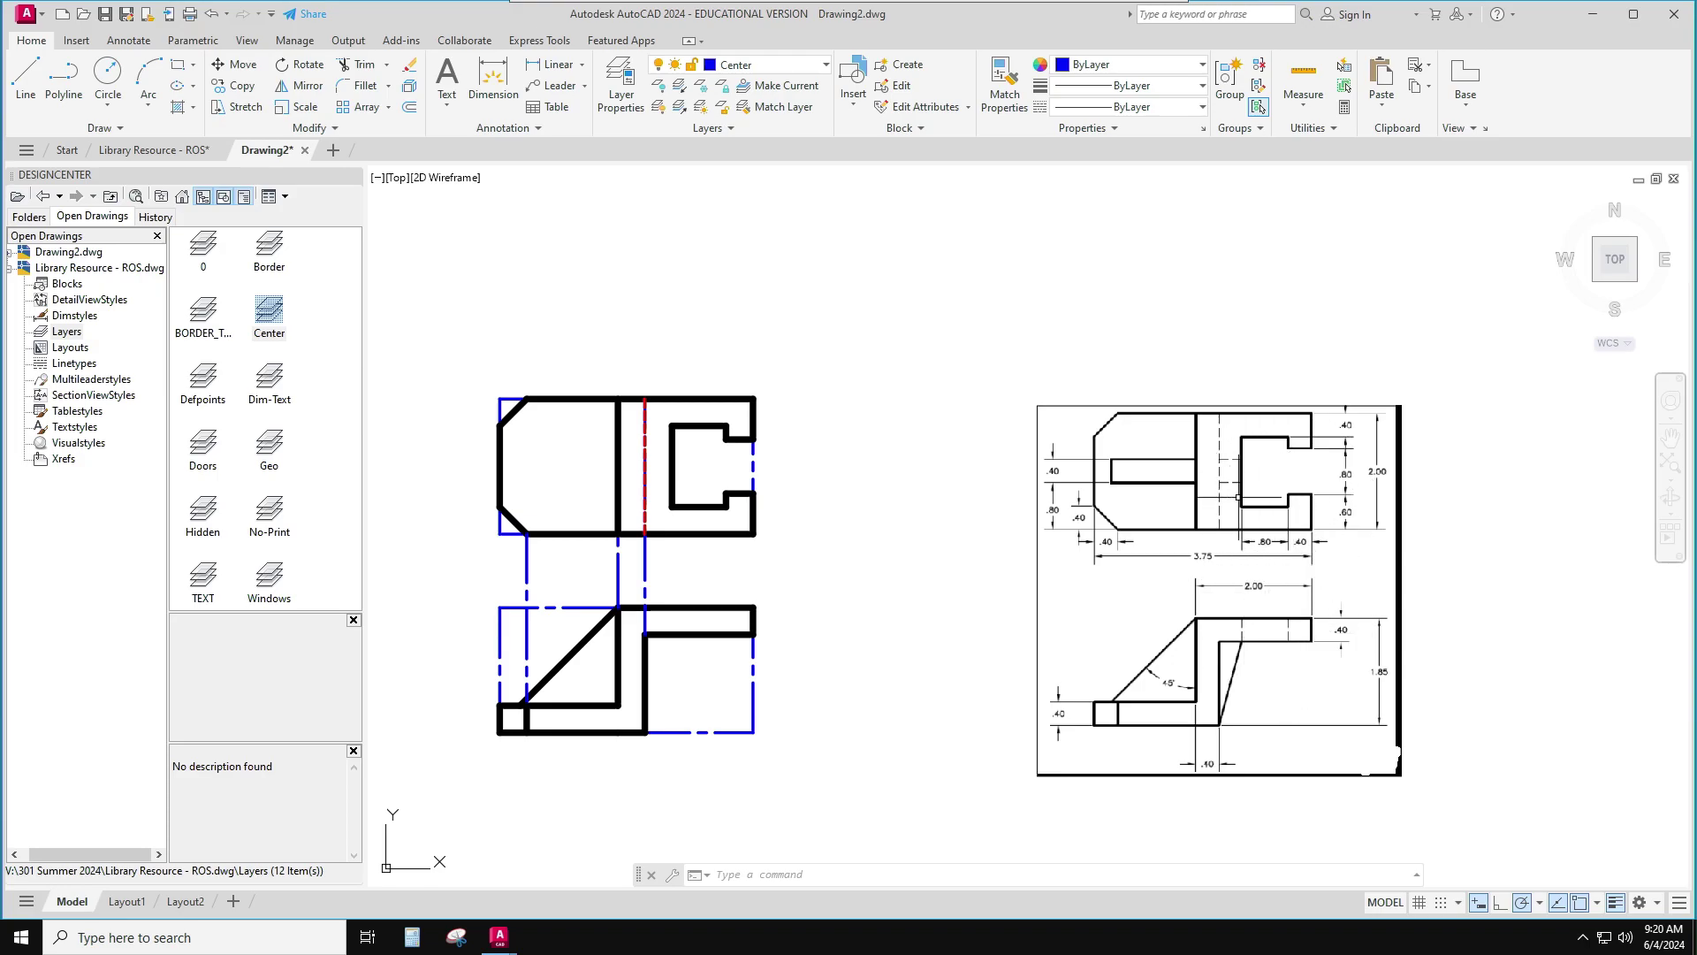
click(25, 78)
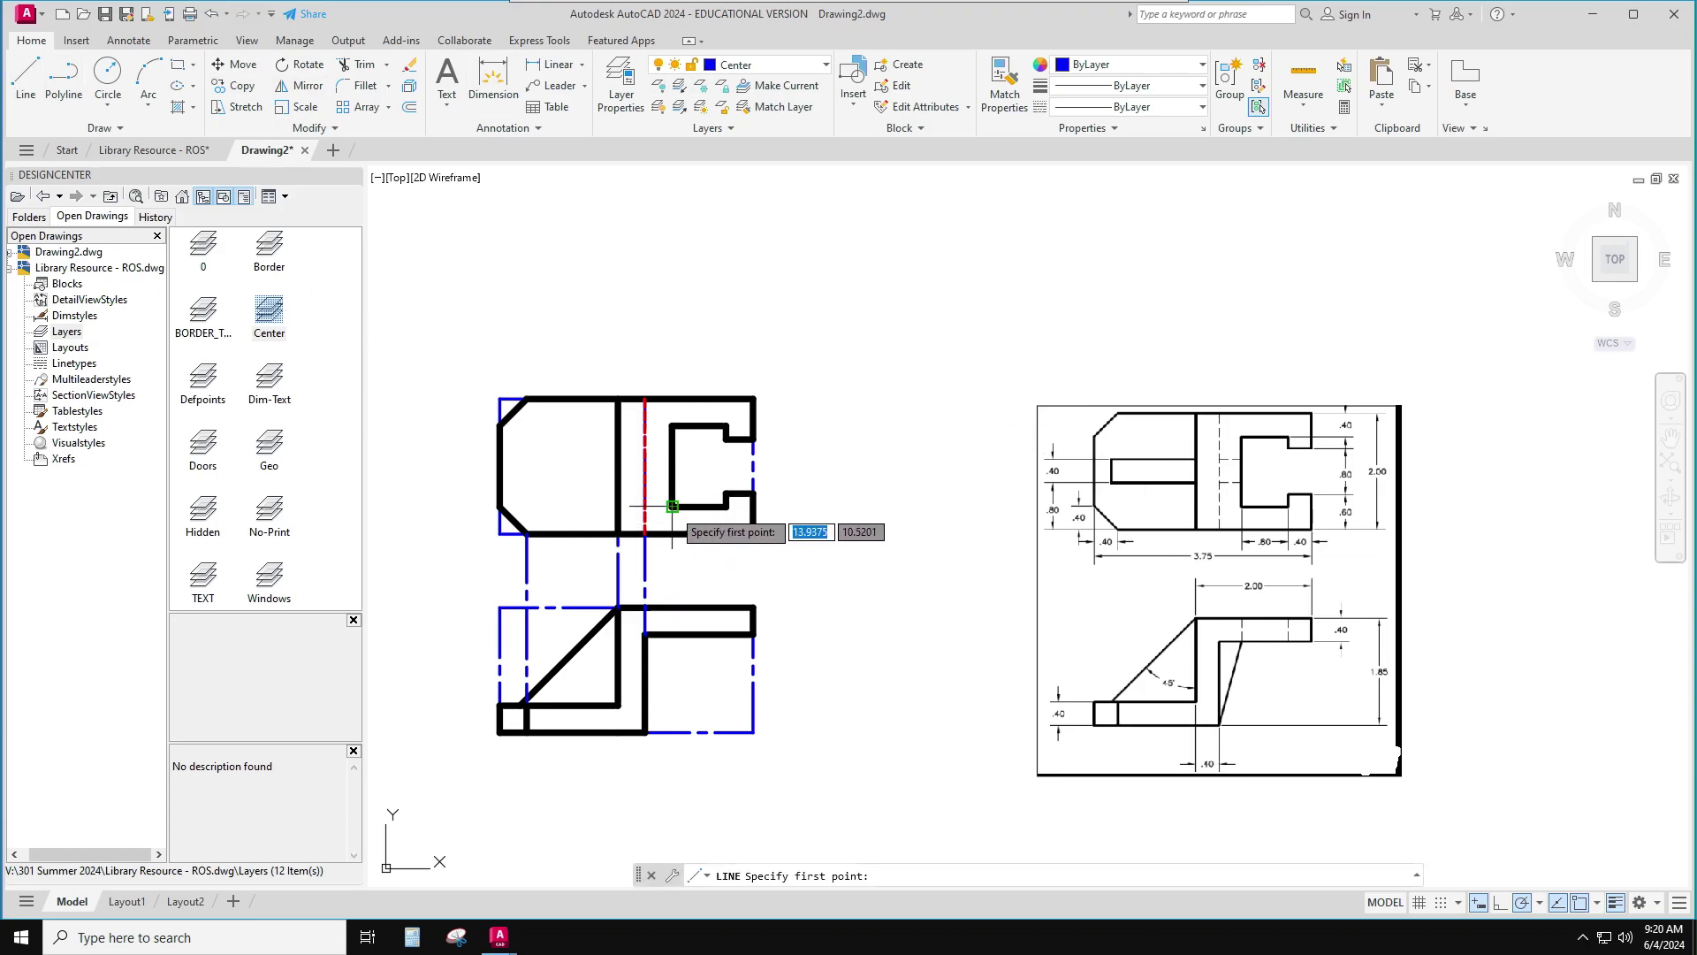
click(671, 508)
click(672, 634)
key(Return)
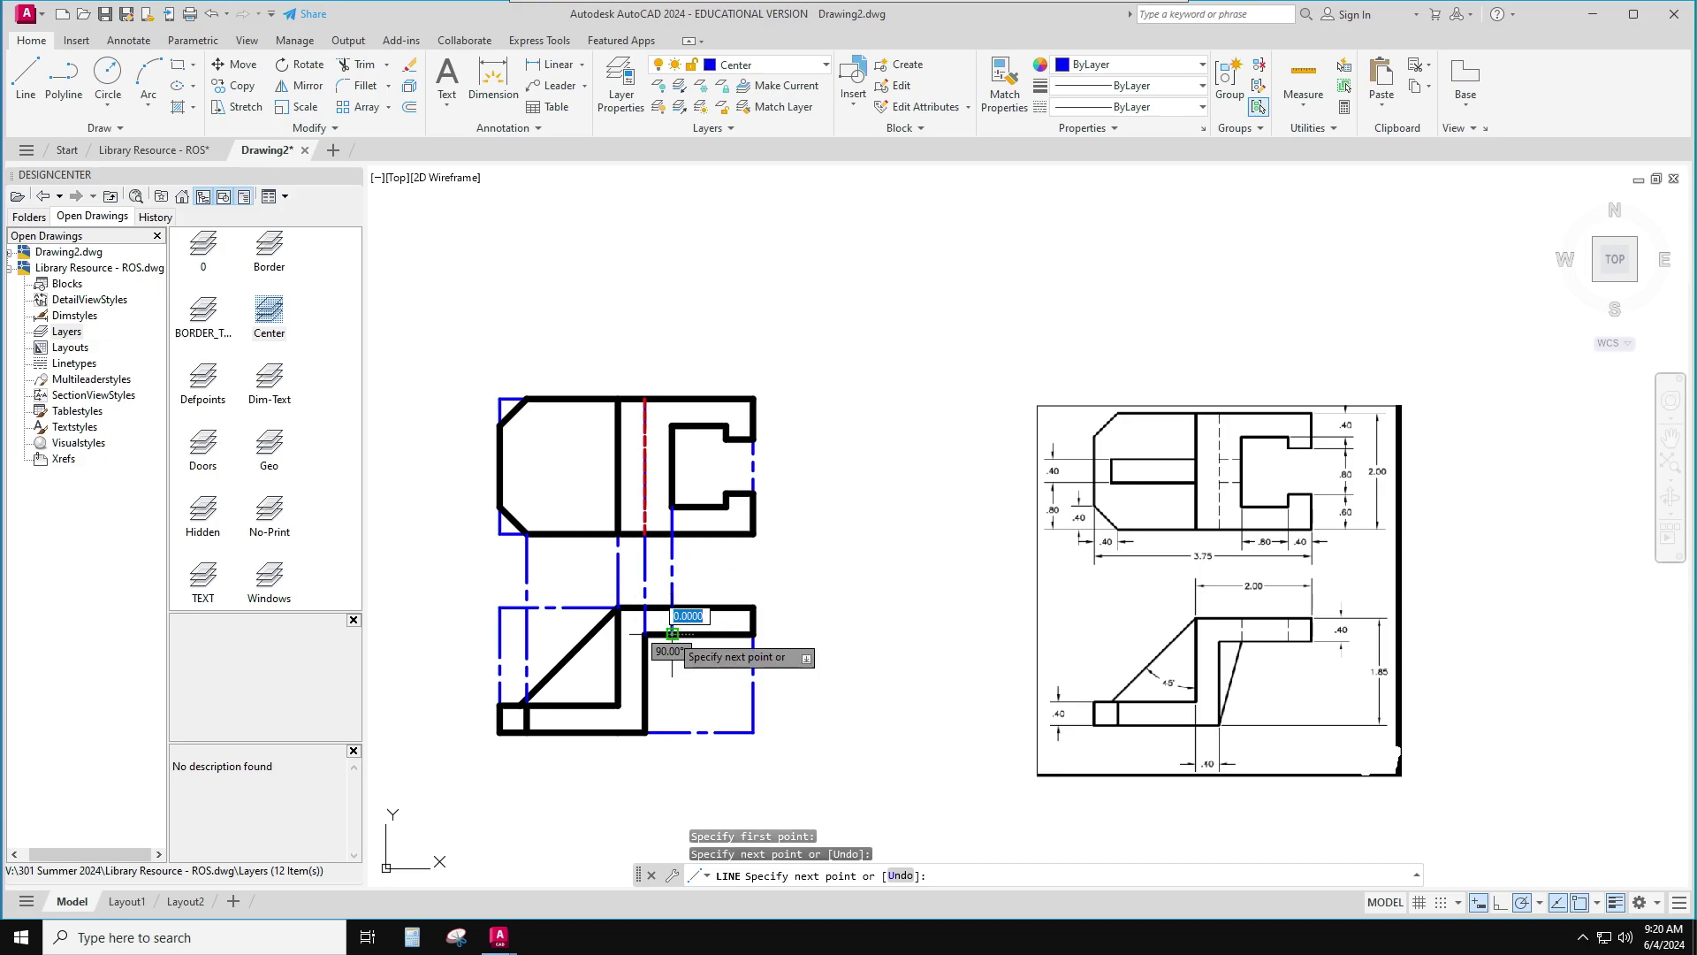
Project the notch's lower-right inner corner vertically down to the underside of the front view's upper flange
key(Return)
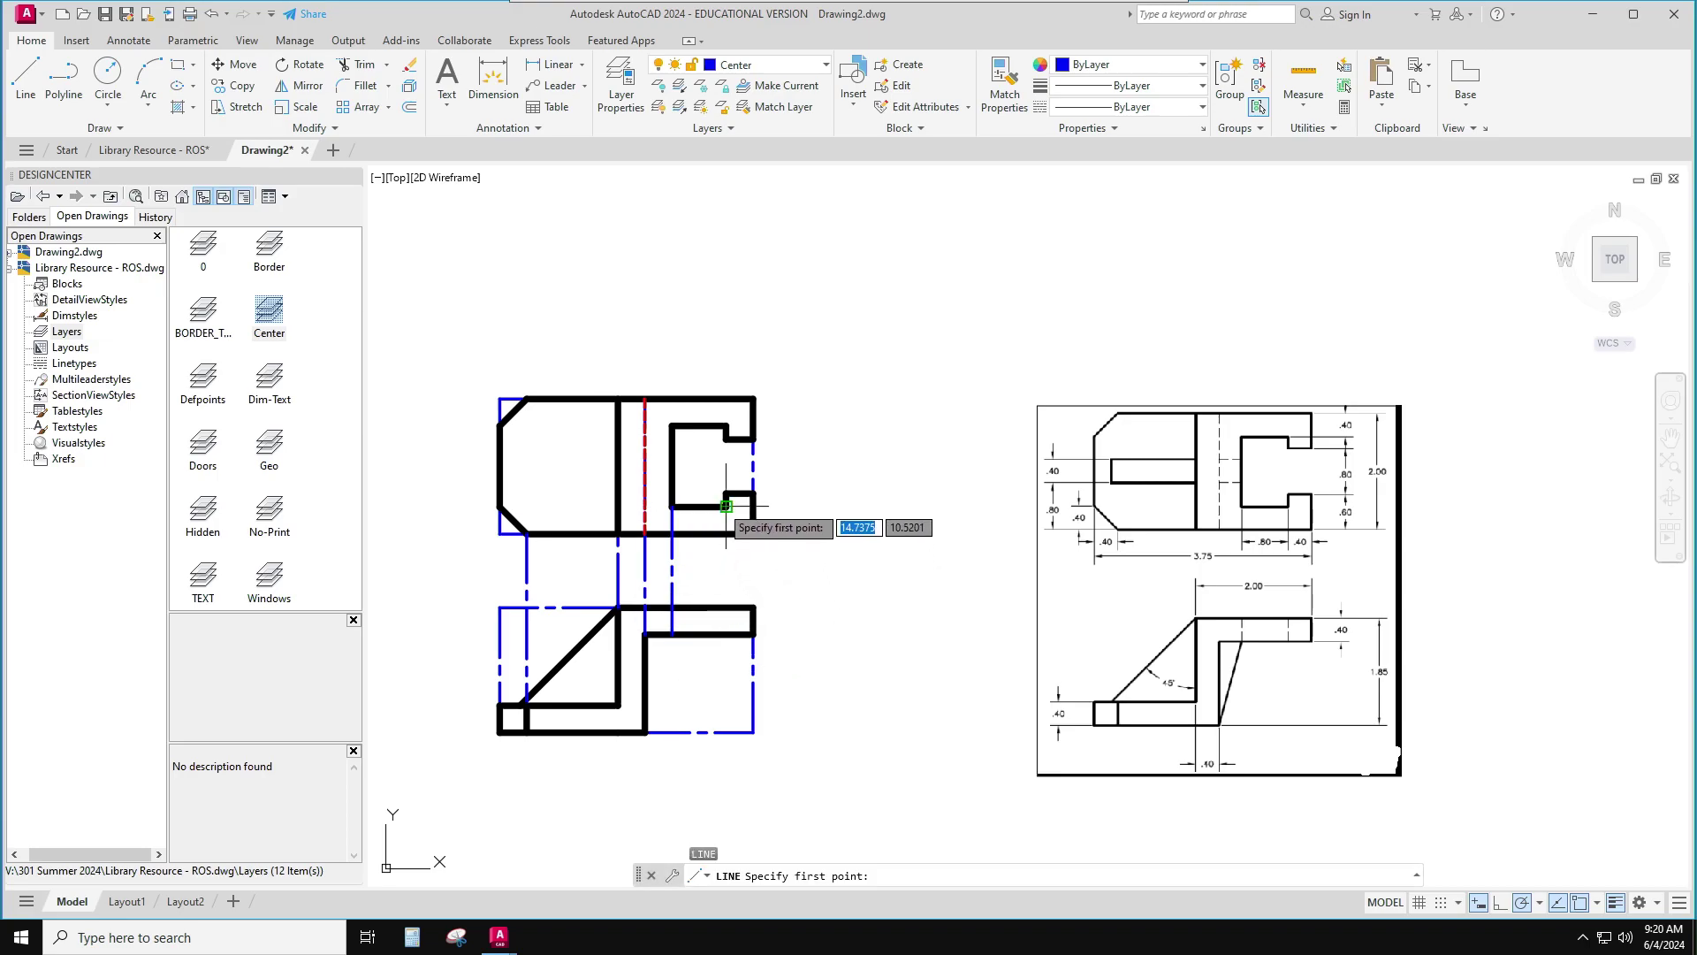
click(725, 506)
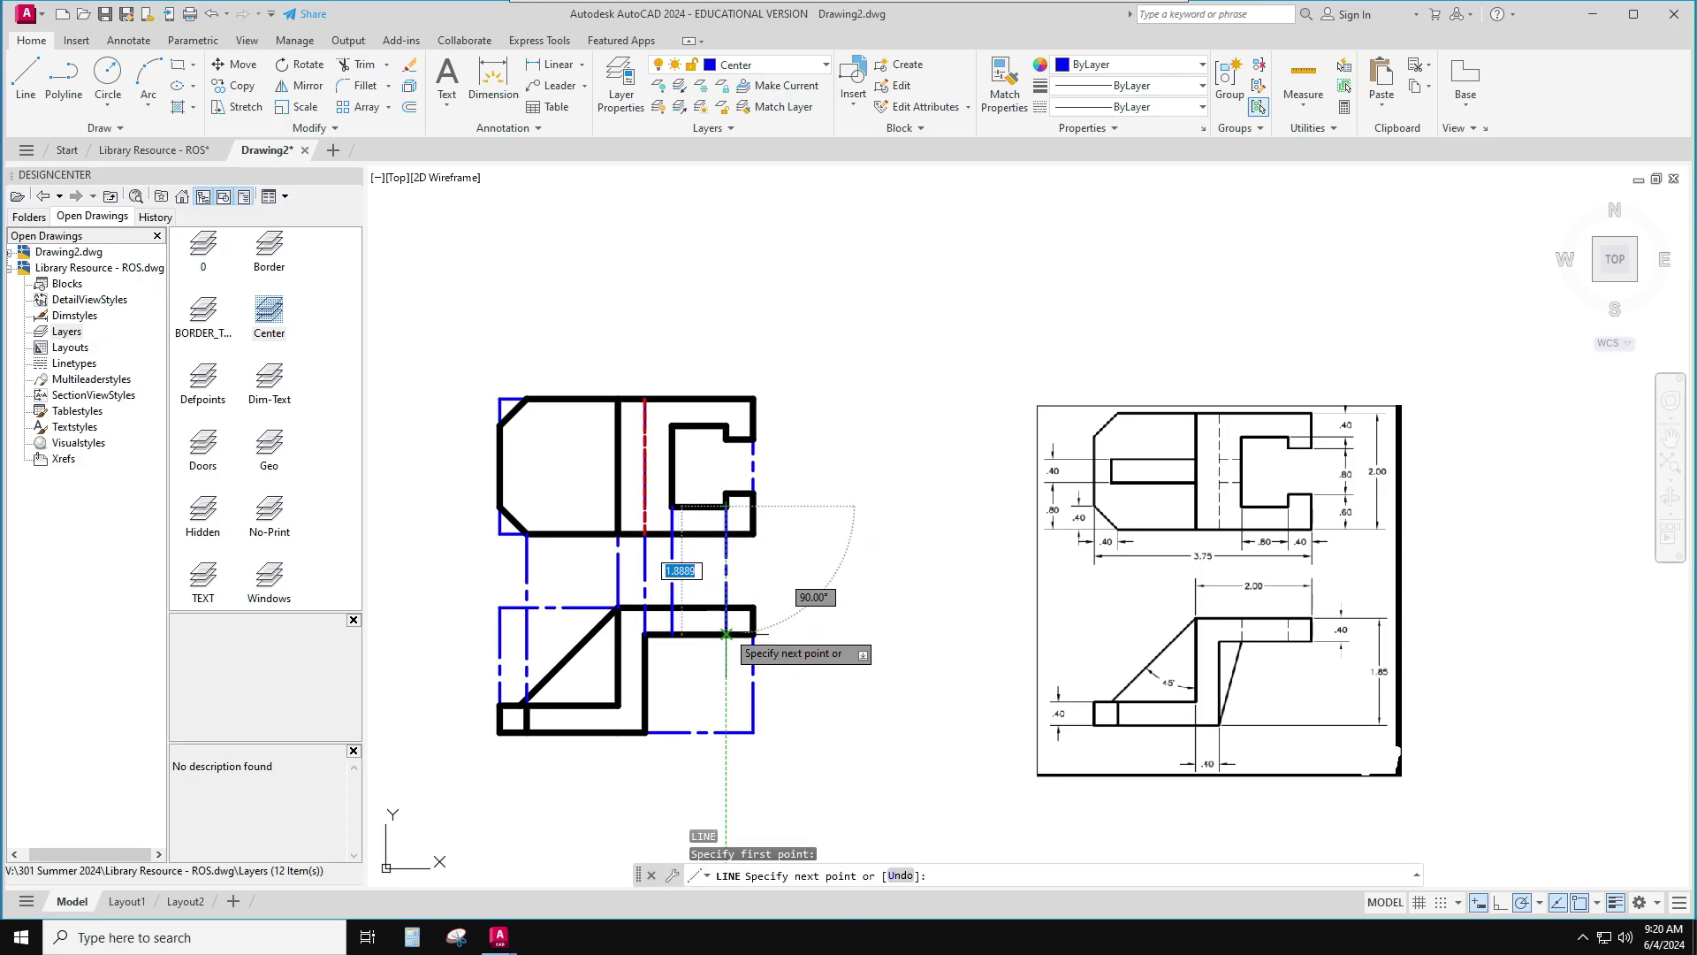
click(726, 634)
key(Escape)
key(Escape)
key(Escape)
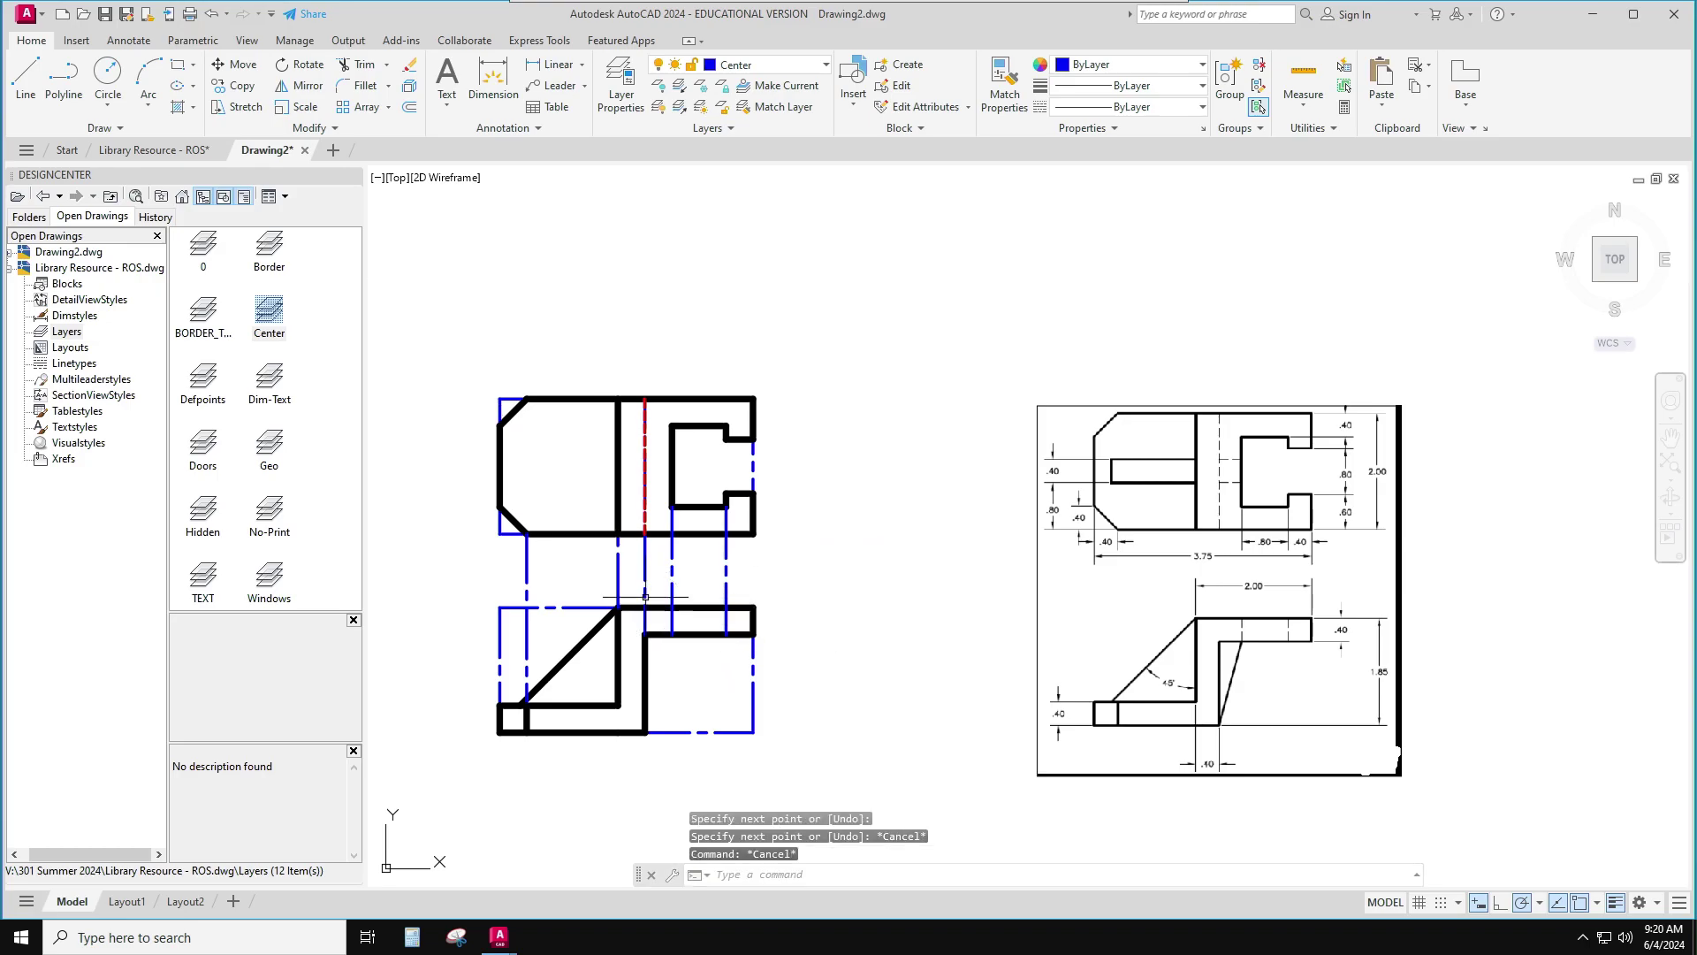
On the Geo layer, draw two vertical lines across the front view's upper flange along the notch projection lines
click(756, 64)
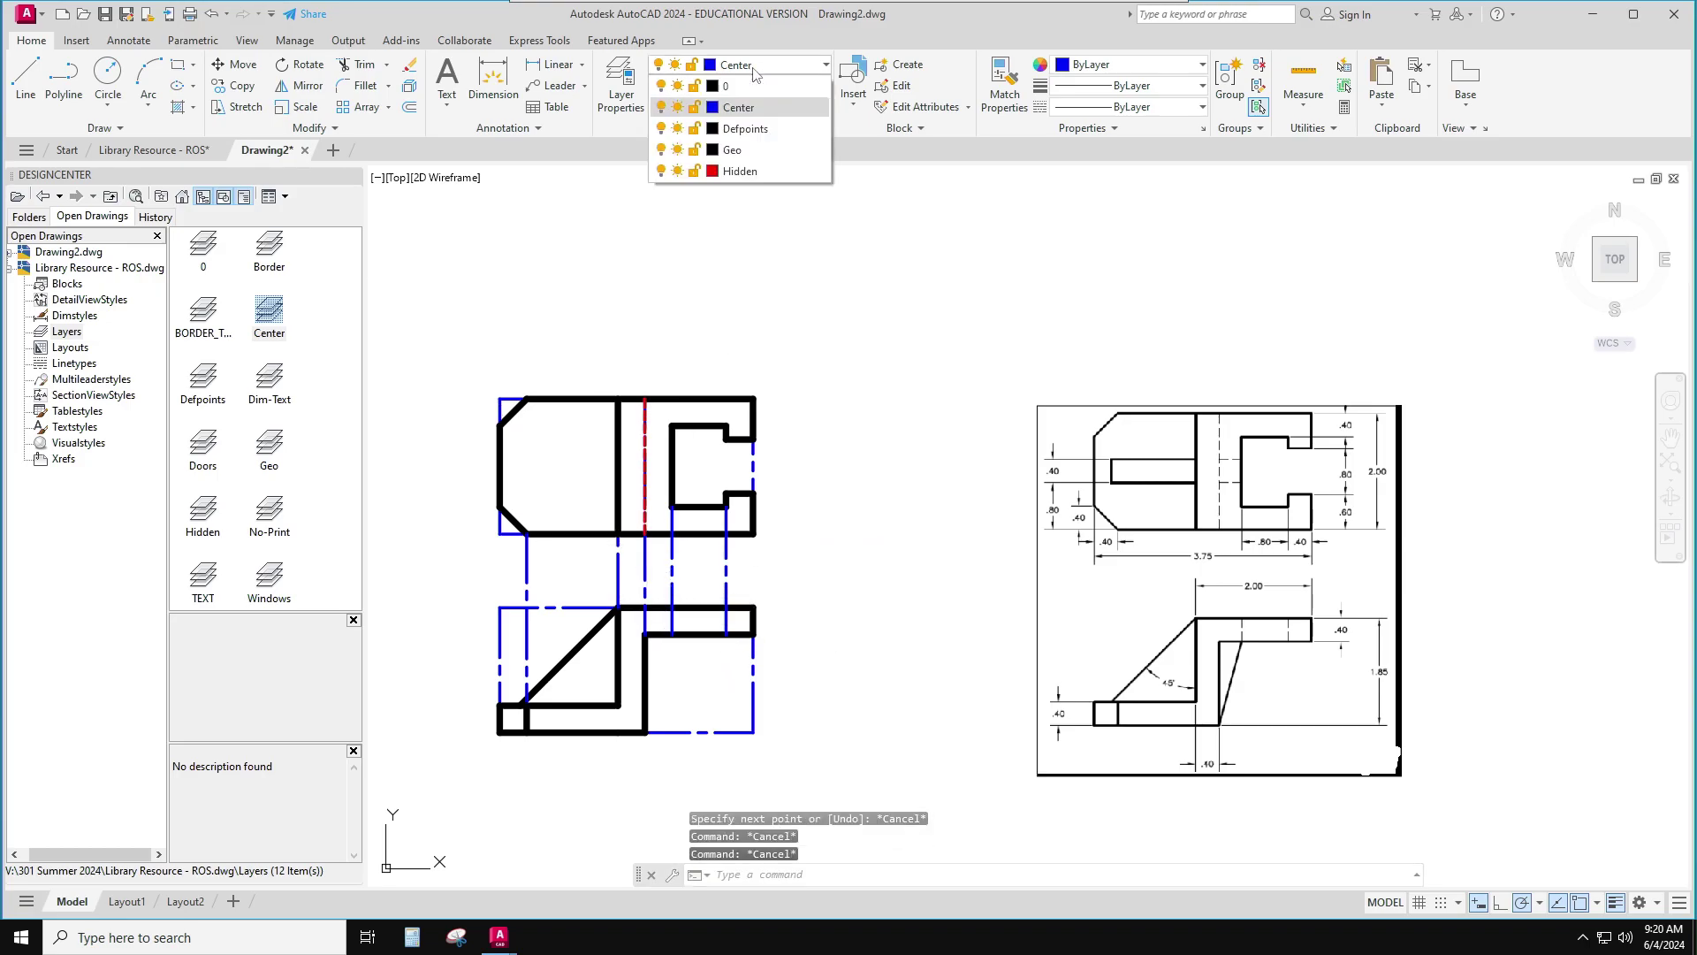
click(736, 150)
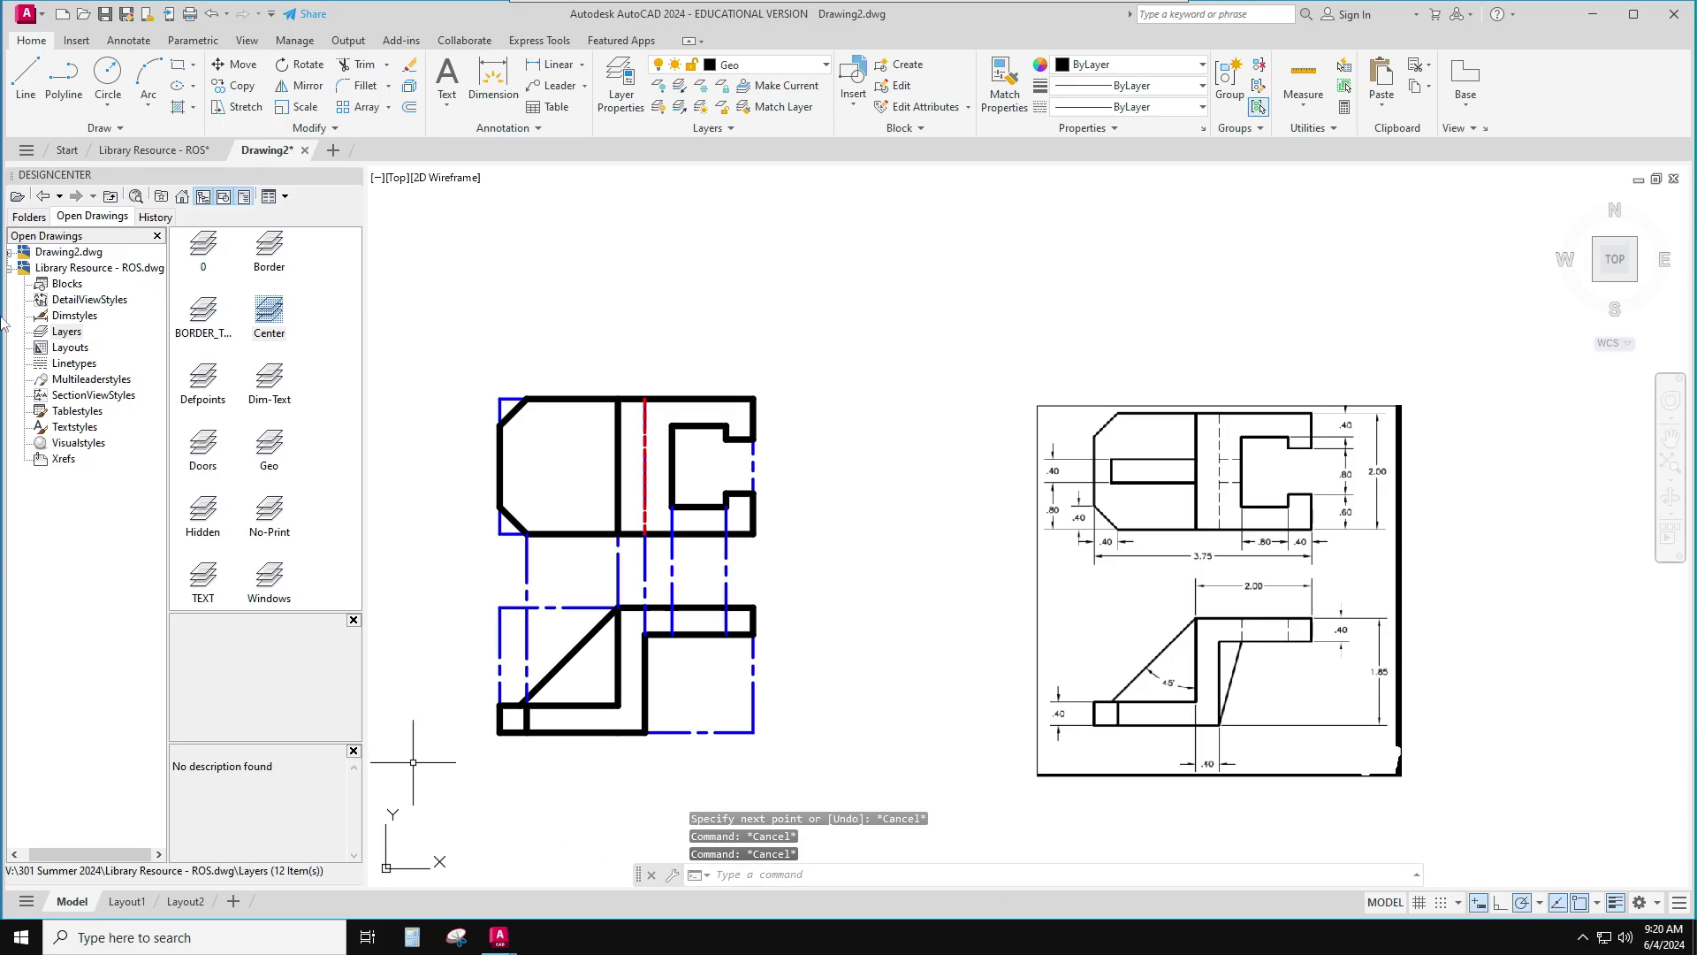
click(26, 79)
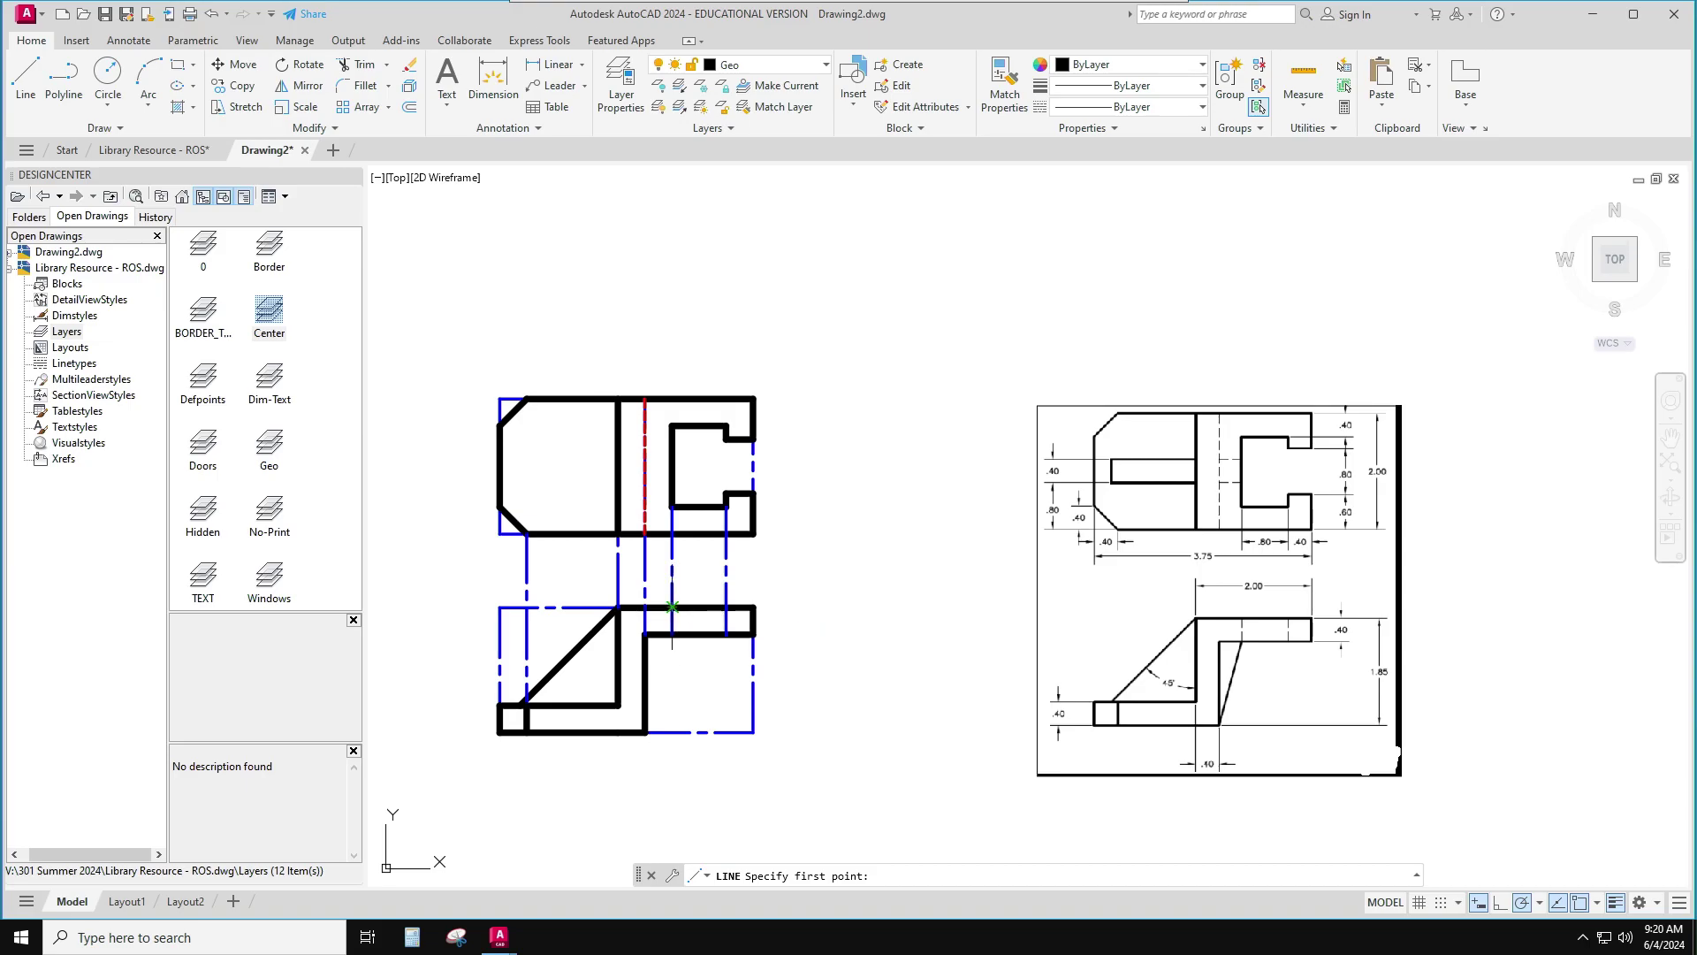
click(672, 607)
click(672, 634)
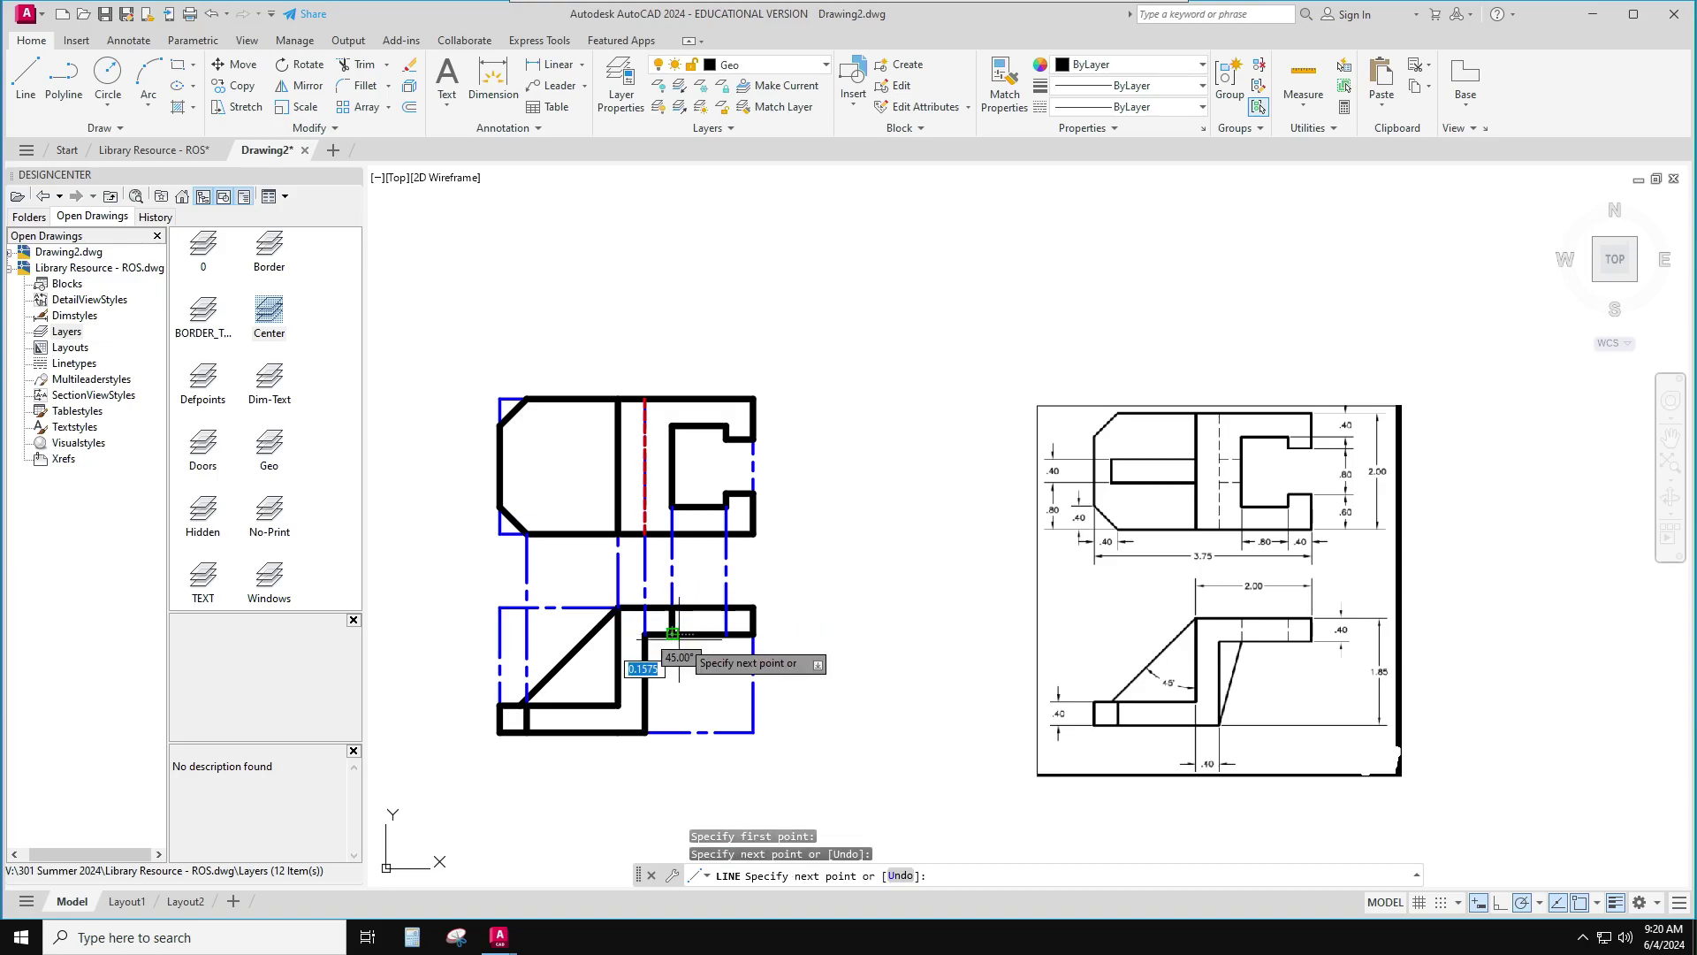
key(Return)
key(Return)
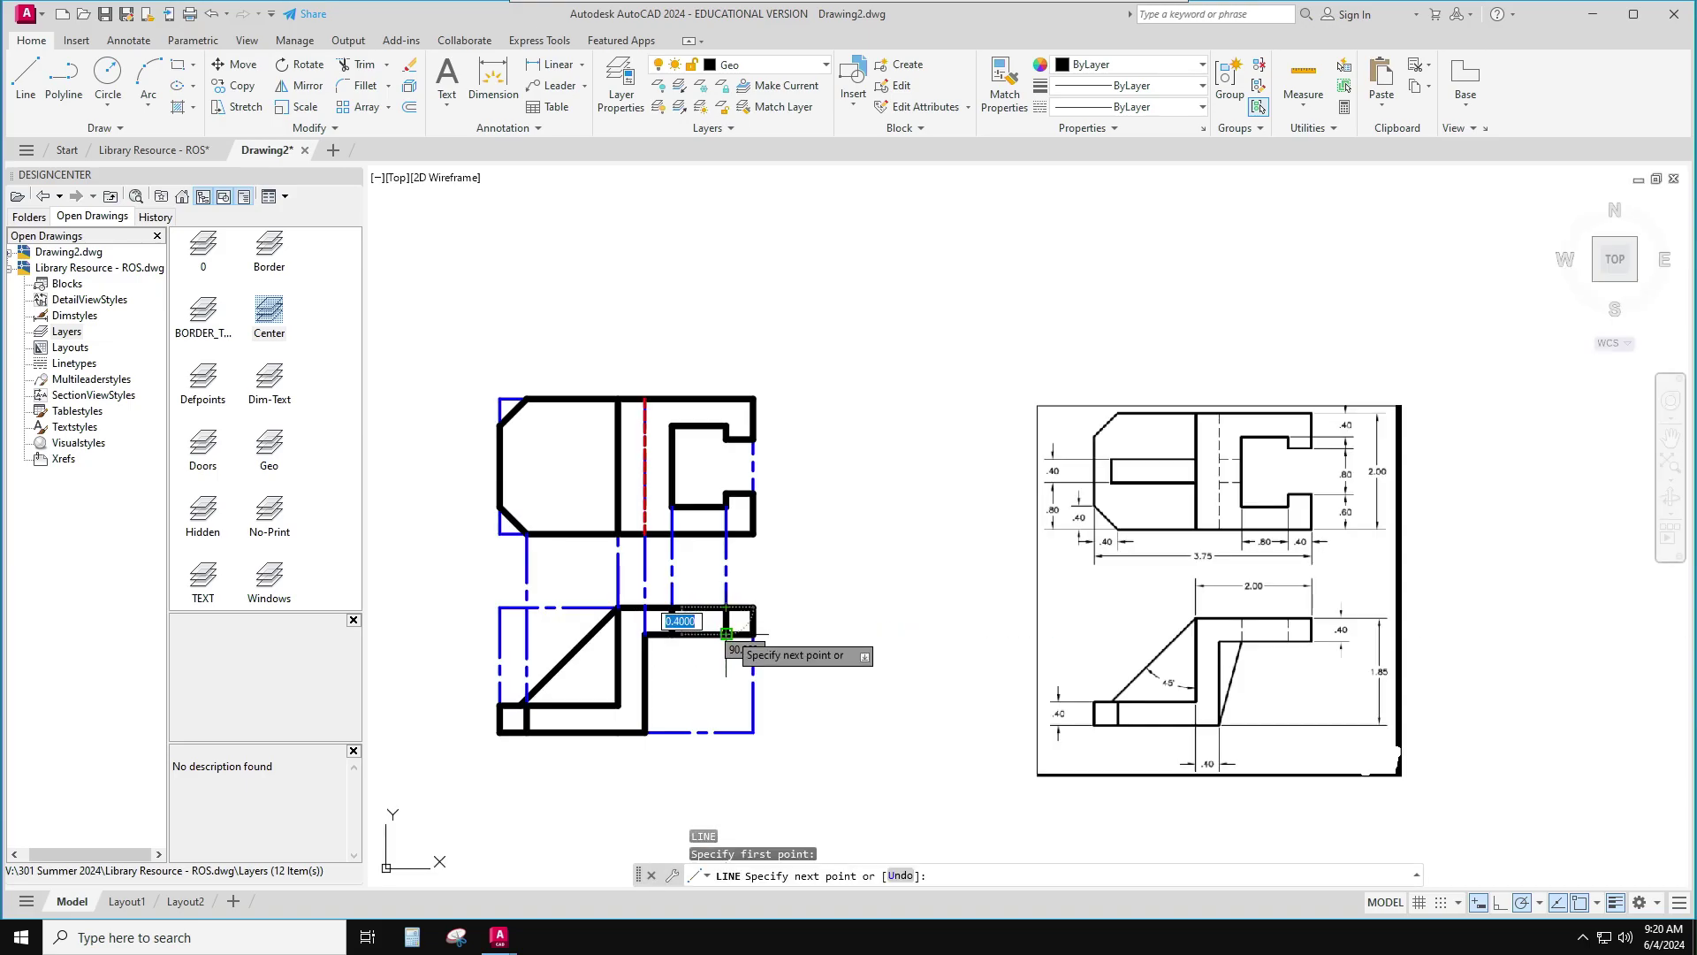
click(726, 634)
key(Escape)
key(Escape)
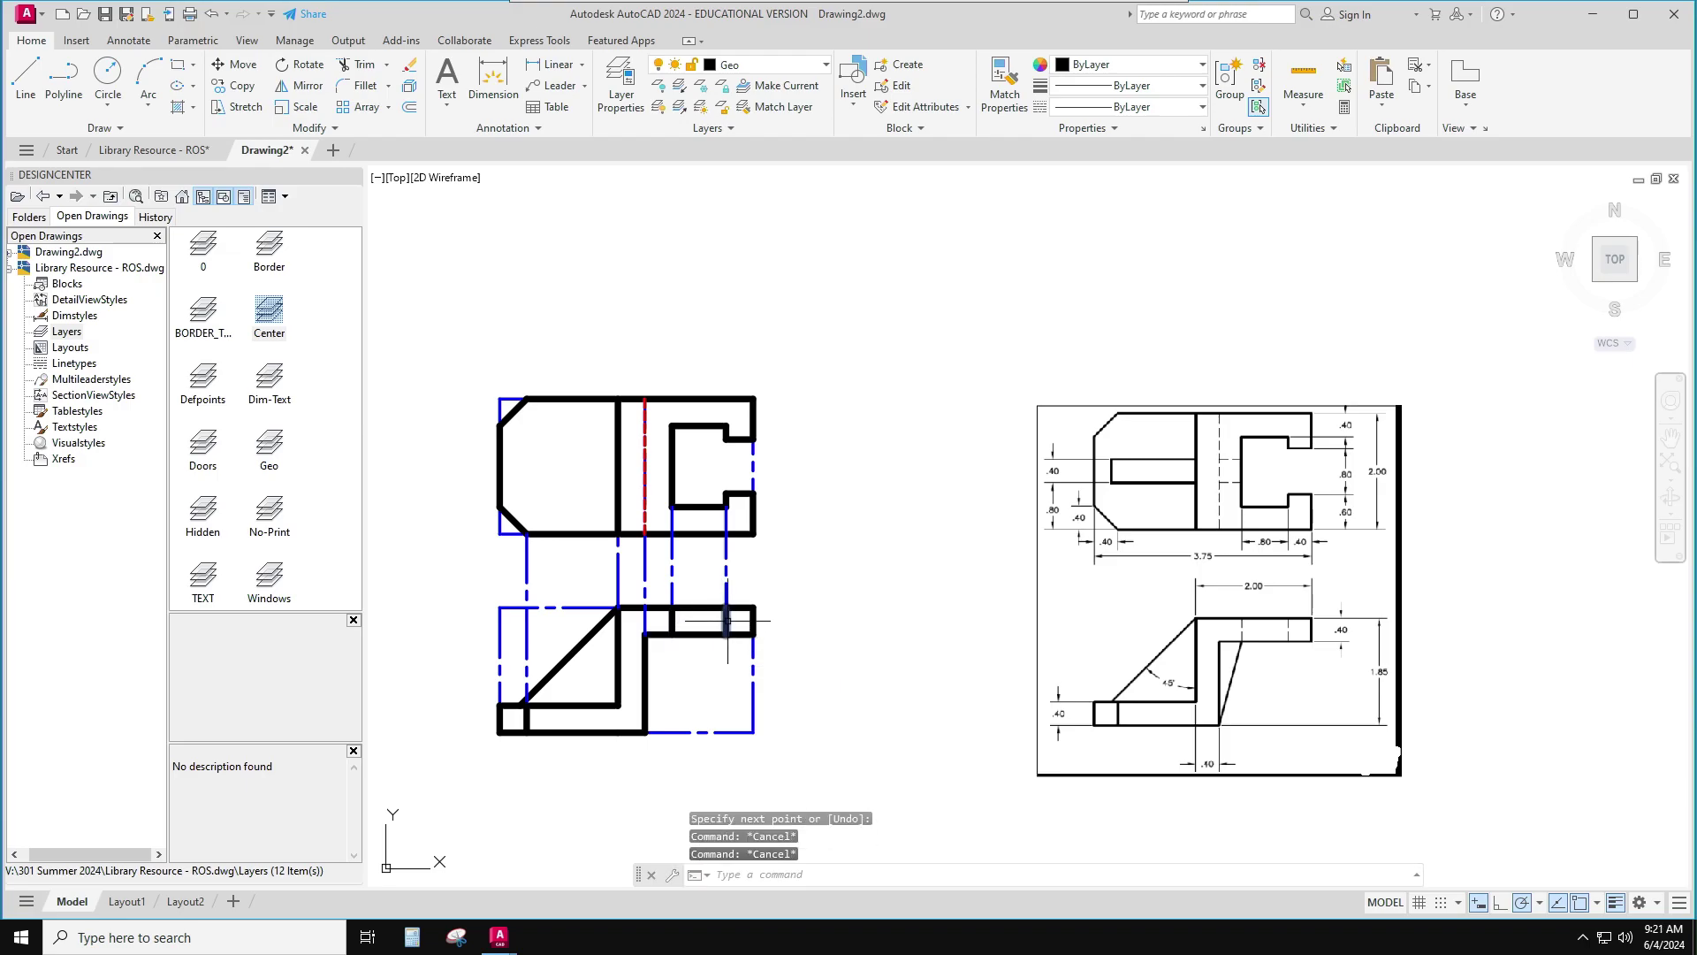
Move the two vertical notch lines in the front view's upper flange to the Hidden layer
click(726, 621)
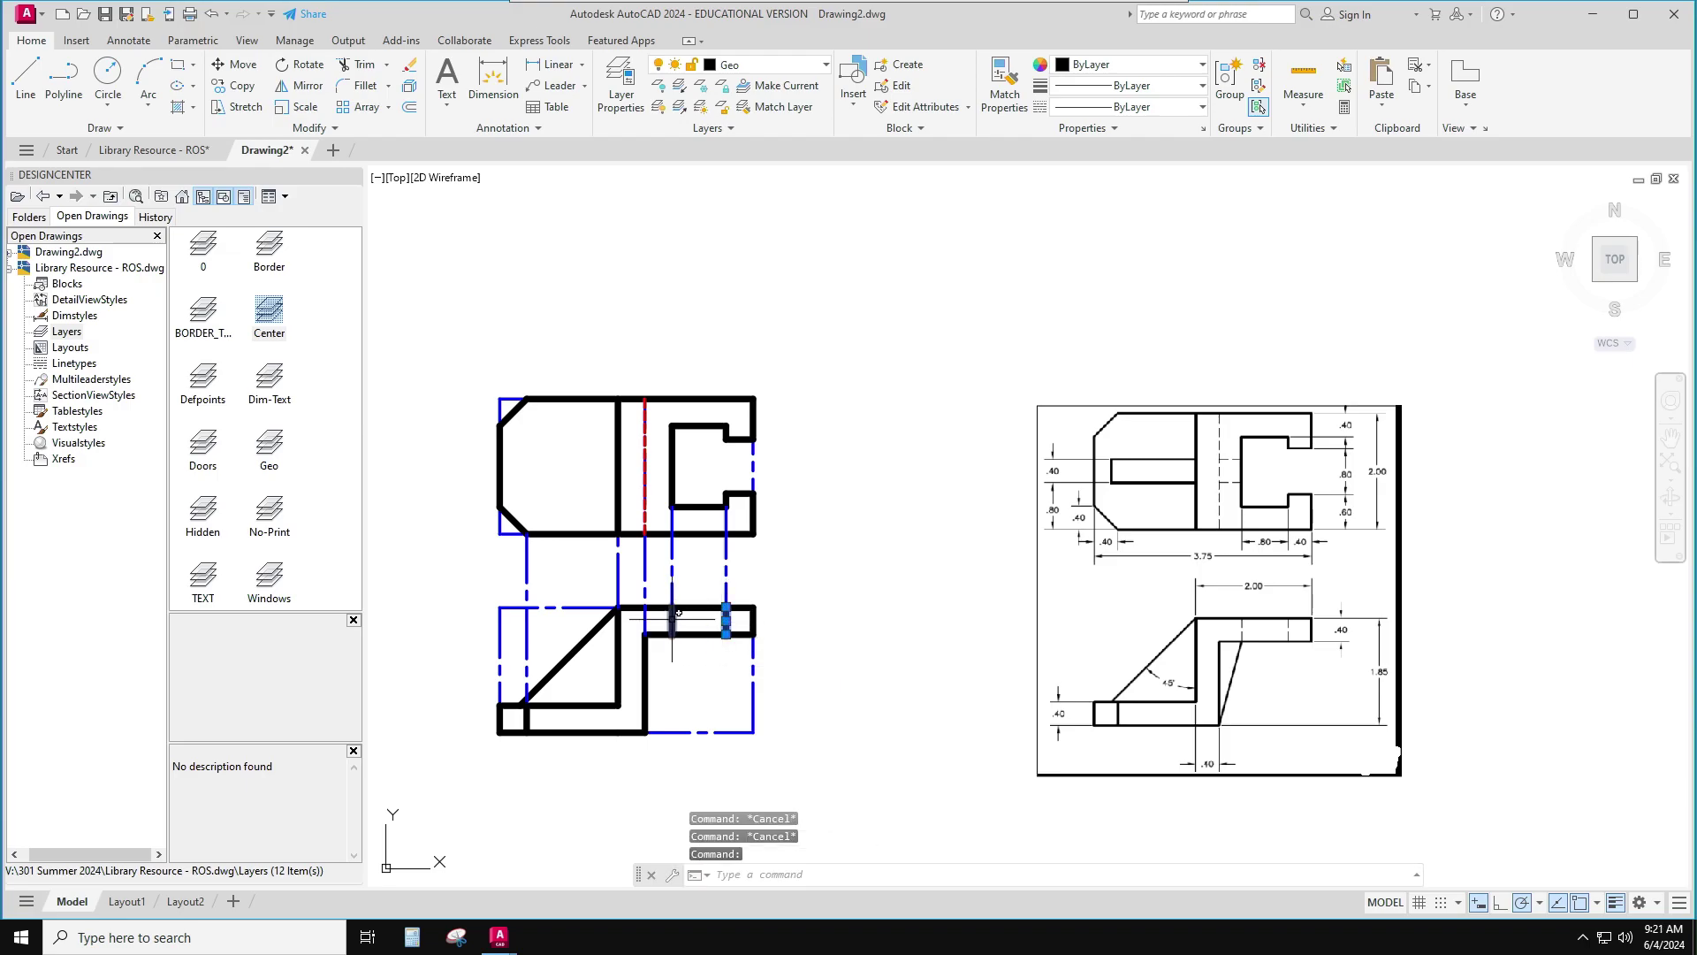
click(678, 618)
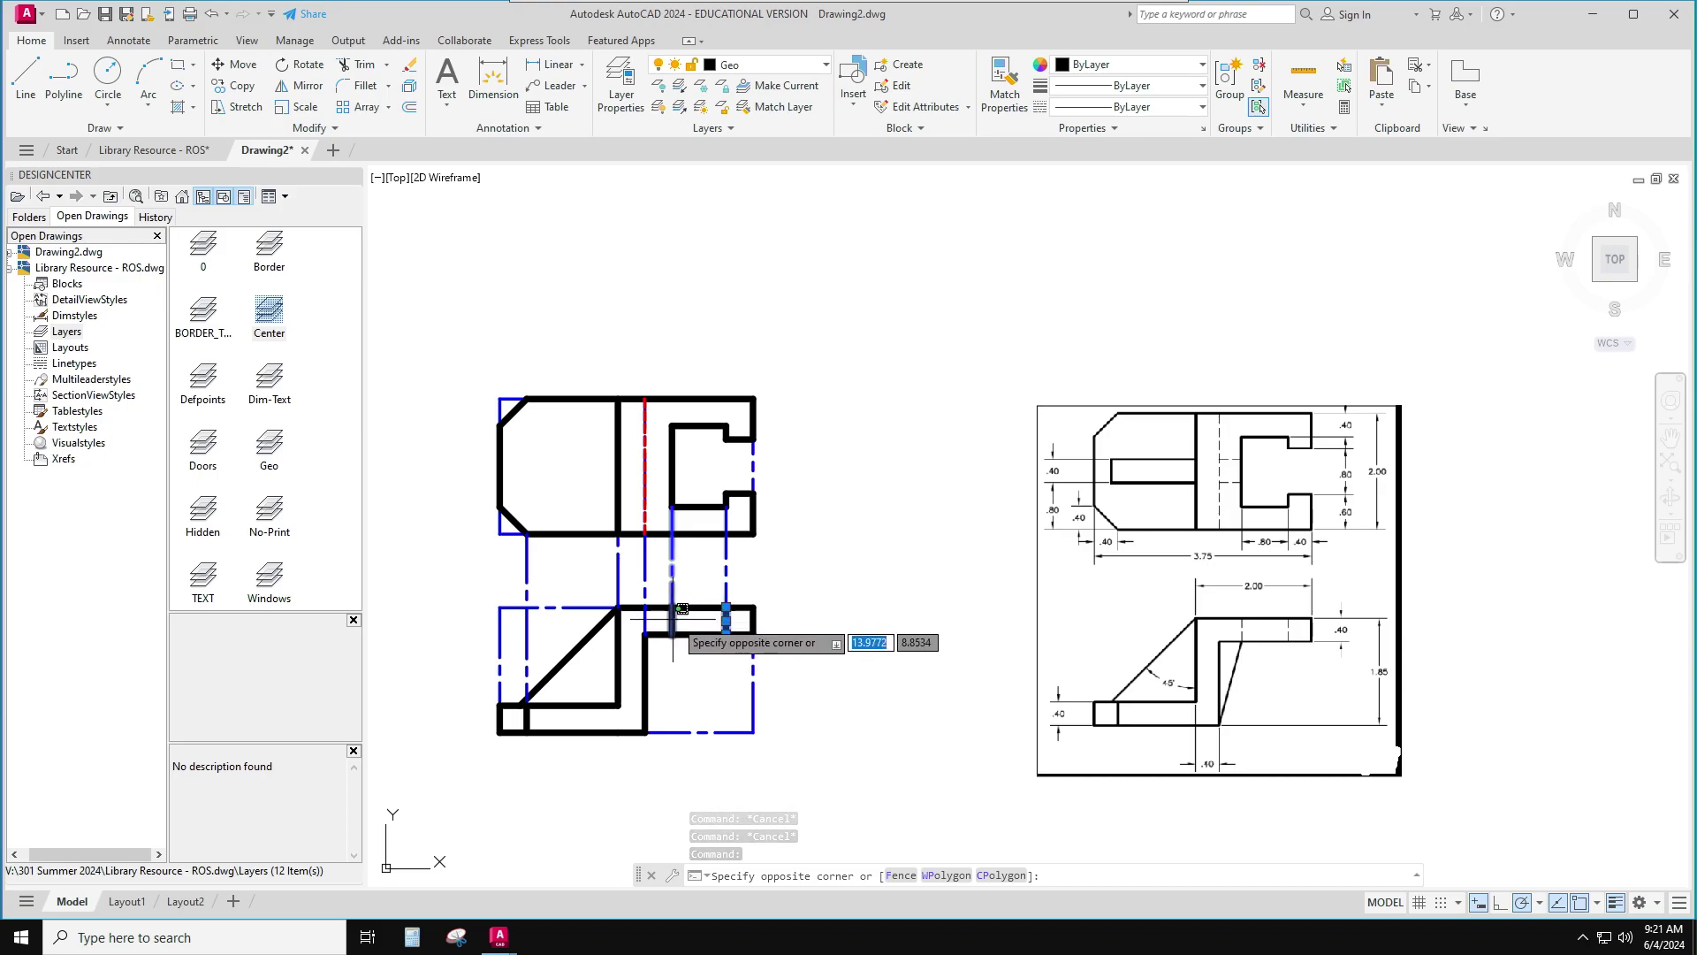
scroll(680, 619, up, 5)
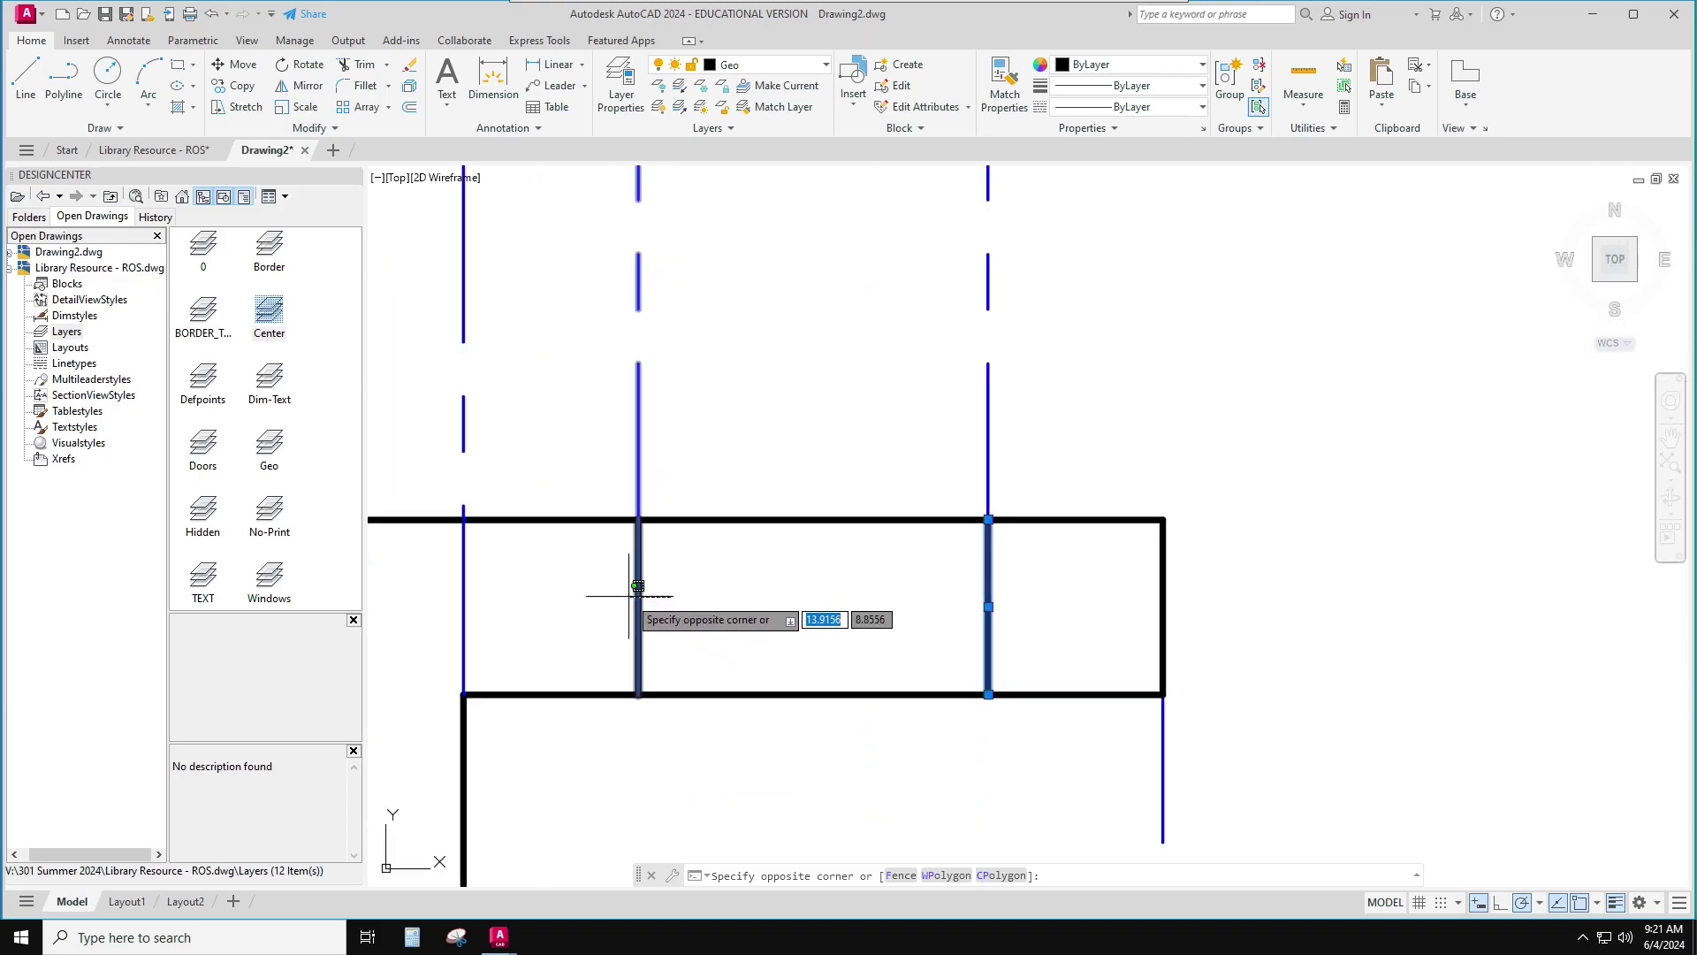
click(724, 604)
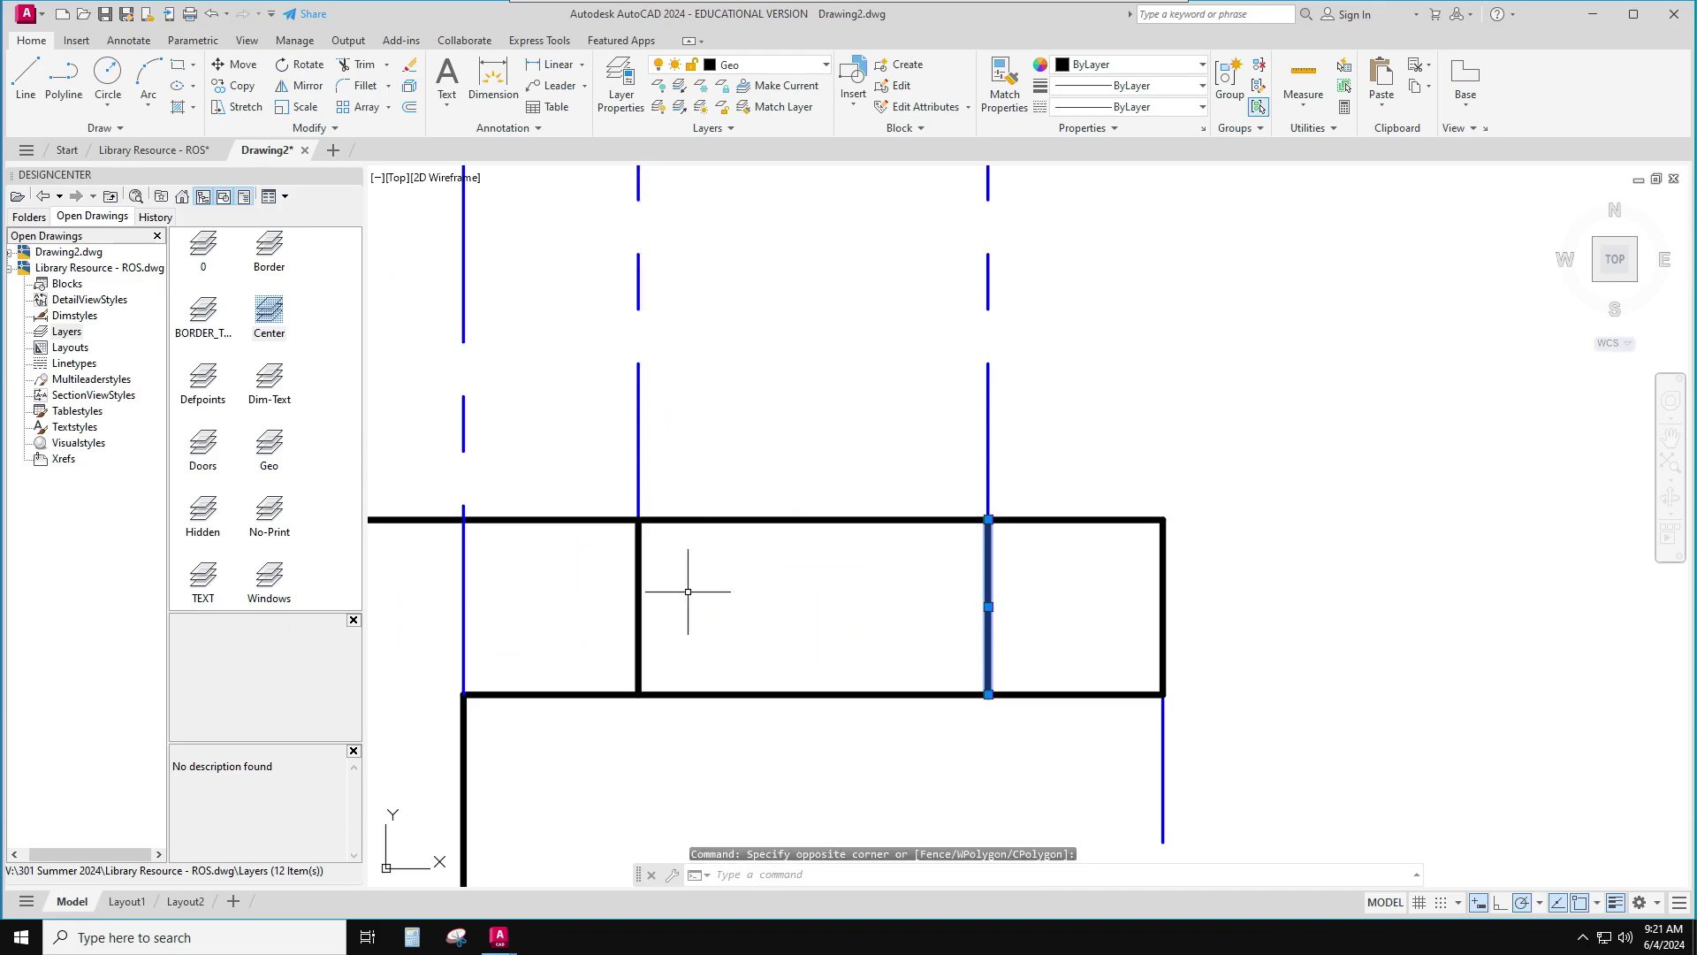
click(570, 456)
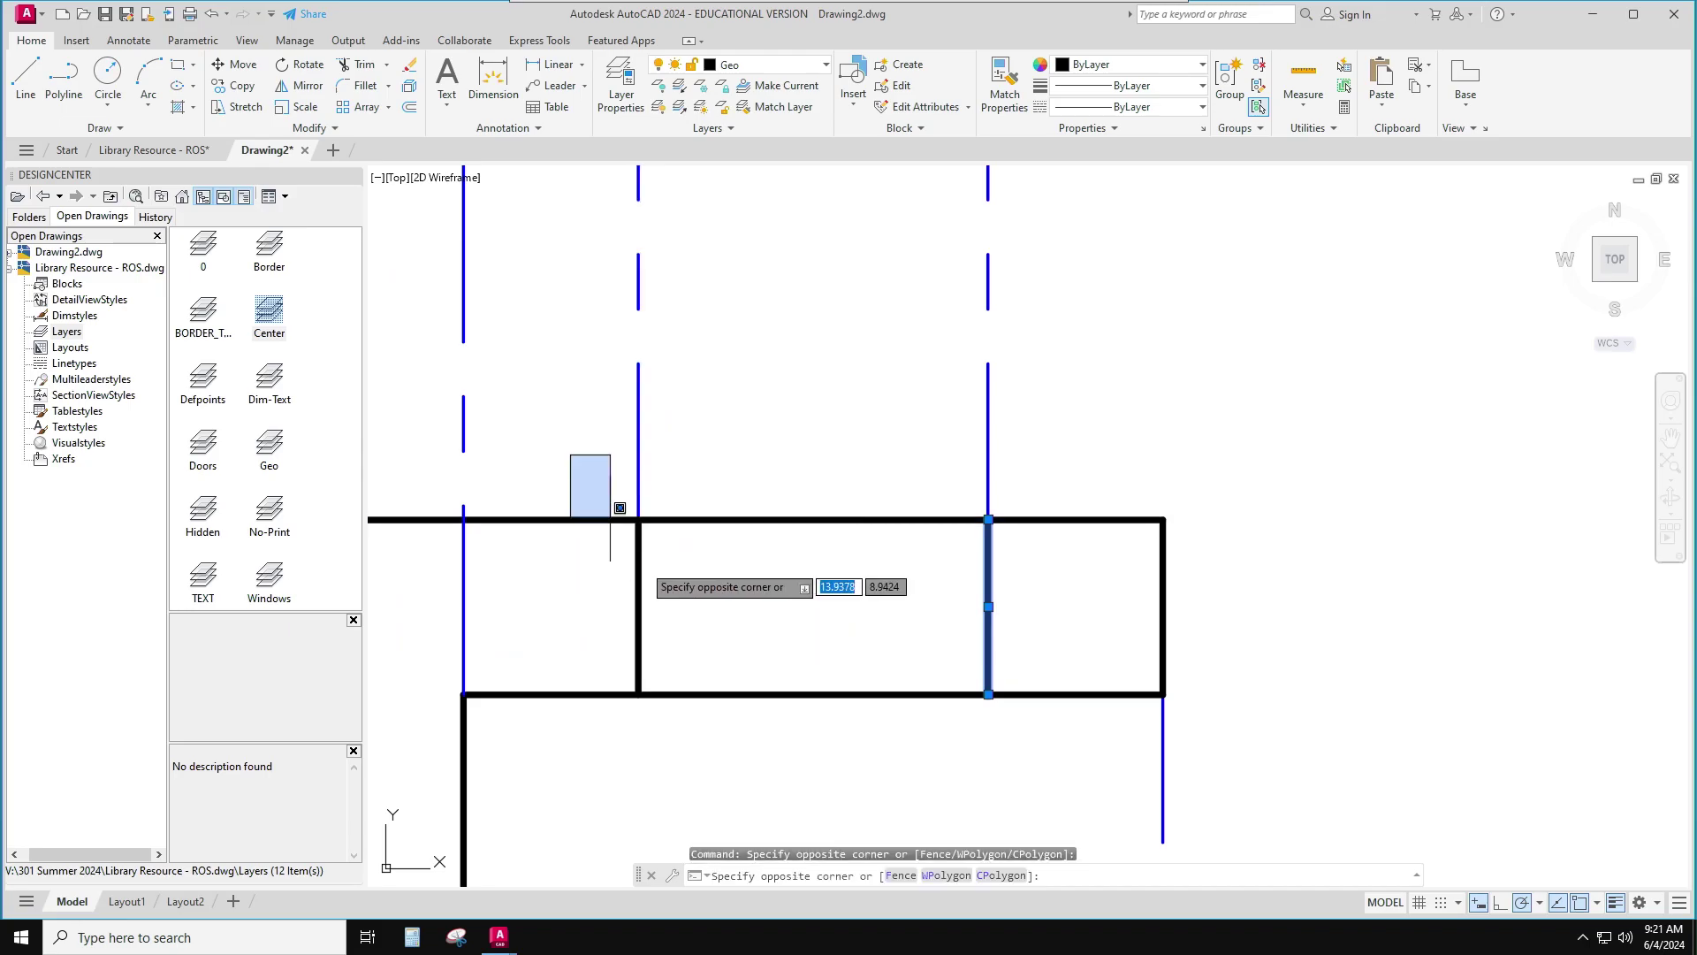
click(697, 738)
click(757, 73)
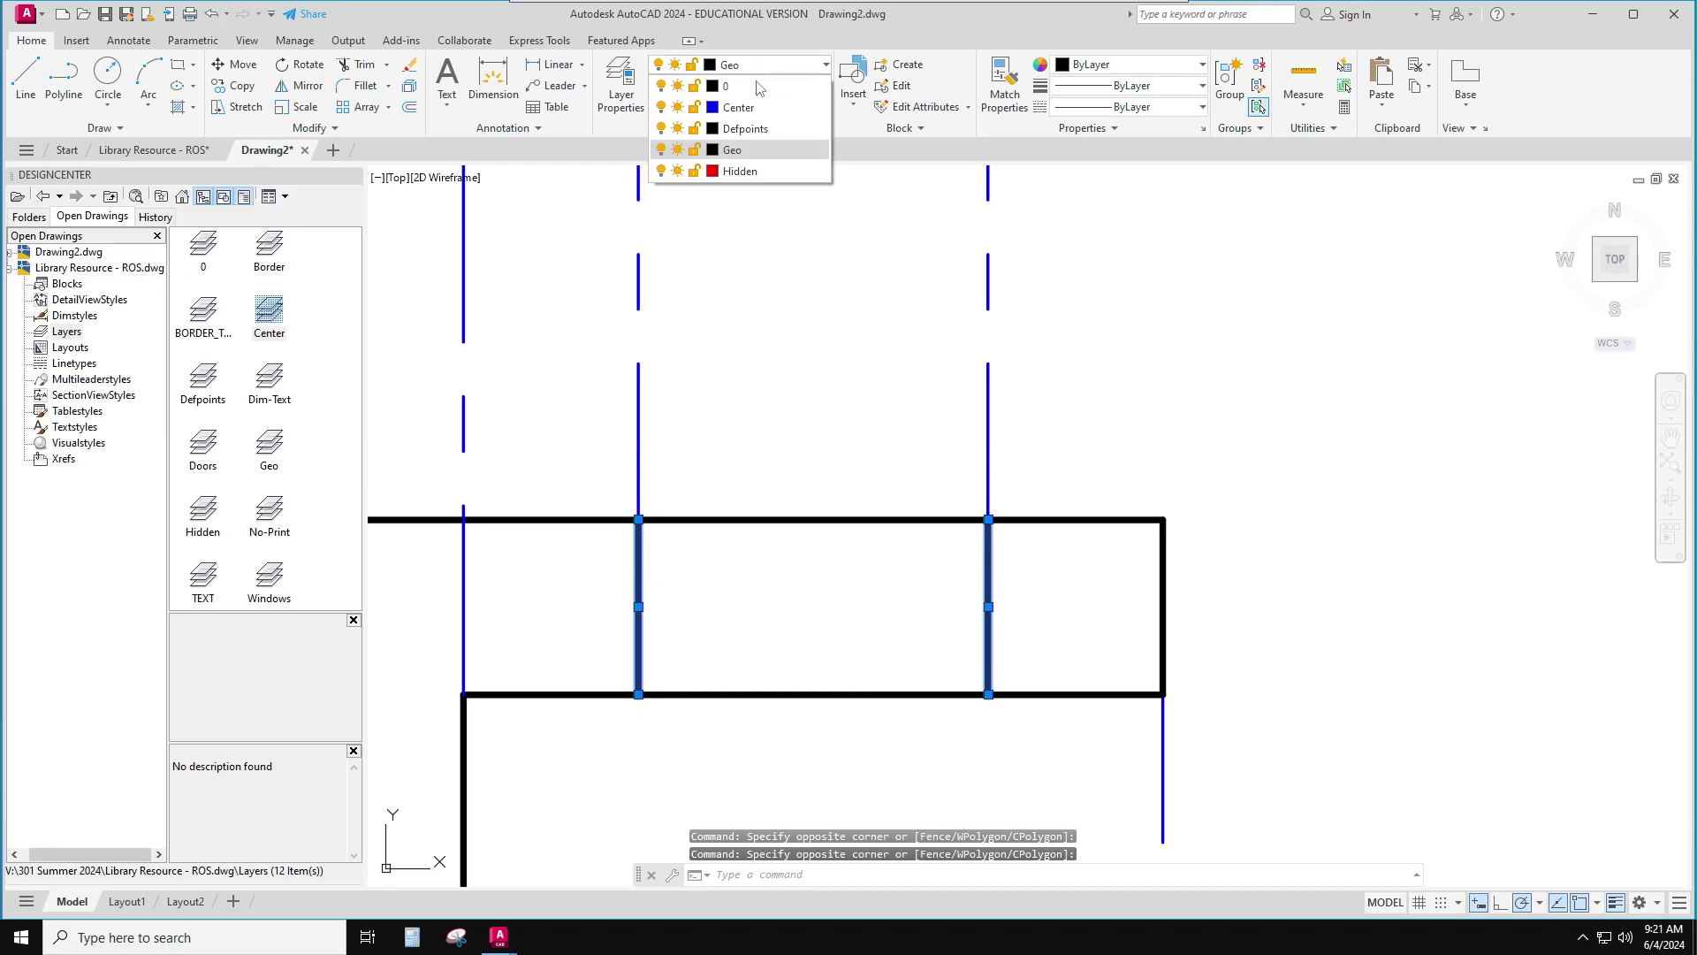
click(734, 170)
key(Escape)
key(Escape)
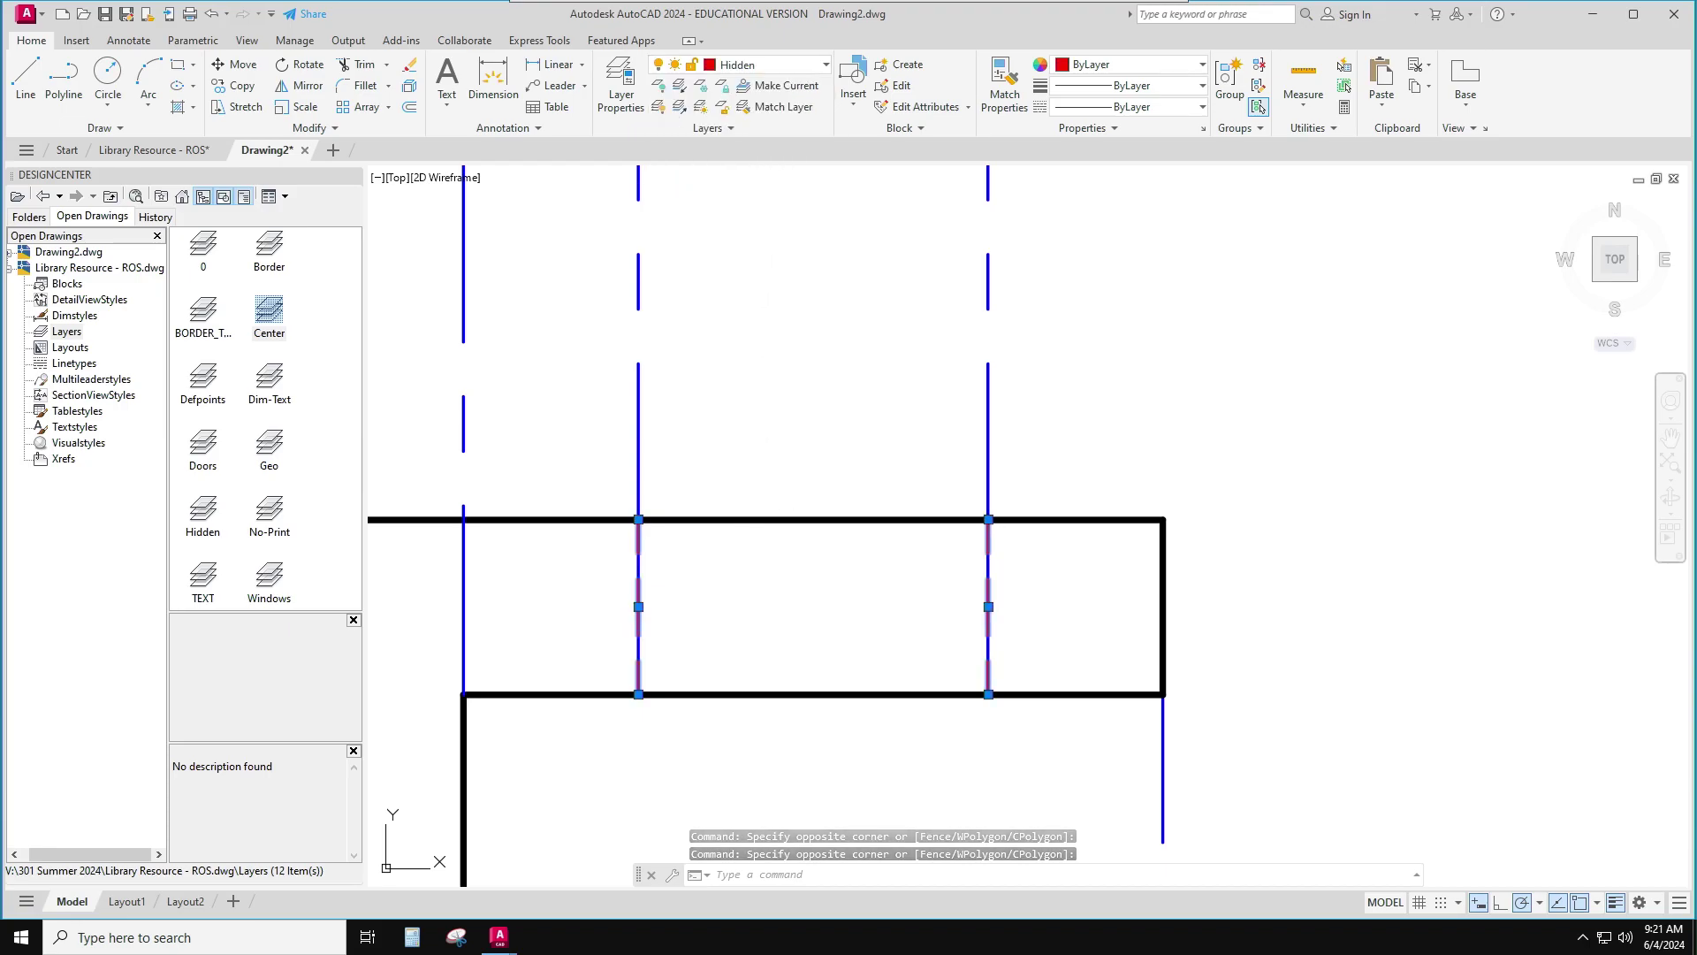
Draw the slanted rib line from the left notch line's lower end on the flange underside to the upright's lower-right corner
scroll(758, 508, down, 8)
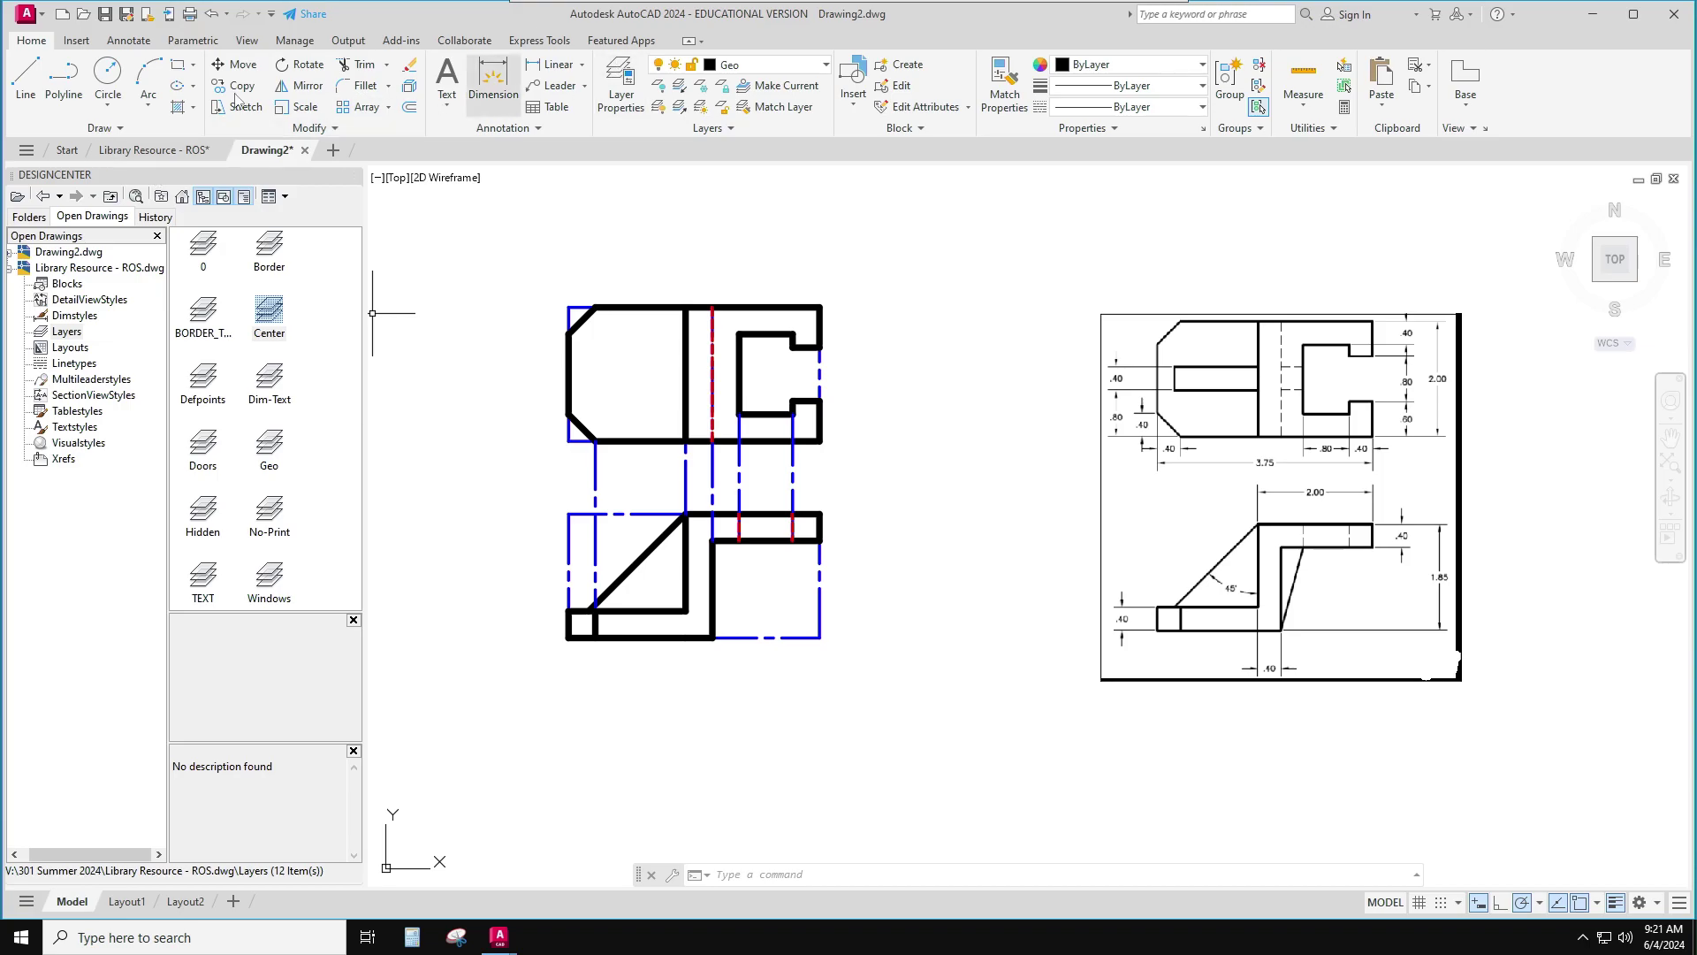
click(25, 78)
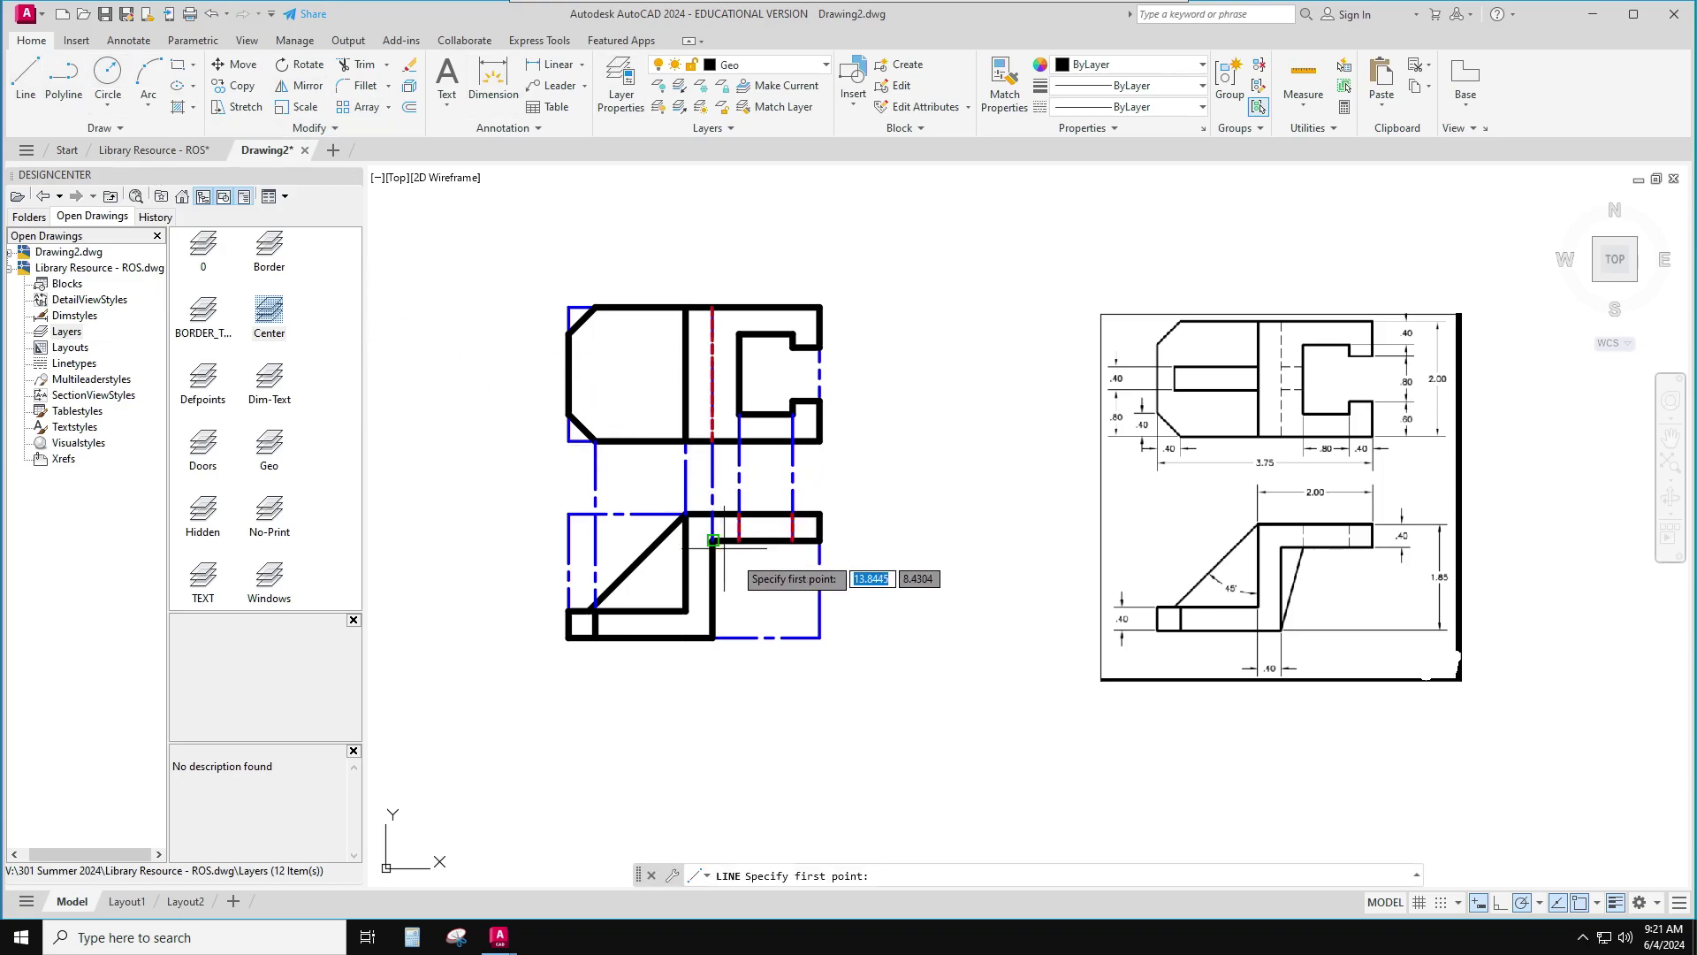
click(740, 541)
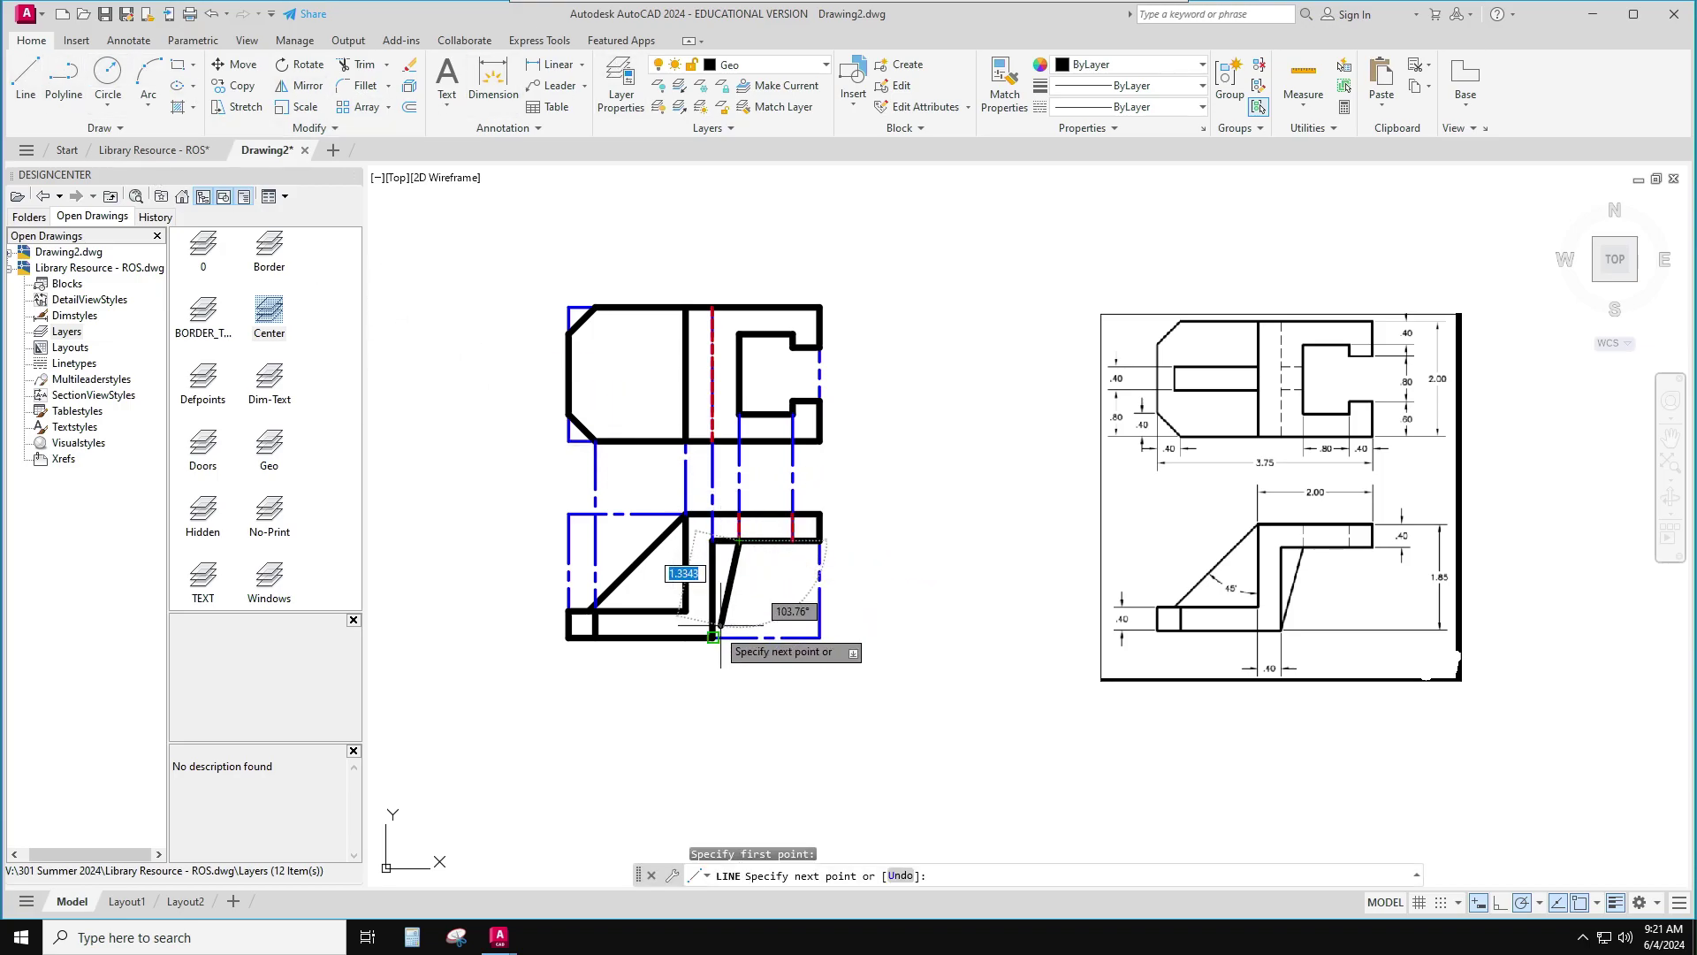
click(712, 637)
key(Escape)
key(Escape)
key(Escape)
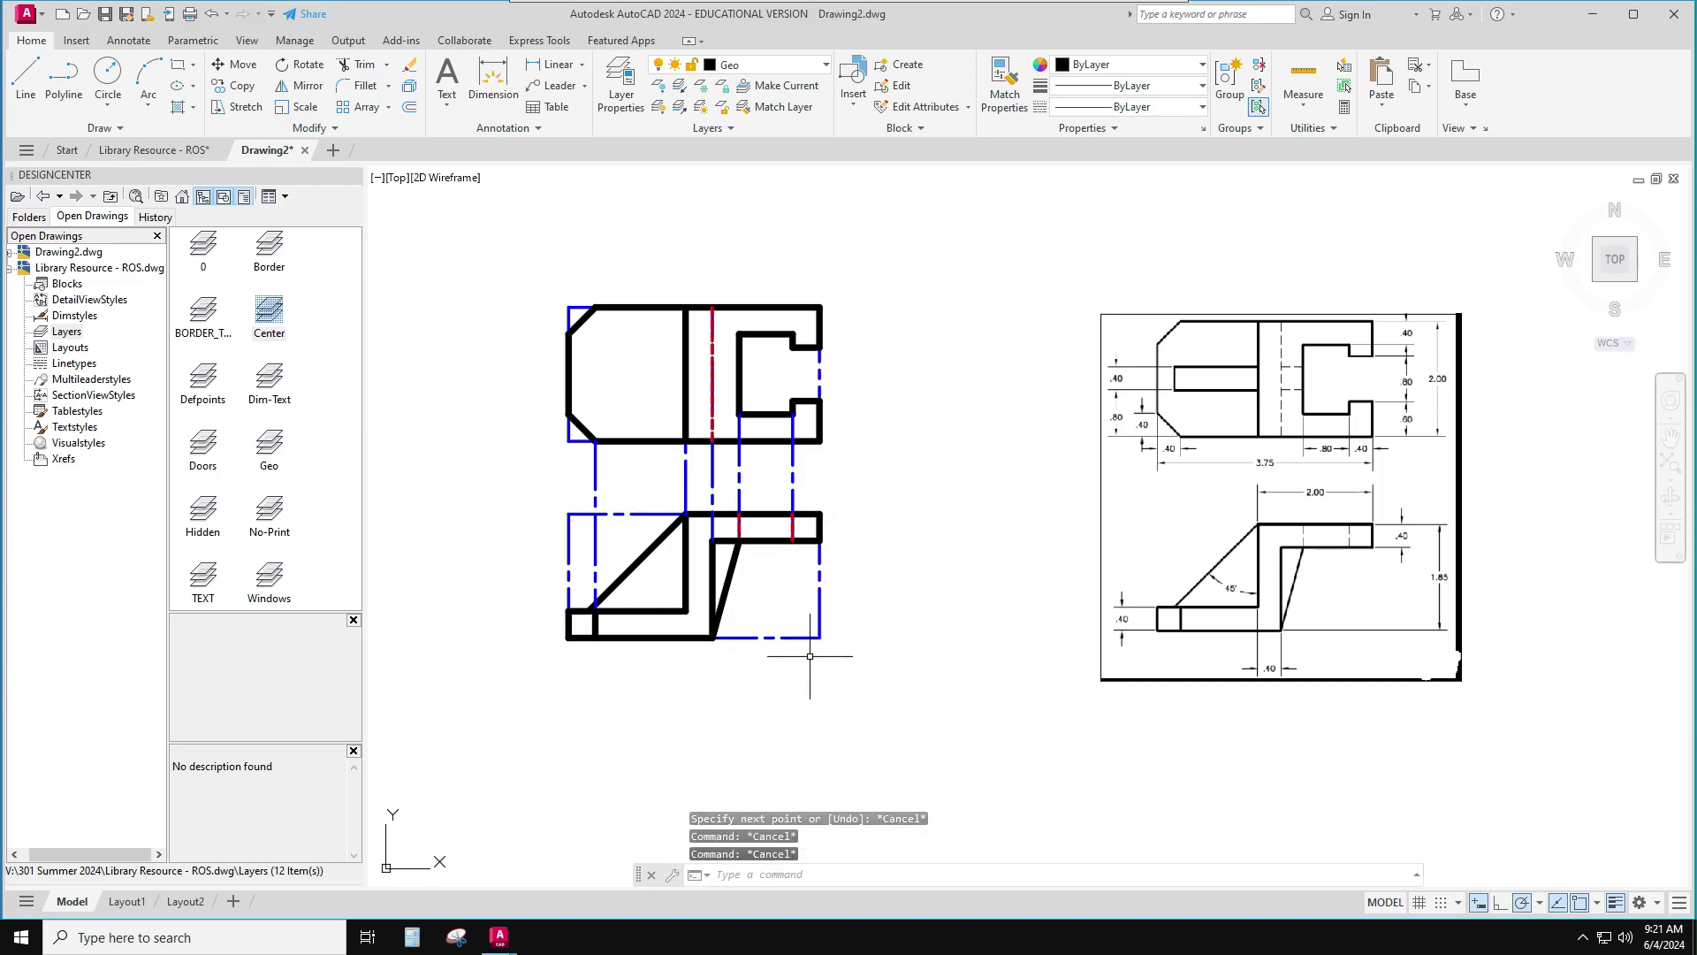
Turn the Center layer off to check both views without construction lines, and turn it back on
click(758, 67)
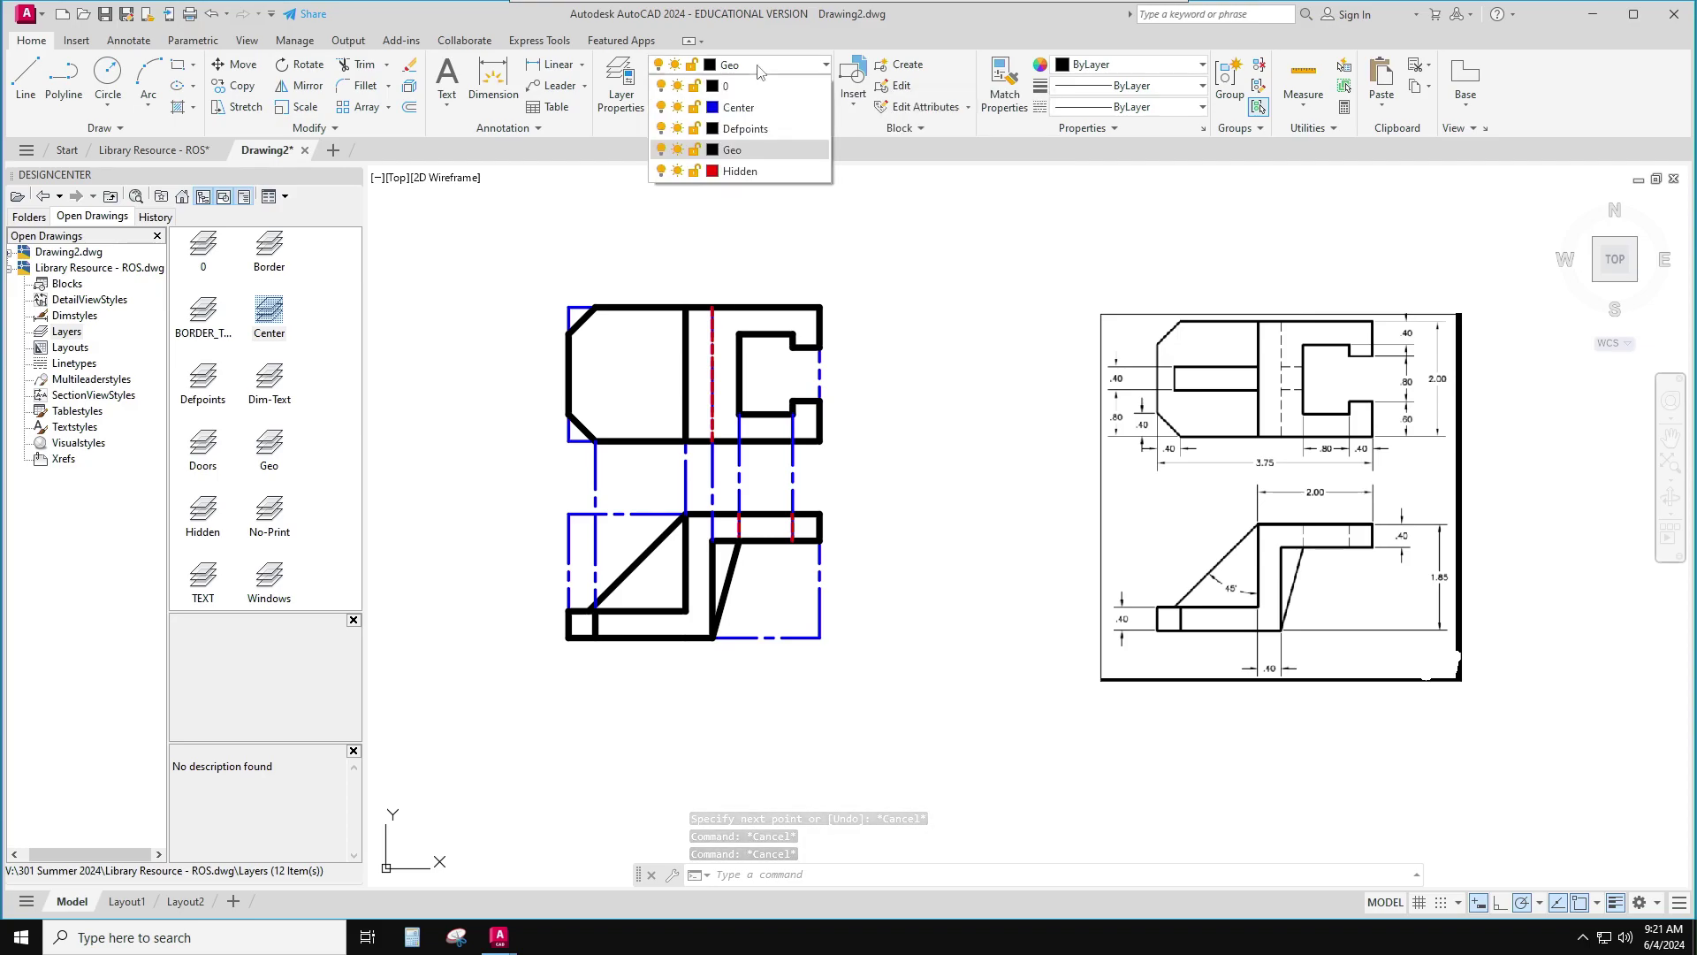
click(662, 107)
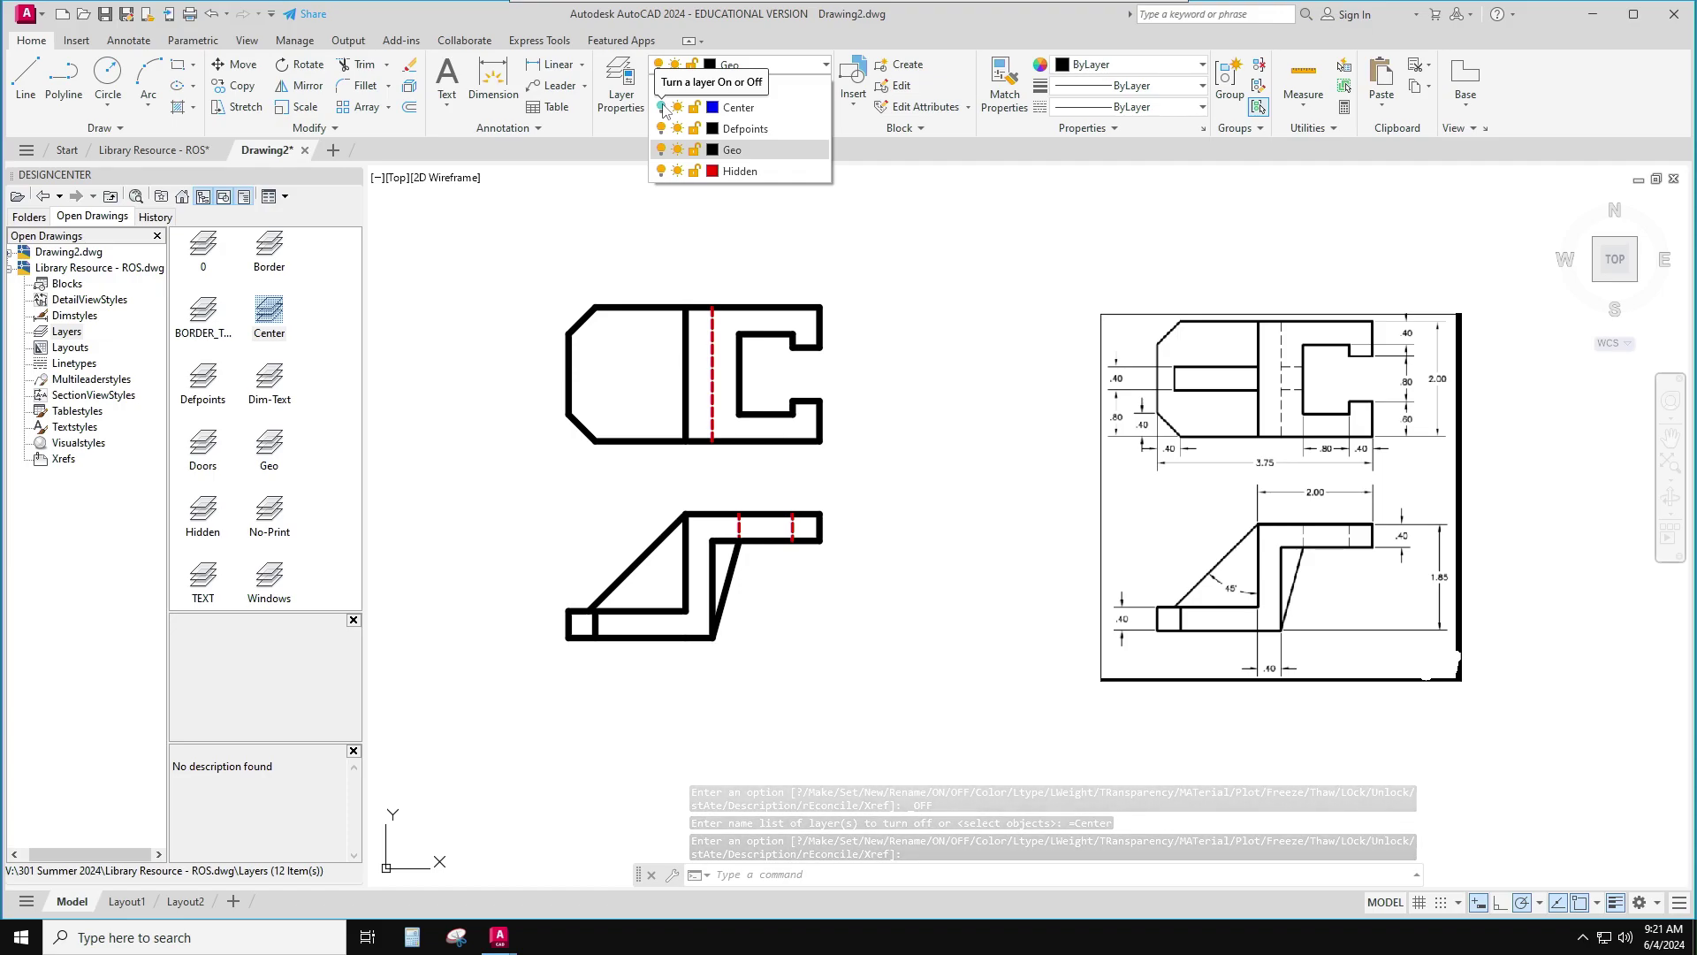
click(663, 107)
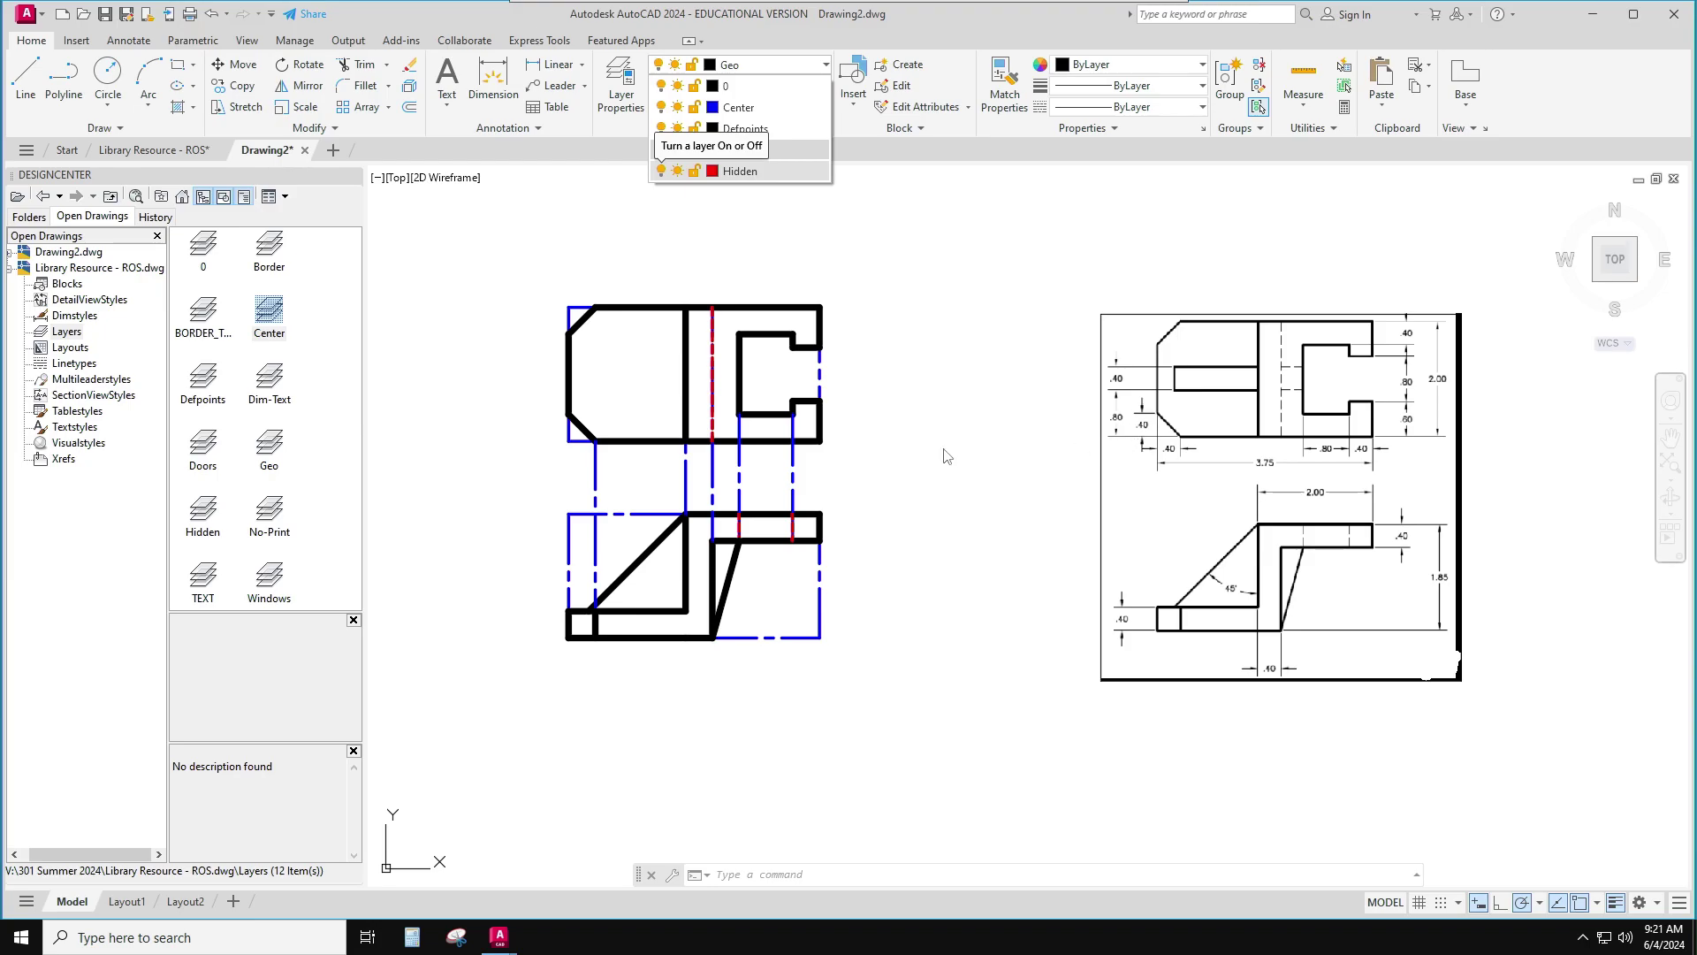
On the Center layer, draw a vertical projection line from the slanted rib's lower-left end in the front view up into the top view
click(740, 108)
click(25, 78)
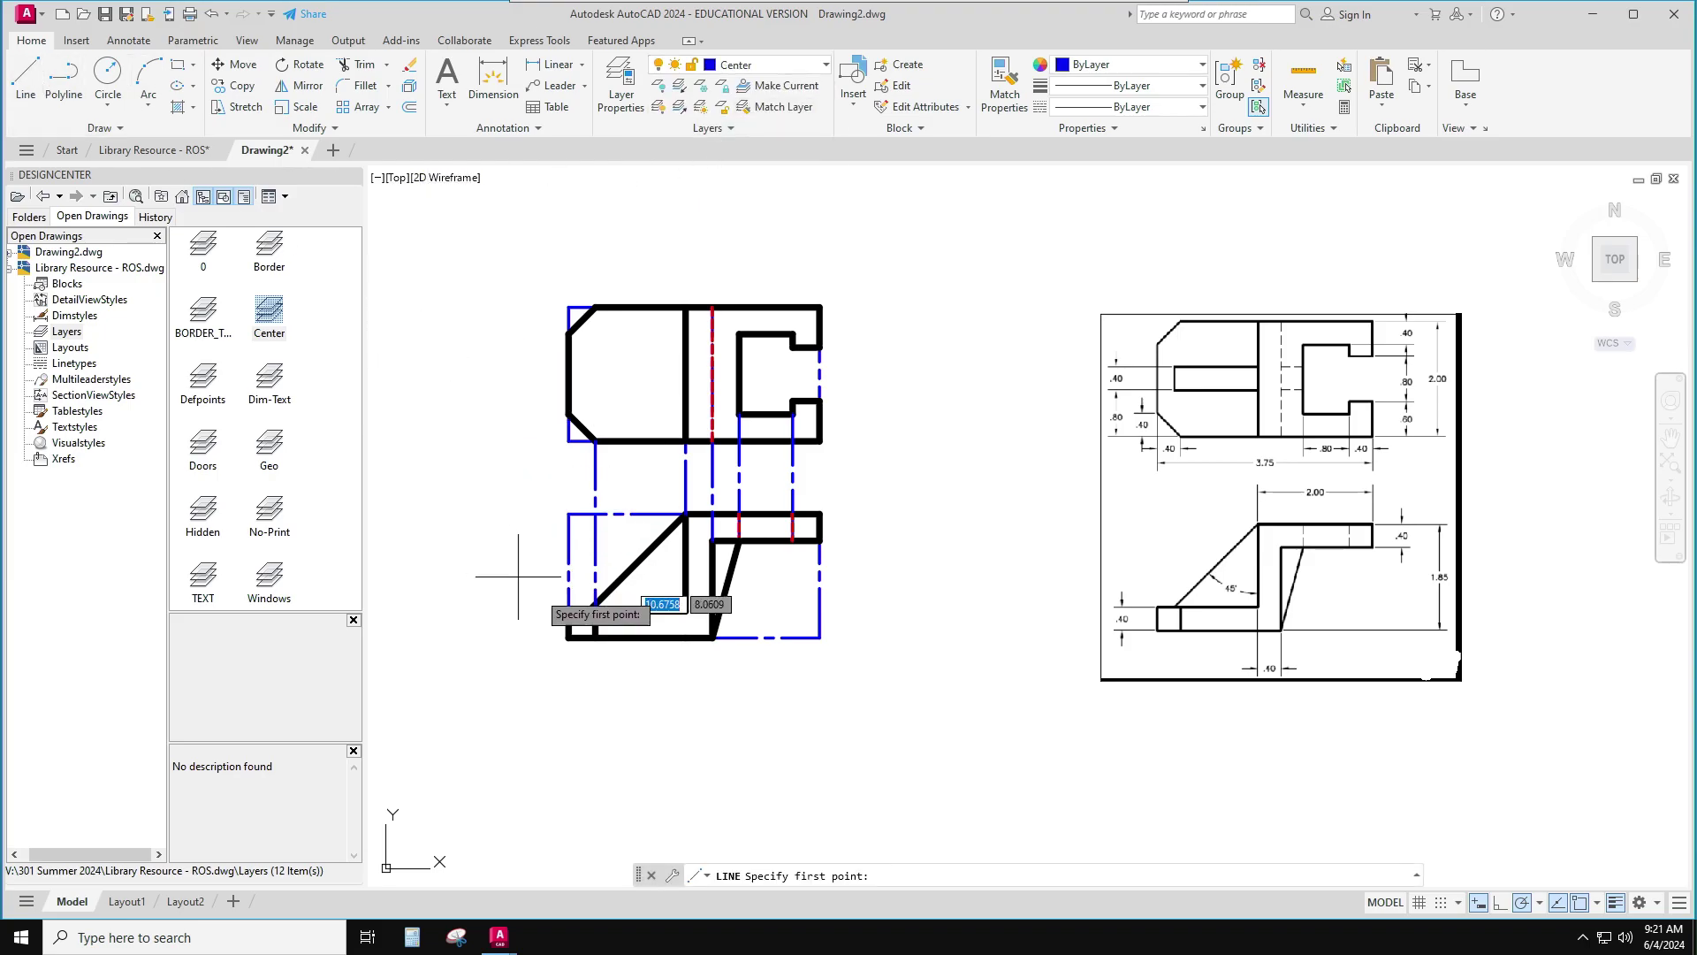
click(589, 610)
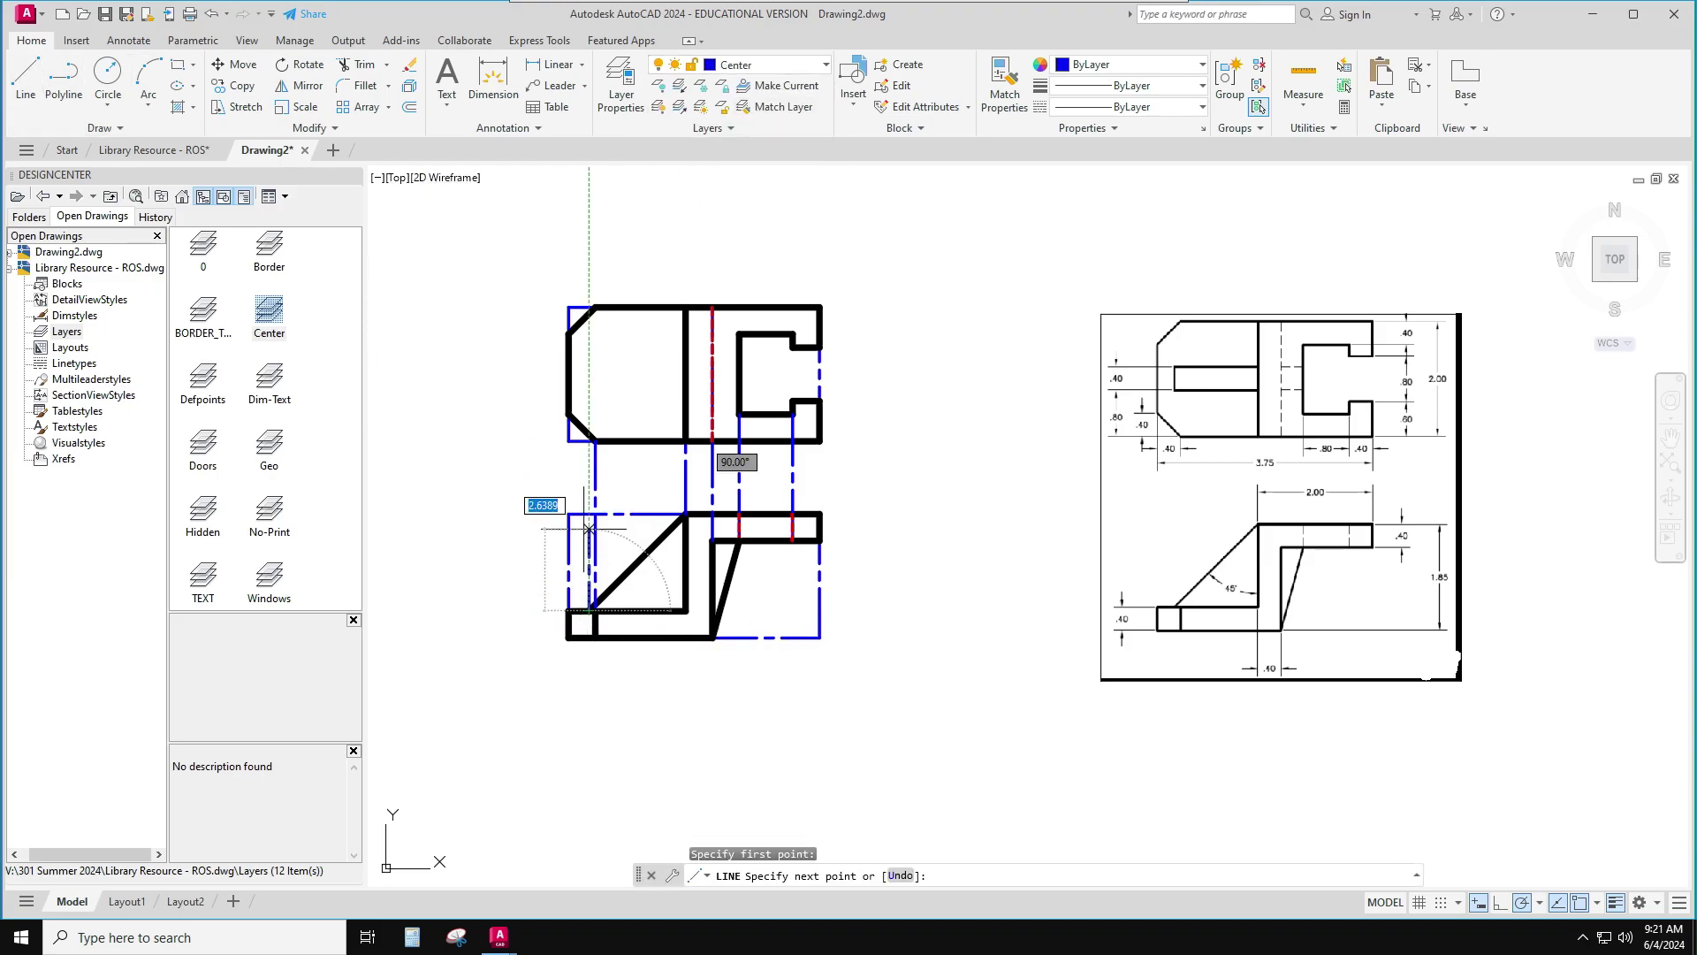
click(588, 340)
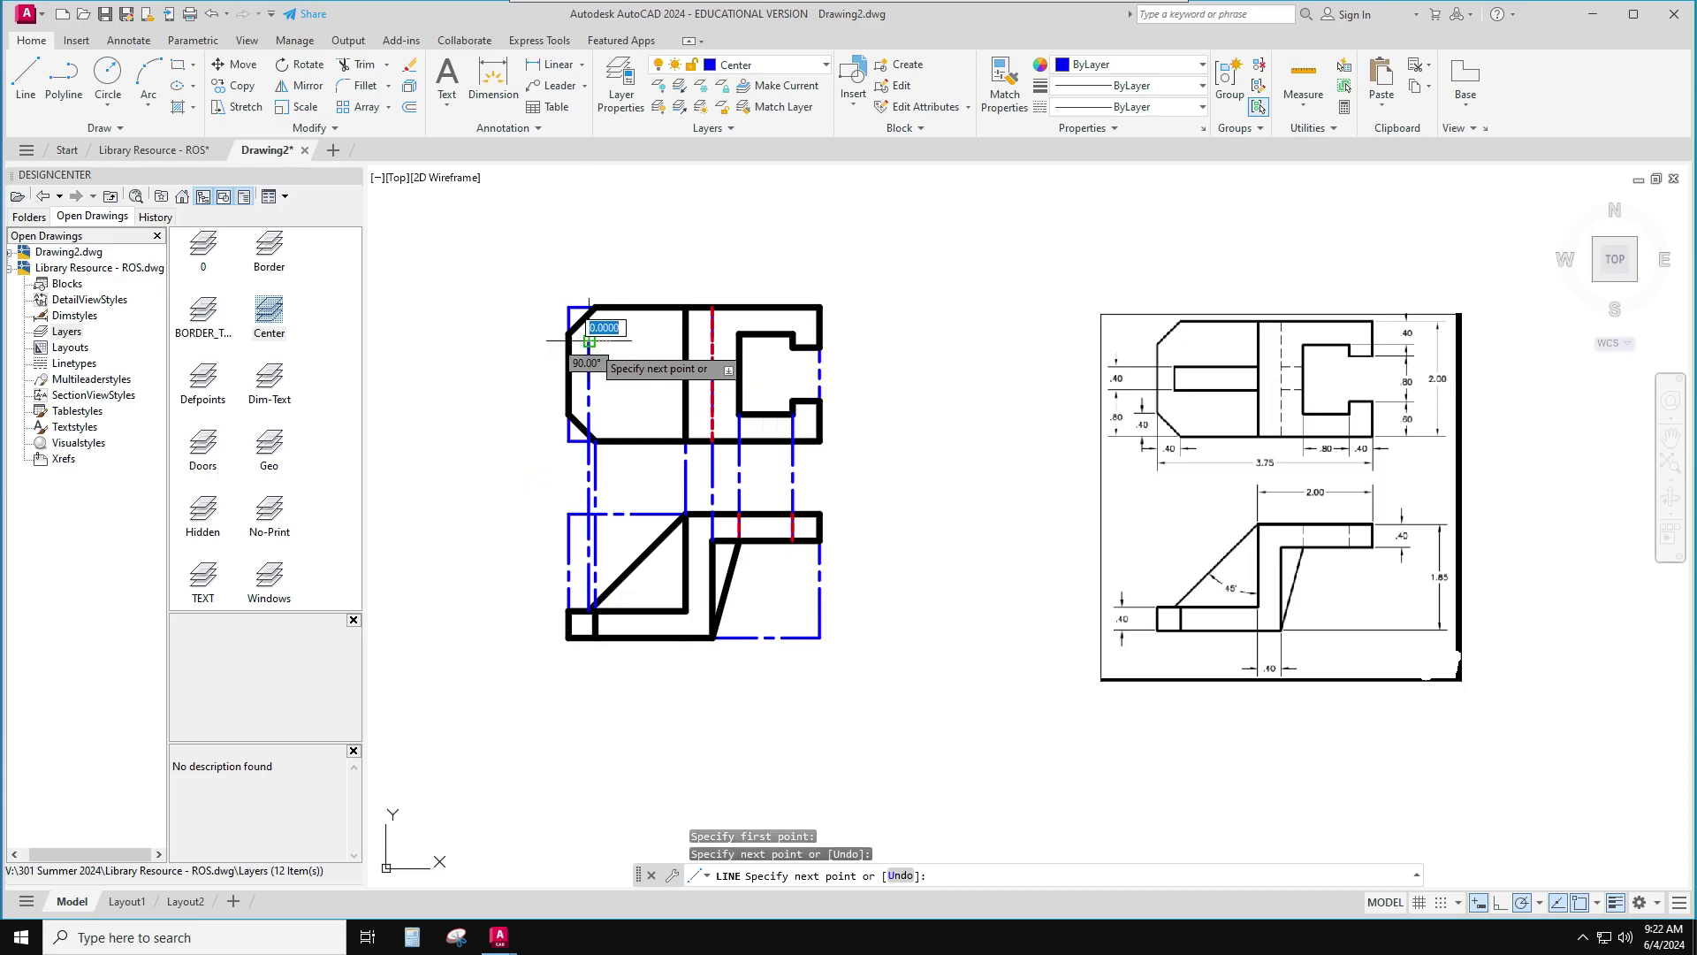
key(Escape)
key(Escape)
key(Escape)
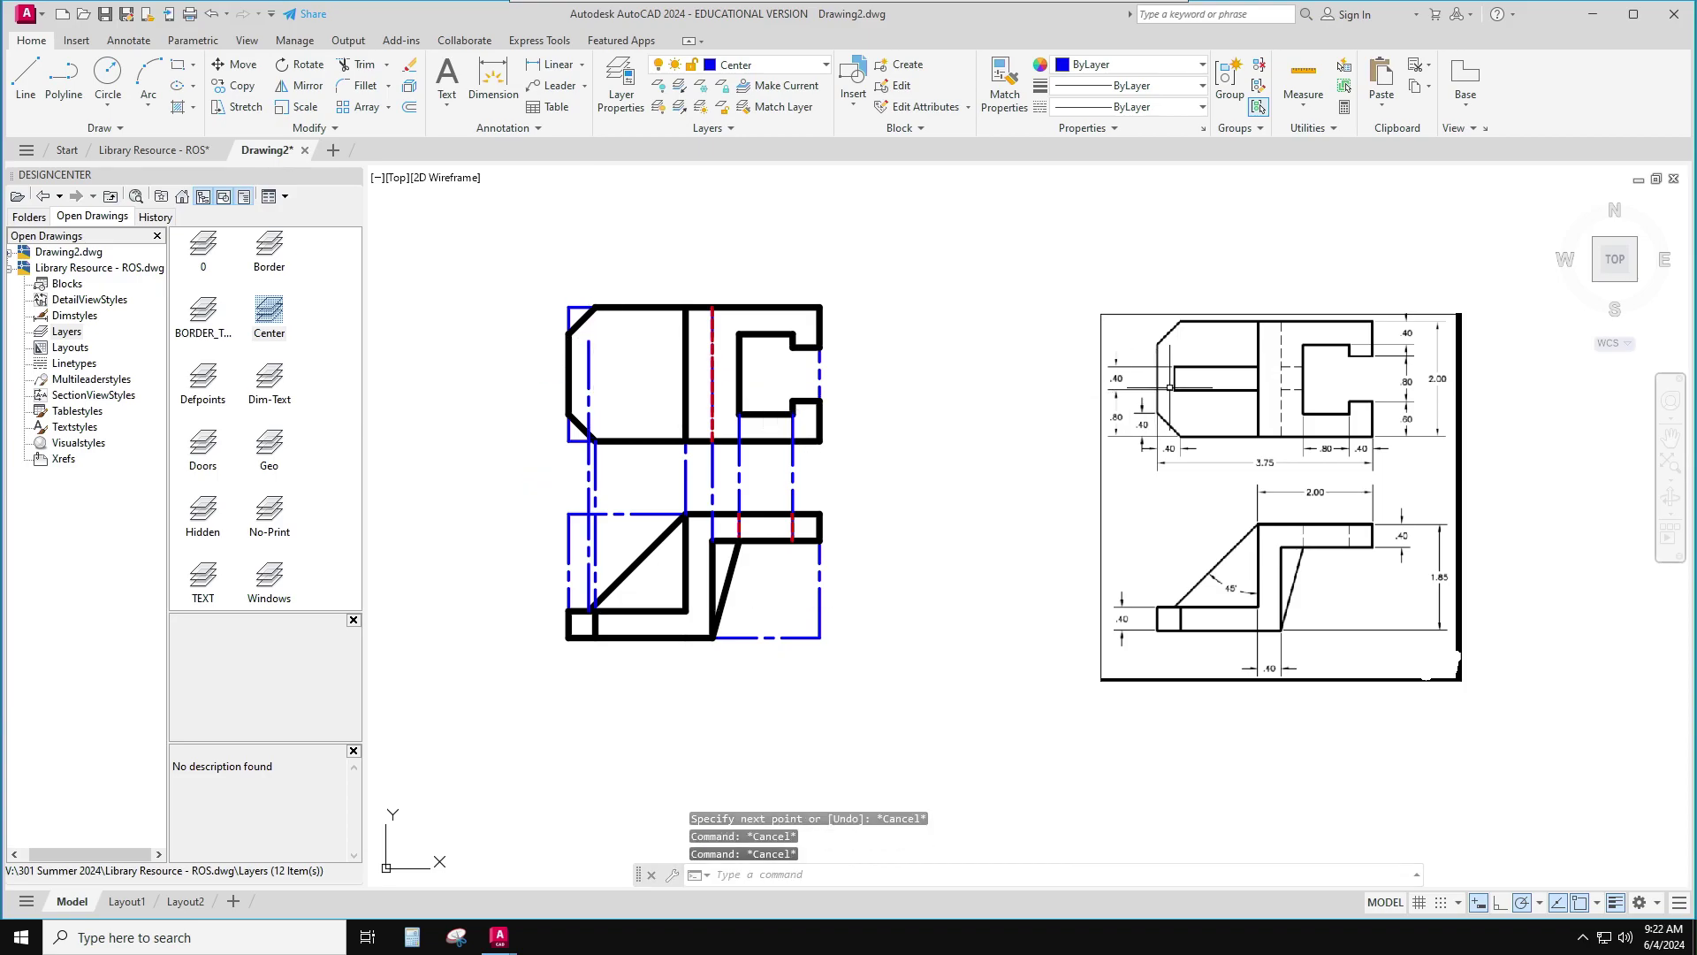
Draw a horizontal centerline in the top view from the midpoint of the upright's left edge to the rib projection line
click(24, 89)
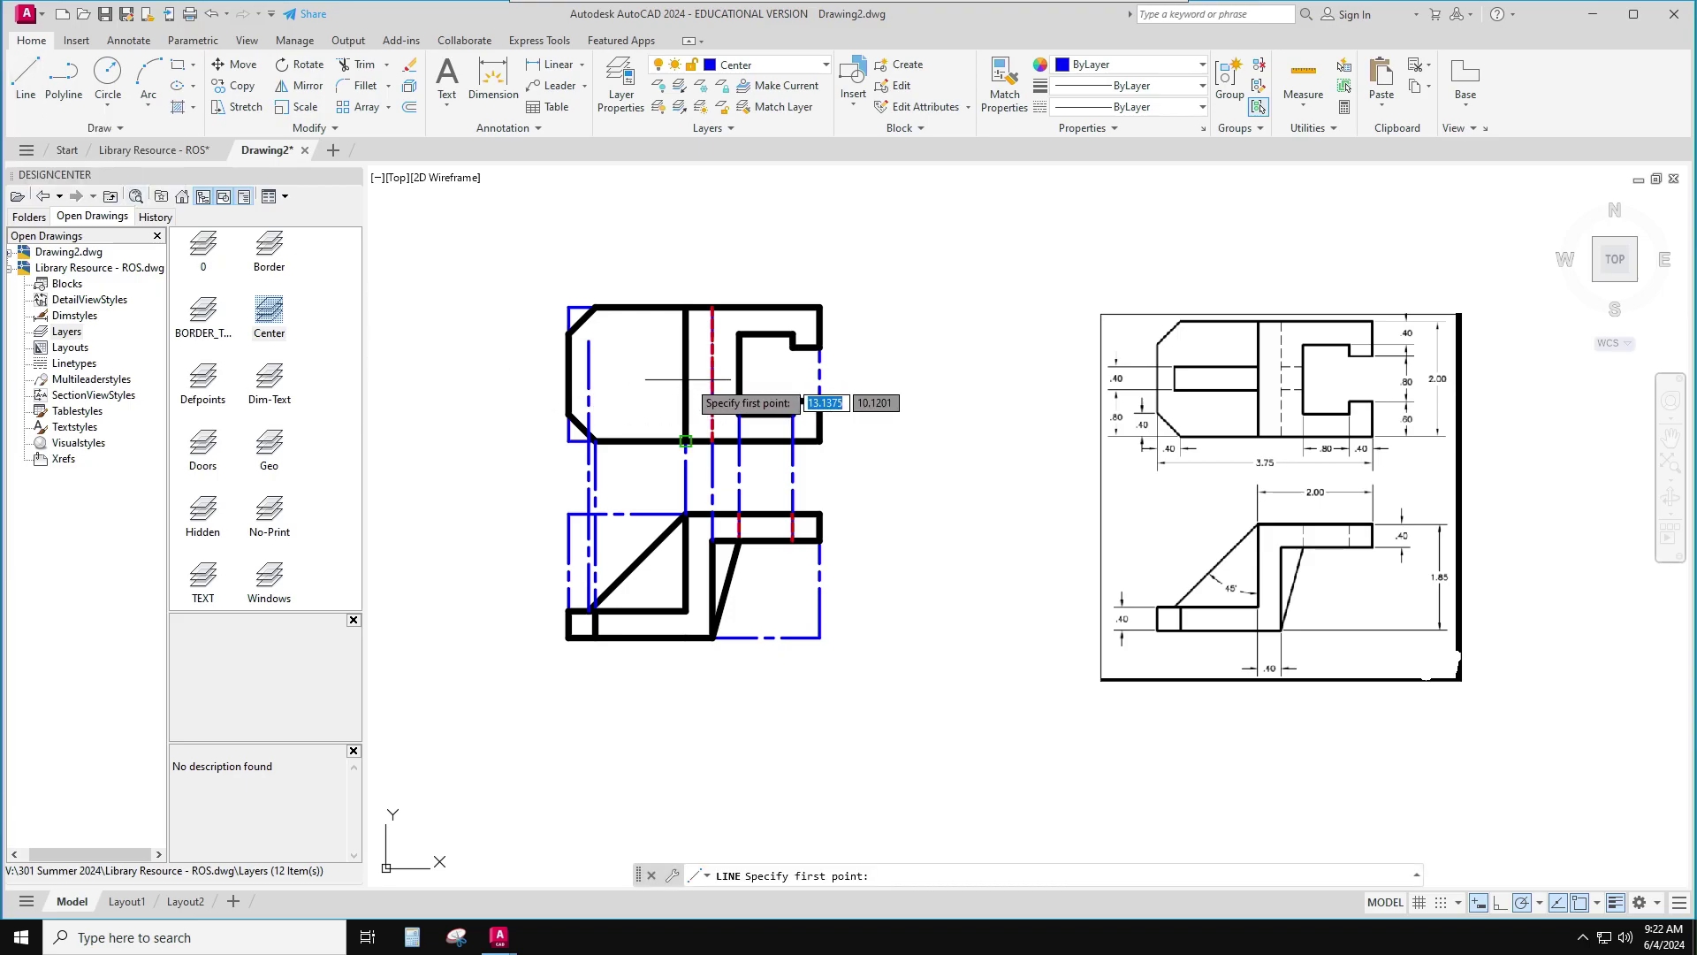
shift+right_click(688, 383)
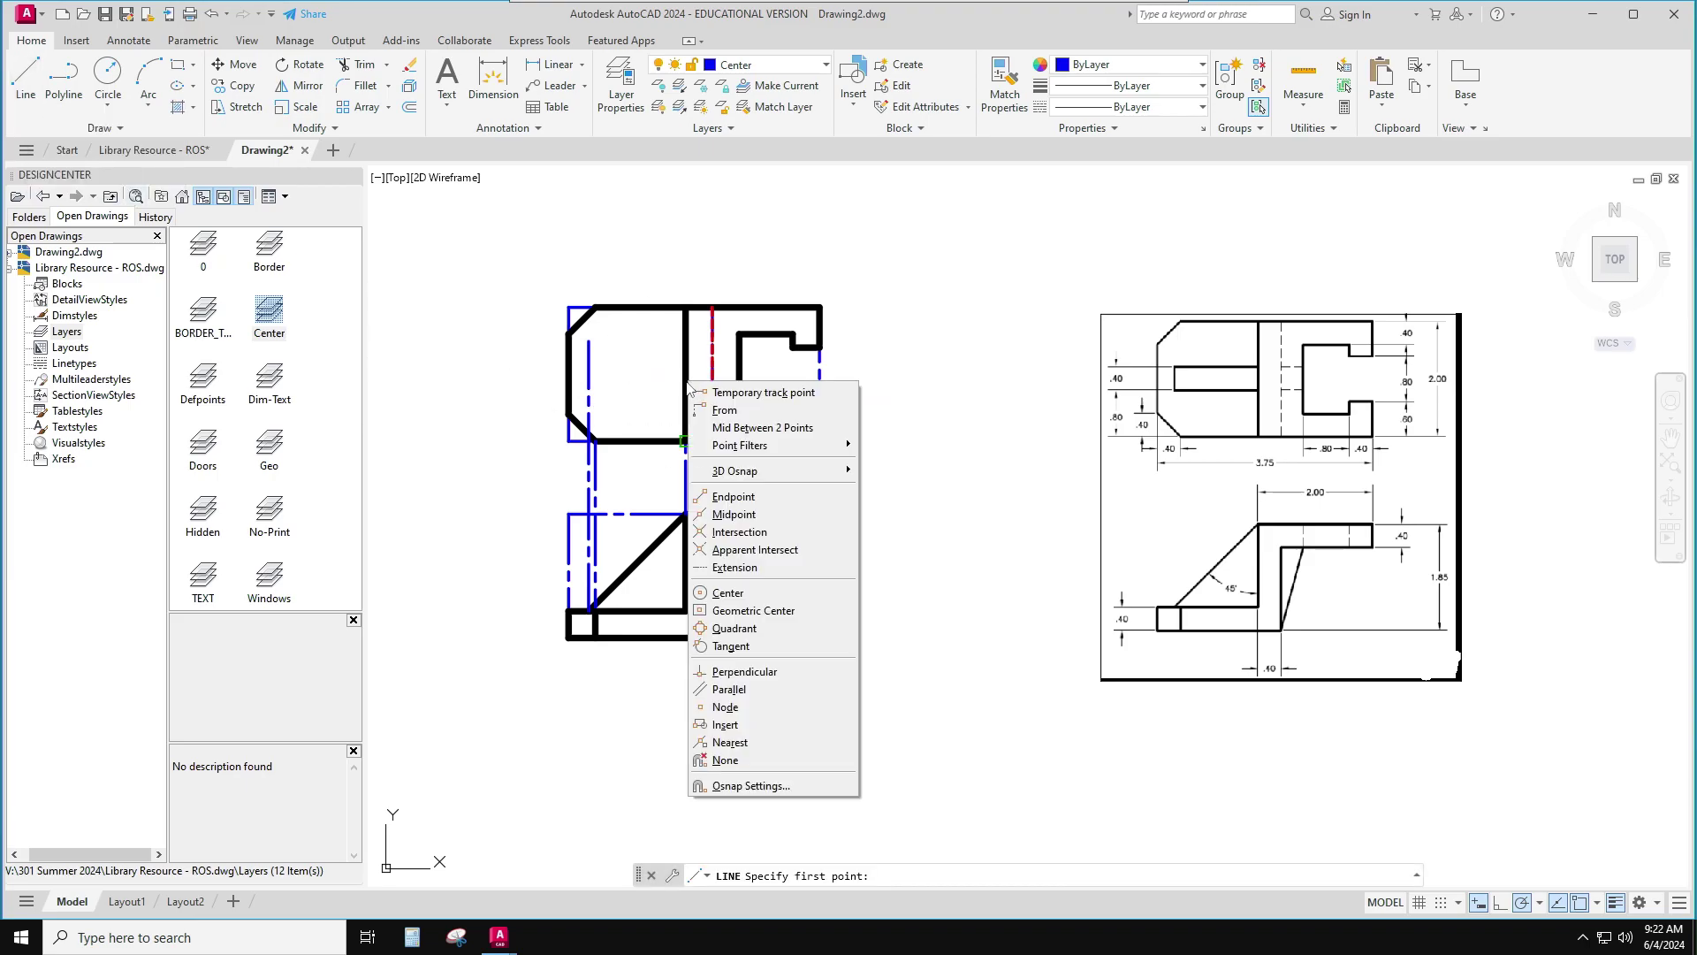
click(720, 514)
click(686, 372)
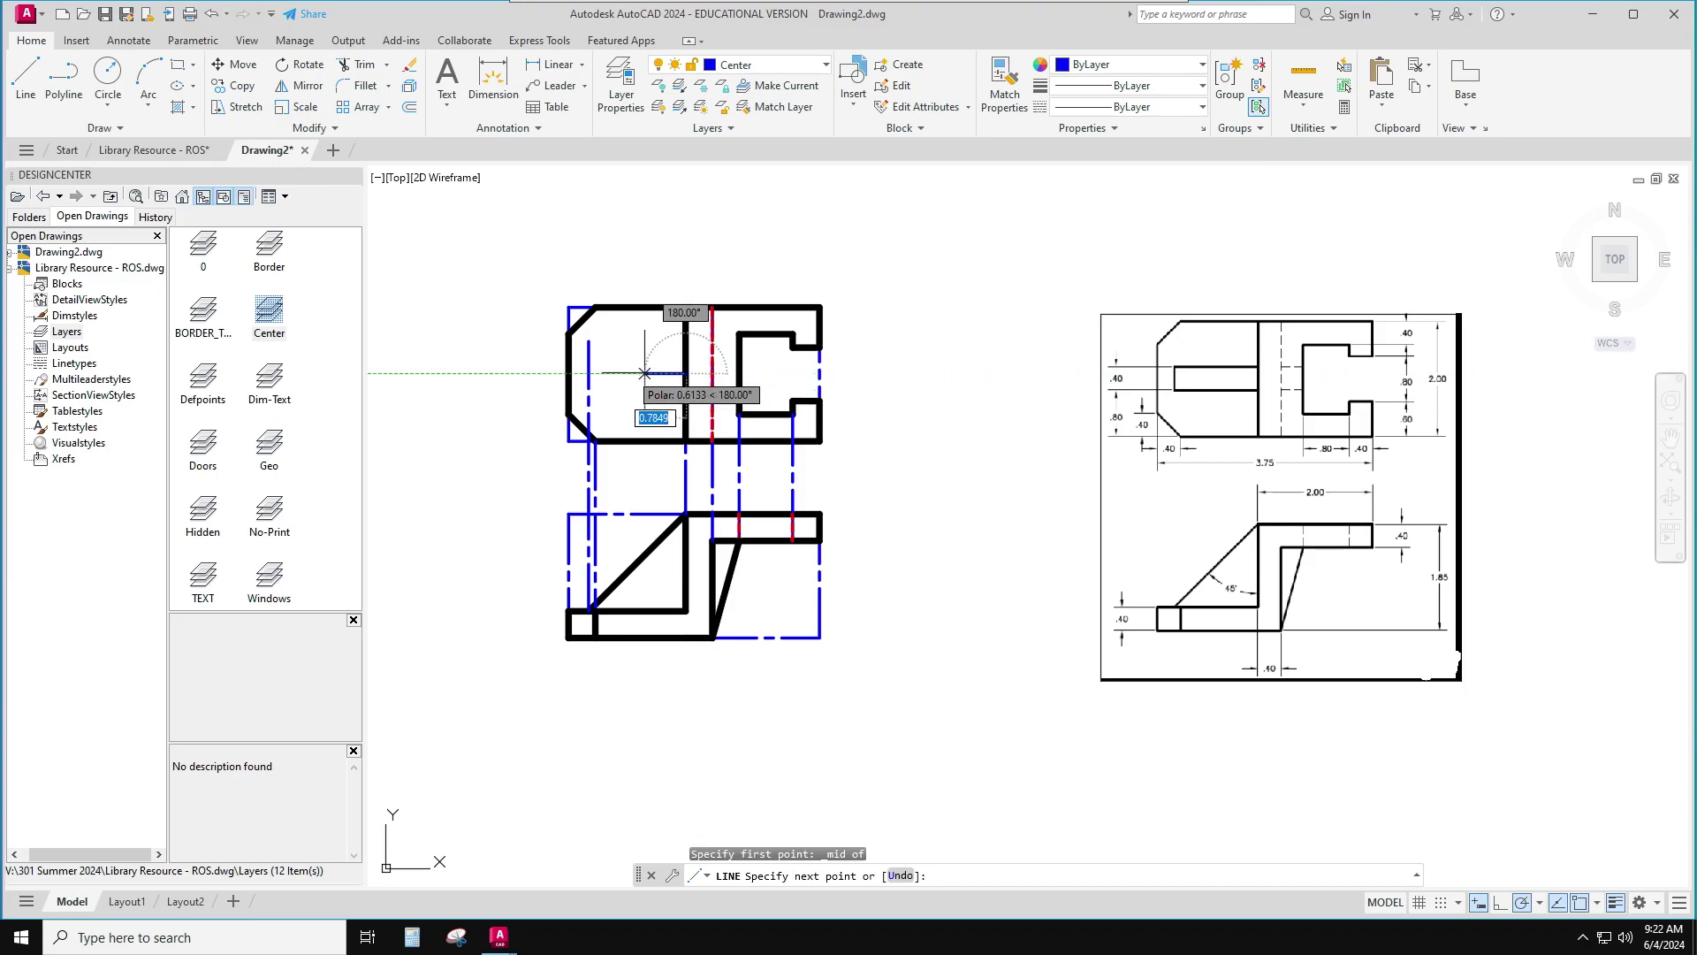
click(589, 373)
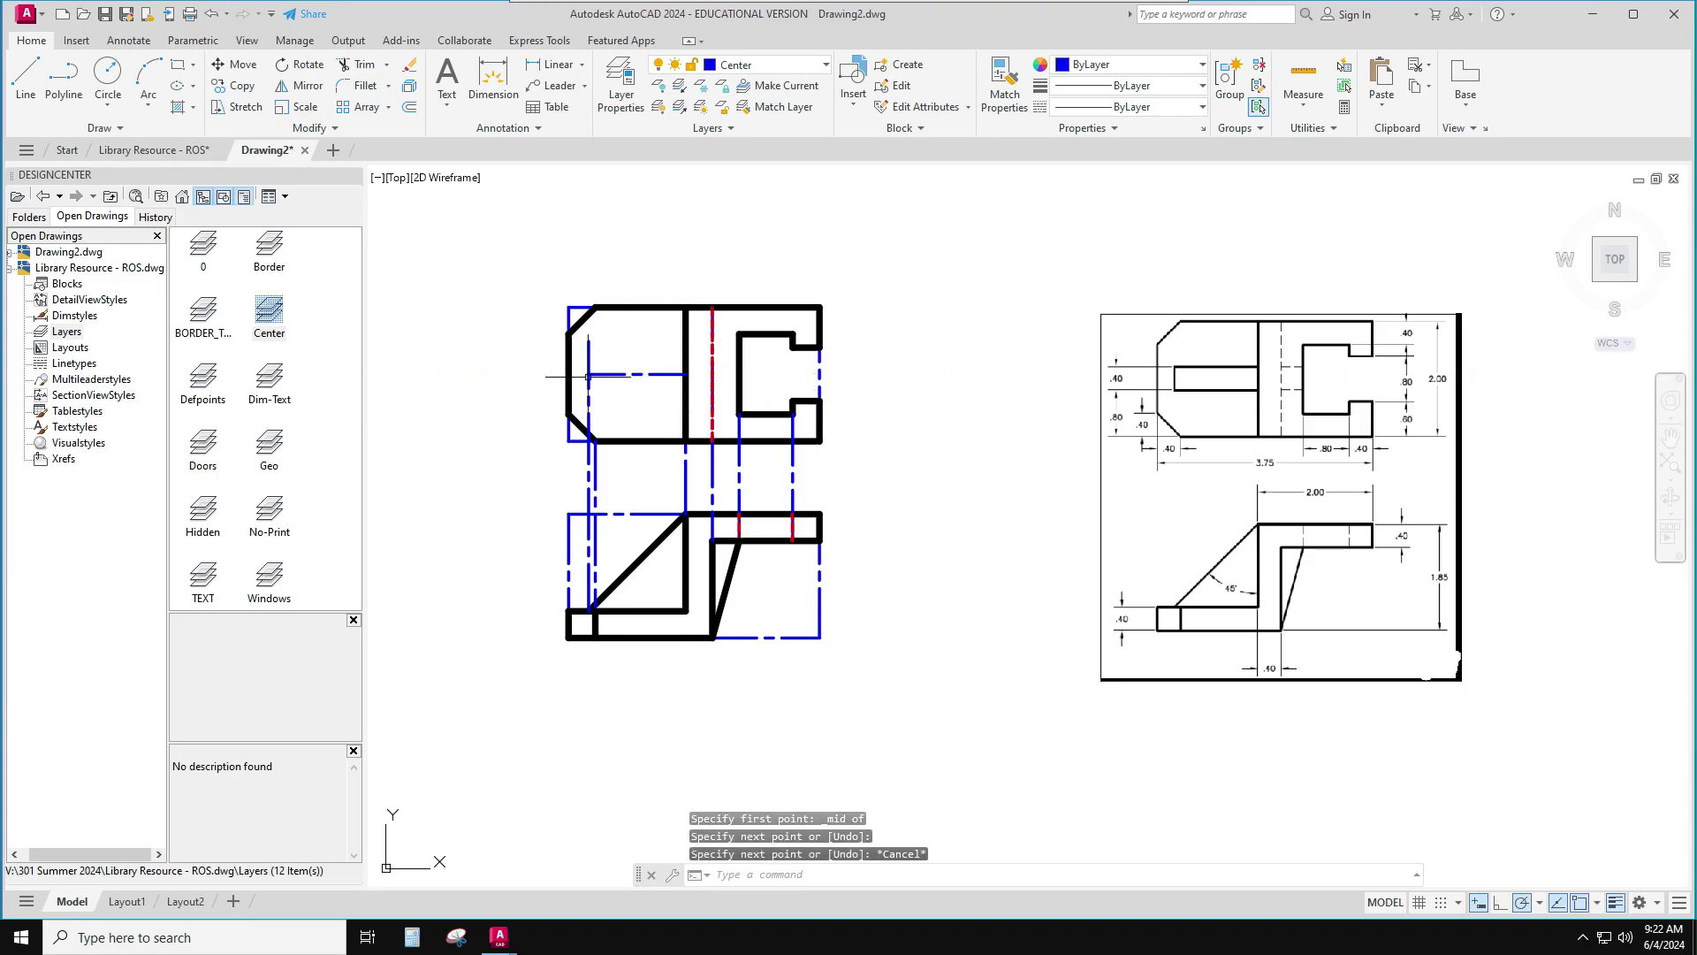
key(Escape)
key(Escape)
key(Escape)
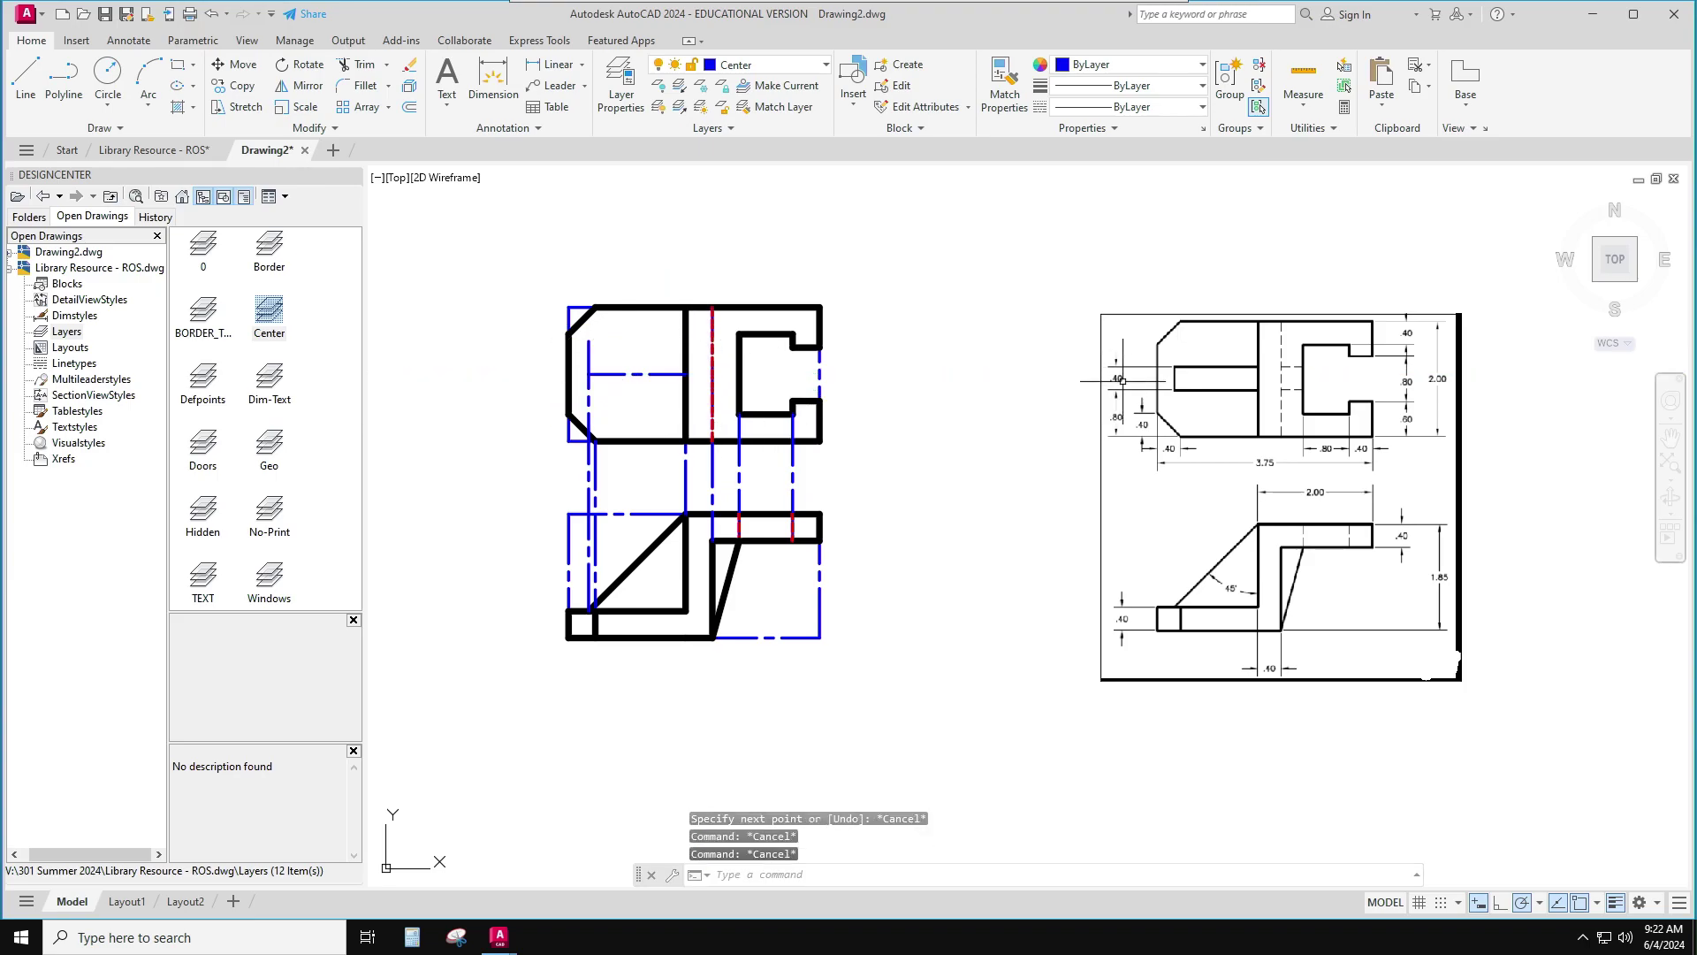
Offset the top view's horizontal rib centerline by 0.2 to both sides
text(e)
key(Return)
text(.2)
key(Return)
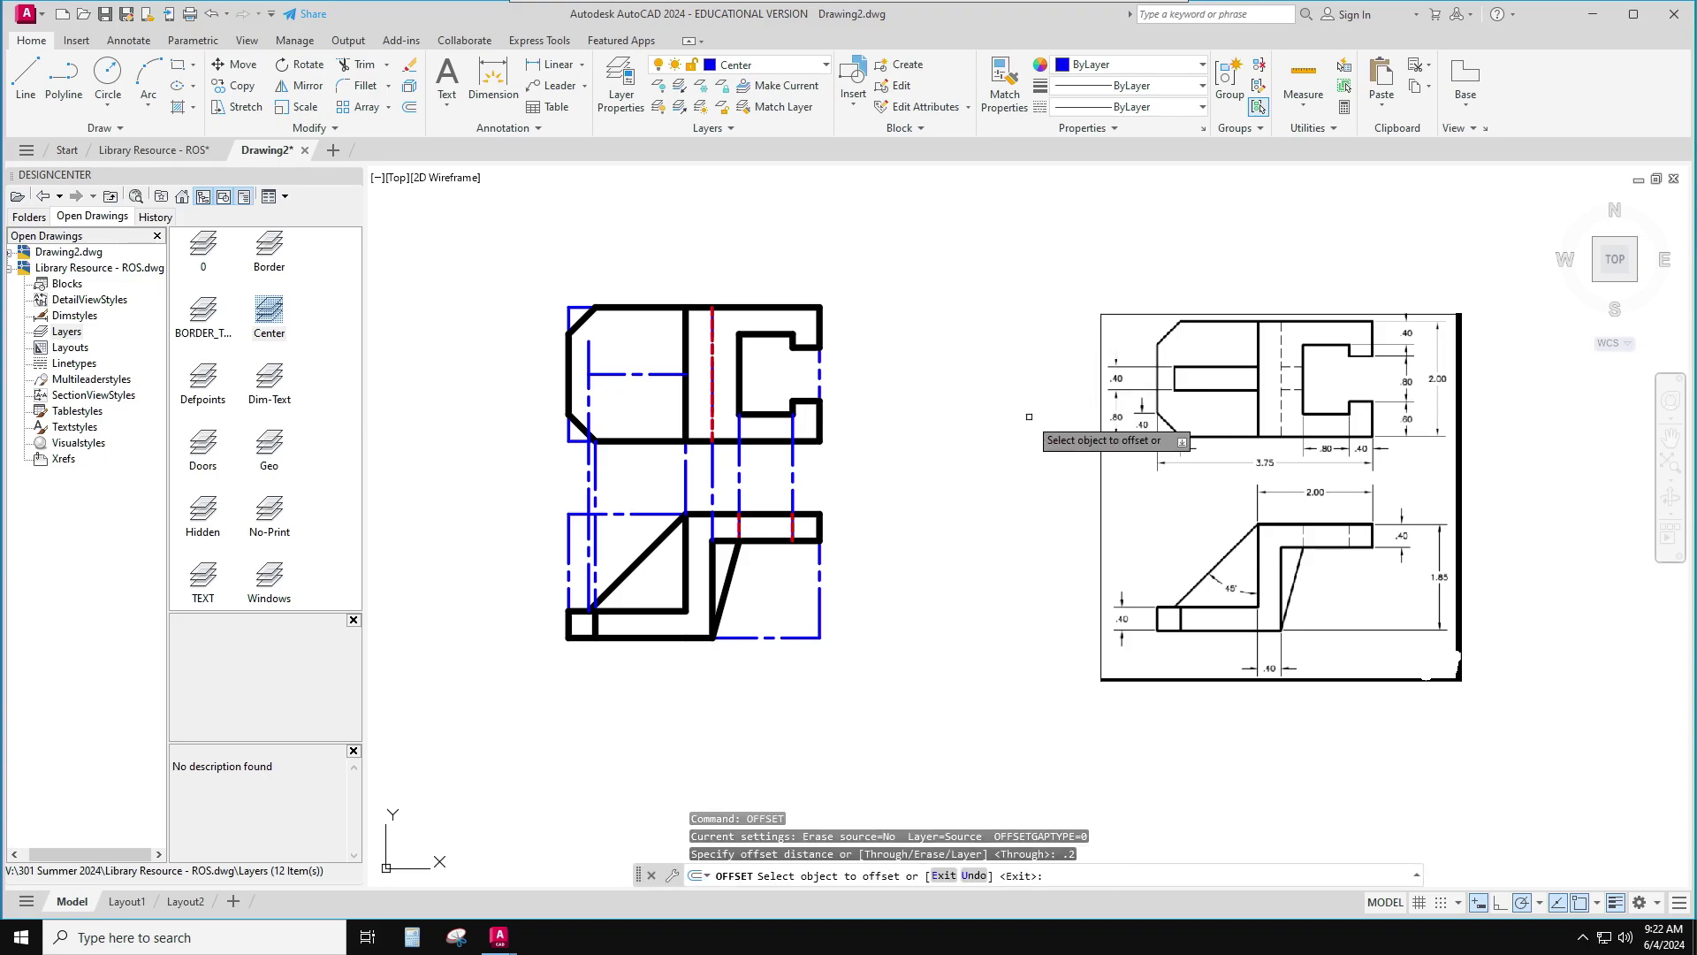
click(656, 373)
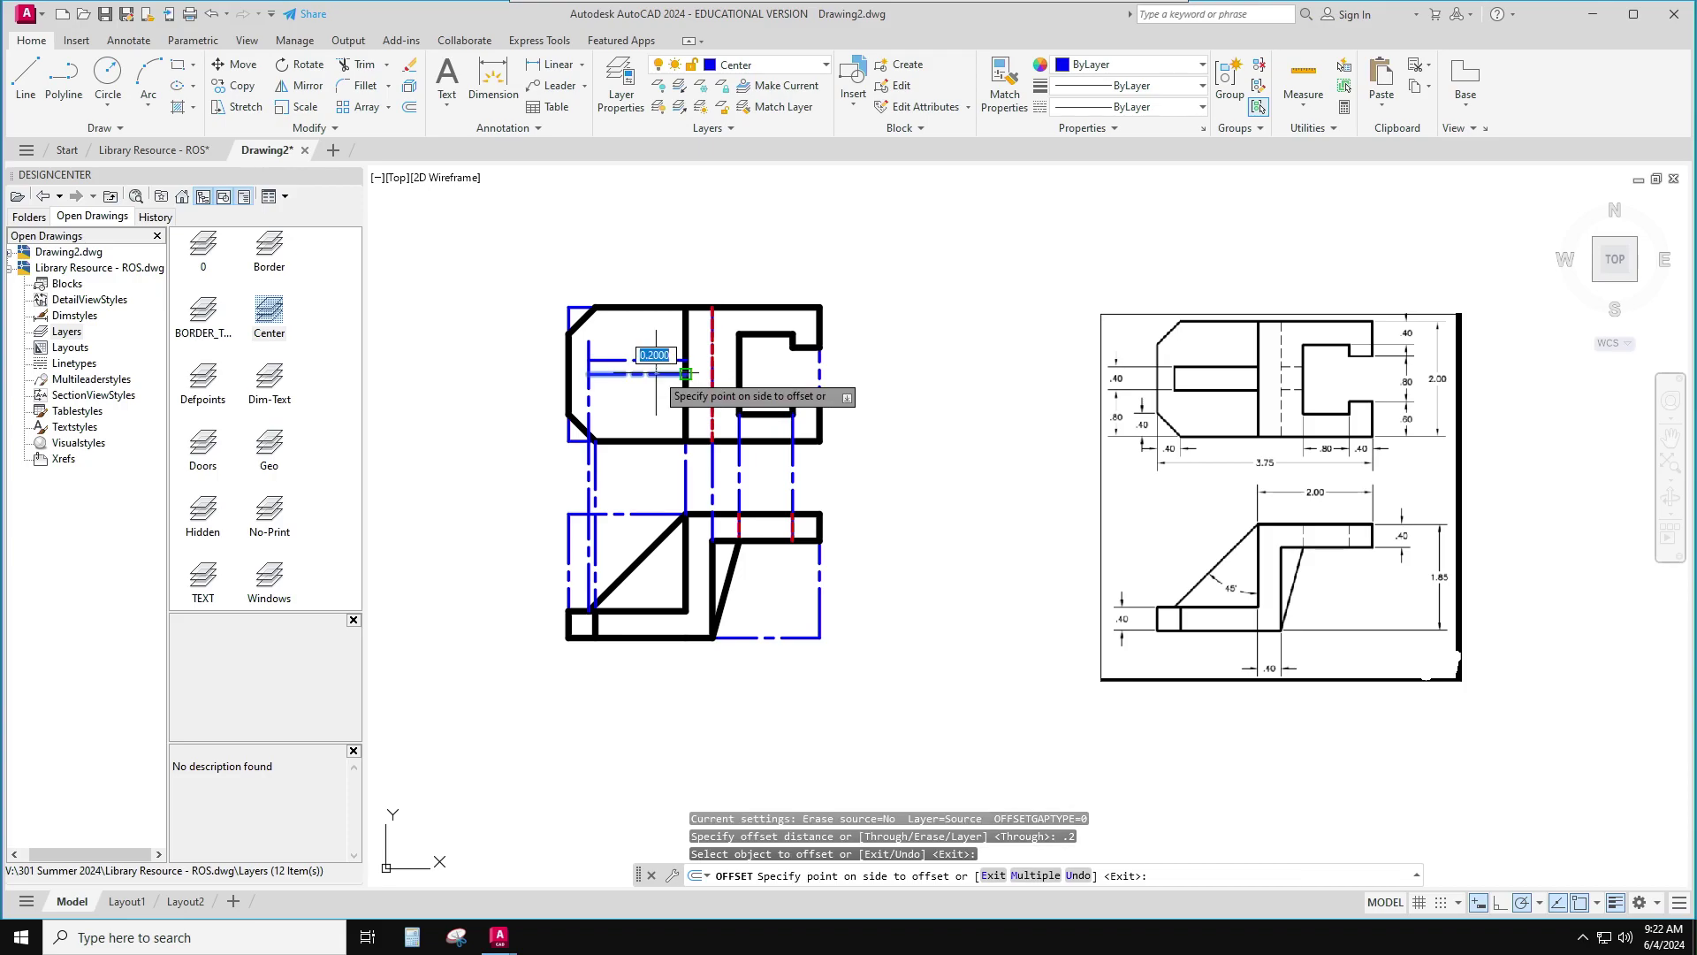
click(656, 365)
click(655, 373)
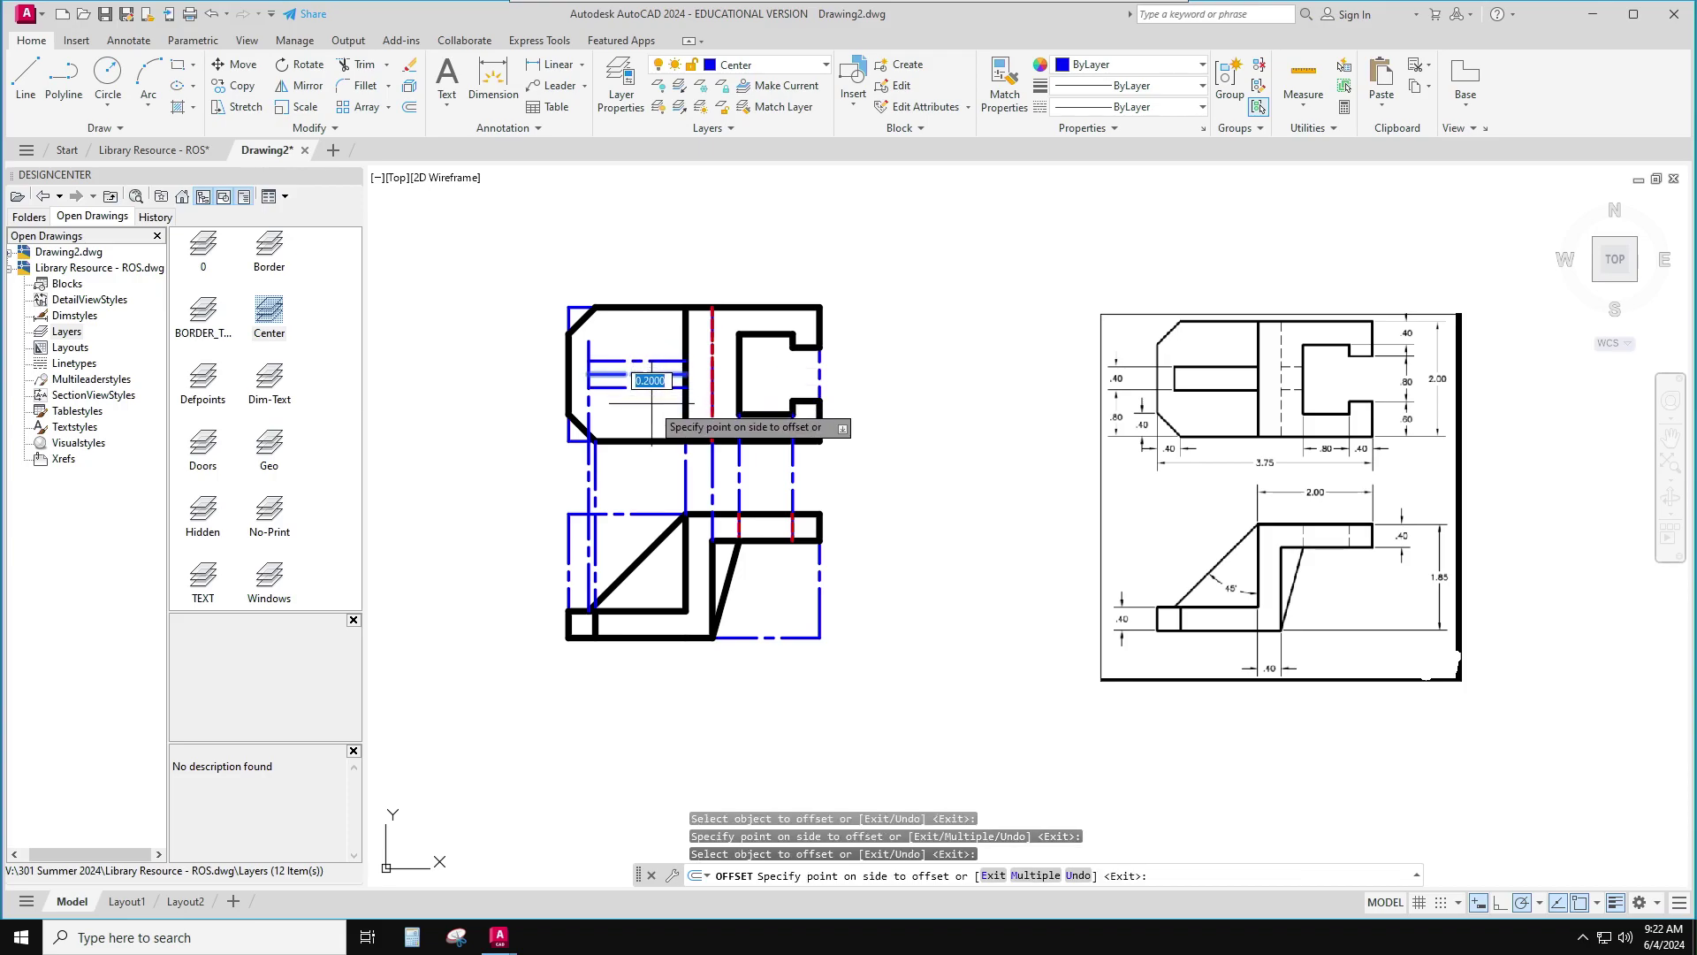
click(655, 396)
key(Escape)
On the Geo layer, draw the left rib's rectangle in the top view between the offset lines, from the projection line to the upright's edge
click(766, 66)
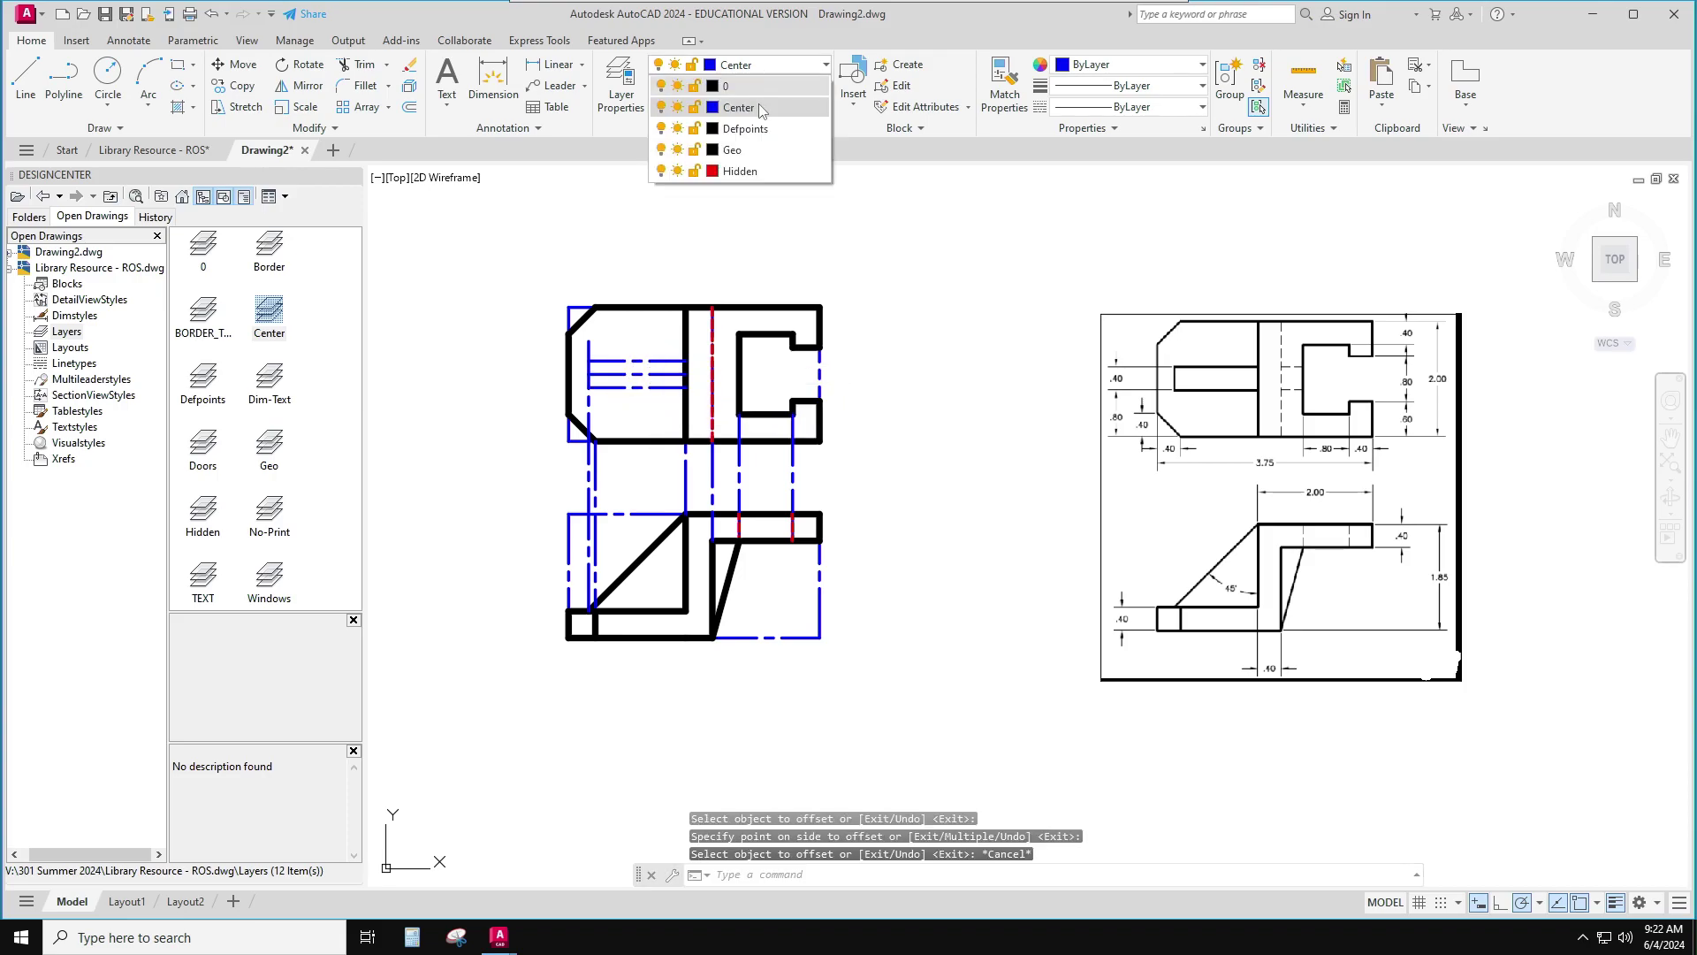
click(765, 156)
click(179, 65)
click(588, 361)
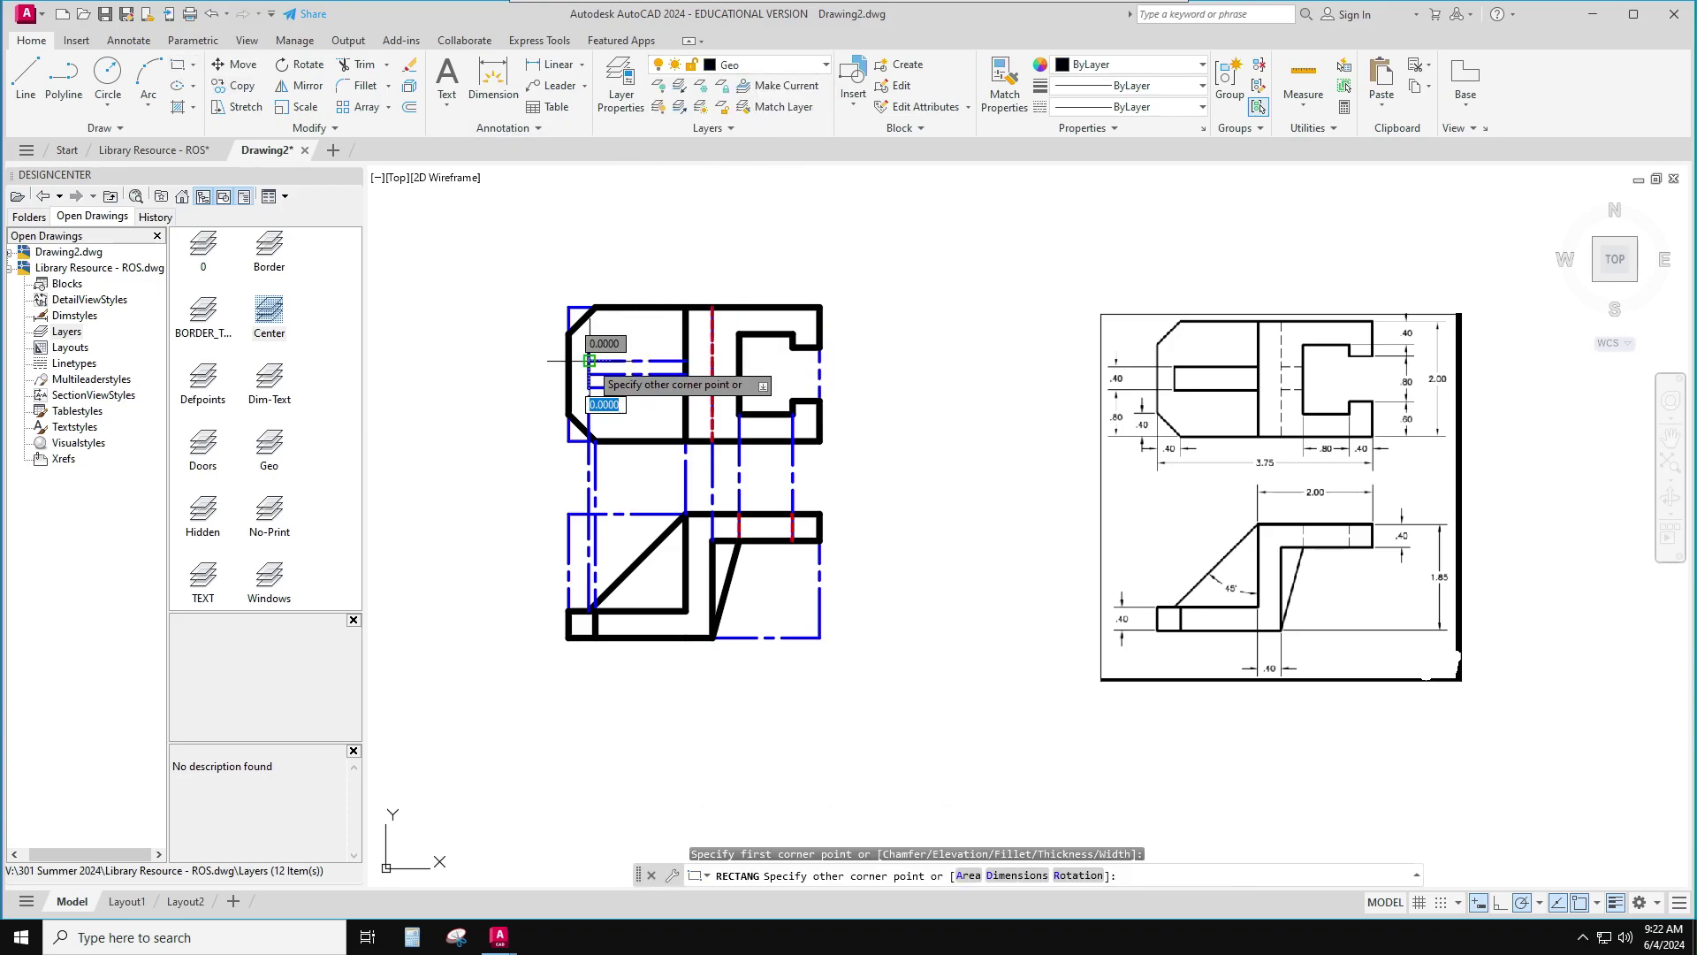
click(686, 387)
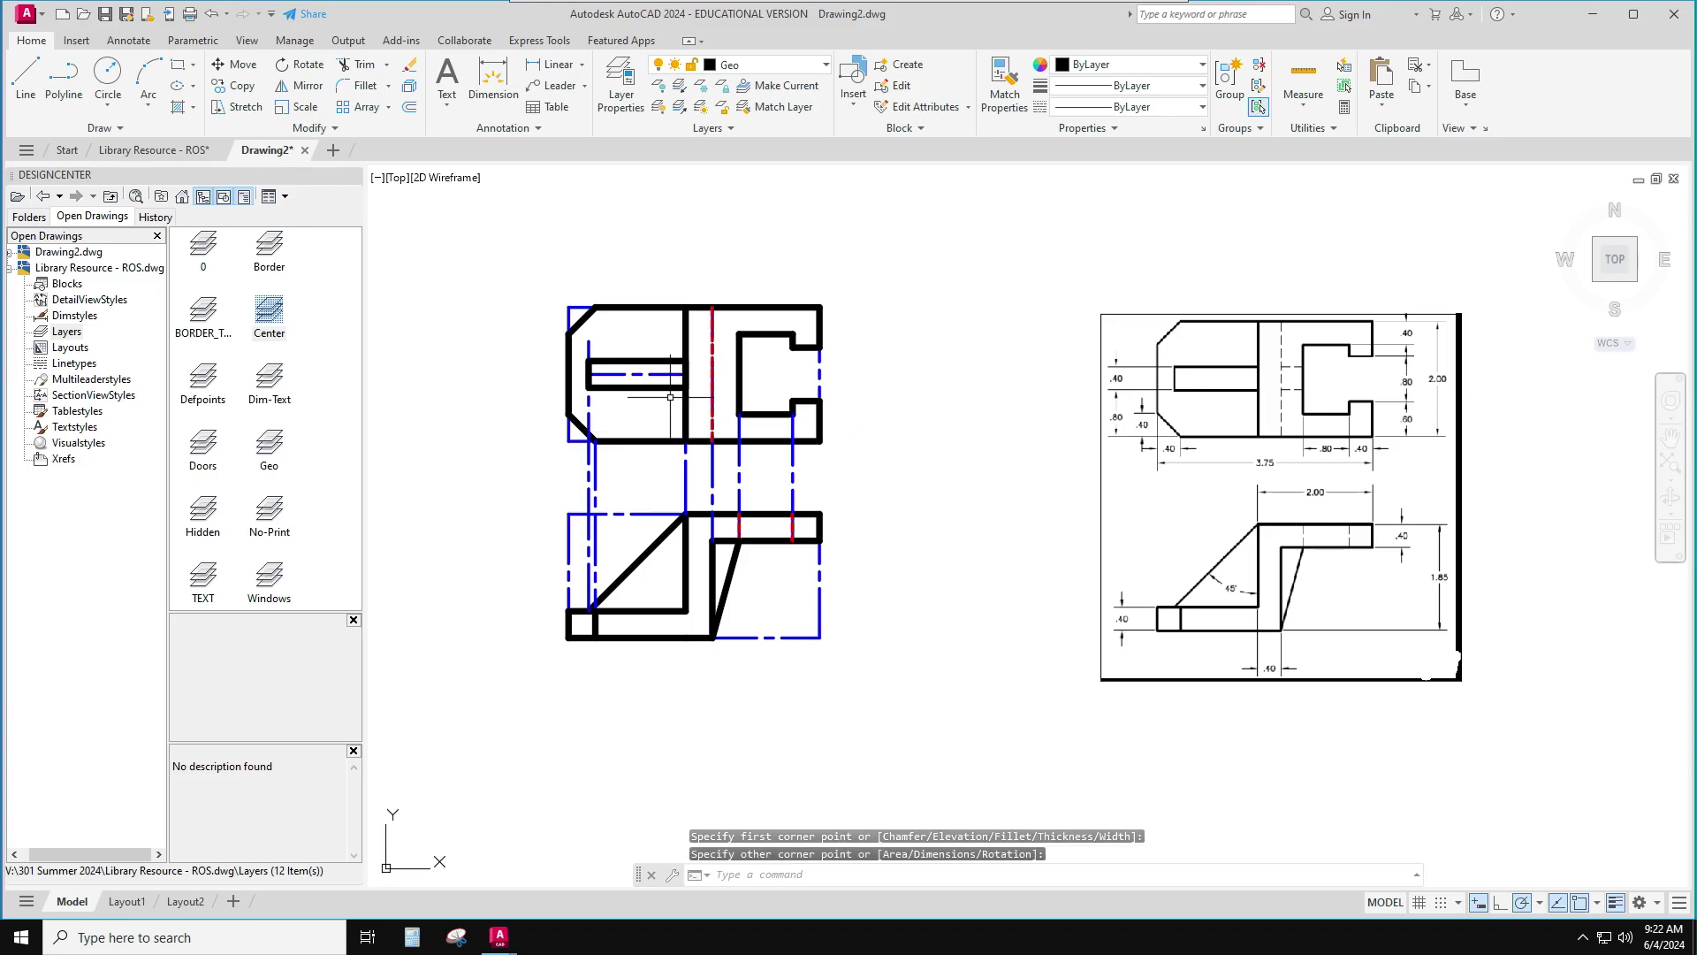
key(Escape)
key(Escape)
key(Escape)
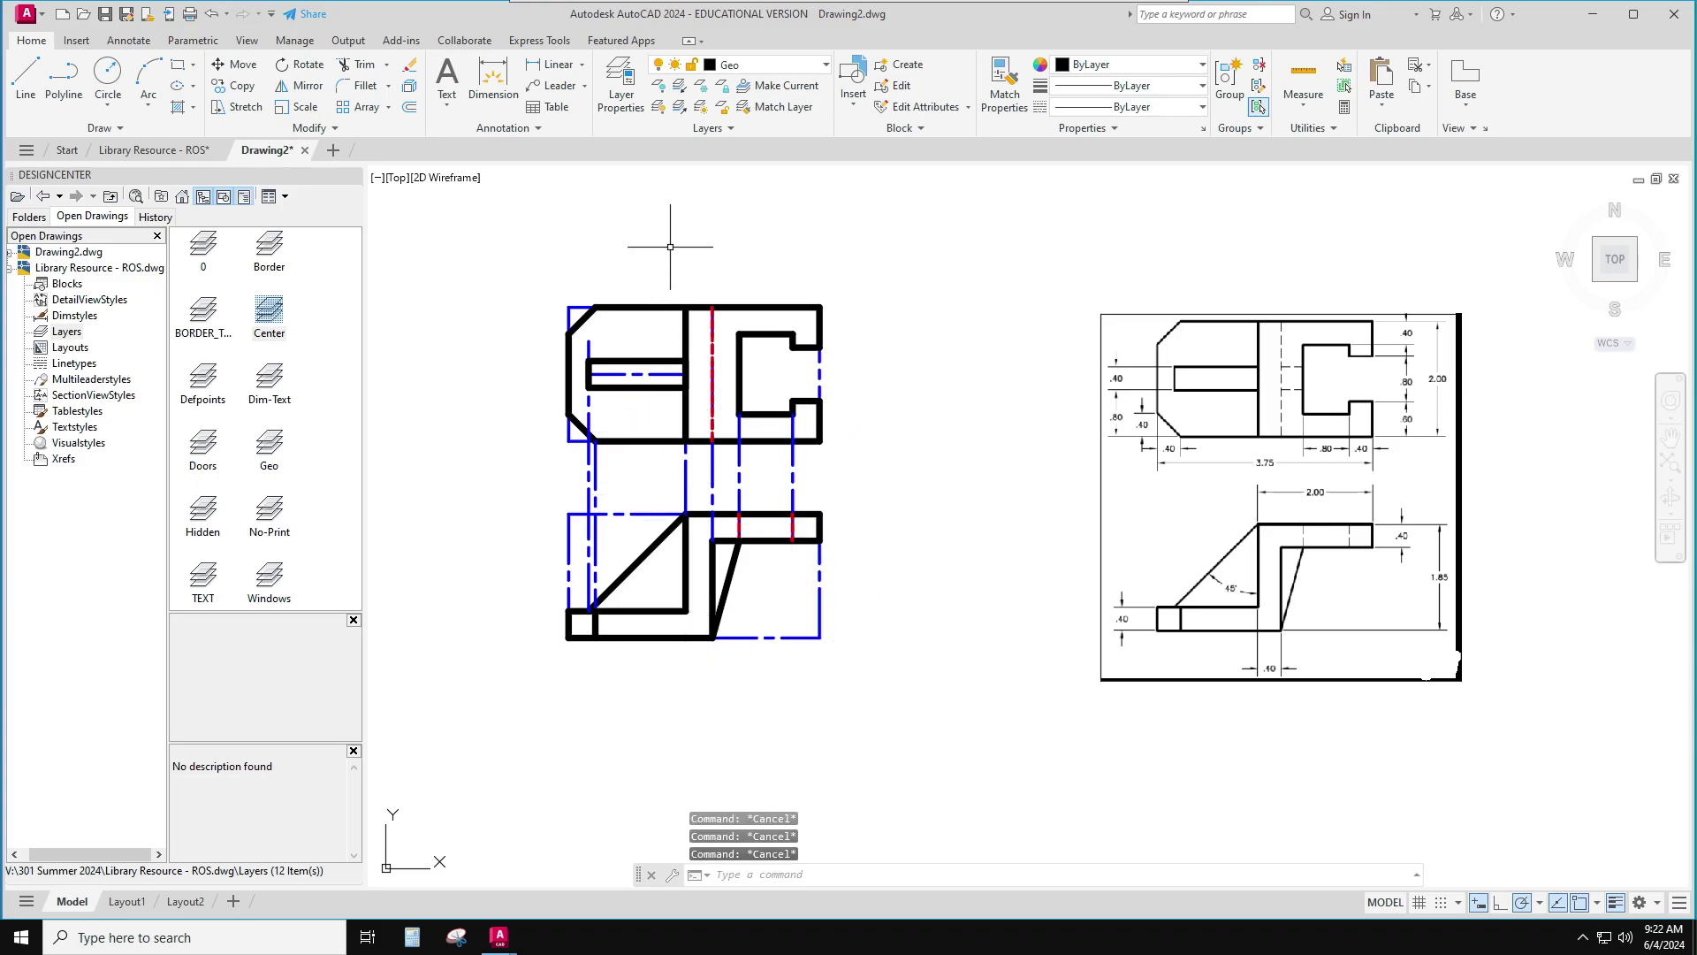
Try a Geo rectangle for the right rib between the top view's hidden line and the notch's left edge, and undo it
click(178, 64)
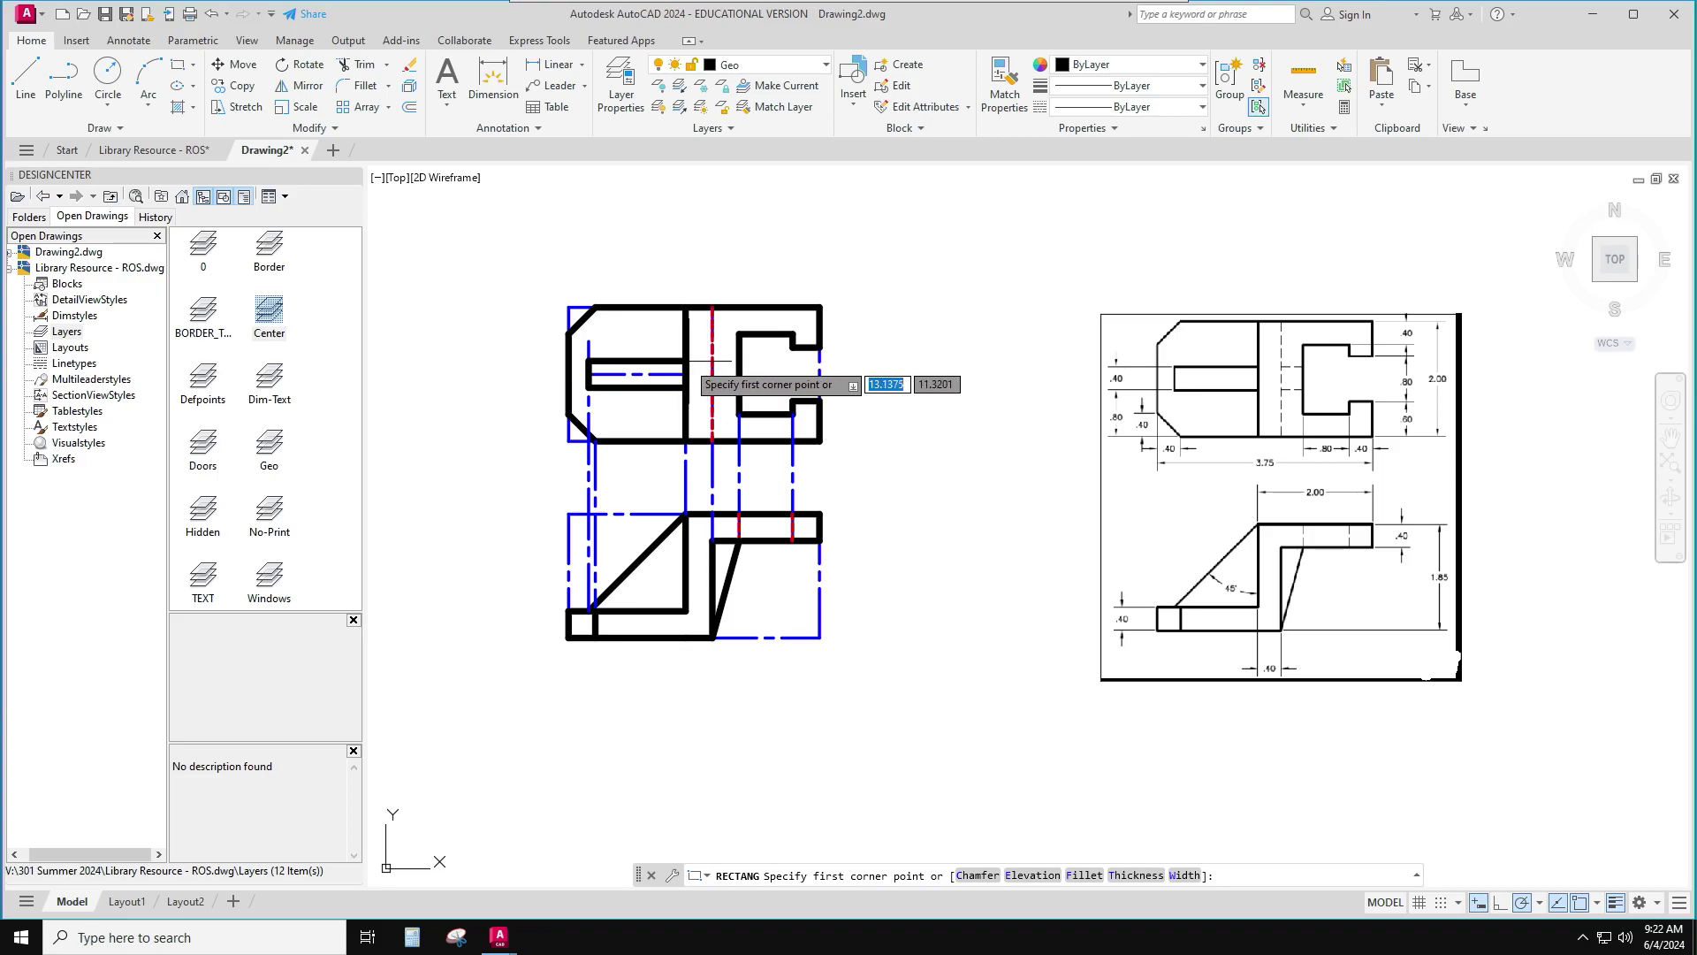
click(713, 360)
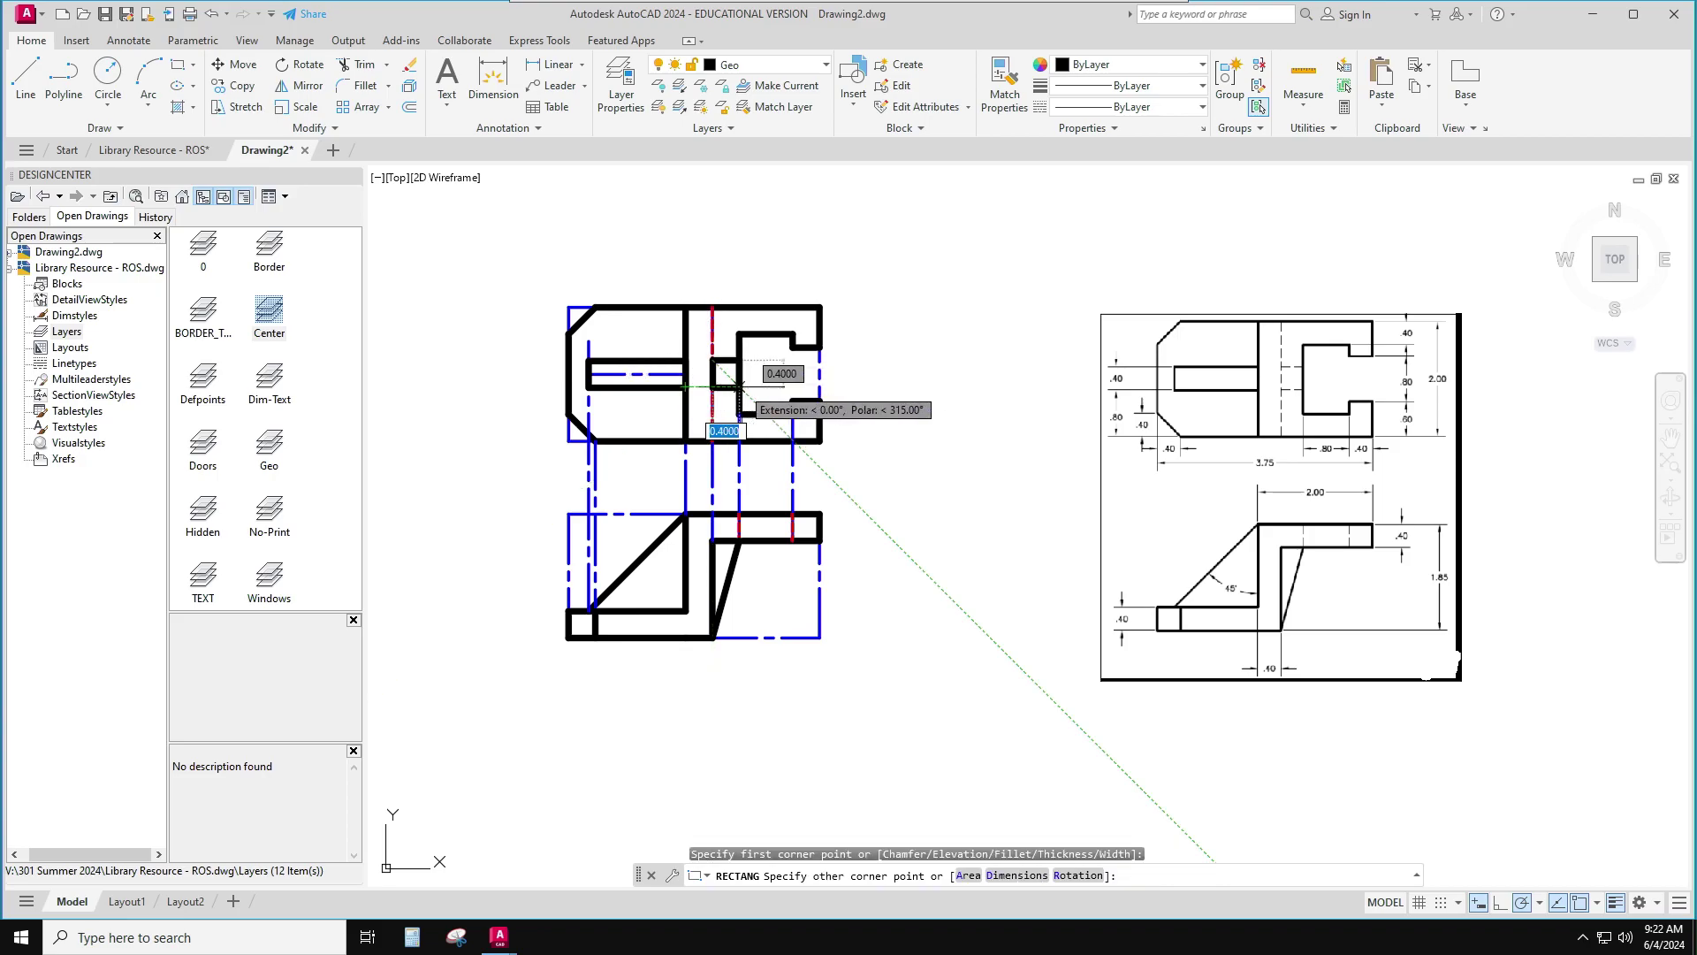
key(Escape)
key(Escape)
key(Escape)
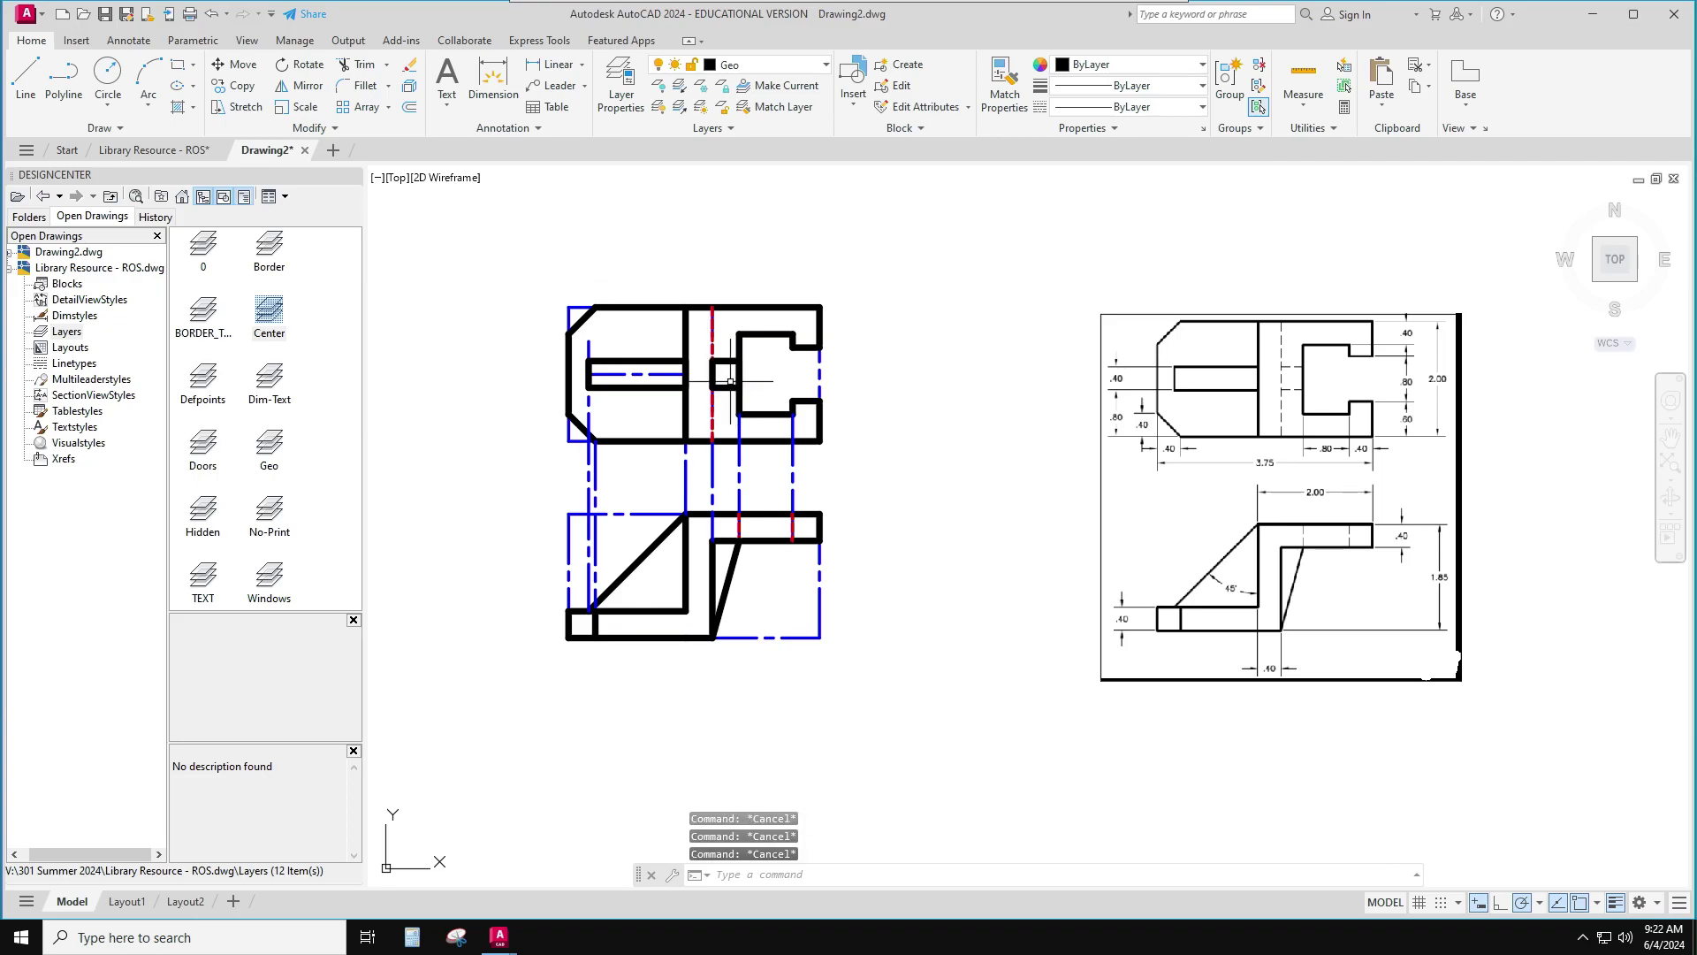
click(698, 357)
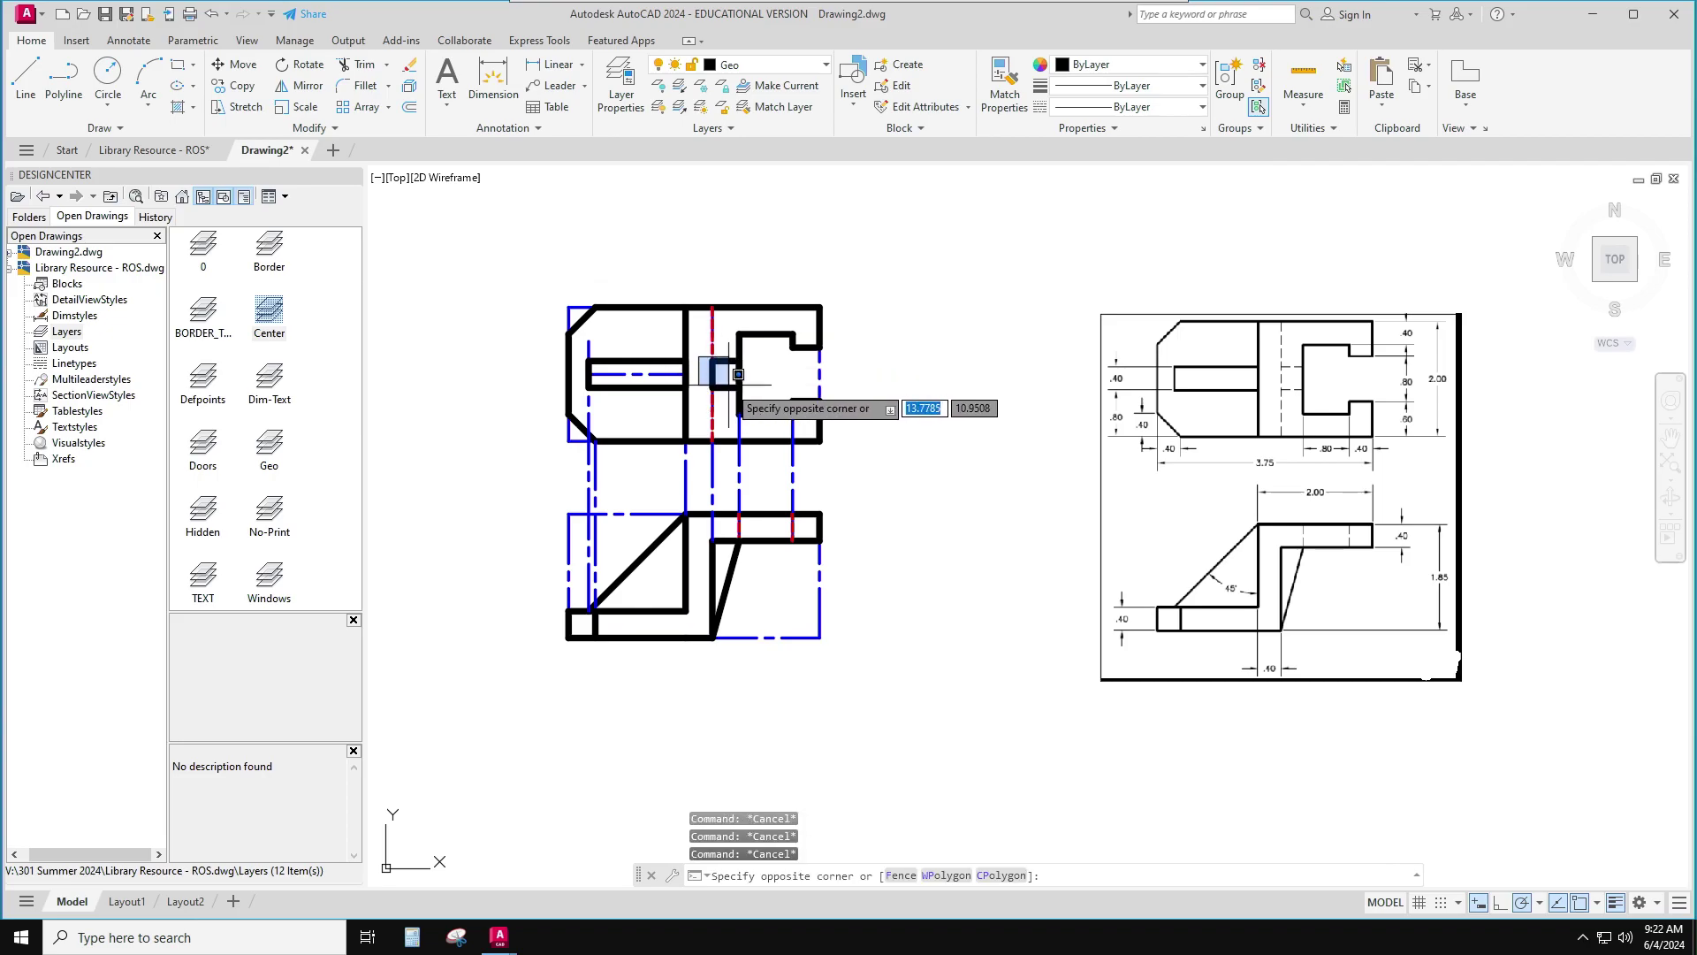
key(Escape)
scroll(727, 371, up, 8)
scroll(727, 387, down, 4)
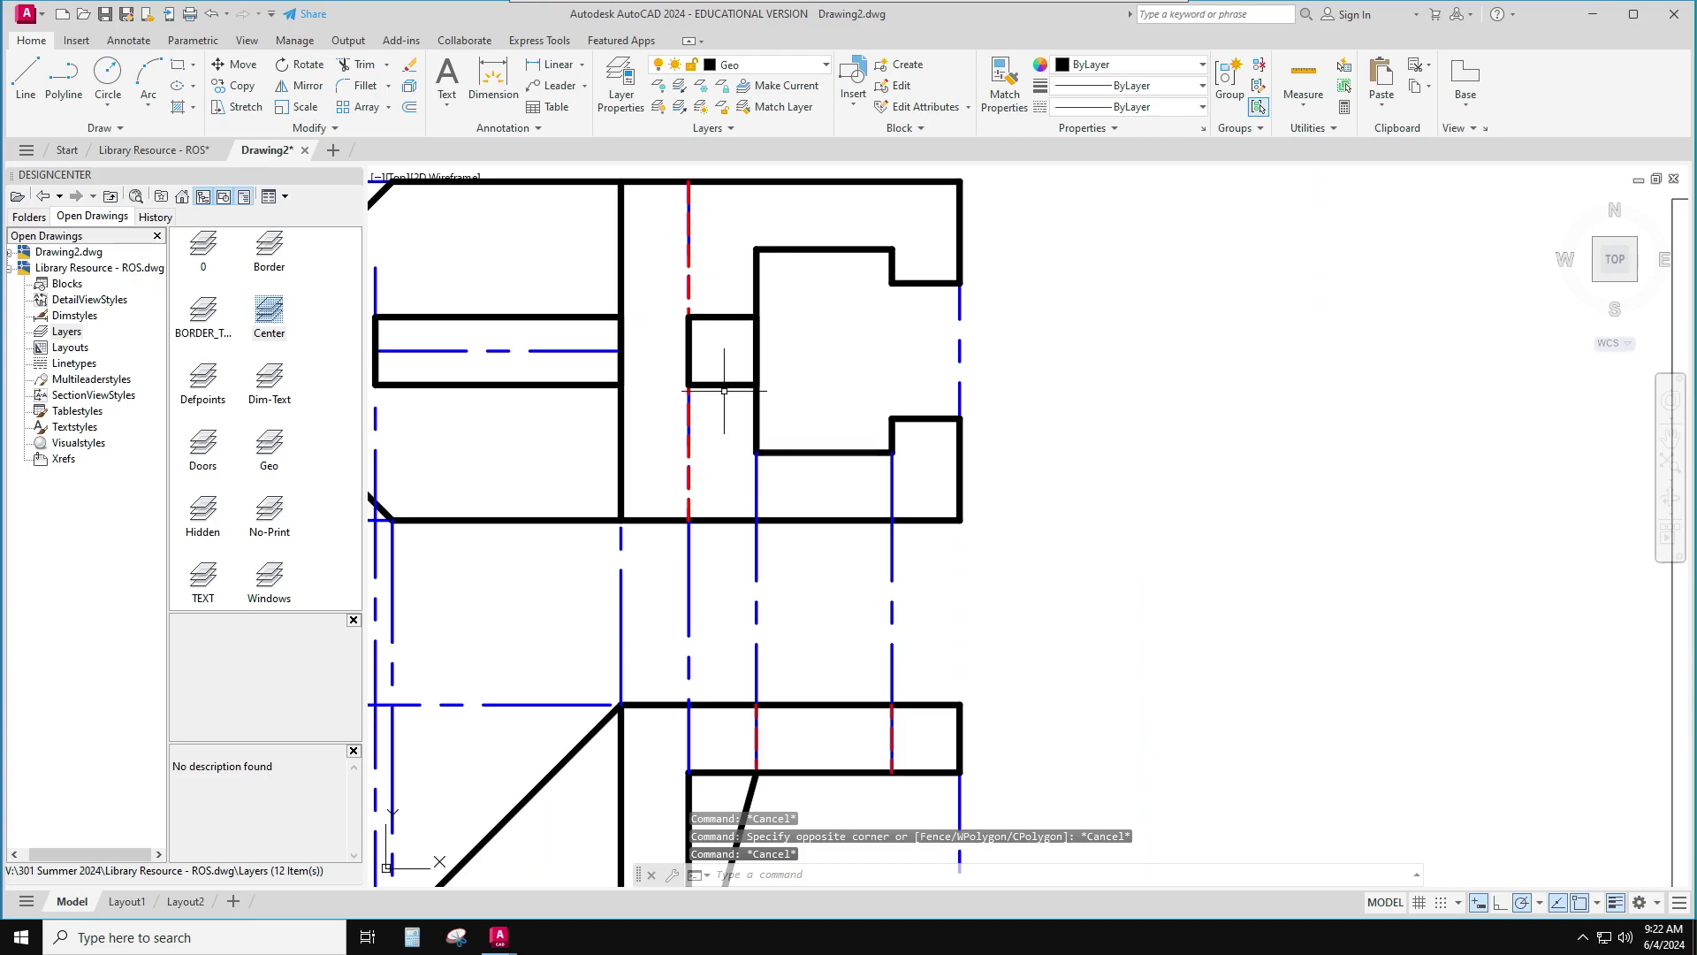
key(ctrl+z)
key(ctrl+z)
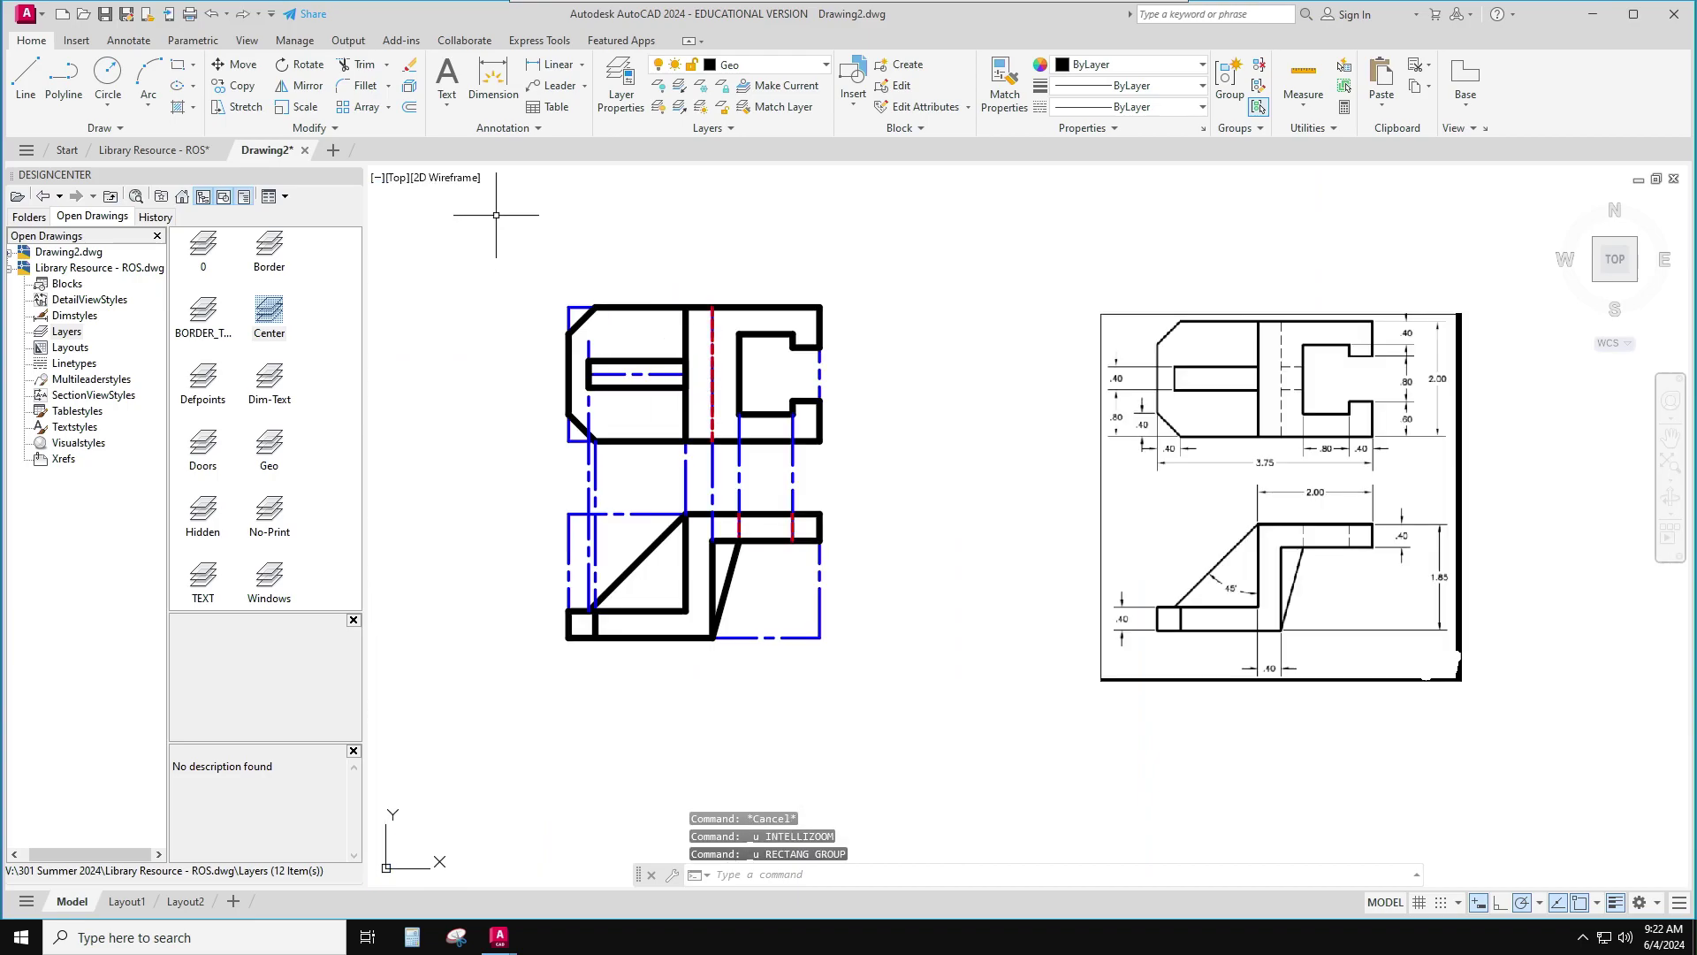
On the Hidden layer, draw two horizontal rib lines in the top view from the vertical hidden line to the notch, level with the left rib's edges
click(756, 67)
click(759, 173)
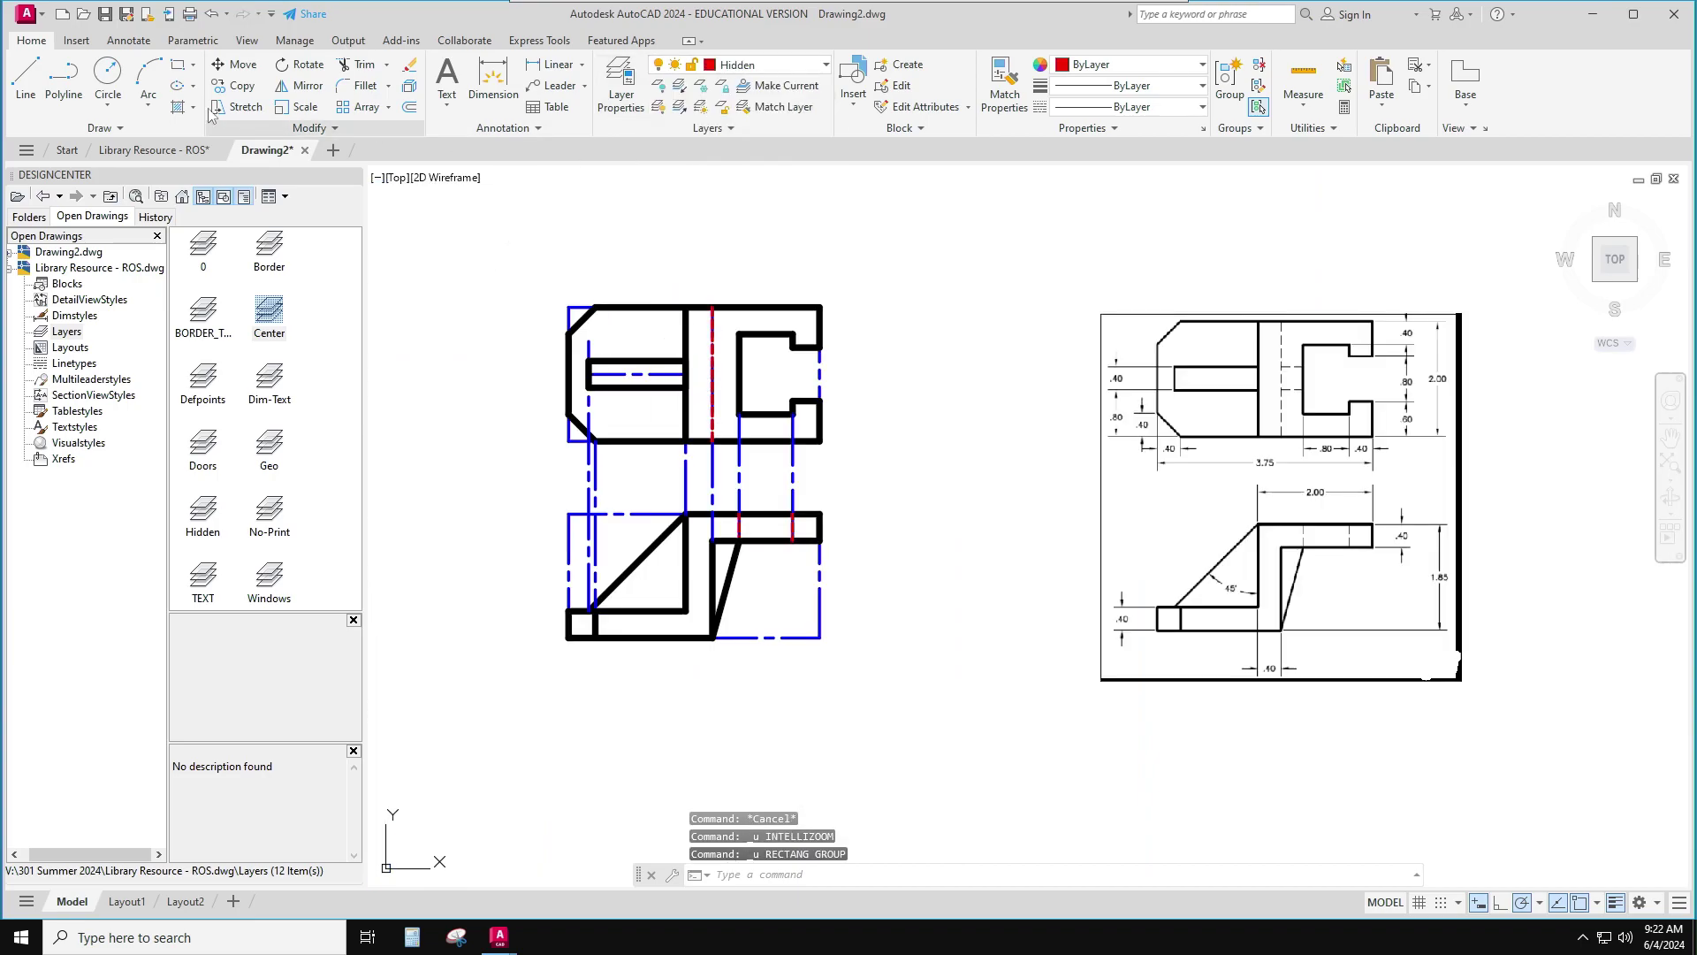
click(26, 80)
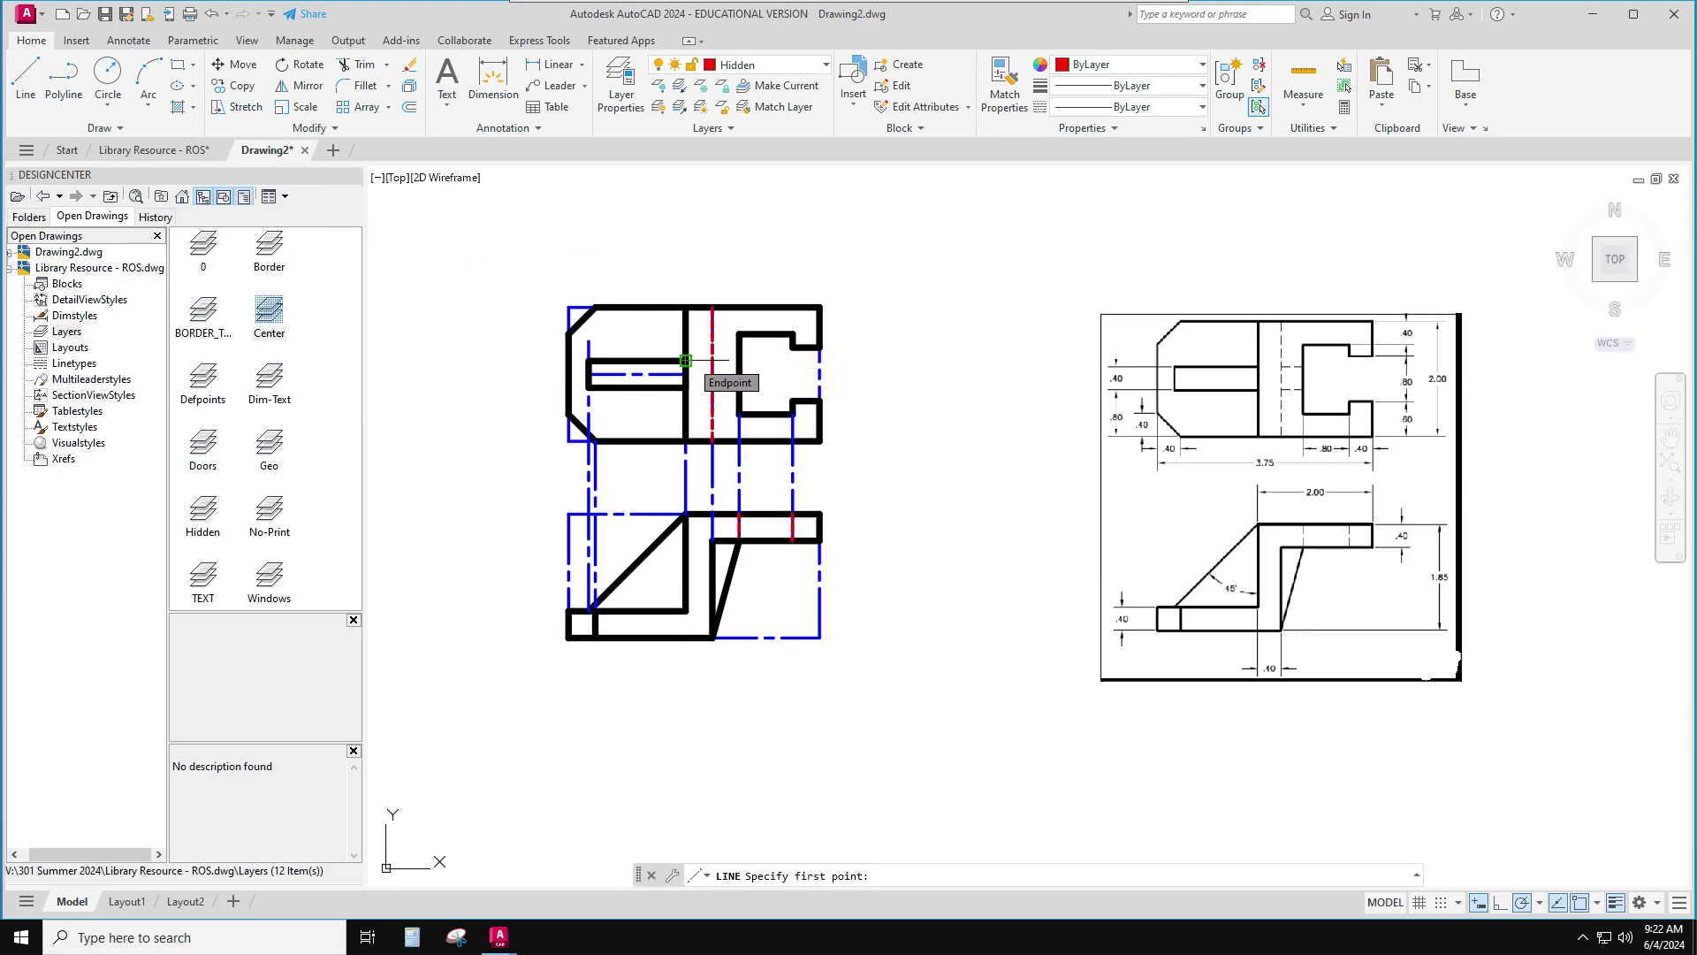
click(713, 361)
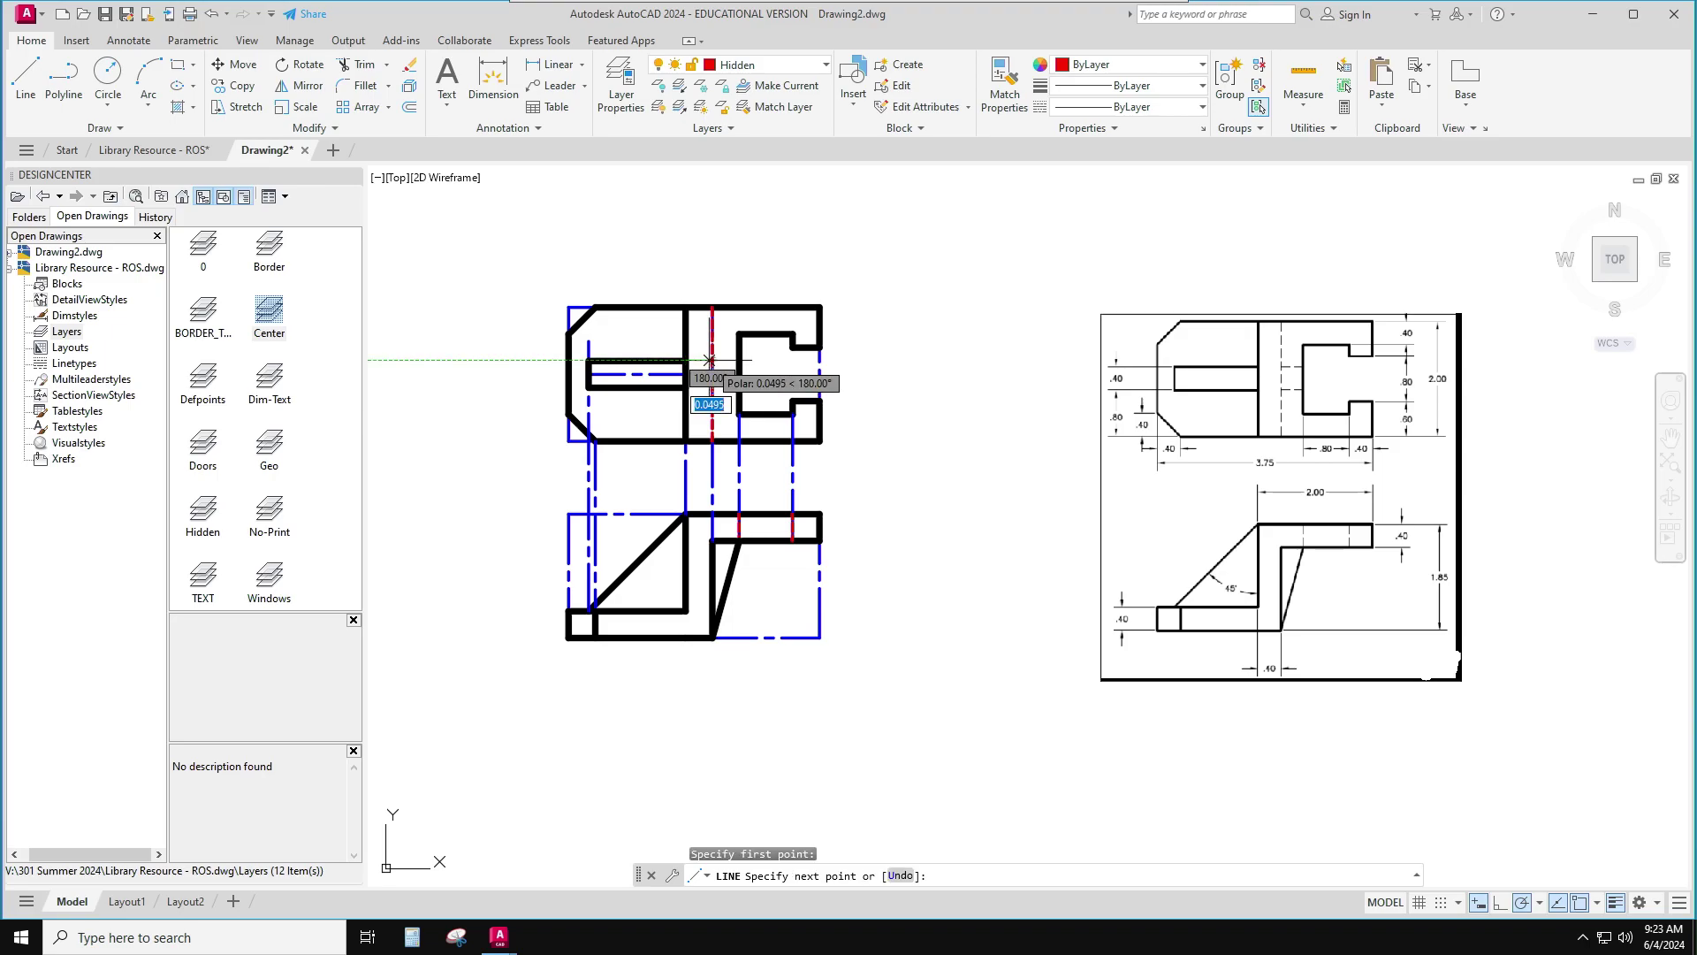
click(739, 362)
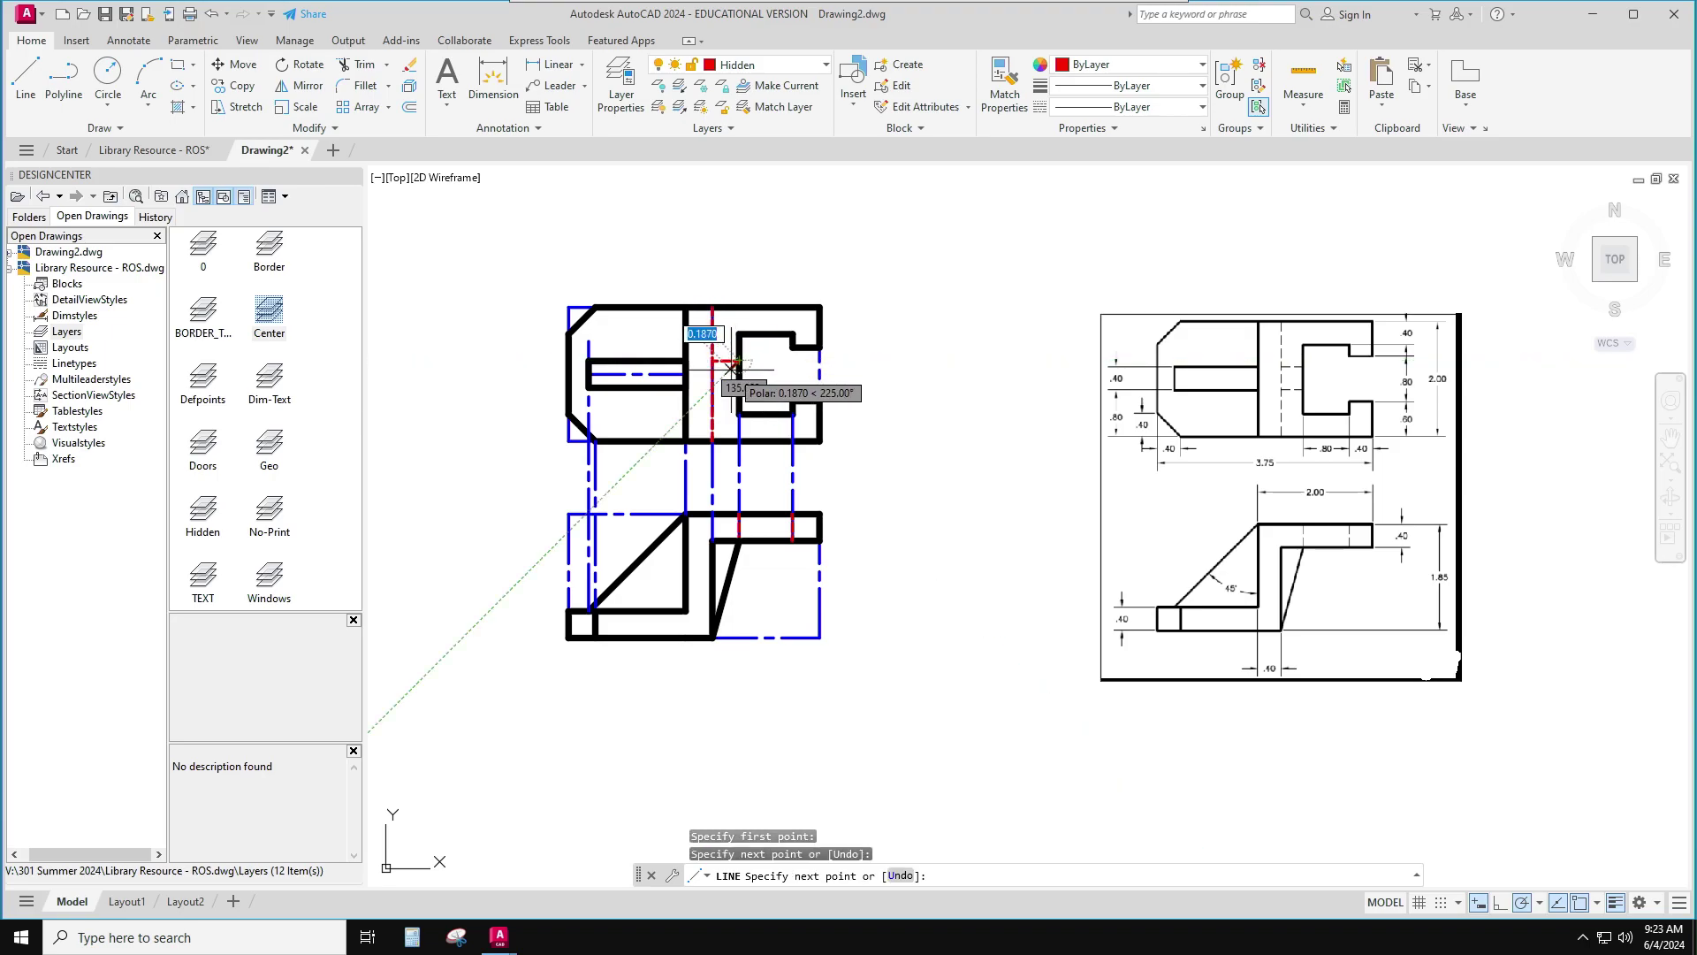
key(Return)
key(Return)
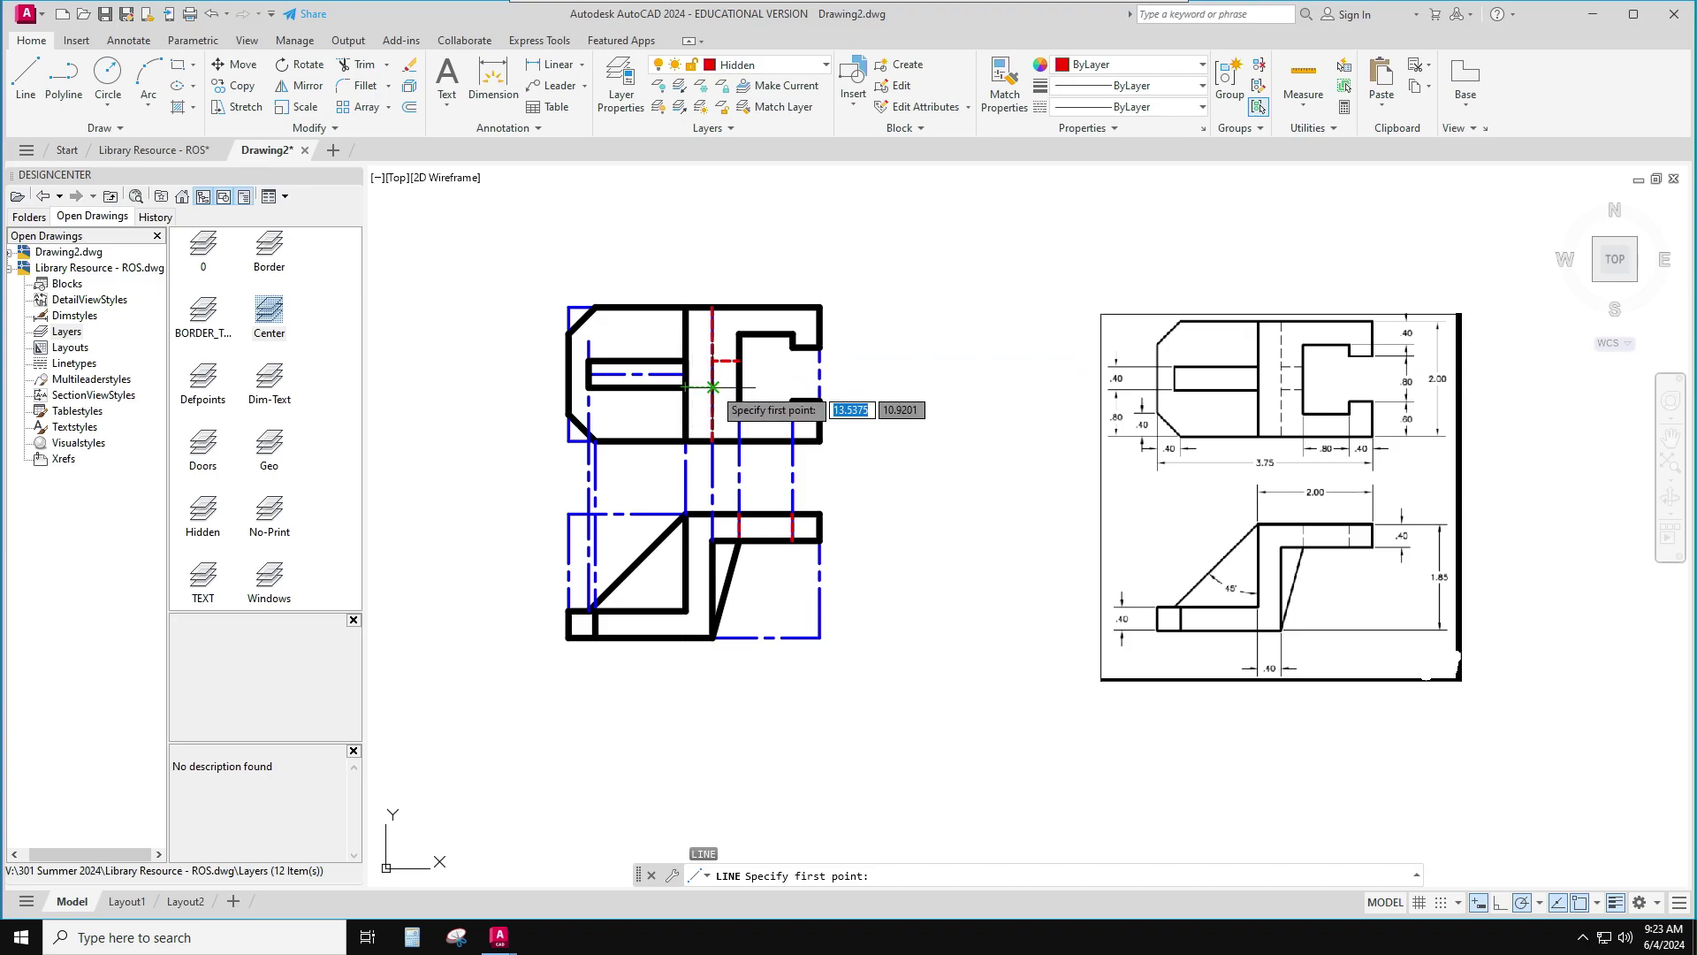
click(713, 386)
click(738, 387)
key(Return)
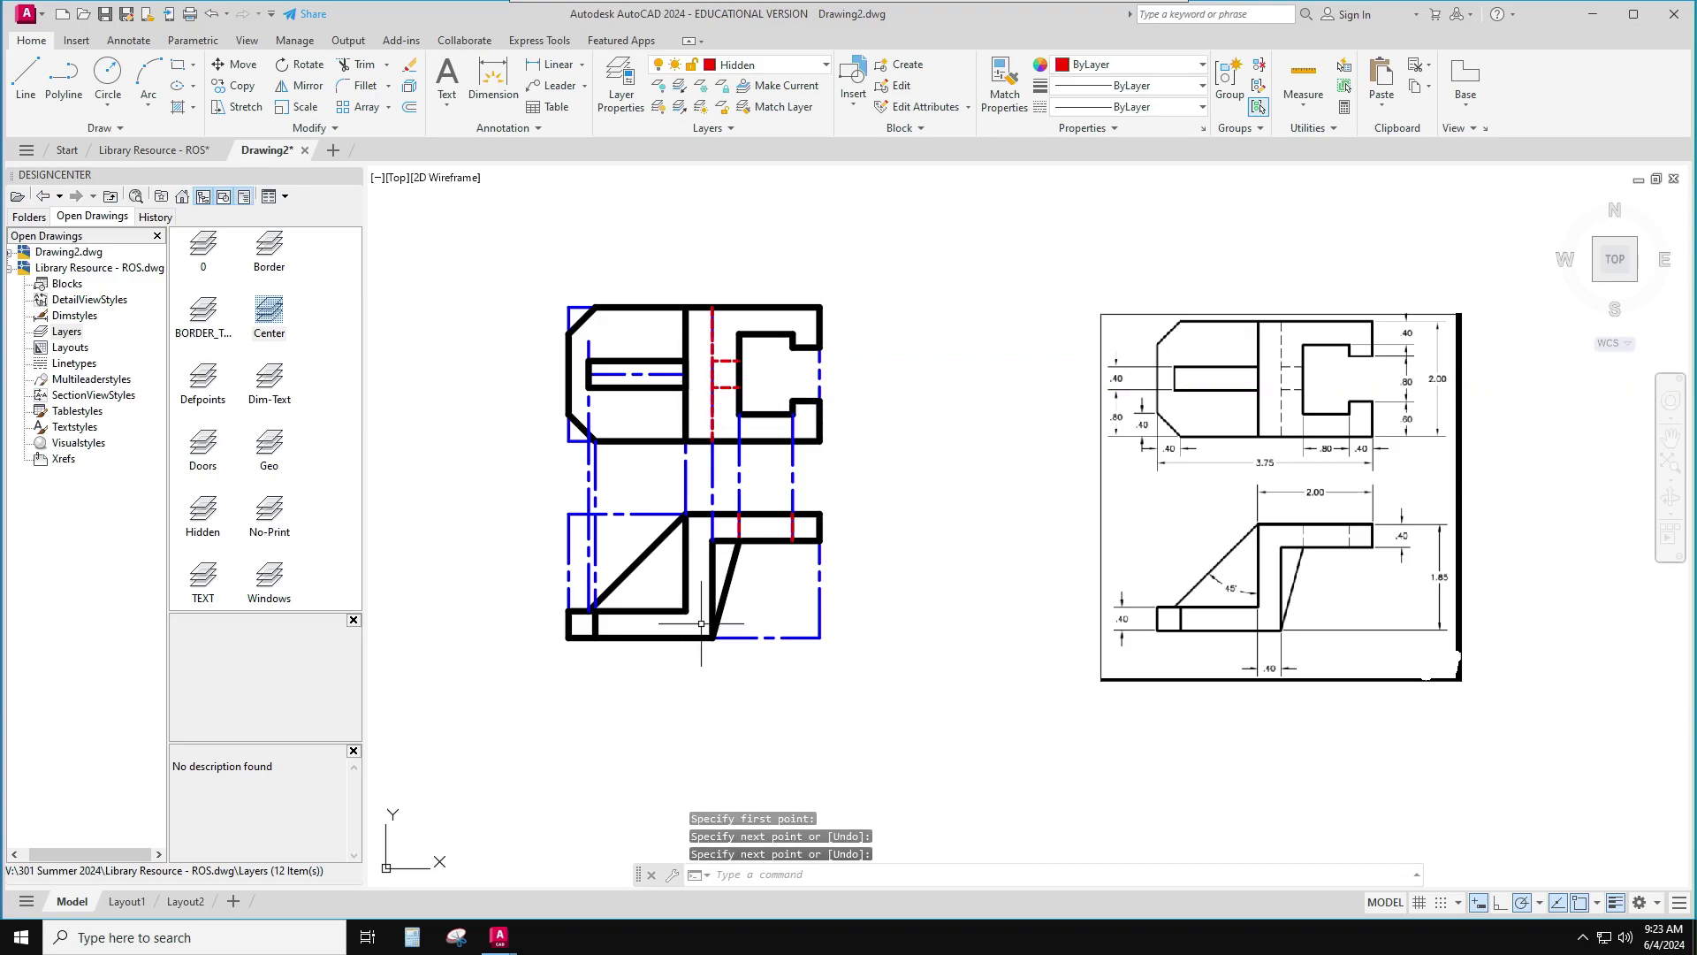
key(Escape)
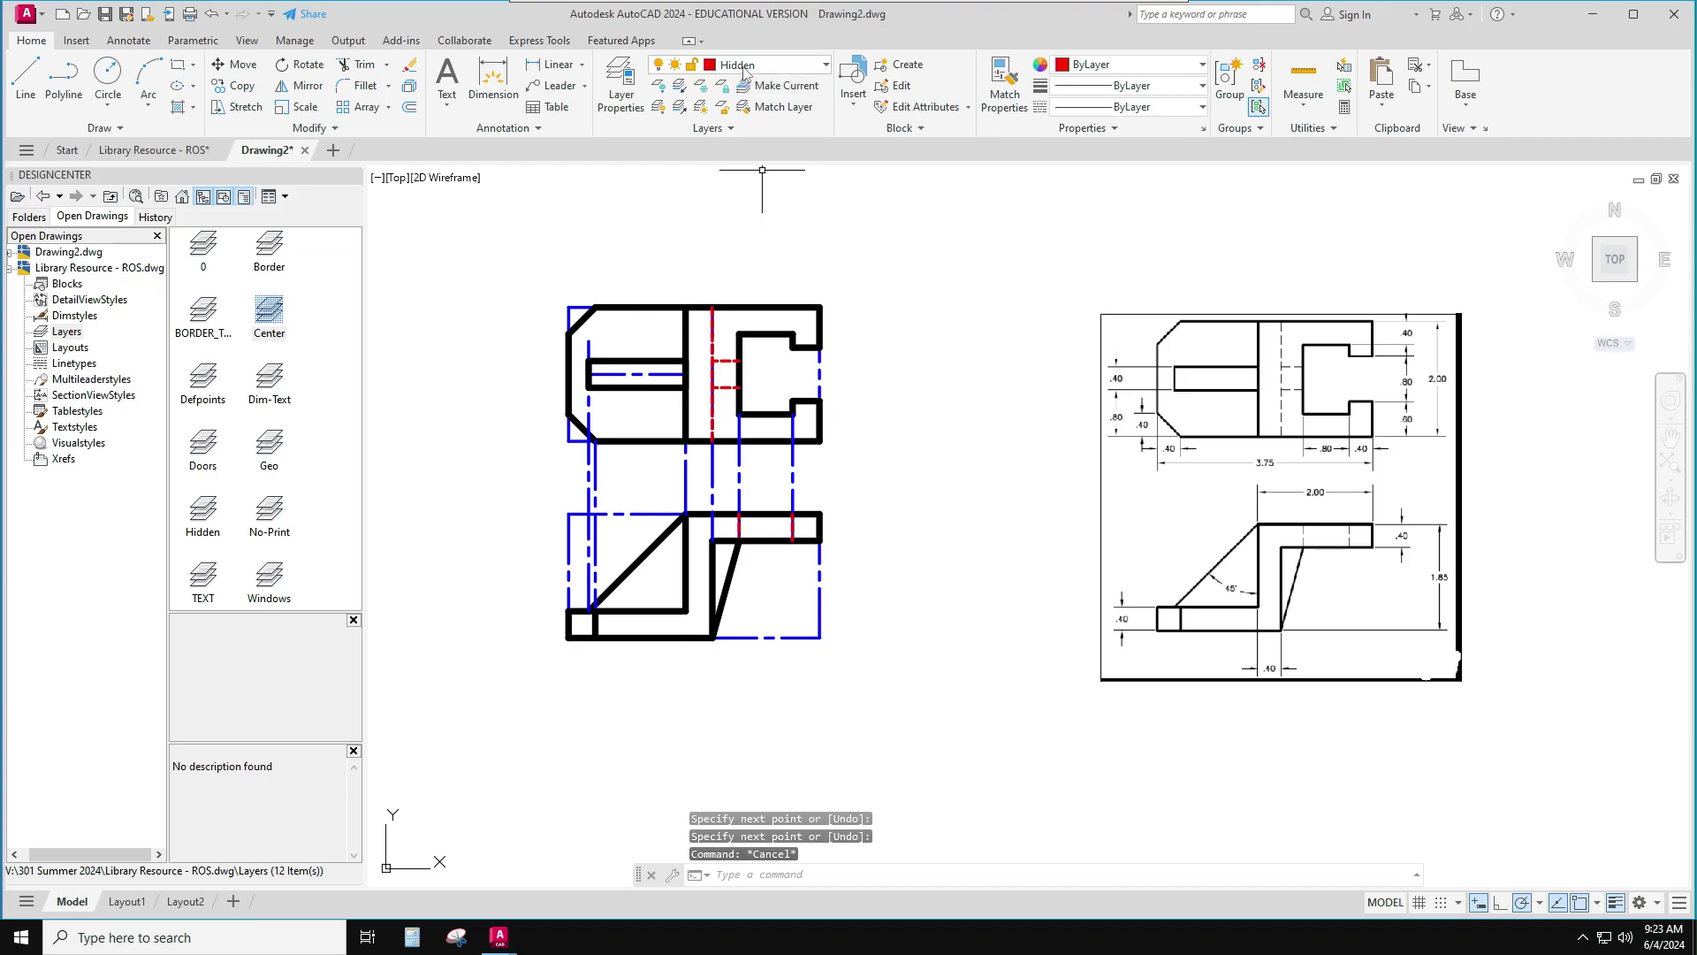
Turn off the Center layer so only the finished geometry and hidden lines are displayed
click(664, 69)
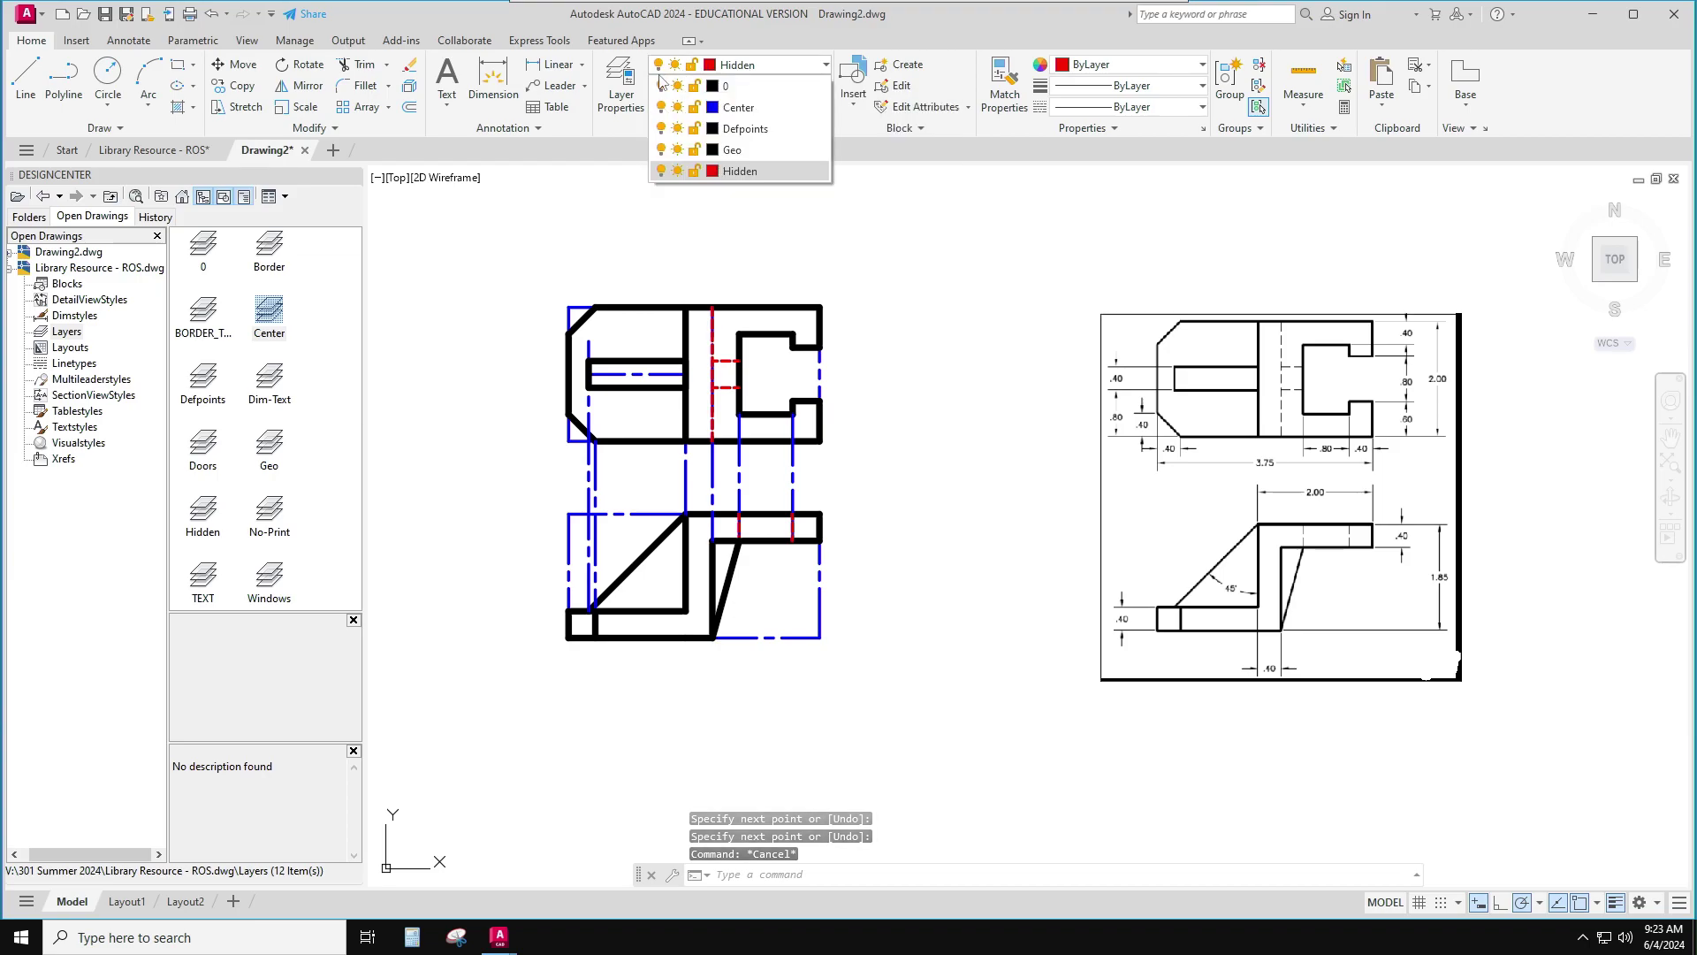
click(660, 107)
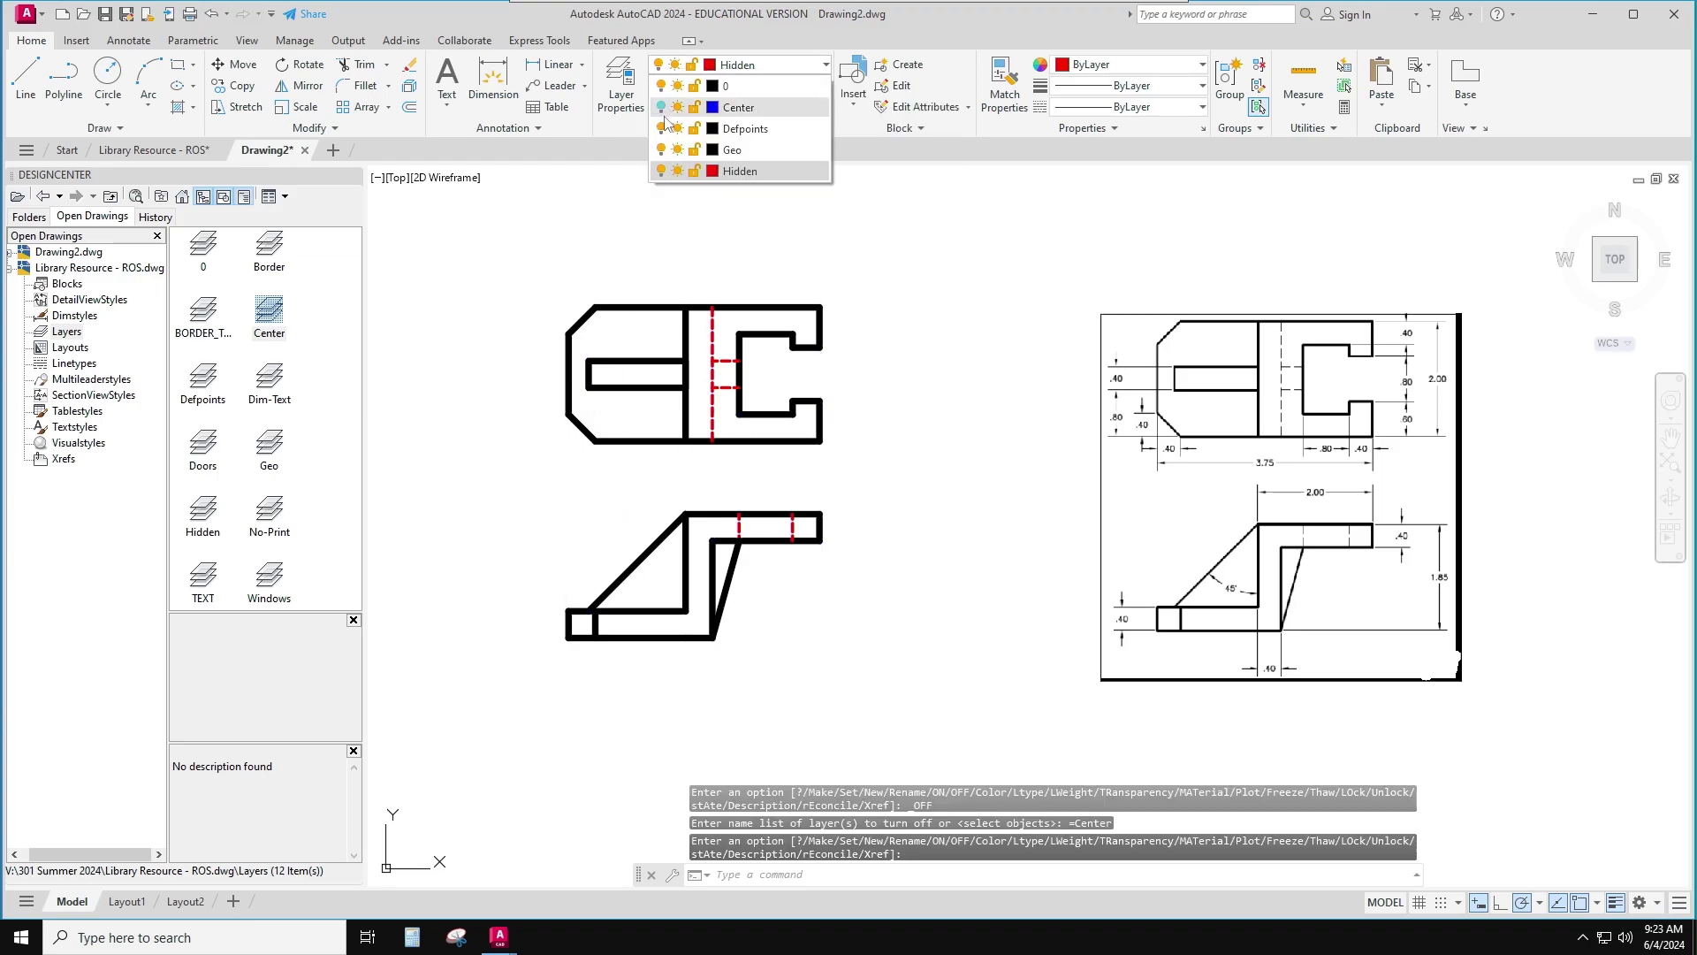
key(Escape)
key(Escape)
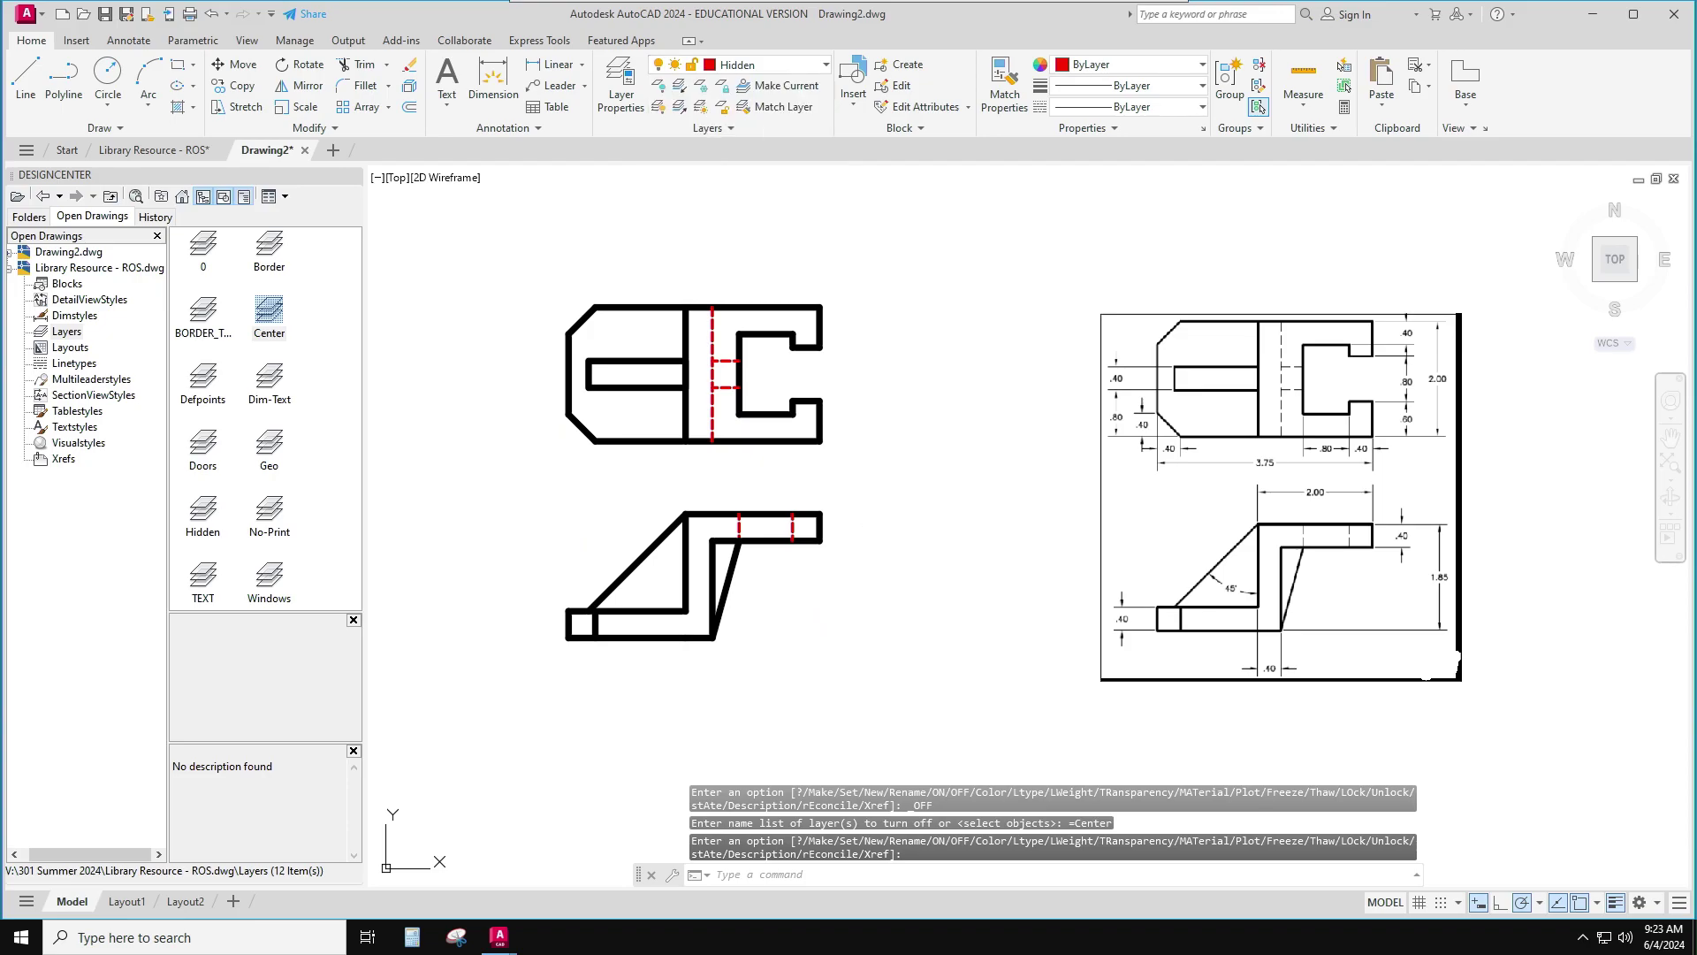
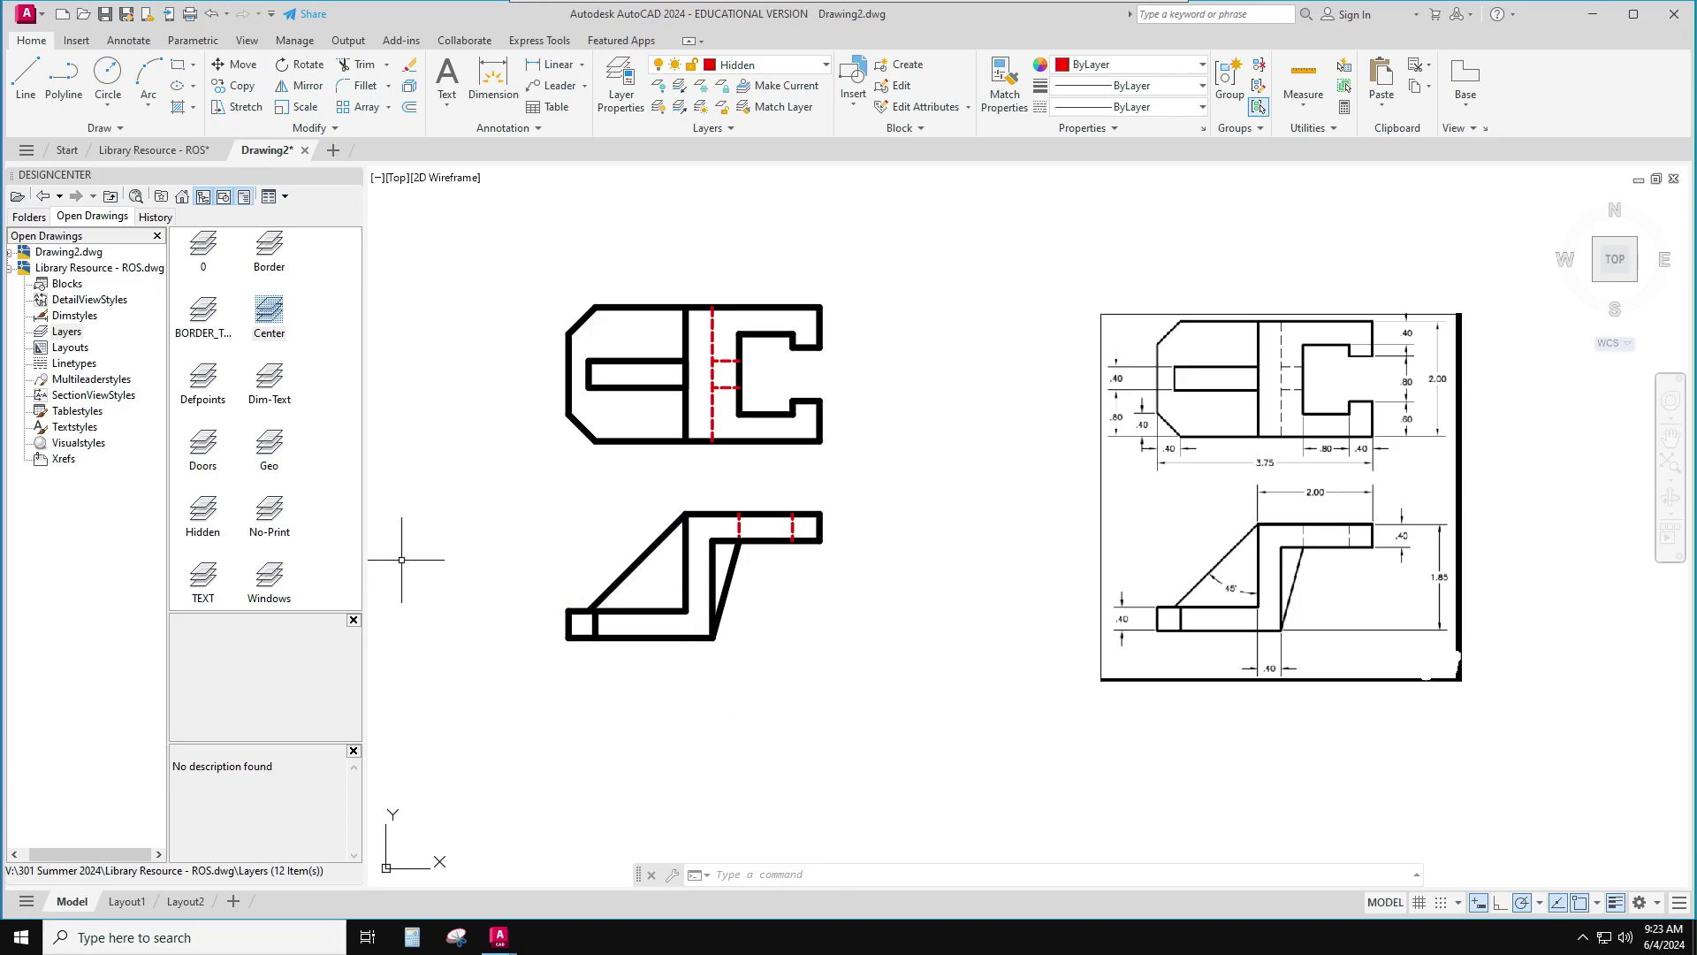
Add the Dim-Text and No-Print layers from Library Resource - ROS.dwg to the current drawing
click(275, 377)
drag(442, 402, 441, 399)
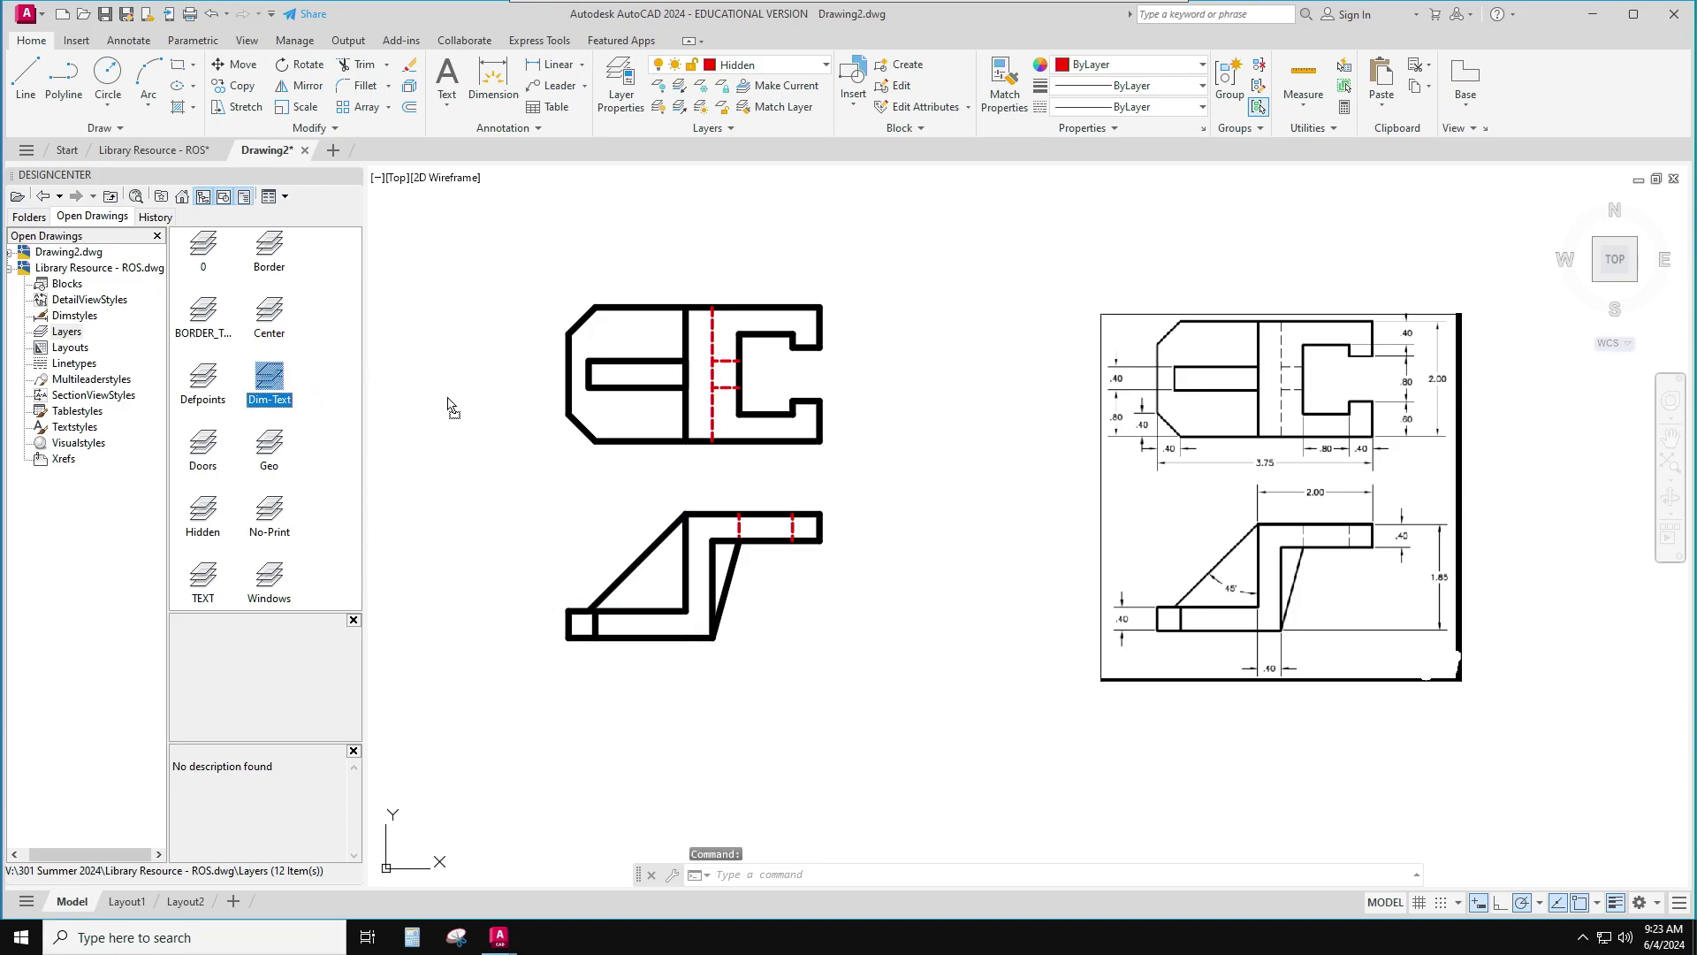
click(269, 521)
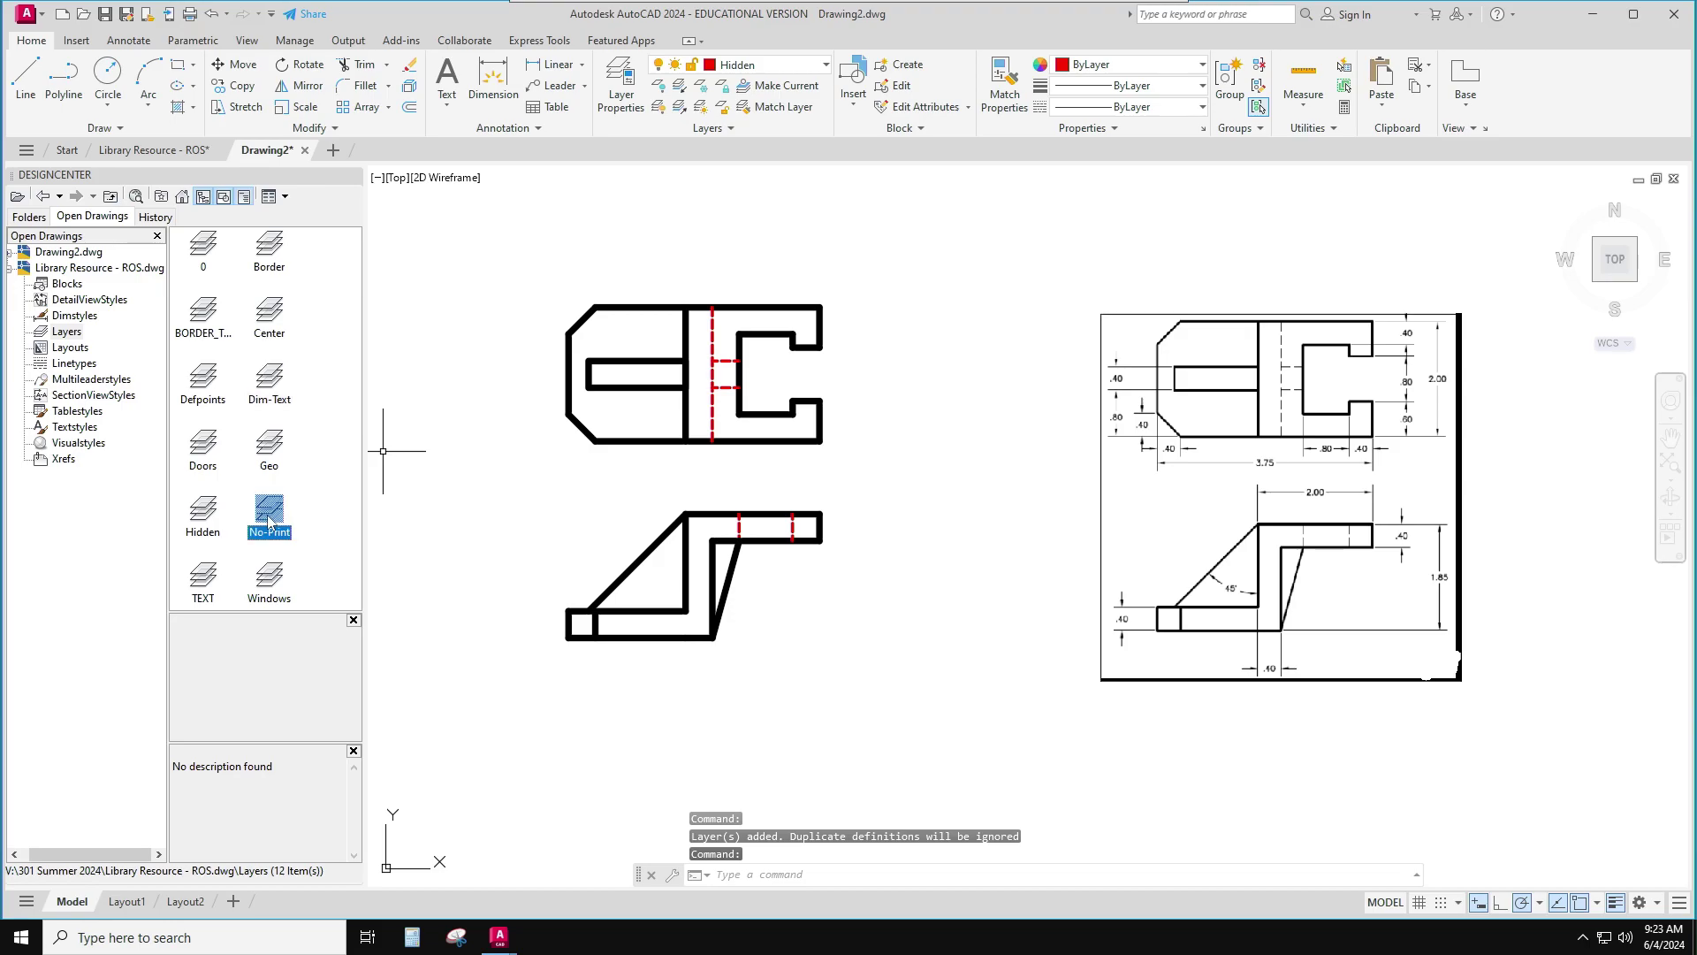
drag(338, 526, 479, 517)
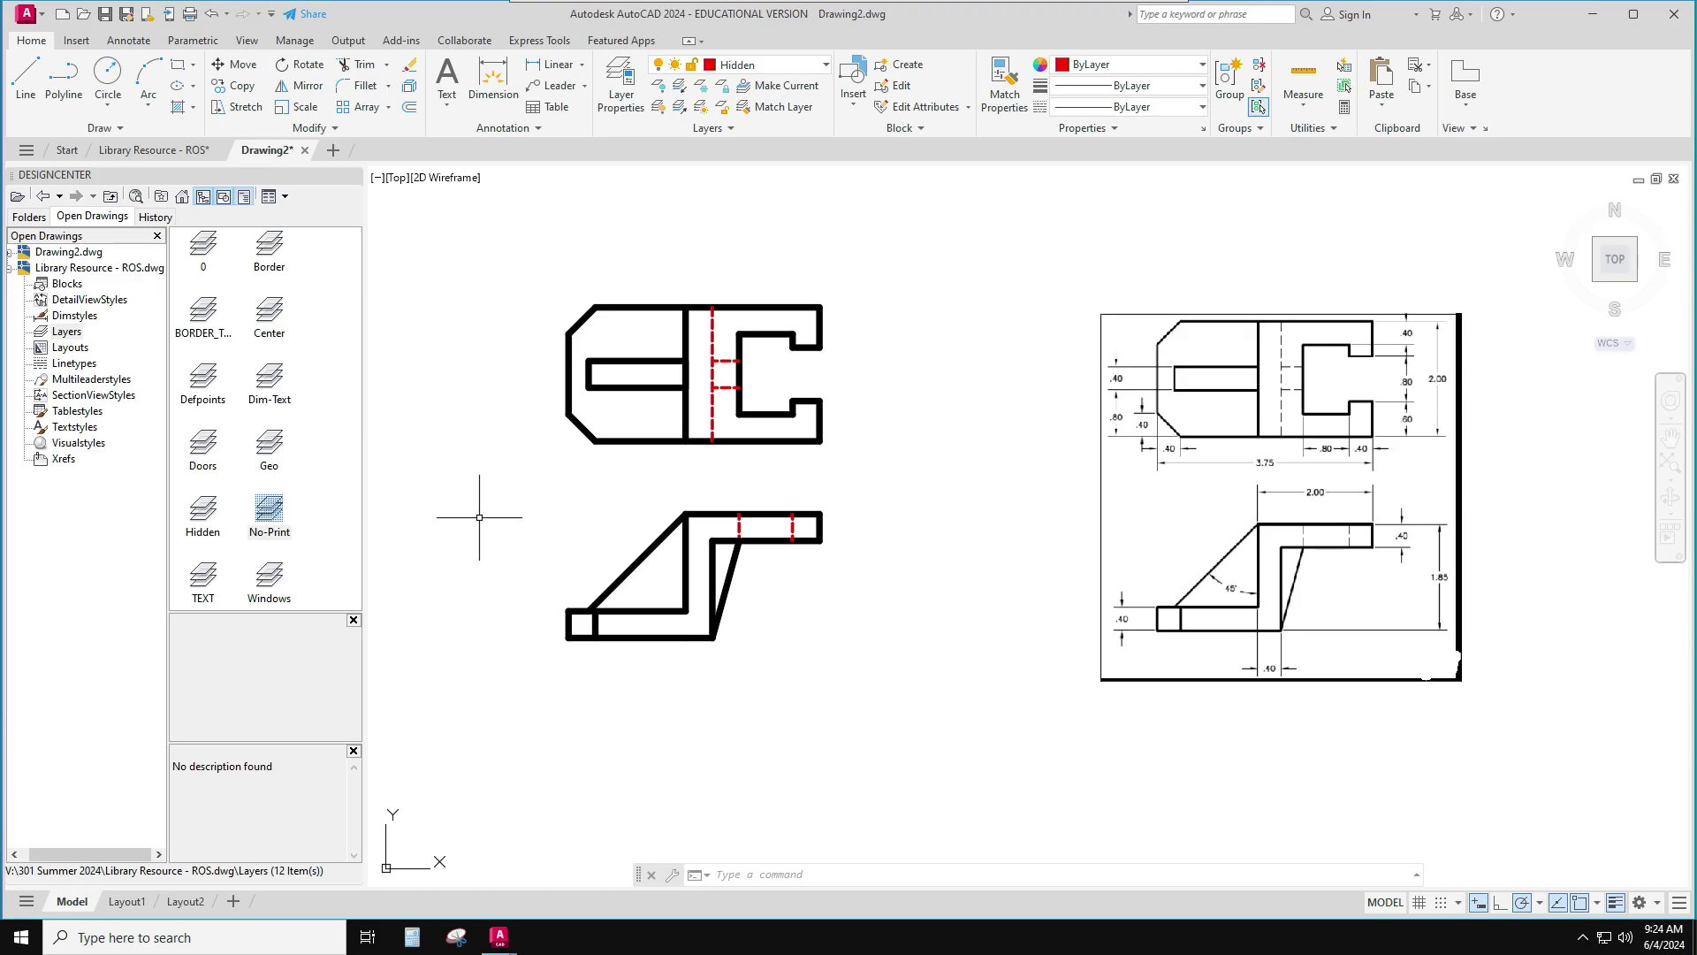
Import the Mech B-Size layout from Library Resource - ROS.dwg into the drawing and open that layout
click(71, 348)
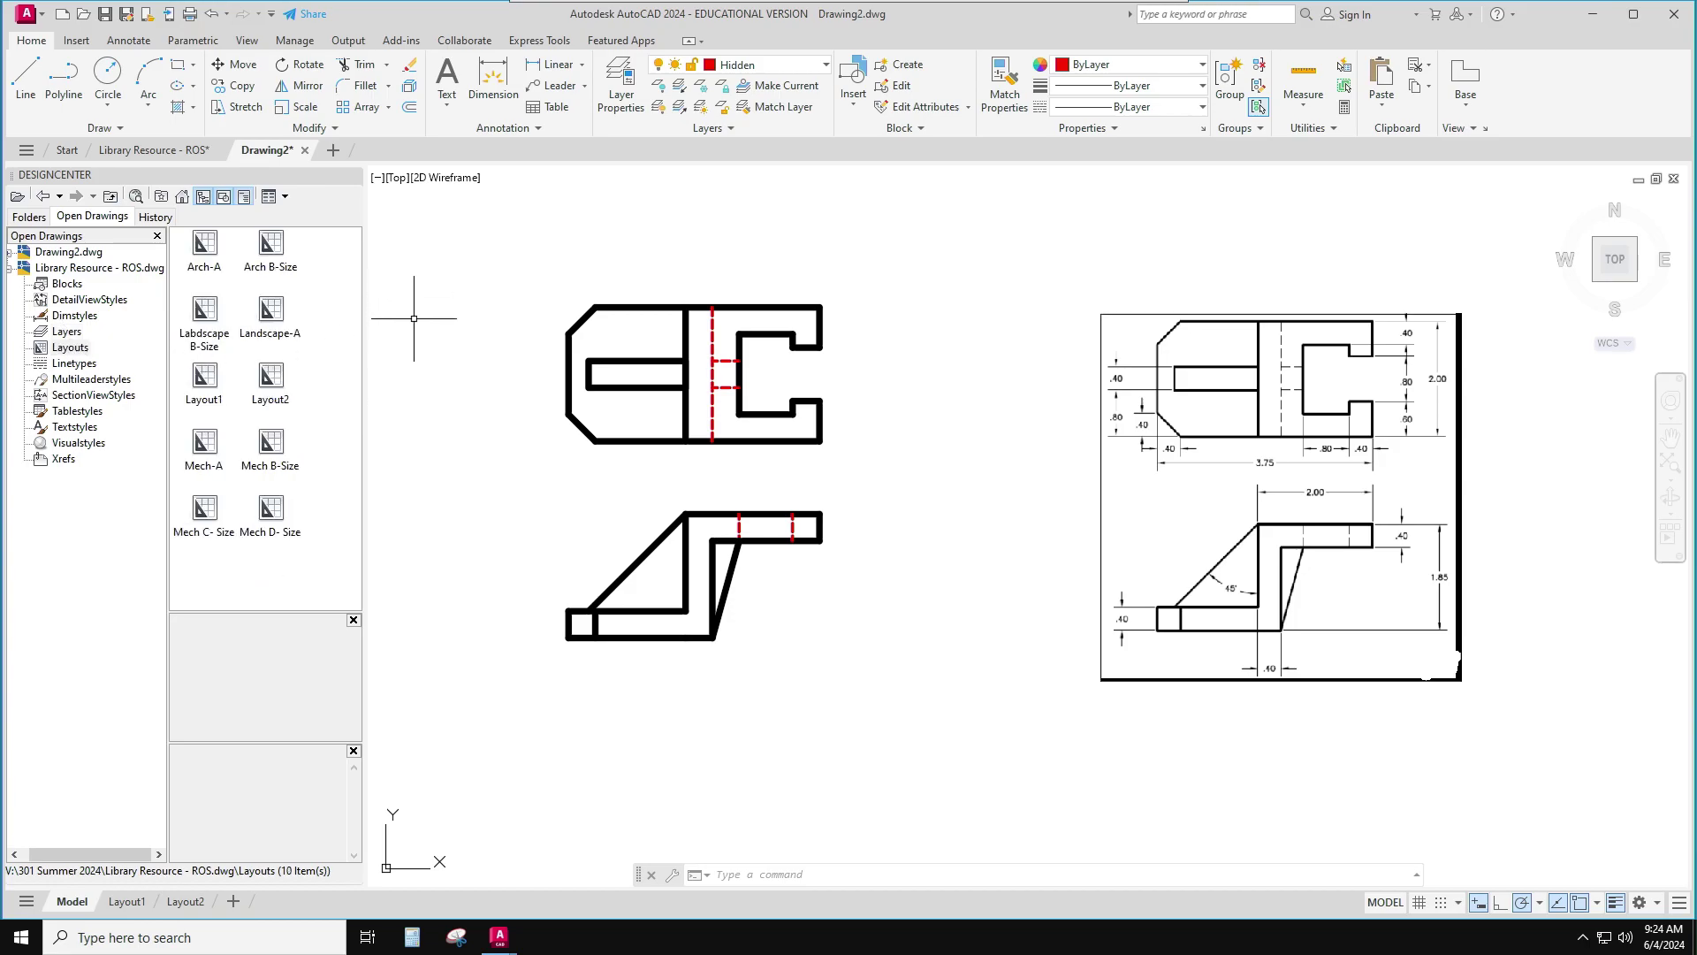
click(279, 443)
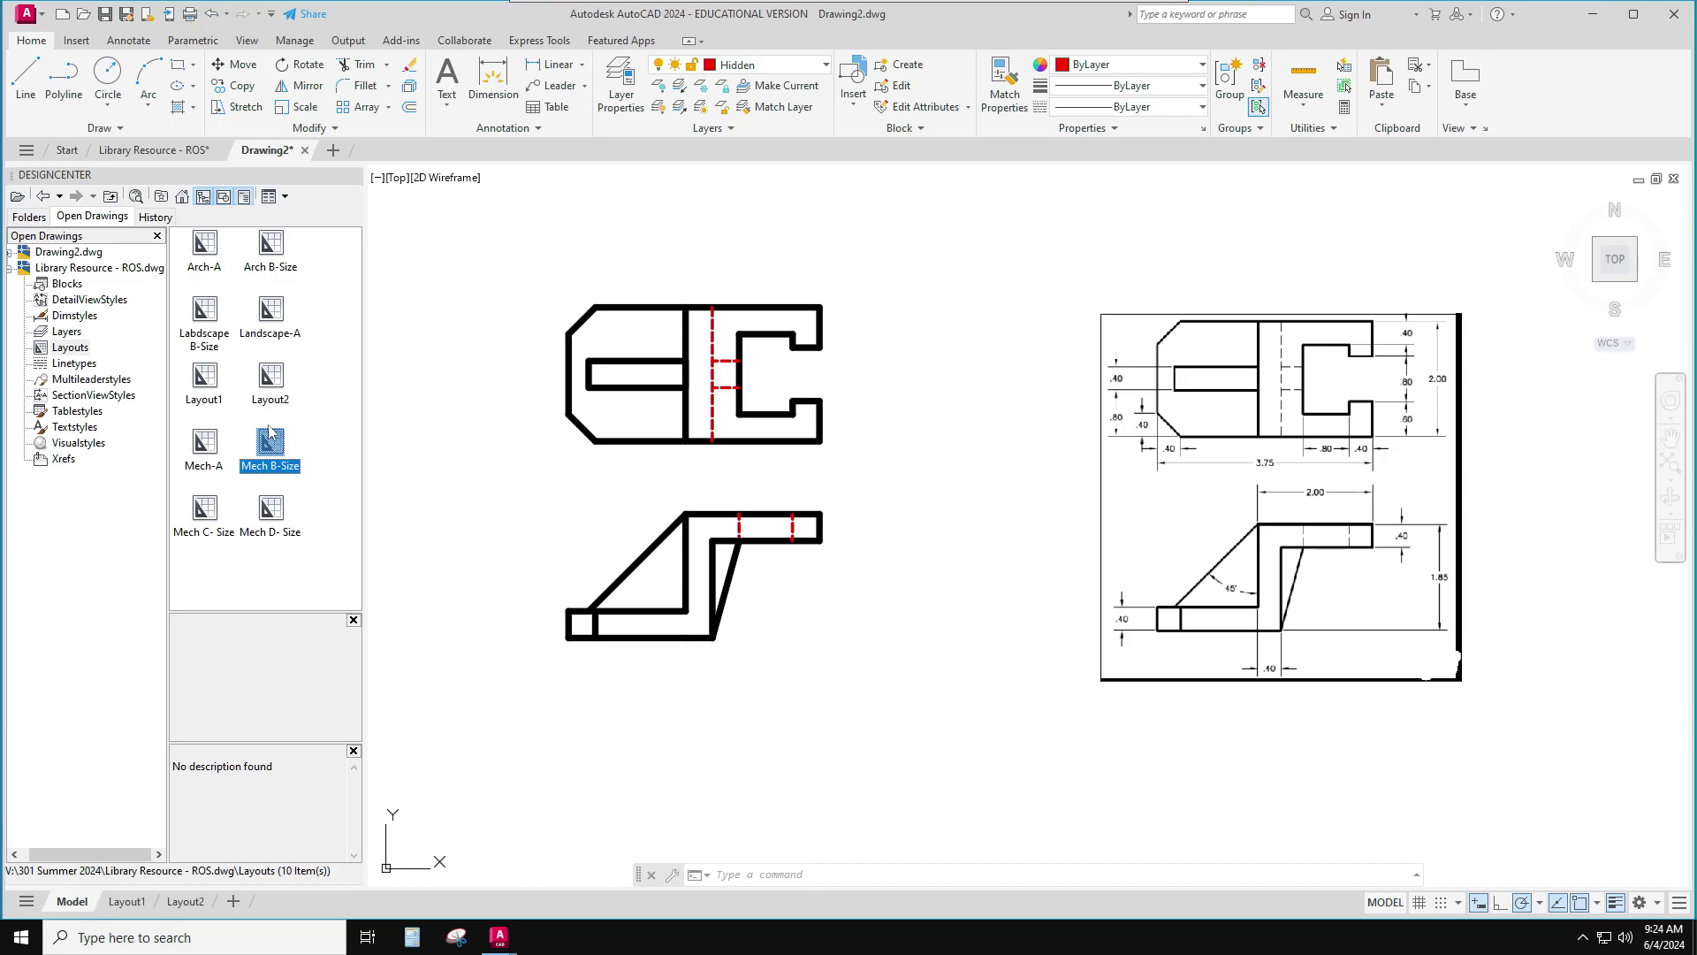
click(70, 348)
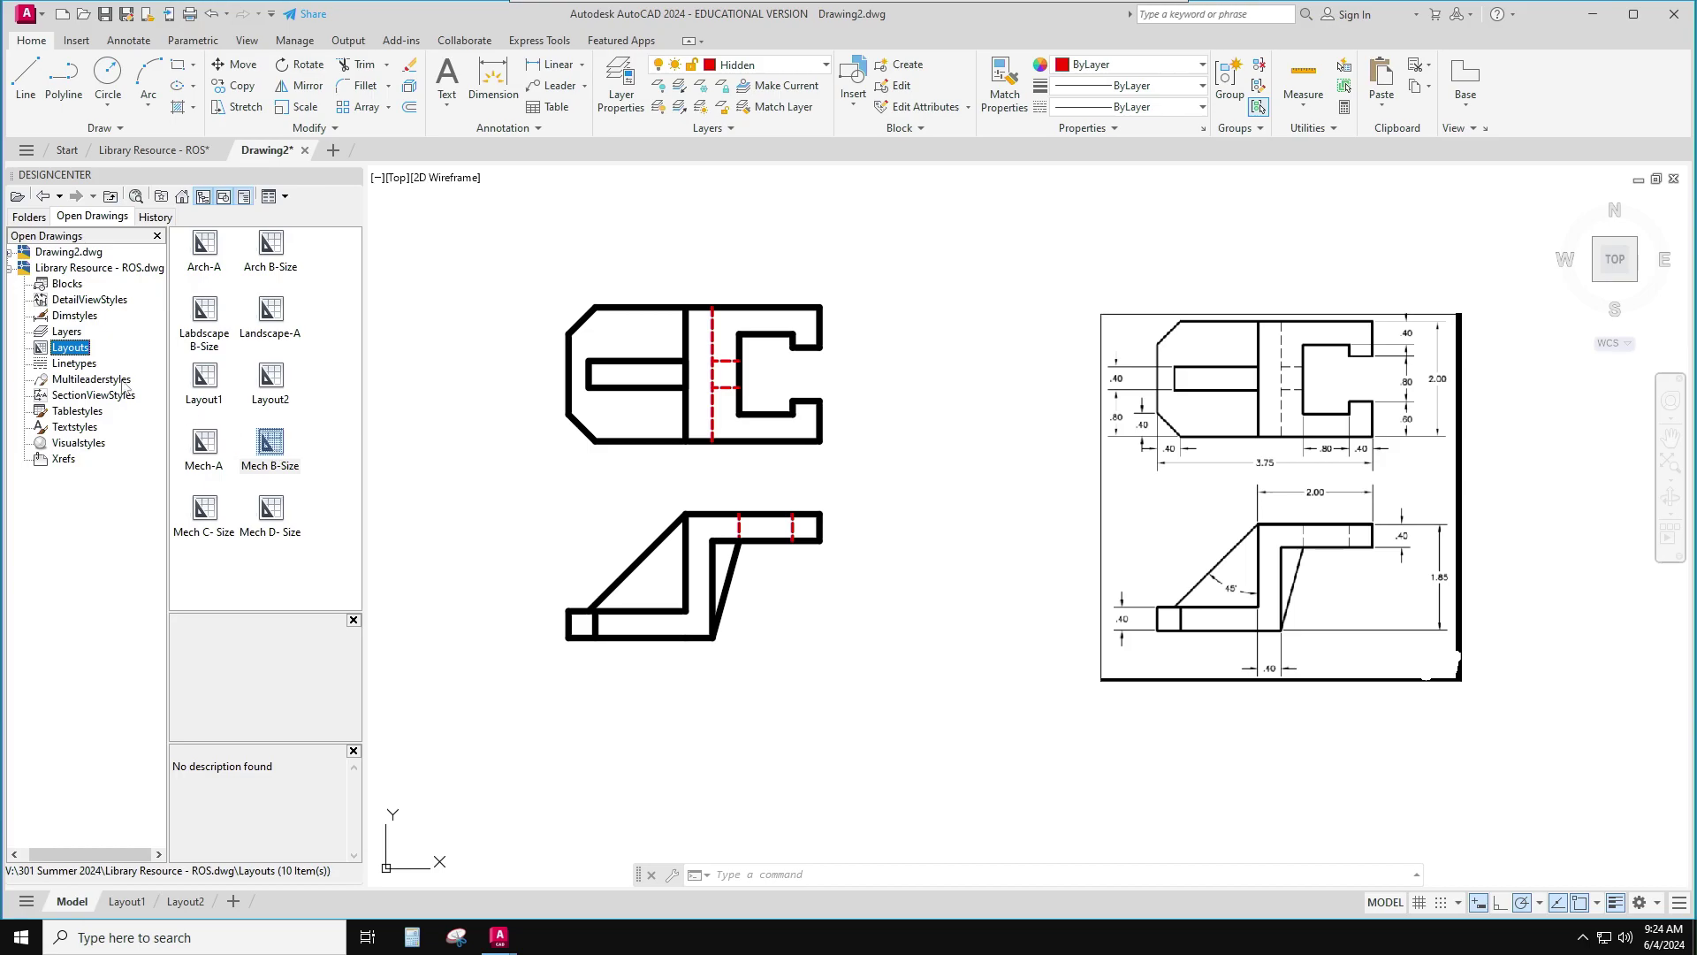
click(272, 449)
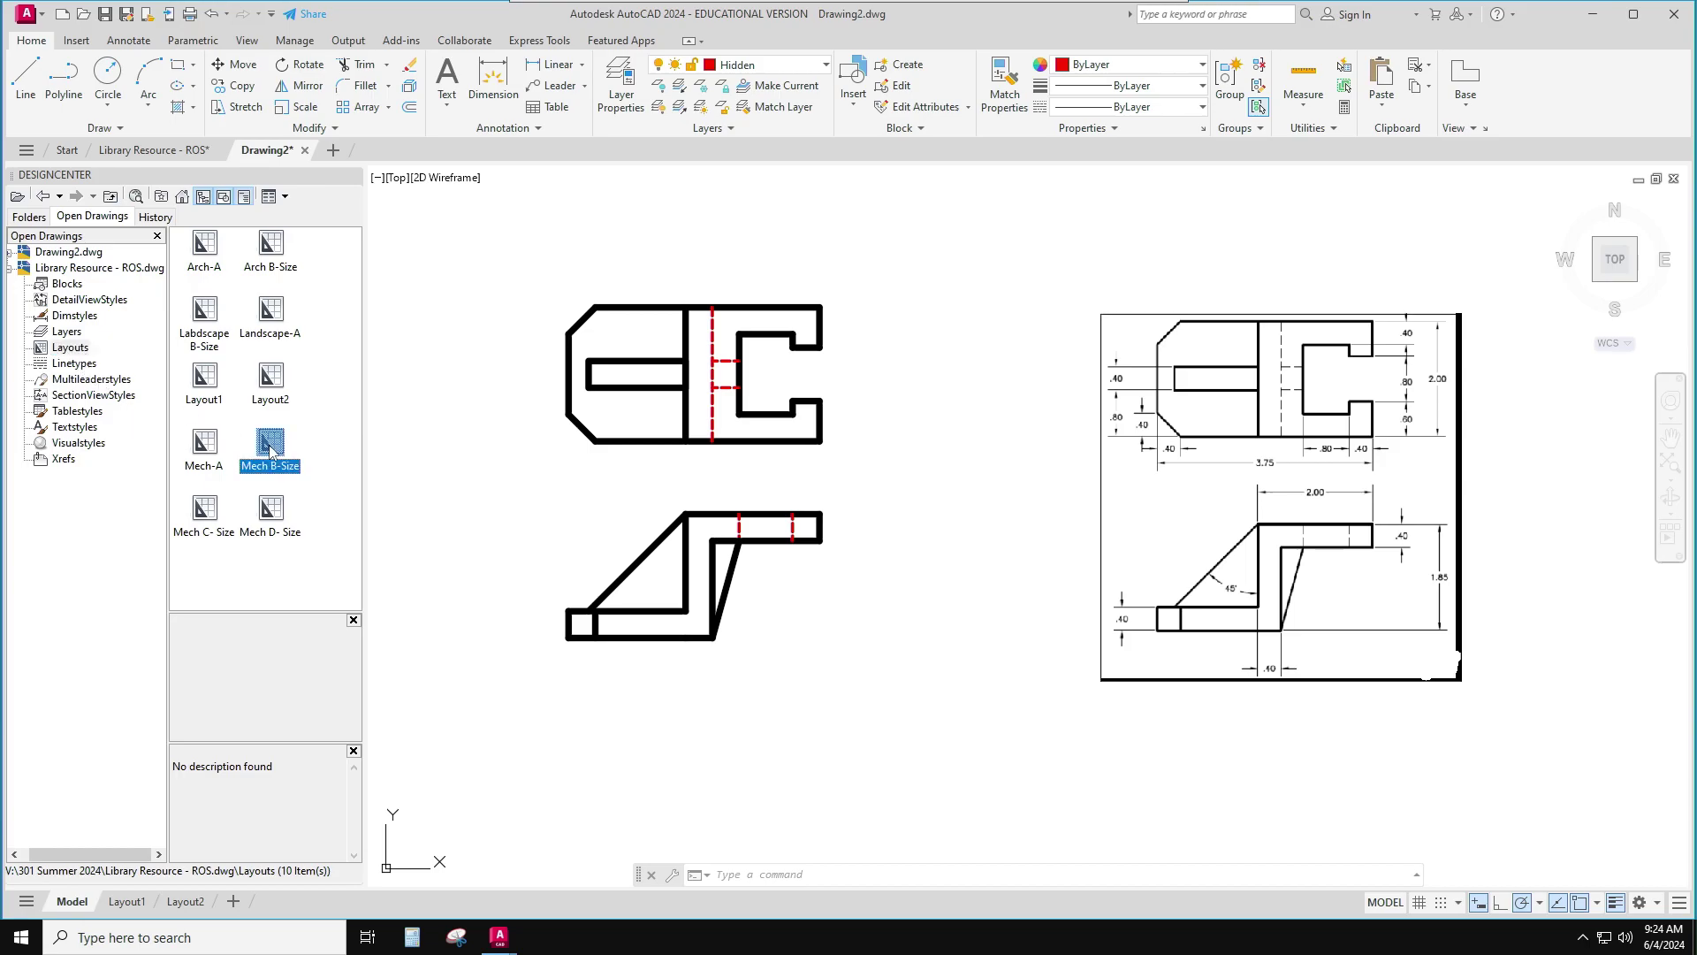
drag(271, 451, 475, 475)
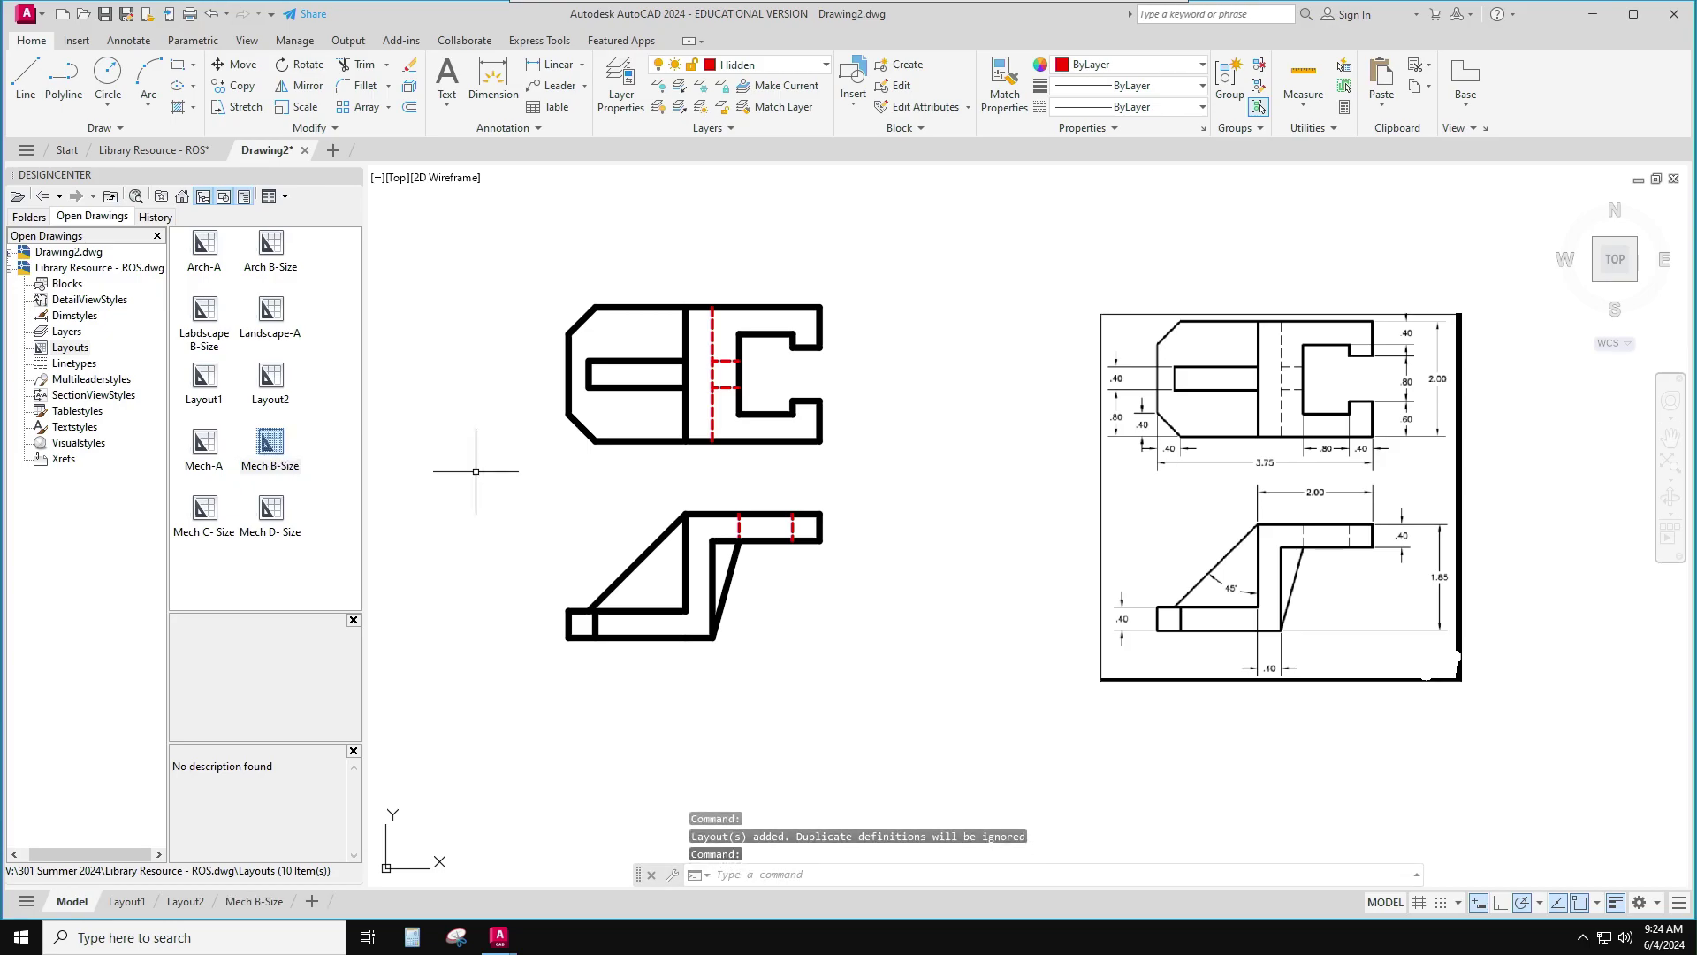
click(240, 902)
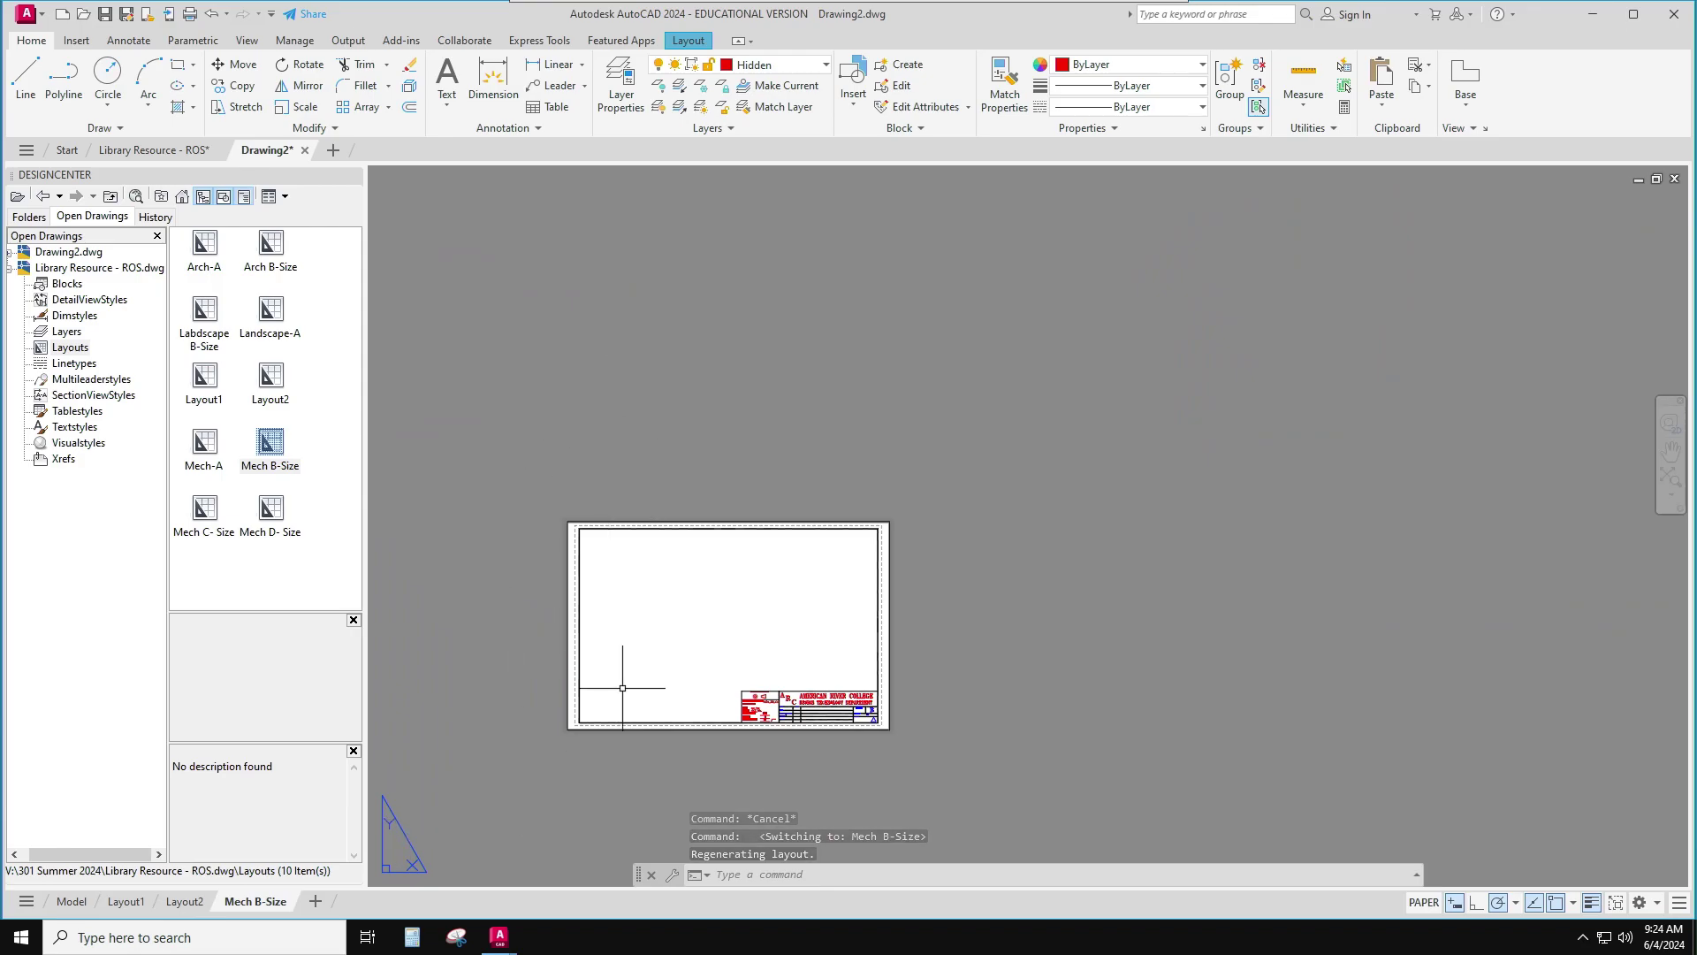
scroll(641, 715, up, 2)
middle_drag(667, 686, 688, 715)
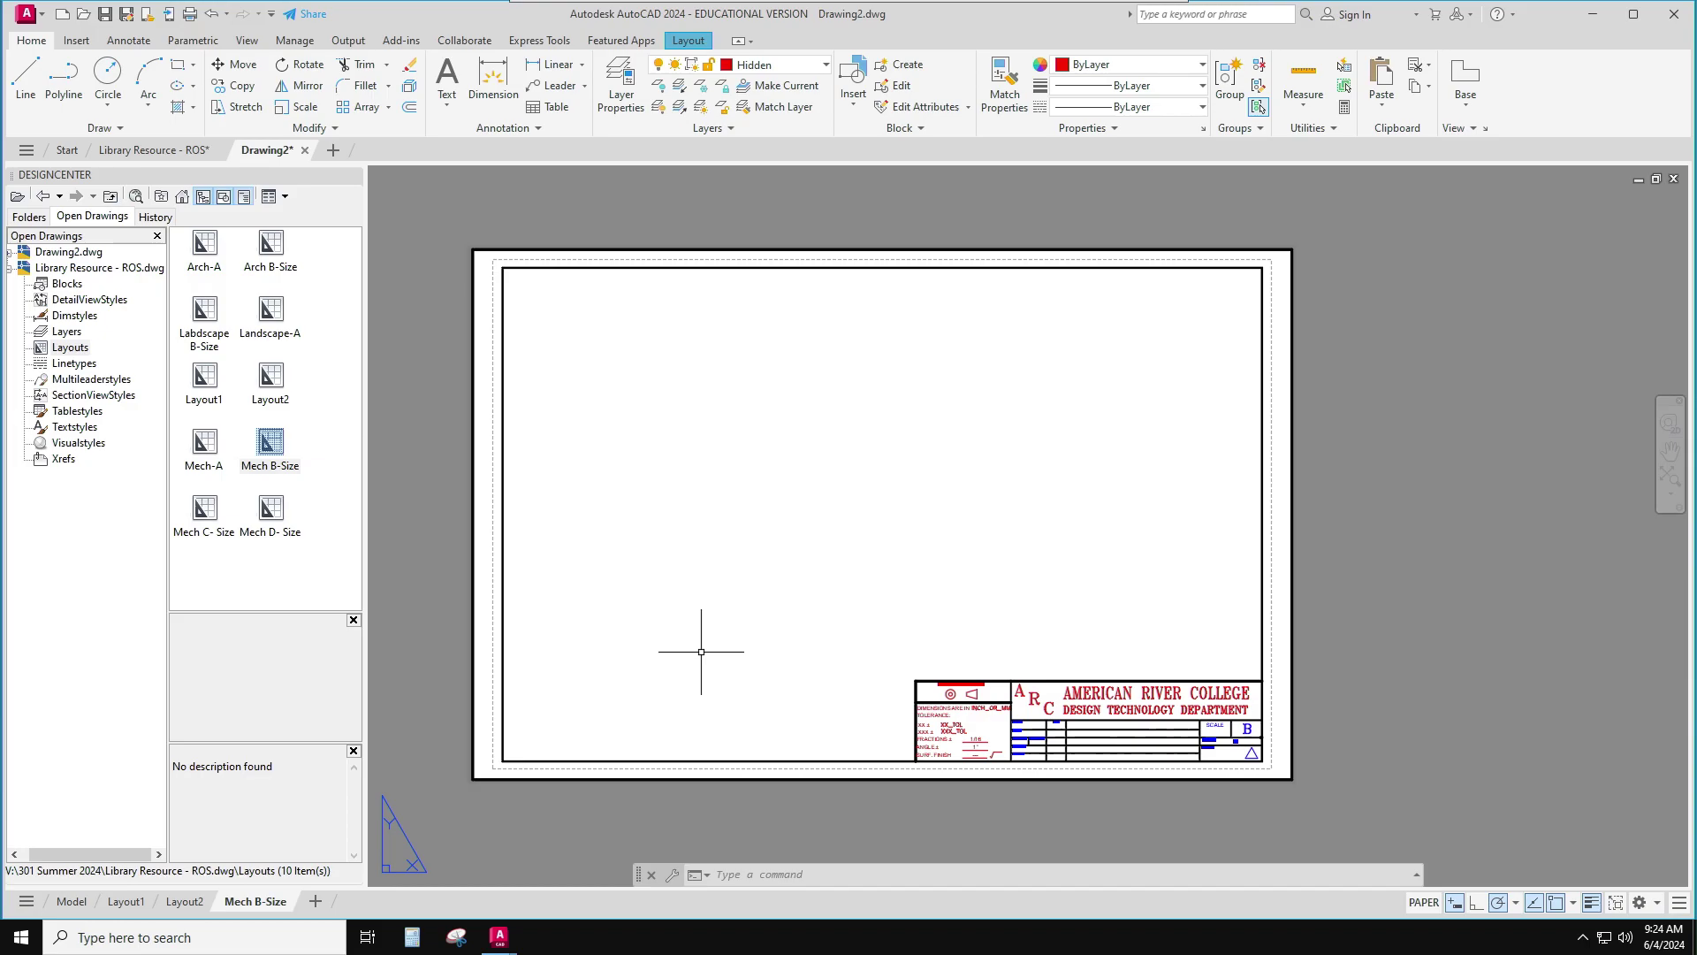
On the No-Print layer, create a rectangular viewport from the border's upper-left corner to the title block's upper-right corner
click(770, 66)
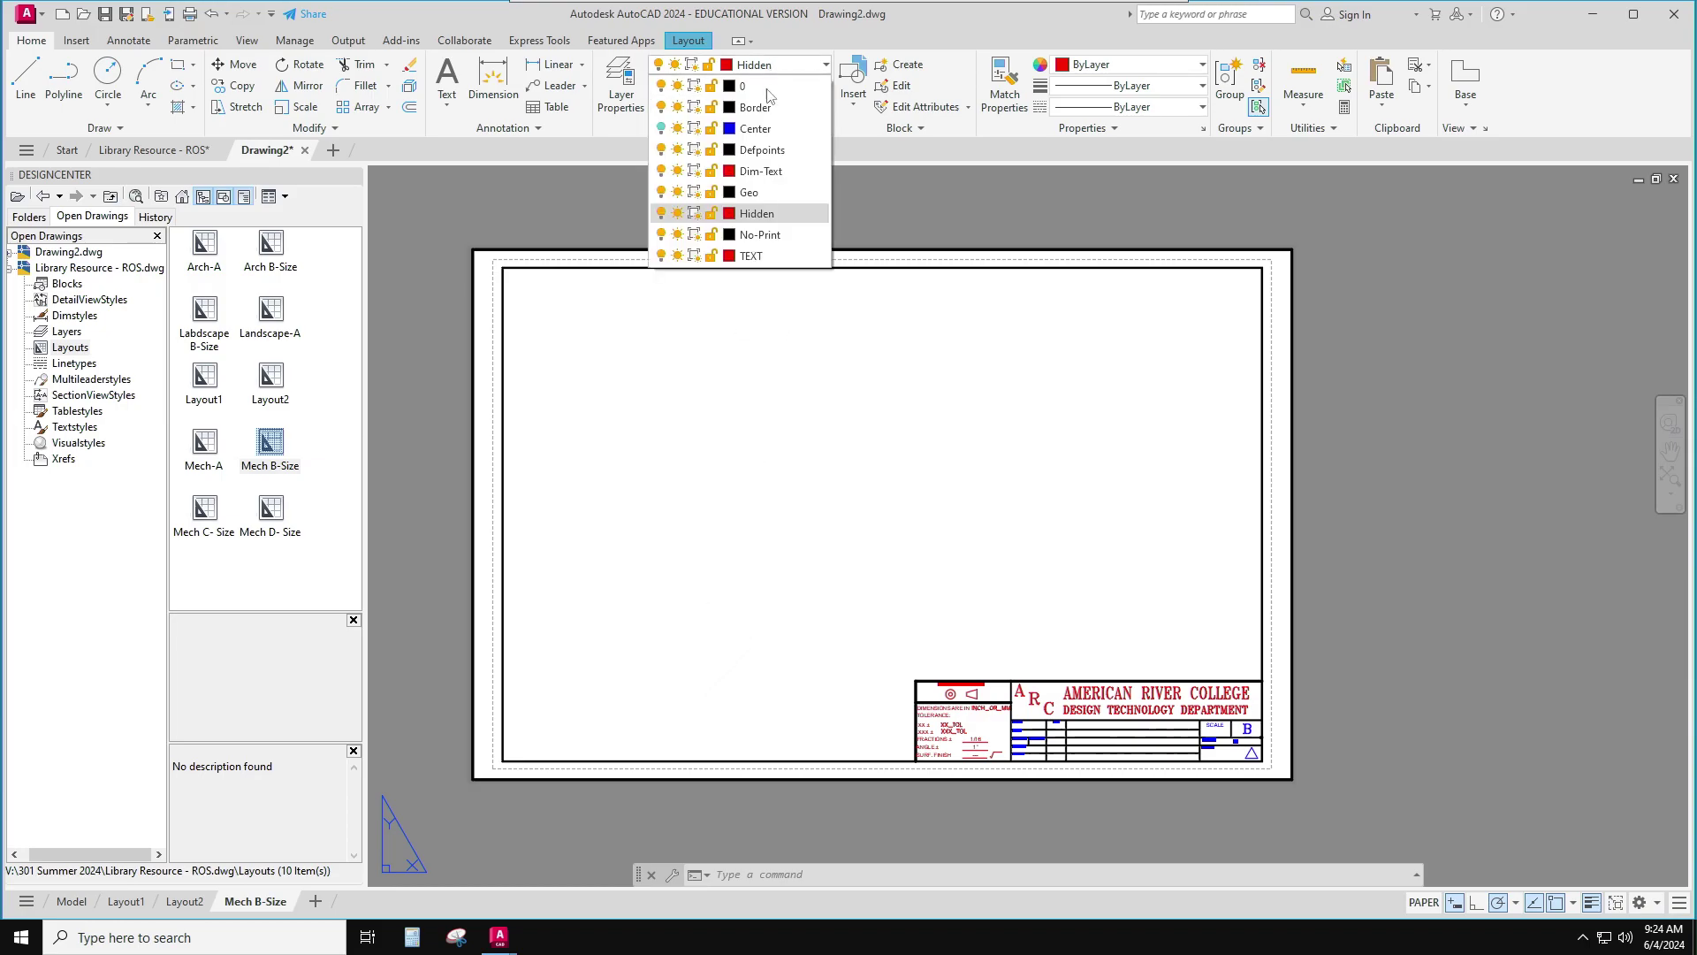
click(761, 235)
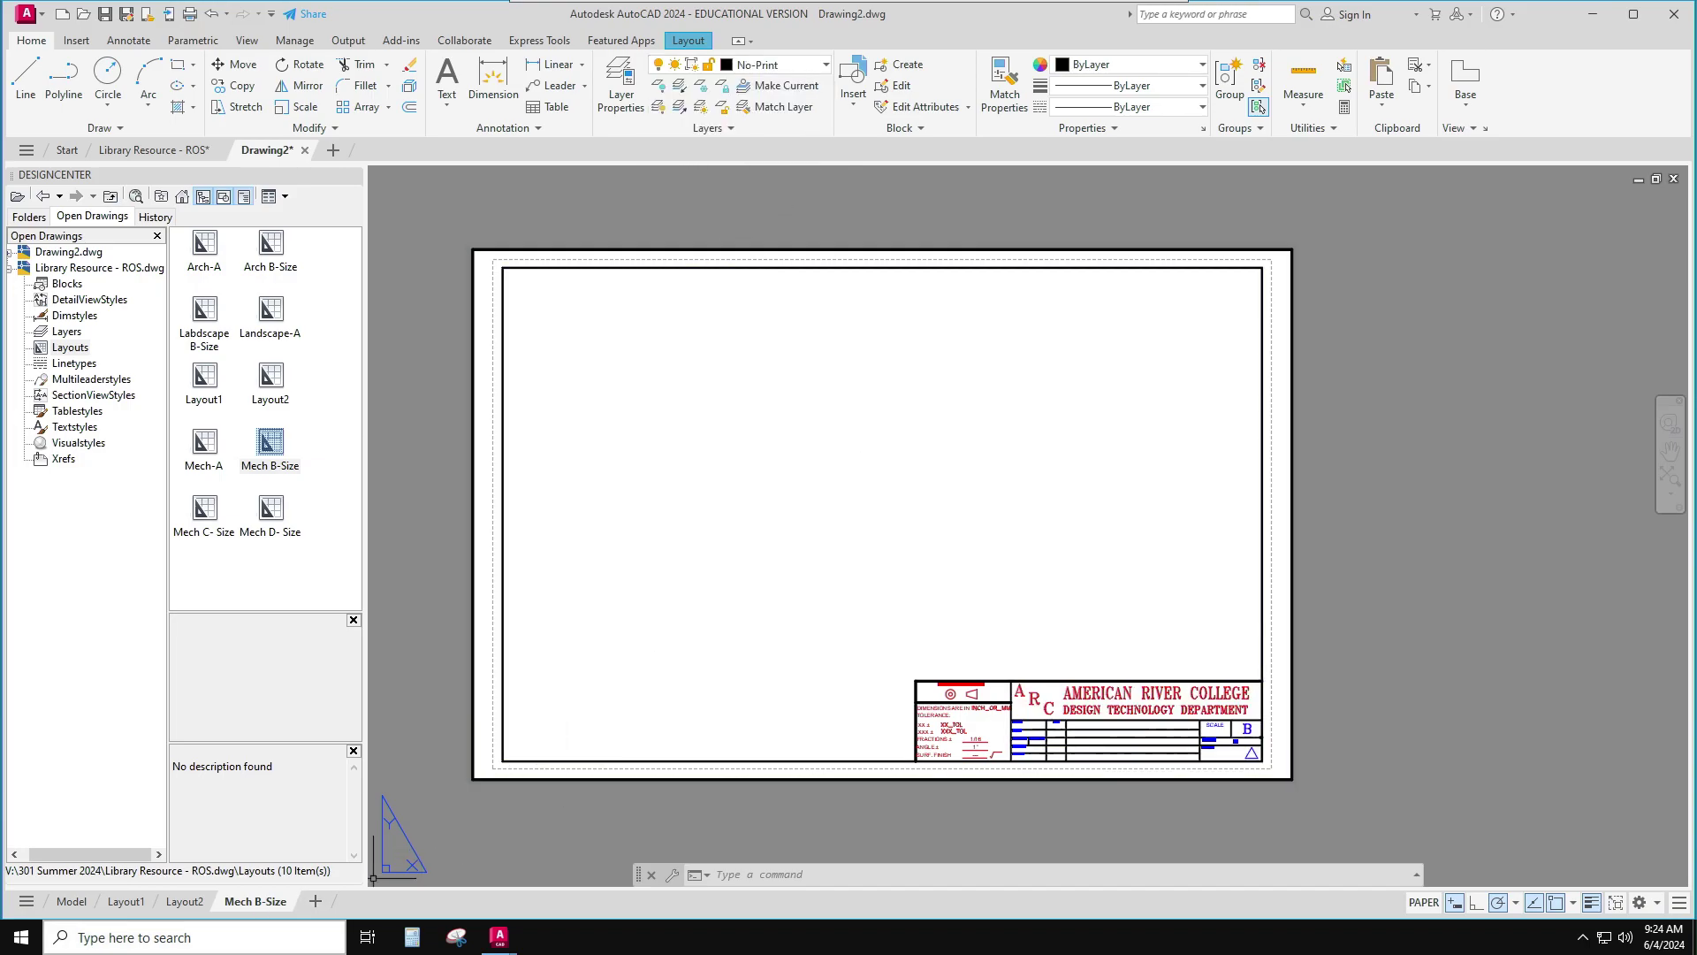
click(251, 905)
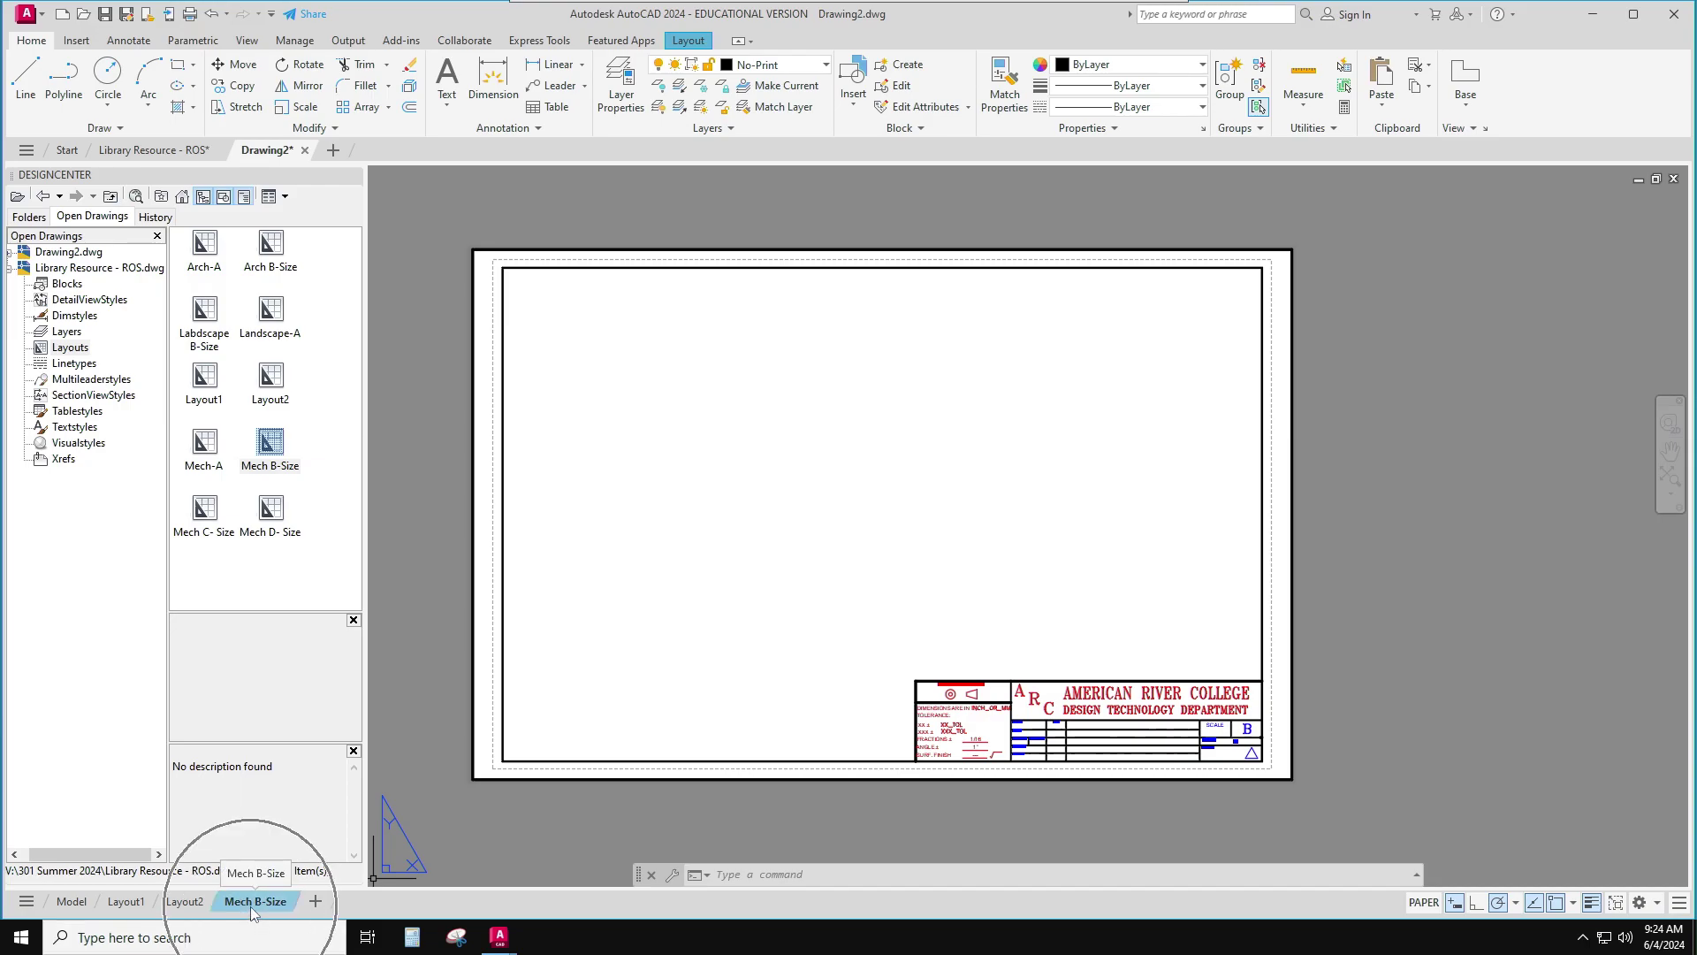
click(690, 42)
click(690, 41)
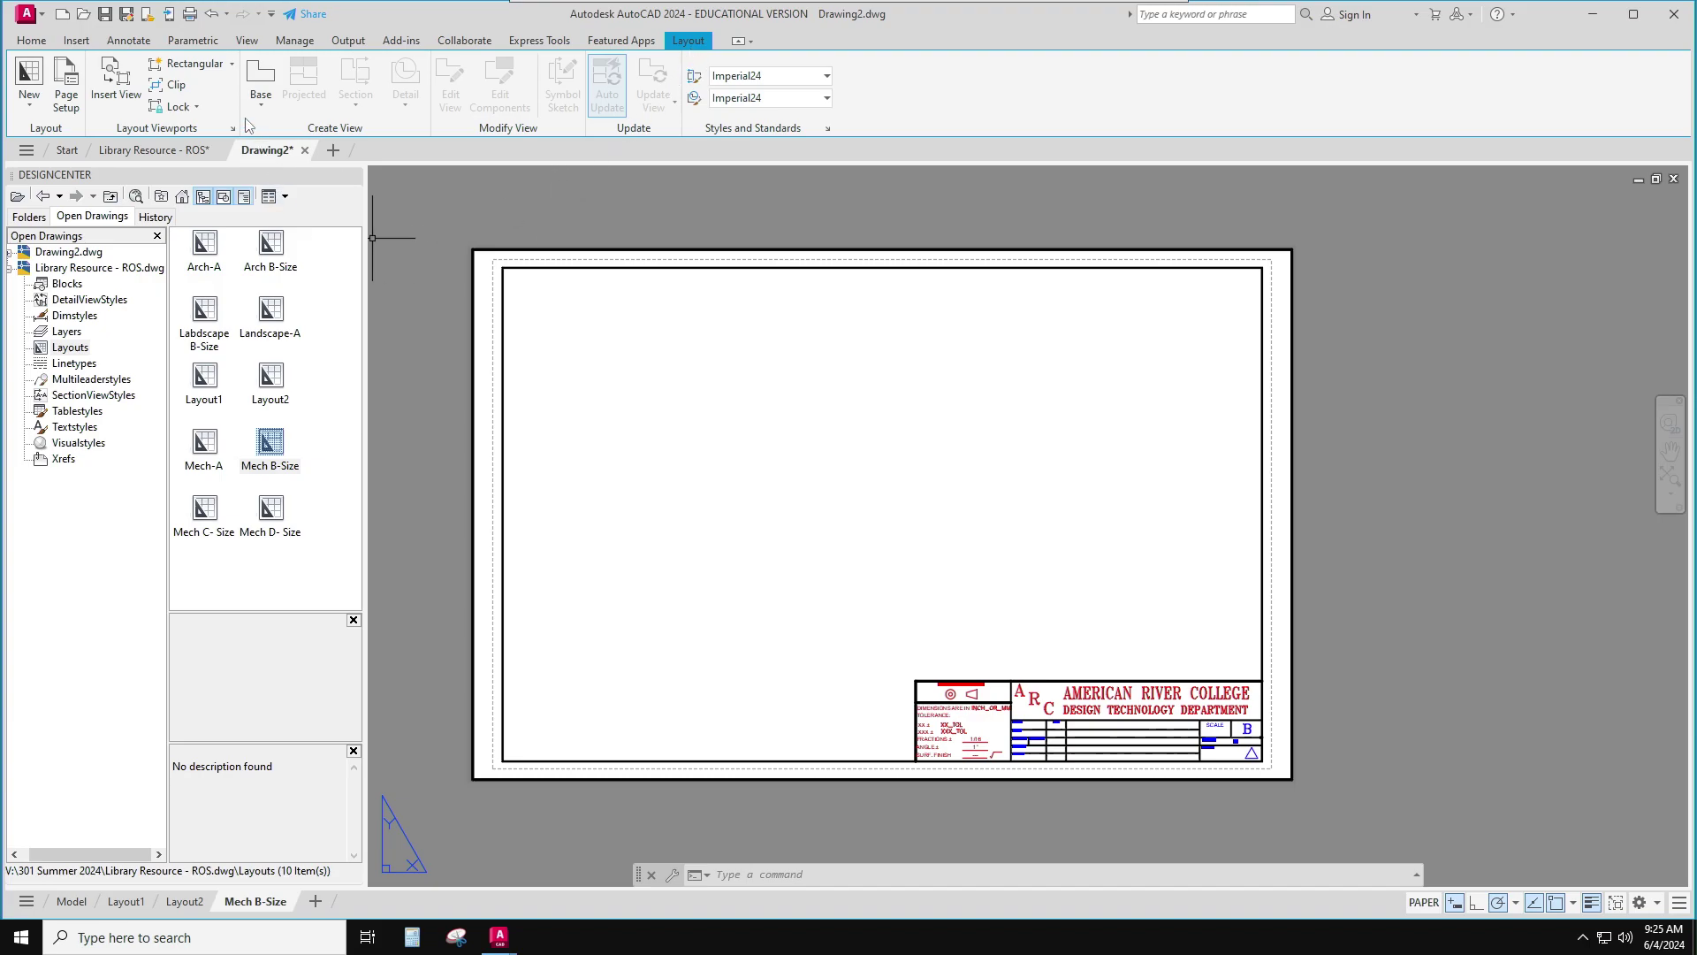
click(194, 64)
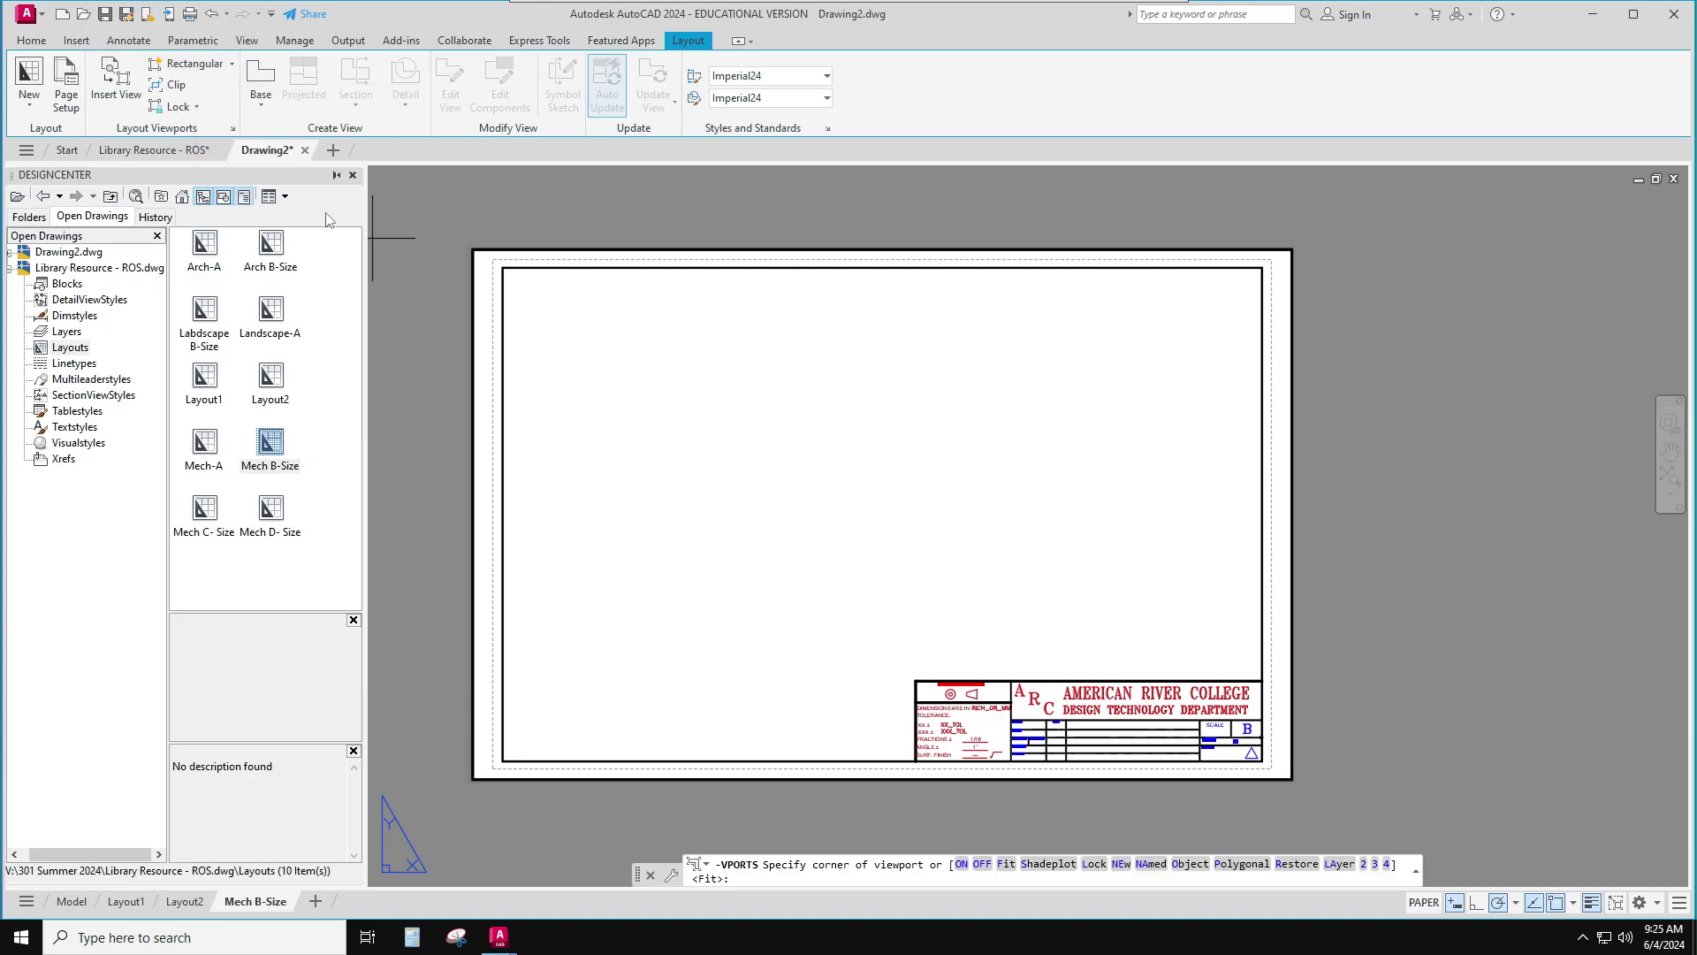
click(503, 267)
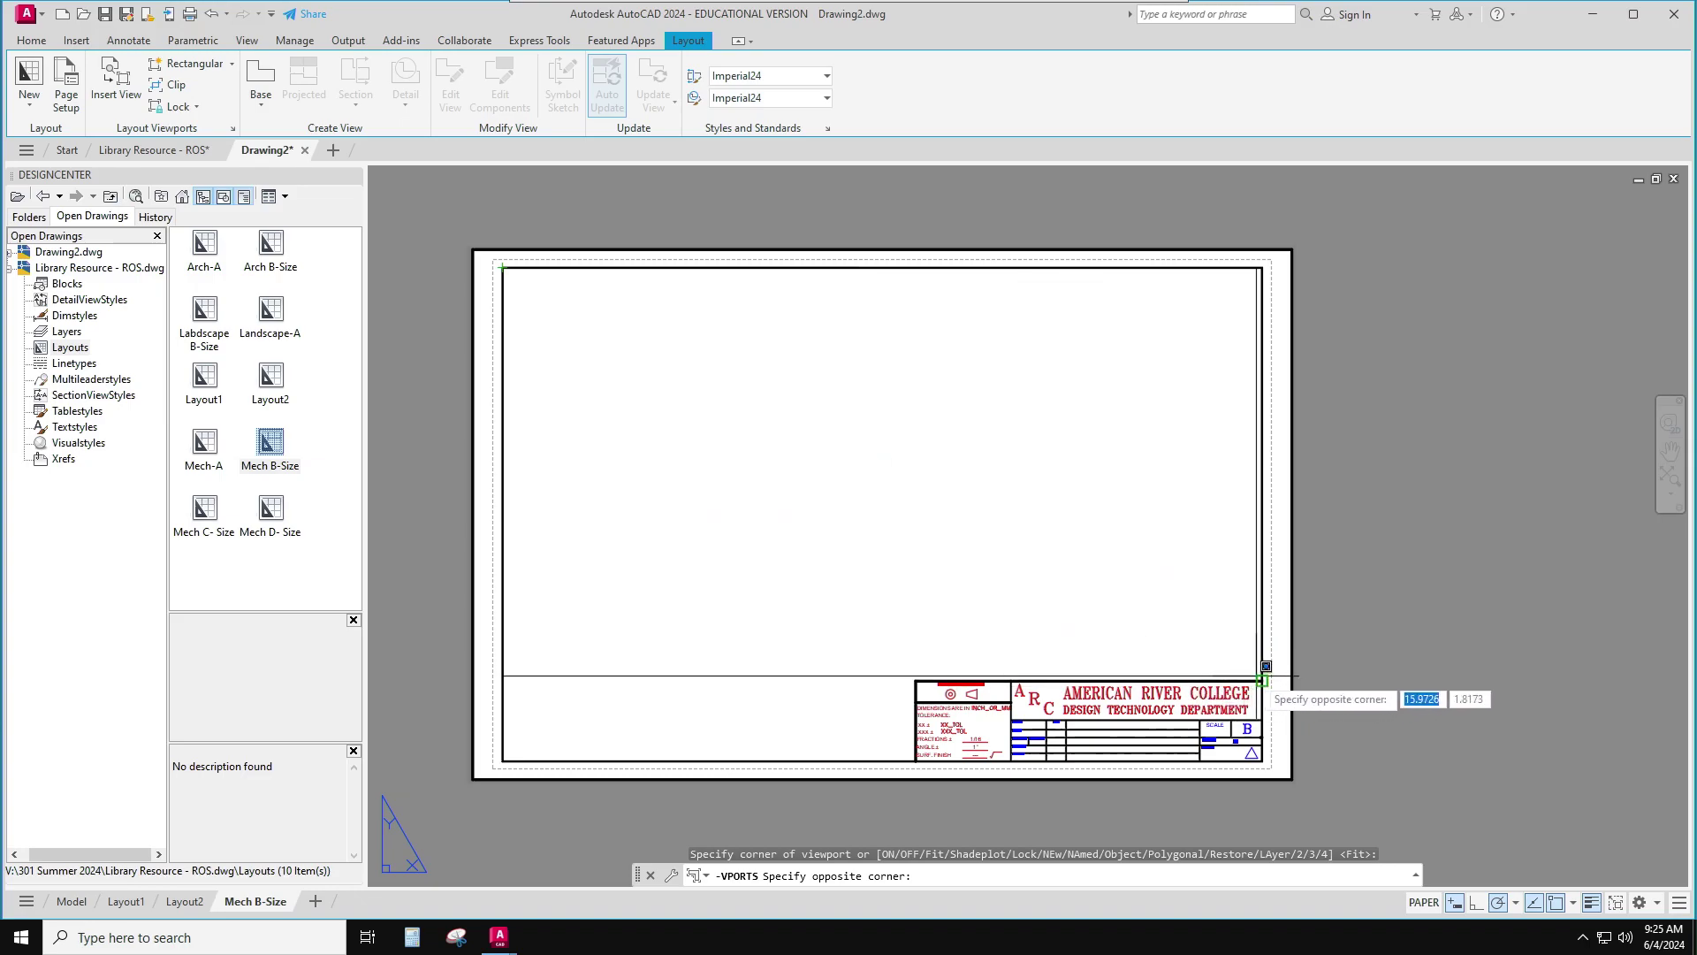
key(ctrl)
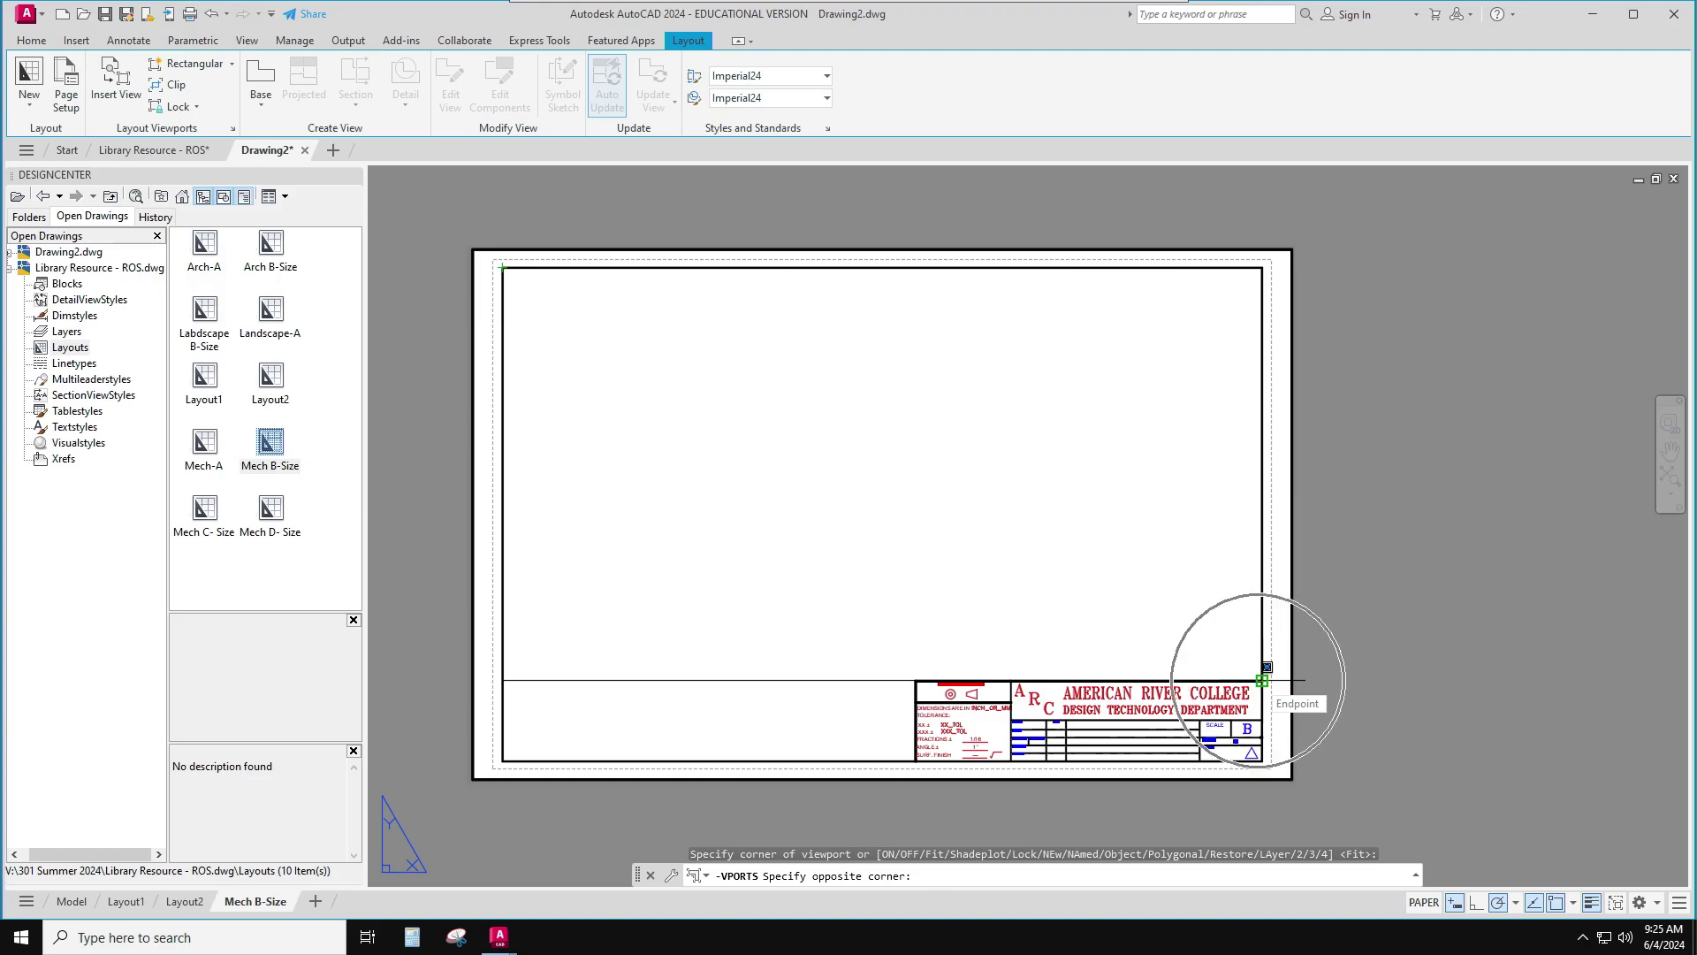
click(1262, 681)
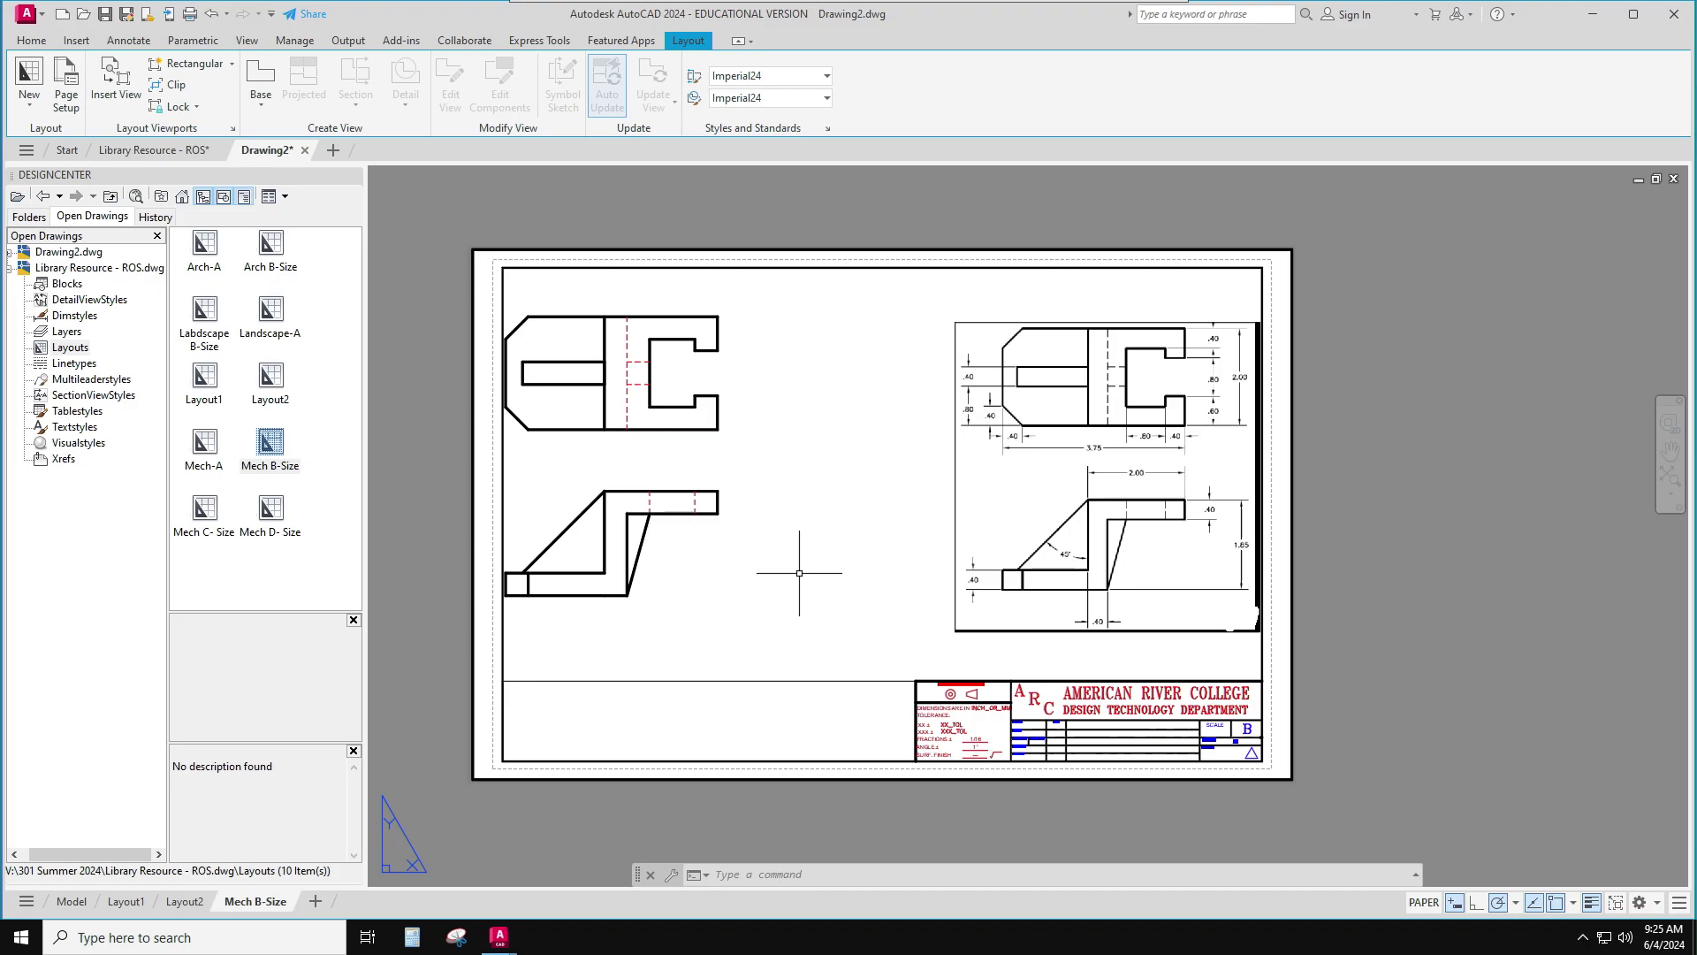
Set the viewport's scale to 1:1, shift the bracket views toward the middle of the sheet, and return to paper space
click(1424, 903)
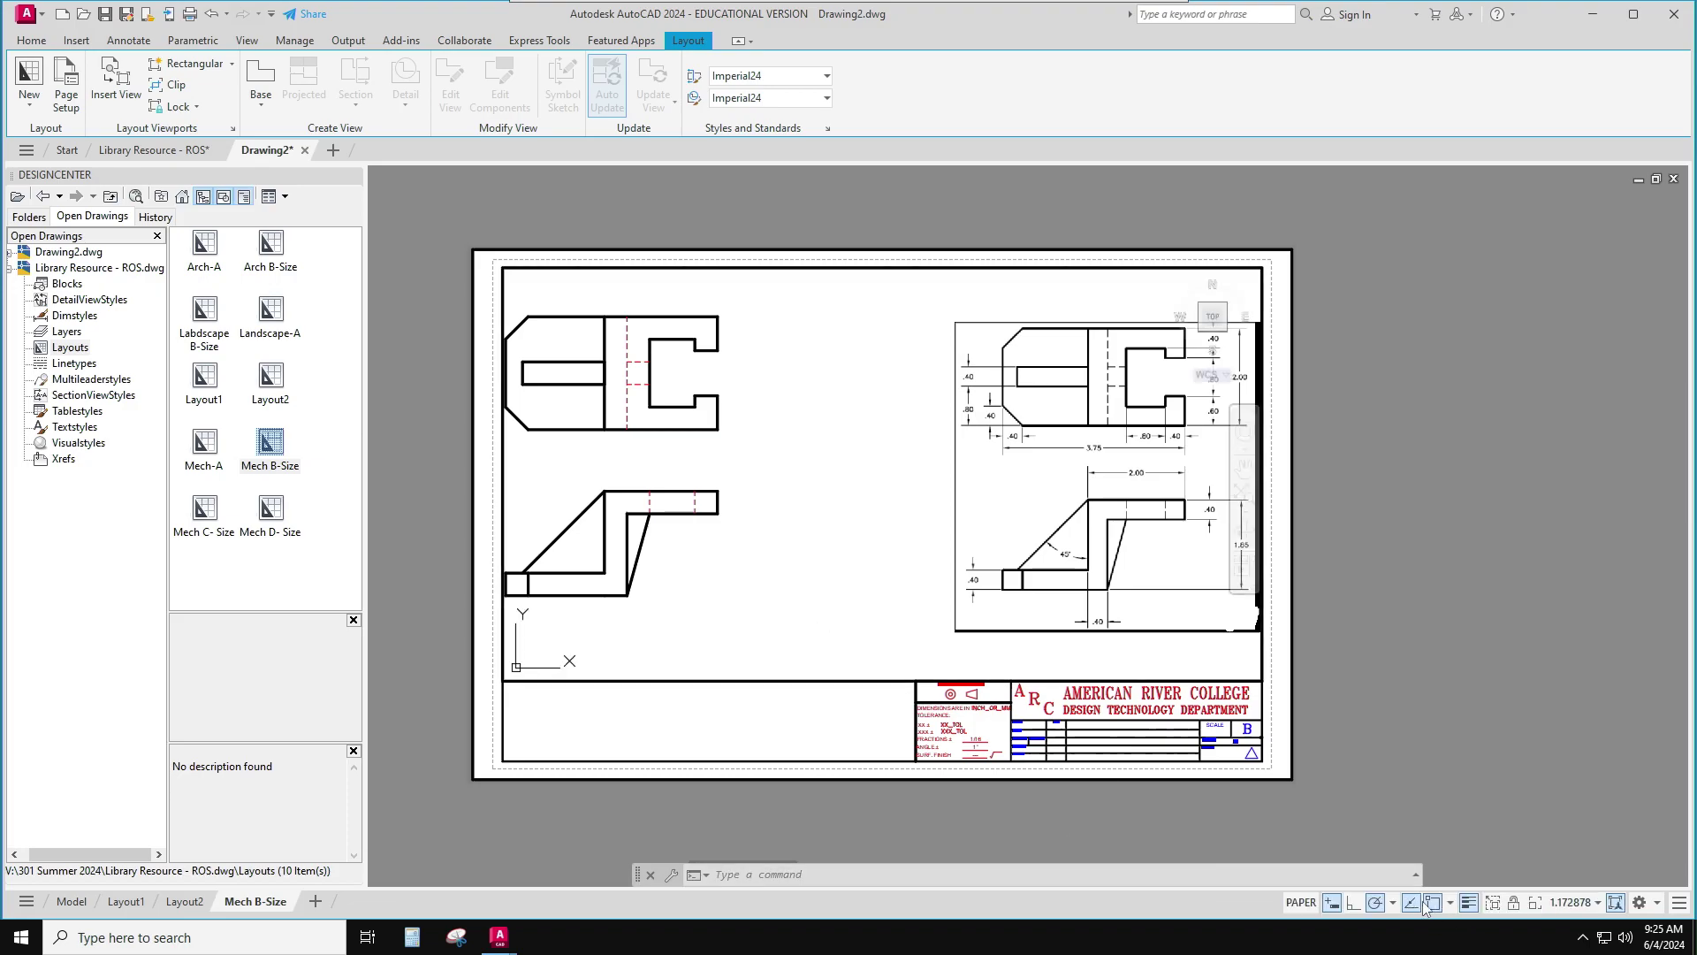
click(1597, 902)
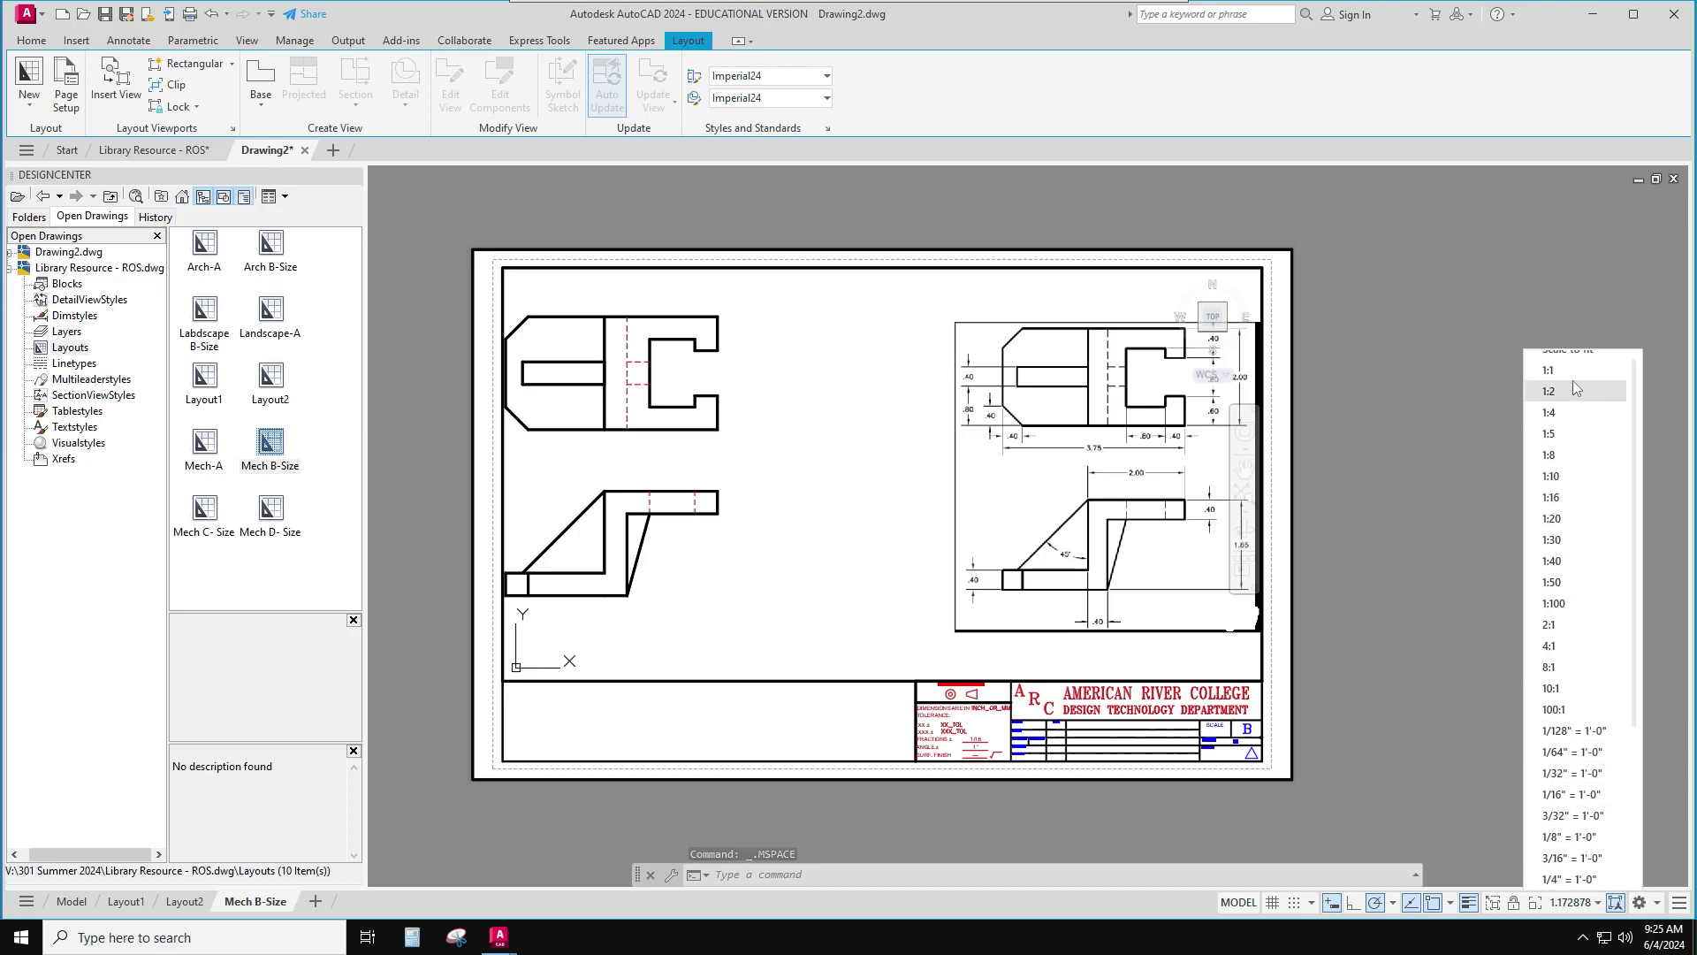
click(1572, 380)
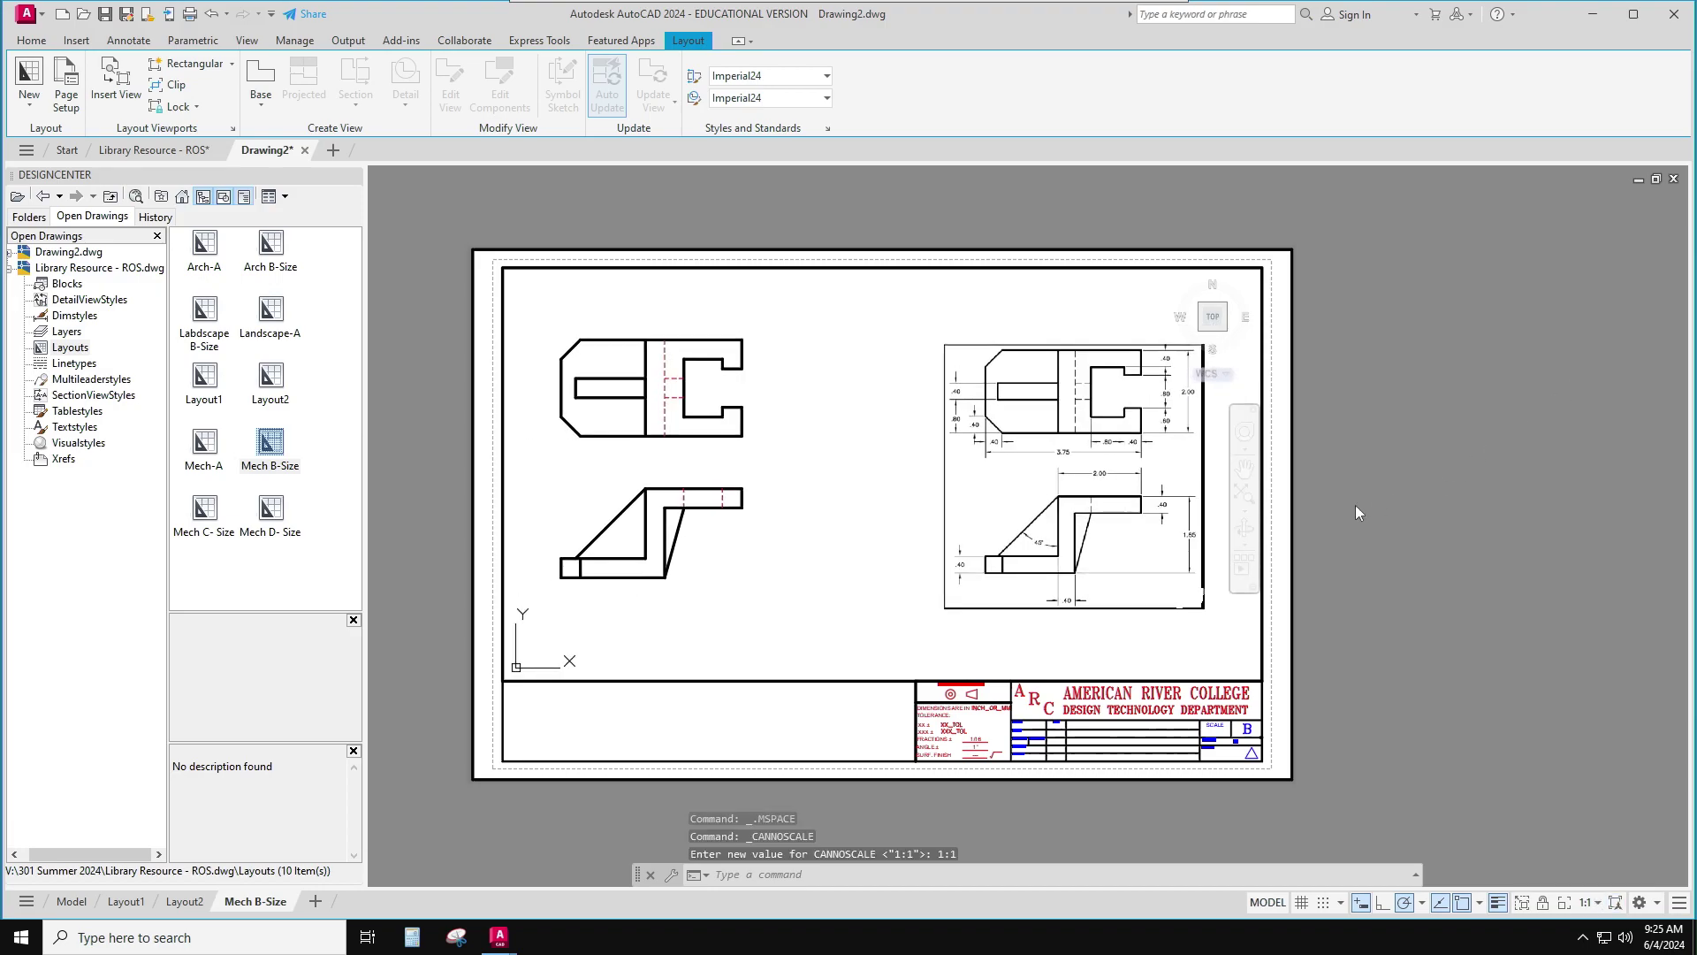
middle_drag(802, 500, 938, 515)
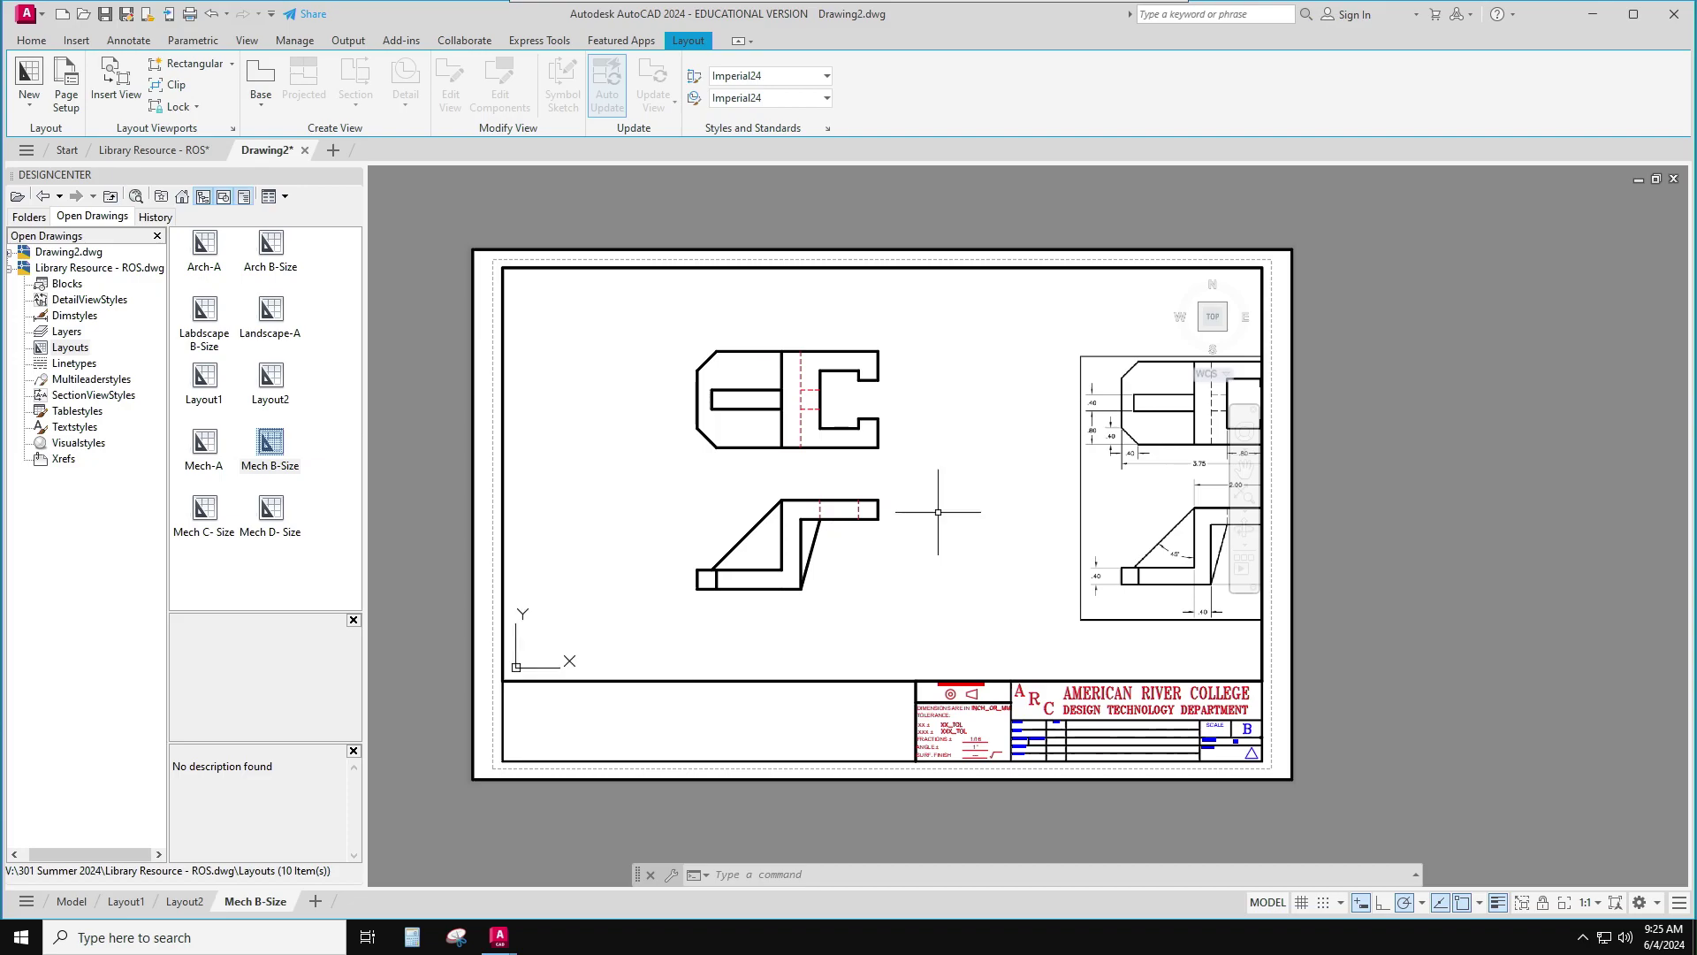
click(1268, 901)
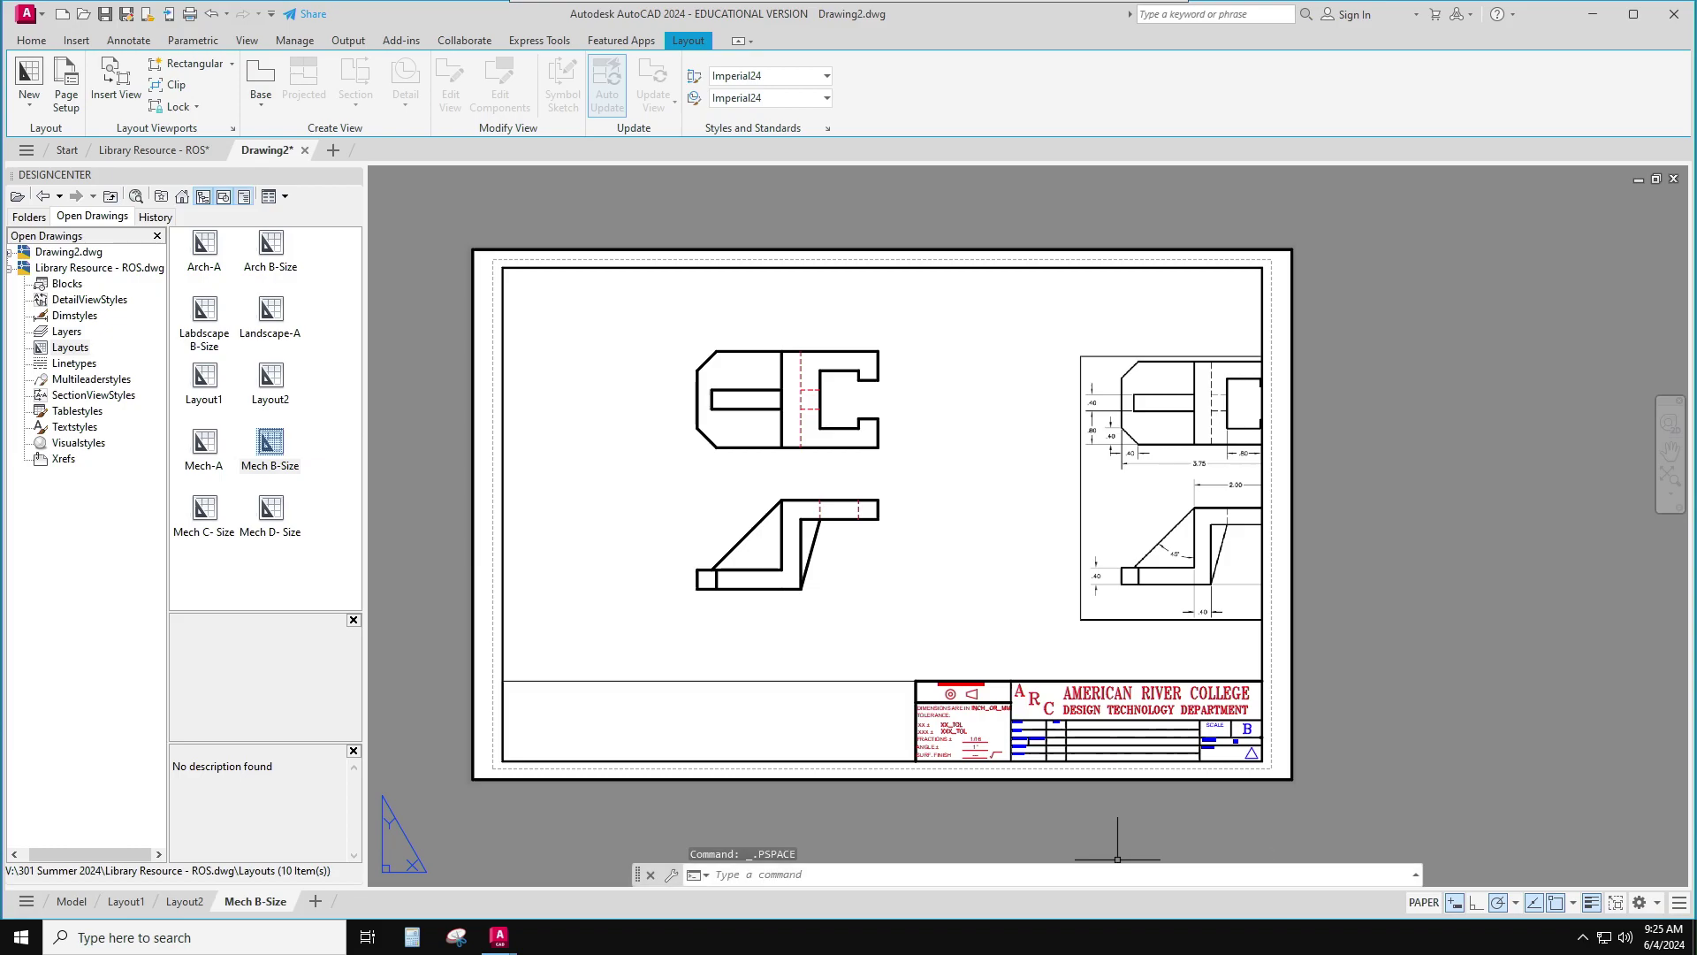
Narrow the viewport to the title block's vertical divider beside the college logo so the reference image is cropped out
click(858, 680)
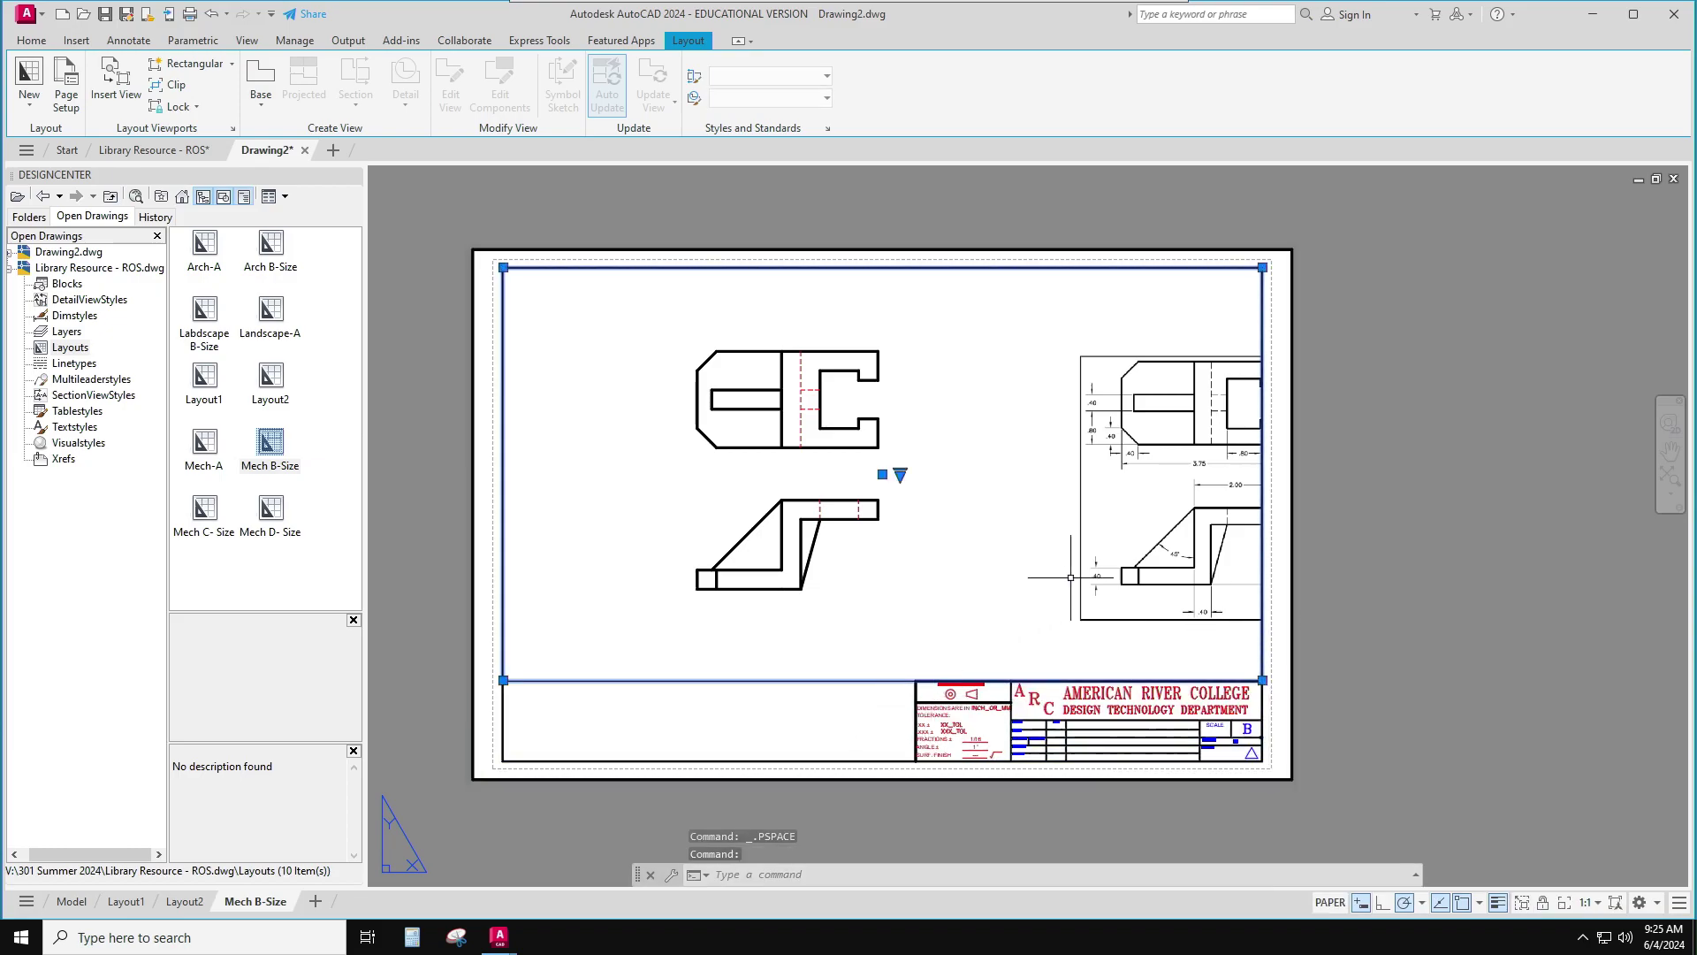
click(1262, 679)
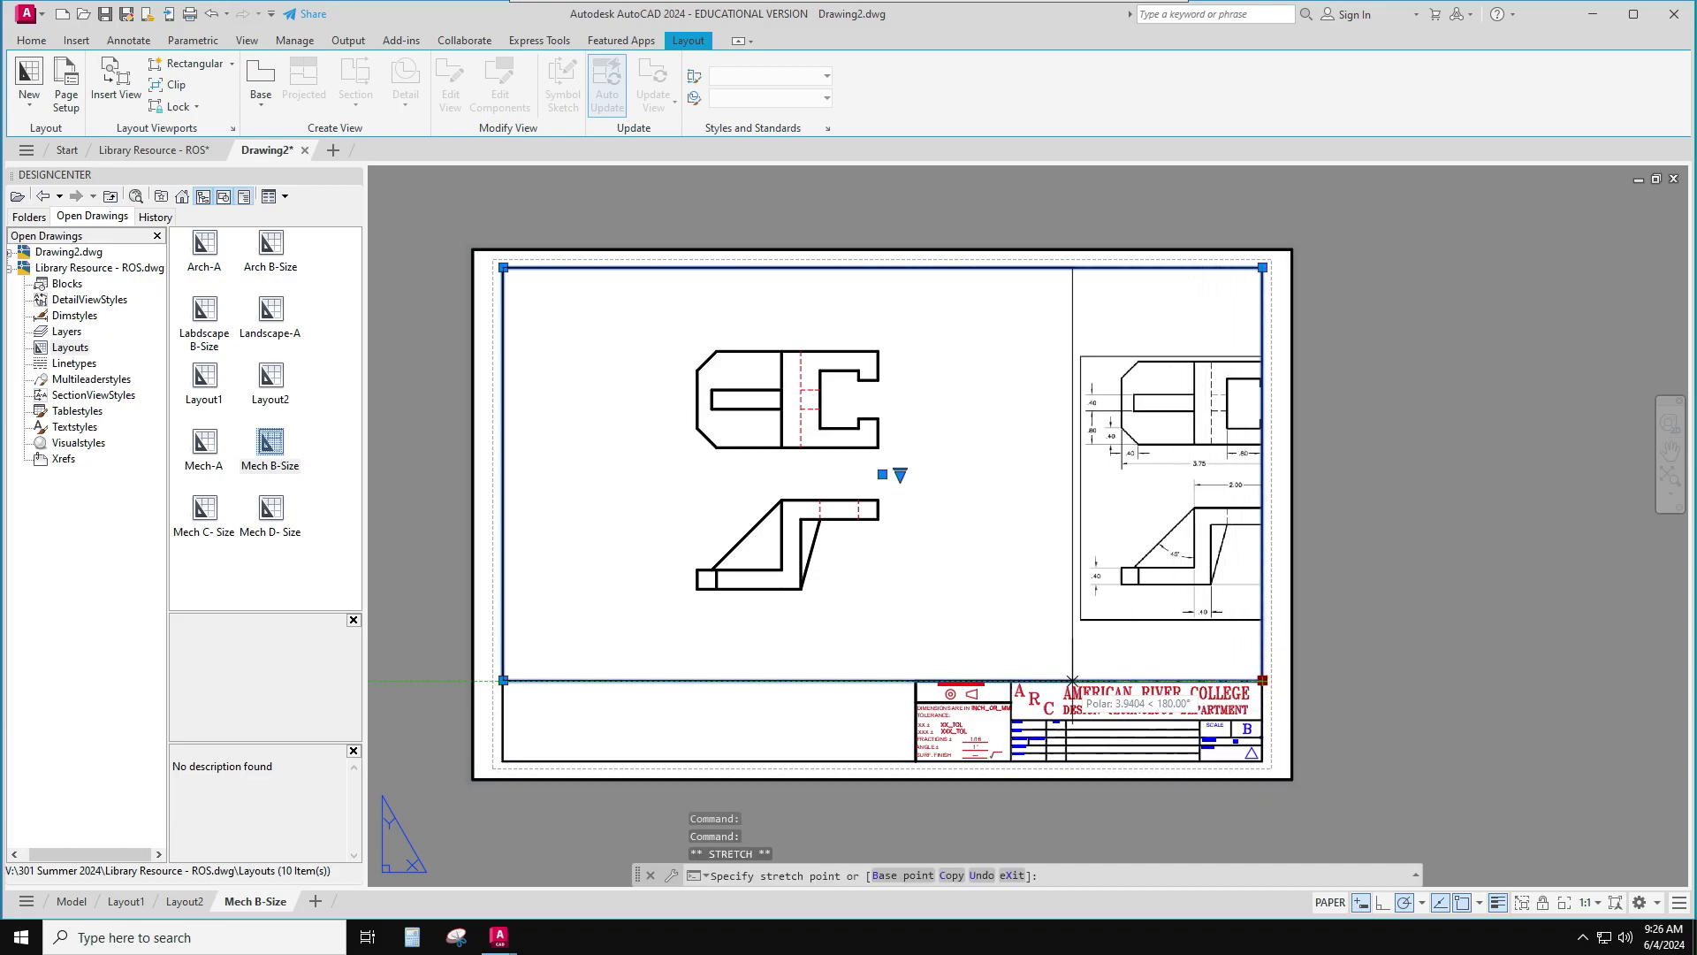
click(1011, 680)
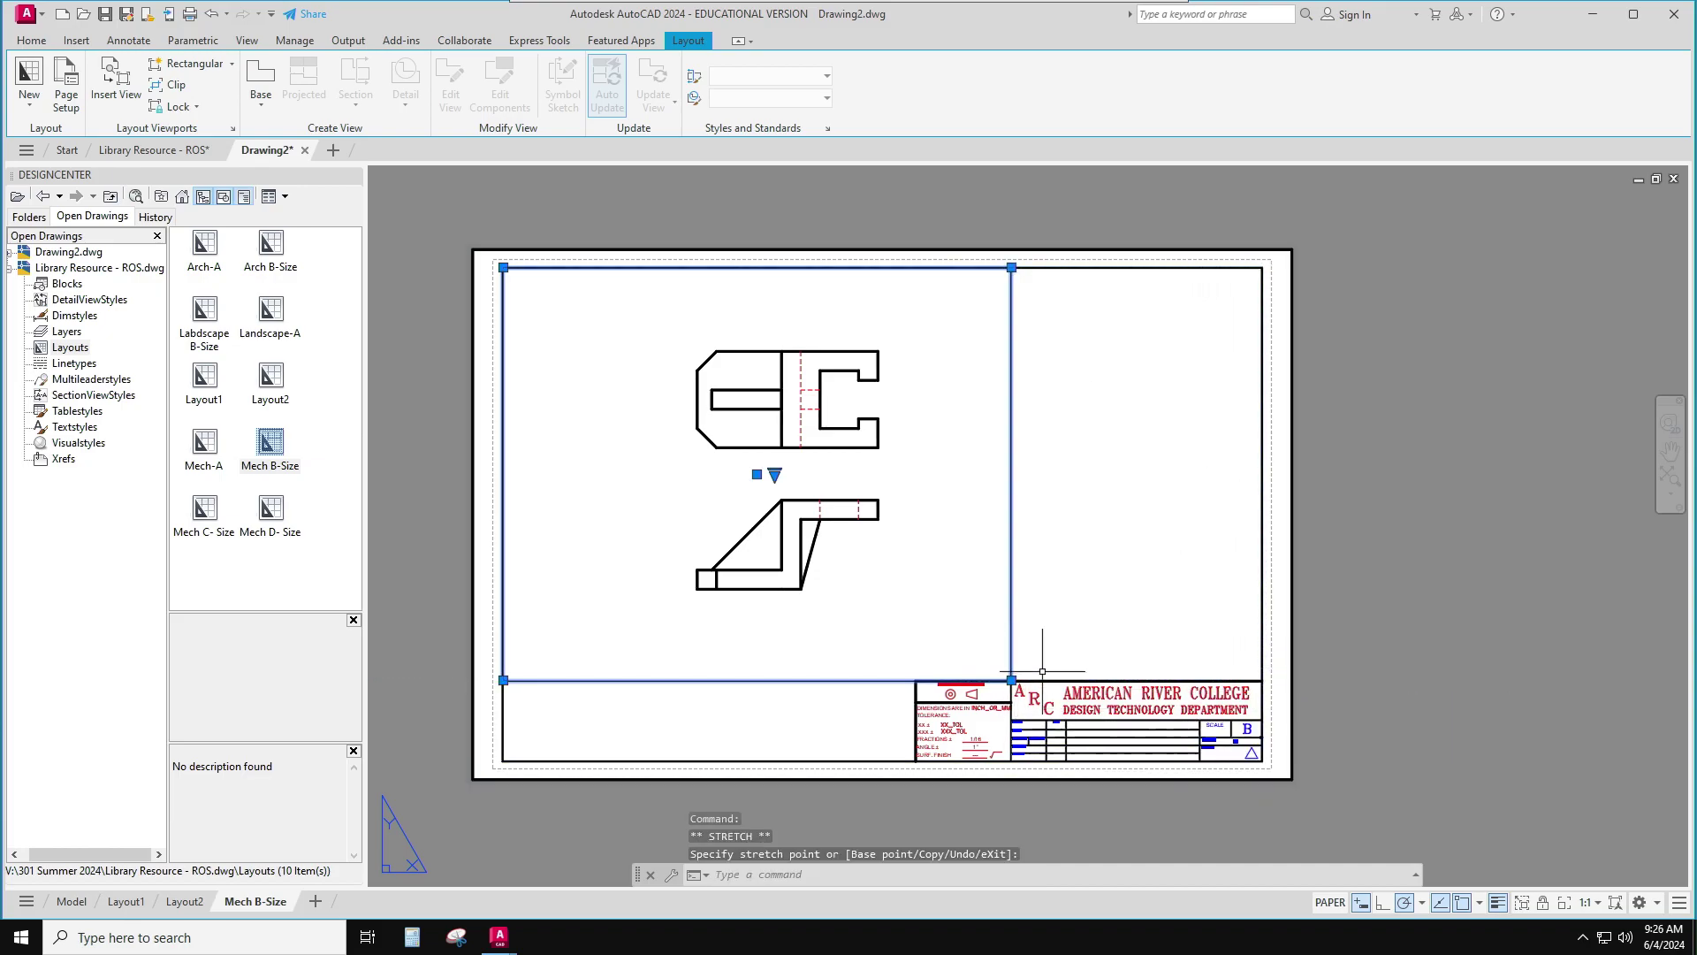
click(1422, 623)
key(Escape)
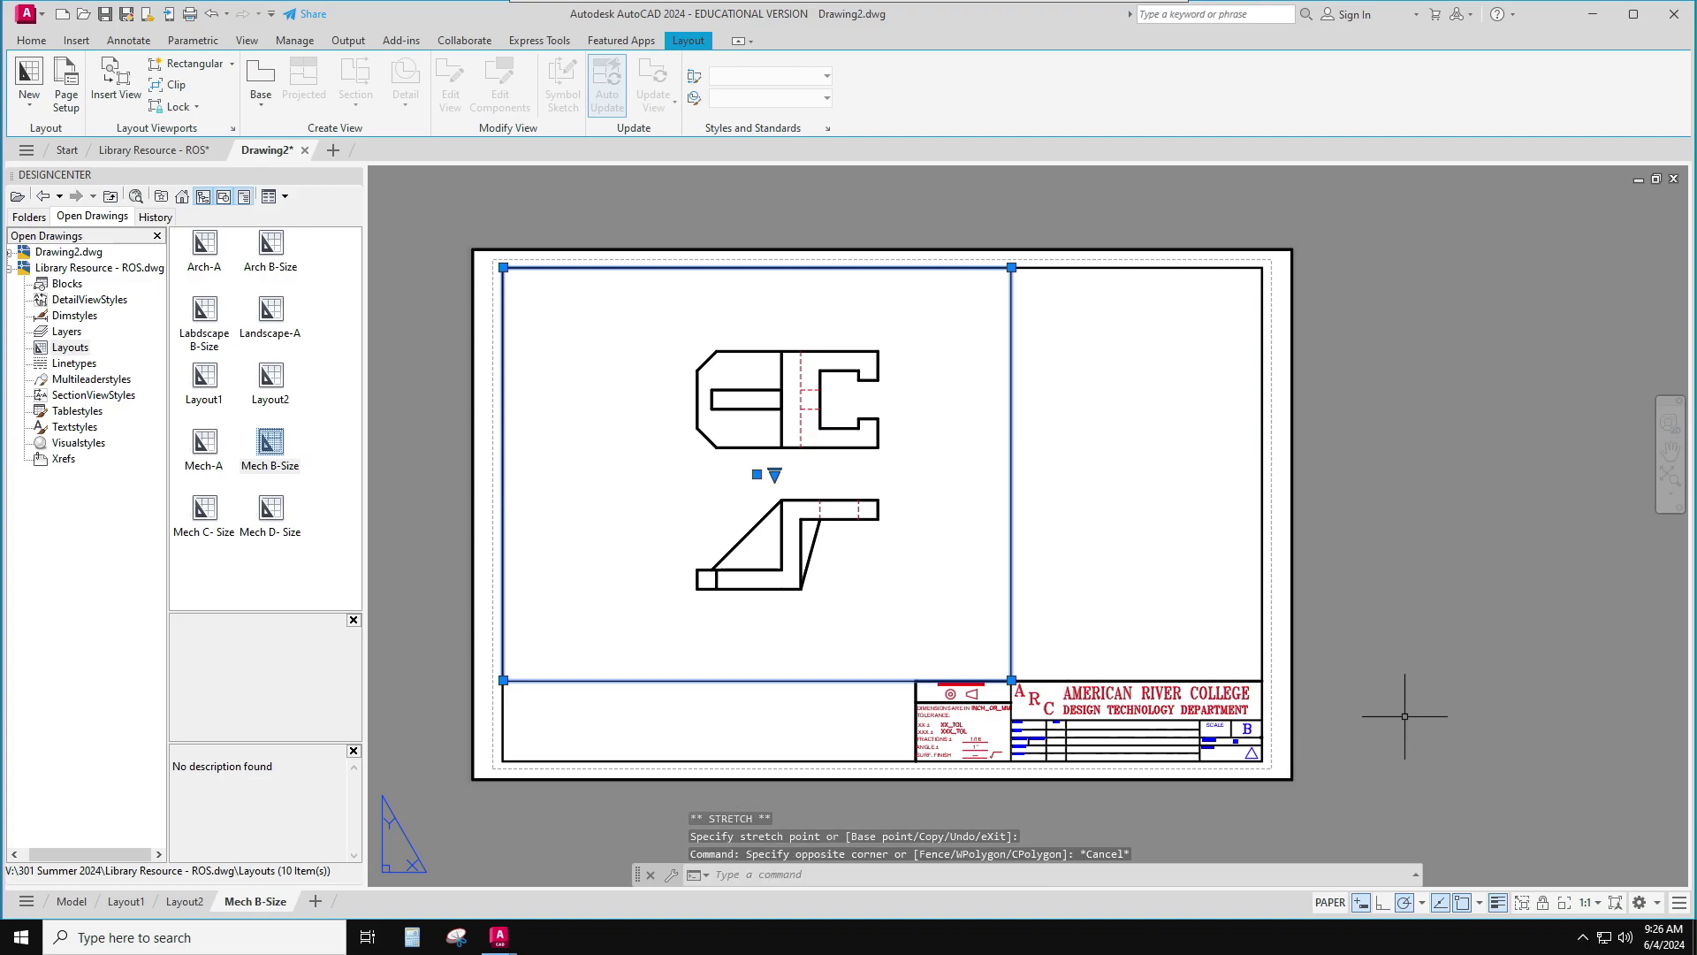
key(Escape)
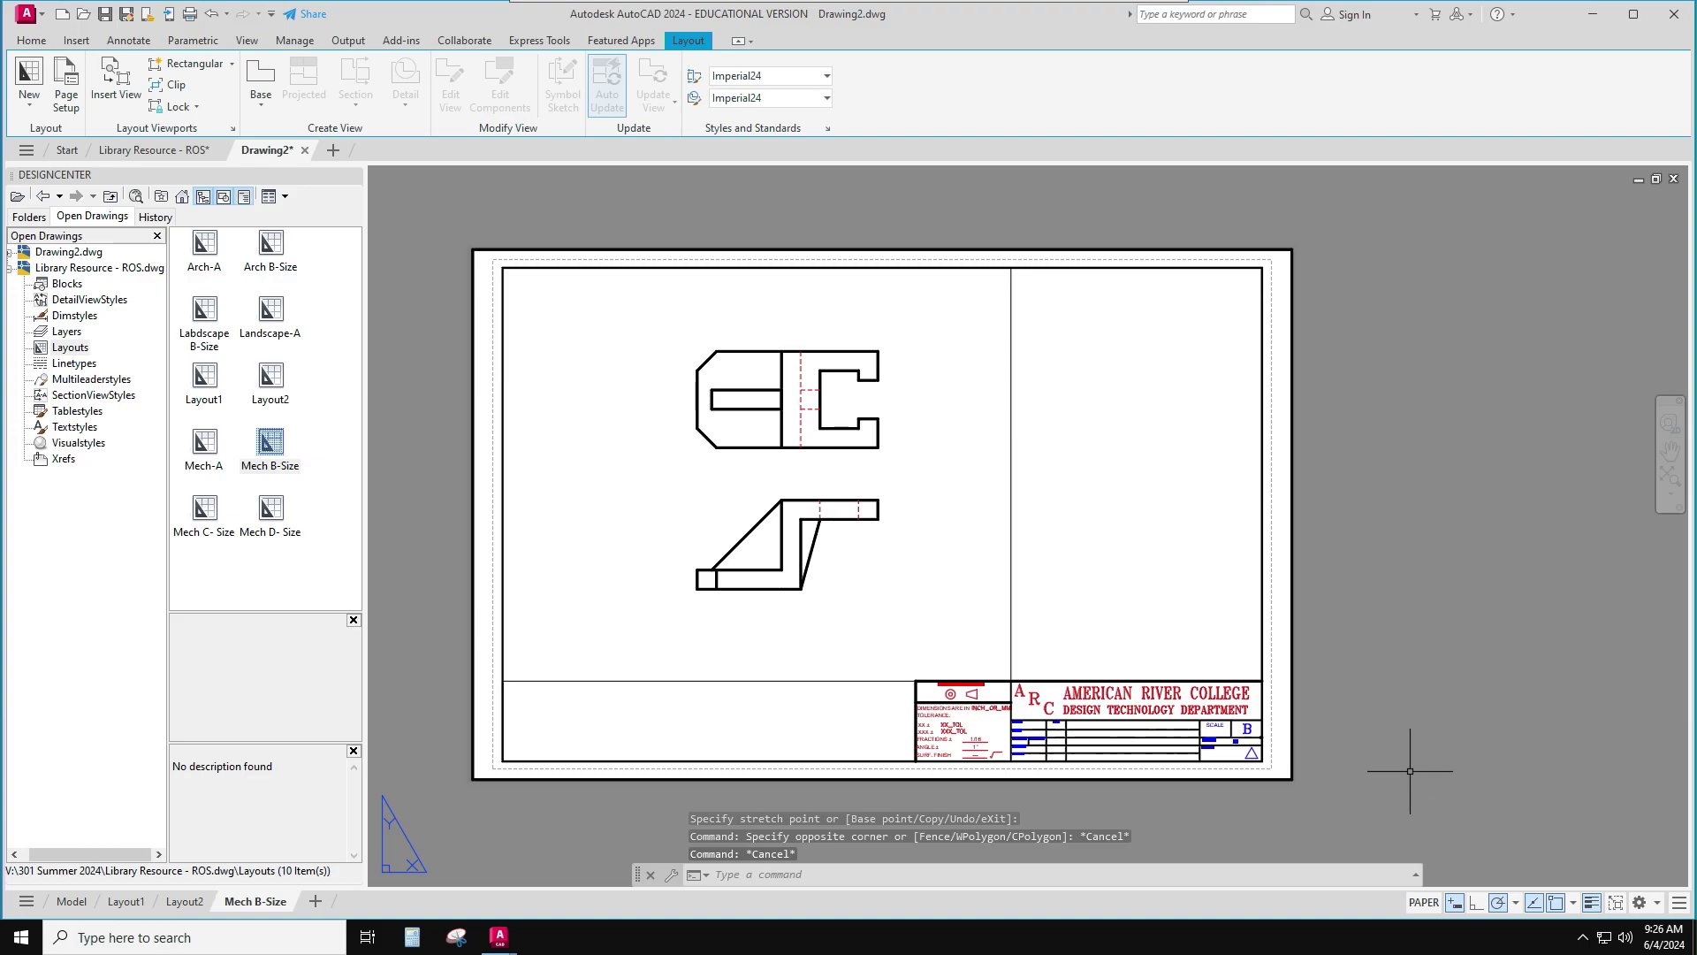
Lock the viewport's scale and return to paper space
click(1424, 902)
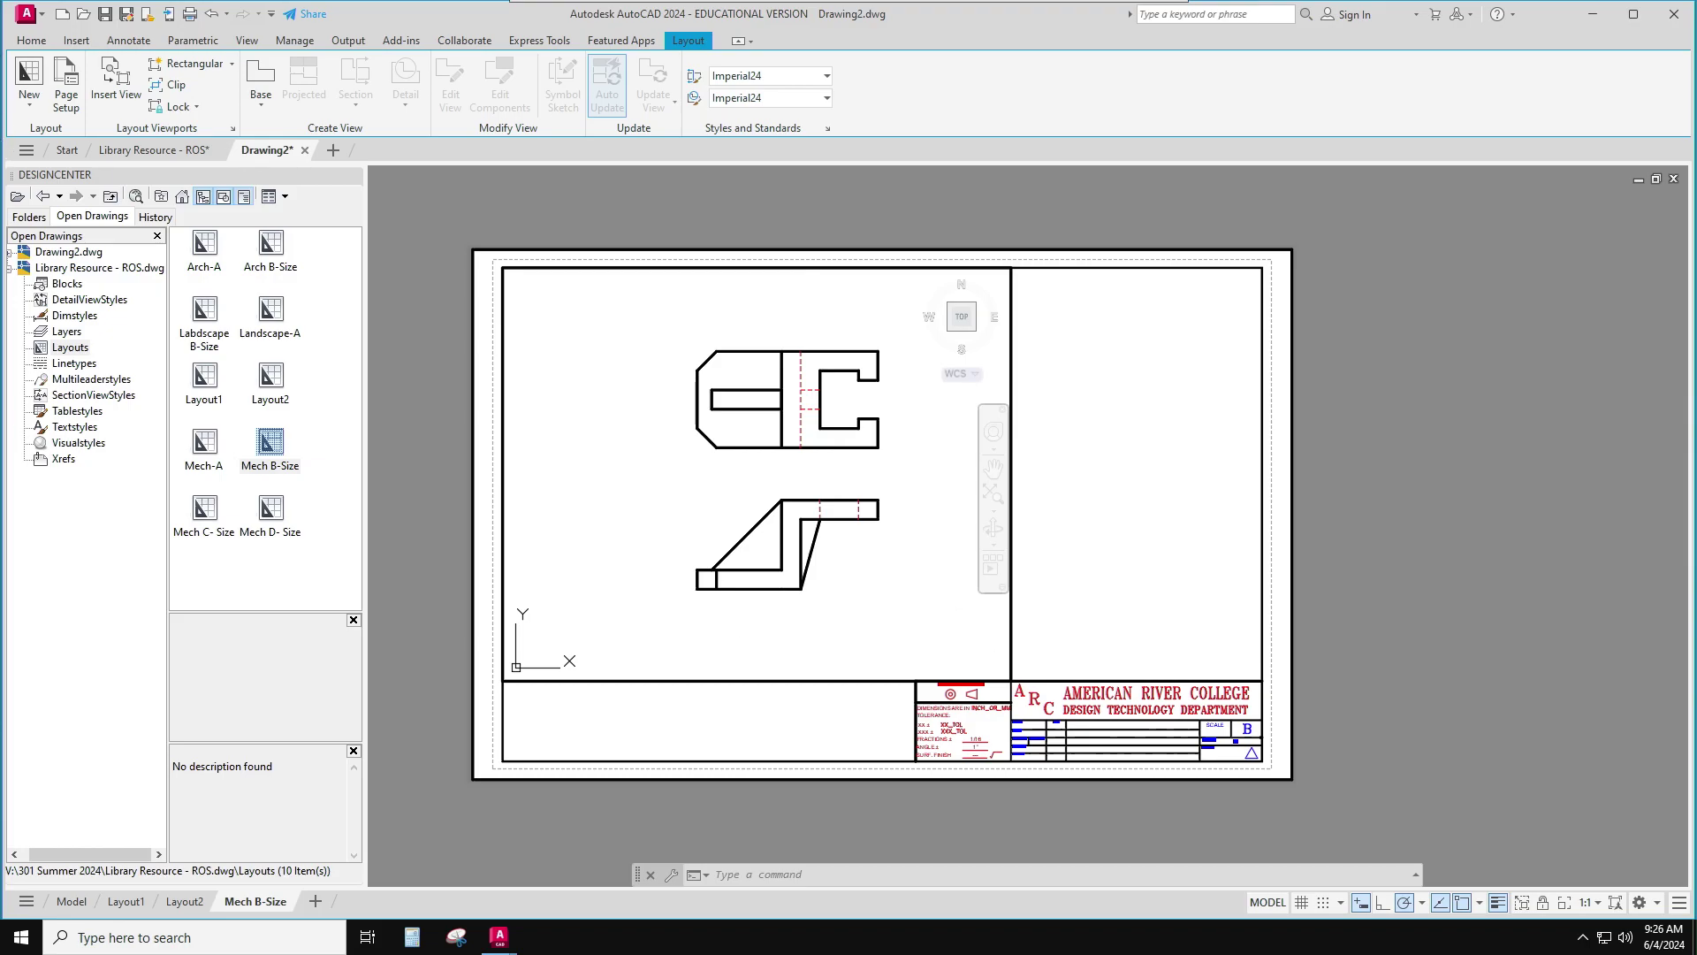
click(1543, 905)
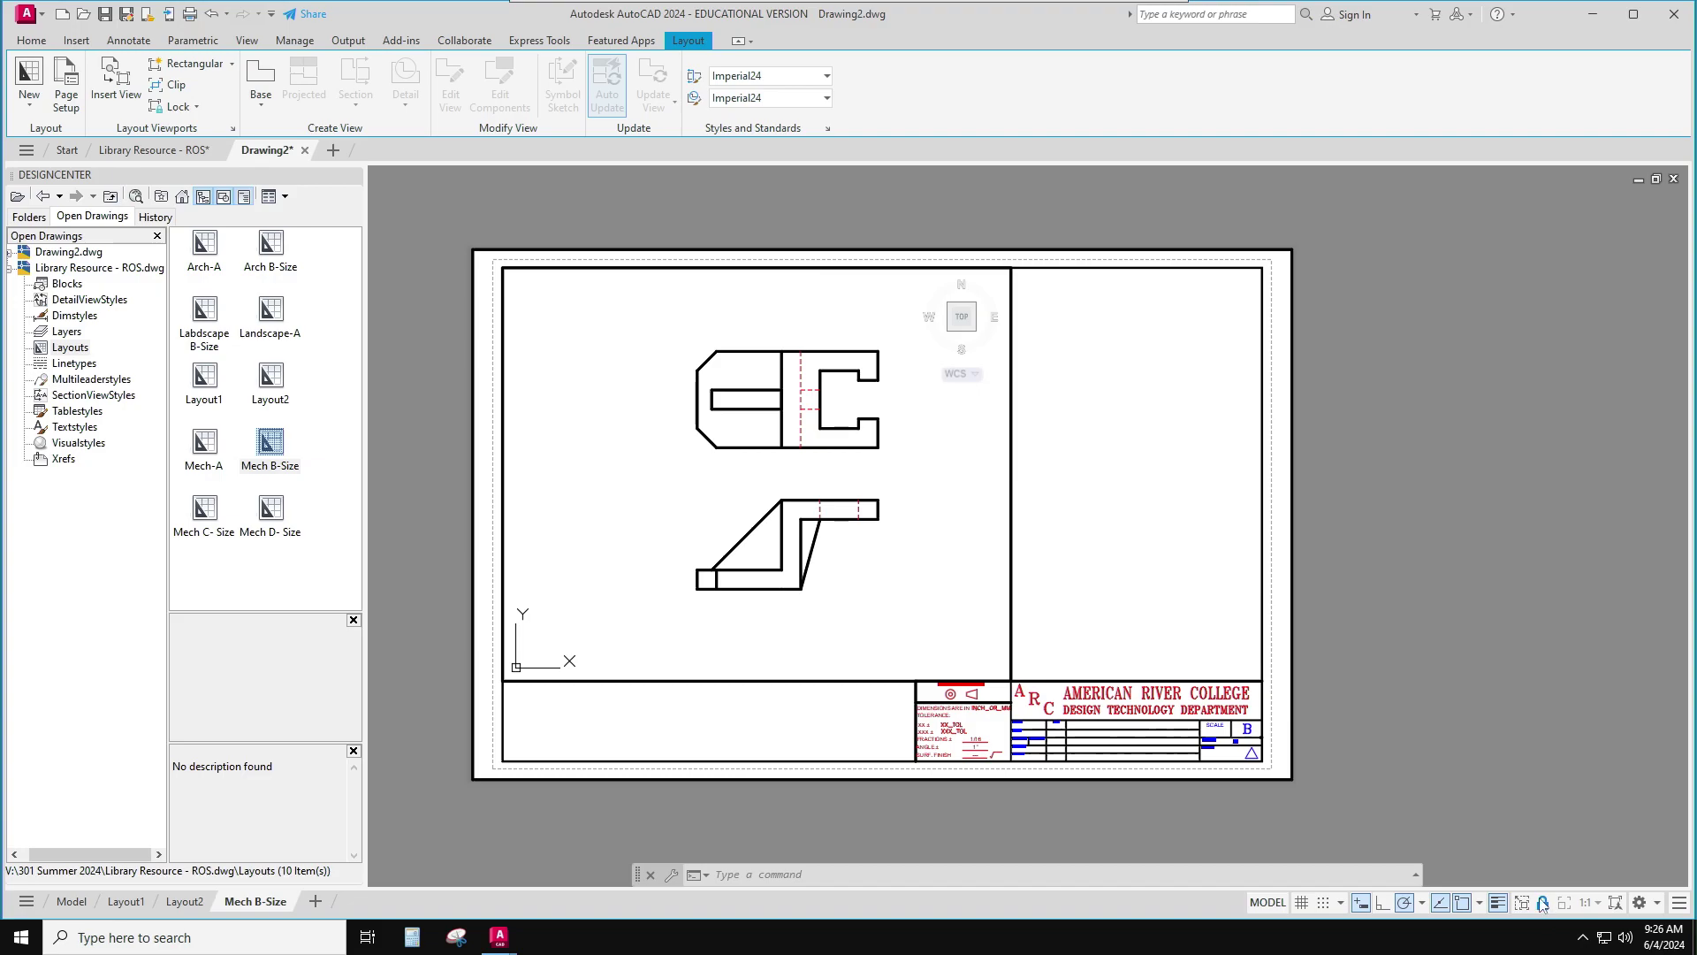
click(1273, 903)
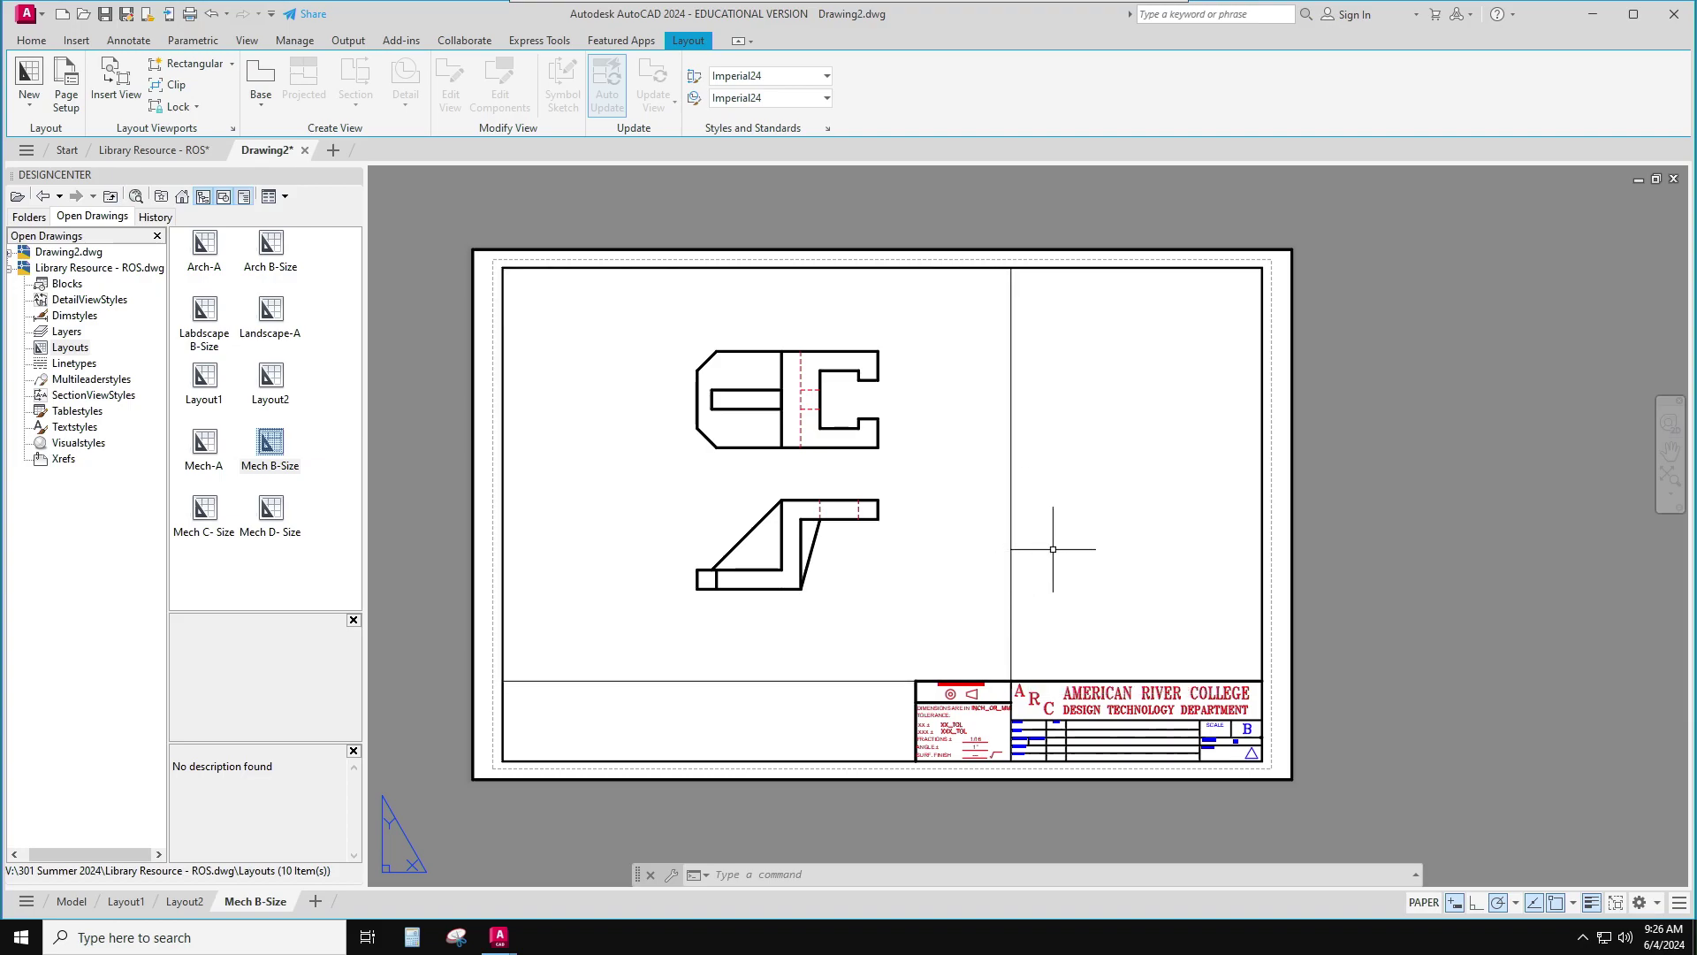
double_click(1656, 601)
Switch to model space and list the dimension styles of the Library Resource - ROS drawing in DesignCenter
click(70, 902)
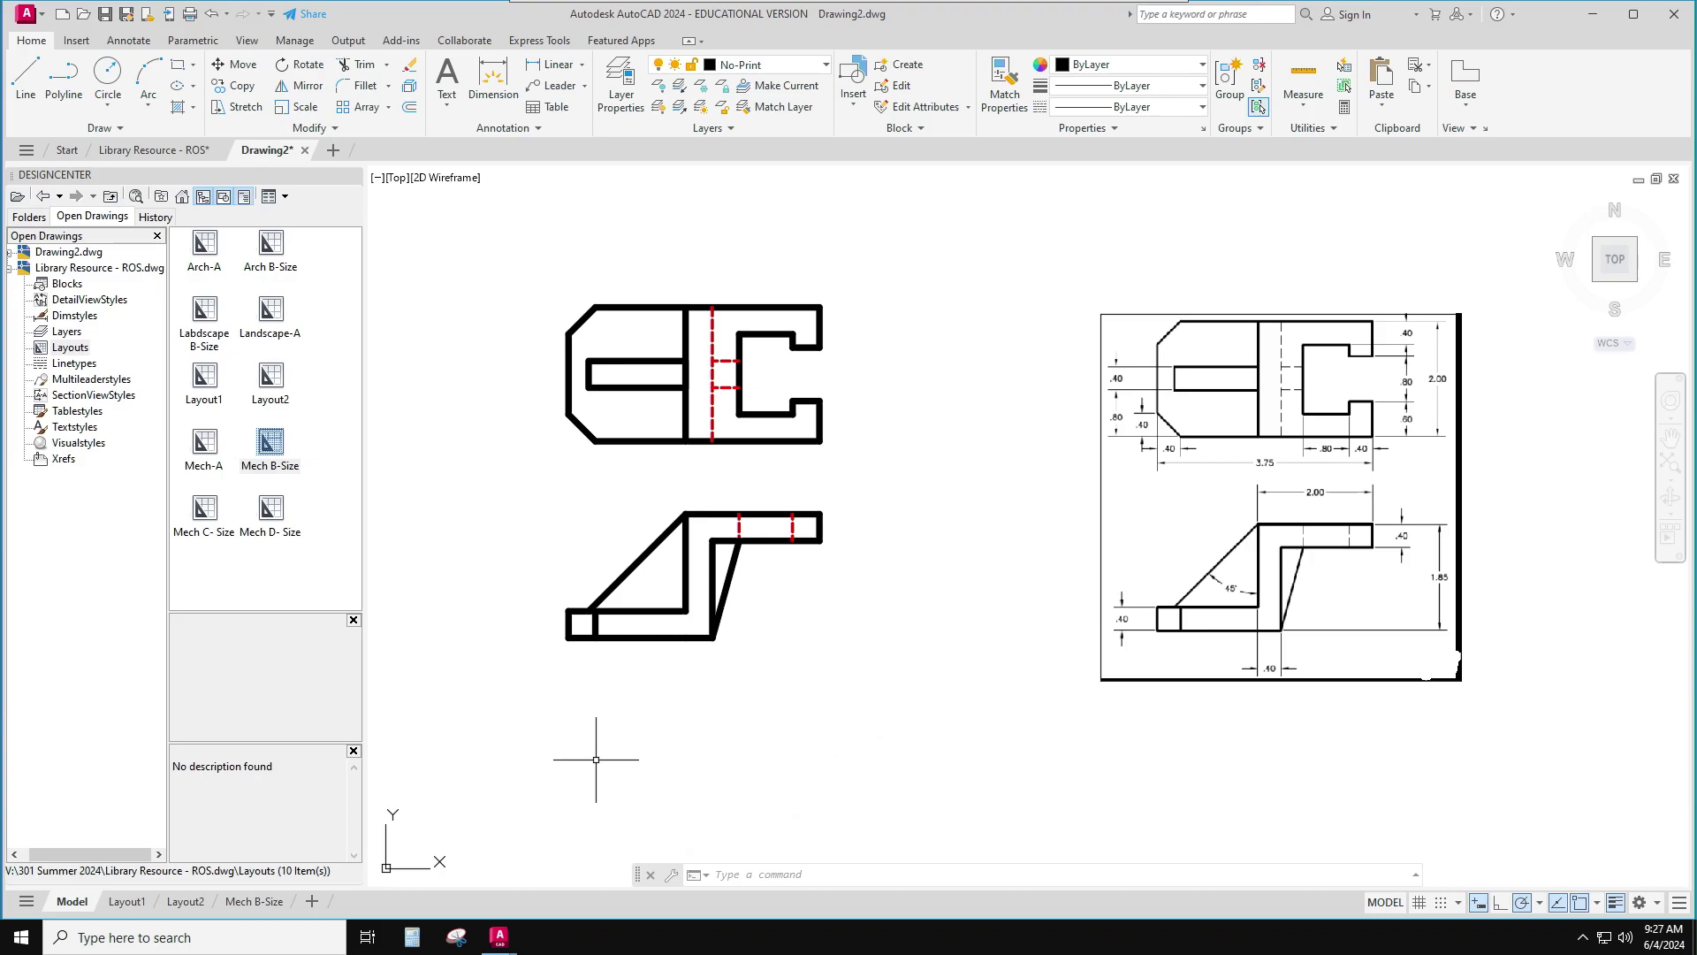
click(77, 317)
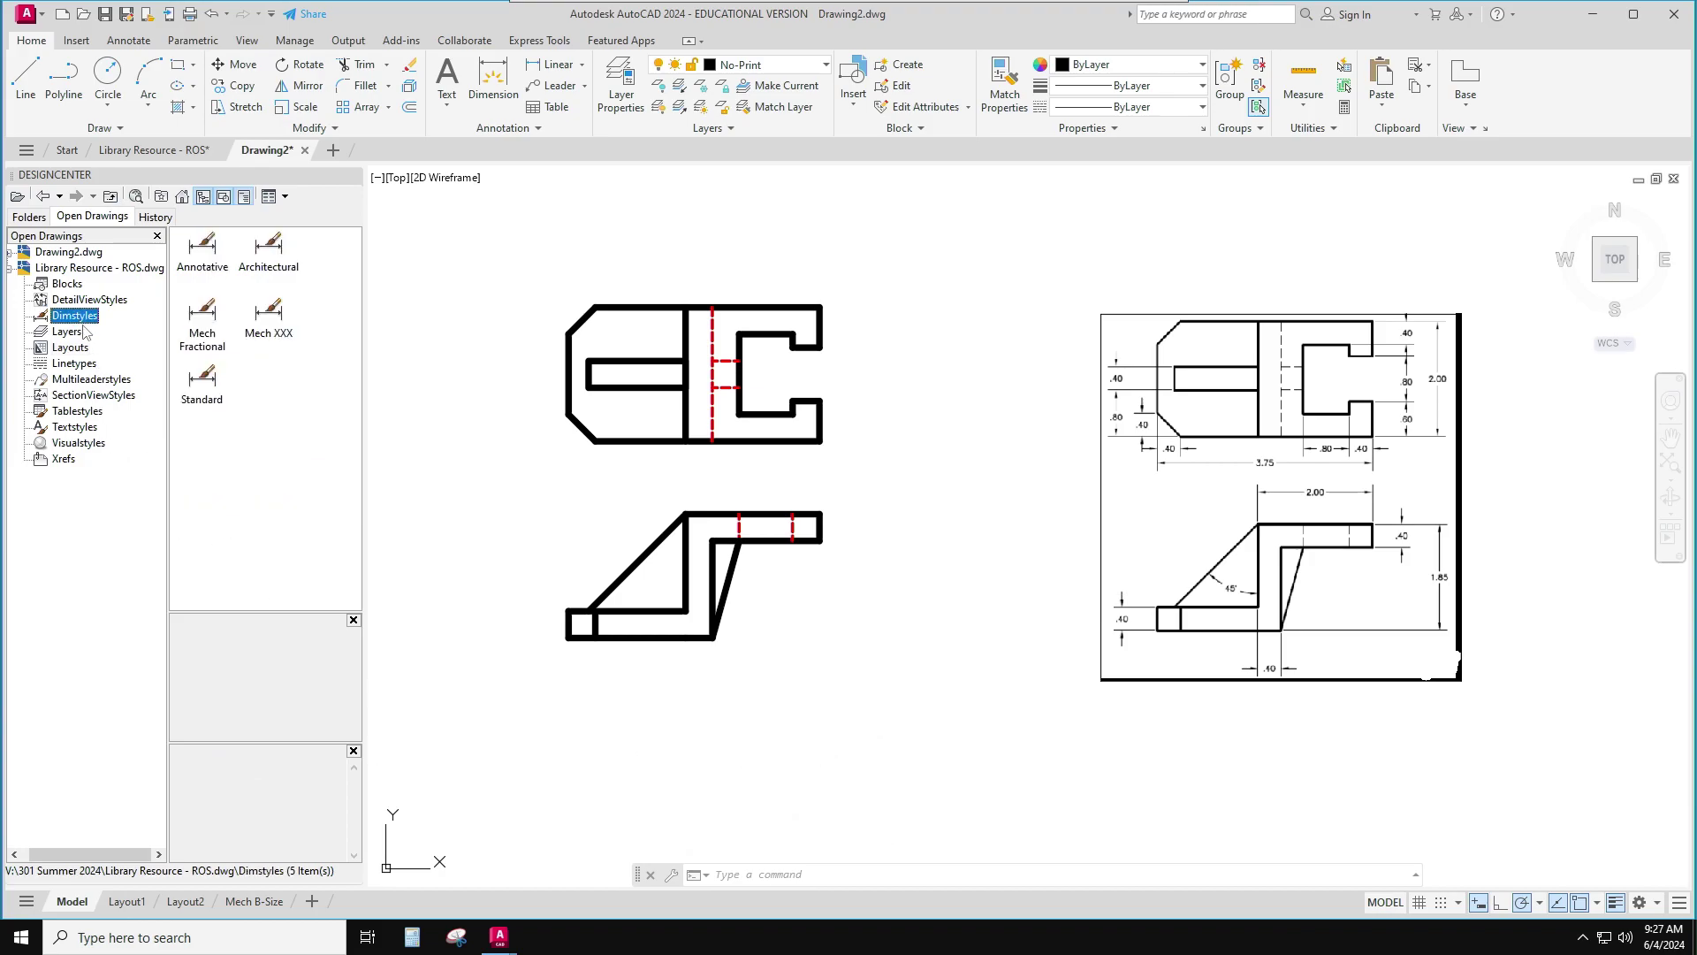
click(275, 332)
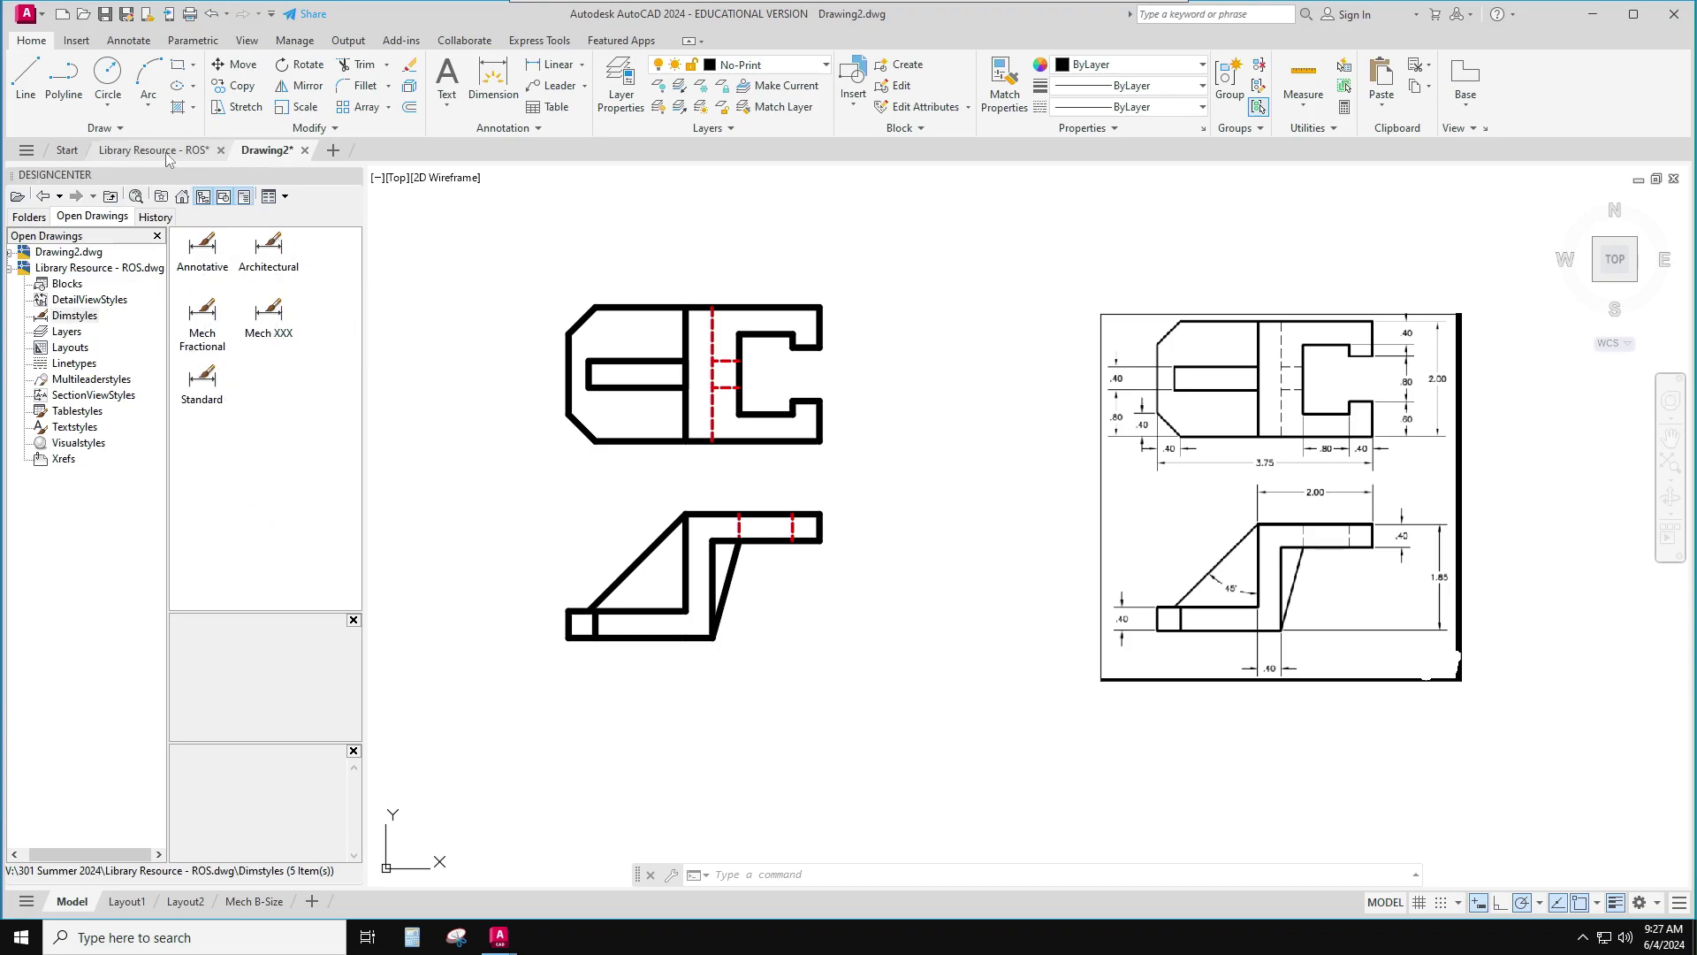
In the Library Resource - ROS drawing, start a new dimension style named Copy of Mech XX based on Mech XXX
click(168, 152)
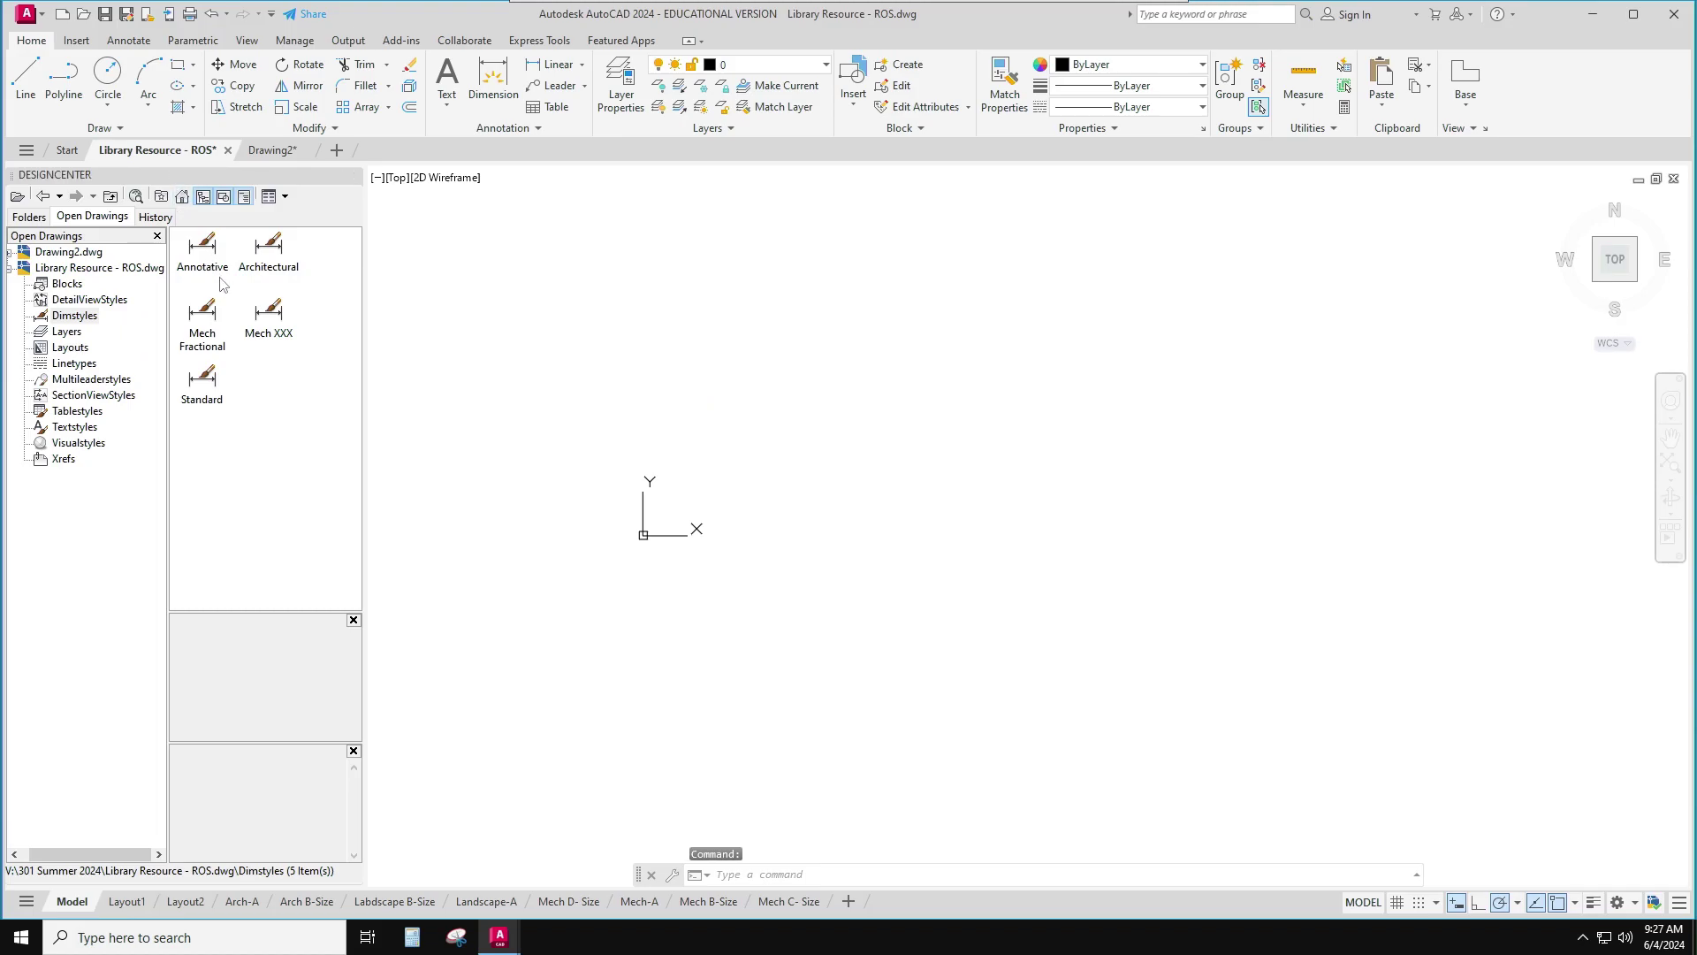
click(284, 339)
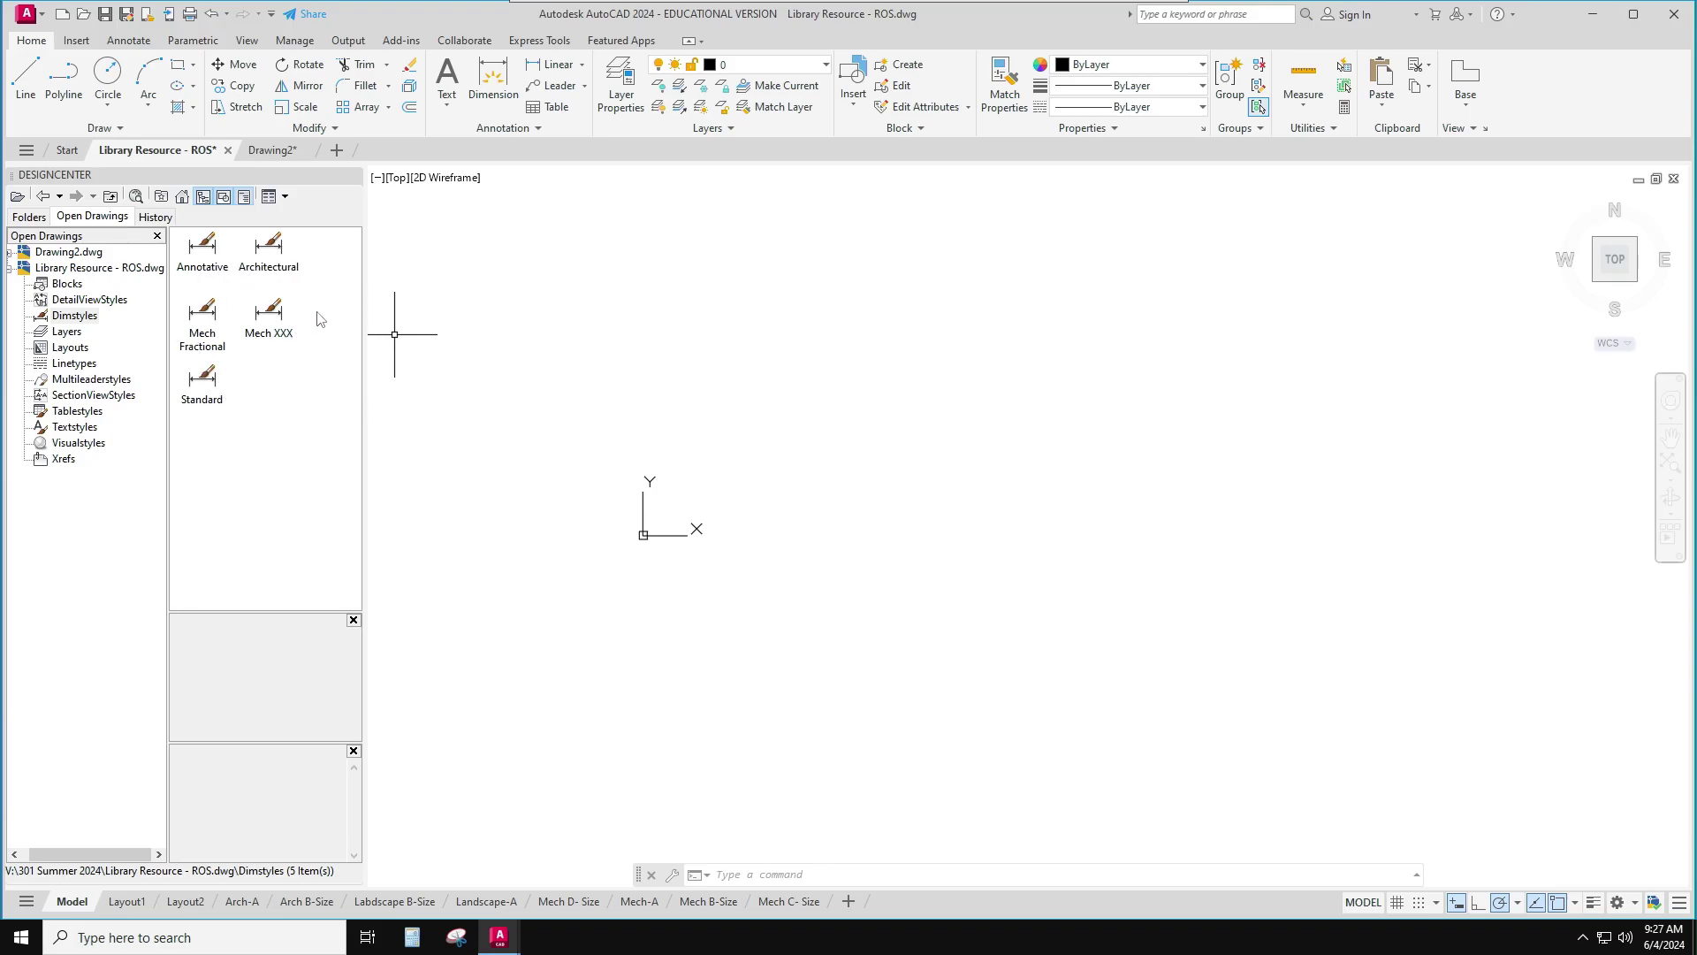
click(538, 129)
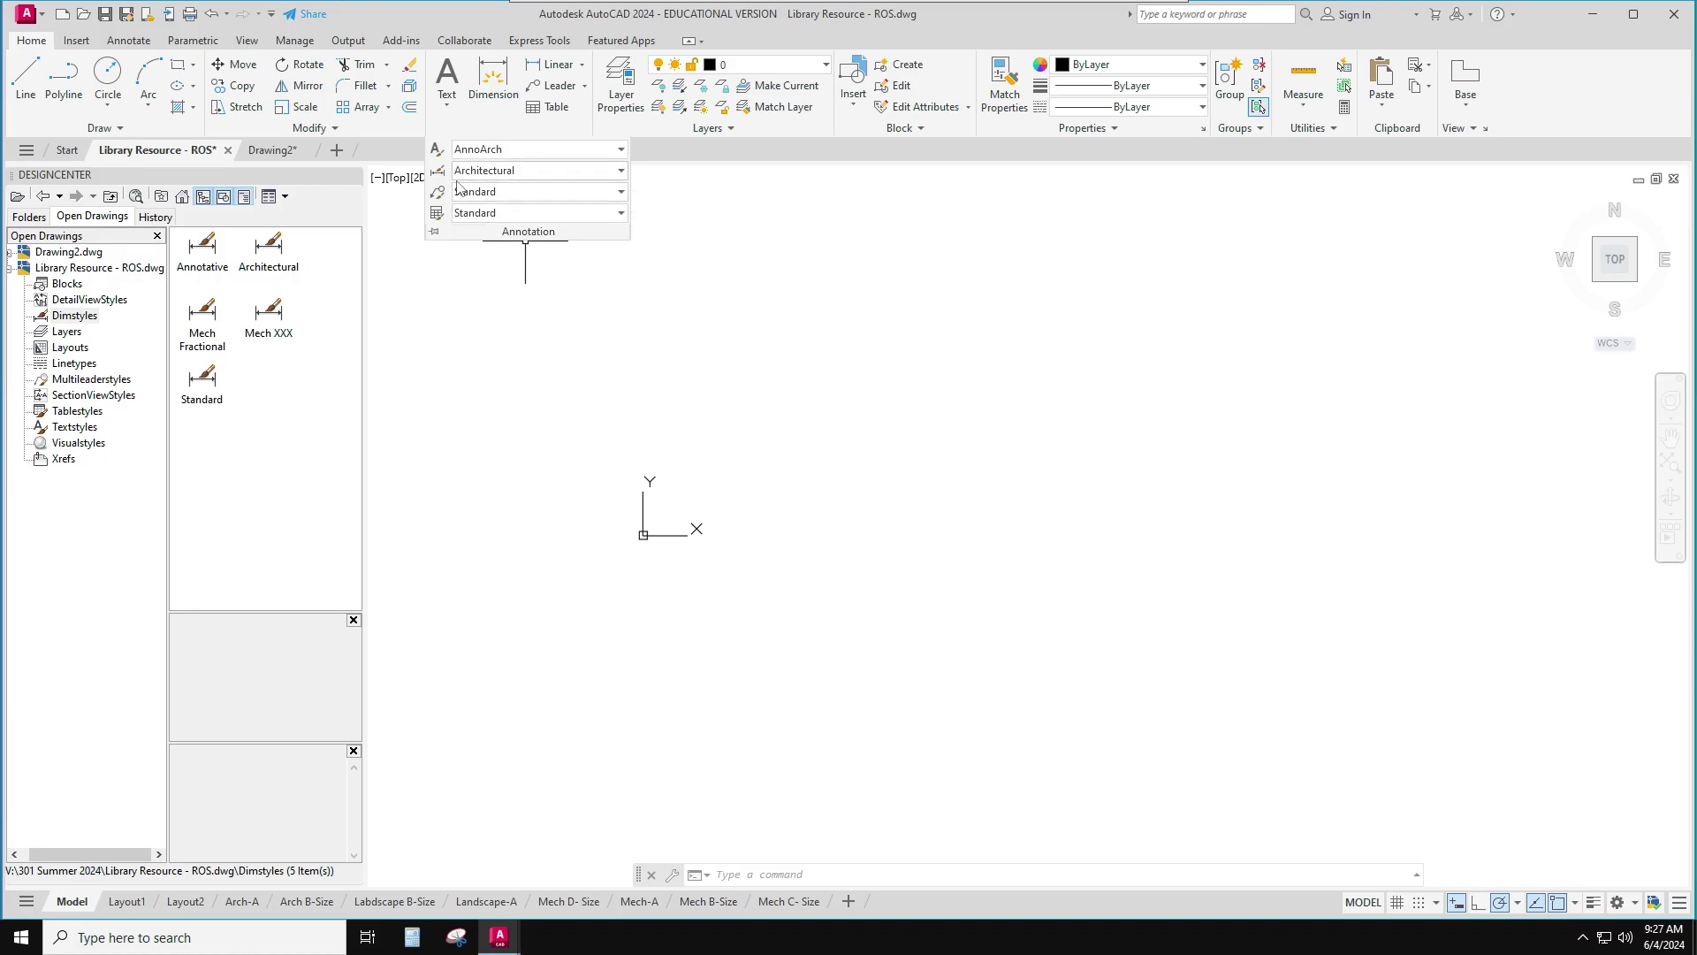
click(621, 171)
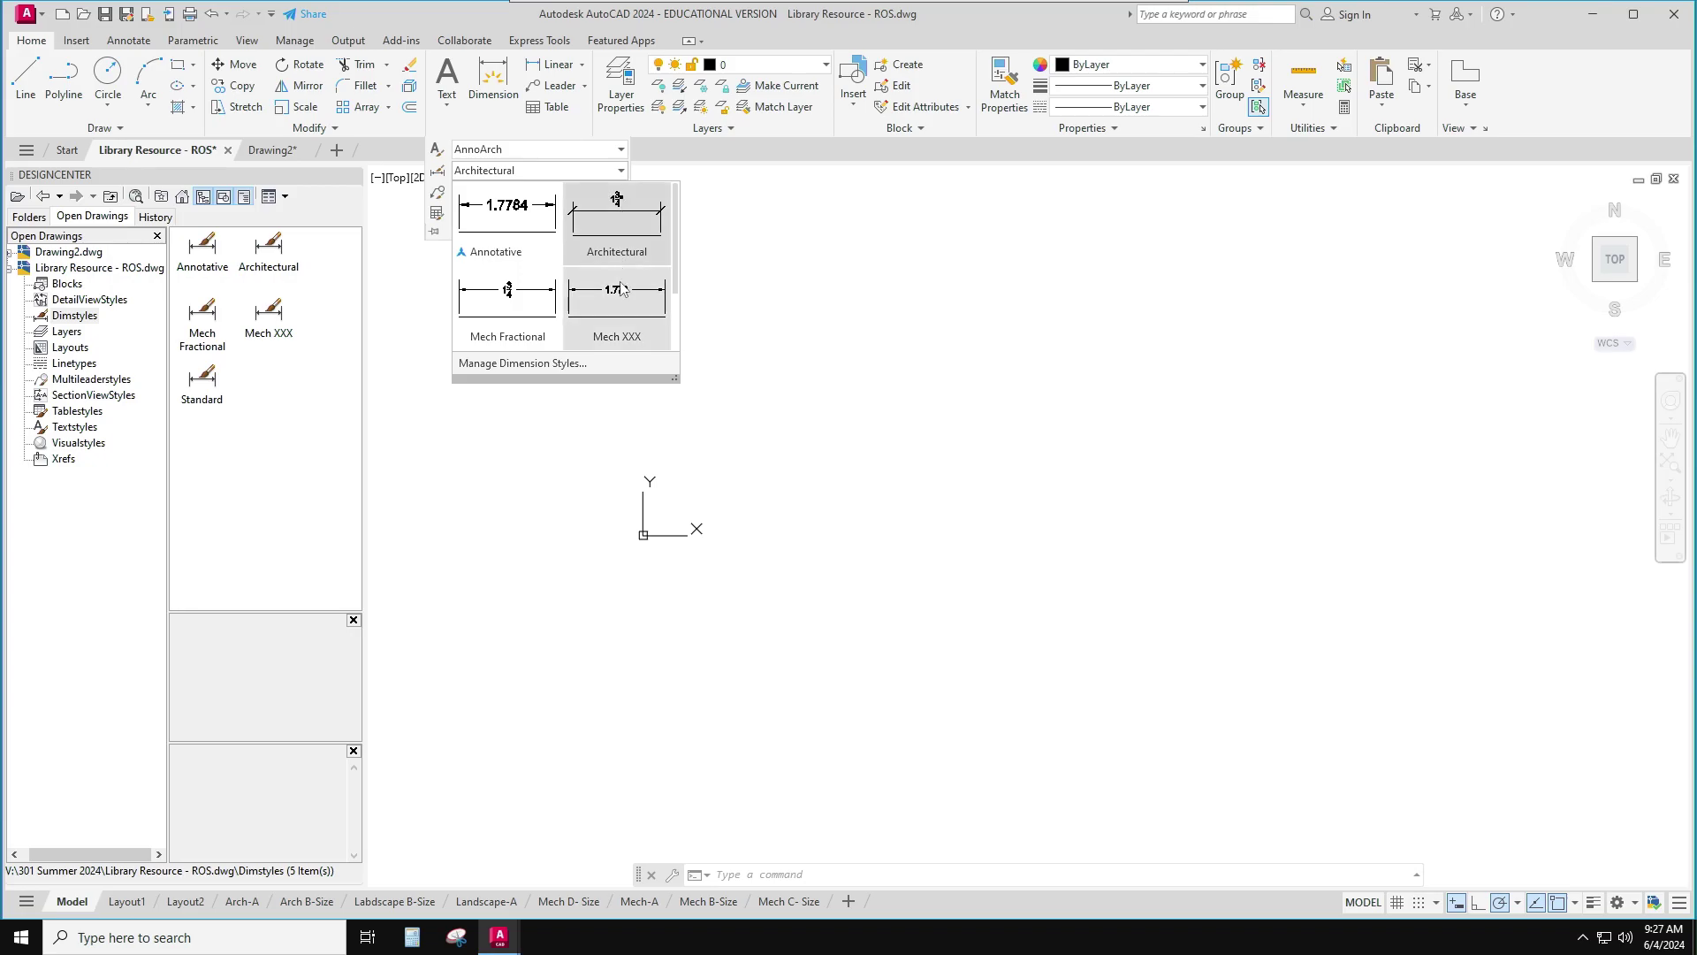
click(539, 366)
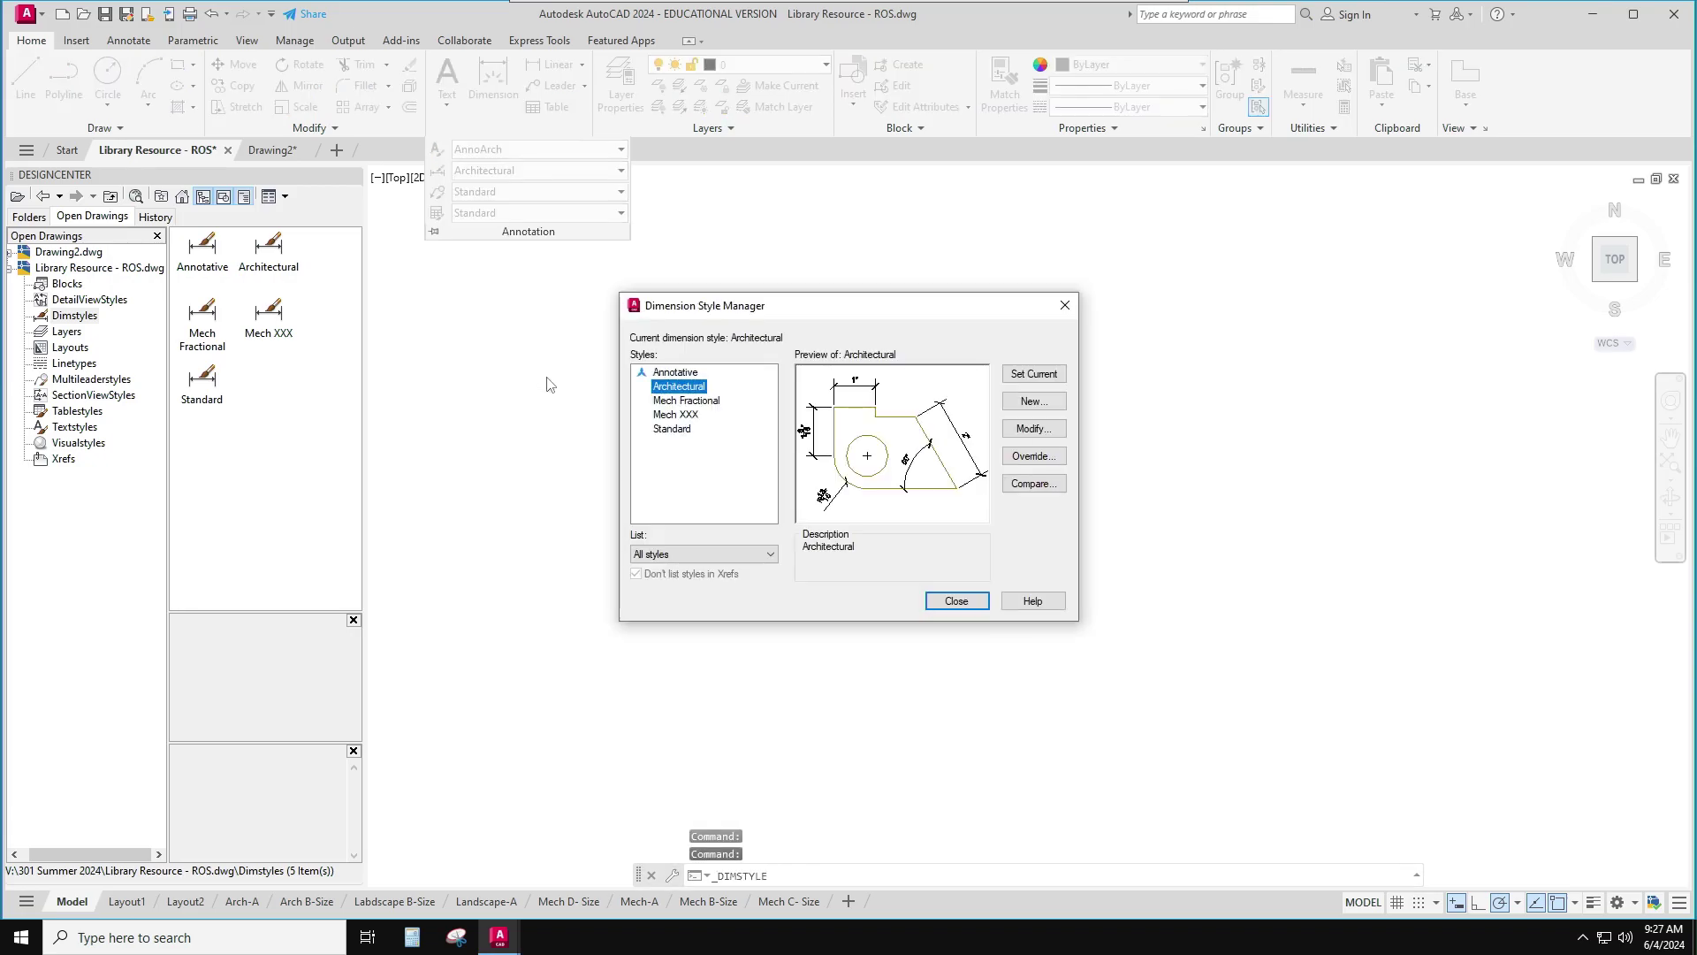
click(689, 417)
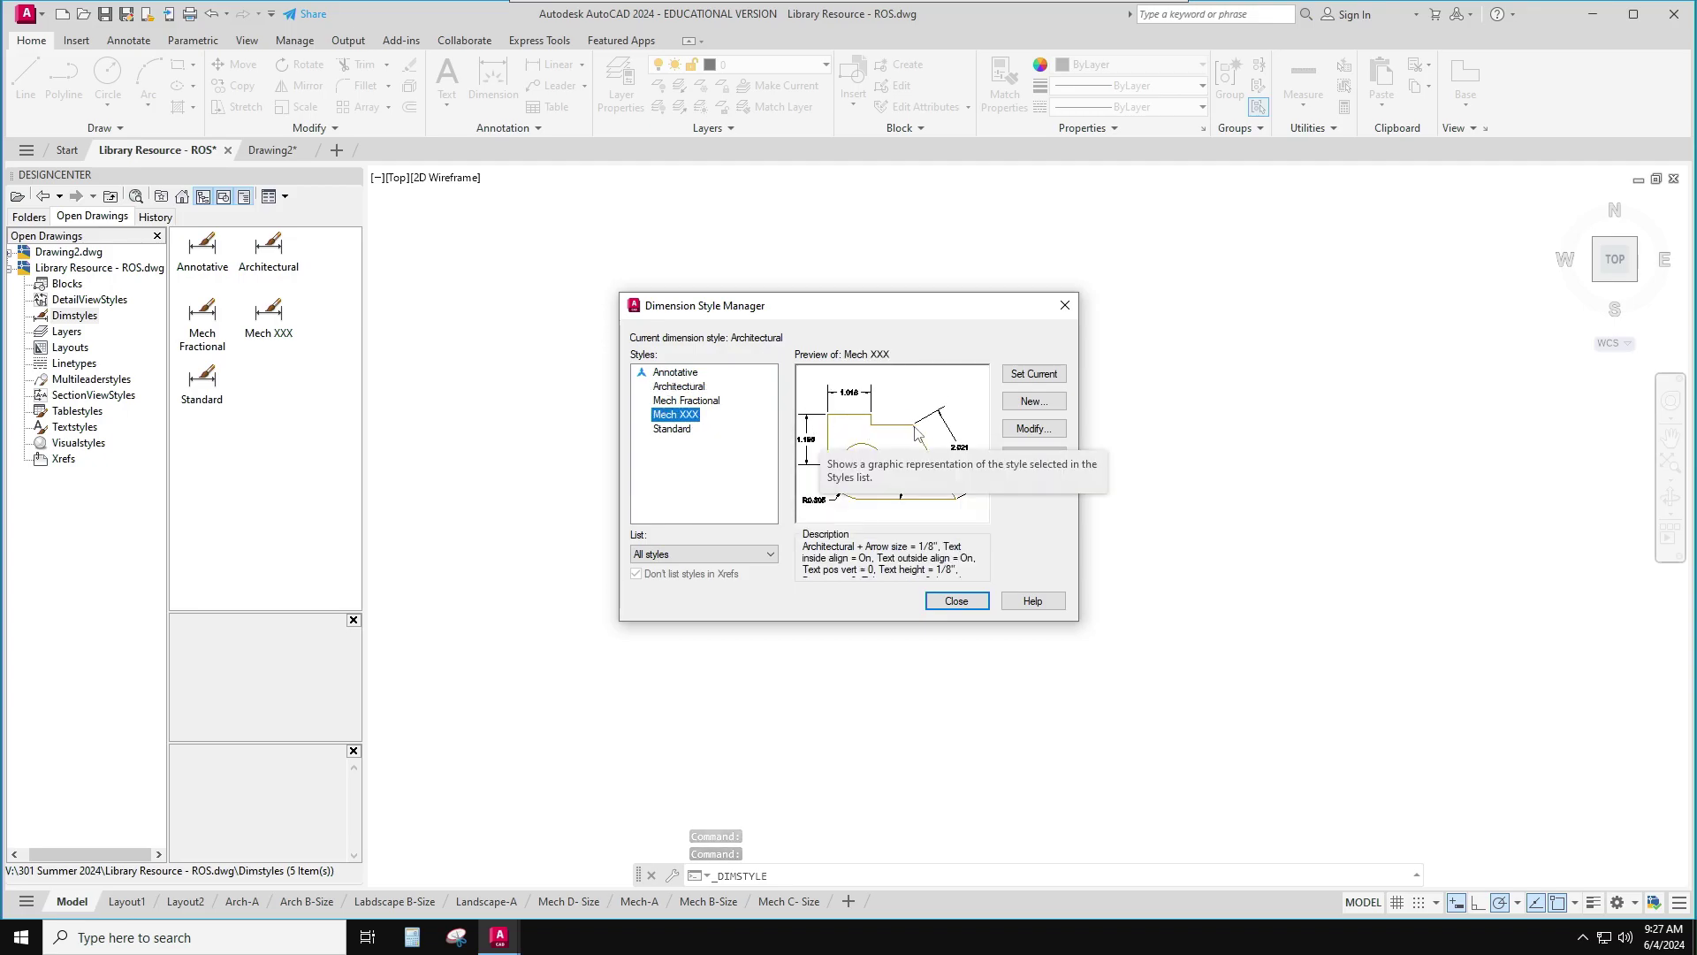
click(1032, 402)
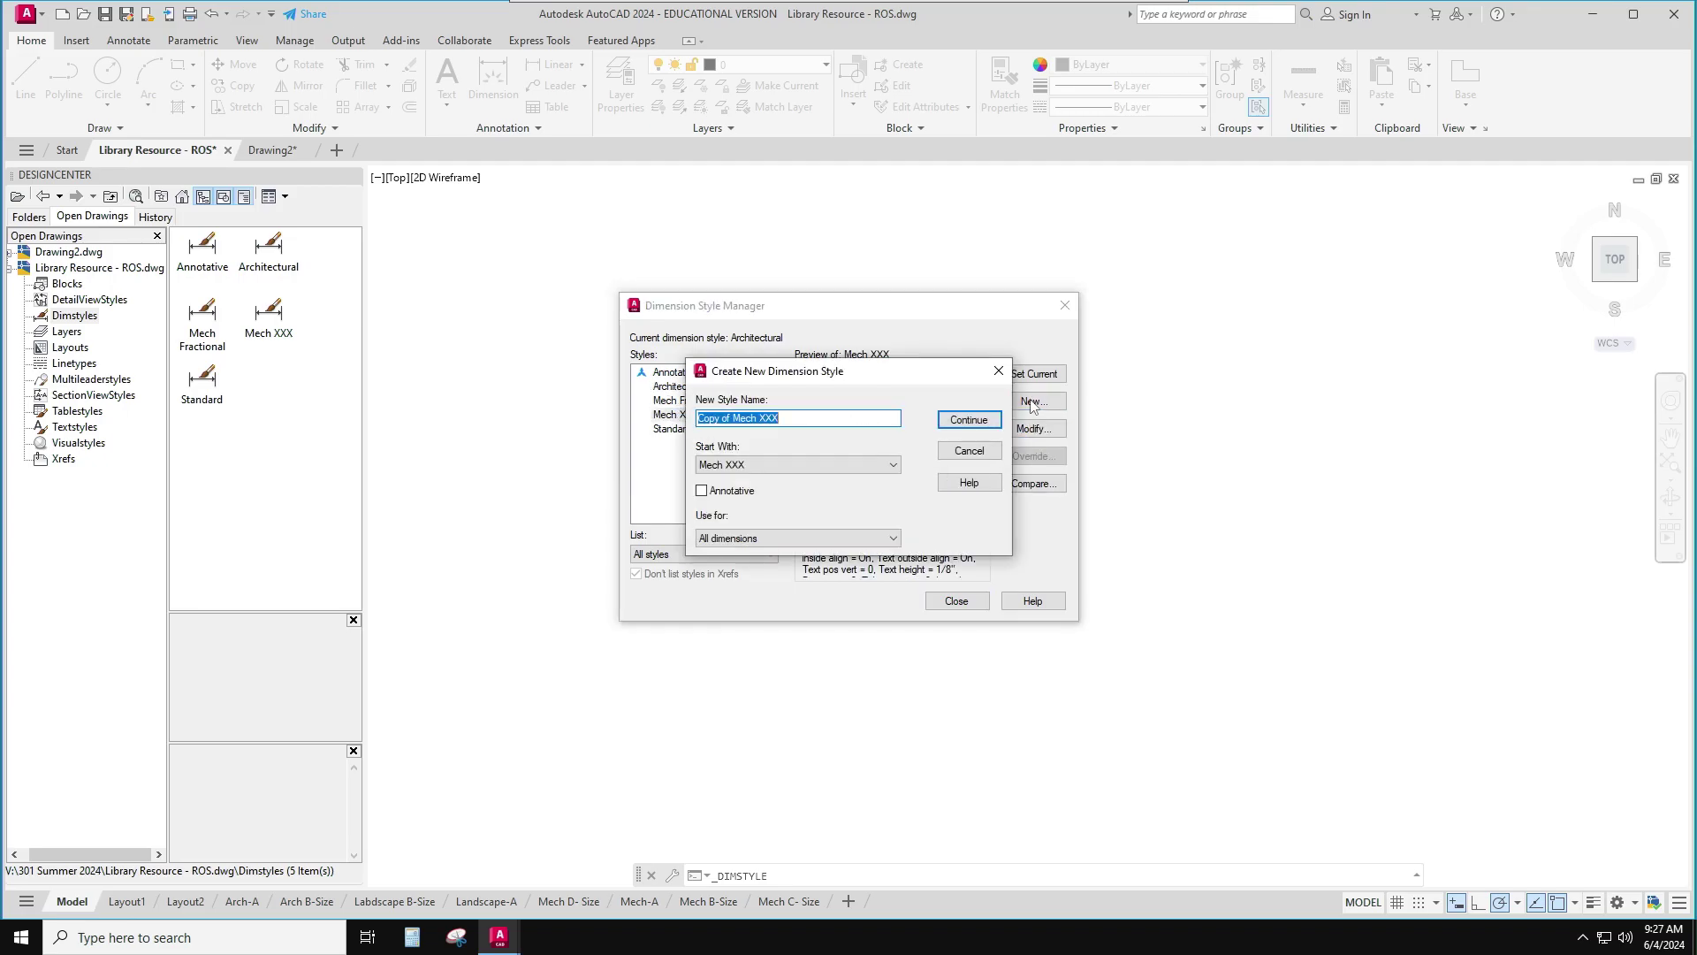
key(End)
click(971, 421)
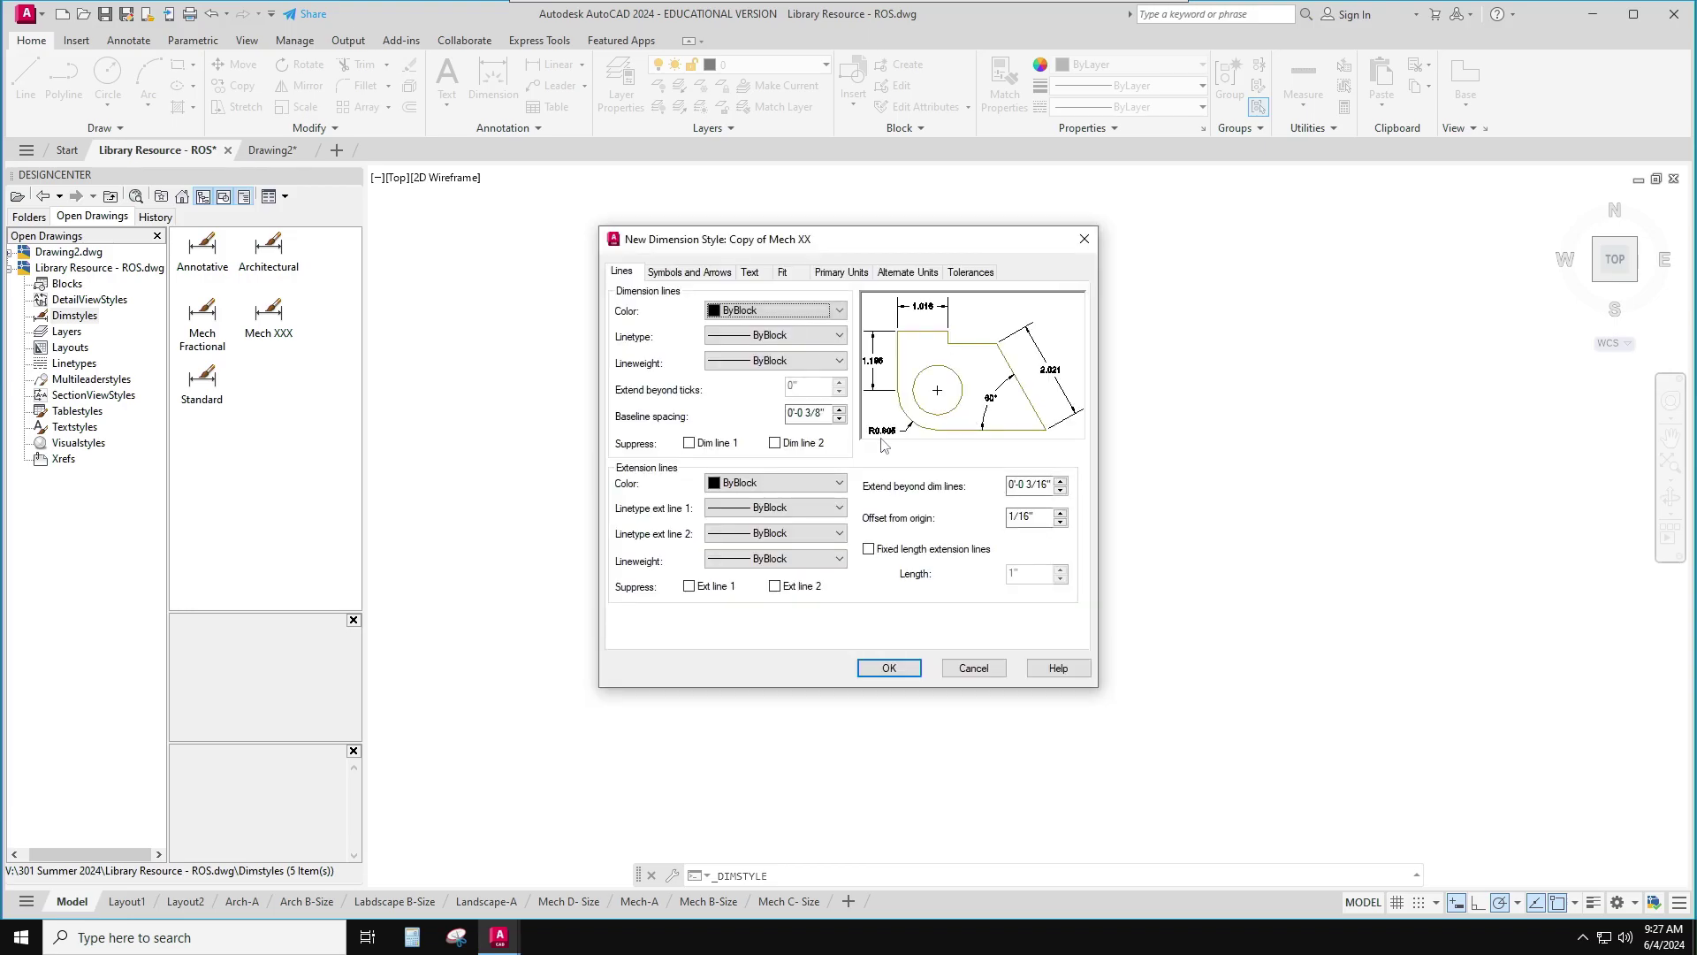
Set the new dimension style's linear primary-unit precision to 0.00 and accept the style
click(847, 273)
click(778, 335)
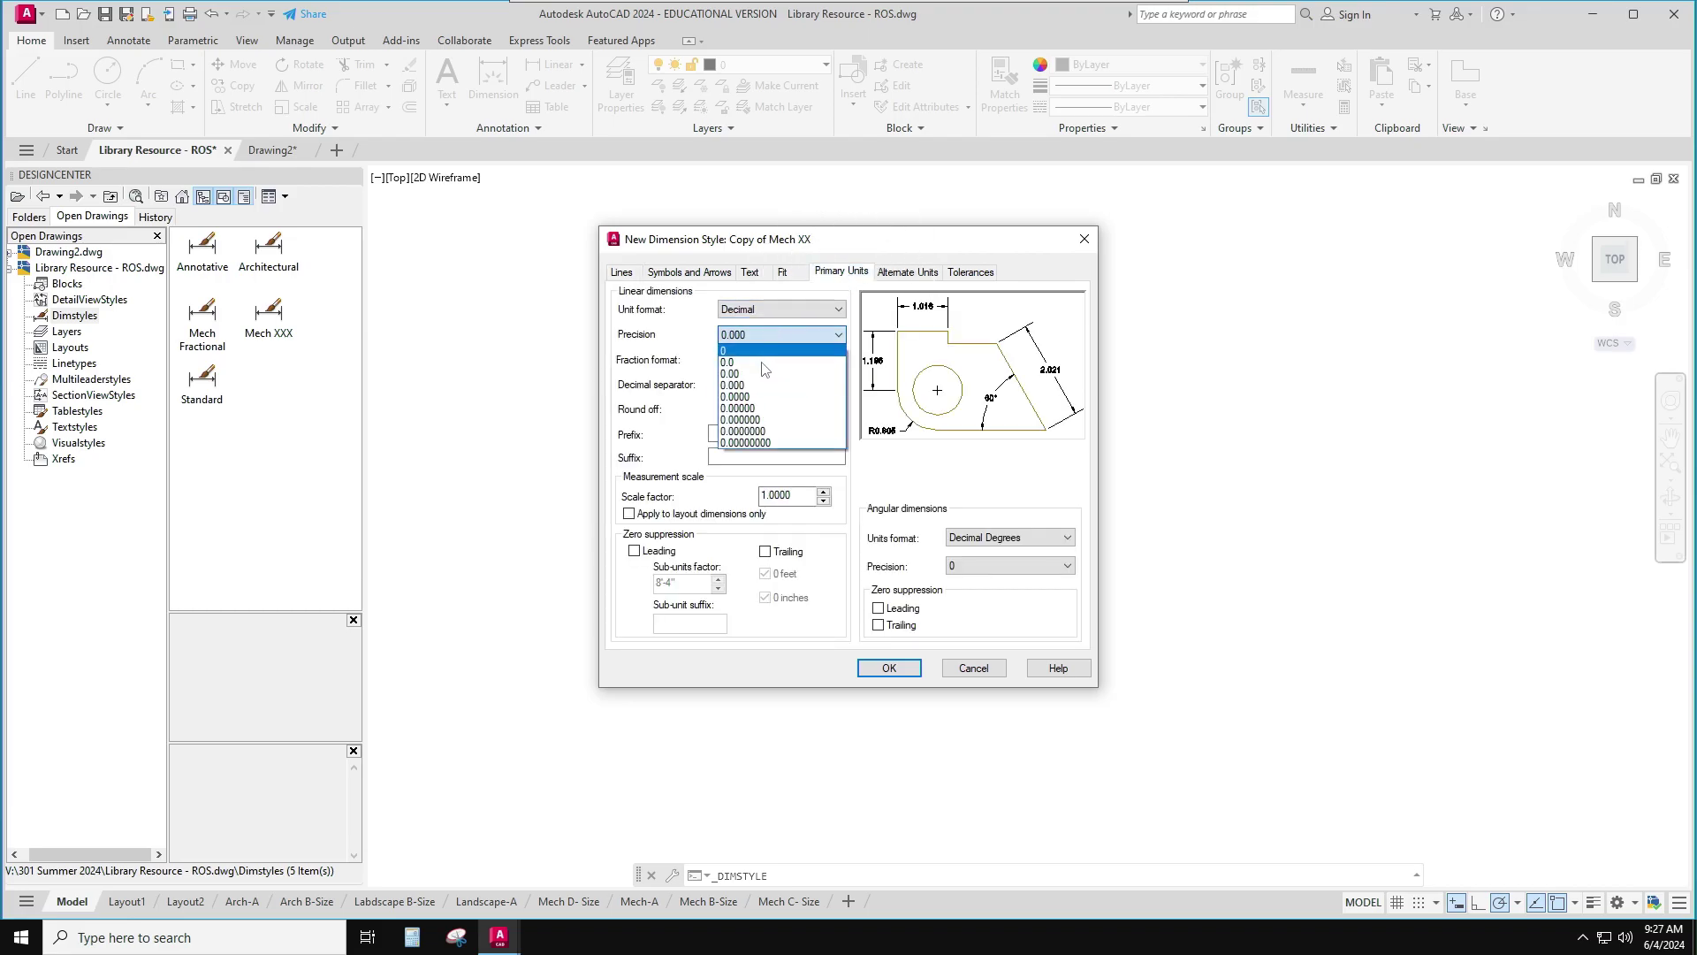
click(764, 374)
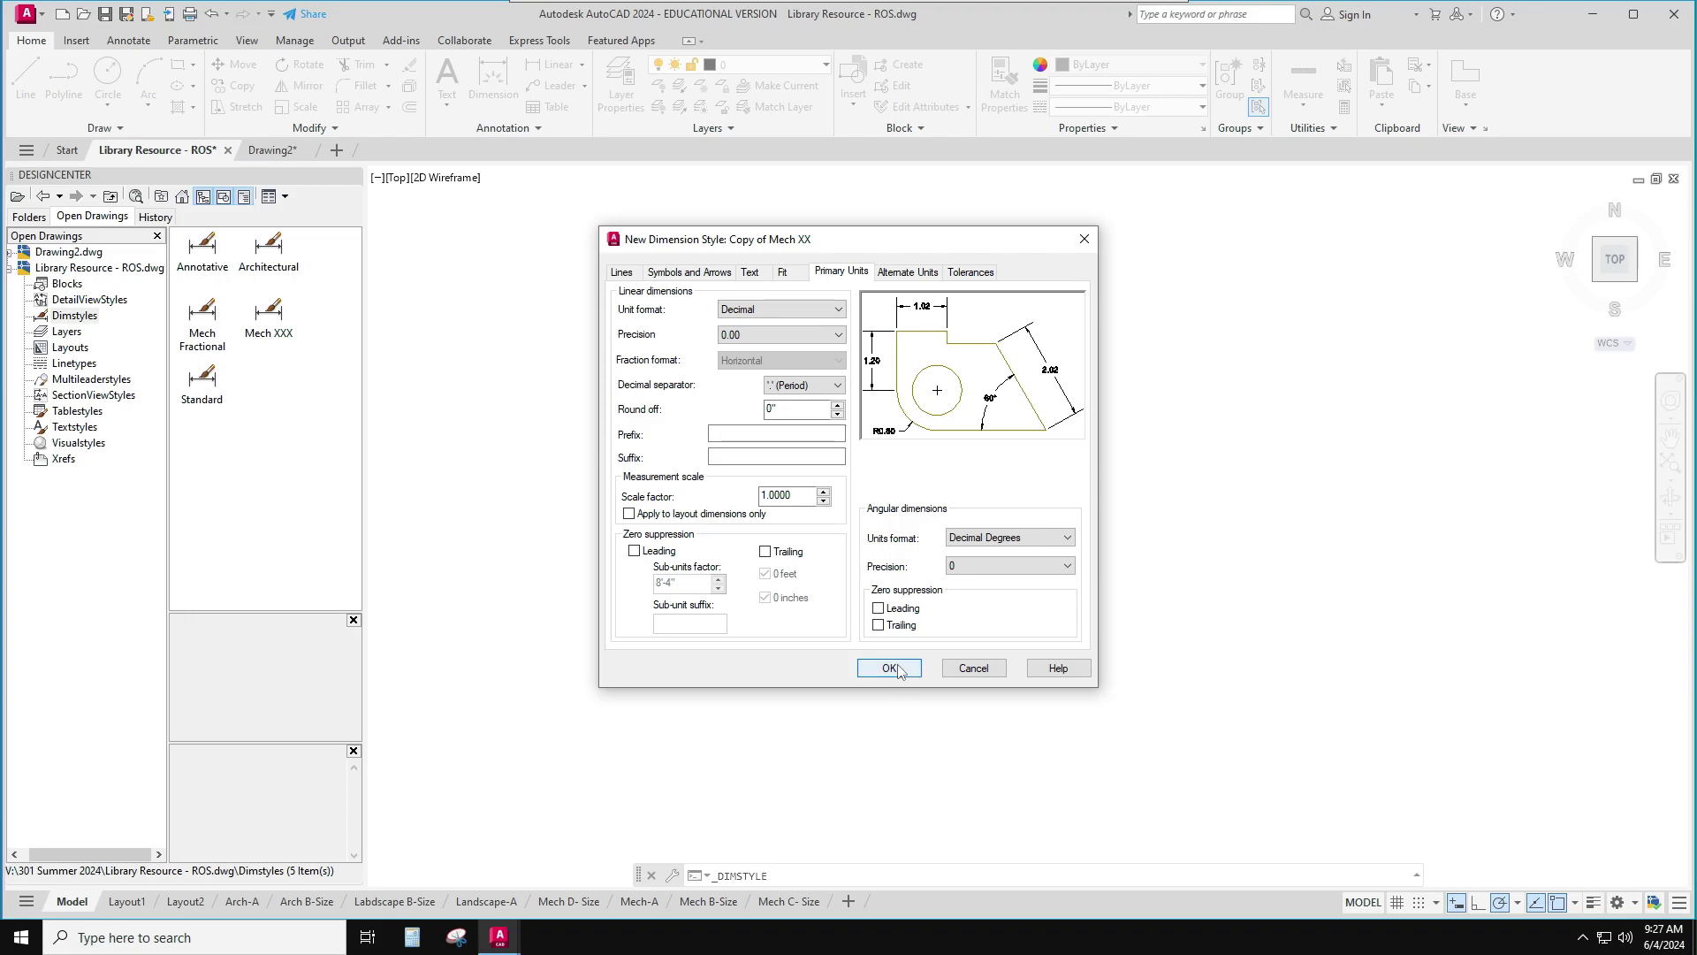
click(896, 669)
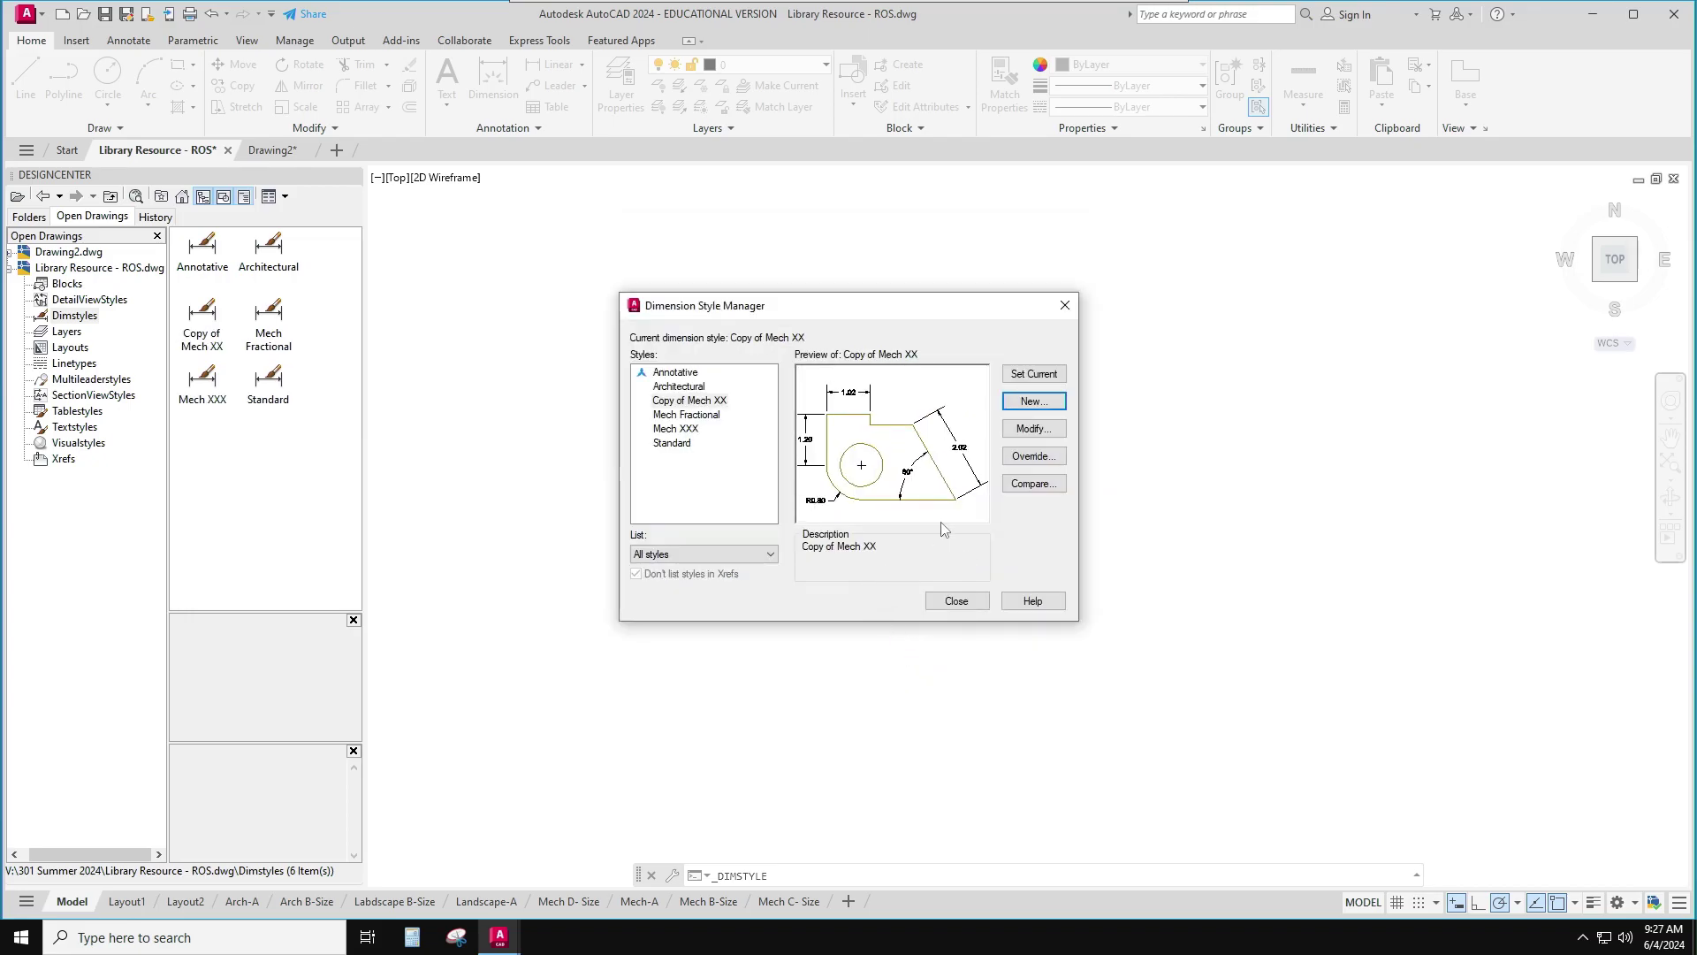
Rename the dimension style Copy of Mech XX to Mech XX and close the Dimension Style Manager
right_click(700, 402)
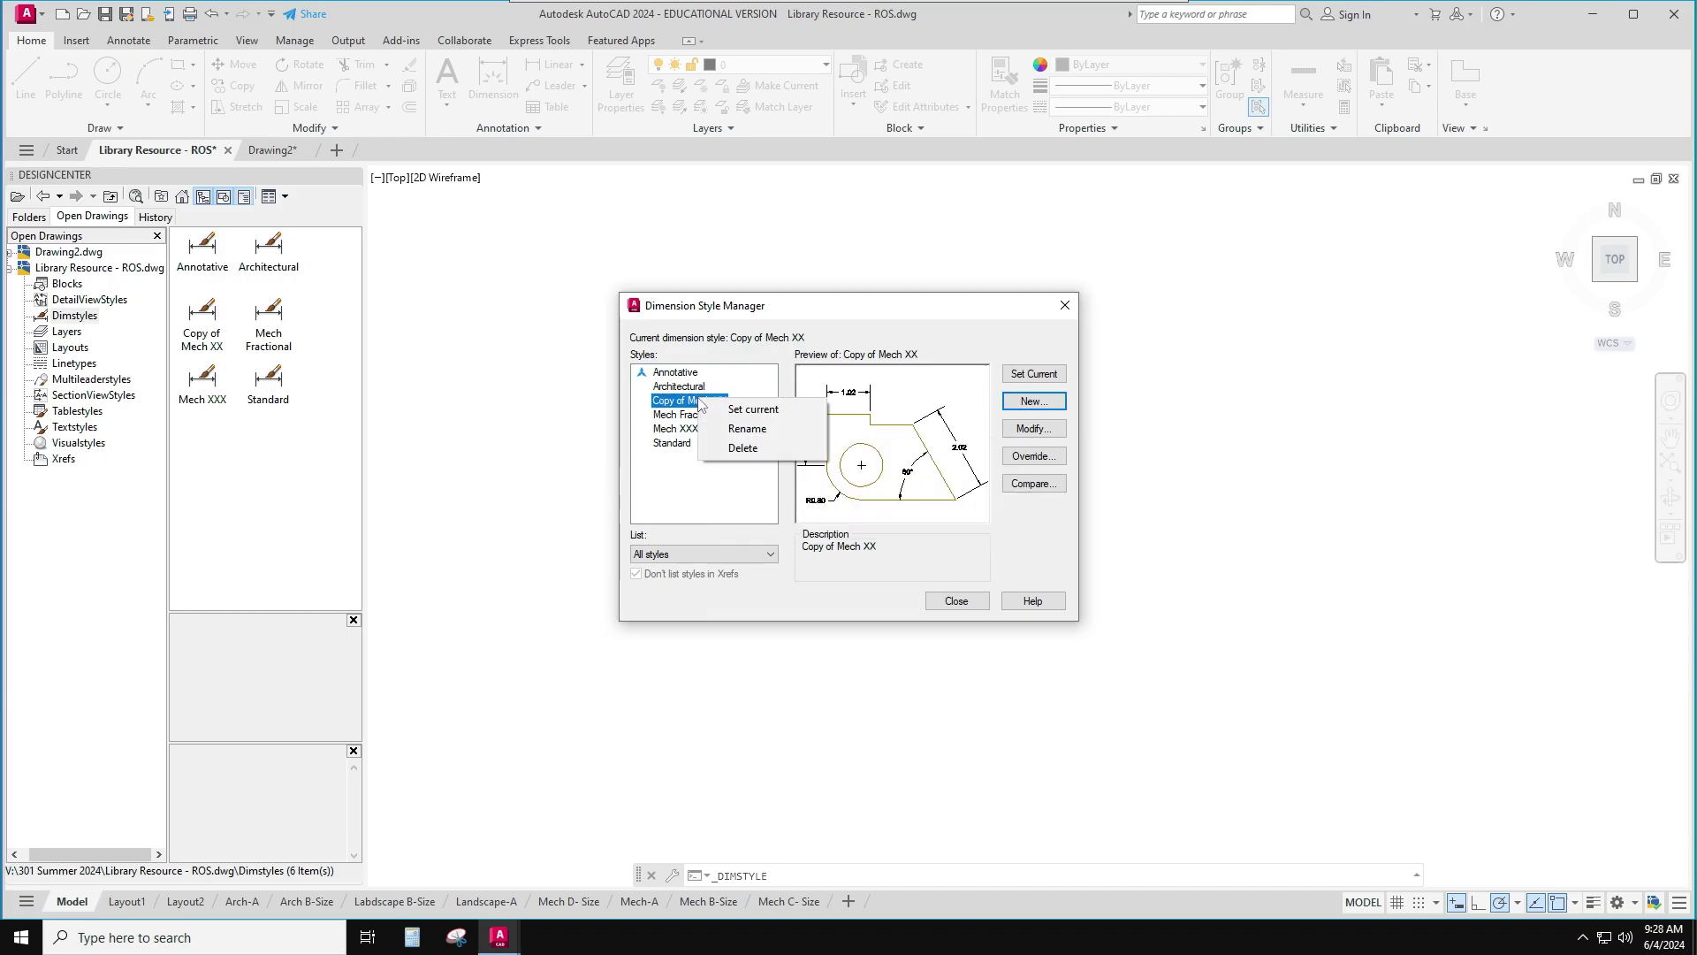
click(736, 432)
click(688, 400)
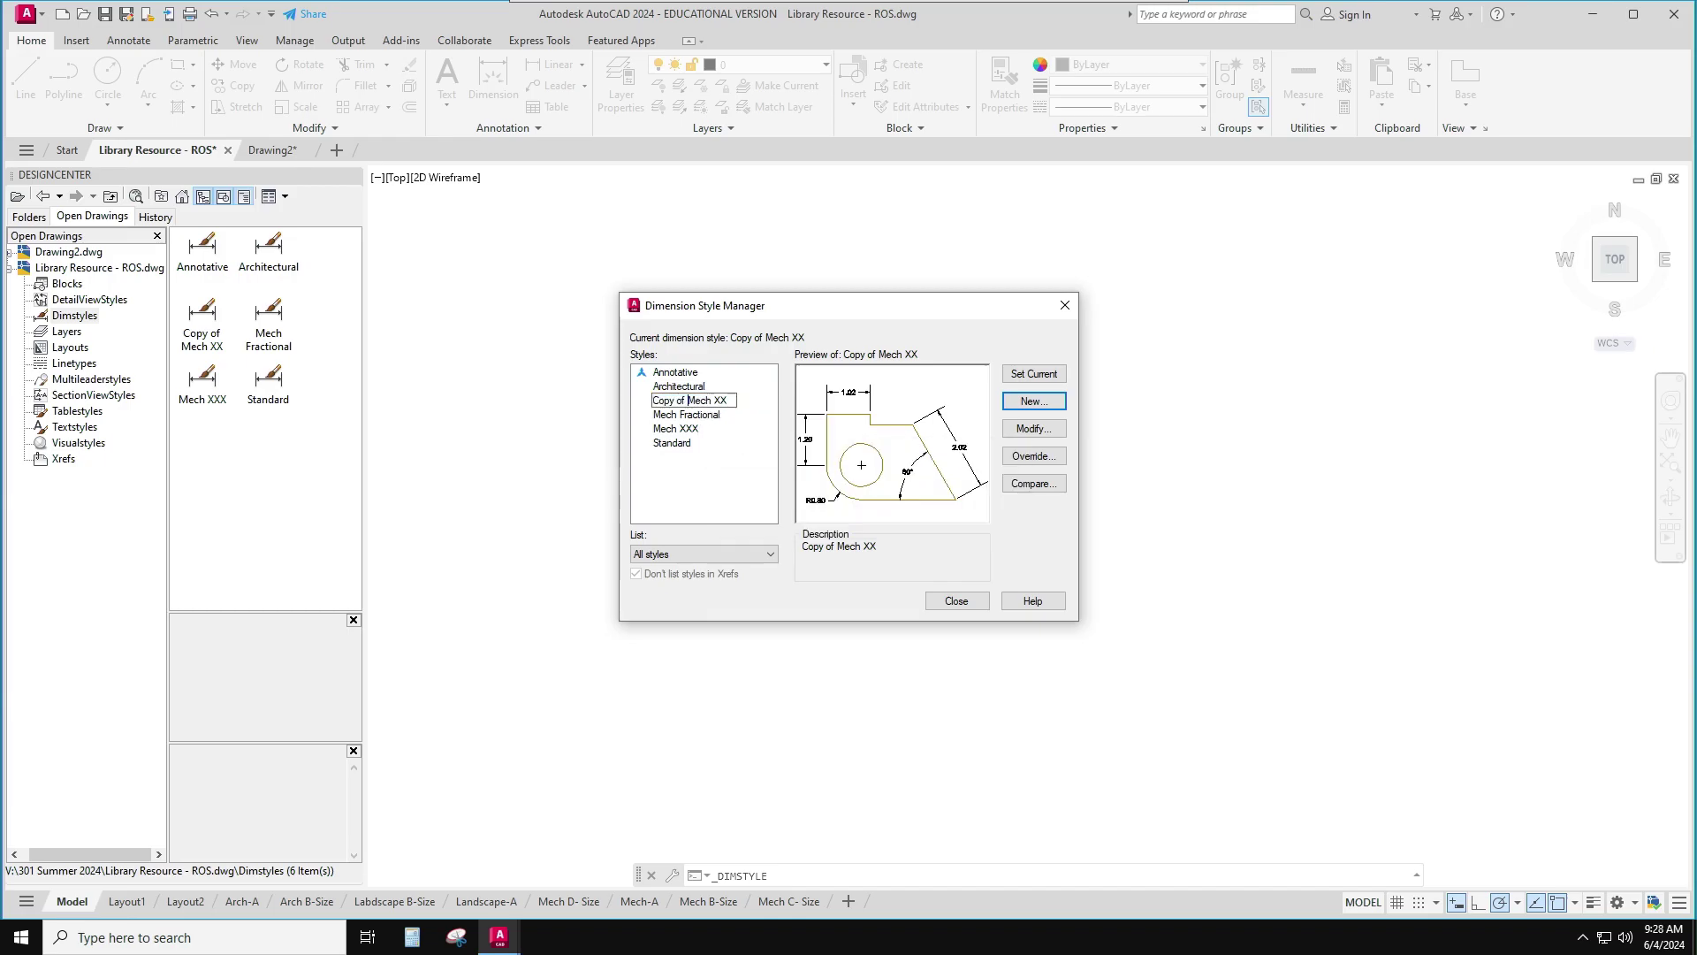
drag(689, 401, 658, 401)
key(Delete)
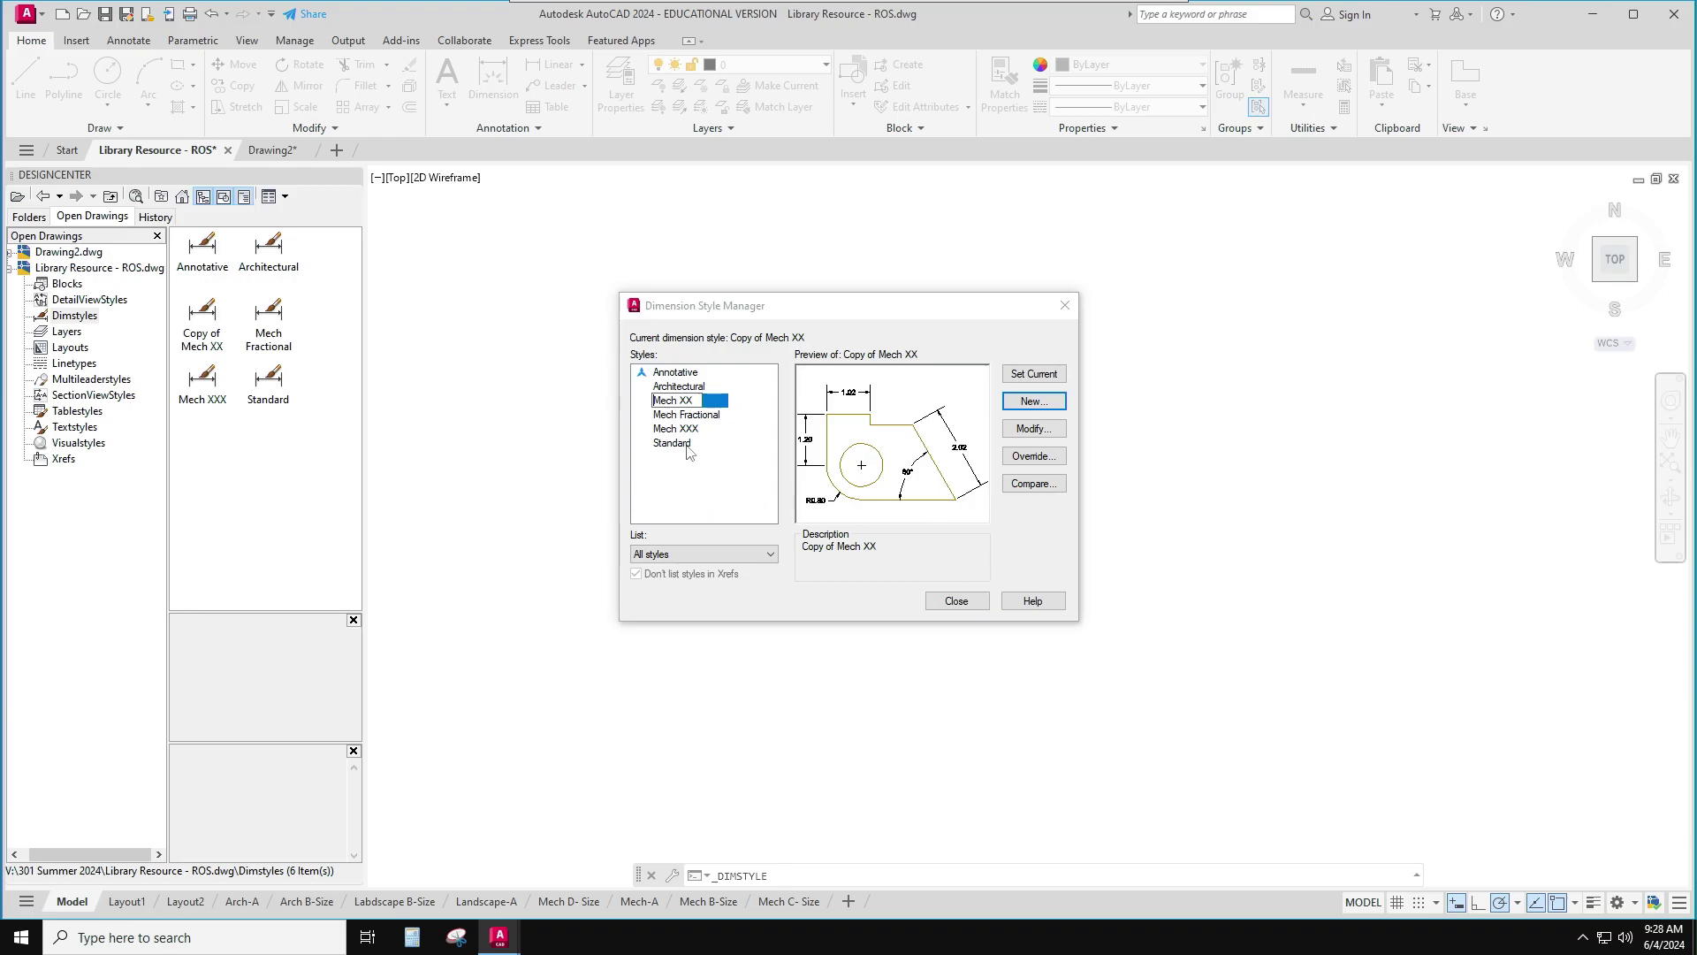
key(Return)
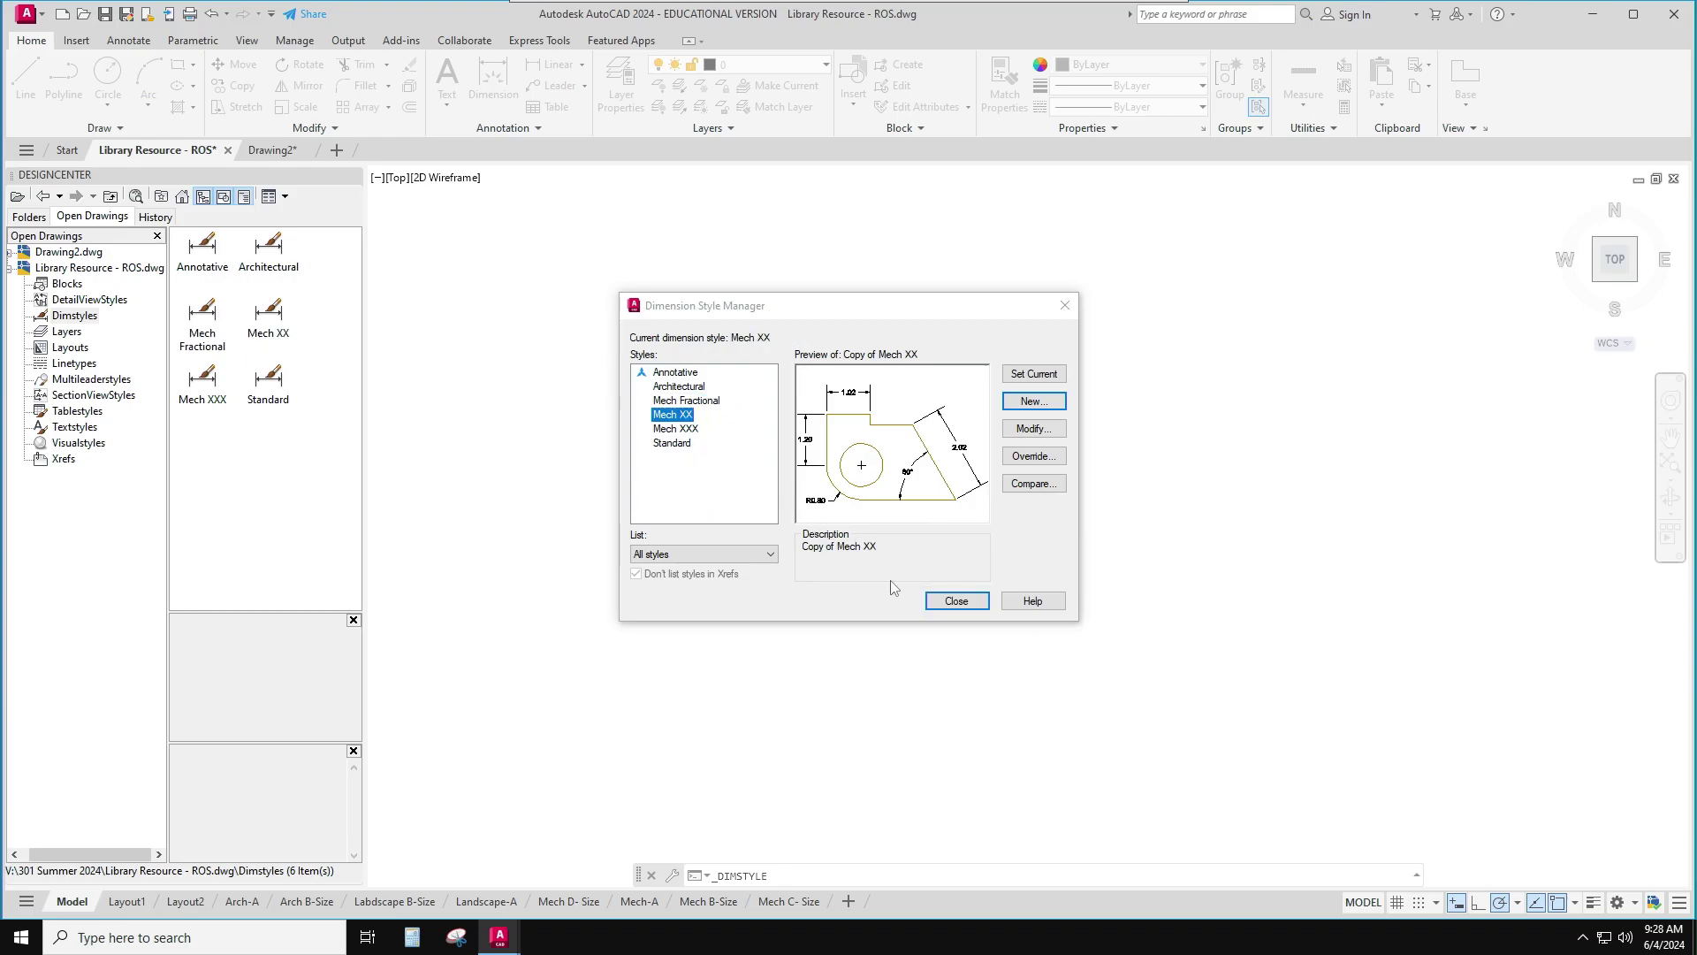
click(955, 601)
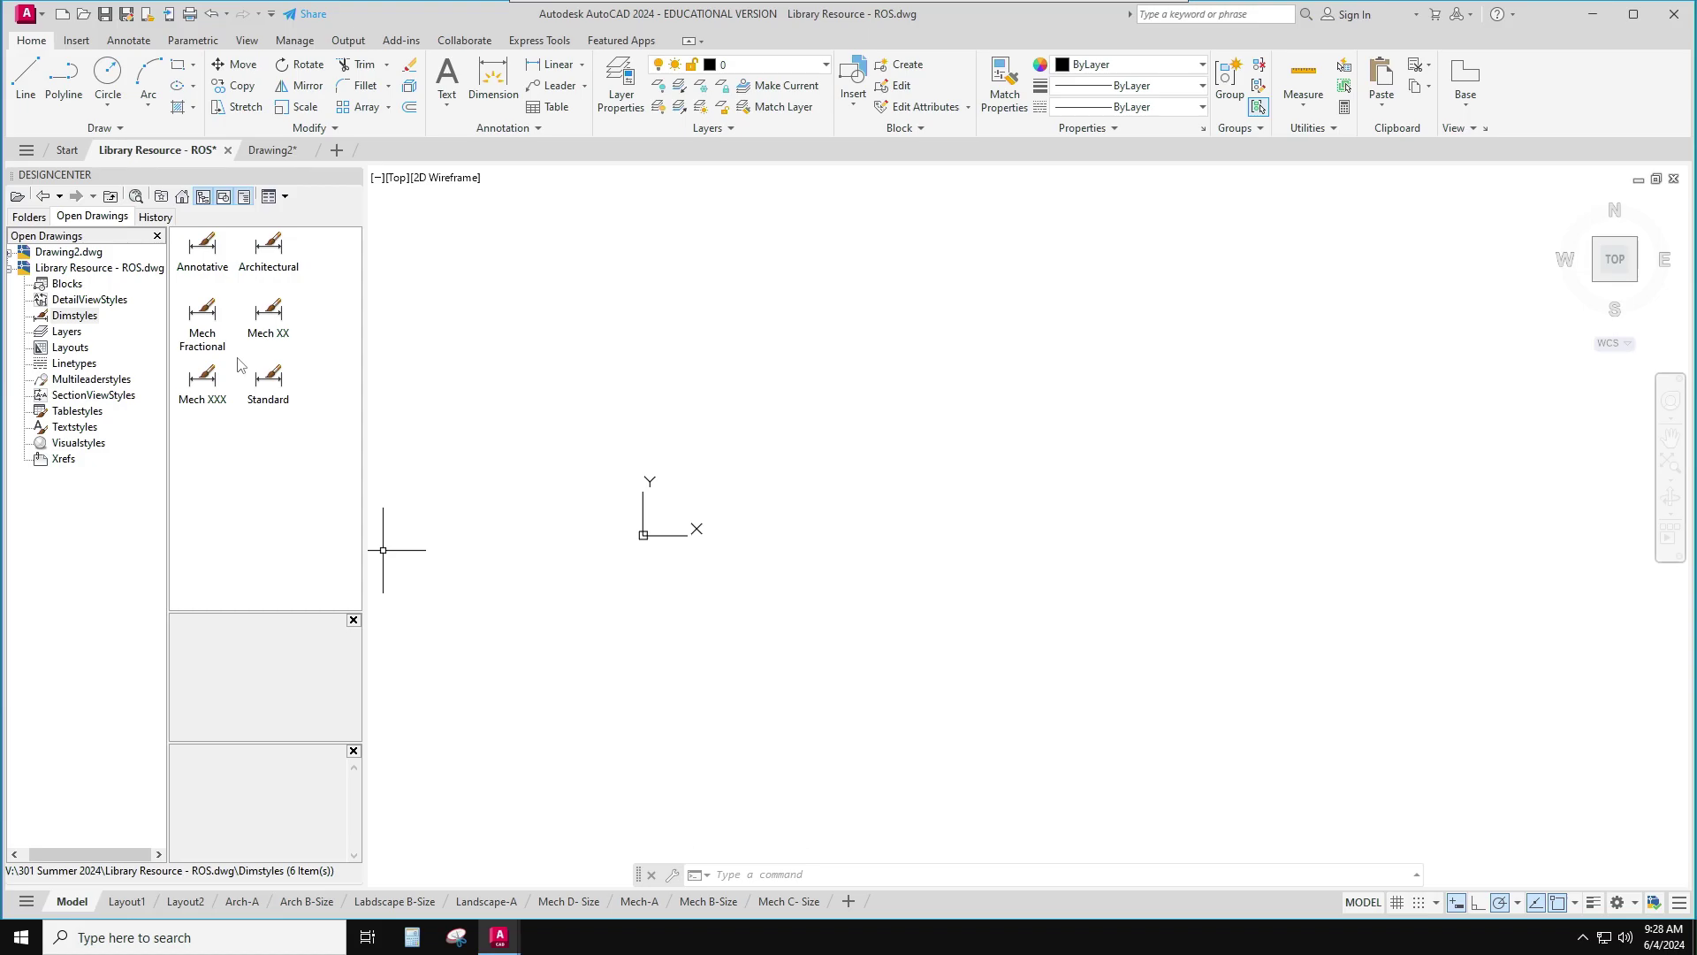
Return to the bracket drawing and save it as Plate 4.1-ROS in the Section 4 folder, replacing the existing file
click(272, 150)
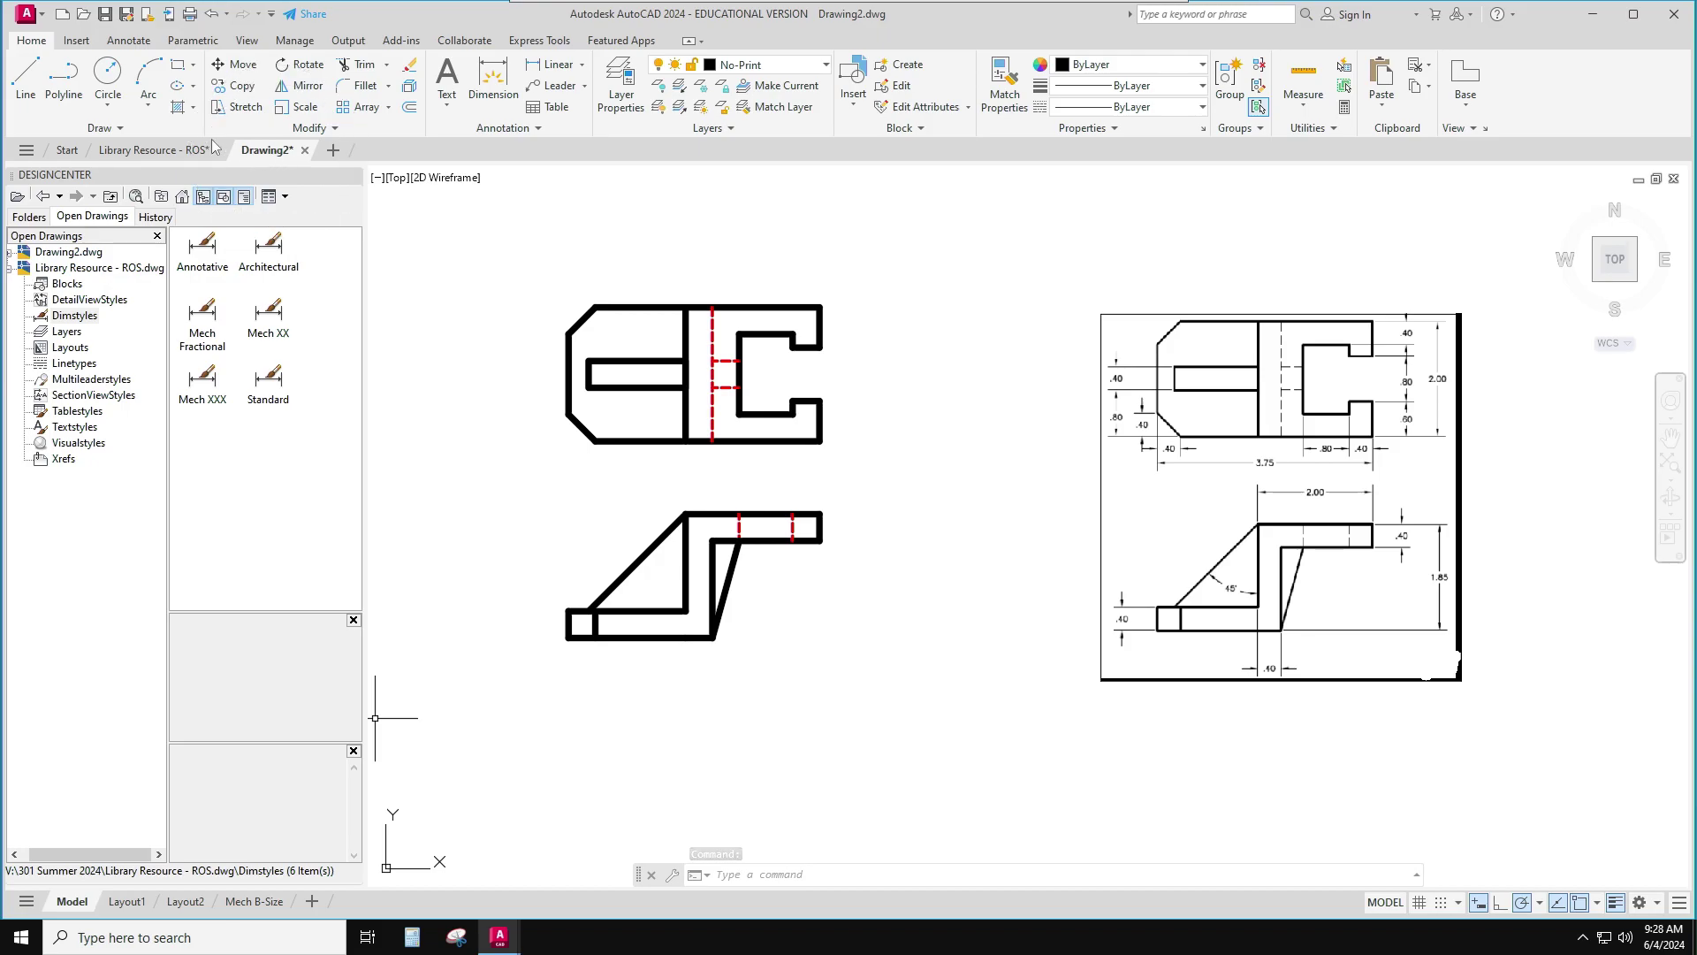
click(27, 14)
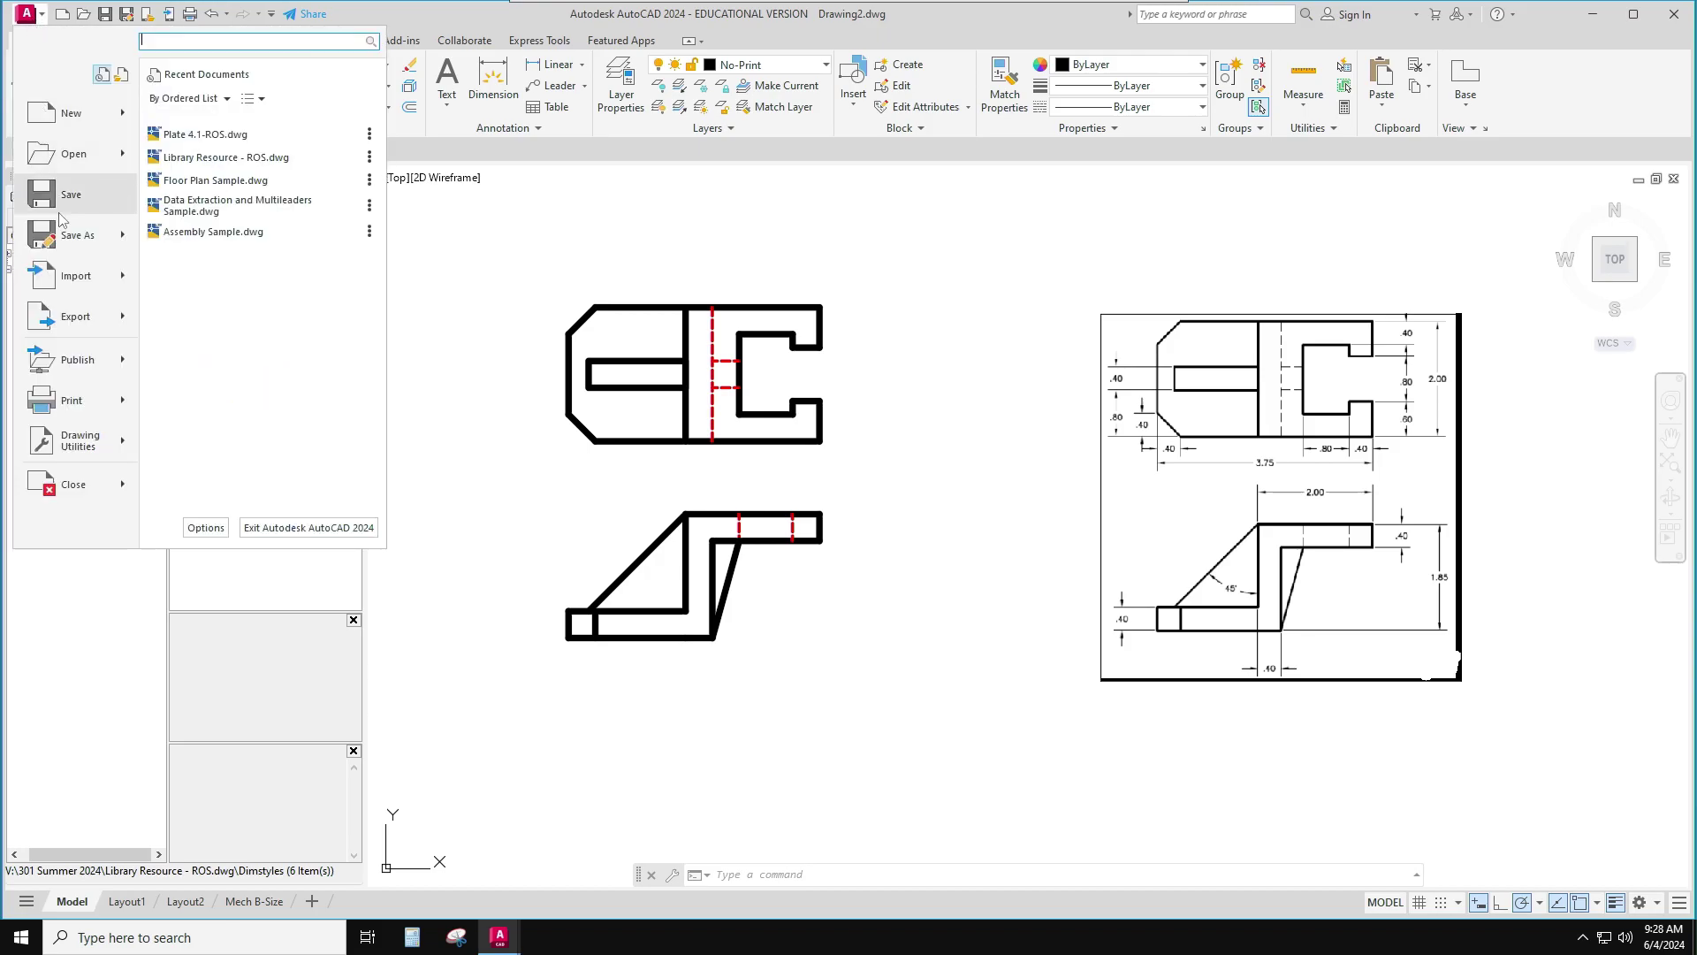
click(76, 235)
click(732, 321)
click(1073, 638)
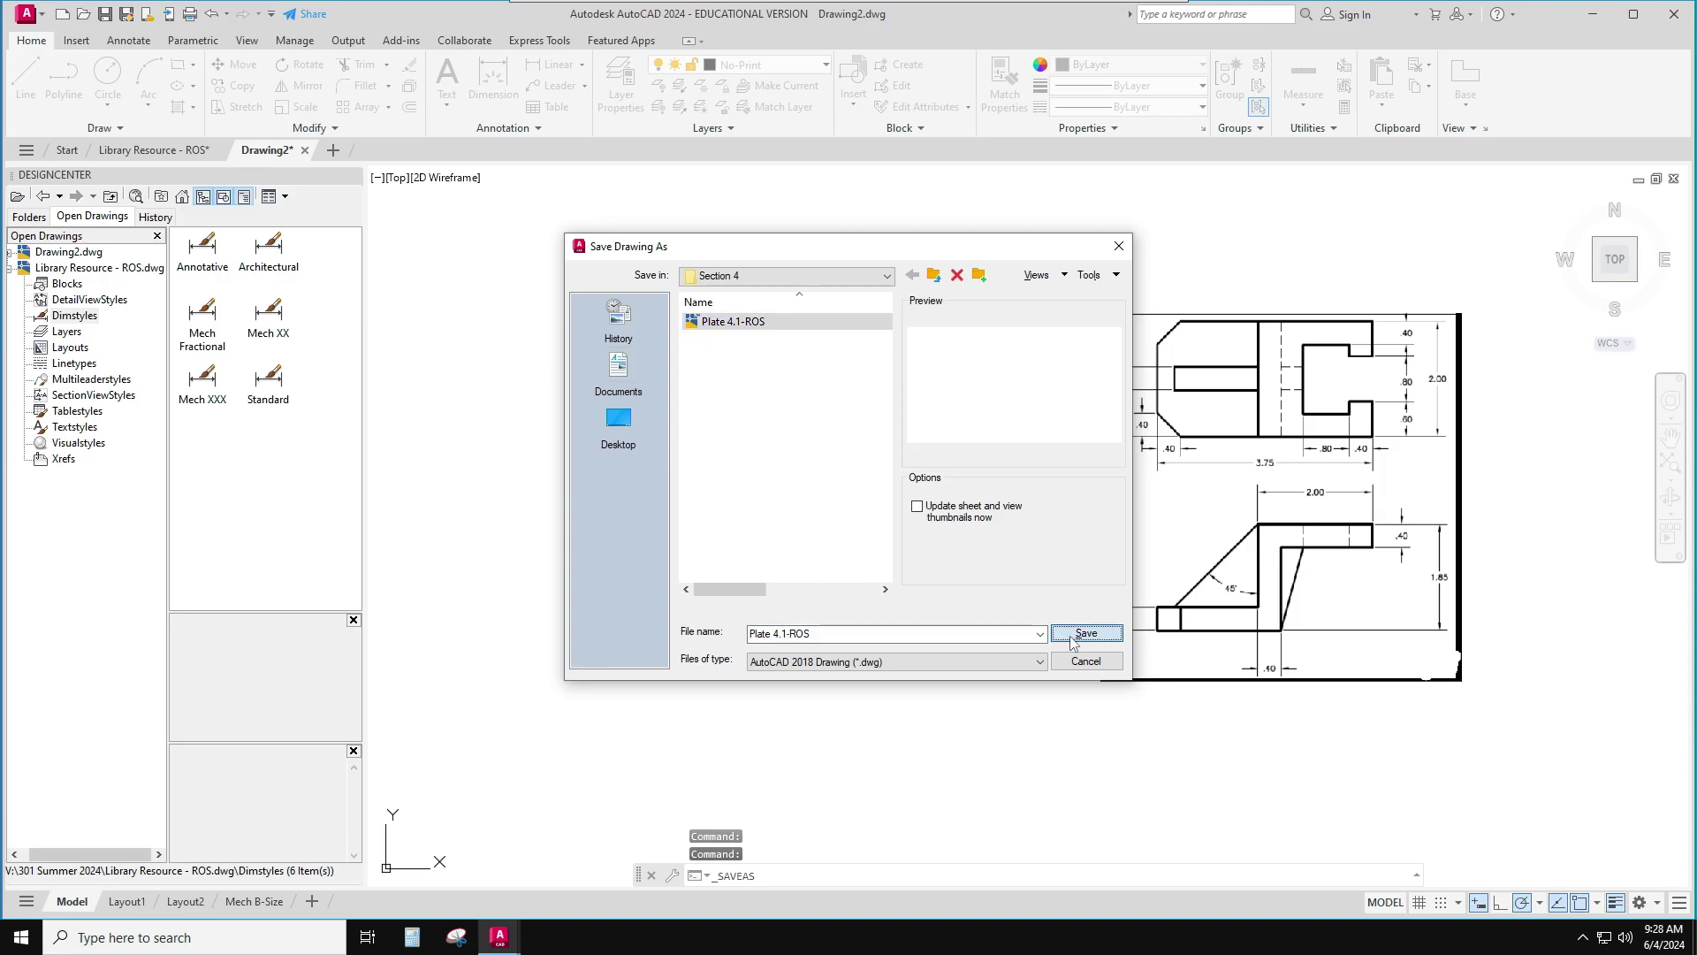
click(828, 510)
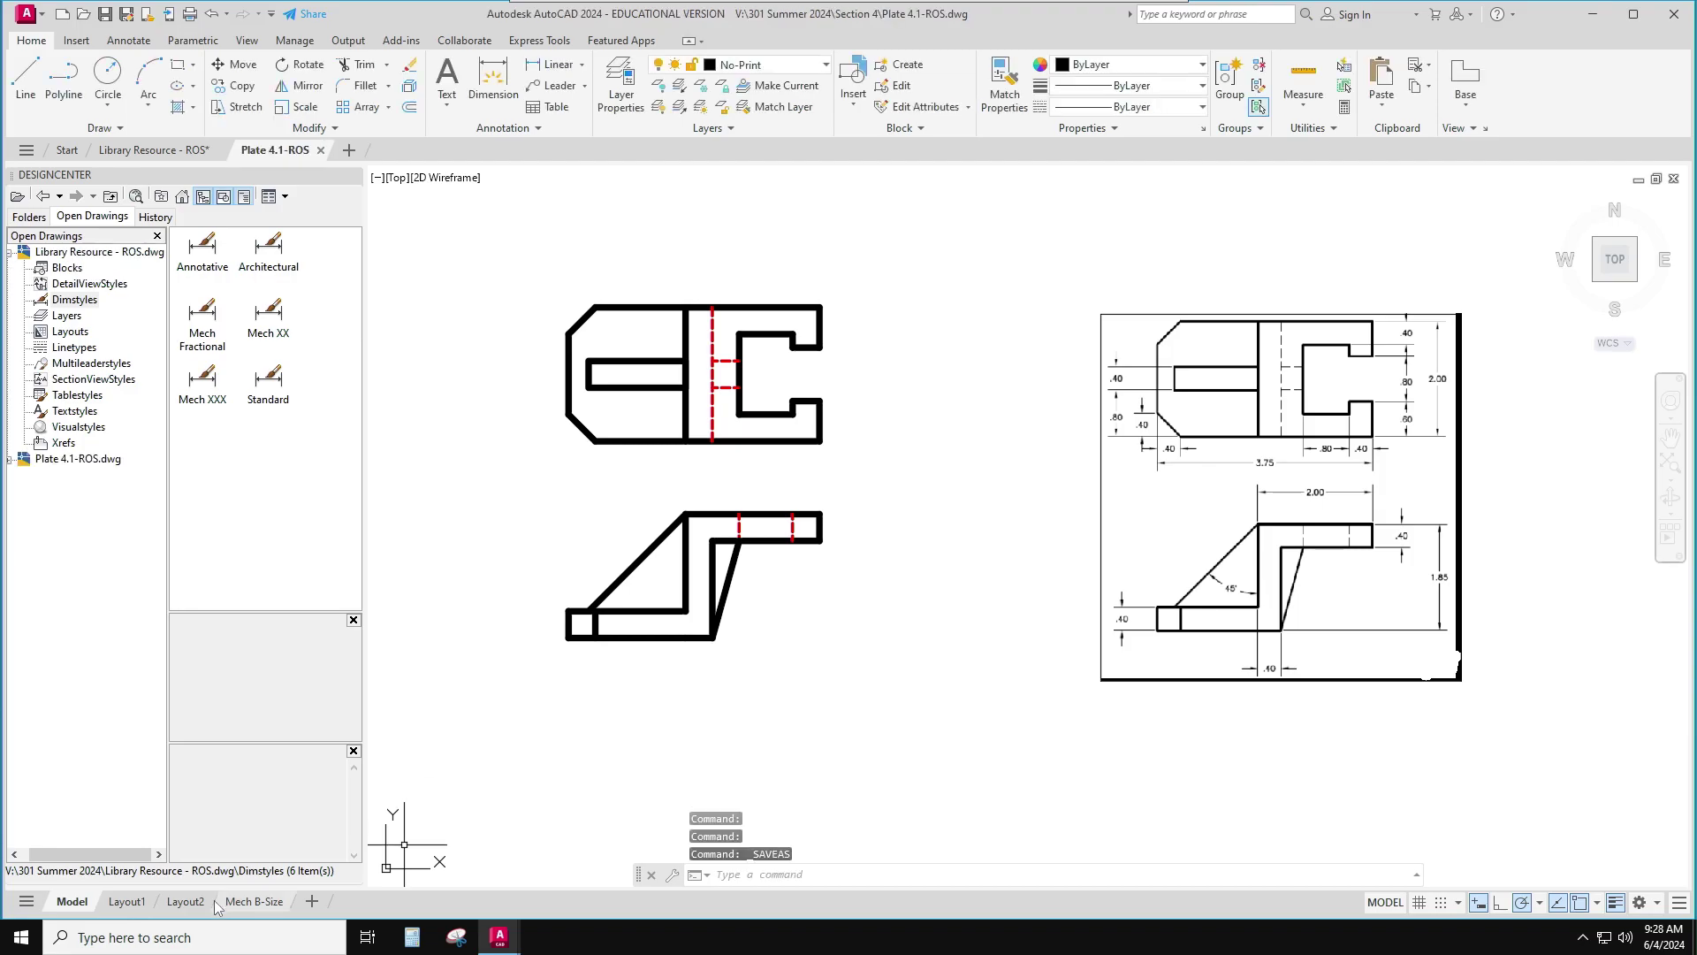
Go to the paper space of the Mech B-Size layout and make Dim-Text the current layer
click(254, 901)
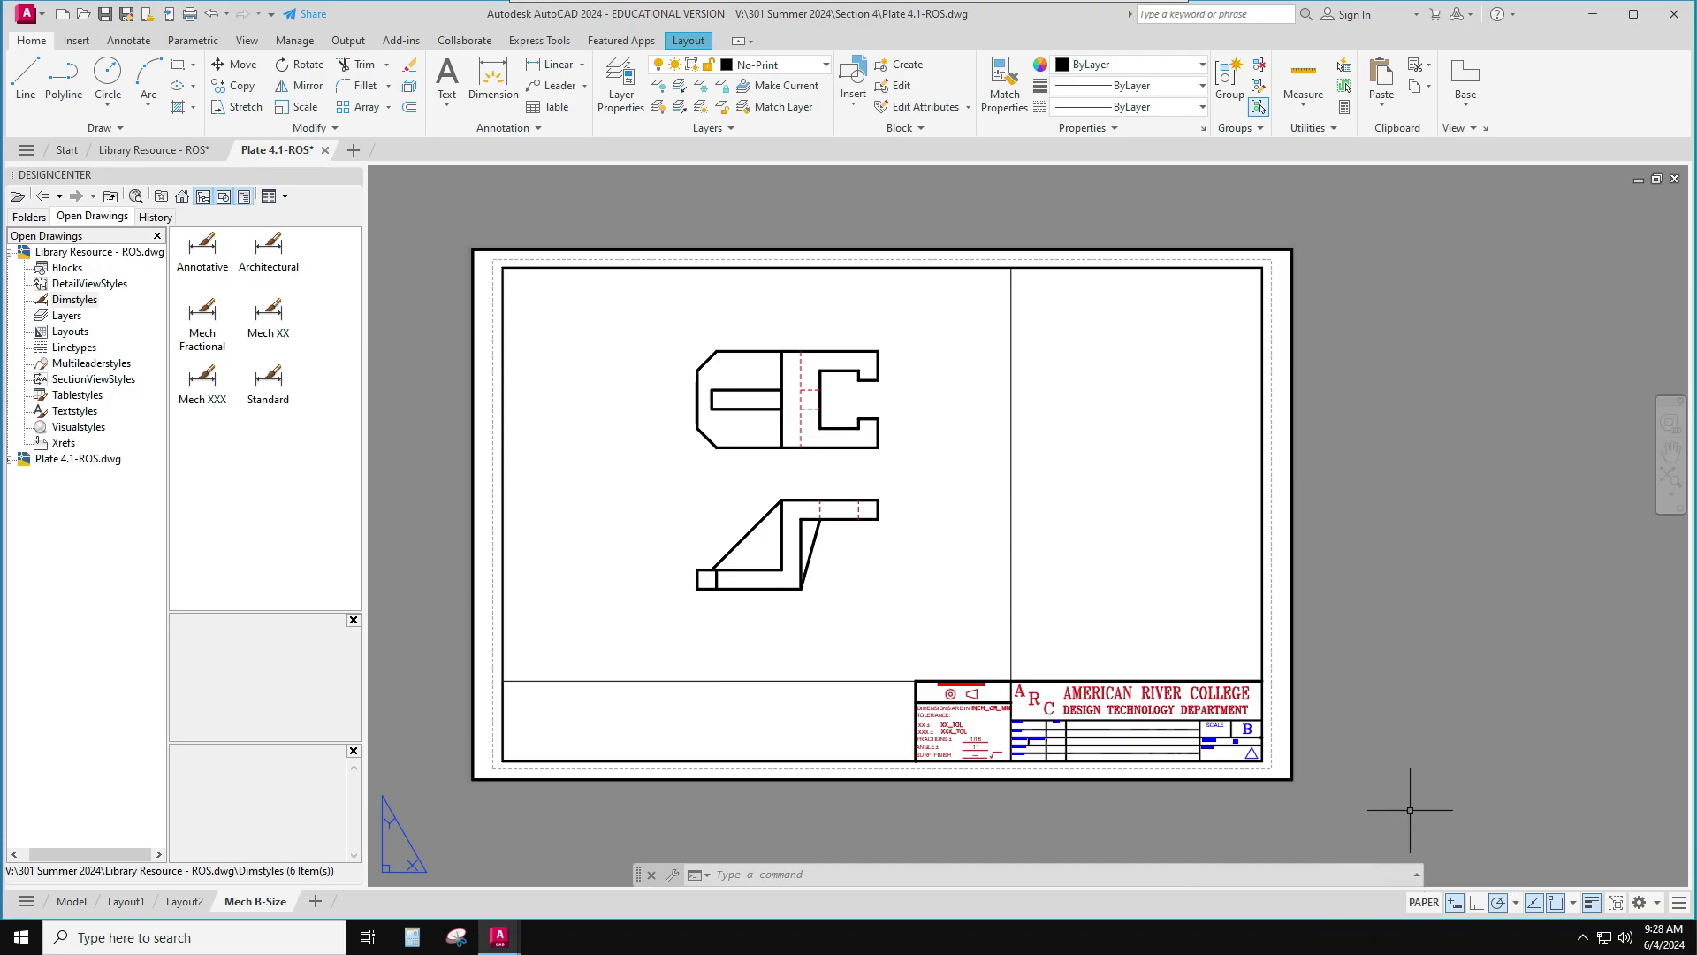
double_click(958, 586)
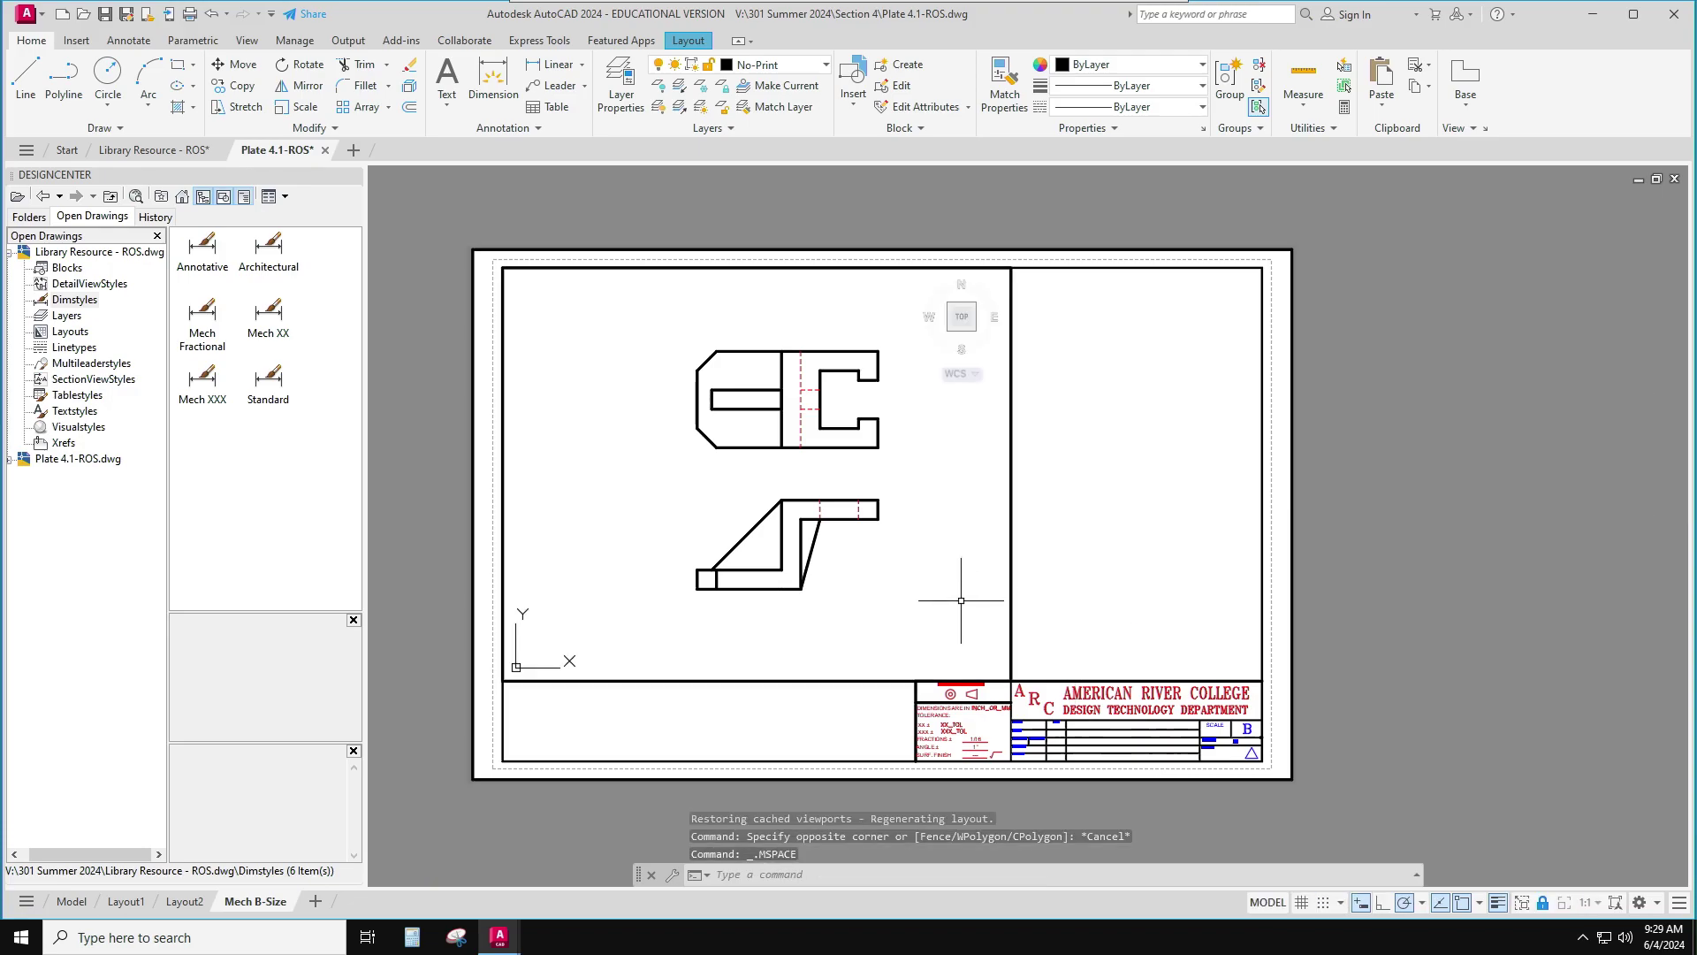
click(1269, 903)
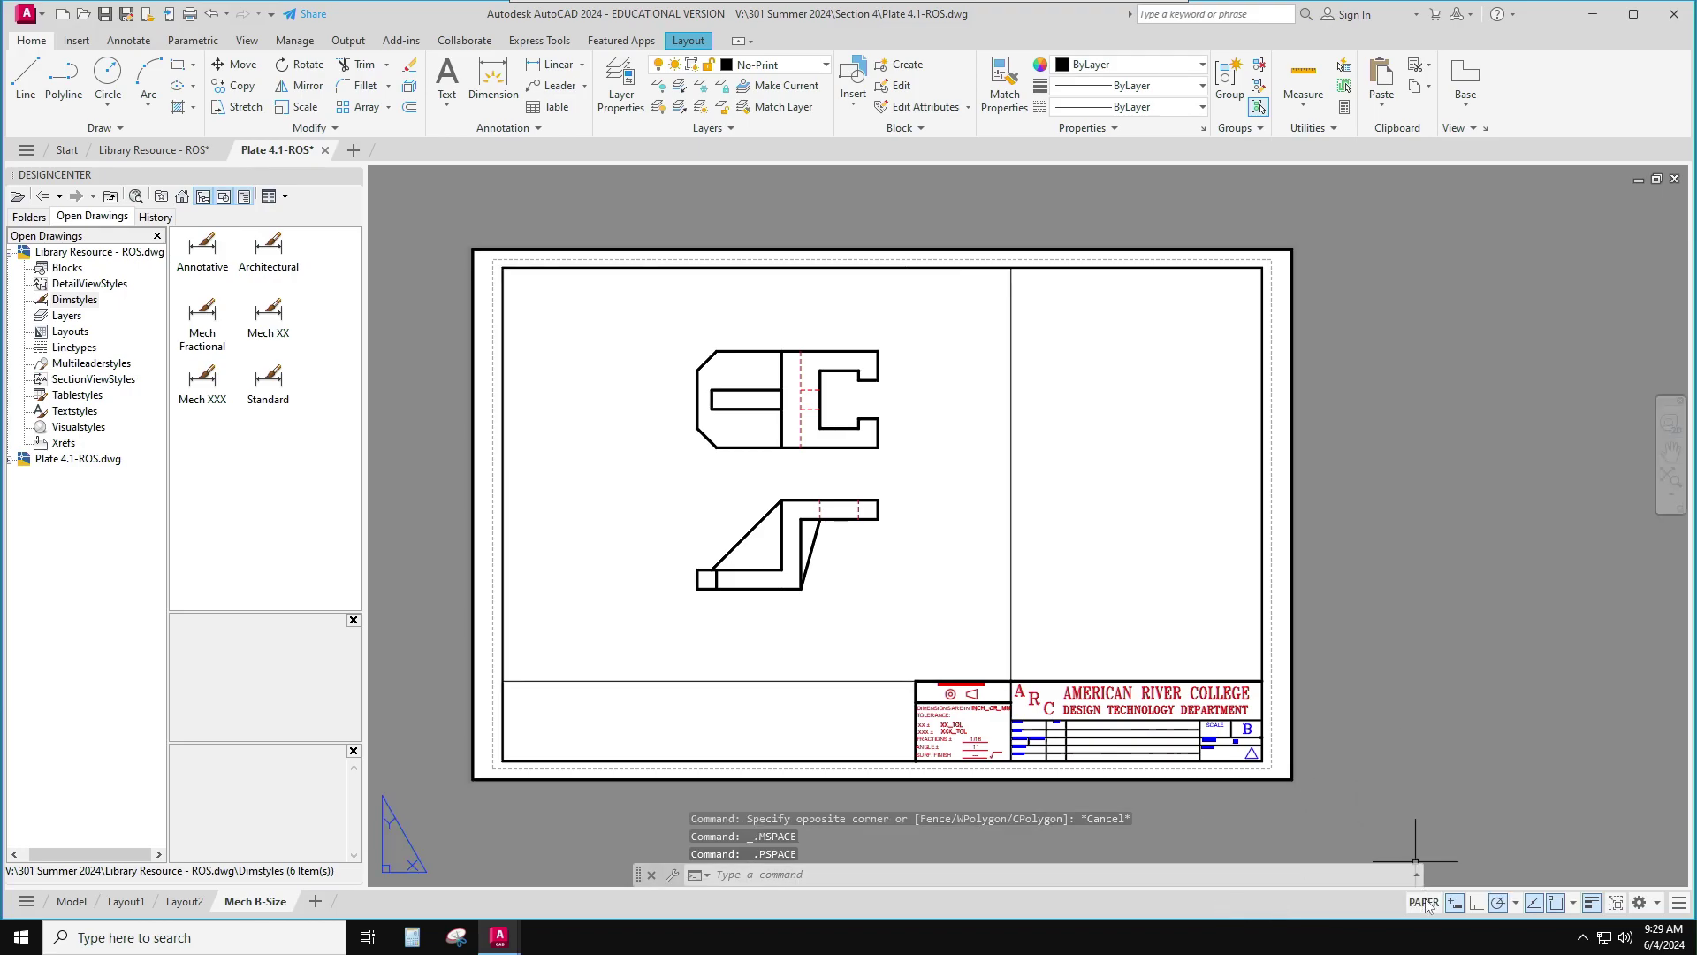
click(264, 902)
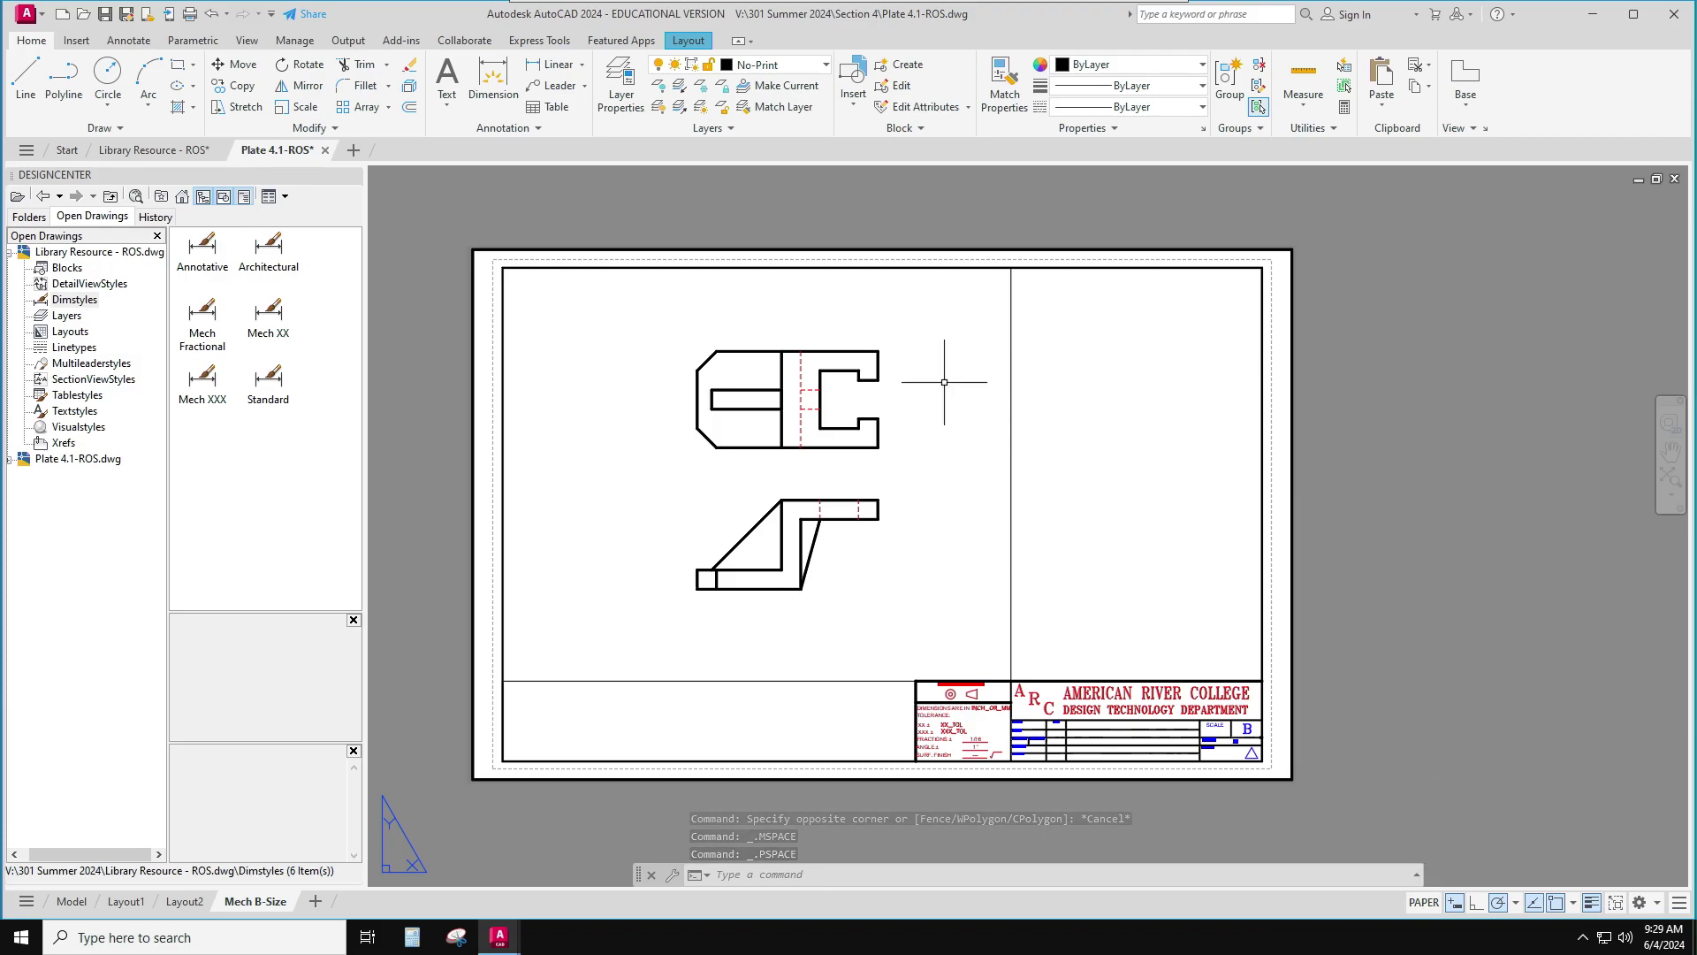
click(775, 65)
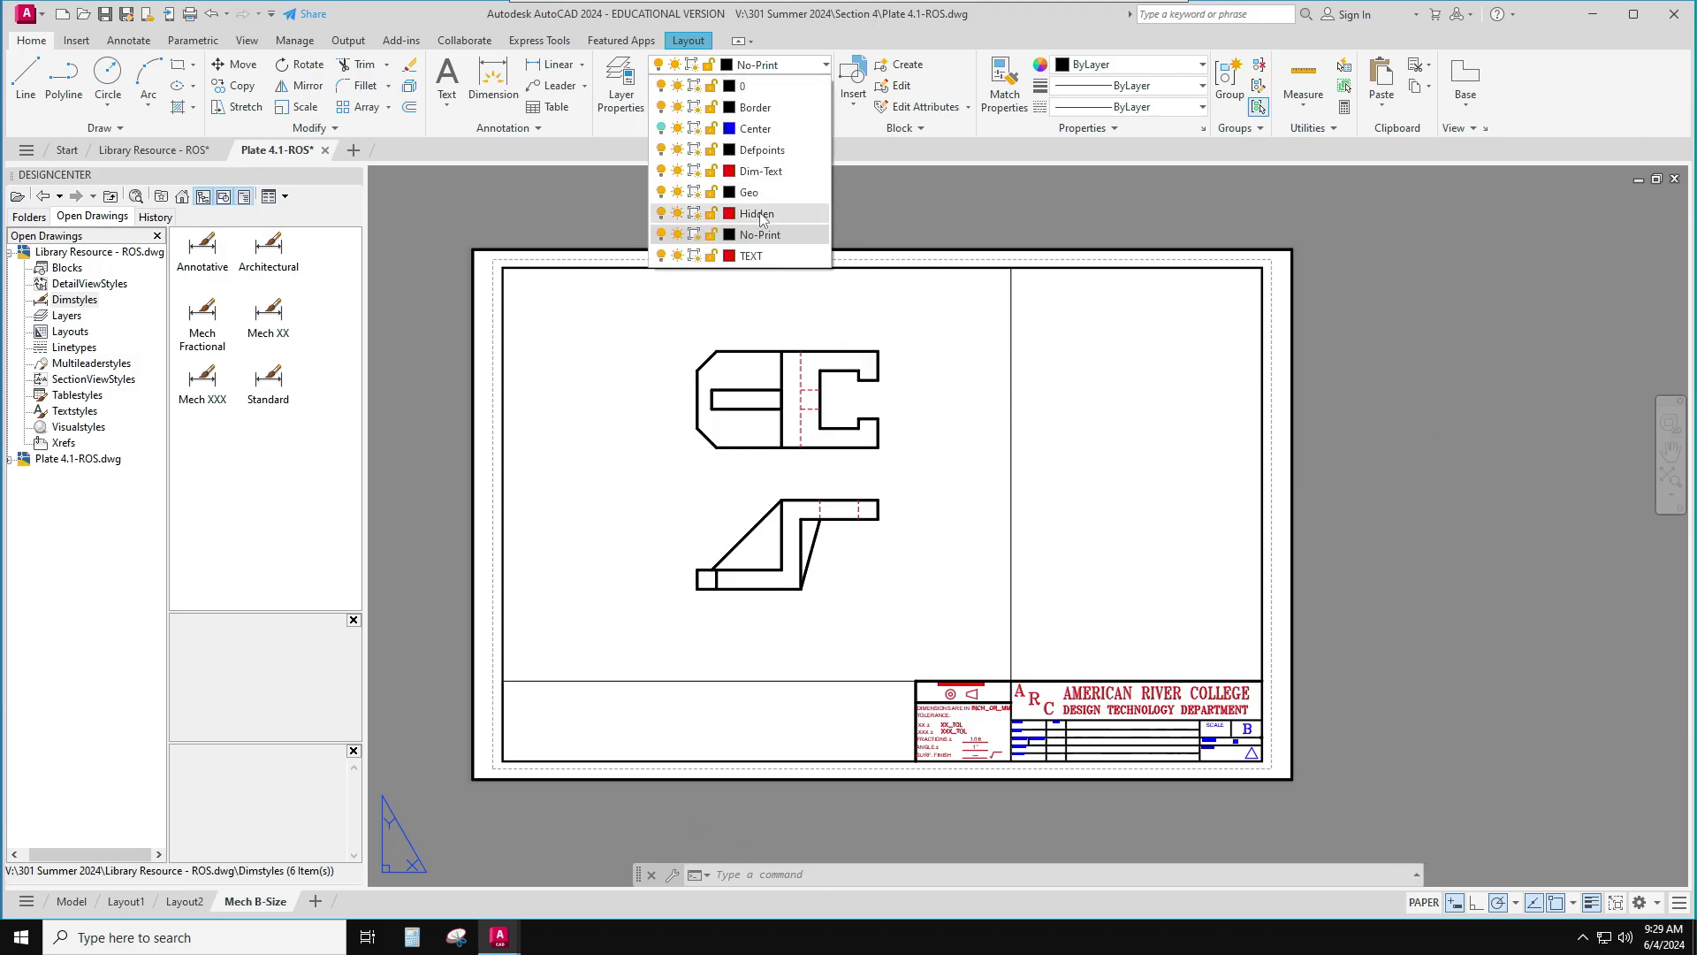
click(761, 172)
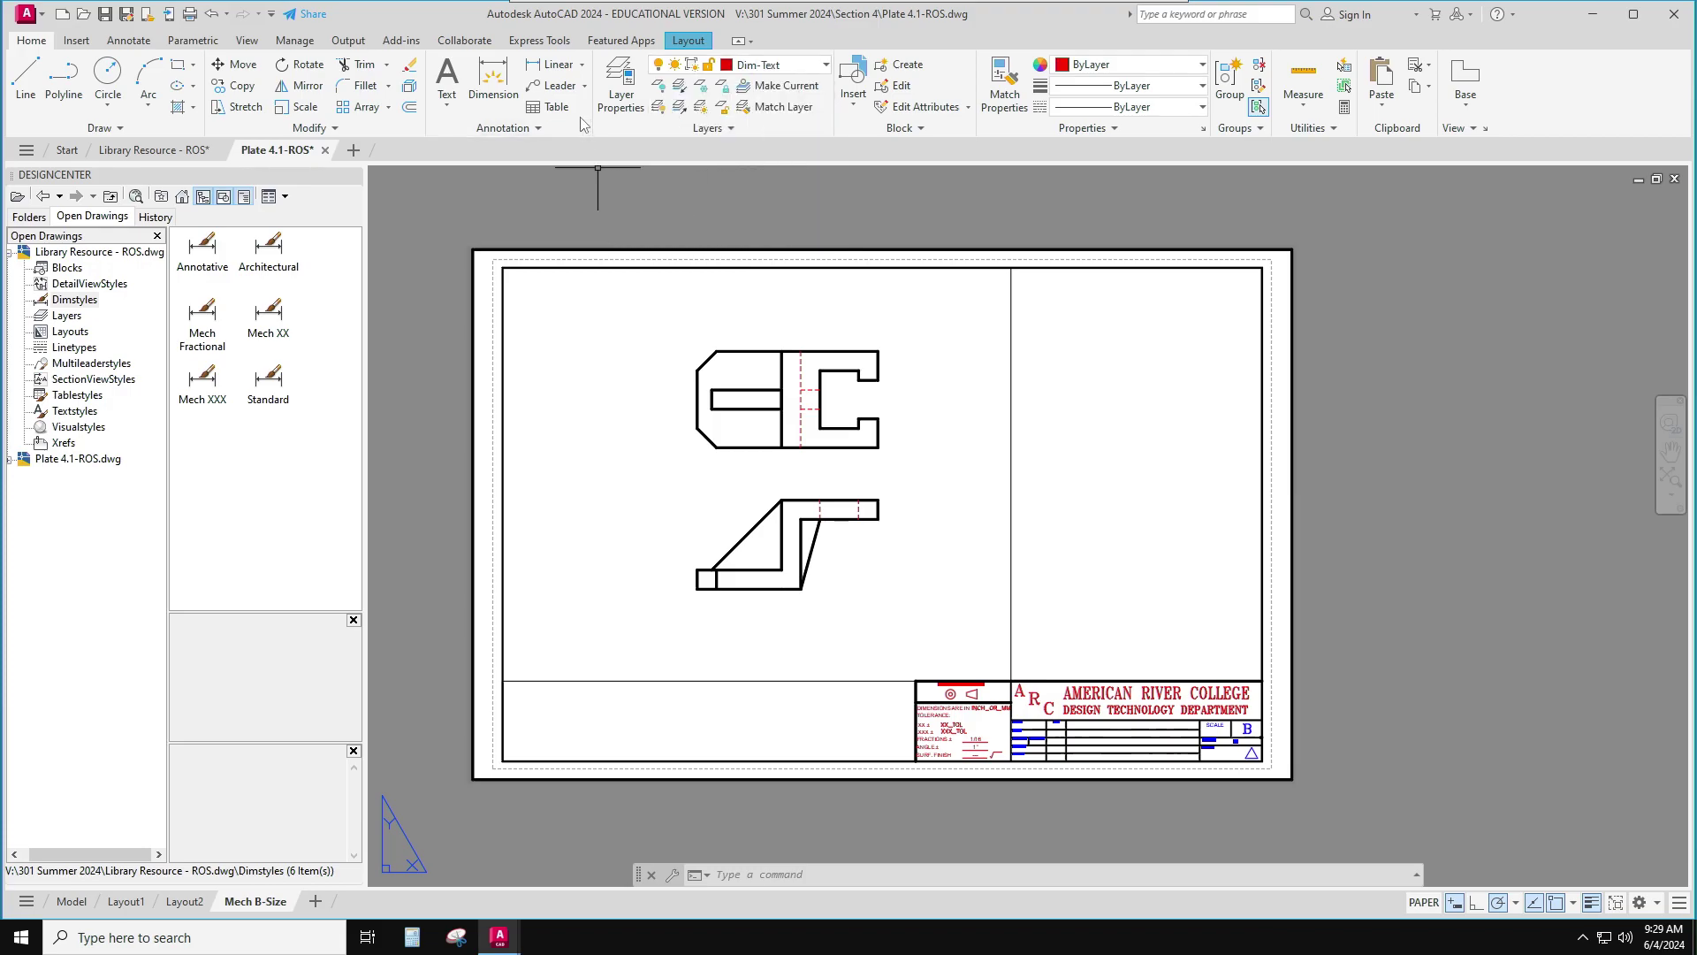
Check which dimension styles the Plate 4.1-ROS drawing contains in the Dimension Style Manager
click(533, 128)
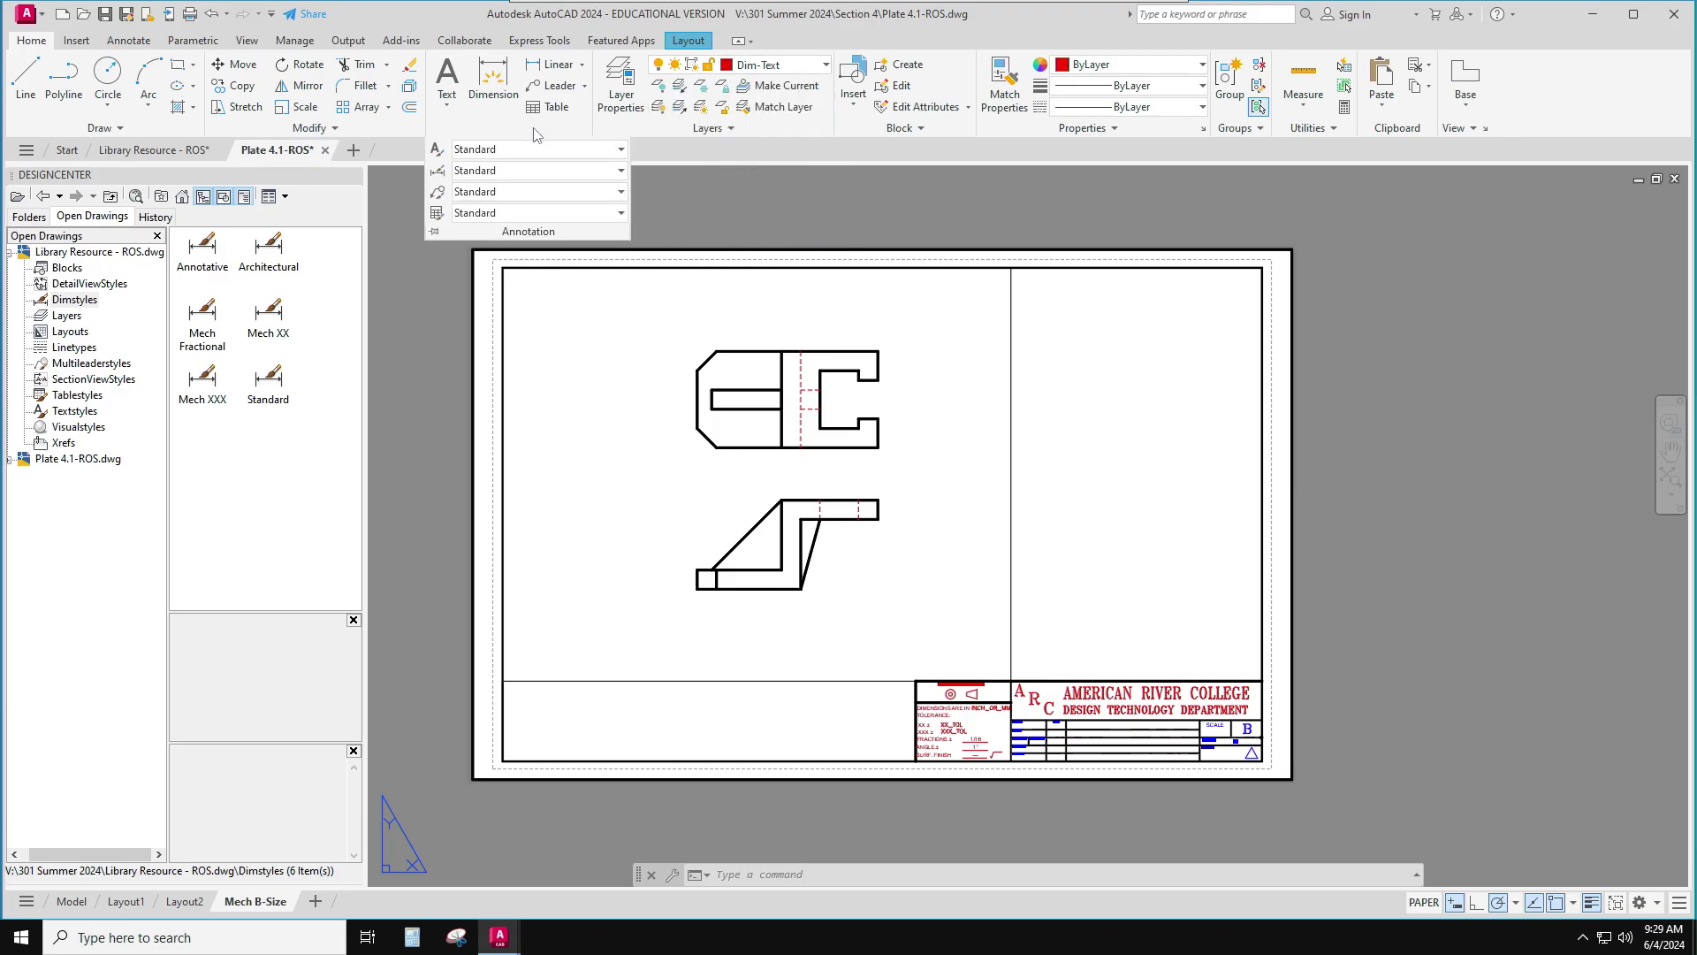
click(515, 172)
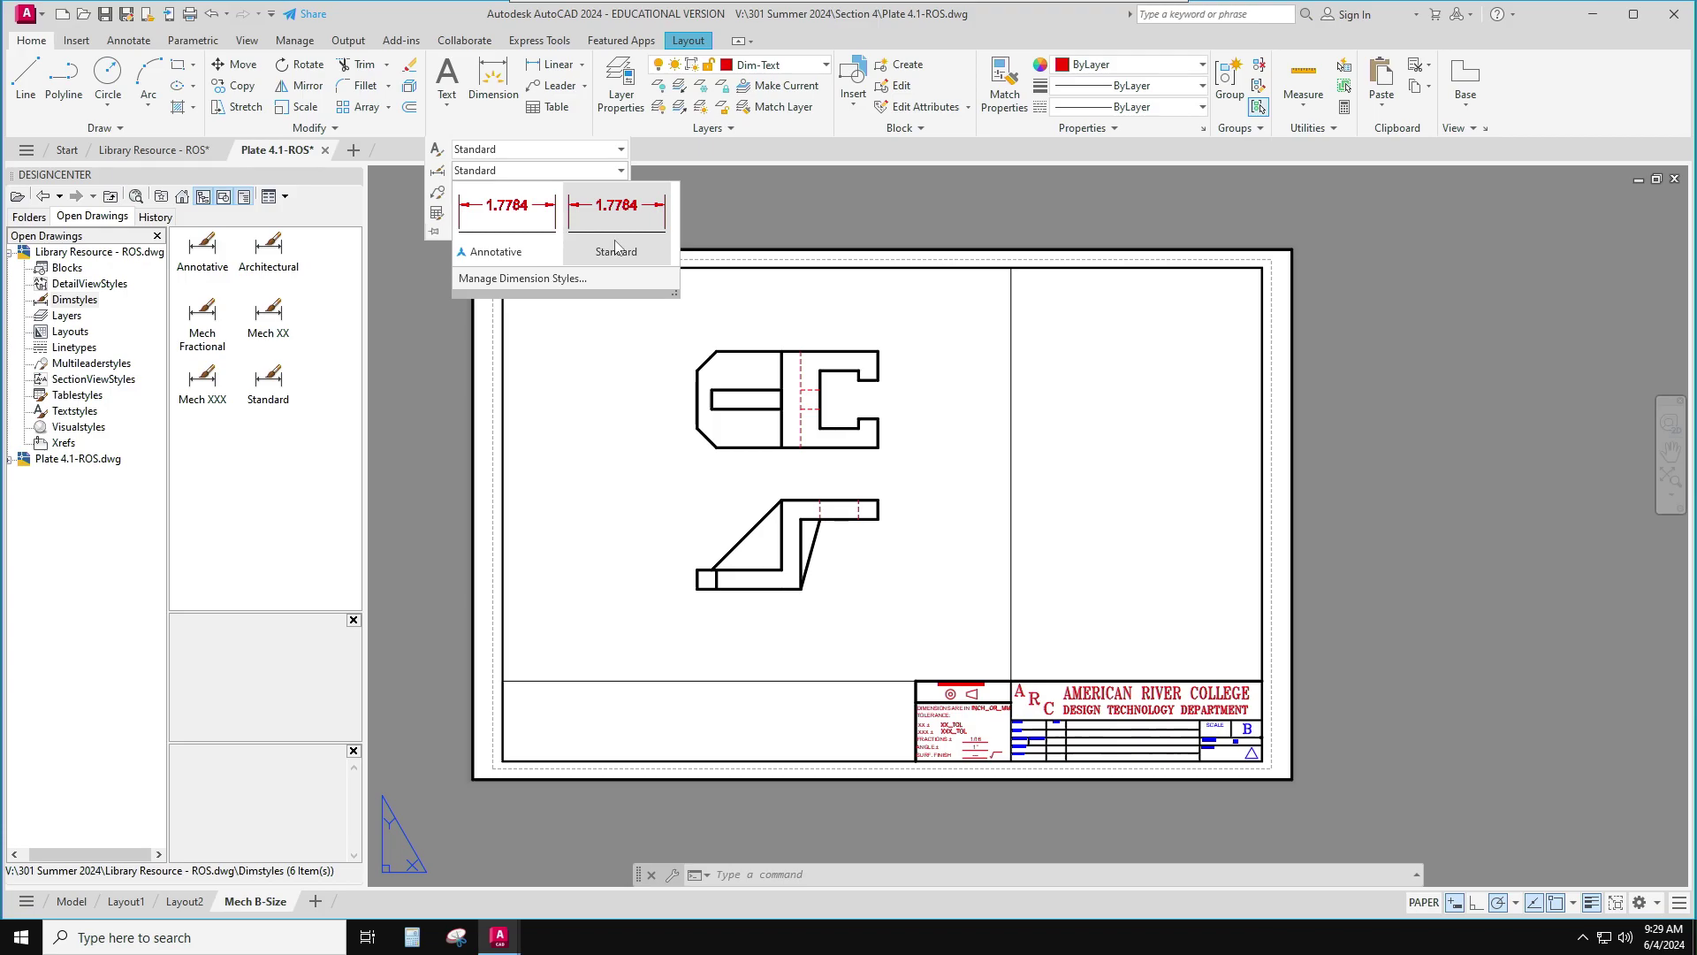
click(539, 279)
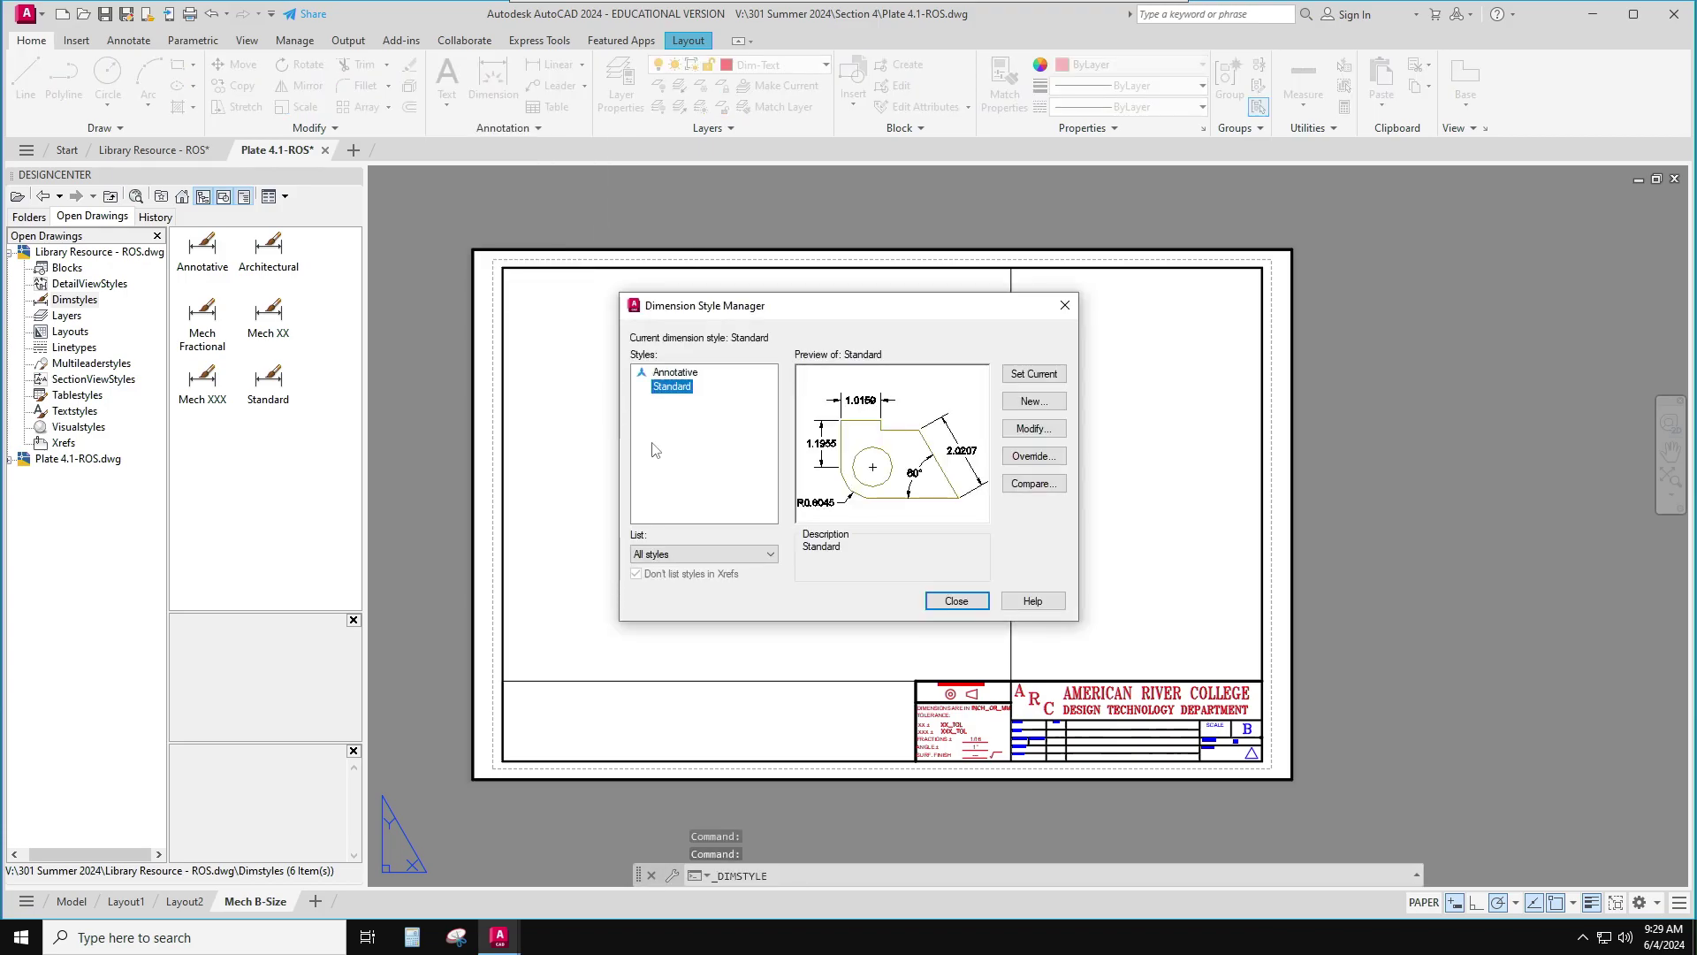
click(939, 600)
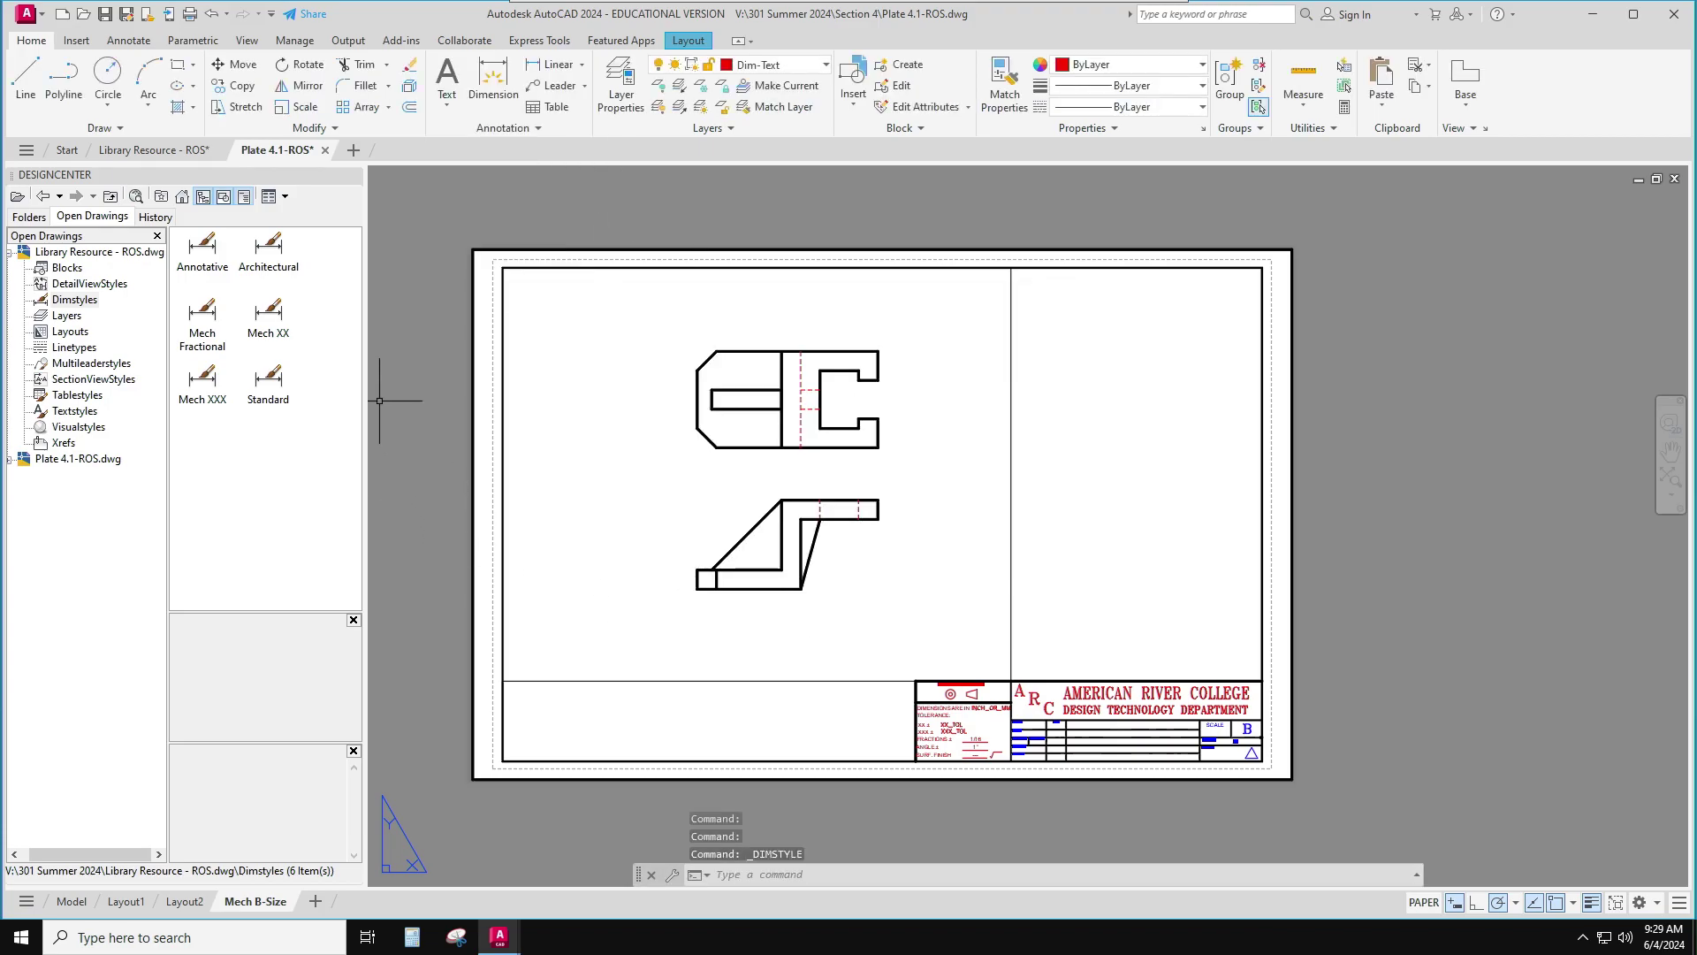
Pick the library's Mech XX dimension style in DesignCenter to bring it into the Plate 4.1-ROS drawing
click(261, 329)
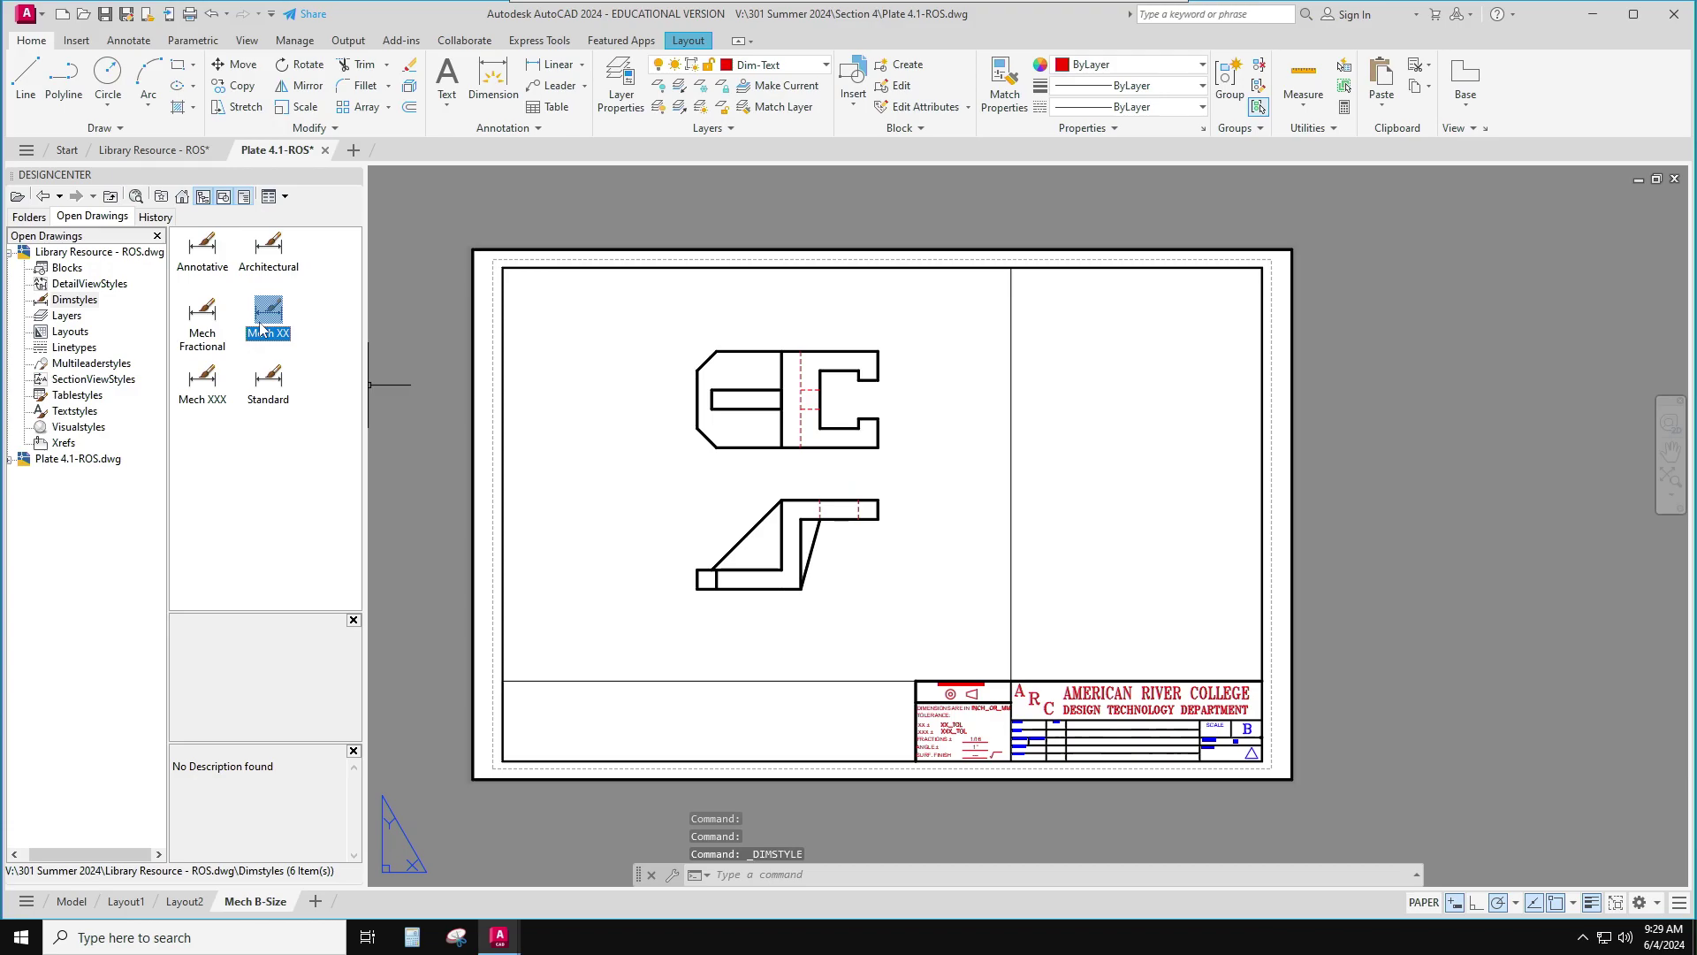